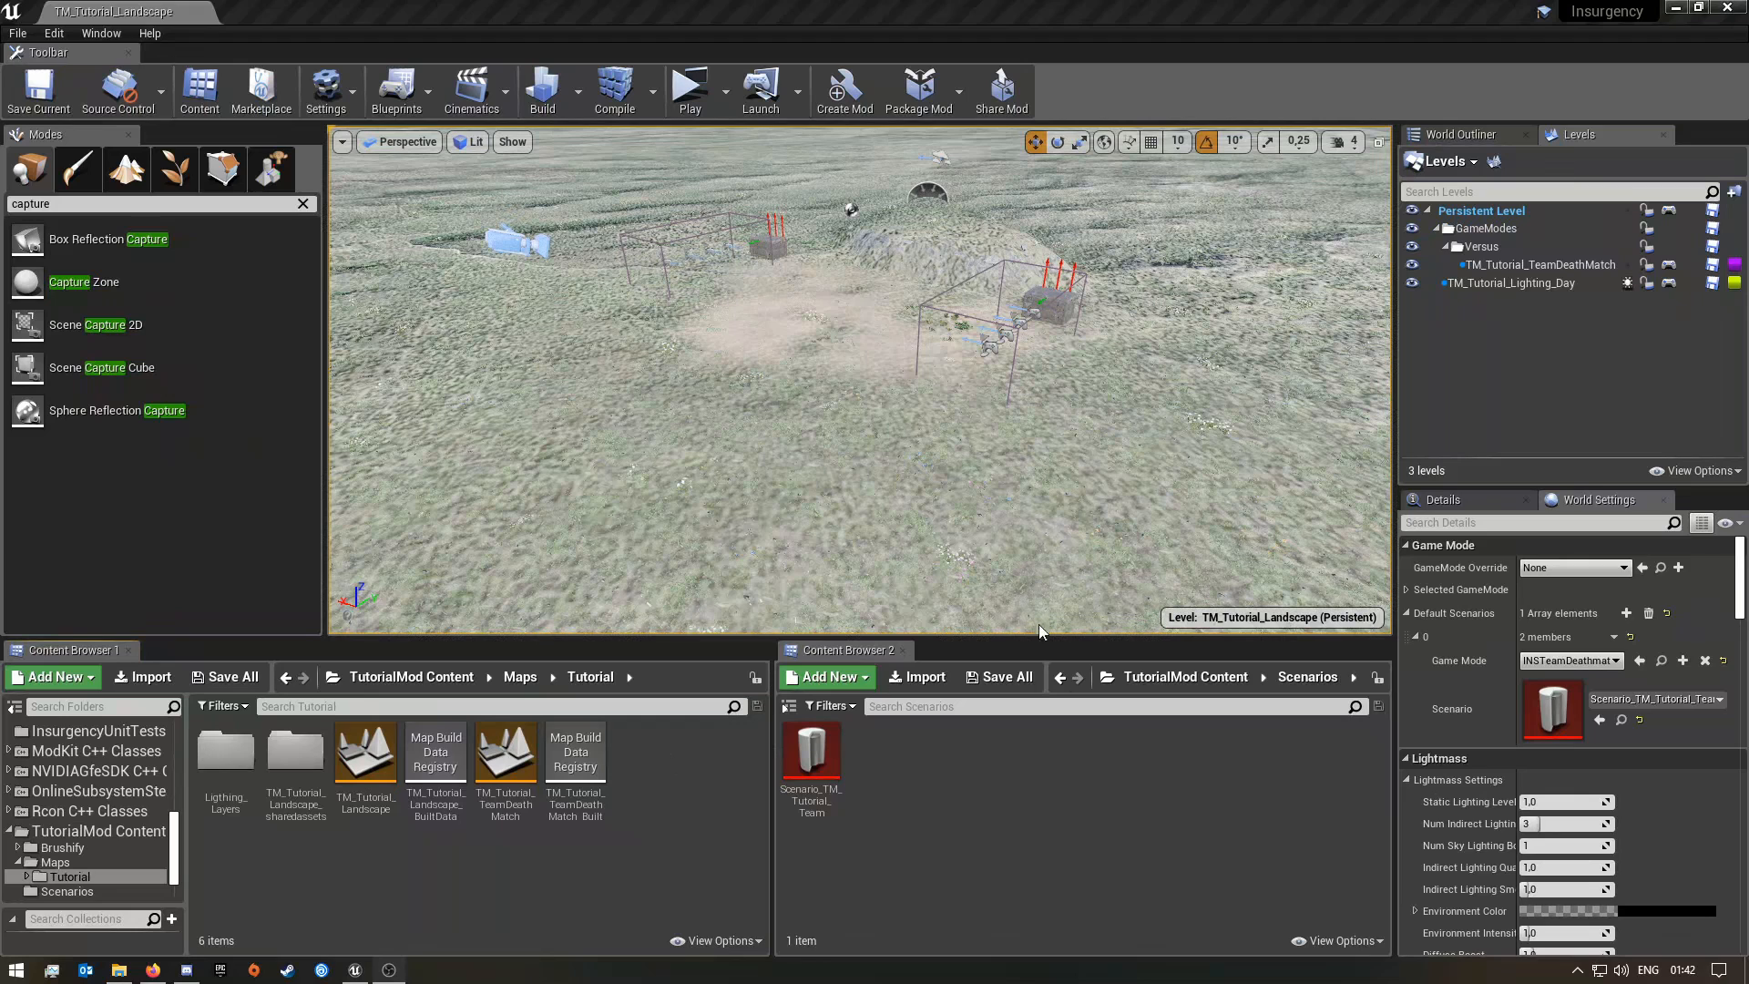
Duplicate the TM_Tutorial_TeamDeathMatch level as TM_Tutorial_Domination and save the new level with its built data
{"action": "left_click", "coordinate": [1539, 263]}
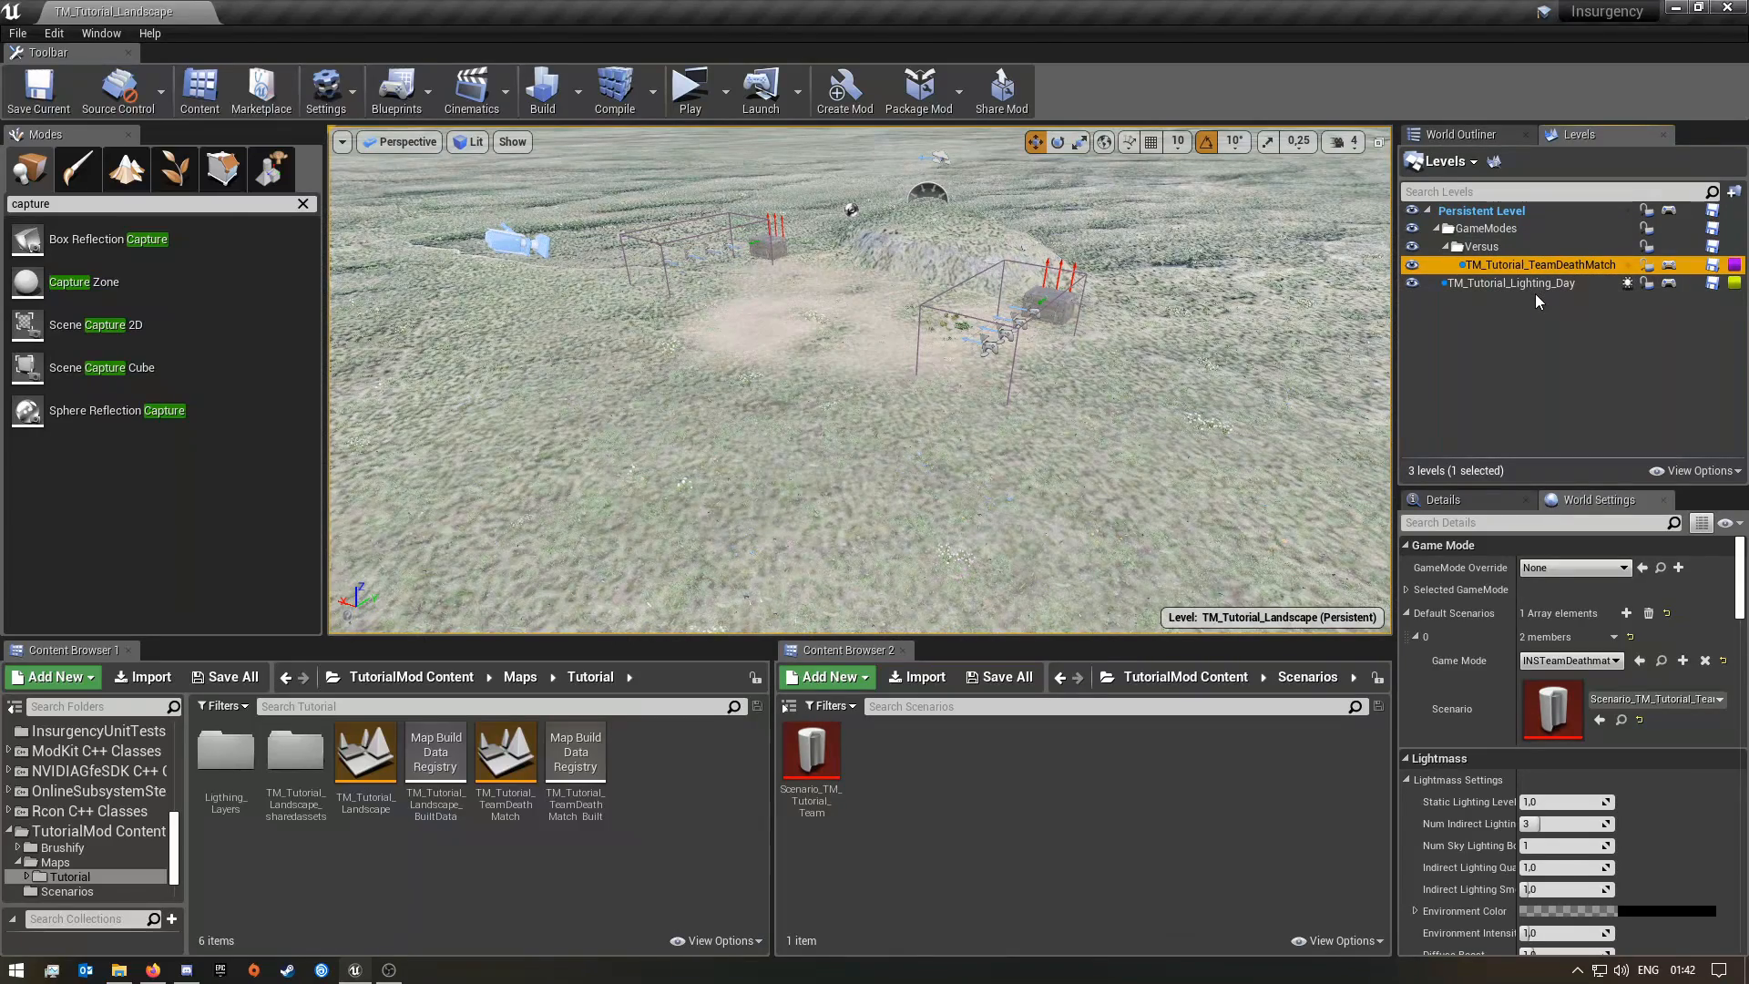
{"action": "left_click", "coordinate": [678, 813]}
{"action": "left_click", "coordinate": [367, 770]}
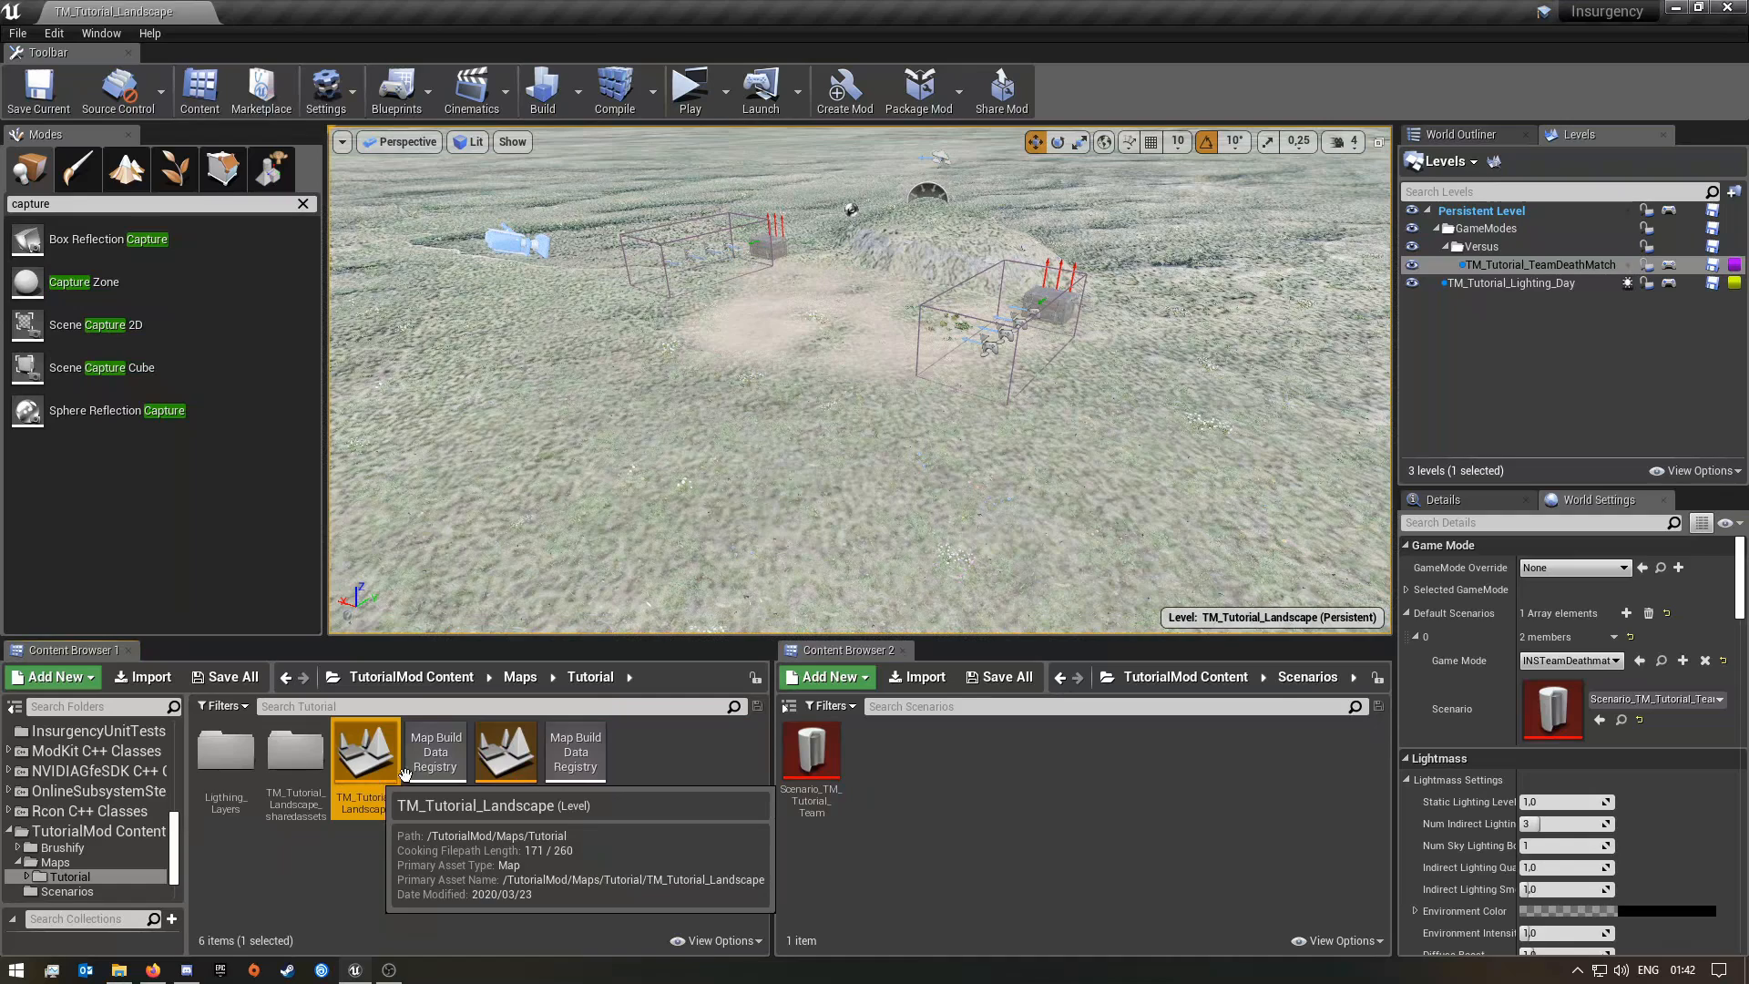
{"action": "left_click", "coordinate": [521, 776]}
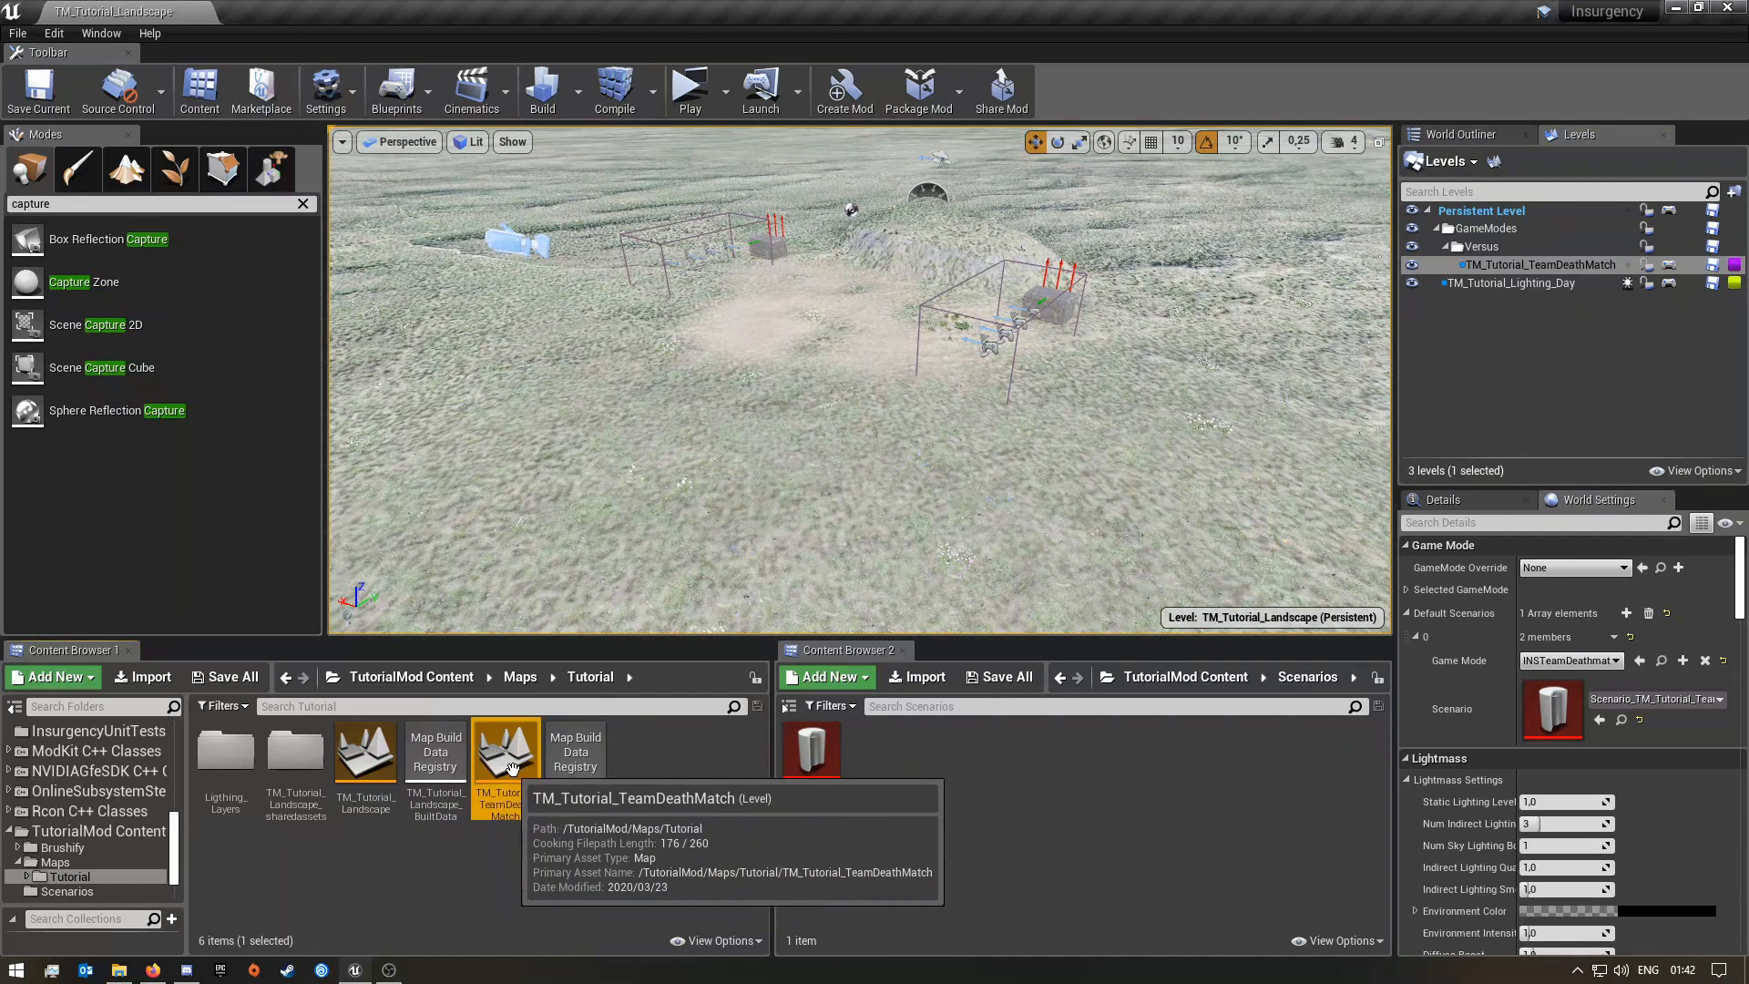
{"action": "right_click", "coordinate": [513, 770]}
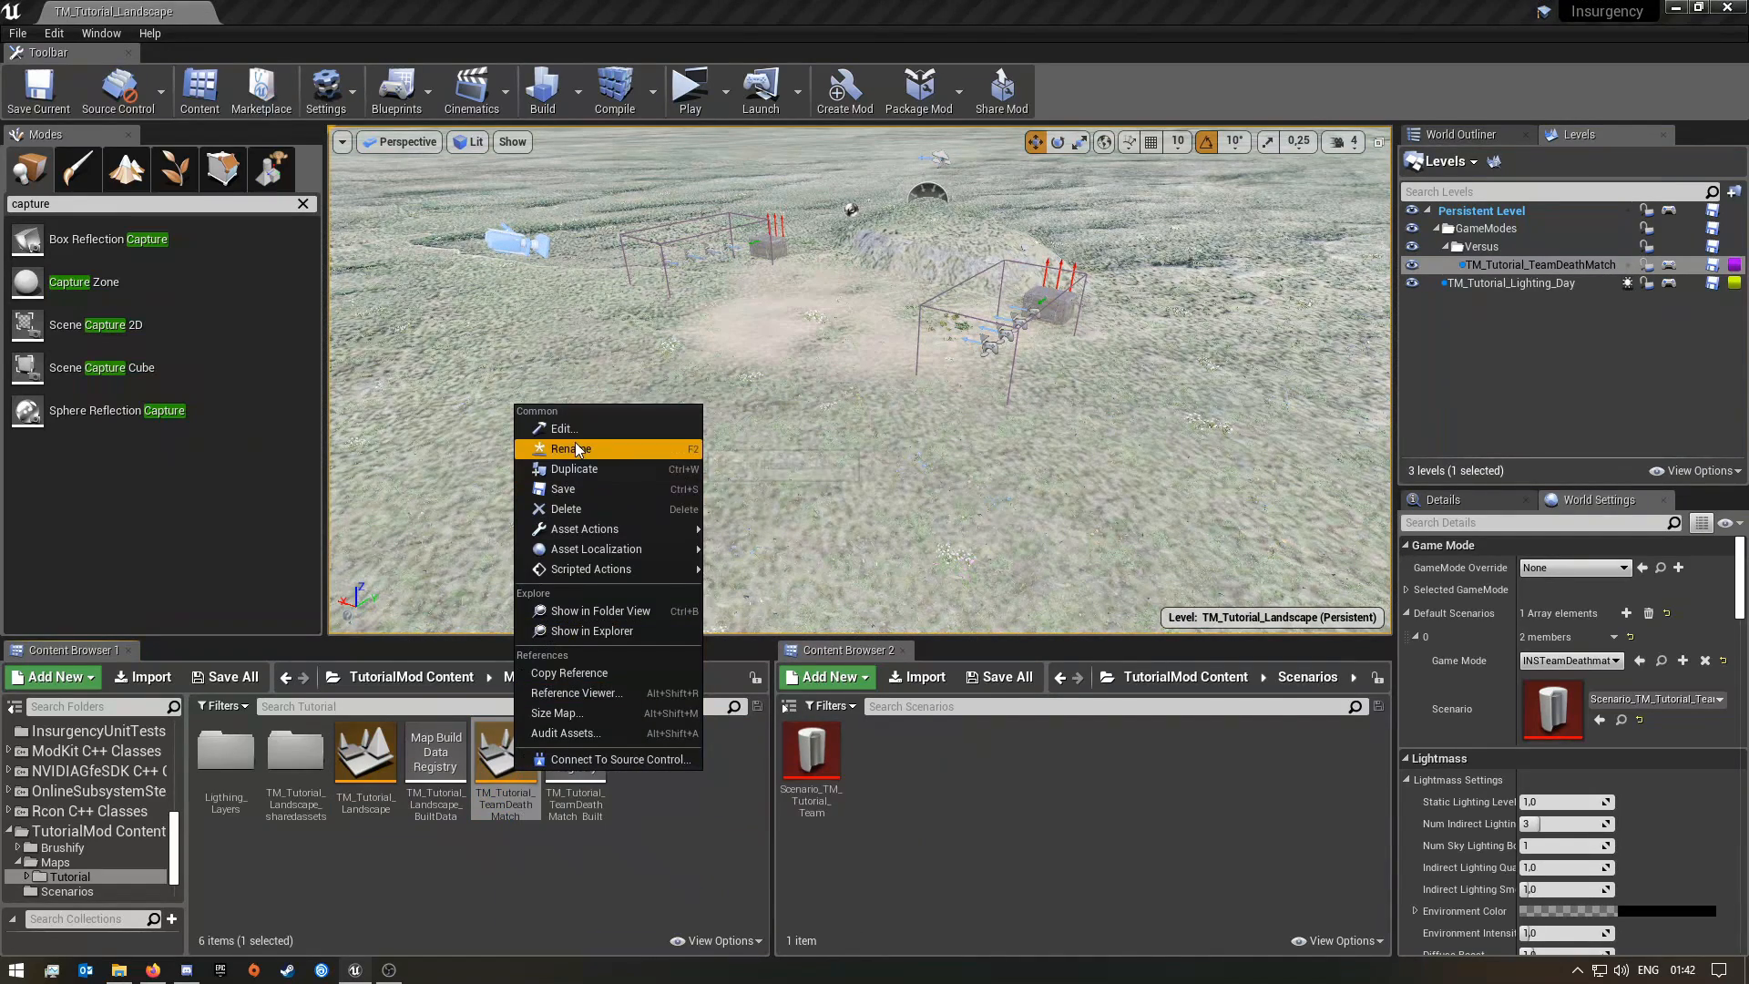
{"action": "left_click", "coordinate": [588, 470]}
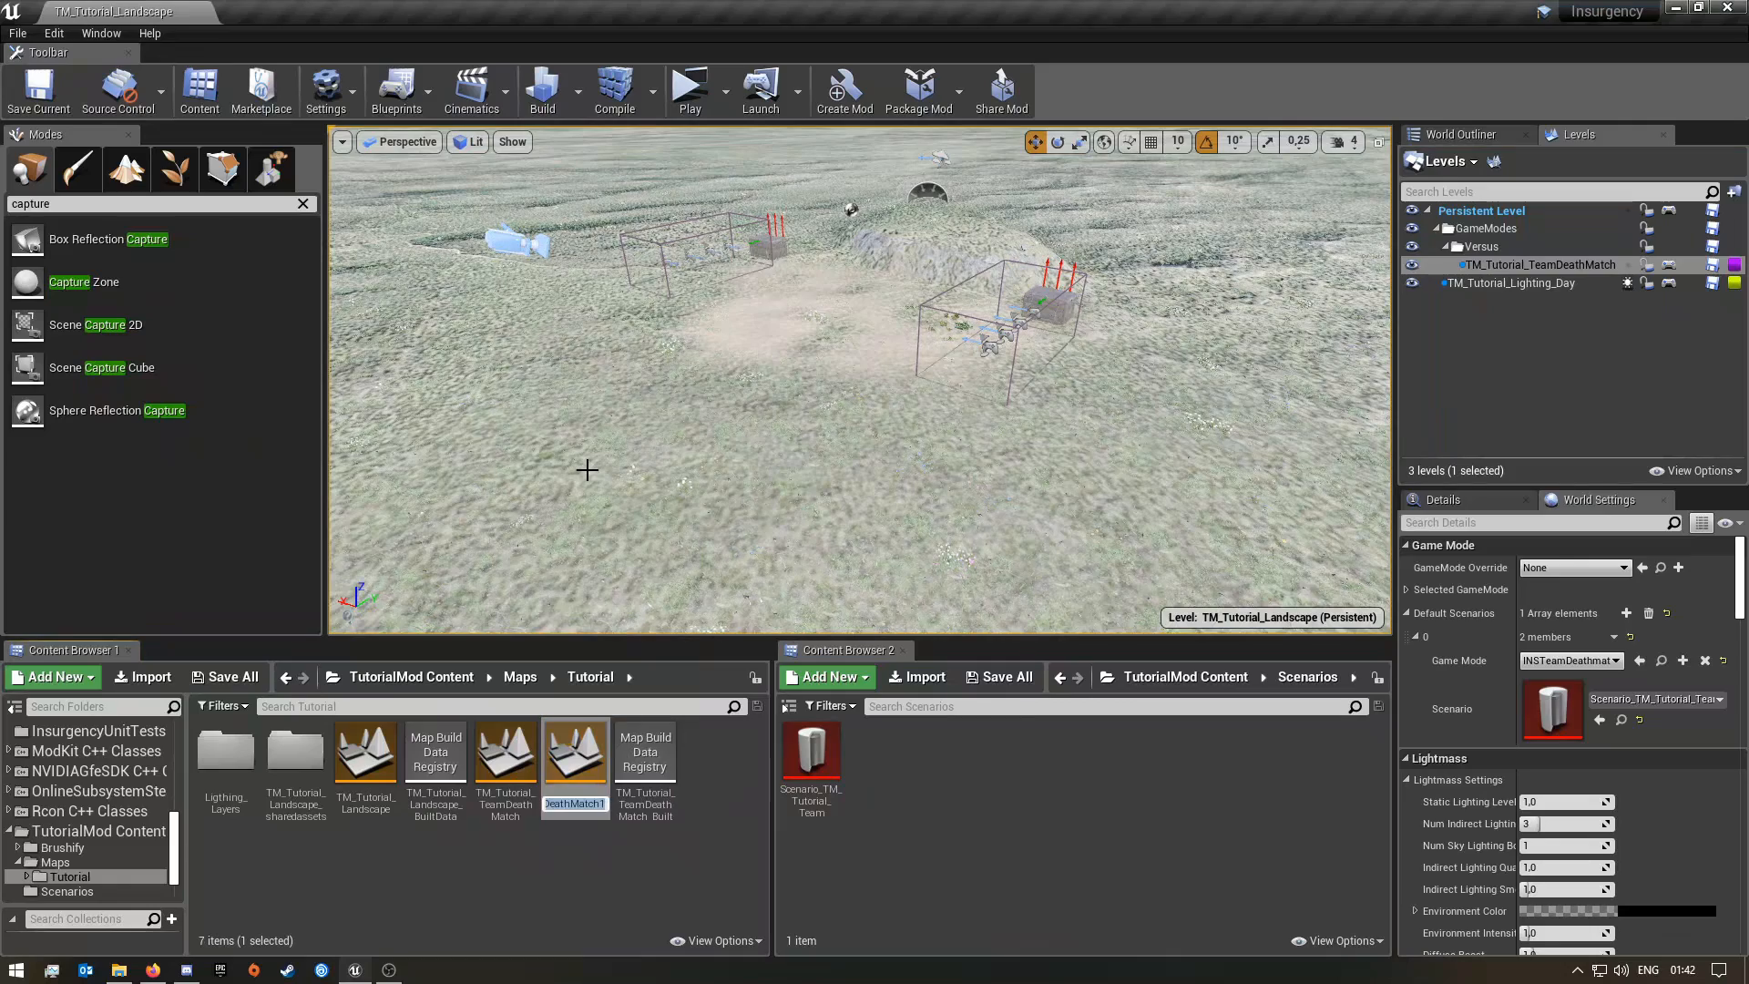
{"action": "type", "text": "TeamDeath"}
{"action": "key", "text": "Home"}
{"action": "type", "text": "TM_Tutorial_"}
{"action": "type", "text": "Dom"}
{"action": "type", "text": "ination"}
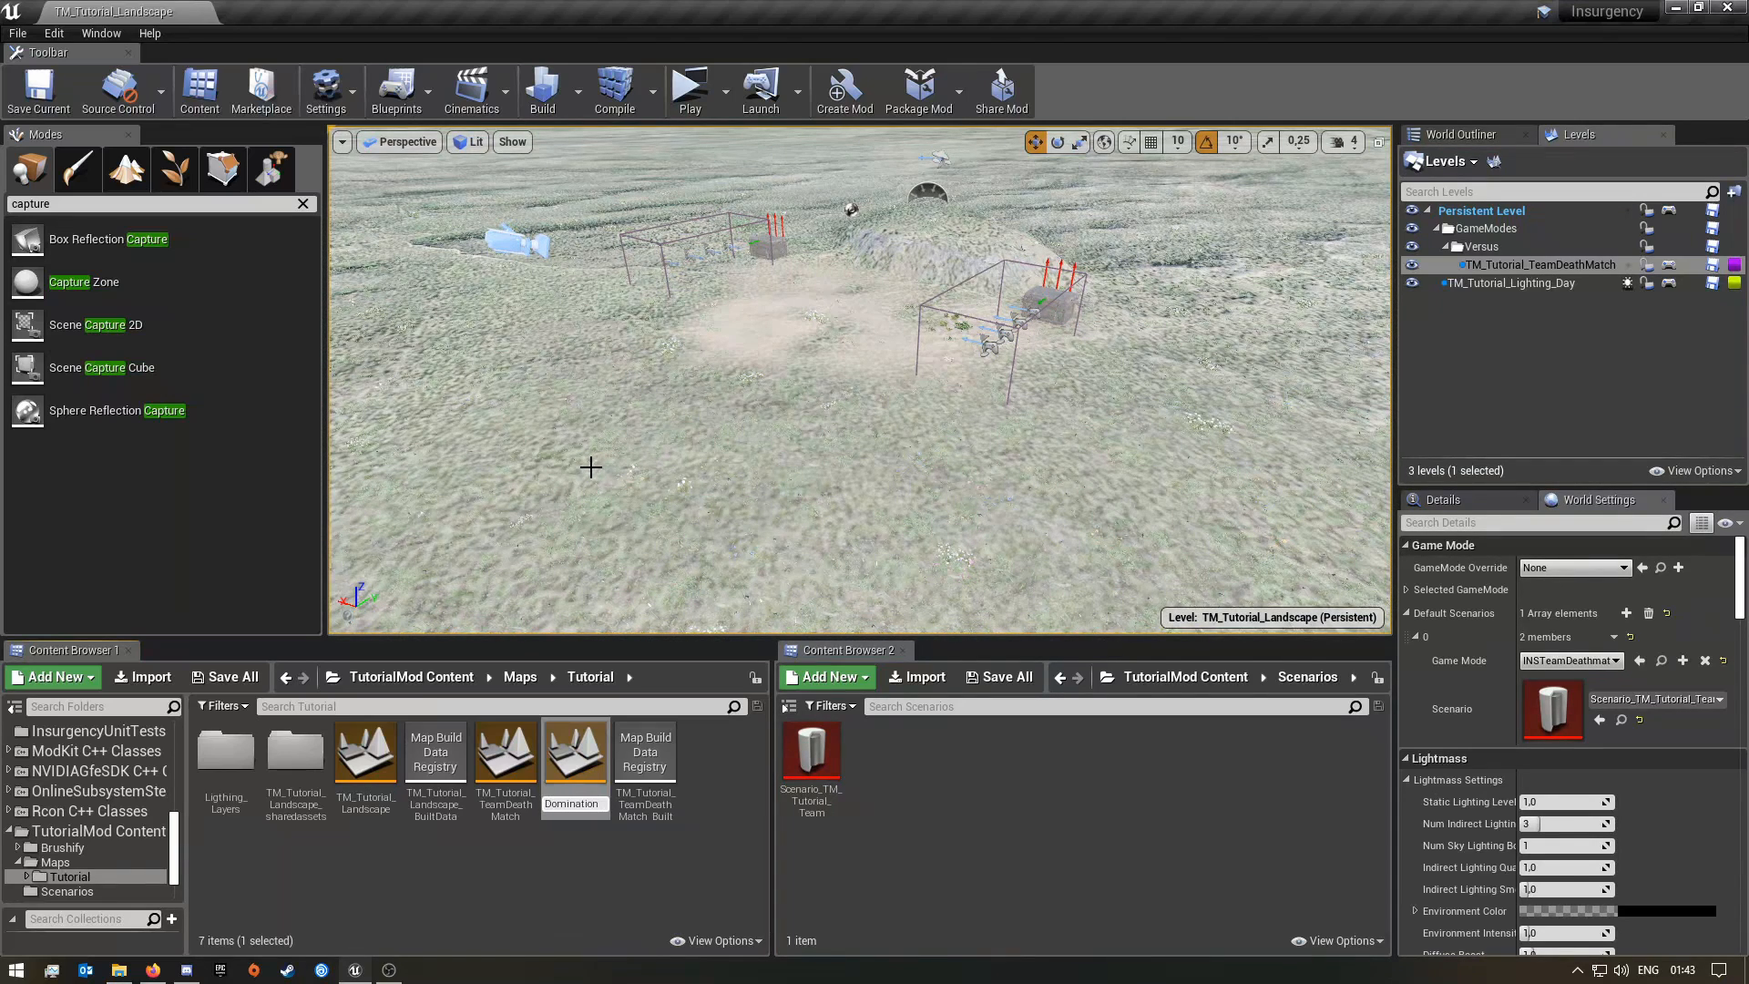
{"action": "key", "text": "Return"}
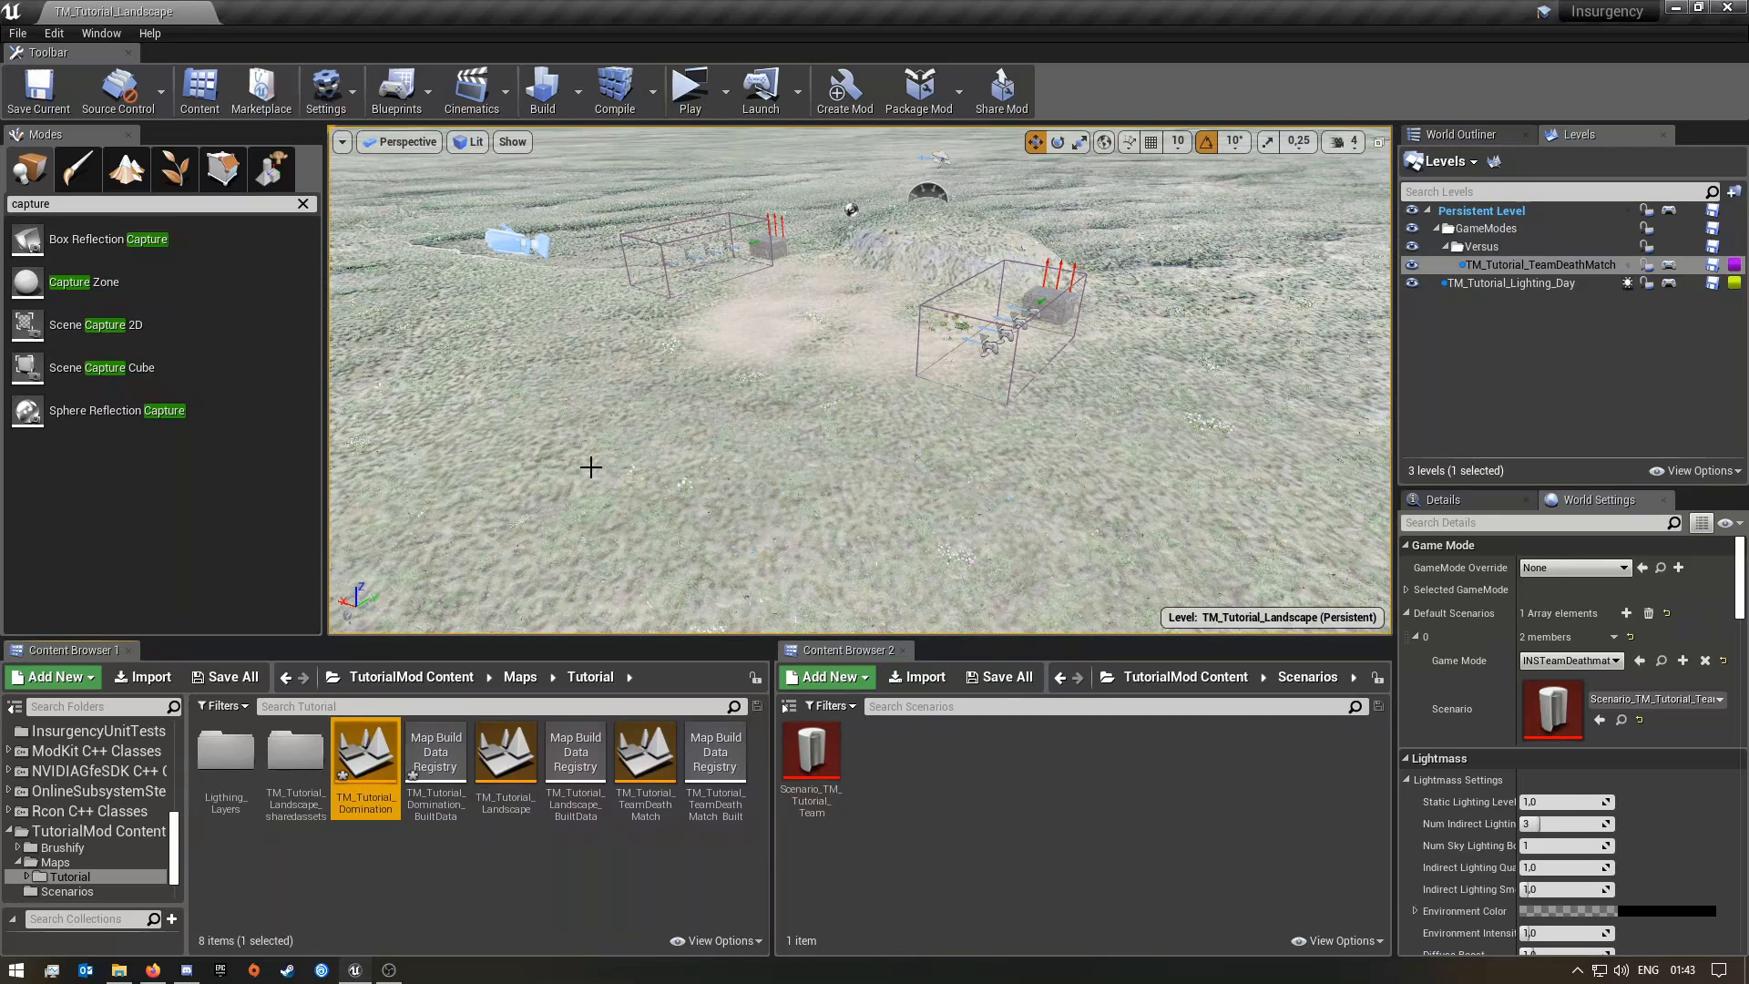
{"action": "left_click", "coordinate": [225, 678]}
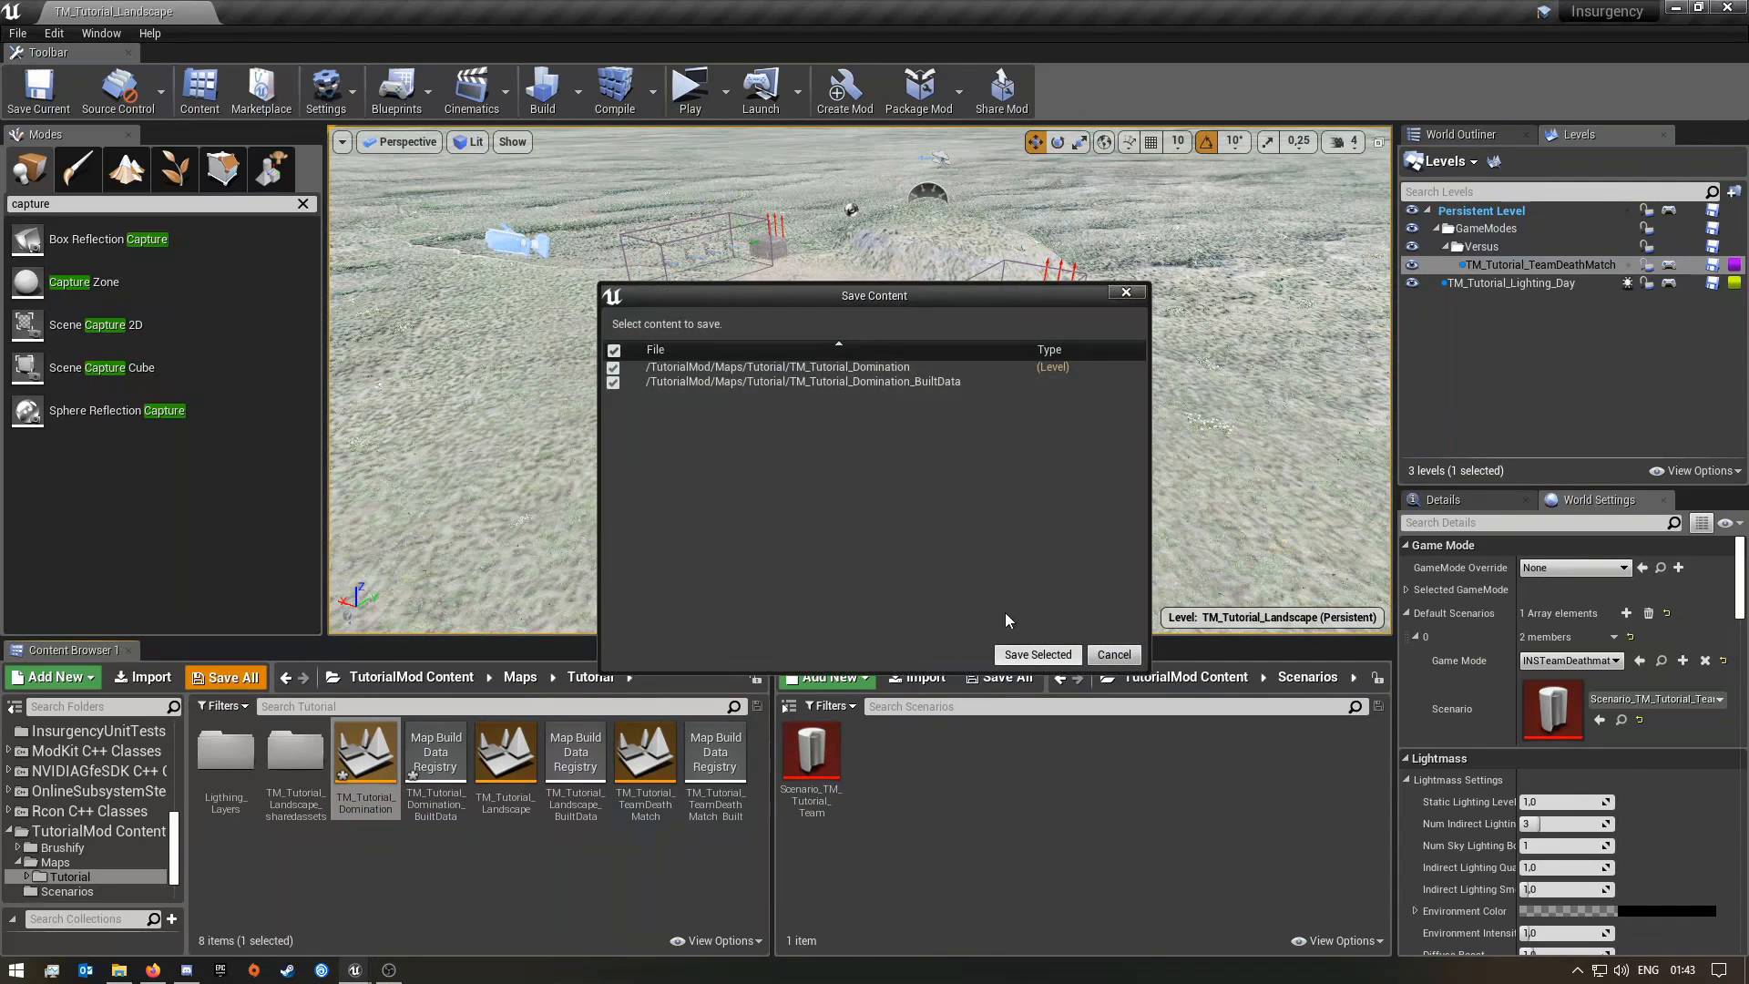
{"action": "left_click", "coordinate": [1050, 658]}
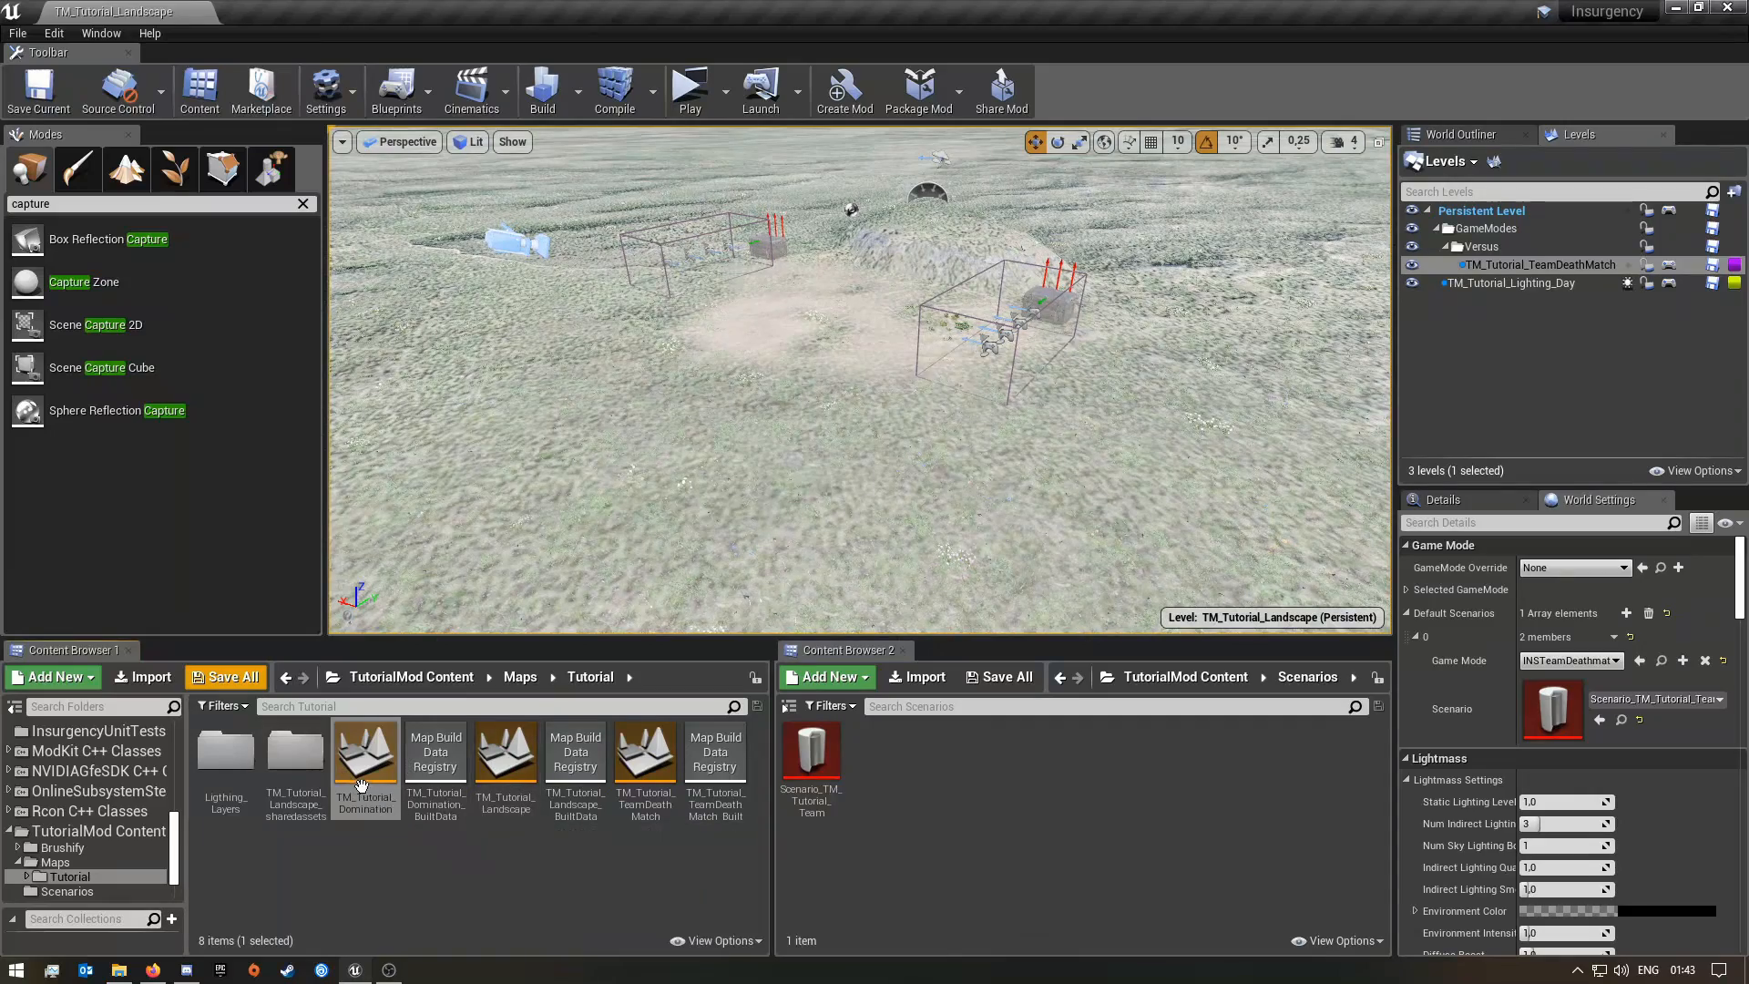
Add the existing TM_Tutorial_Domination level as a sublevel and move it into the Versus folder under GameModes
{"action": "left_click", "coordinate": [1454, 134]}
{"action": "left_click", "coordinate": [1583, 134]}
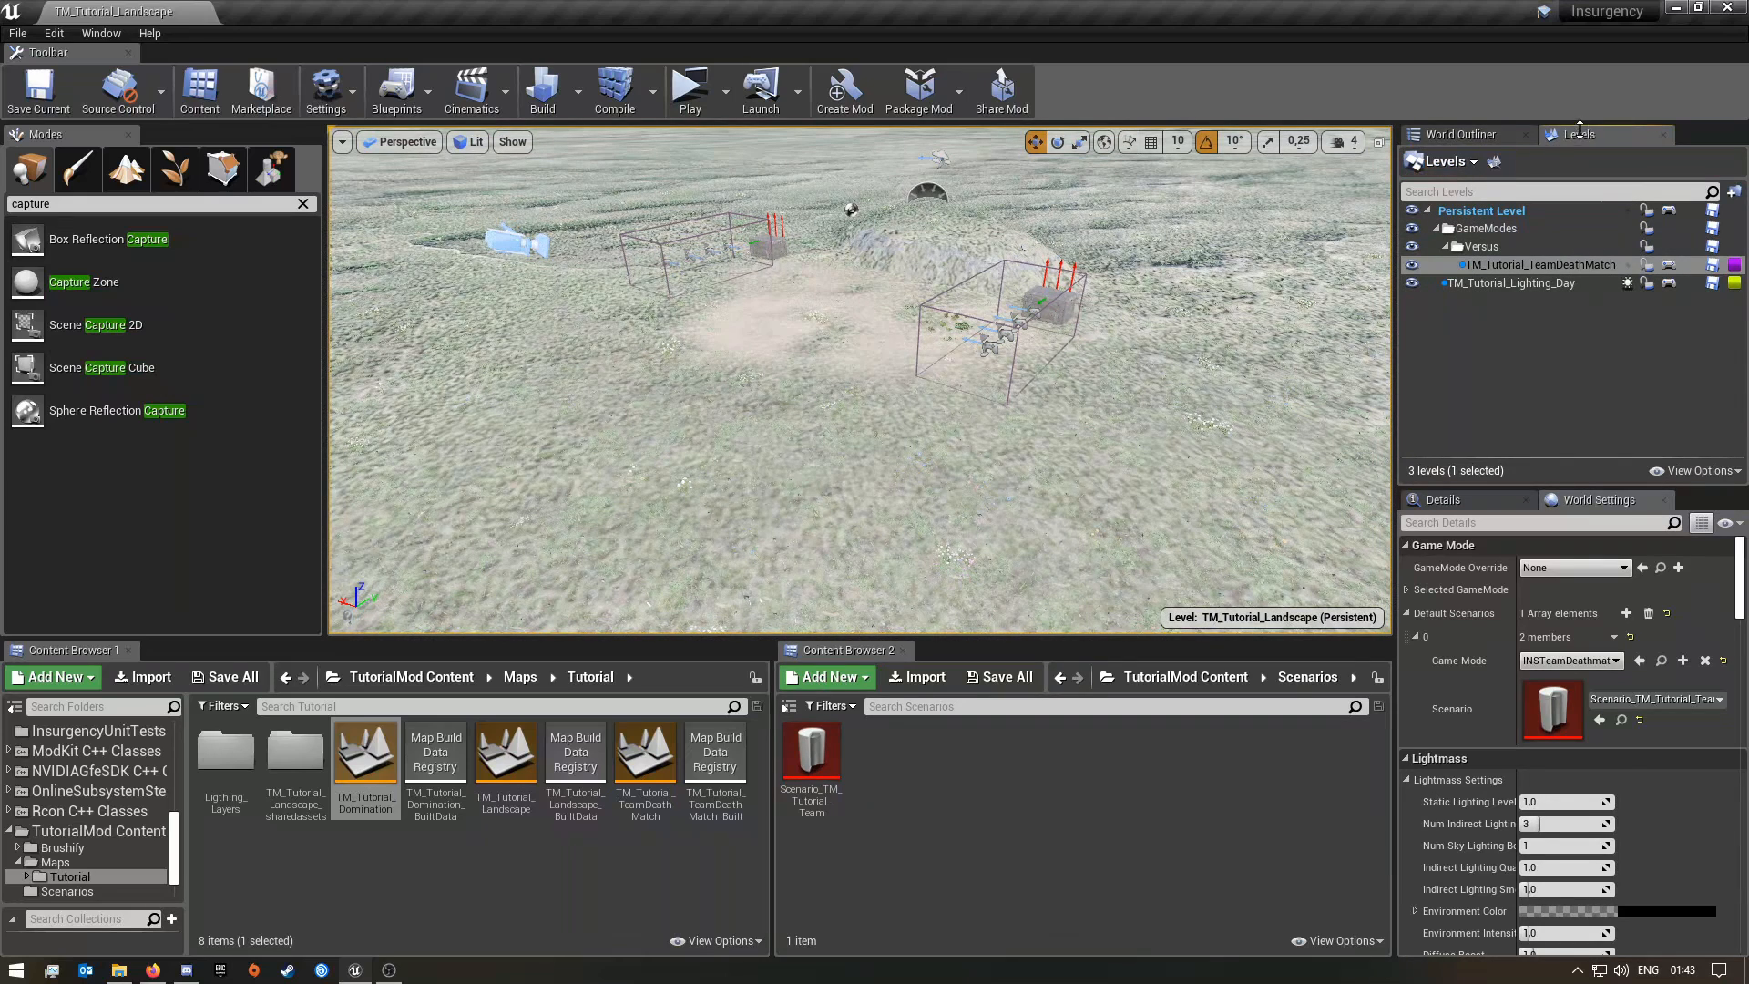
{"action": "left_click", "coordinate": [1439, 164]}
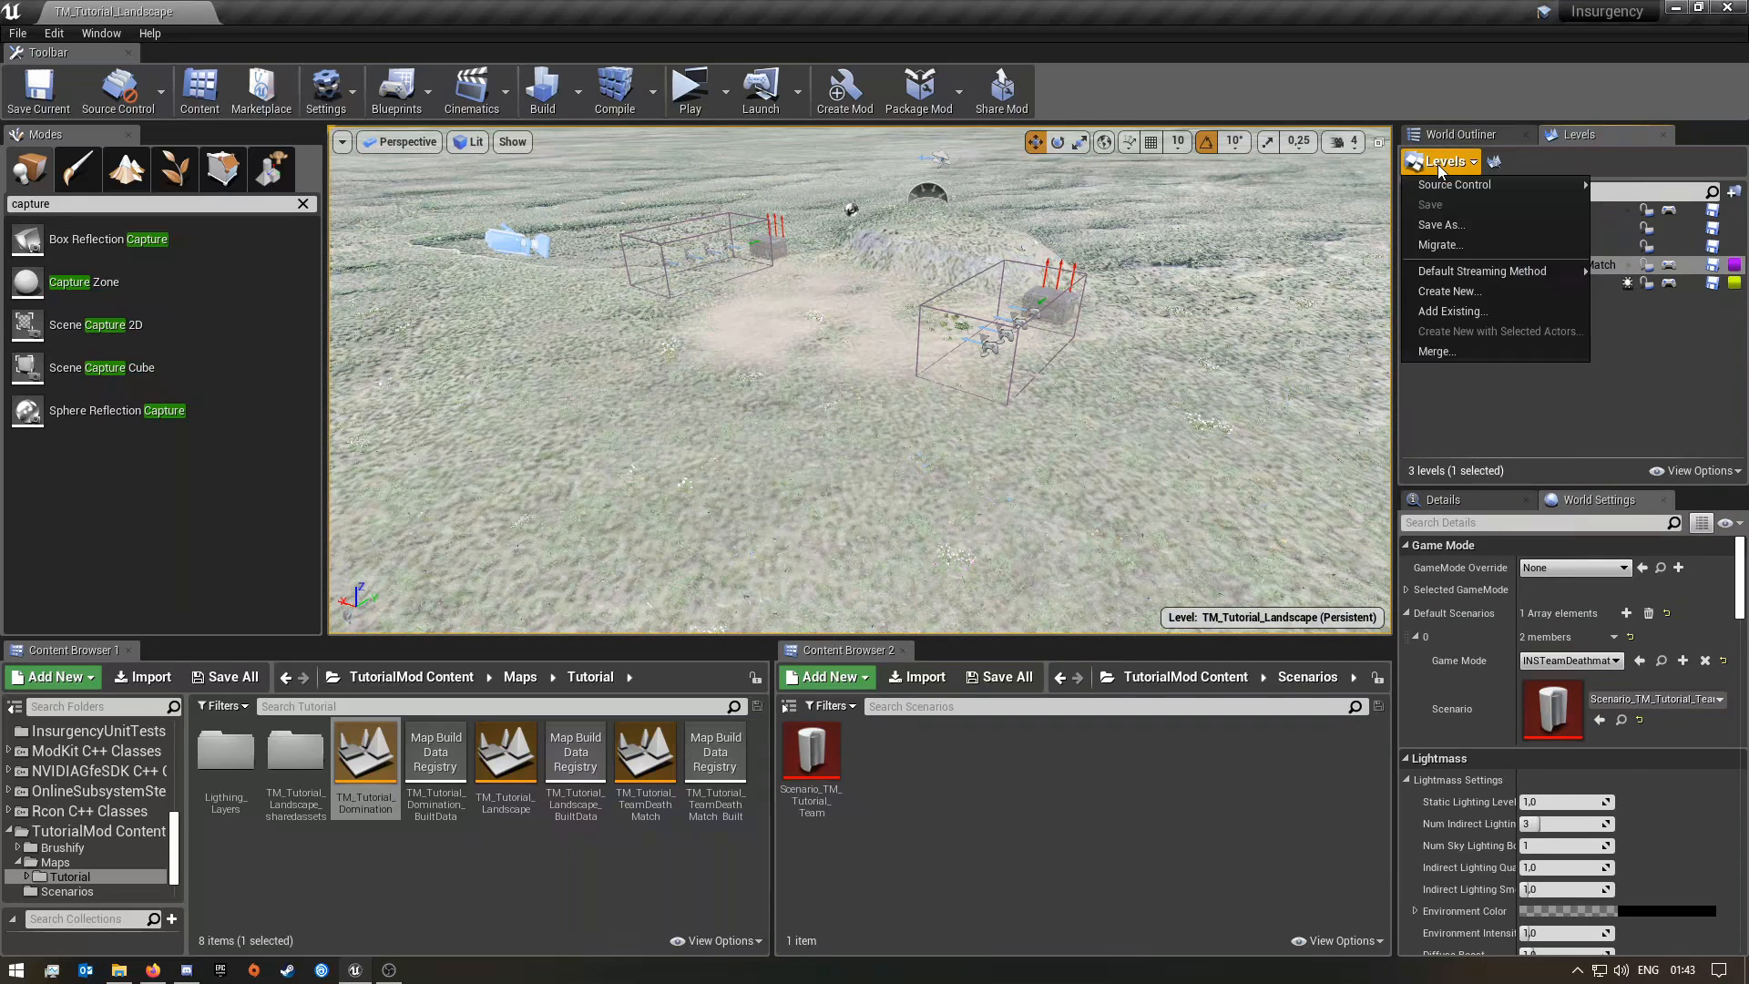
{"action": "left_click", "coordinate": [1434, 314]}
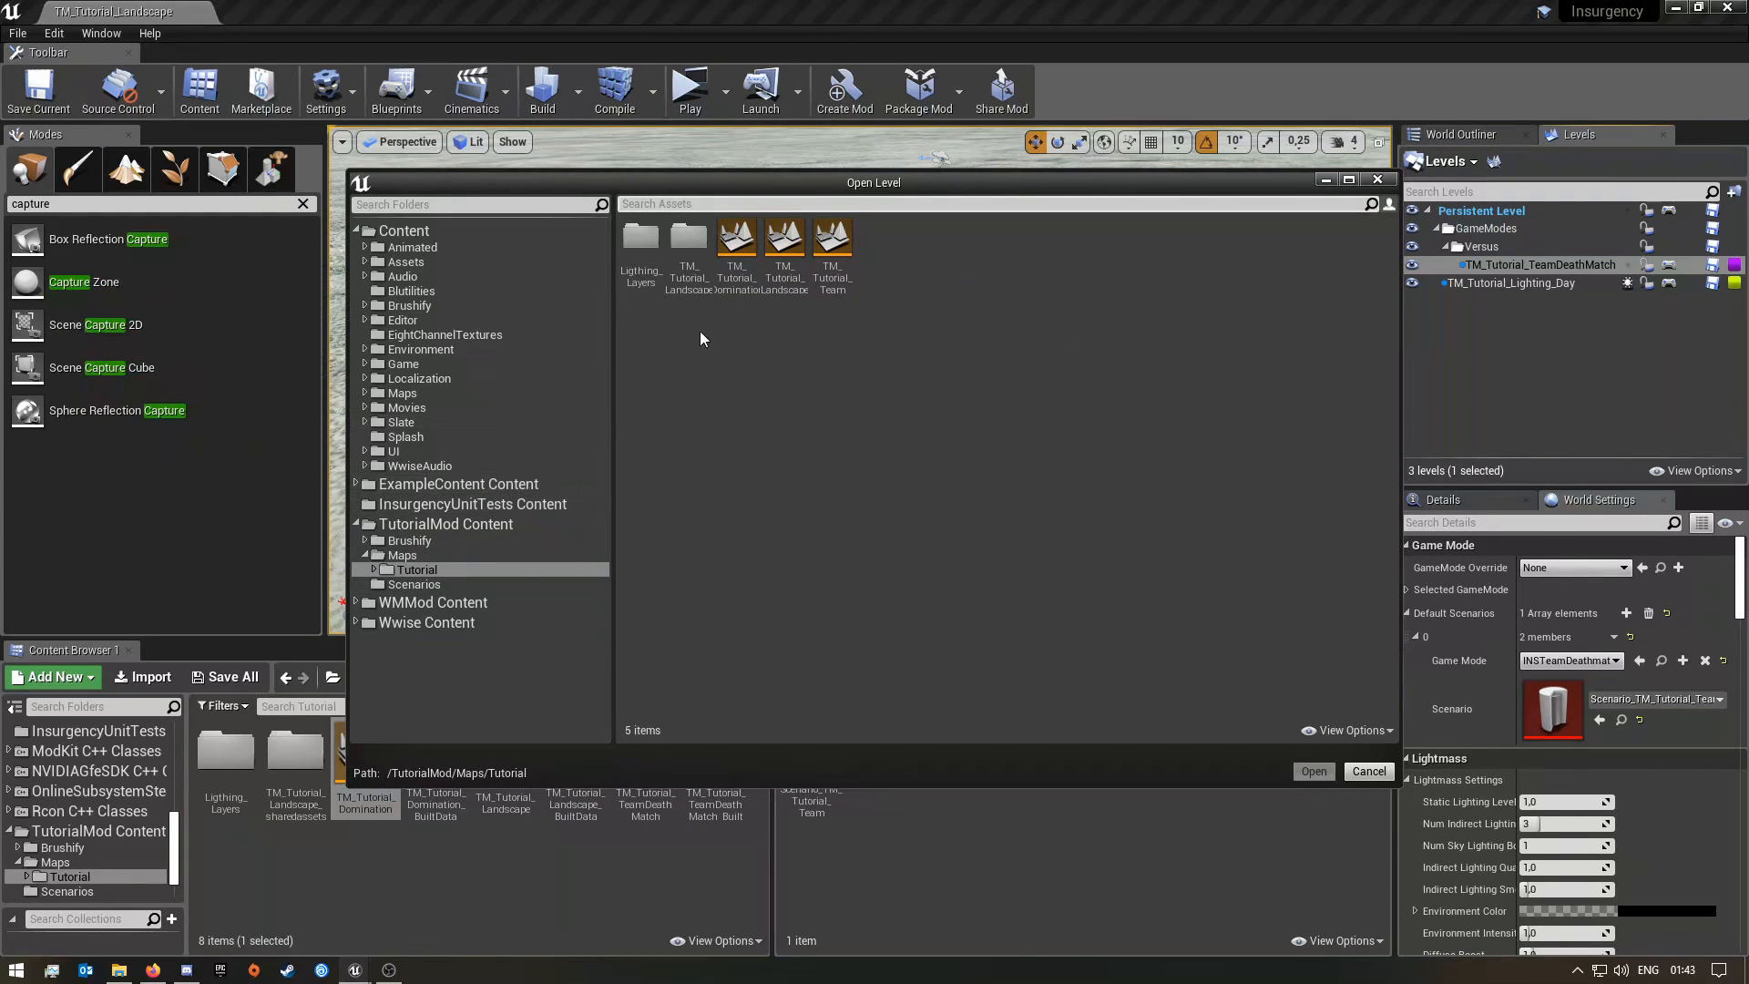
{"action": "left_click", "coordinate": [733, 271]}
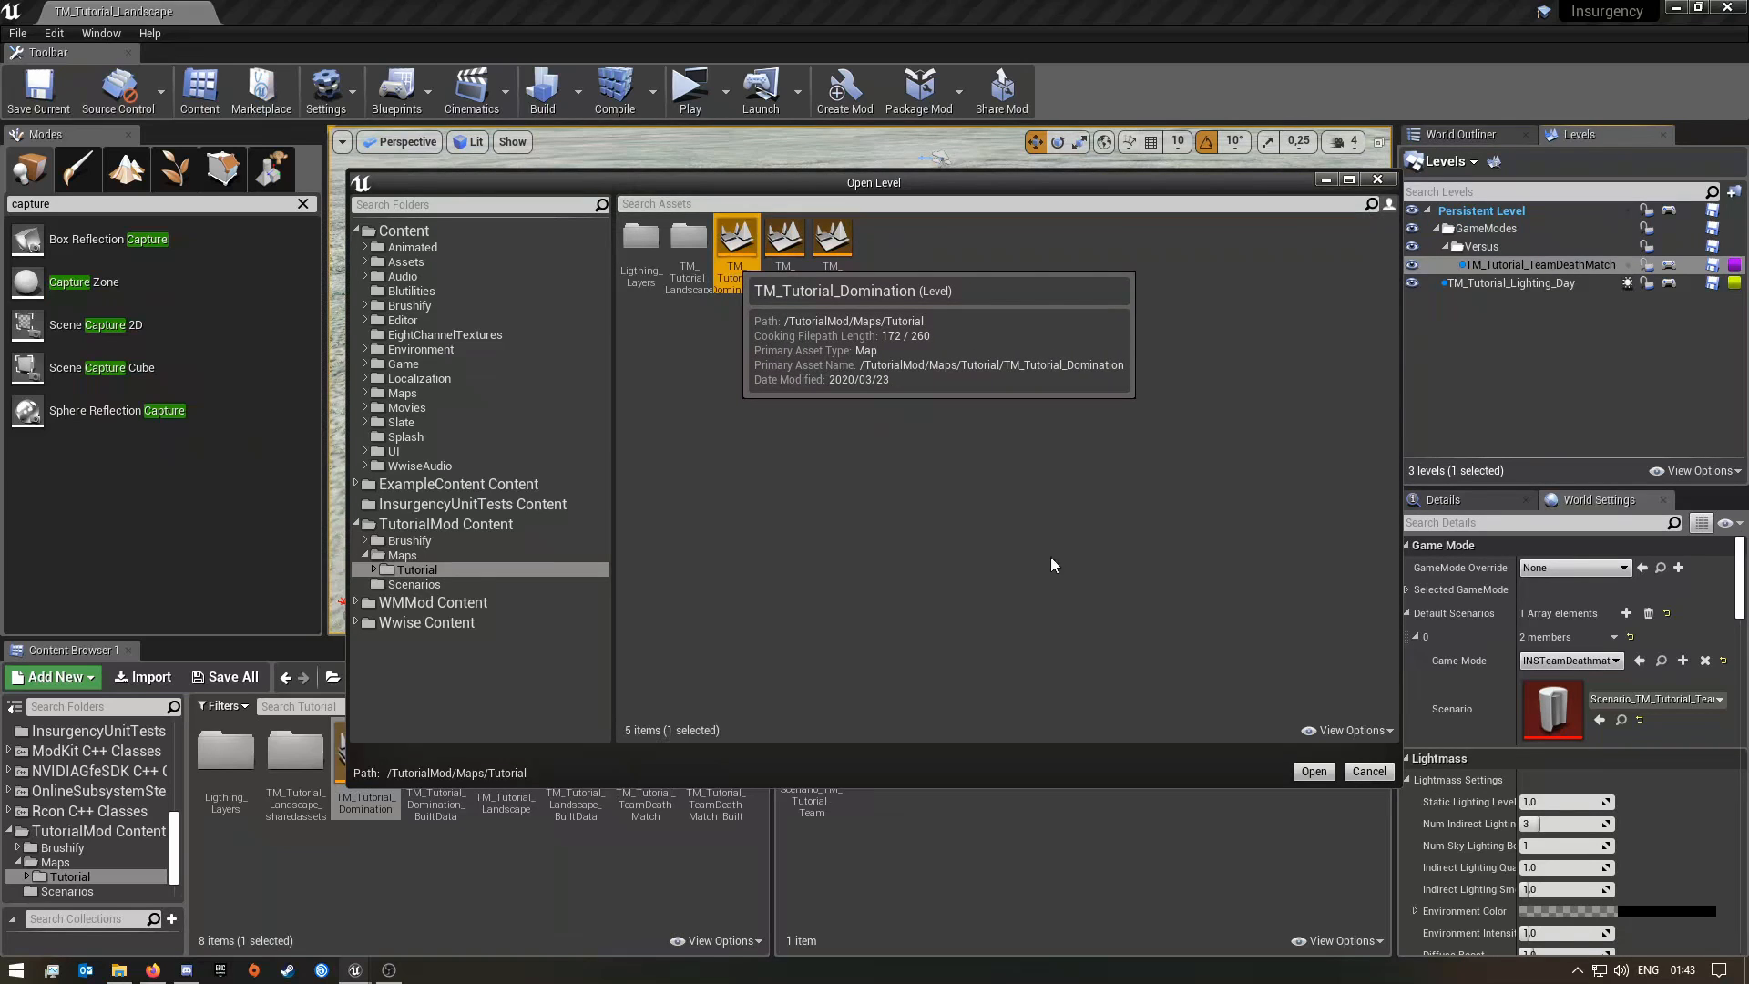
{"action": "left_click", "coordinate": [1314, 772]}
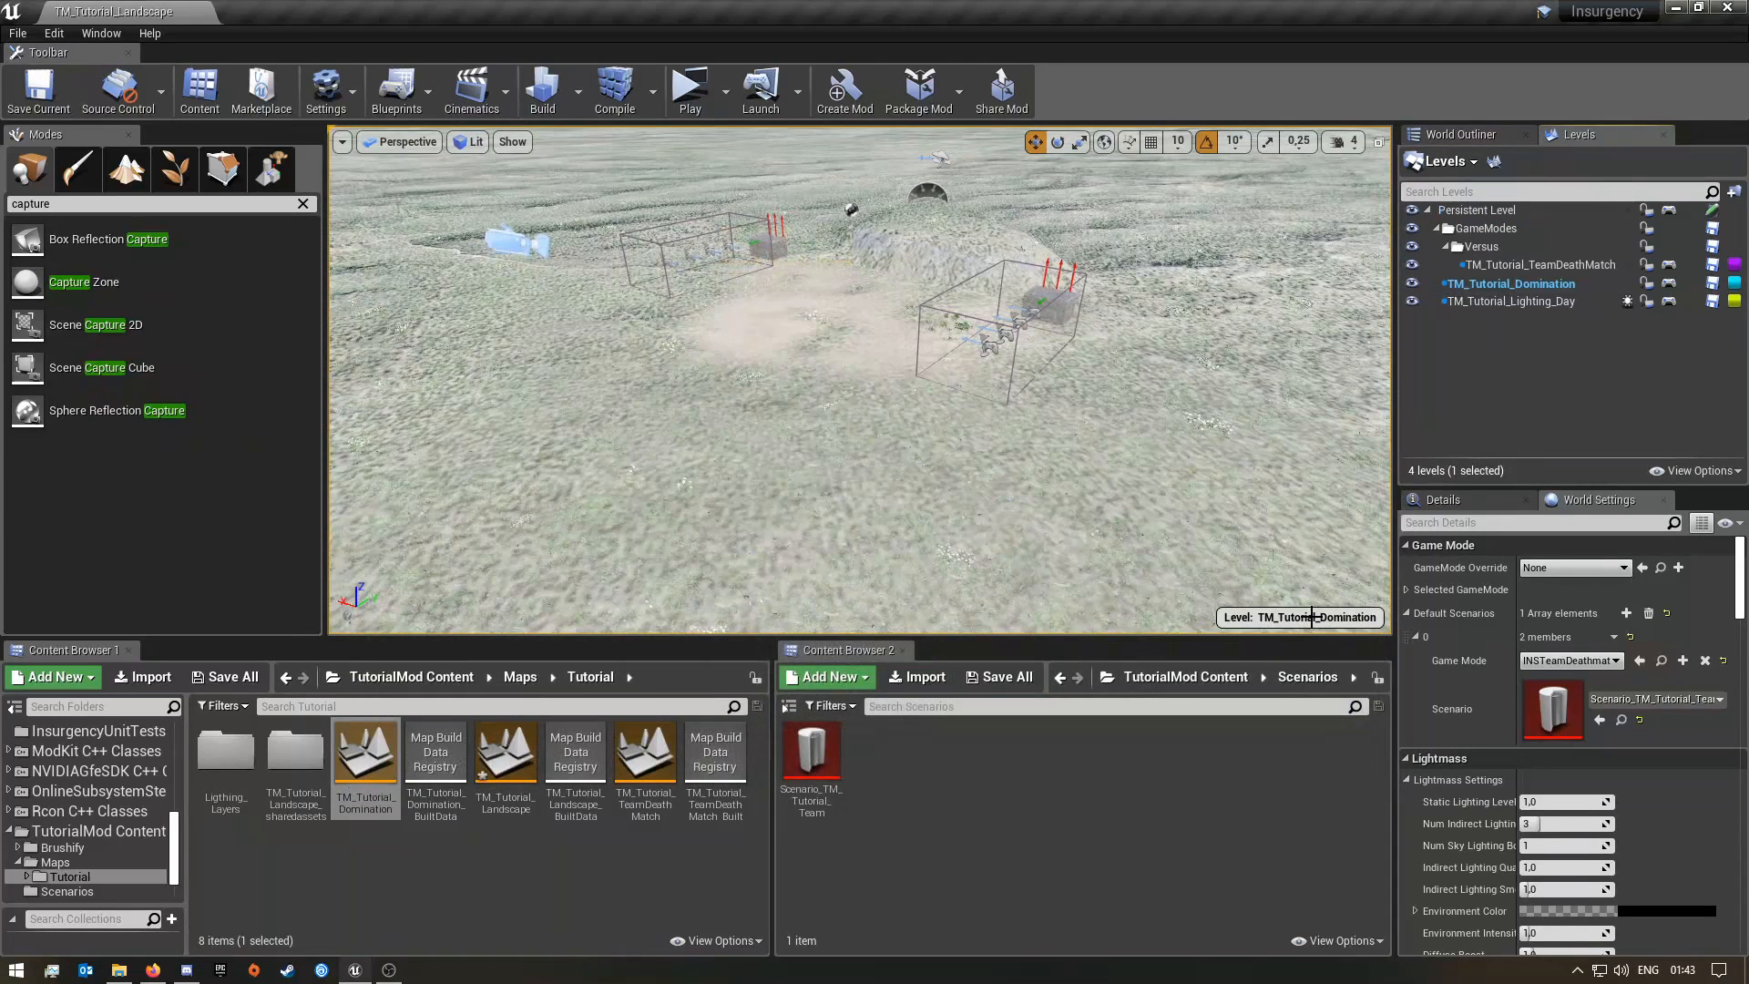
{"action": "left_click_drag", "start_coordinate": [1518, 283], "coordinate": [1478, 244]}
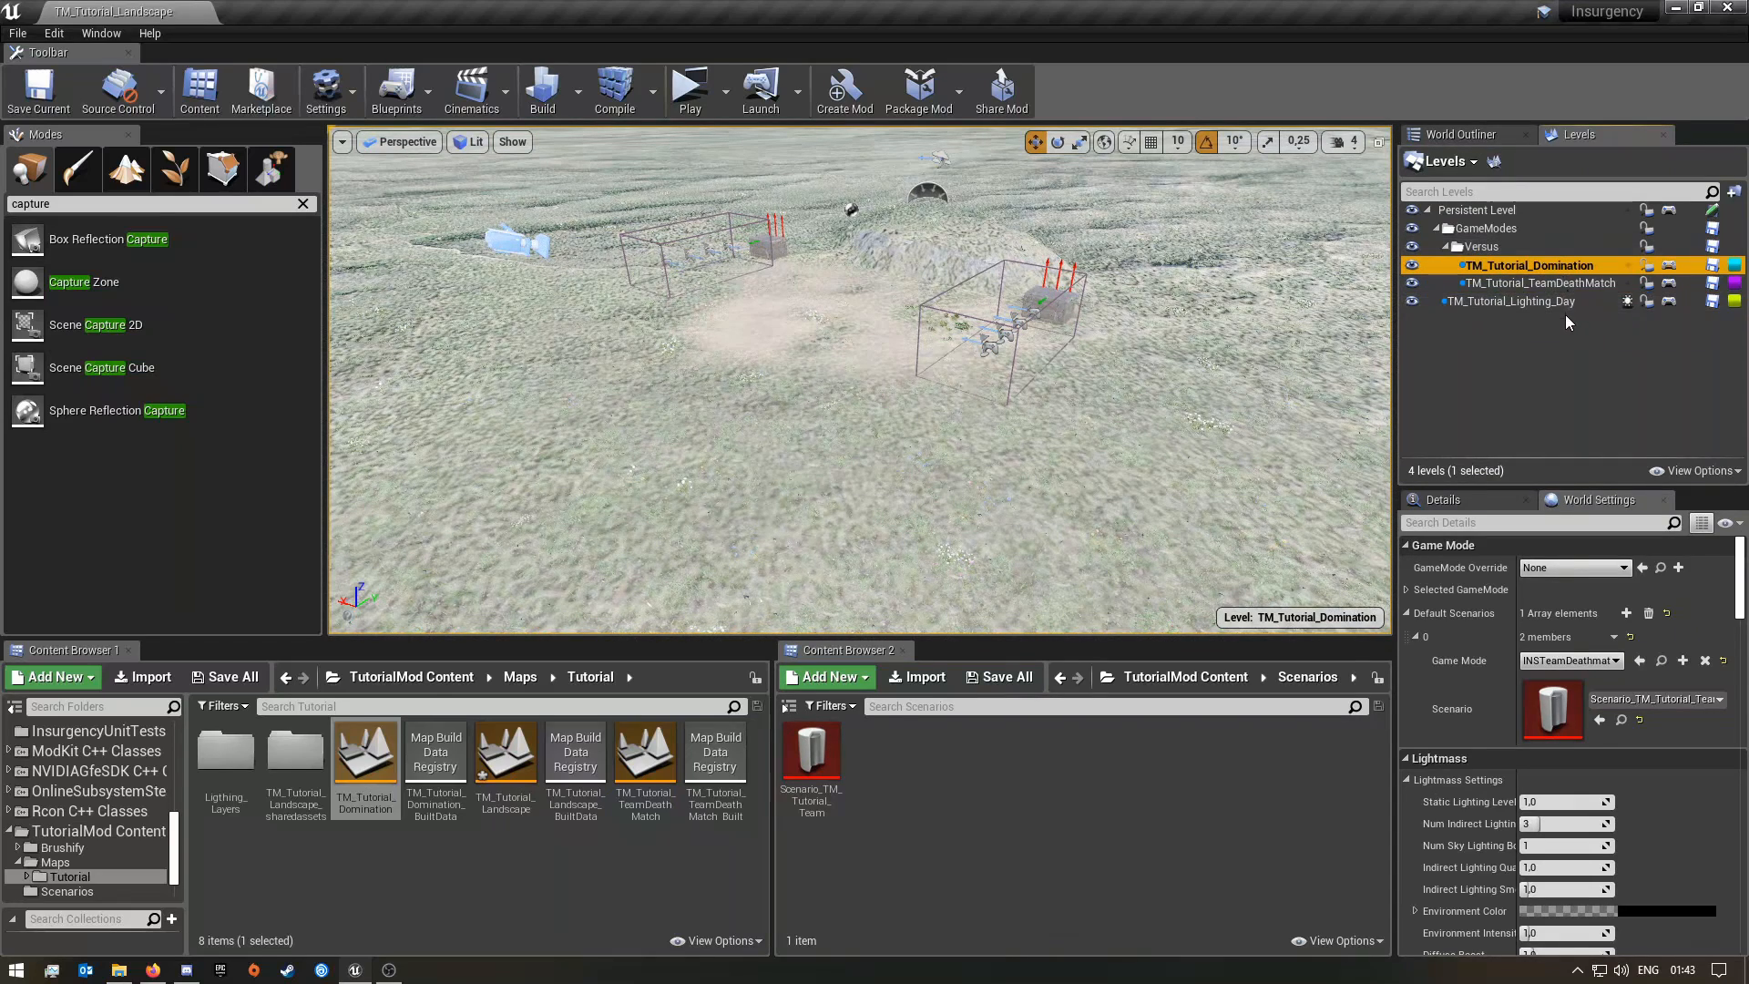
{"action": "left_click", "coordinate": [1483, 386]}
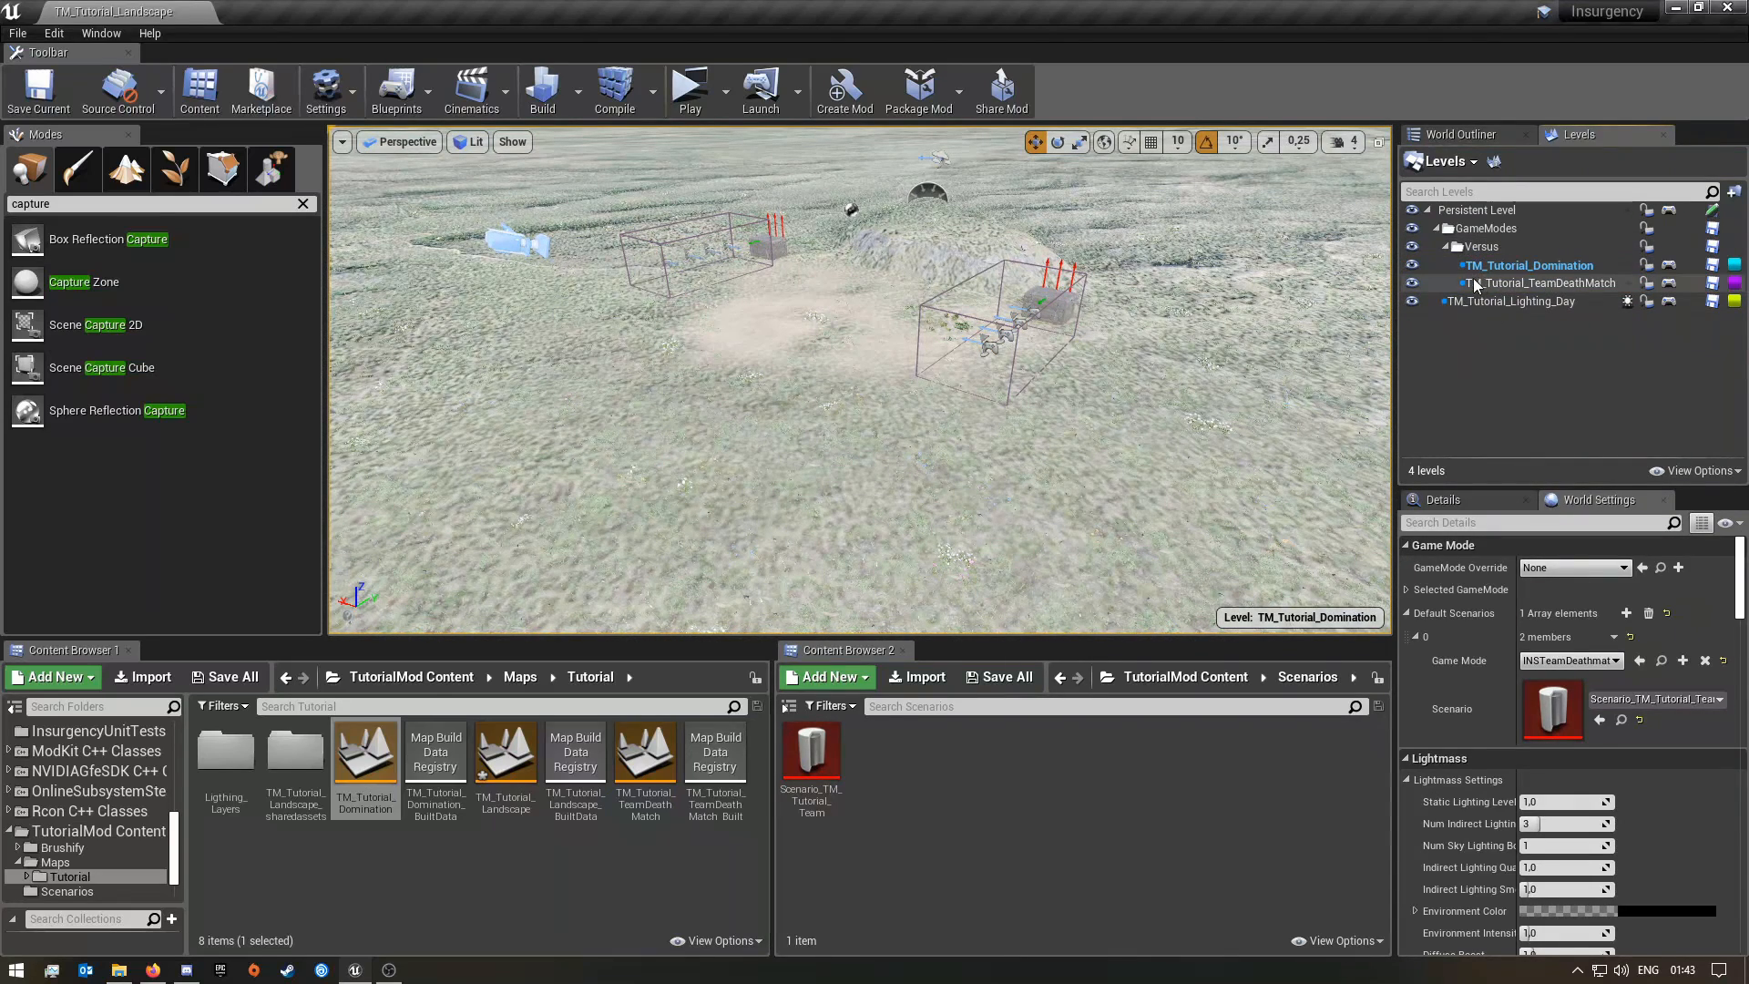
Hide the TM_Tutorial_TeamDeathMatch level and review the Domination level's actors in the Team1 and Team2 folders
{"action": "left_click", "coordinate": [1411, 284]}
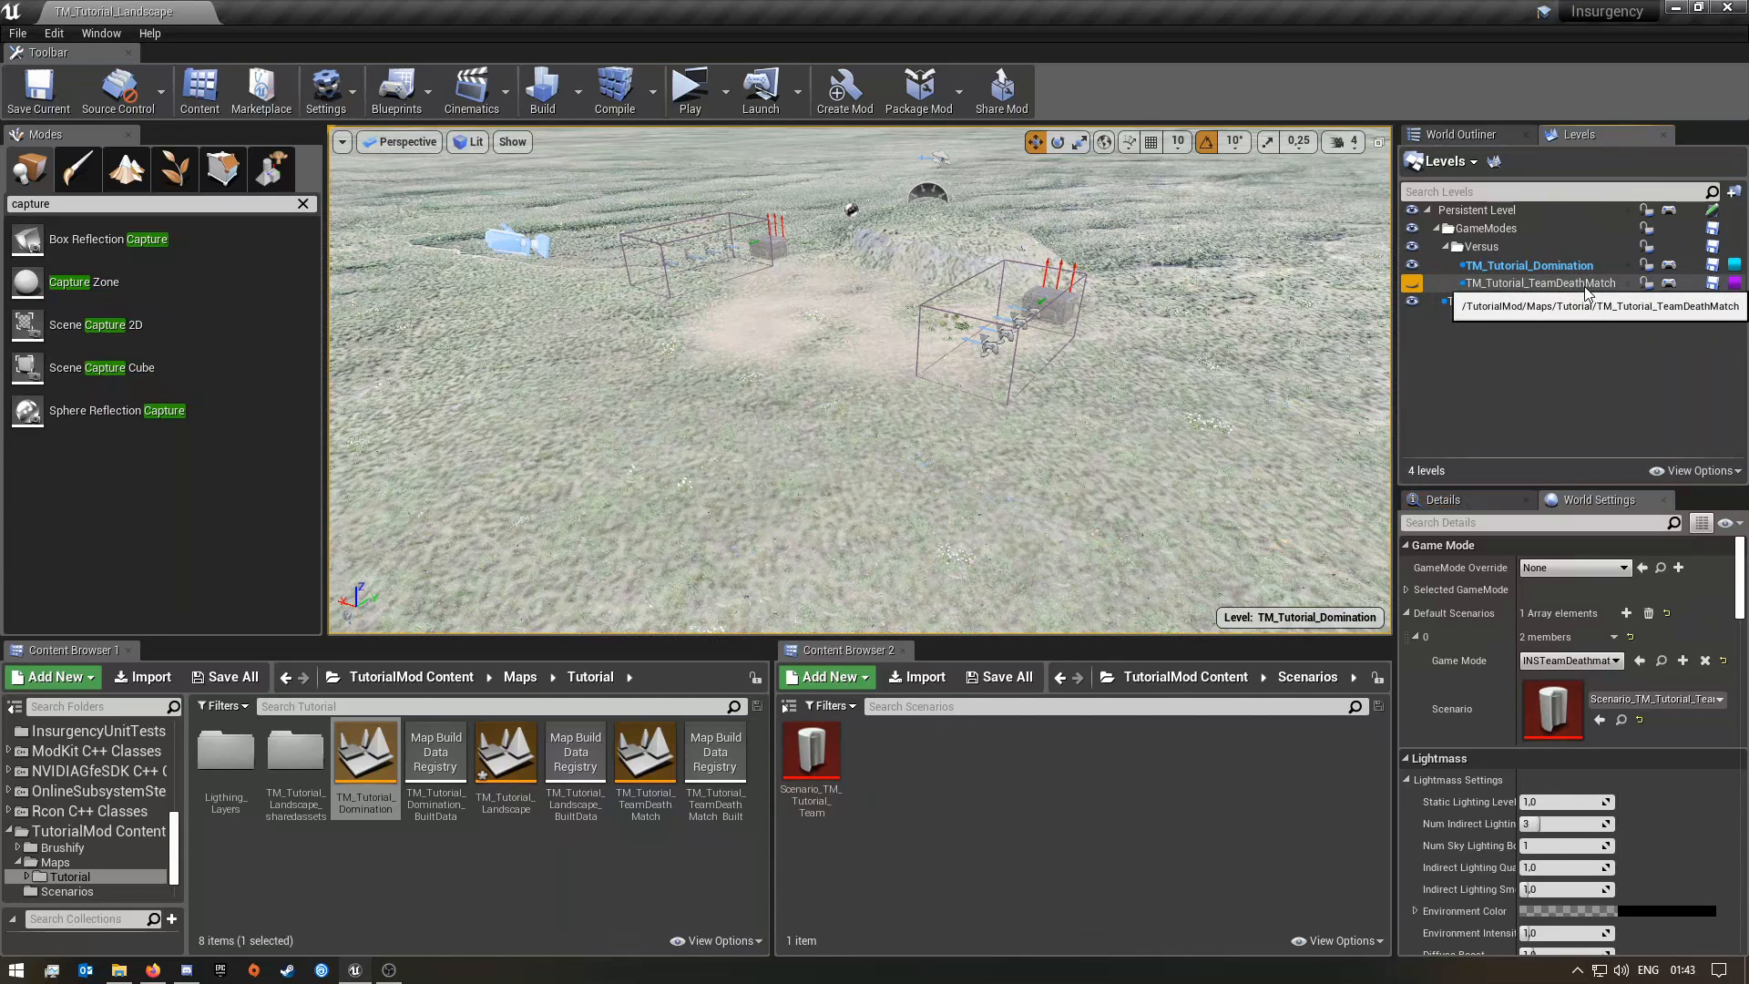
{"action": "left_click", "coordinate": [1412, 283]}
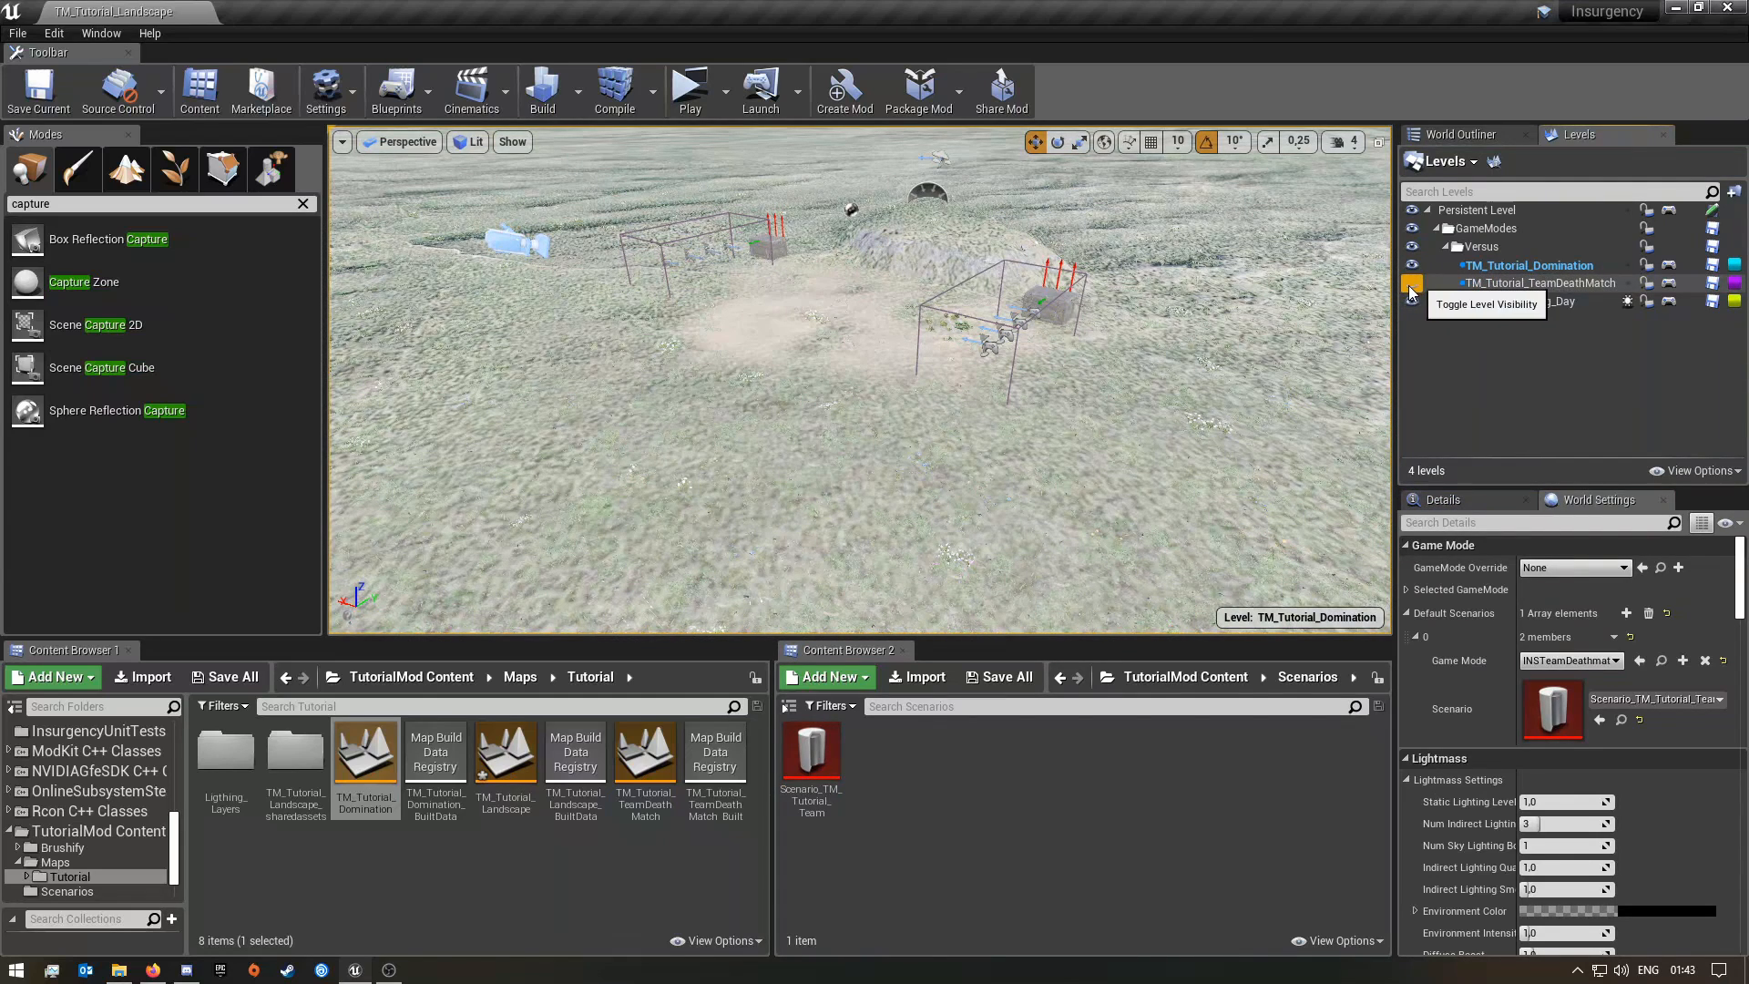
{"action": "left_click", "coordinate": [1500, 133]}
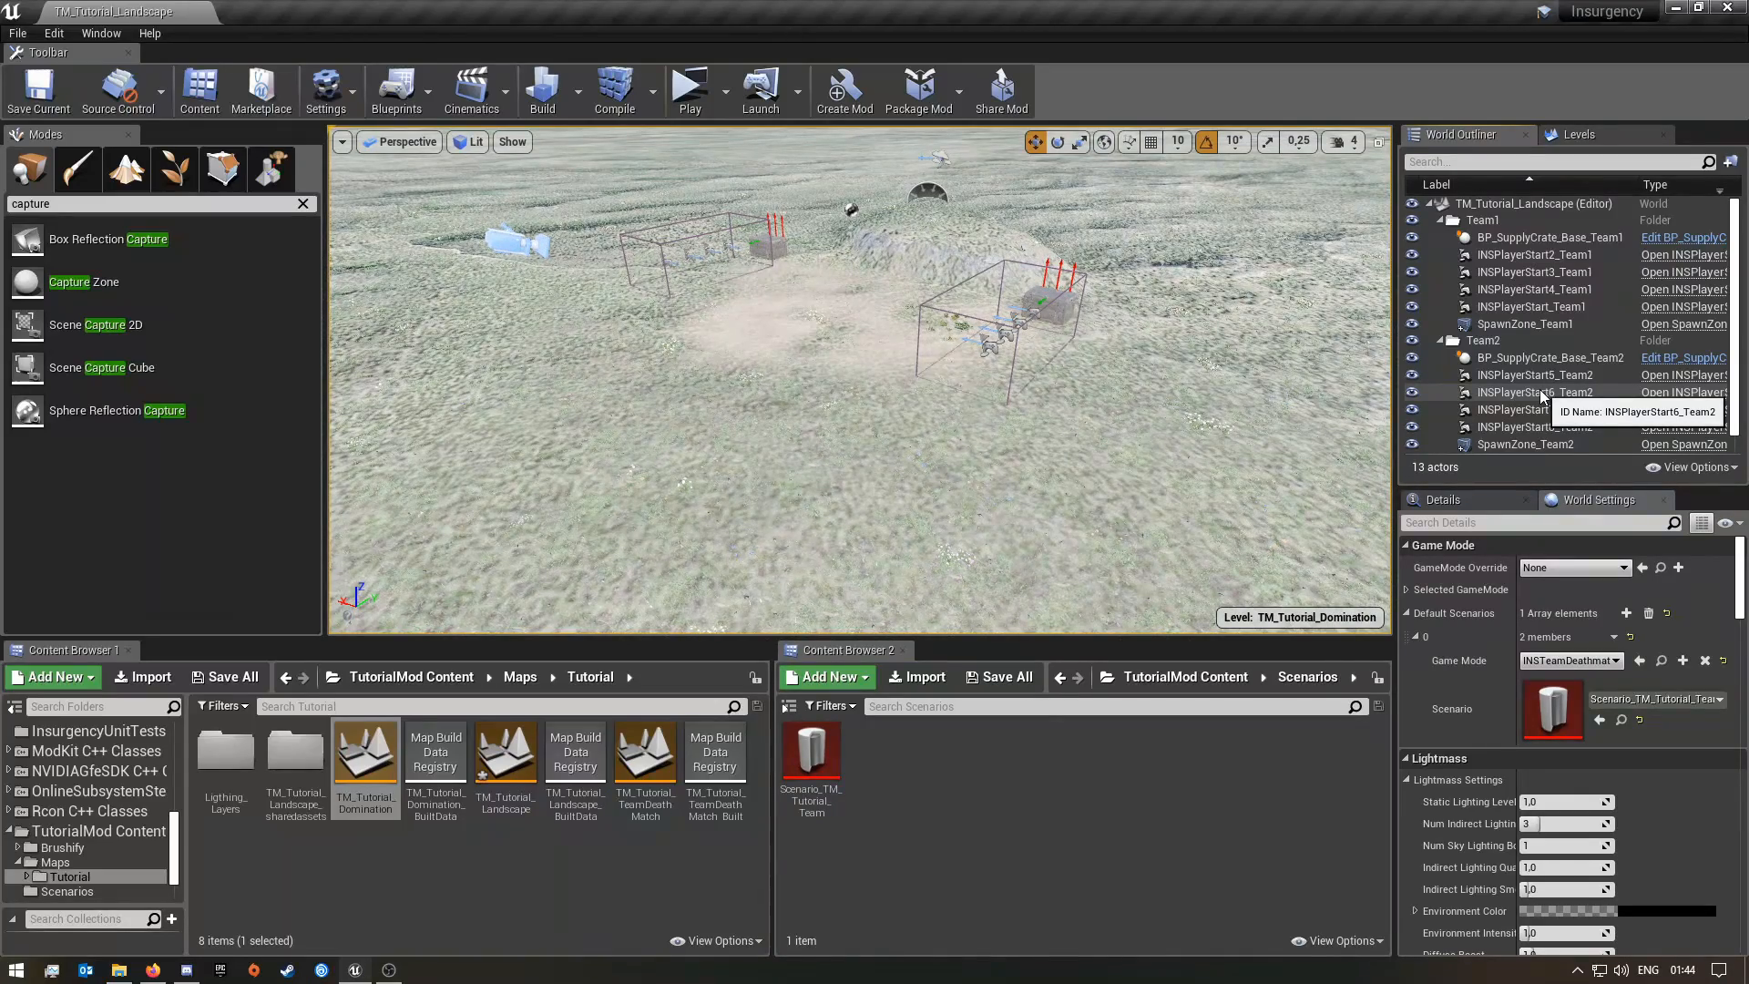
{"action": "scroll", "coordinate": [1582, 412], "scroll_direction": "down", "scroll_amount": 1}
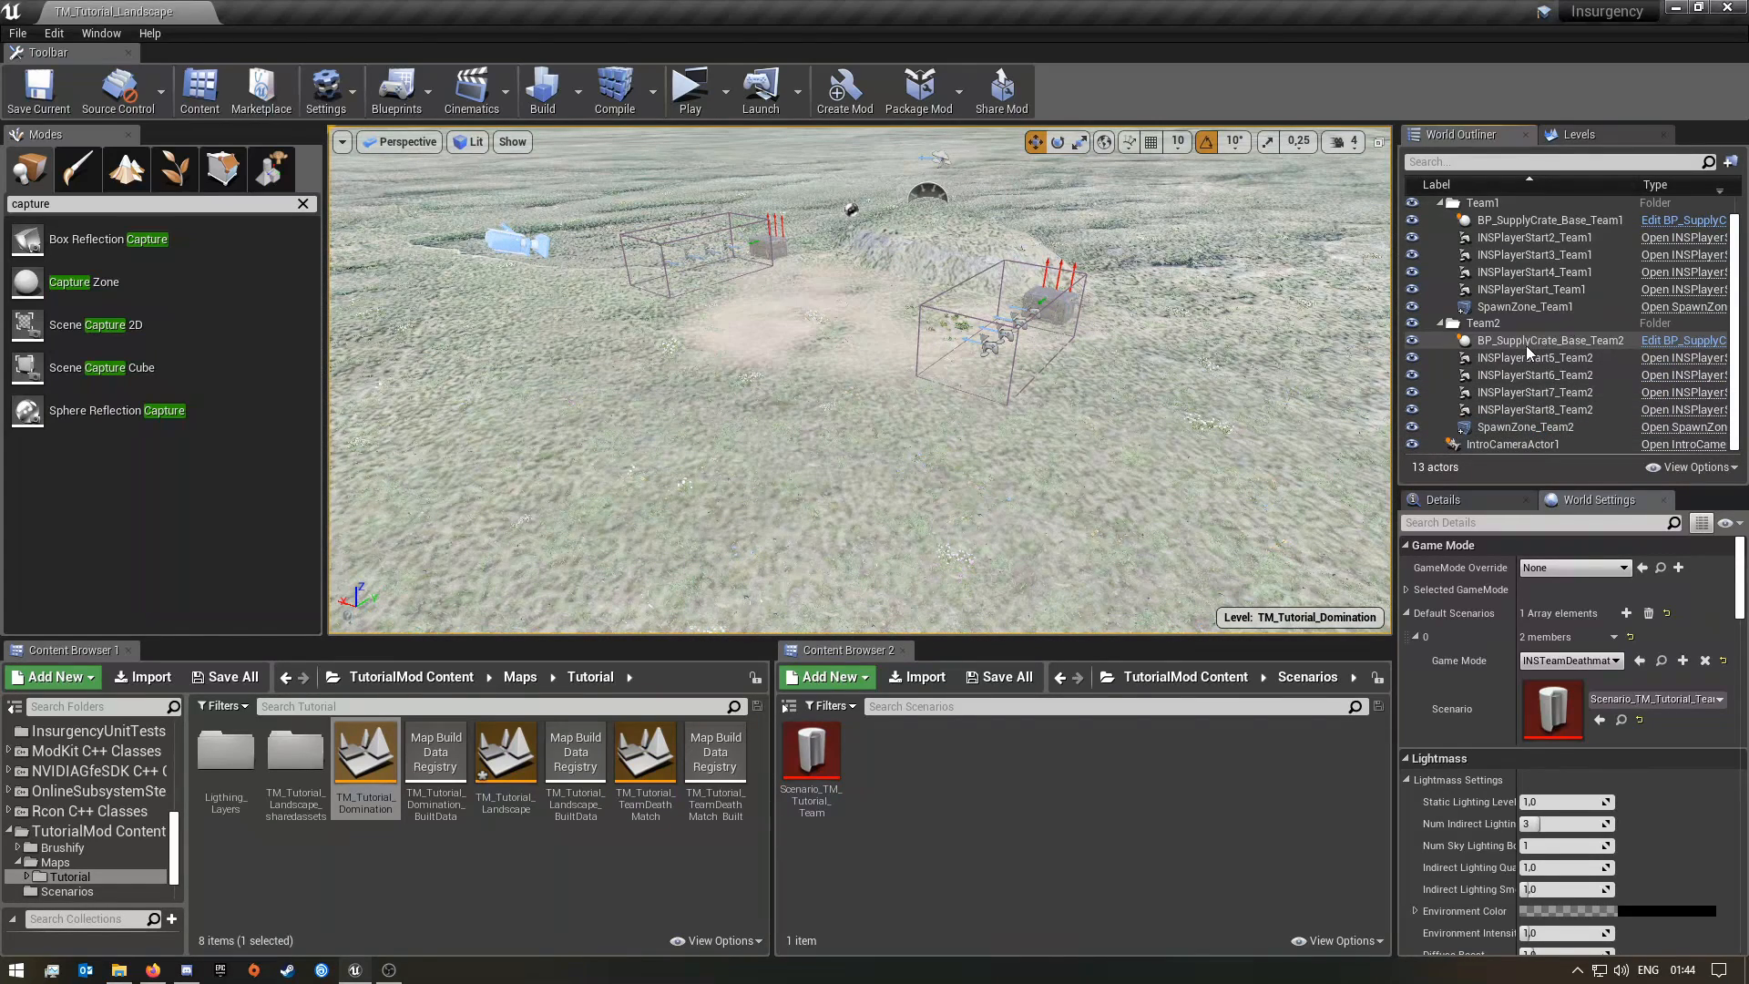
{"action": "scroll", "coordinate": [1527, 346], "scroll_direction": "up", "scroll_amount": 1}
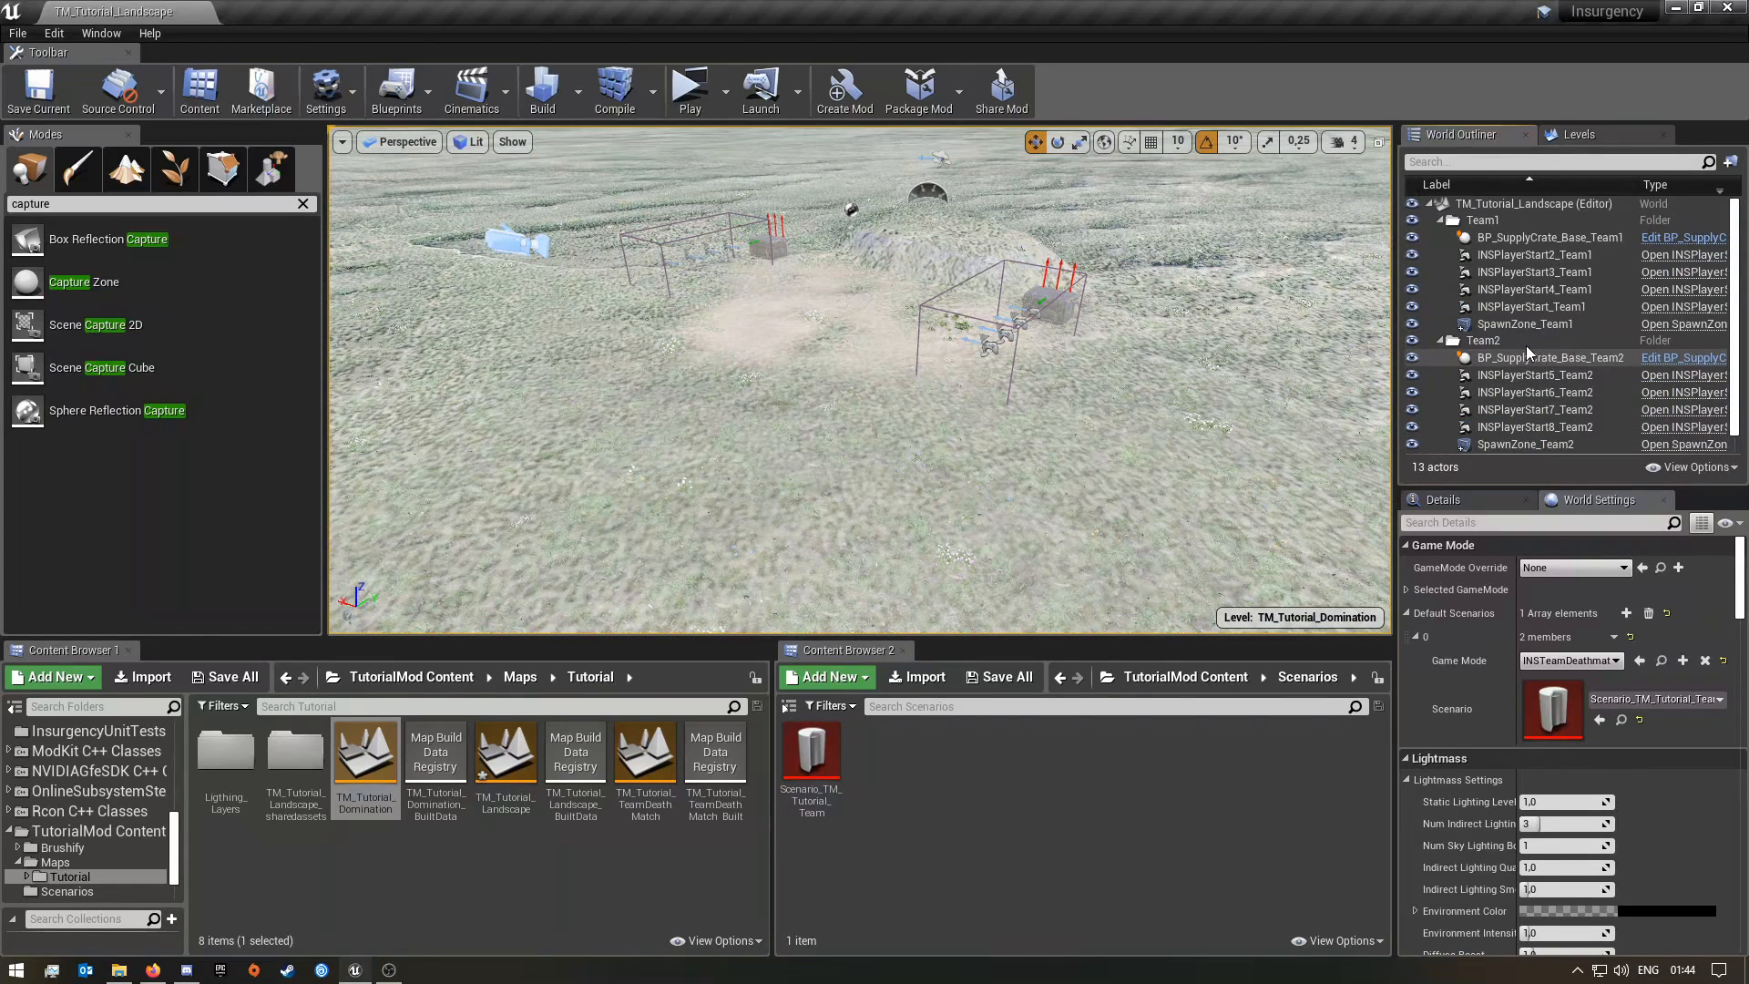
{"action": "left_click", "coordinate": [1598, 240]}
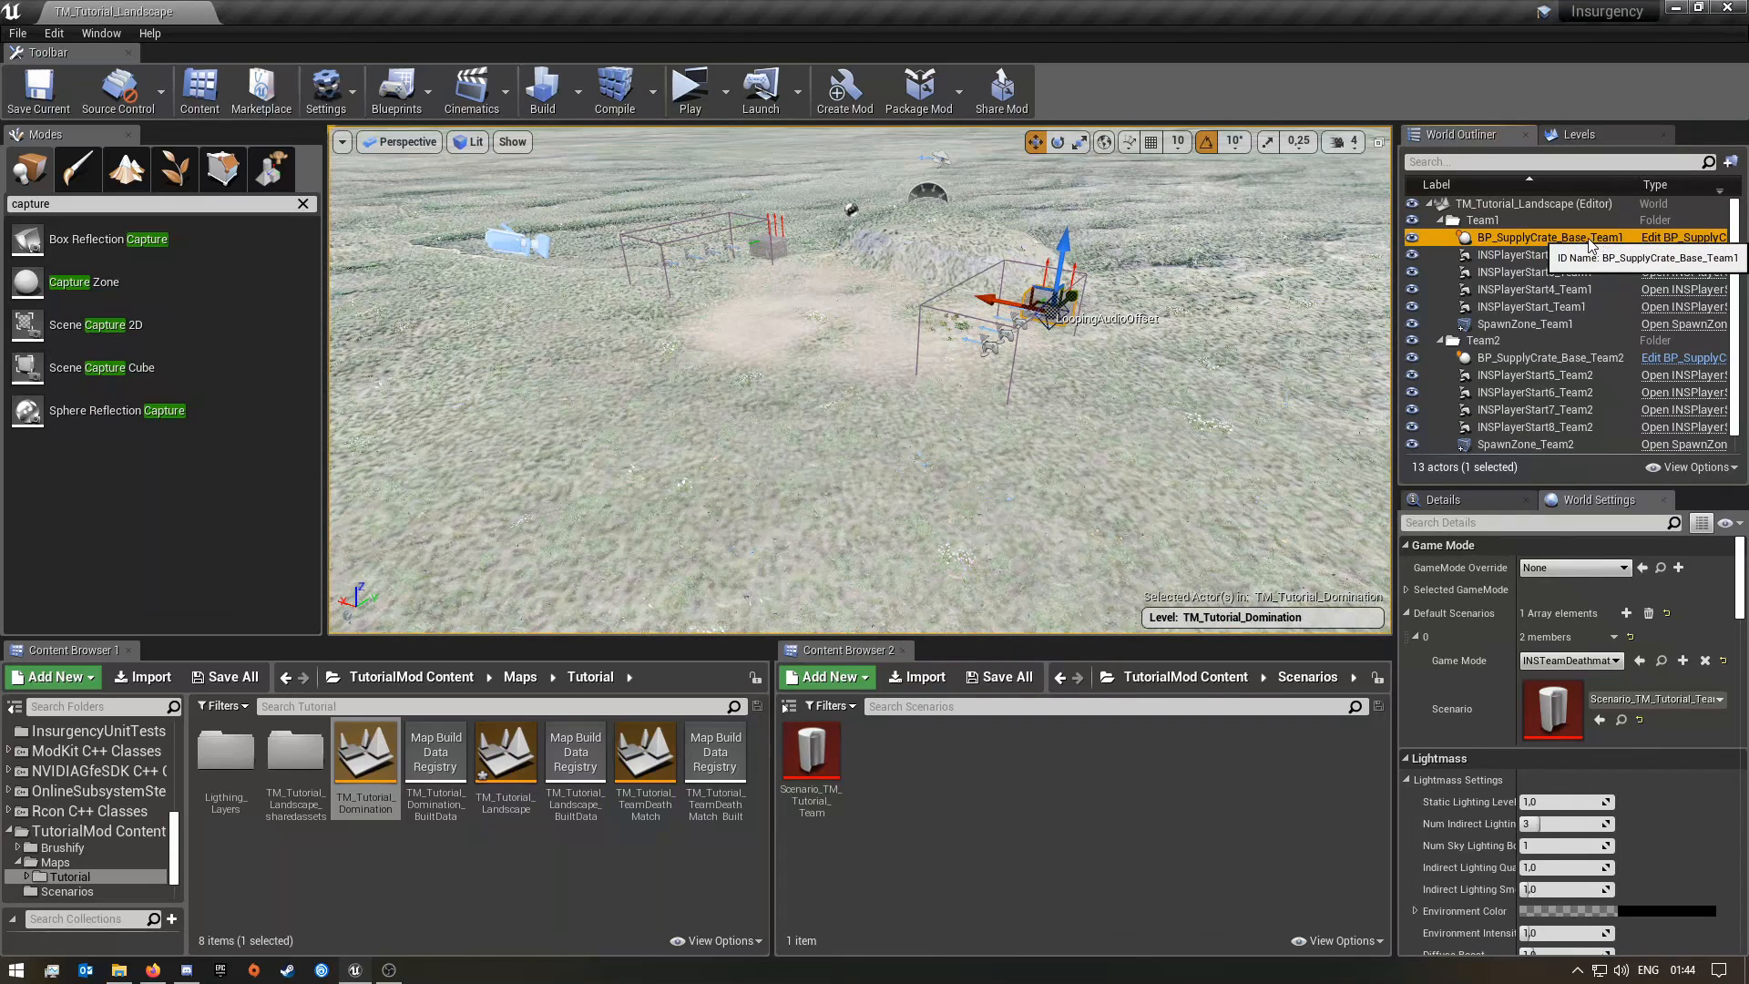
{"action": "right_click", "coordinate": [1592, 242]}
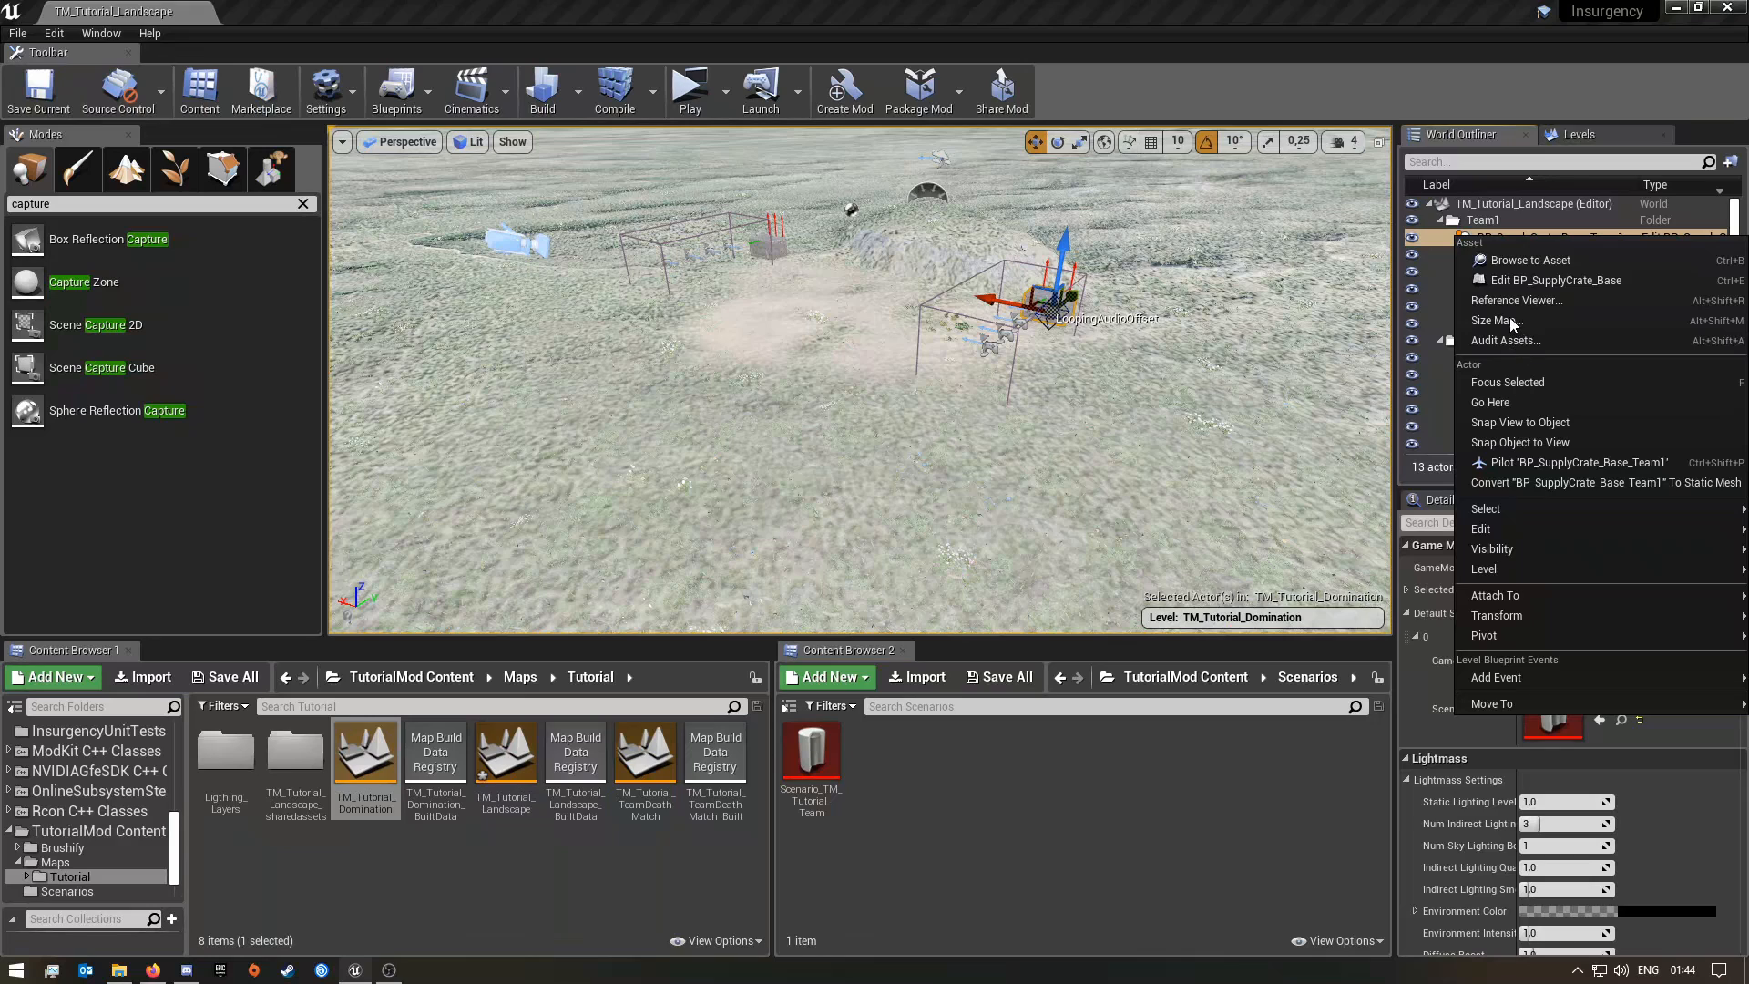
{"action": "left_click", "coordinate": [1282, 333]}
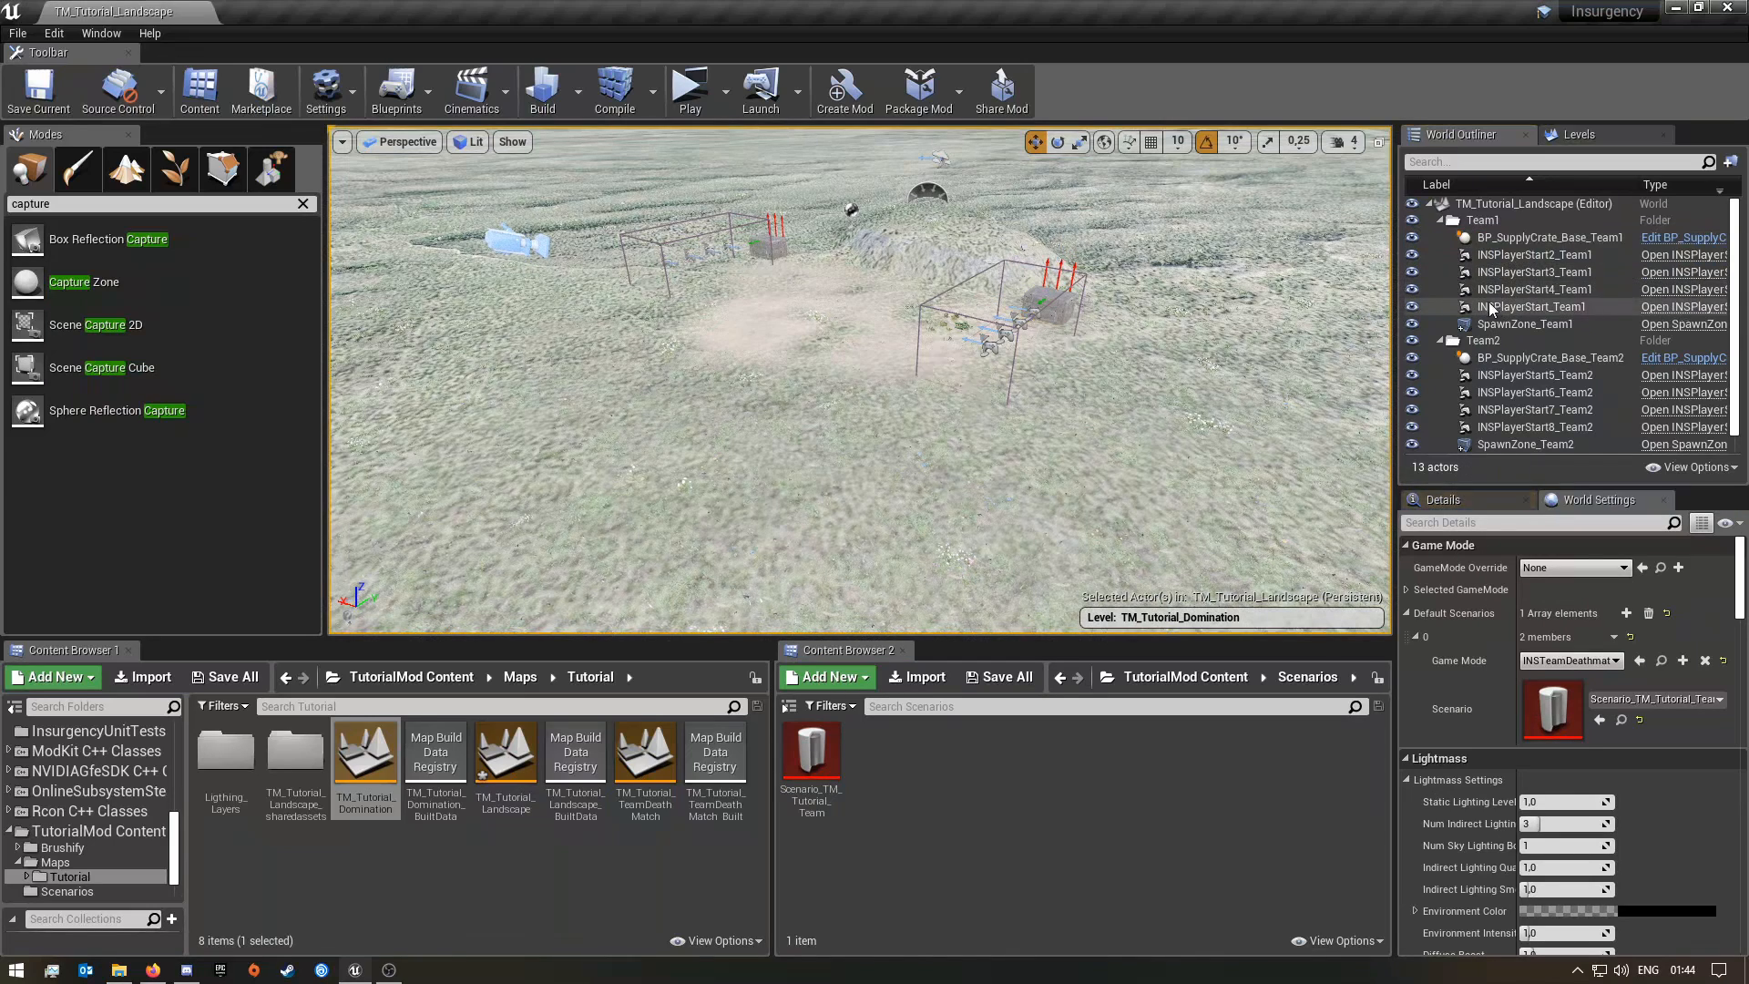
Rename the Team1 supply crate actor as BP_SupplyCrate_Base_DOM_Team1
{"action": "left_click", "coordinate": [1587, 242]}
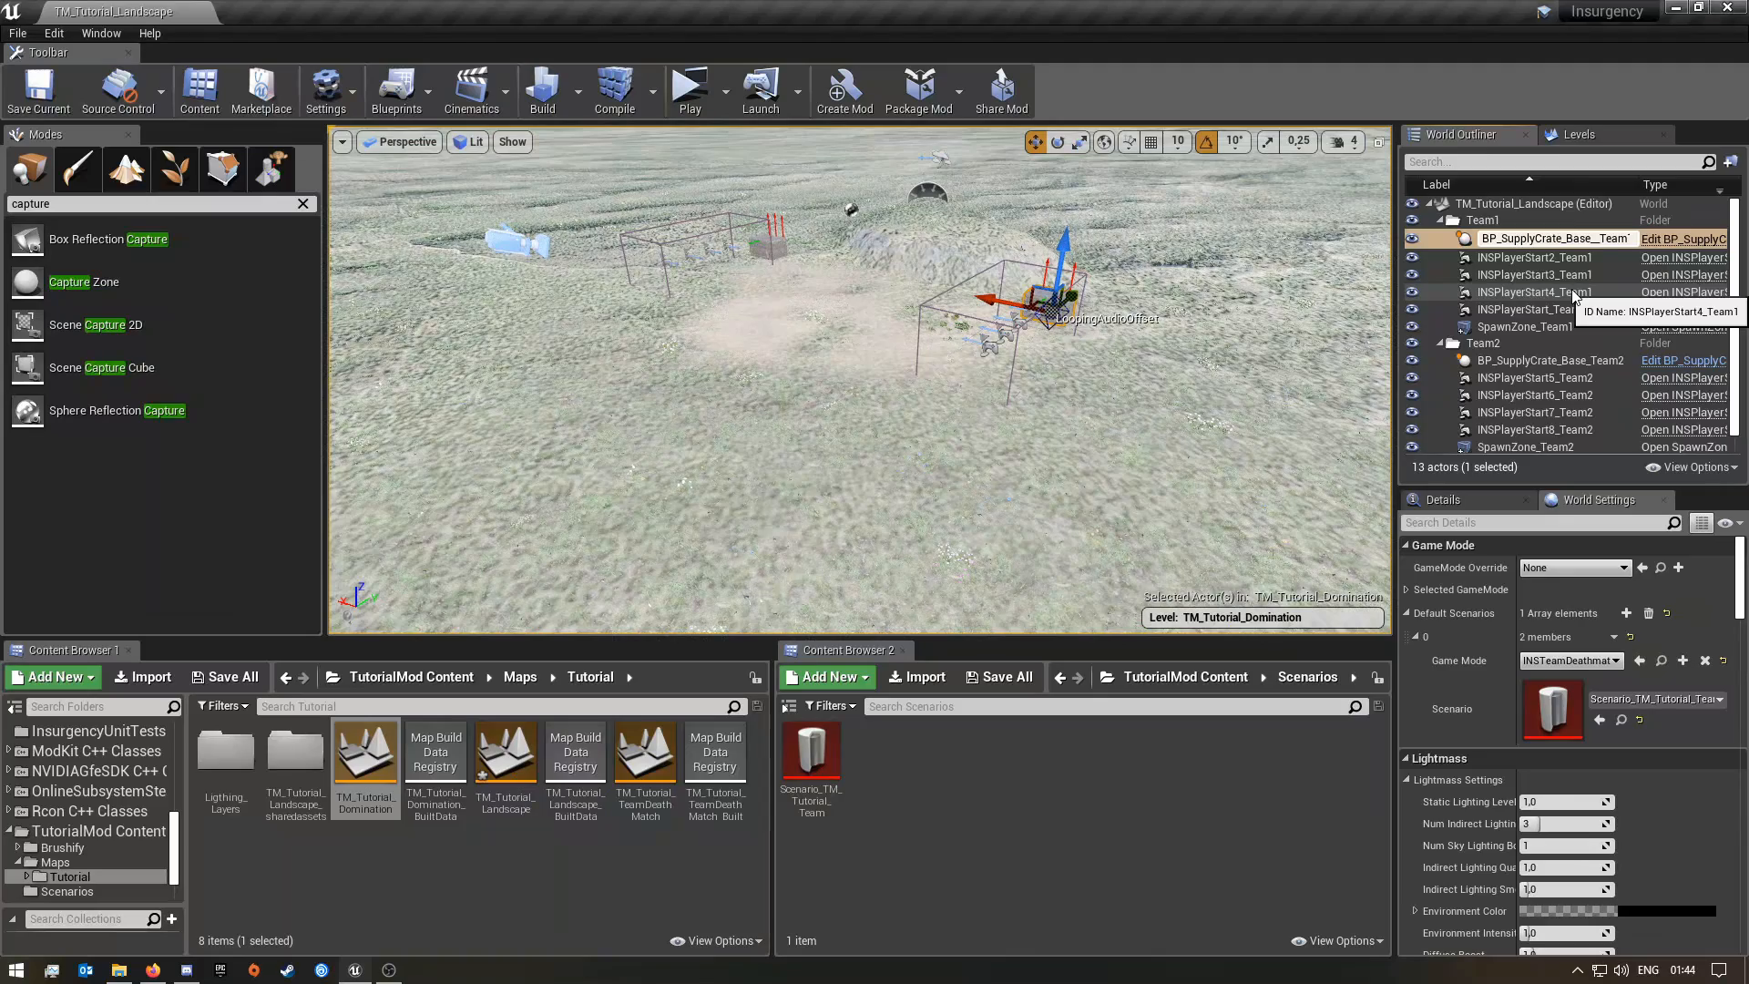
{"action": "type", "text": "DOM_"}
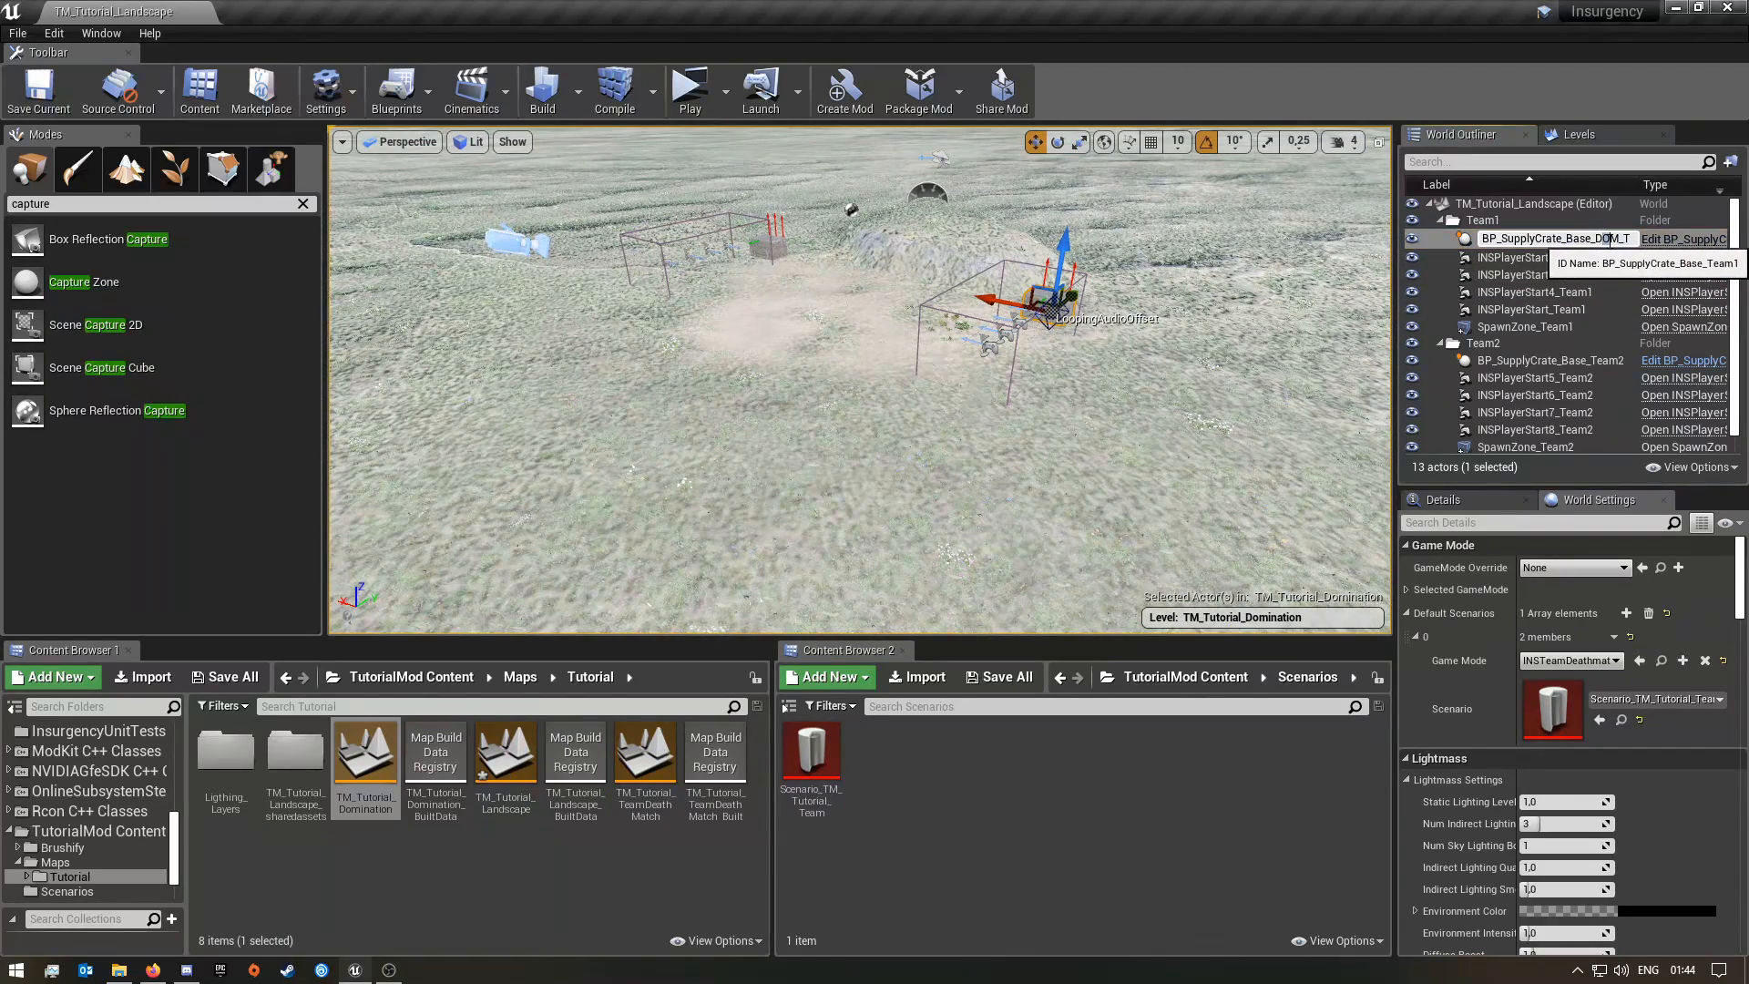
{"action": "double_click", "coordinate": [1607, 238]}
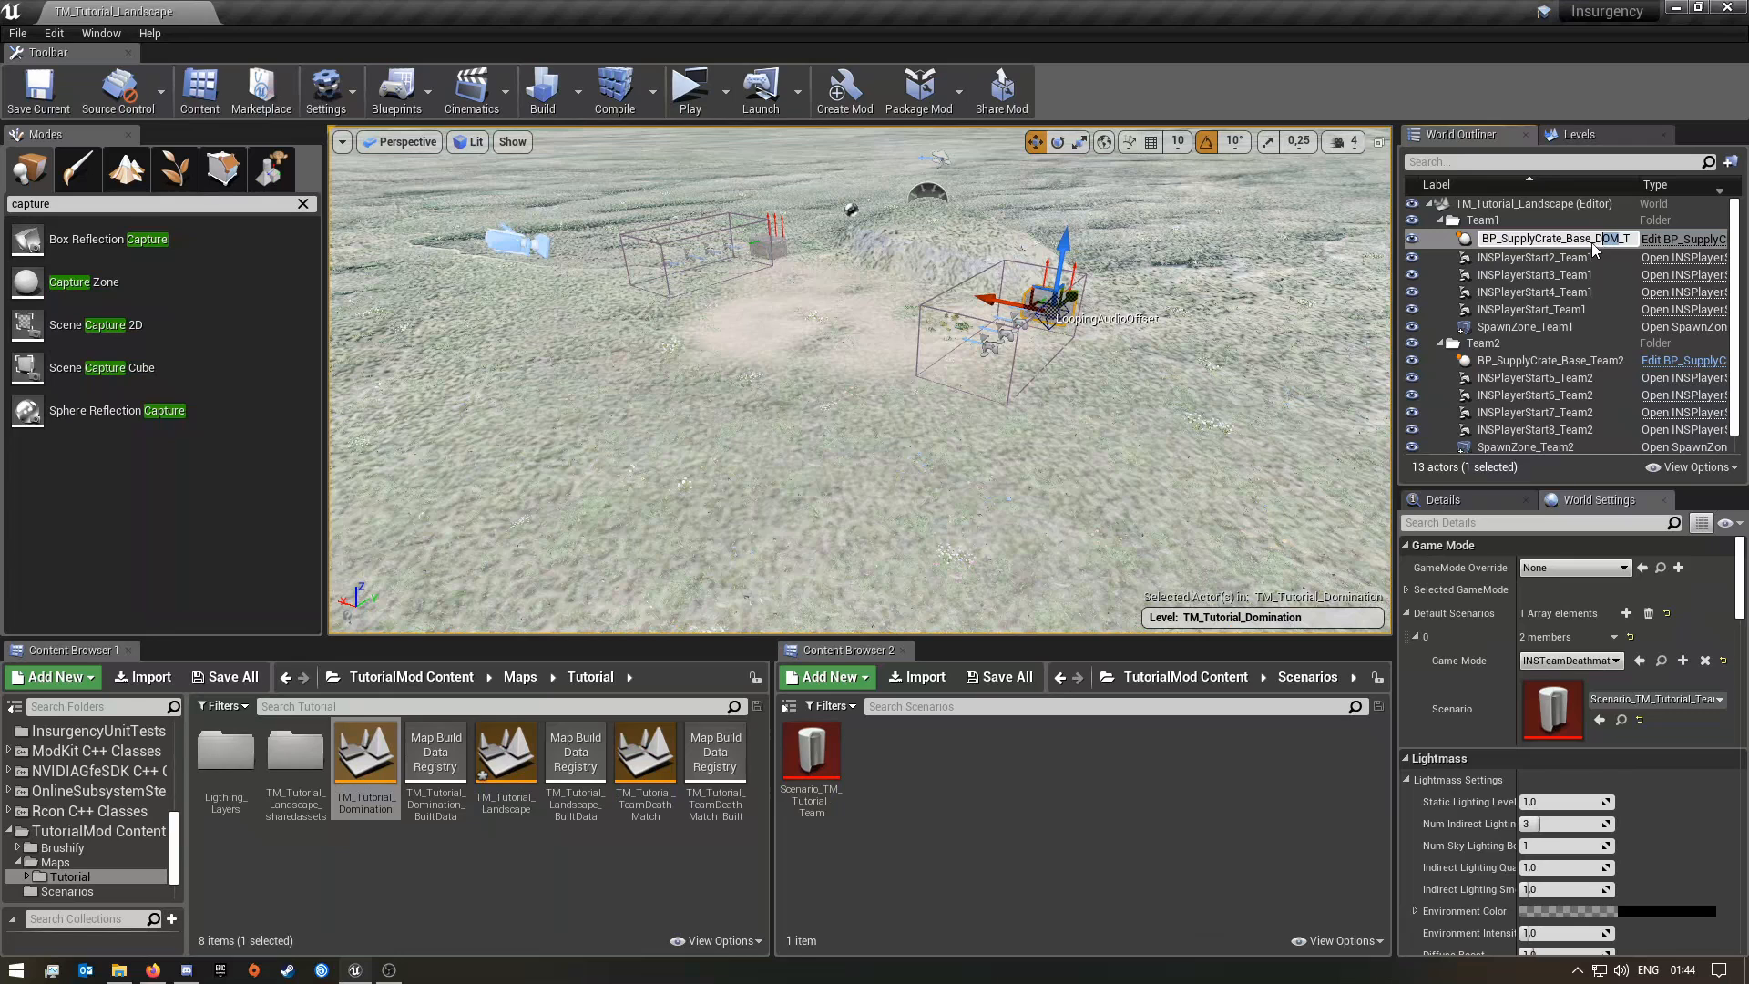
{"action": "left_click", "coordinate": [1596, 239]}
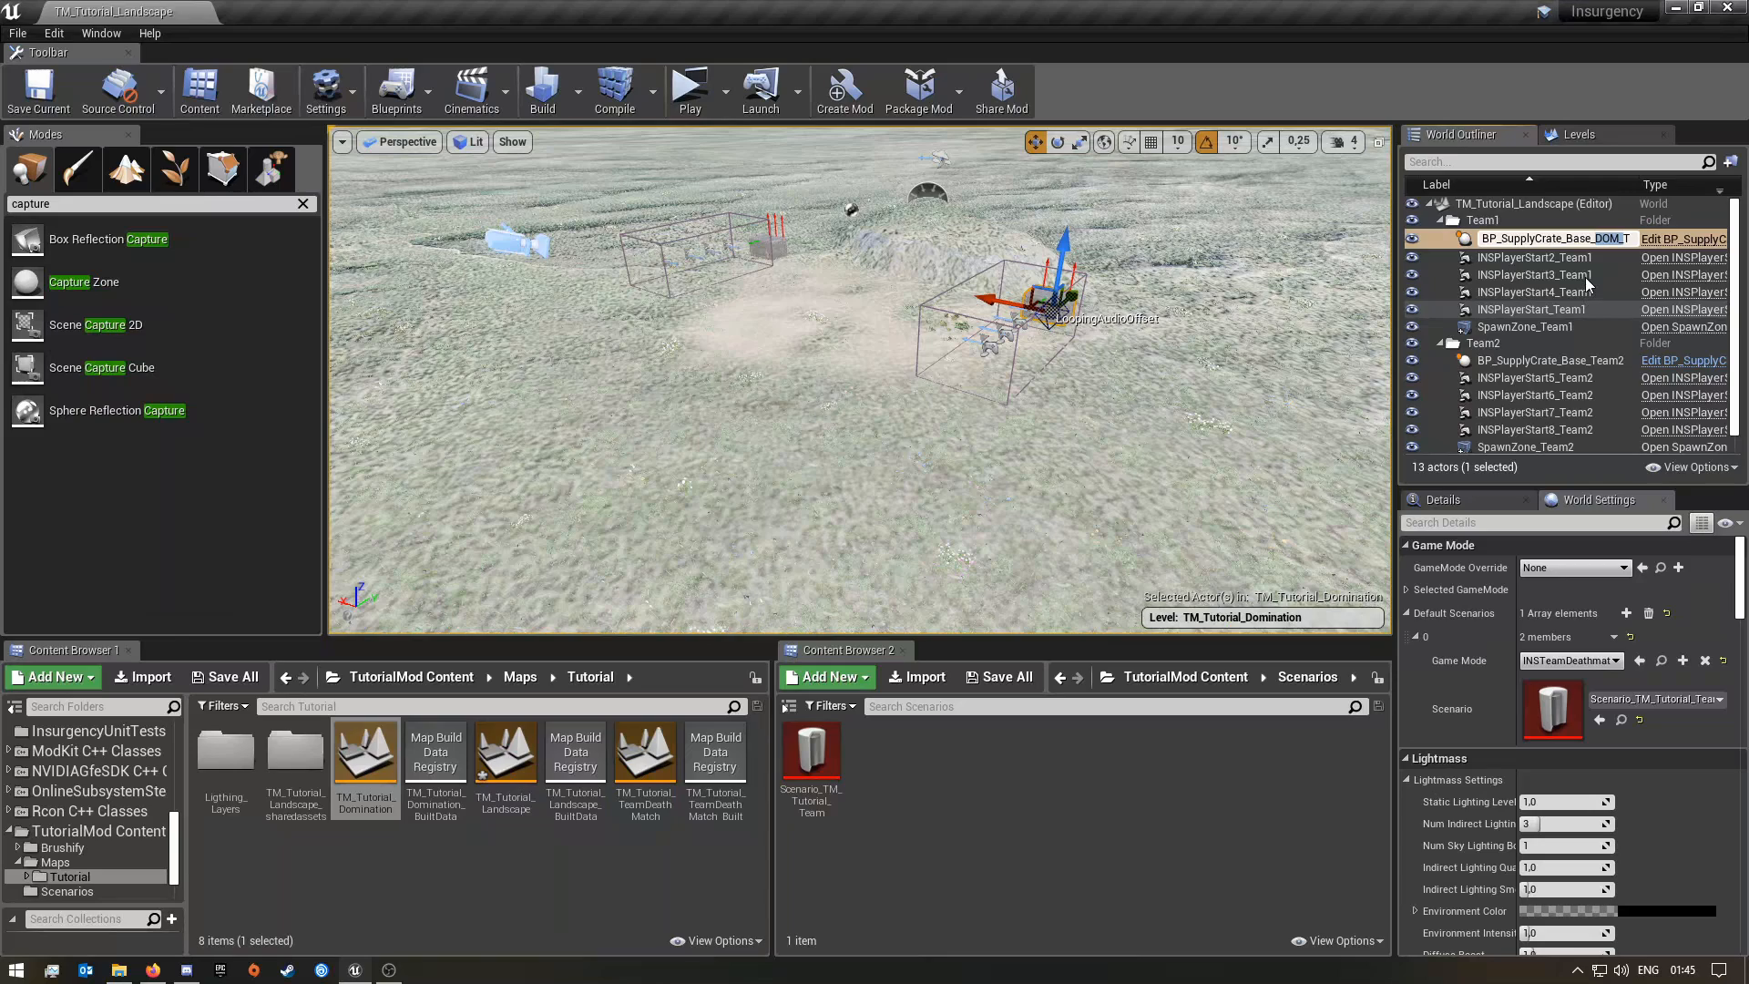
{"action": "key", "text": "Return"}
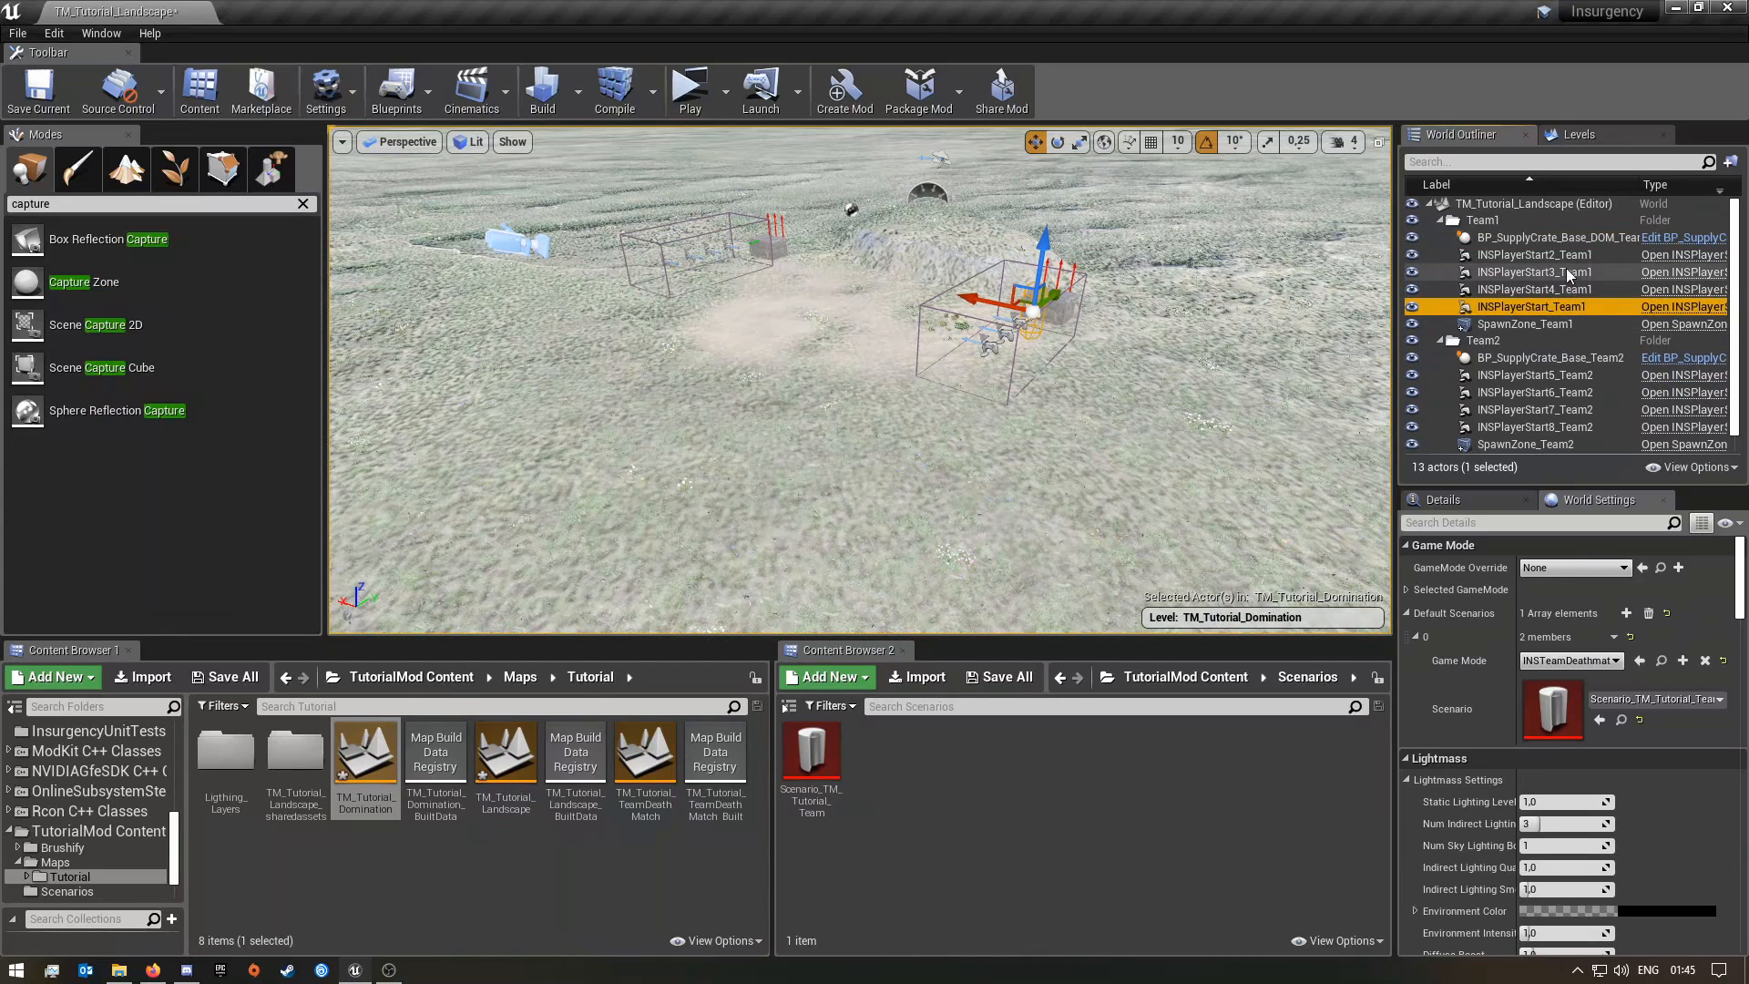
Rename the Team1 player starts 2 and 3 as INSPlayerStart2_DOM_Team1 and INSPlayerStart3_DOM_Team1
{"action": "left_click", "coordinate": [1570, 256]}
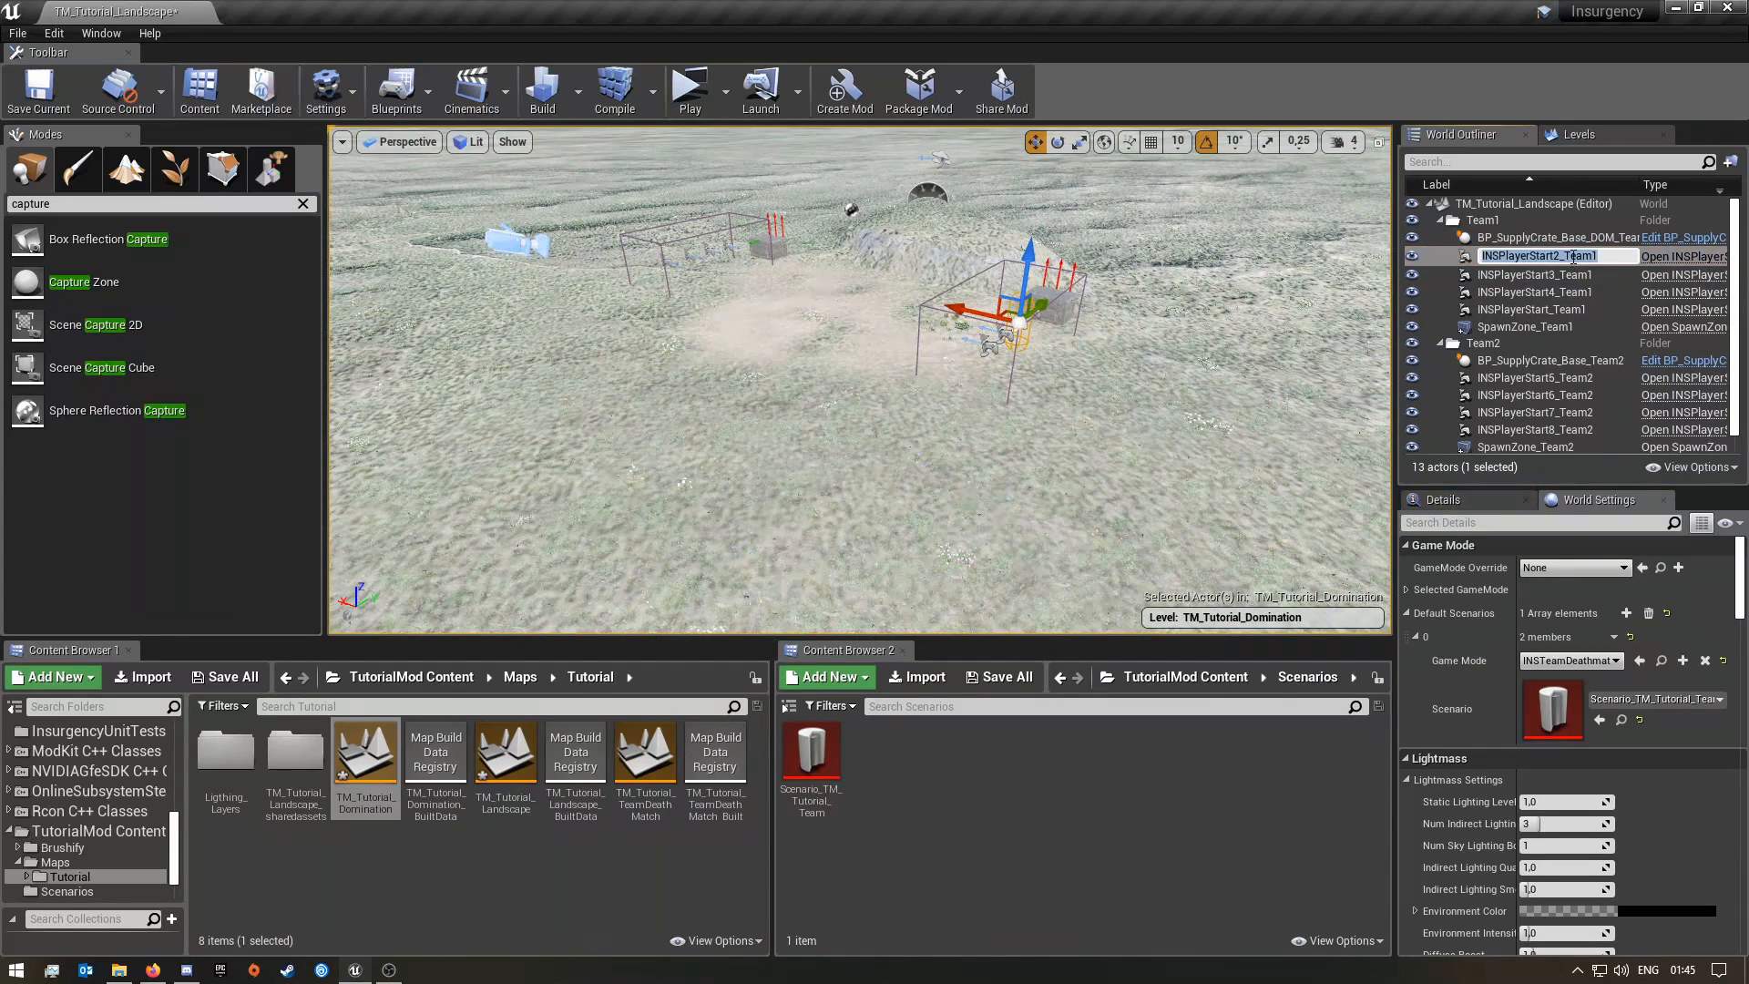
{"action": "key", "text": "F2"}
{"action": "type", "text": "DOM_"}
{"action": "key", "text": "Return"}
{"action": "left_click", "coordinate": [1566, 273]}
{"action": "key", "text": "F2"}
{"action": "left_click", "coordinate": [1566, 274]}
{"action": "type", "text": "DOM_"}
{"action": "key", "text": "Return"}
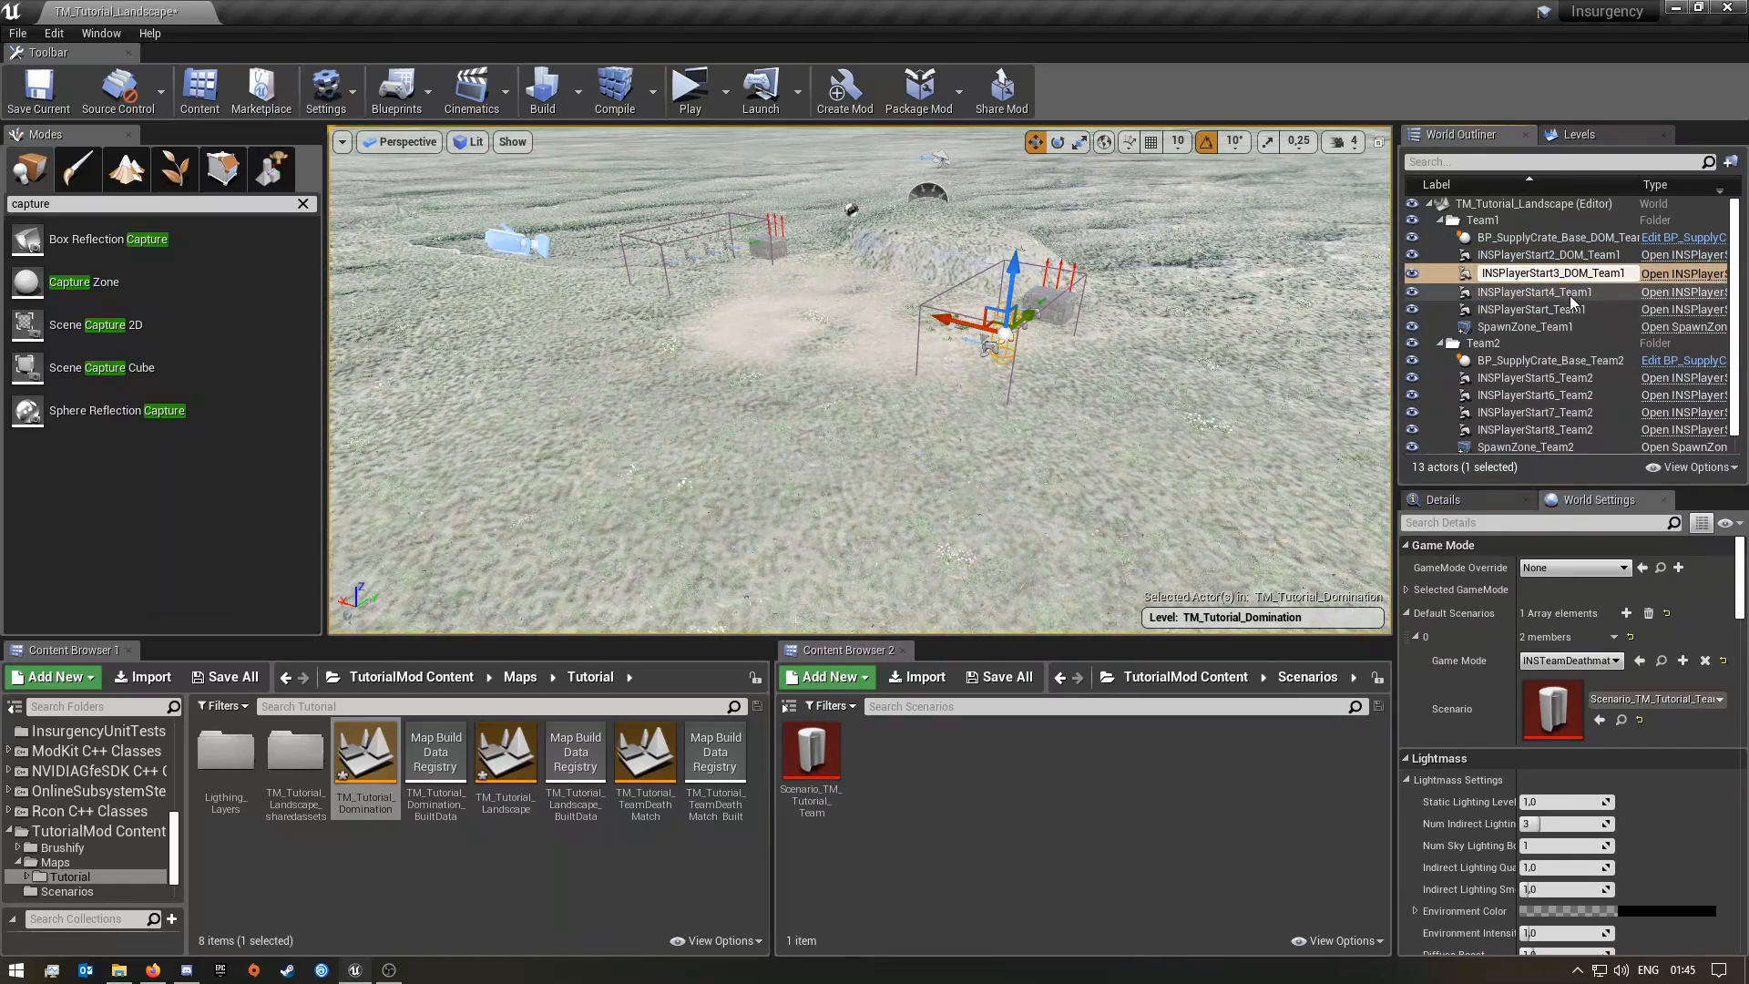
Rename INSPlayerStart4_Team1 as INSPlayerStart4_DOM_Team1 and INSPlayerStart_Team1 as INSPlayerStart_DOM_Team1
{"action": "left_click", "coordinate": [1567, 290]}
{"action": "key", "text": "F2"}
{"action": "left_click", "coordinate": [1567, 290]}
{"action": "type", "text": "DOM_"}
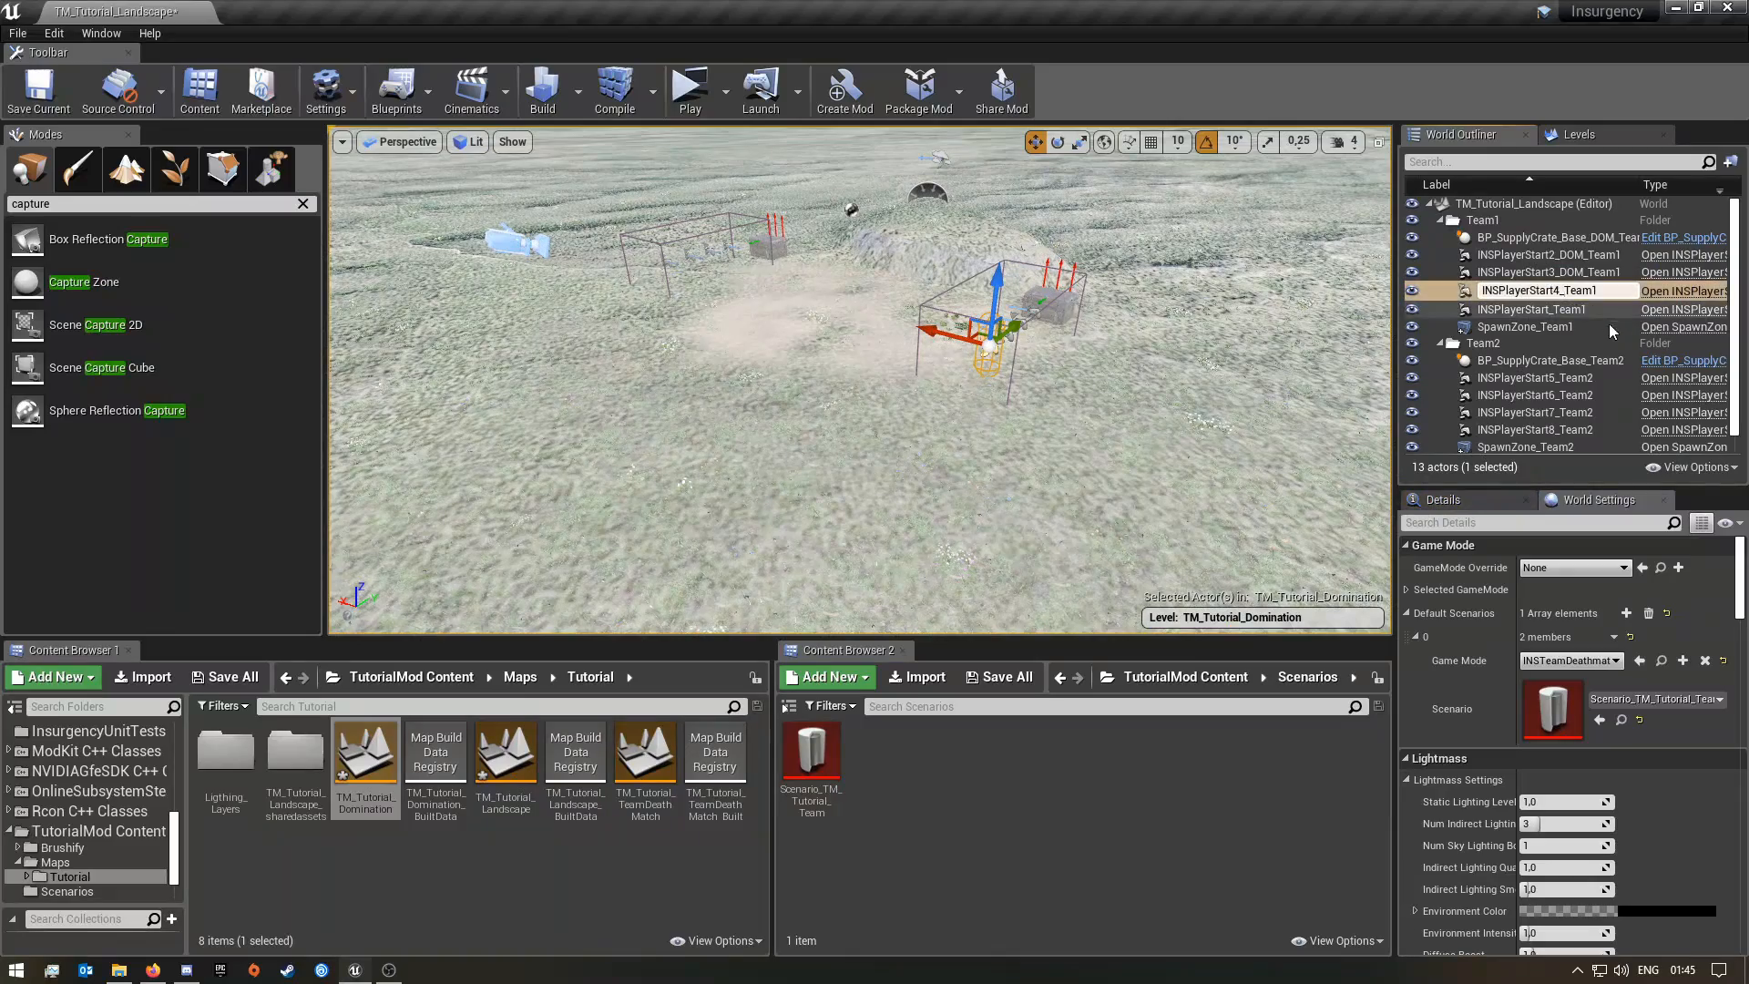
{"action": "key", "text": "Return"}
{"action": "left_click", "coordinate": [1562, 307]}
{"action": "key", "text": "F2"}
{"action": "left_click", "coordinate": [1554, 309]}
{"action": "type", "text": "DOM_"}
{"action": "key", "text": "Return"}
Rename the Team1 spawn zone as SpawnZone_DOM_Team1
{"action": "left_click", "coordinate": [1547, 328]}
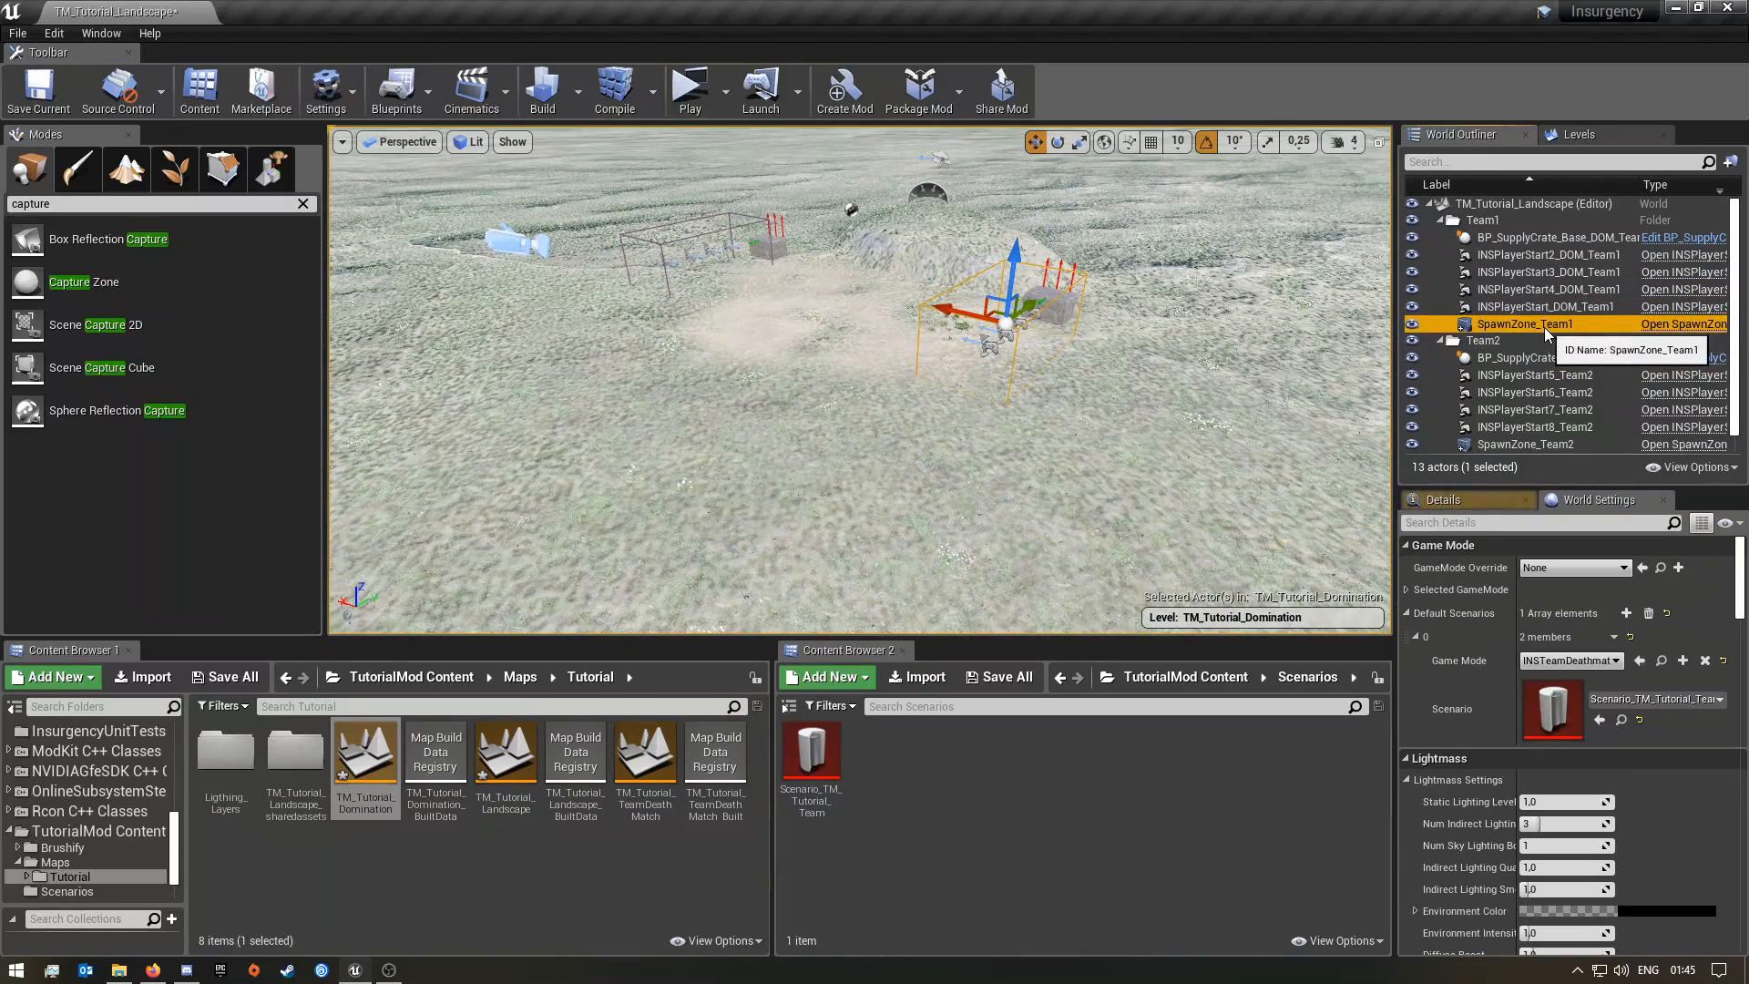
{"action": "key", "text": "F2"}
{"action": "type", "text": "DOM_"}
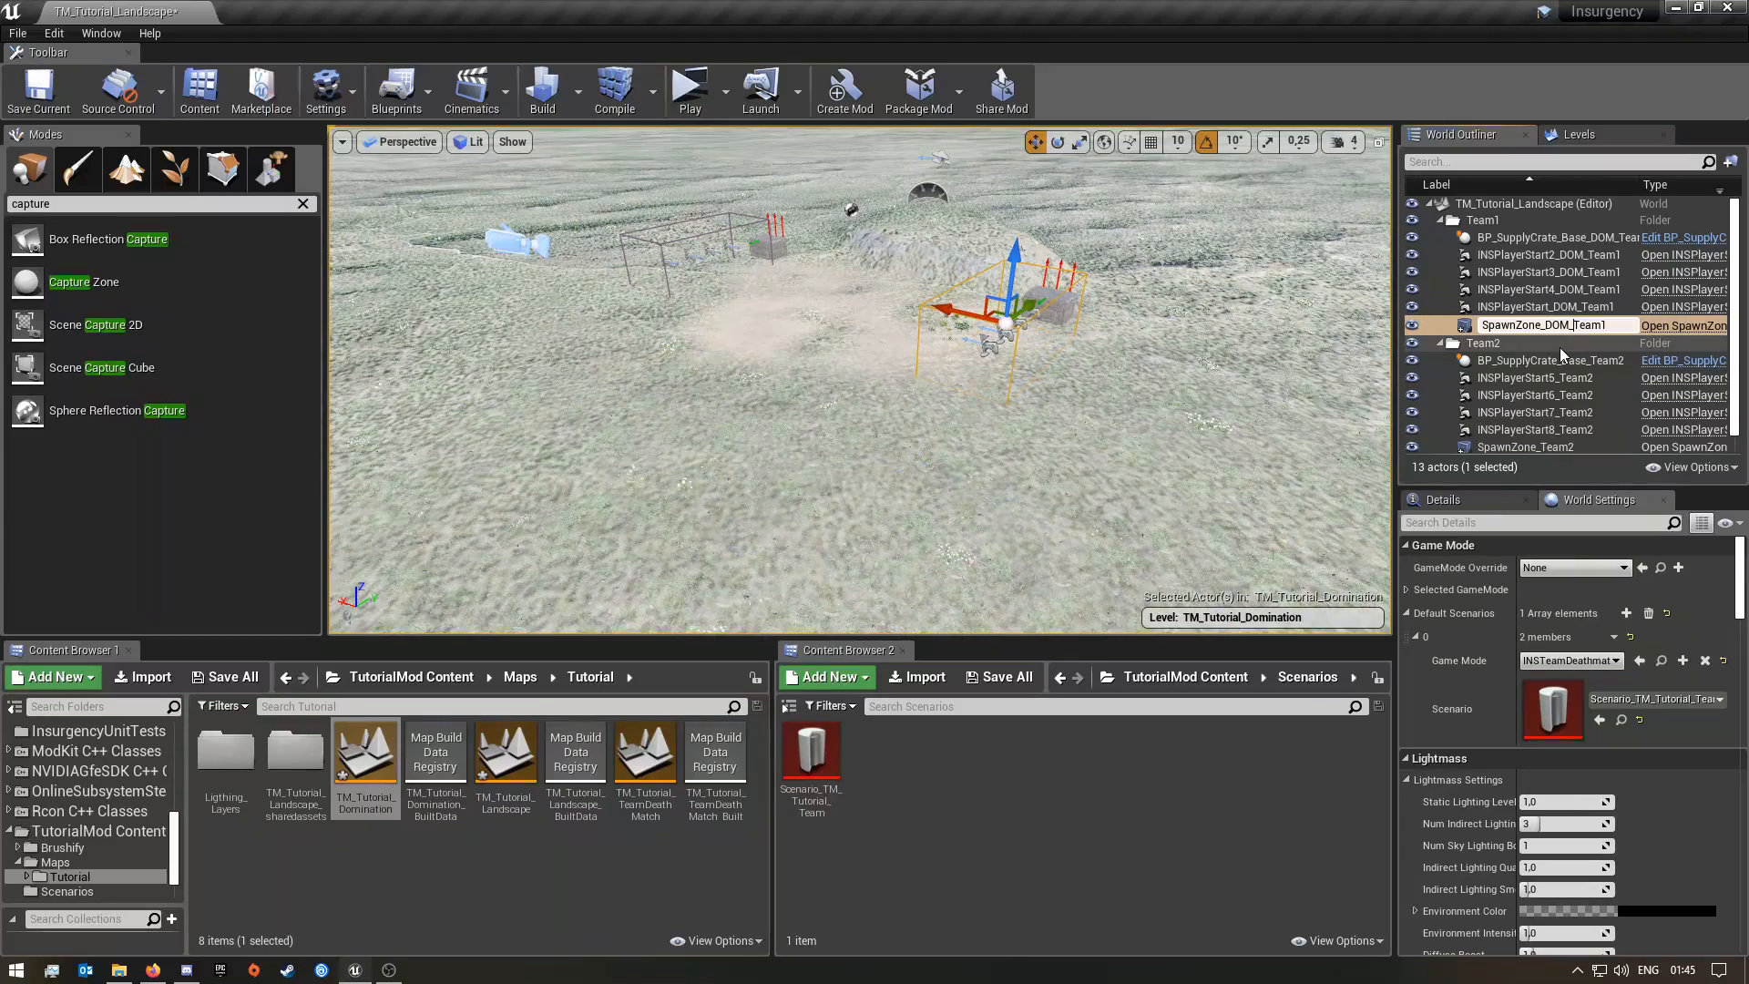
{"action": "key", "text": "Return"}
Rename the Team2 supply crate actor as BP_SupplyCrate_Base_DOM_Team2
{"action": "left_click", "coordinate": [1560, 345]}
{"action": "left_click", "coordinate": [1558, 358]}
{"action": "key", "text": "F2"}
{"action": "left_click", "coordinate": [1593, 358]}
{"action": "type", "text": "DOM_"}
{"action": "key", "text": "Return"}
Rename the Team2 player starts 5 and 6 as INSPlayerStart5_DOM_Team2 and INSPlayerStart6_DOM_Team2
{"action": "left_click", "coordinate": [1578, 382]}
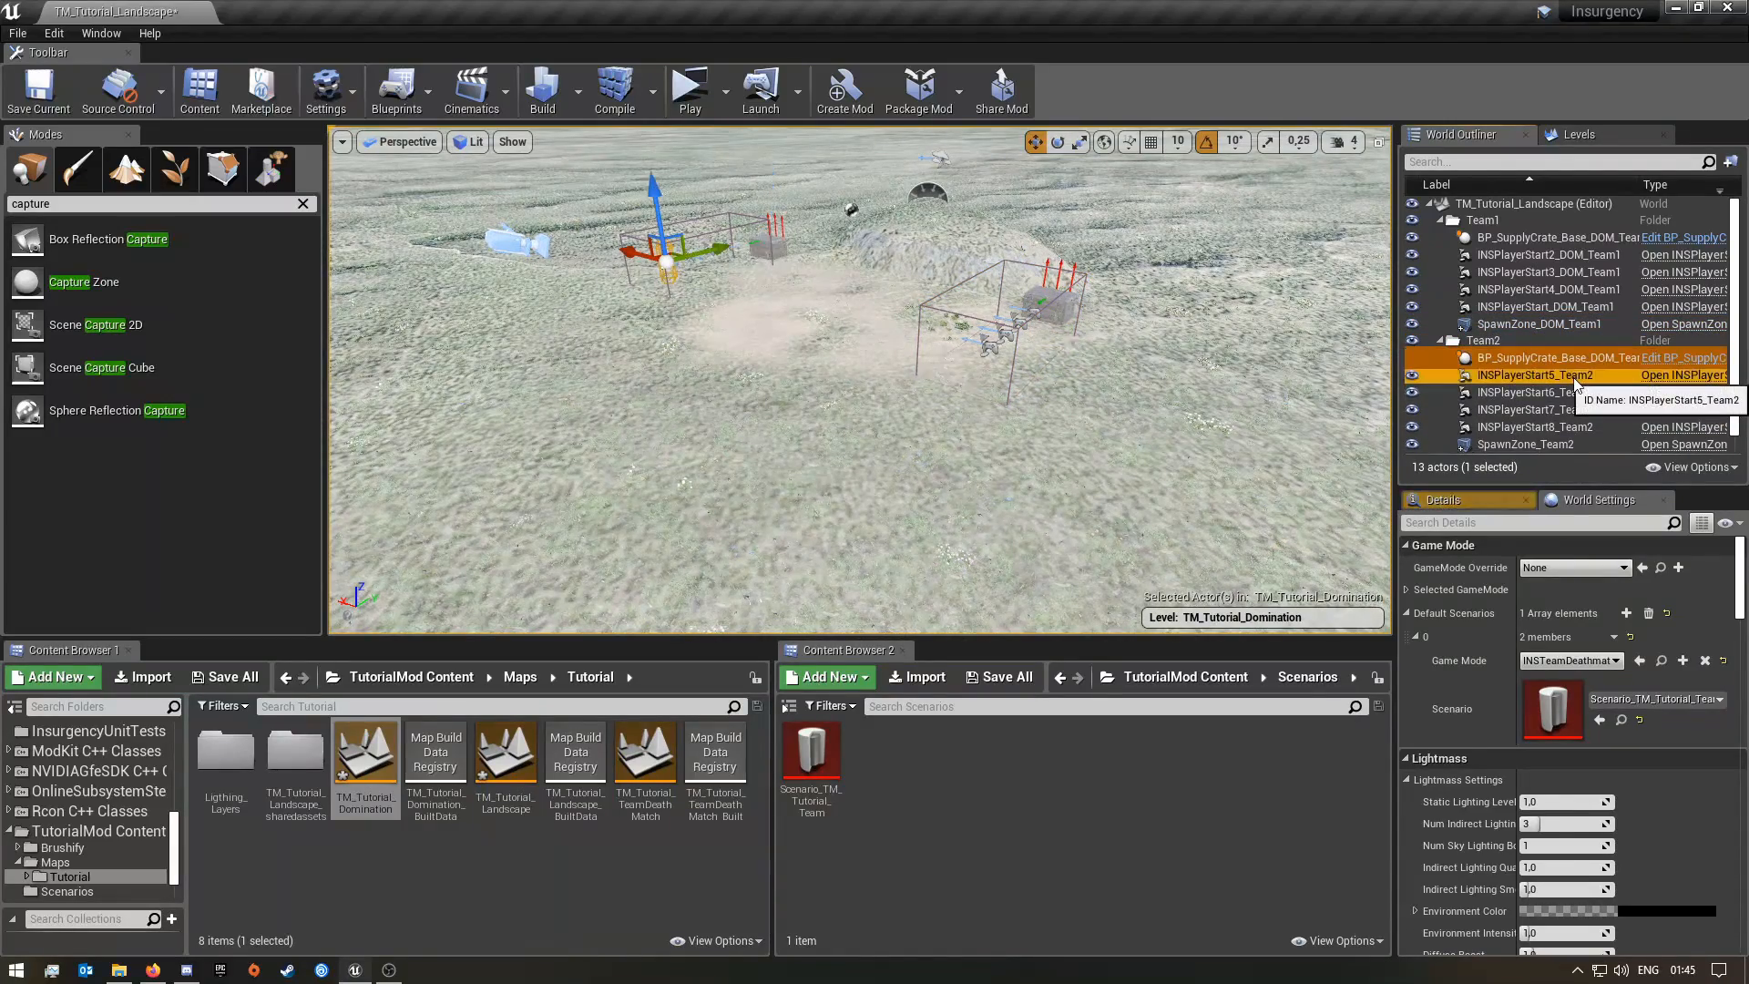
{"action": "key", "text": "F2"}
{"action": "left_click", "coordinate": [1596, 376]}
{"action": "type", "text": "DOM_"}
{"action": "key", "text": "Return"}
{"action": "left_click", "coordinate": [1563, 394]}
{"action": "key", "text": "F2"}
{"action": "left_click", "coordinate": [1563, 393]}
{"action": "type", "text": "DOM_"}
{"action": "key", "text": "Return"}
Rename the Team2 player starts 7 and 8 as INSPlayerStart7_DOM_Team2 and INSPlayerStart8_DOM_Team2
{"action": "left_click", "coordinate": [1577, 411]}
{"action": "key", "text": "F2"}
{"action": "left_click", "coordinate": [1564, 411]}
{"action": "type", "text": "DOM_"}
{"action": "key", "text": "Return"}
{"action": "left_click", "coordinate": [1570, 430]}
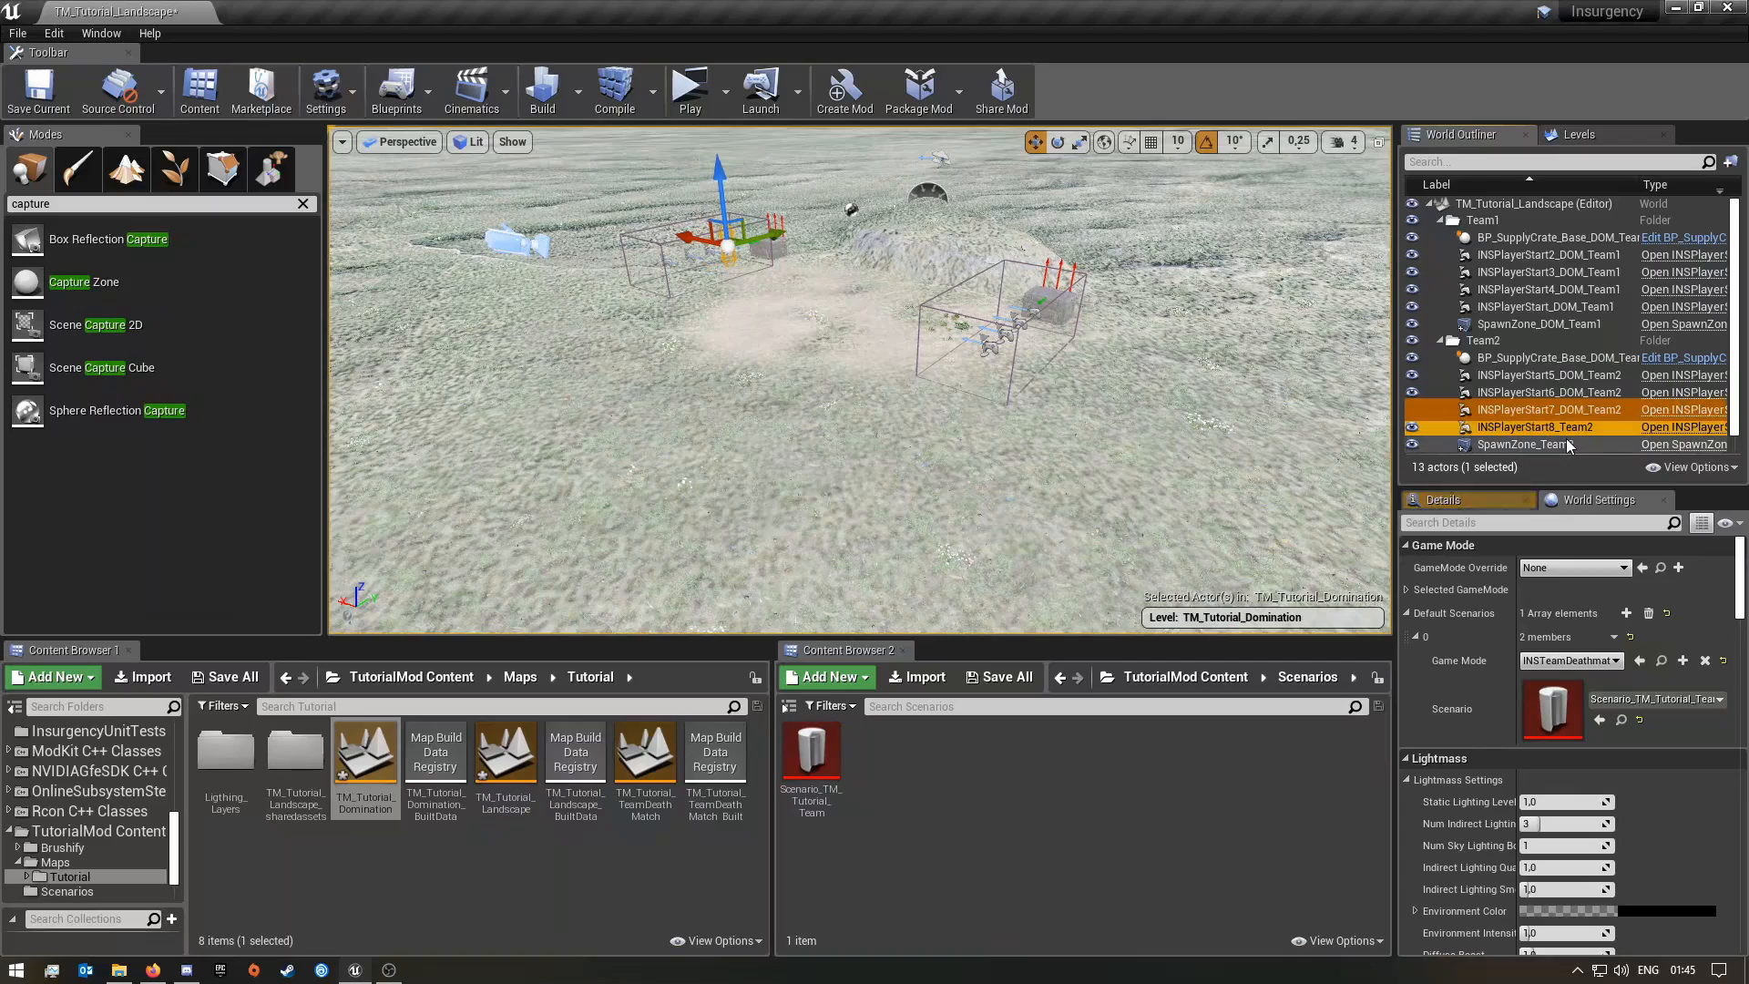
{"action": "key", "text": "F2"}
{"action": "type", "text": "DOM_"}
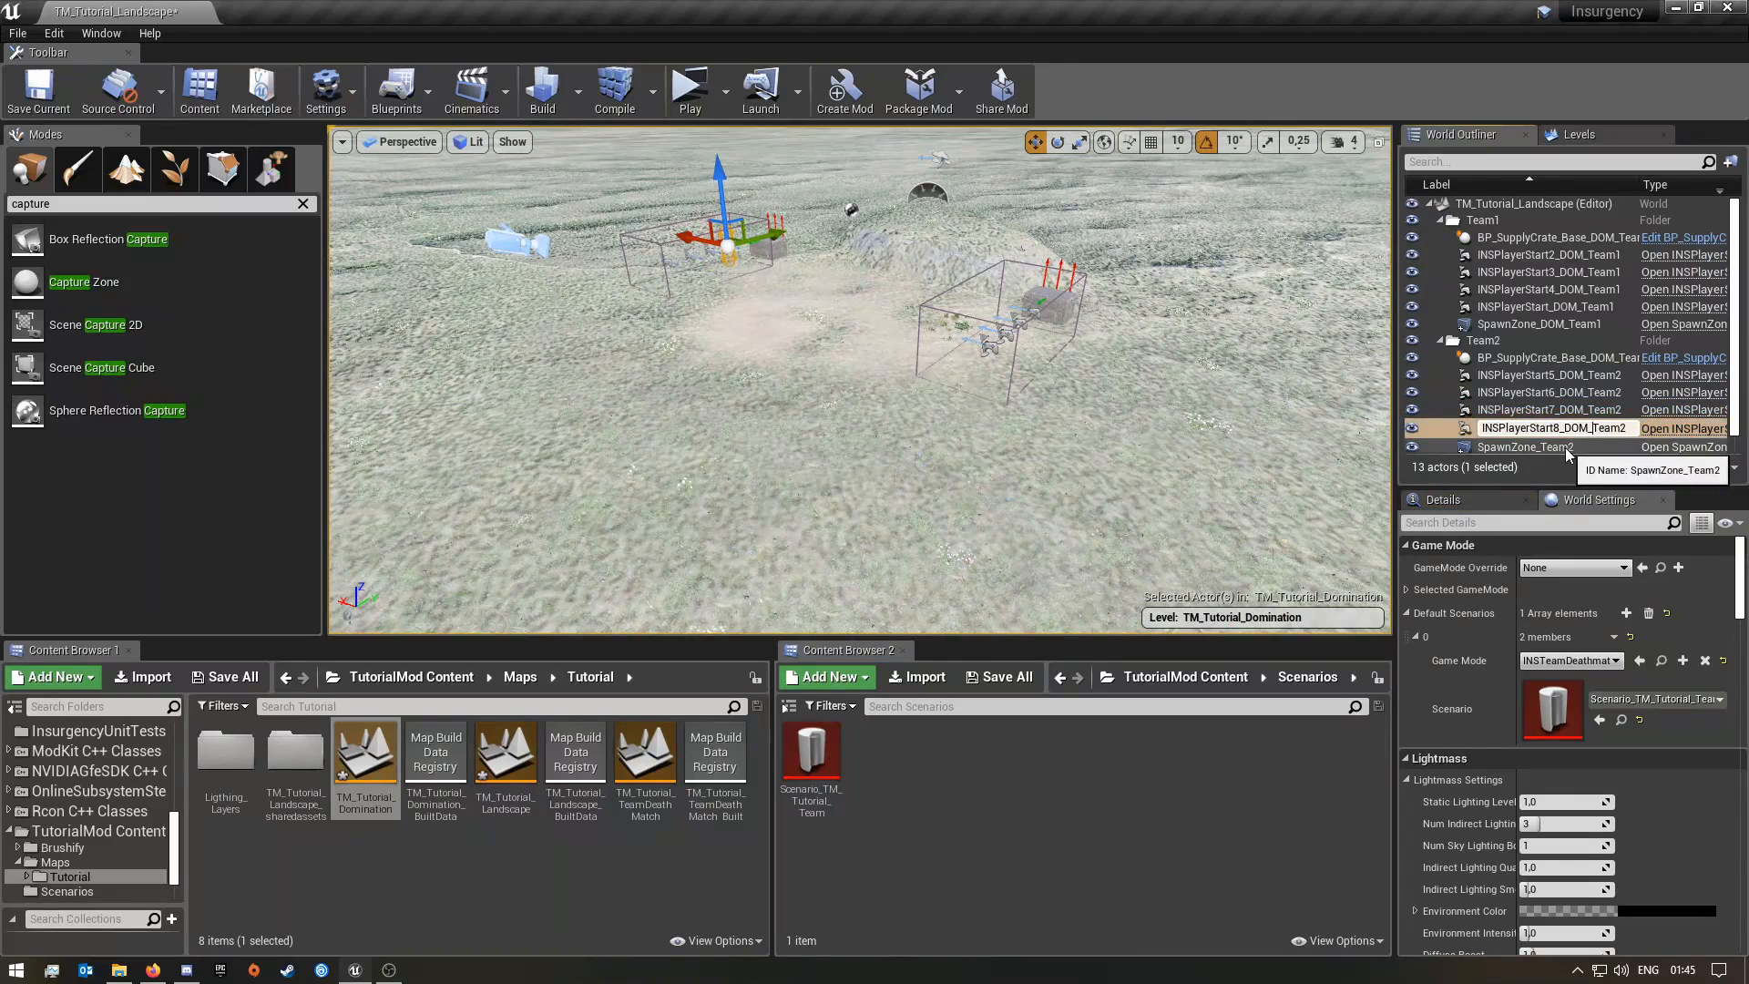
{"action": "key", "text": "Return"}
Rename the Team2 spawn zone as SpawnZone_DOM_Team2
{"action": "left_click", "coordinate": [1565, 447]}
{"action": "key", "text": "F2"}
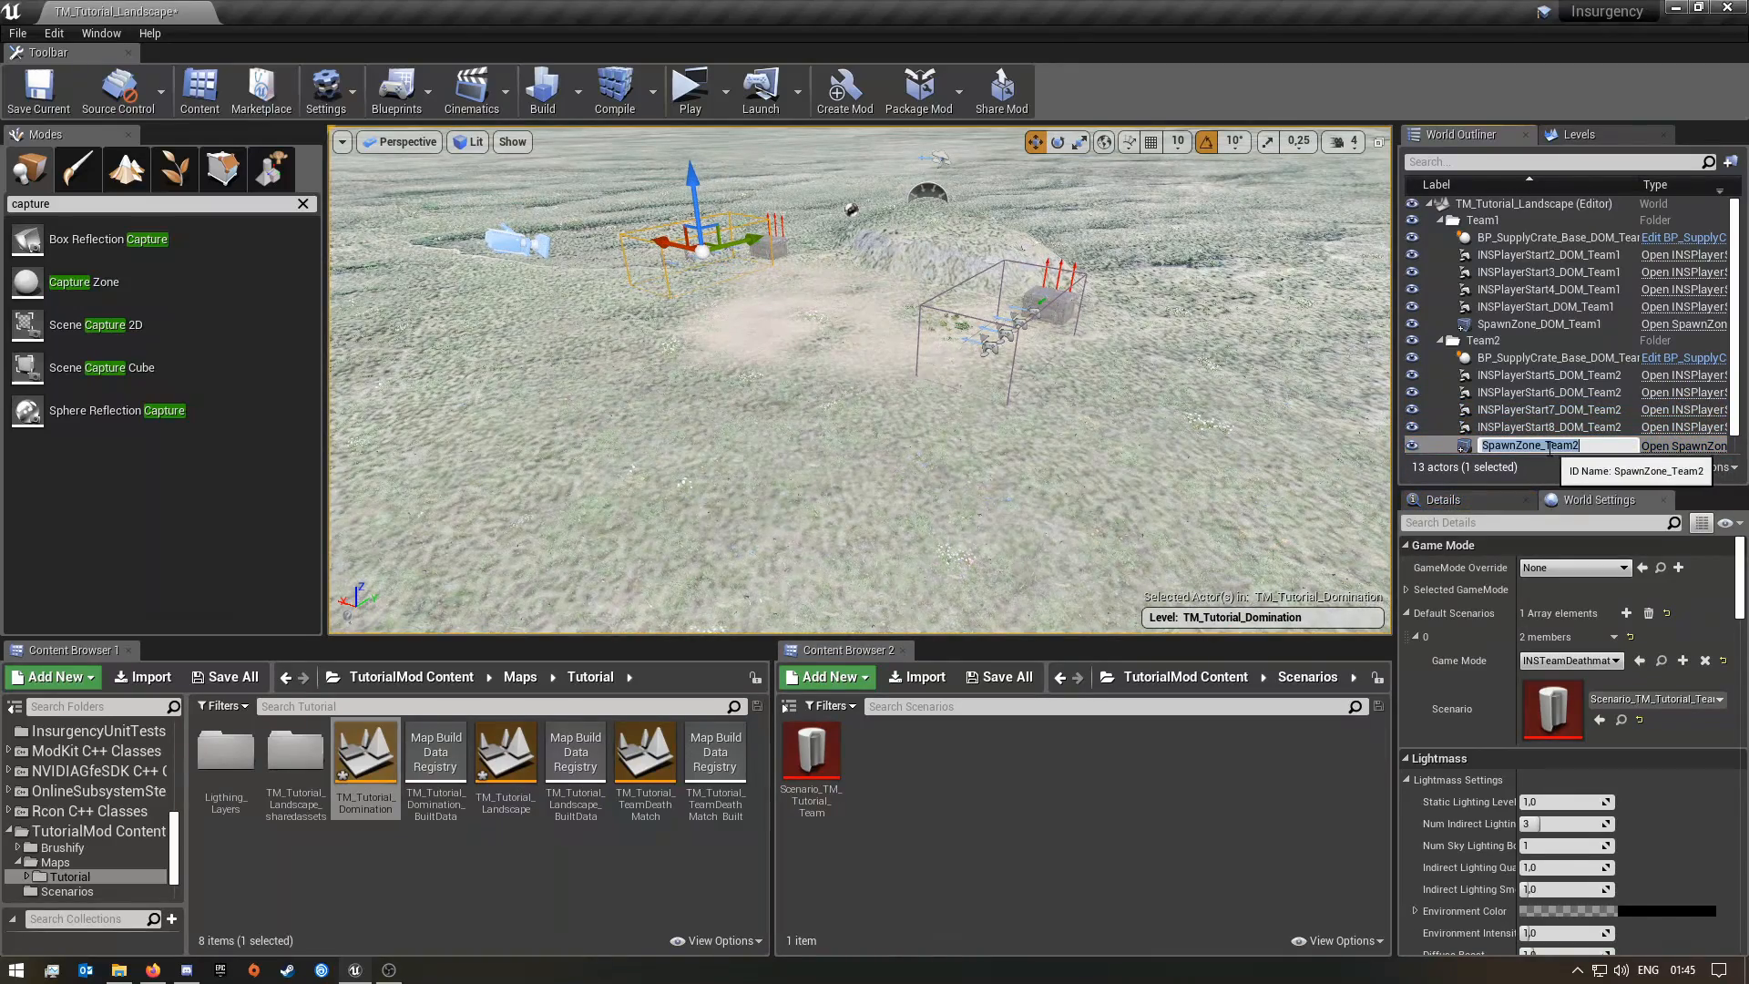
{"action": "left_click", "coordinate": [1550, 446]}
{"action": "type", "text": "DOM_"}
{"action": "key", "text": "Return"}
{"action": "scroll", "coordinate": [1592, 415], "scroll_direction": "down", "scroll_amount": 1}
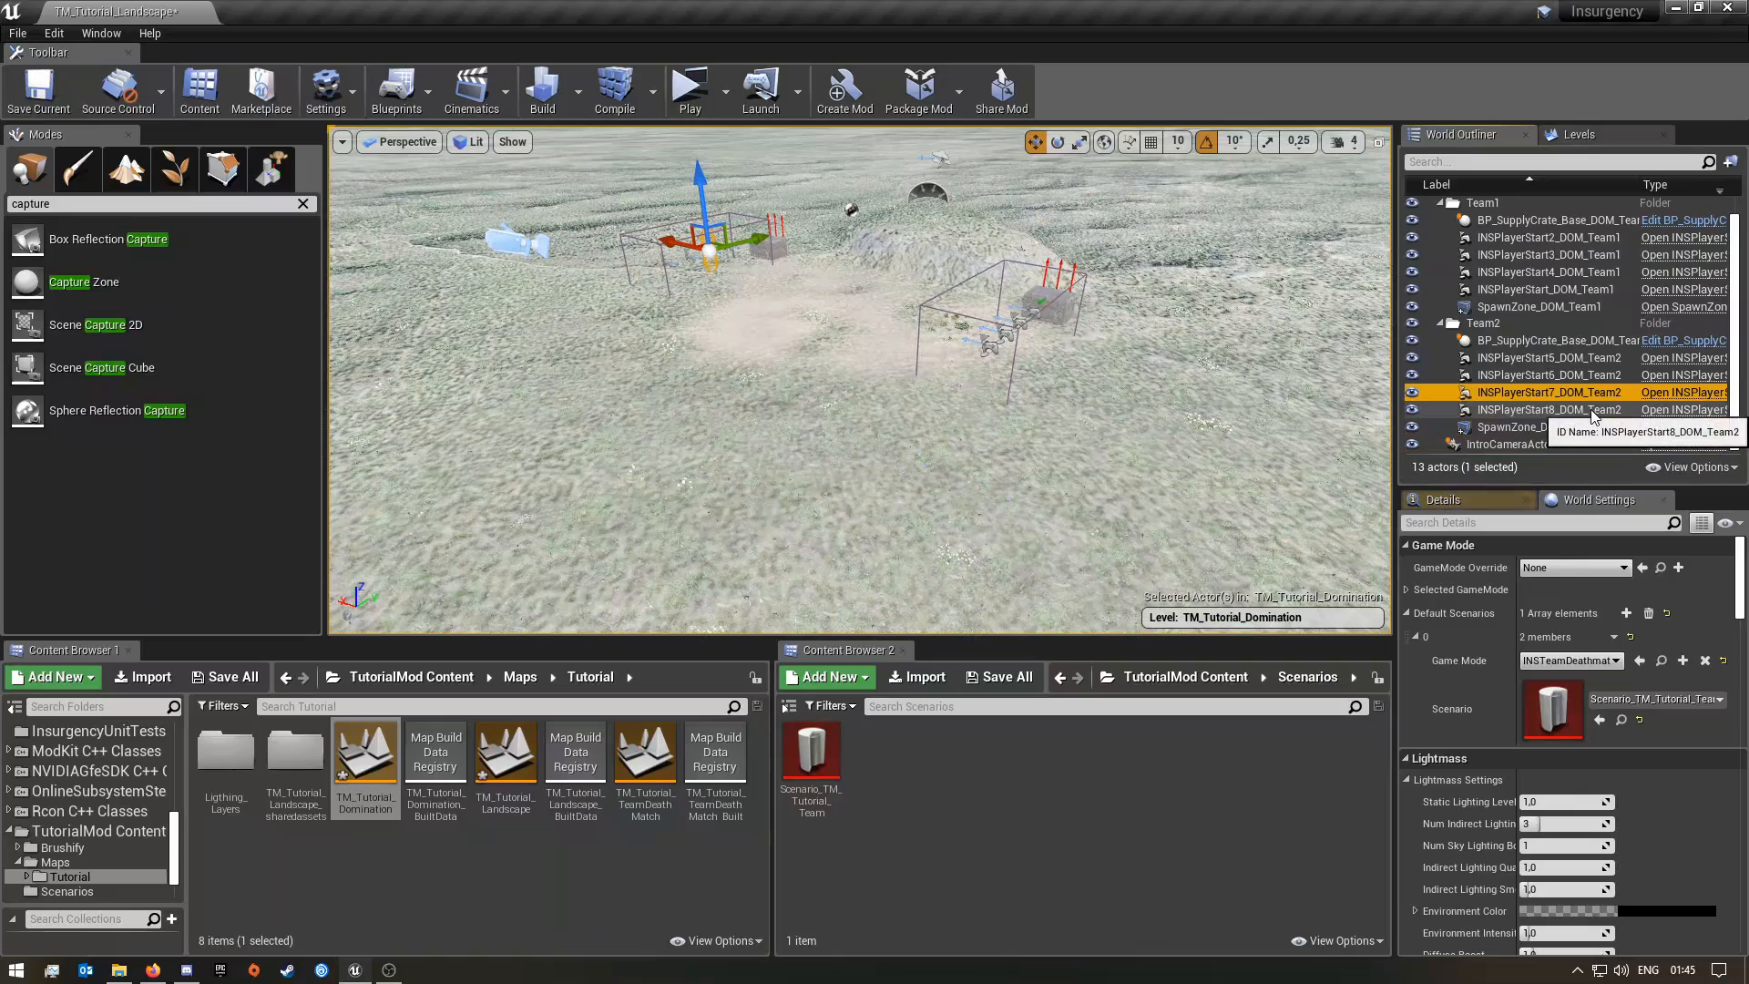
{"action": "key", "text": "Up"}
{"action": "left_click", "coordinate": [1561, 429]}
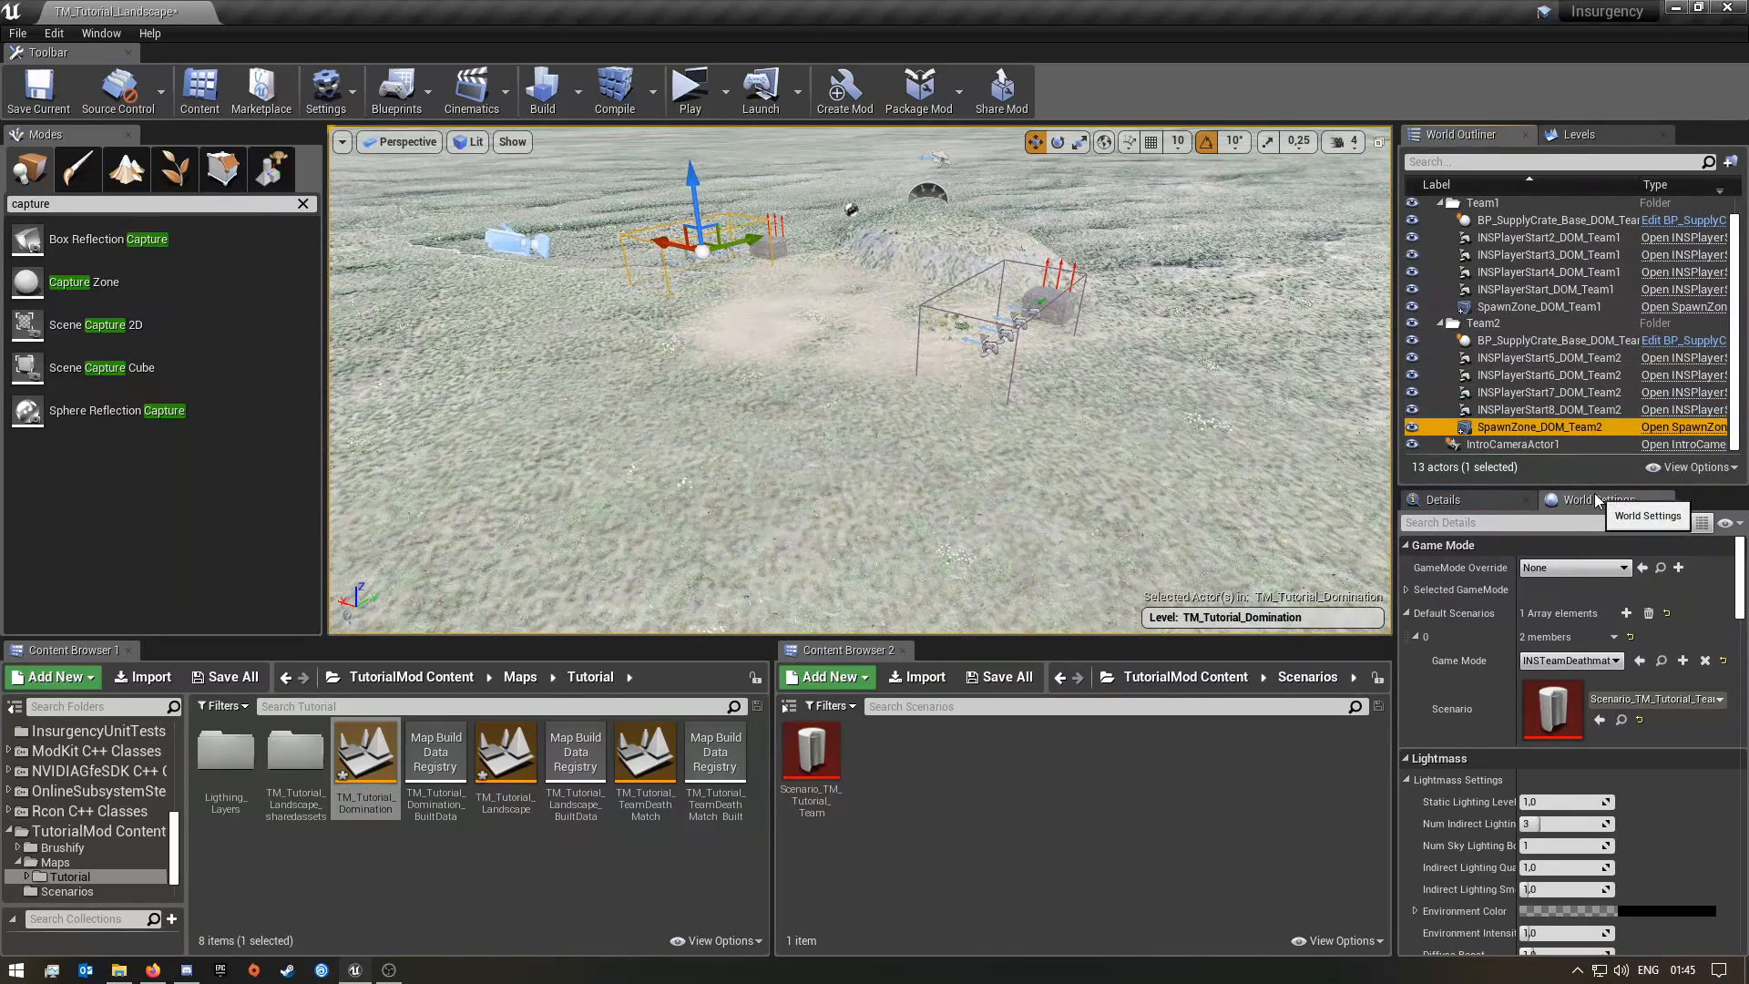
Make TM_Tutorial_TeamDeathMatch the current level and hide the TM_Tutorial_Domination level
{"action": "left_click", "coordinate": [1578, 138]}
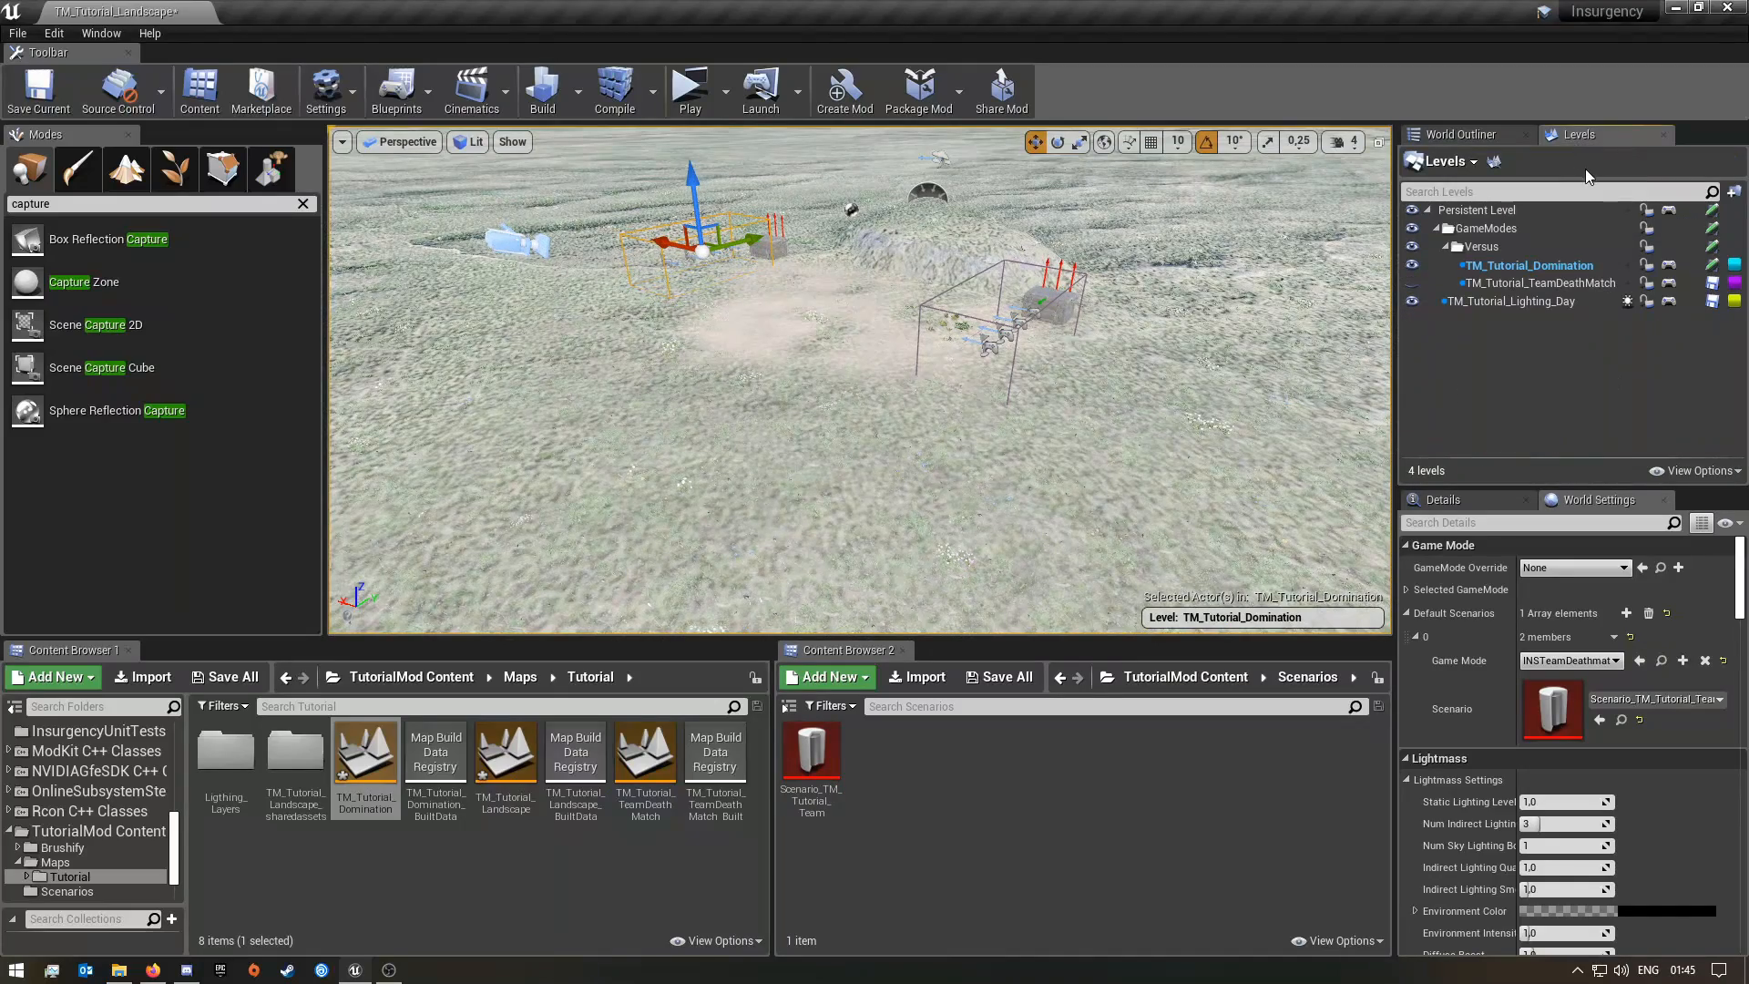
{"action": "left_click", "coordinate": [1542, 284]}
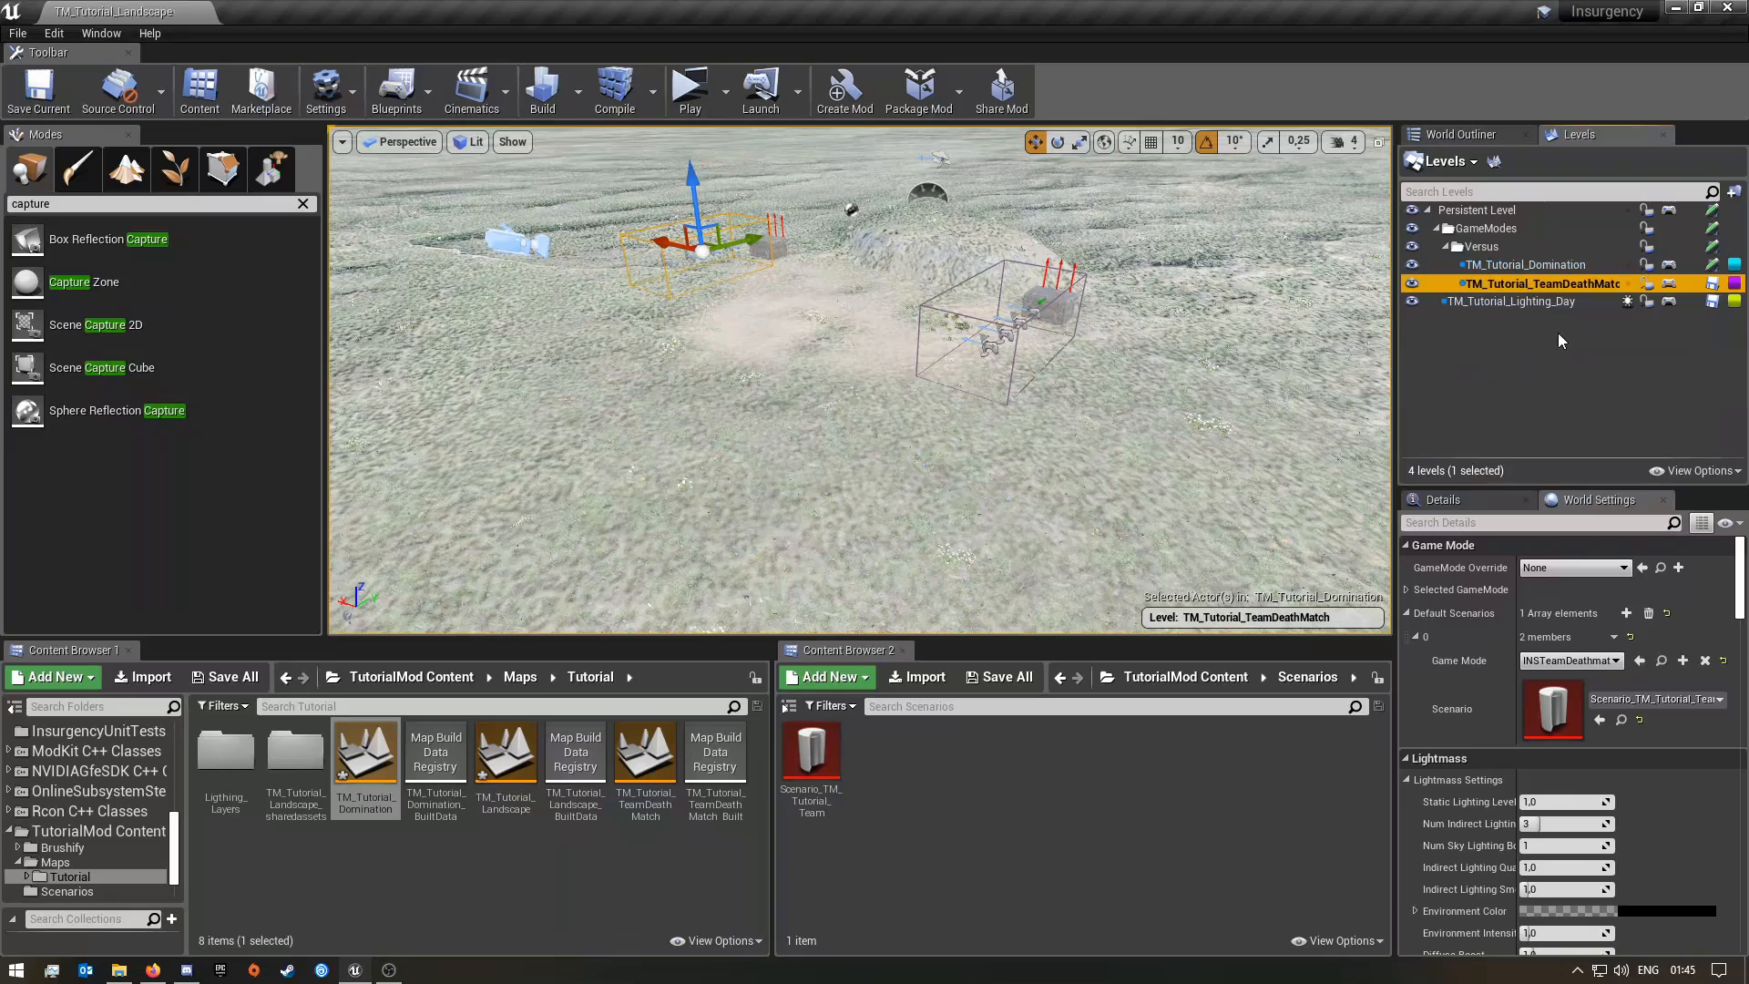
{"action": "double_click", "coordinate": [1512, 284]}
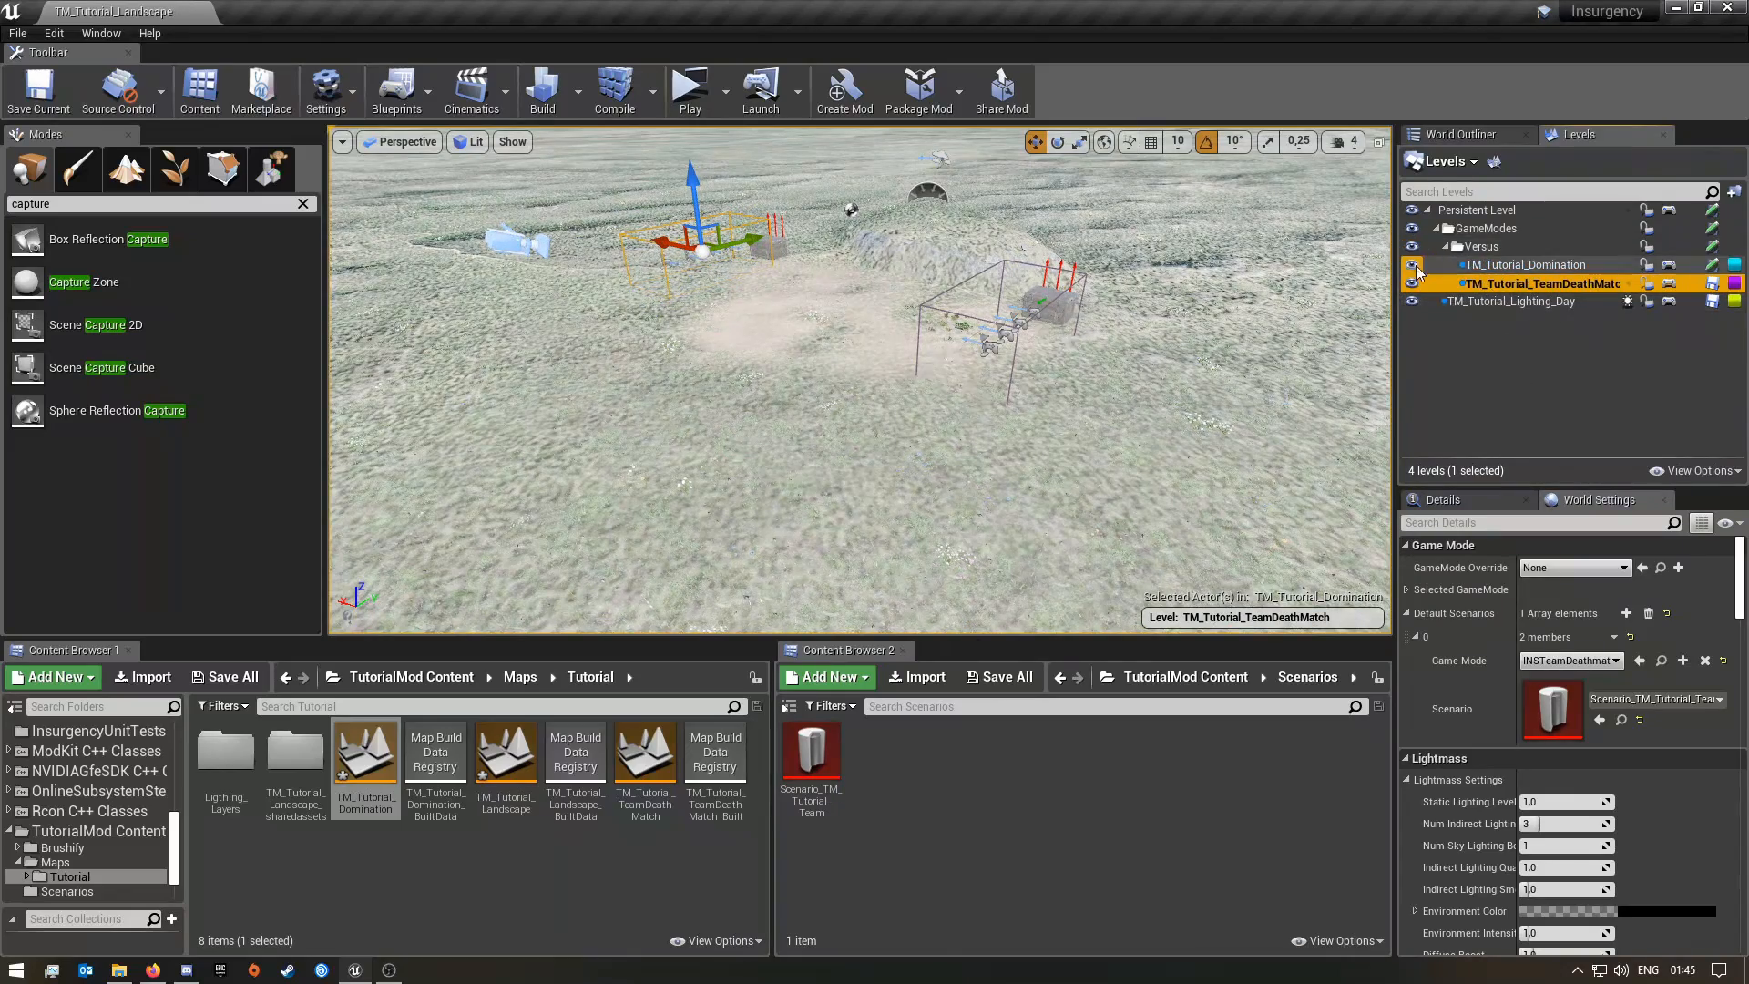
{"action": "left_click", "coordinate": [1412, 267]}
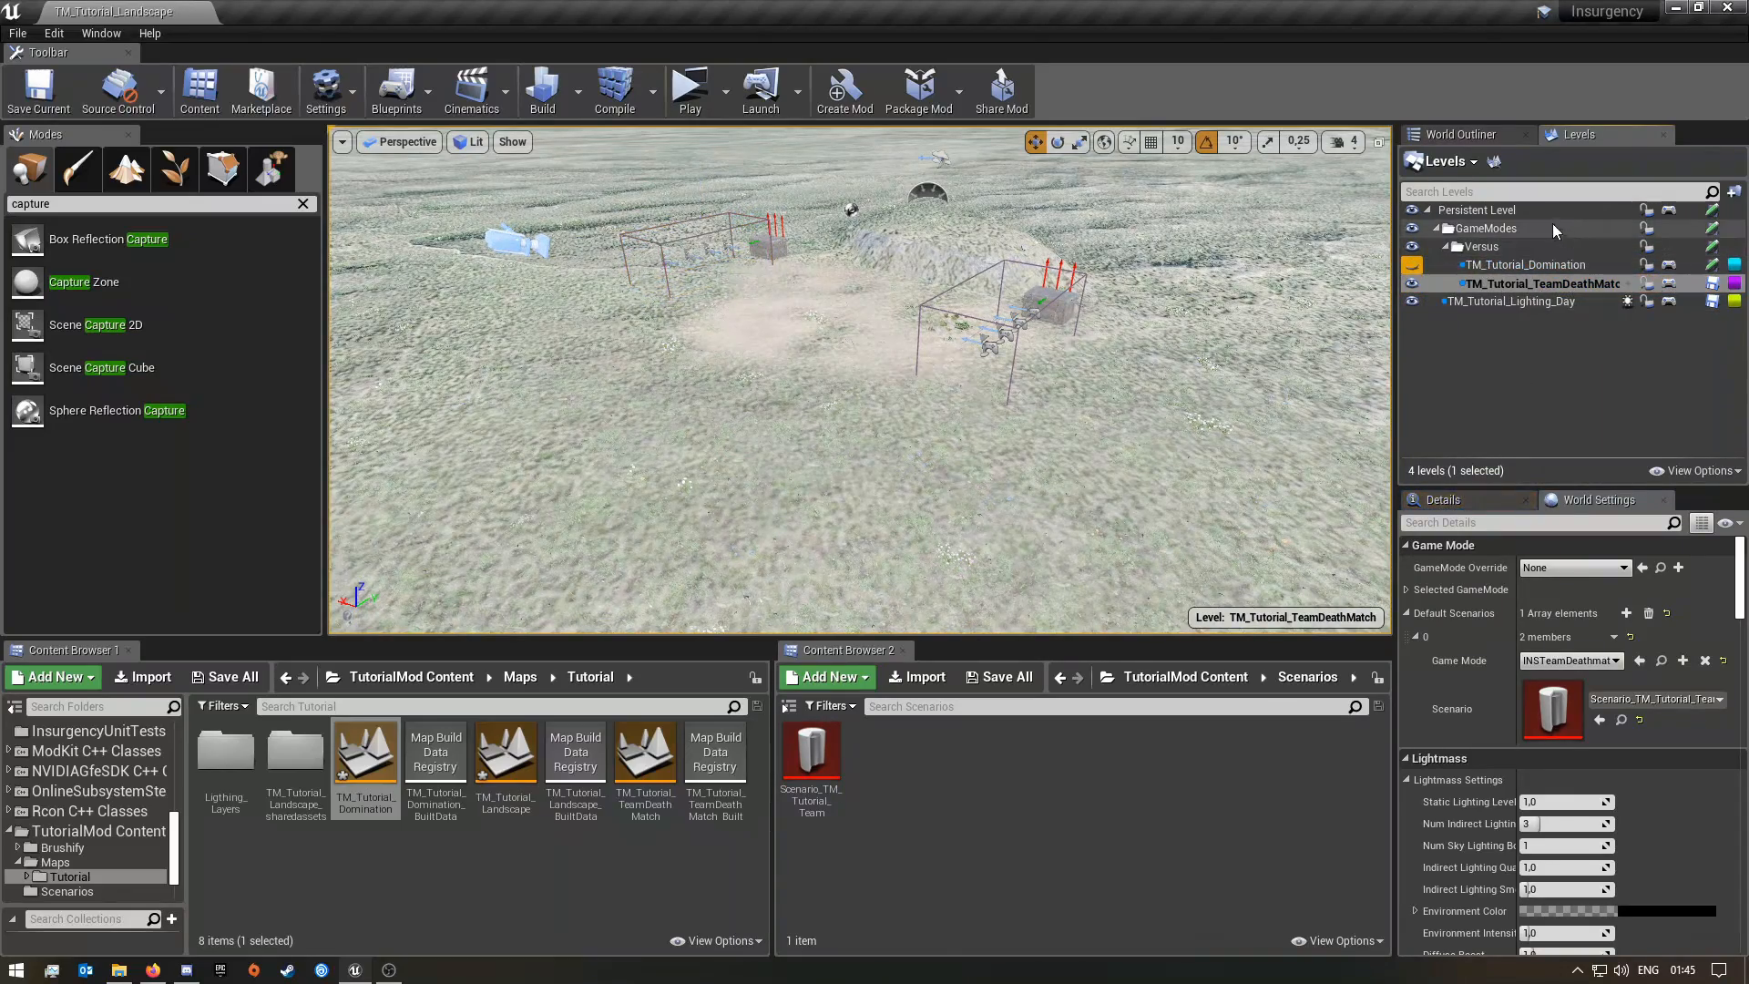
Rename the Team1 supply crate actor of the Team Deathmatch level as BP_SupplyCrate_Base_TDM_Team1
{"action": "left_click", "coordinate": [1460, 134]}
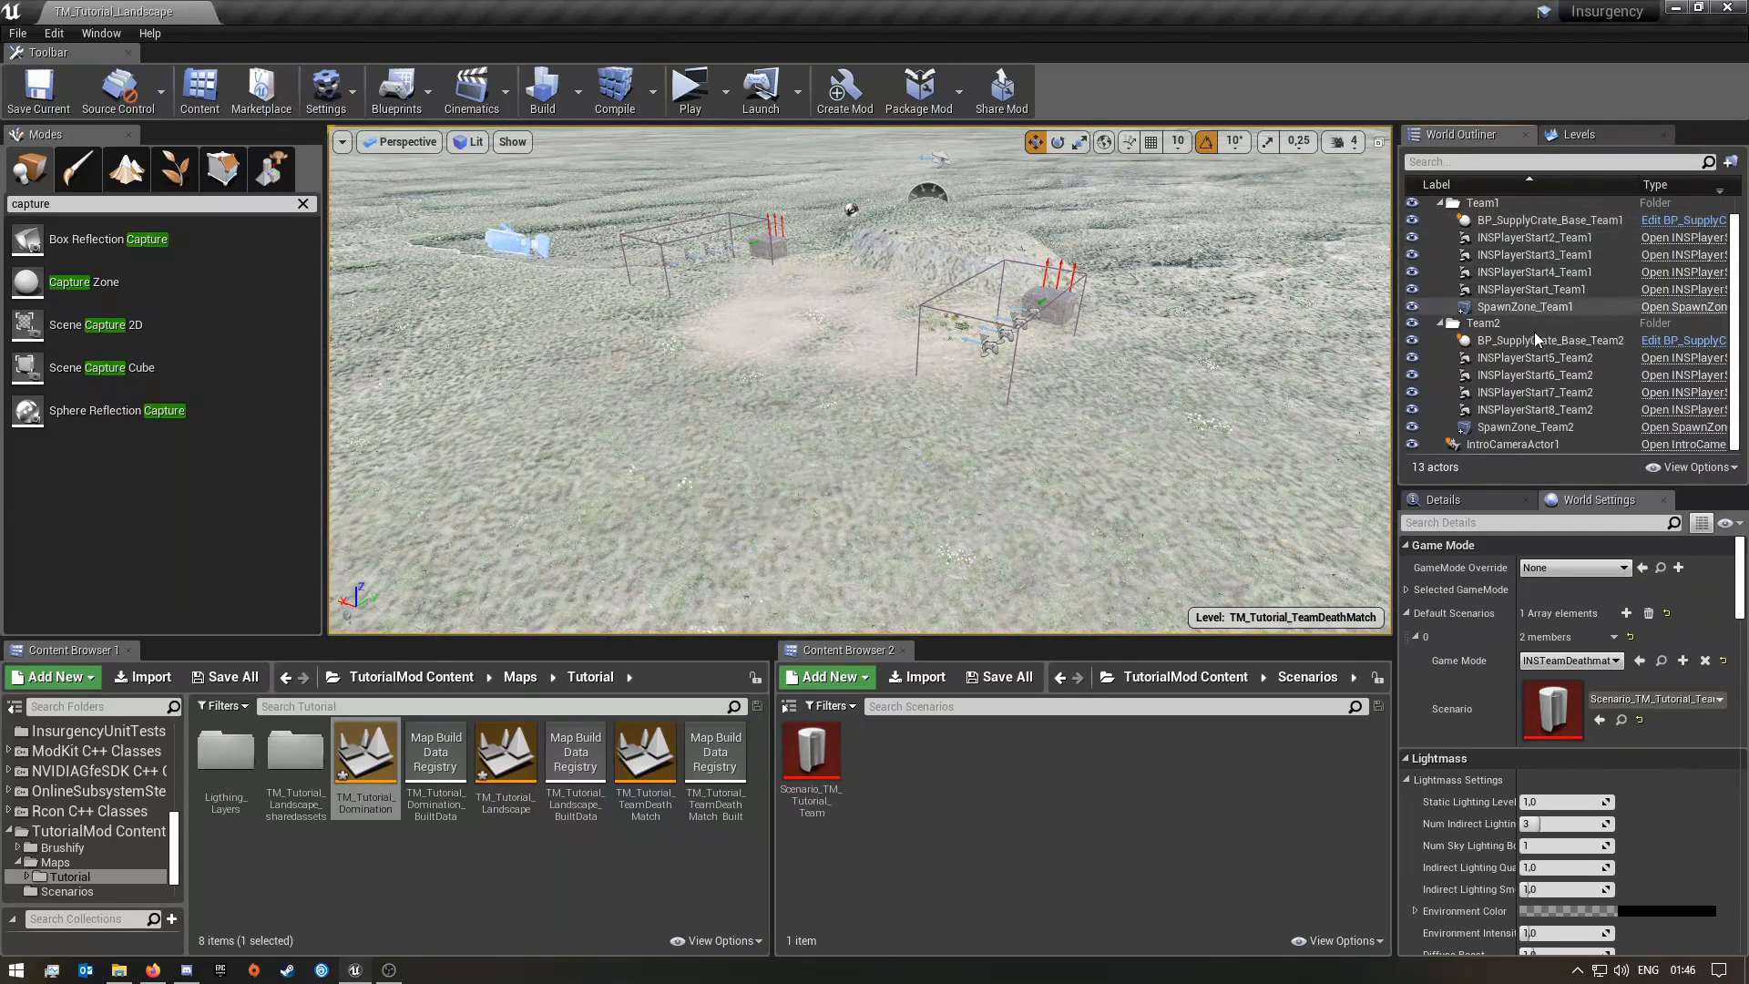
{"action": "left_click", "coordinate": [1590, 222]}
{"action": "left_click", "coordinate": [1590, 224]}
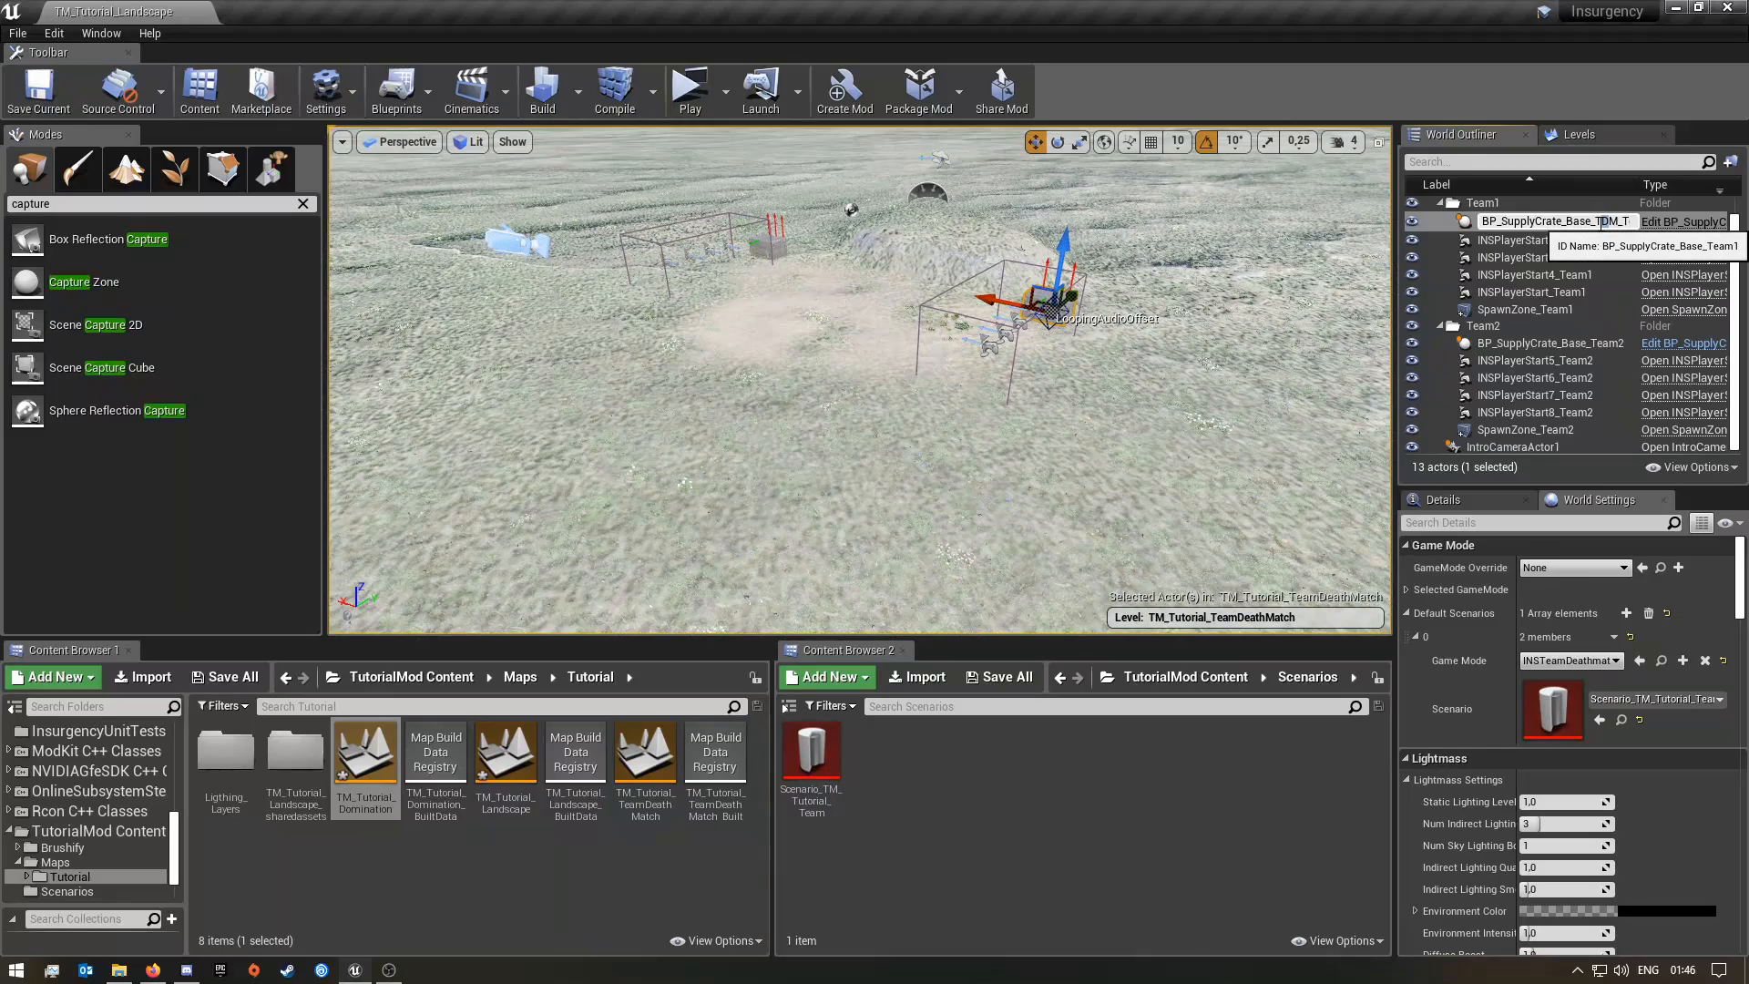
{"action": "left_click_drag", "start_coordinate": [1596, 224], "coordinate": [1630, 226]}
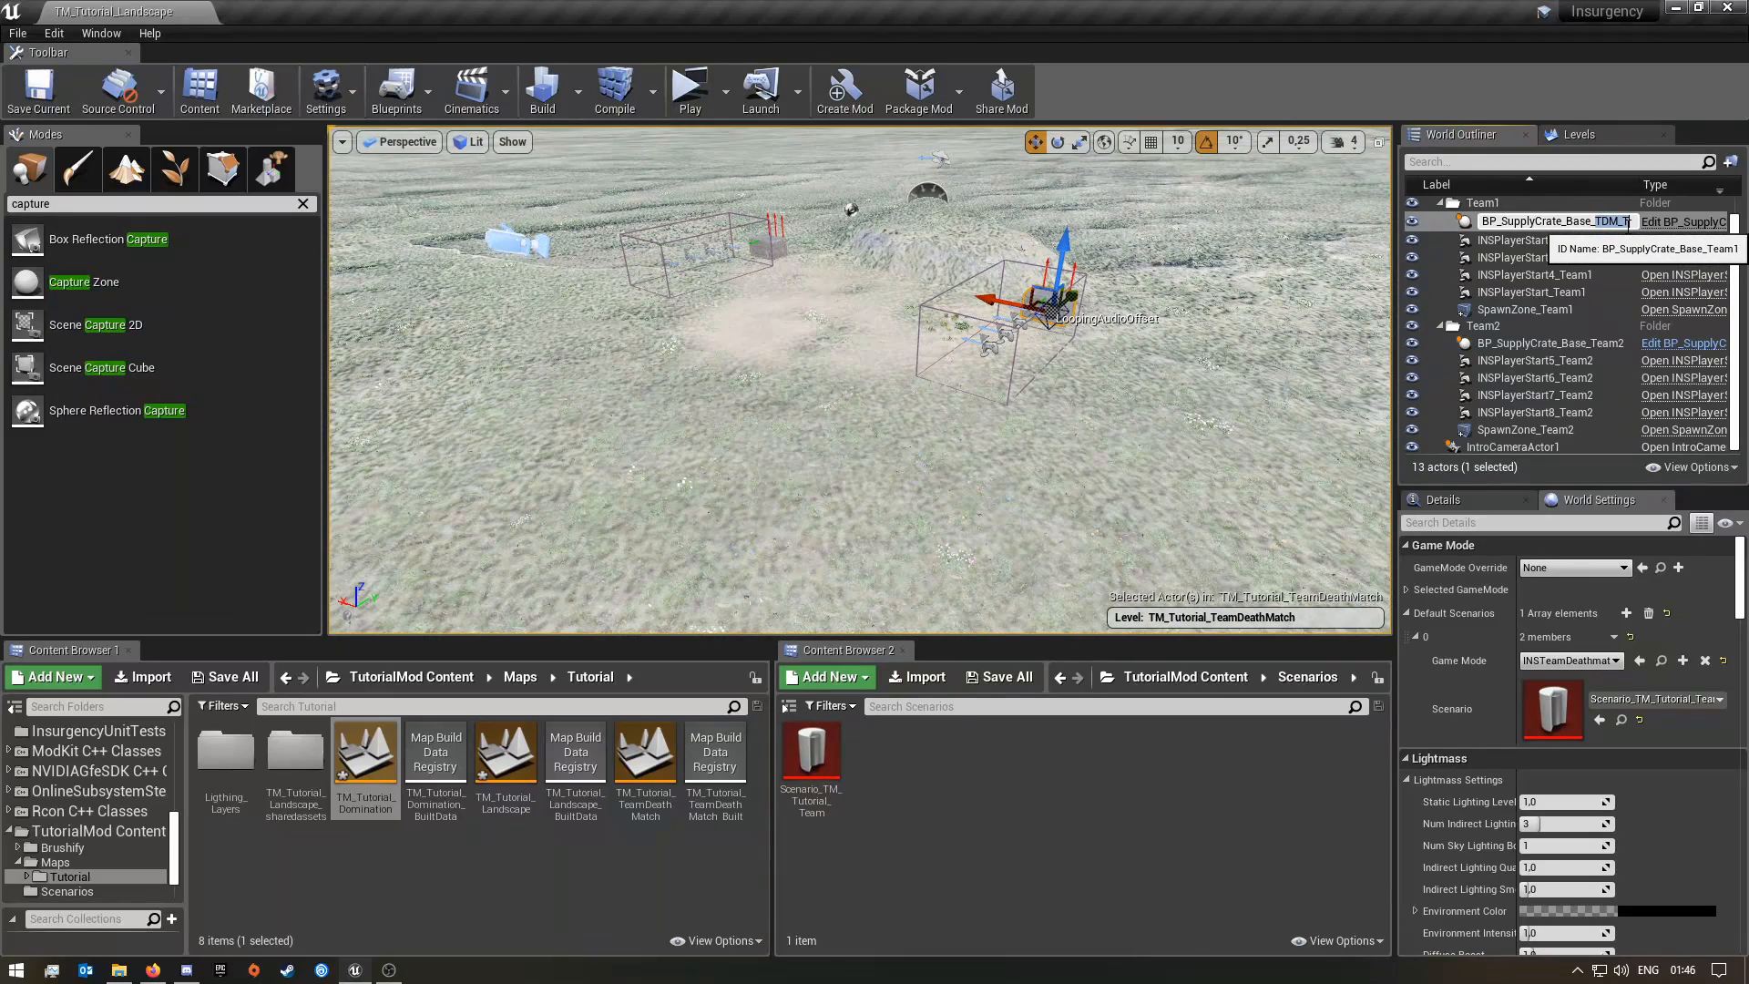
Rename the Team1 player starts 2 and 3 as INSPlayerStart2_TDM_Team1 and INSPlayerStart3_TDM_Team1
{"action": "left_click", "coordinate": [1562, 239]}
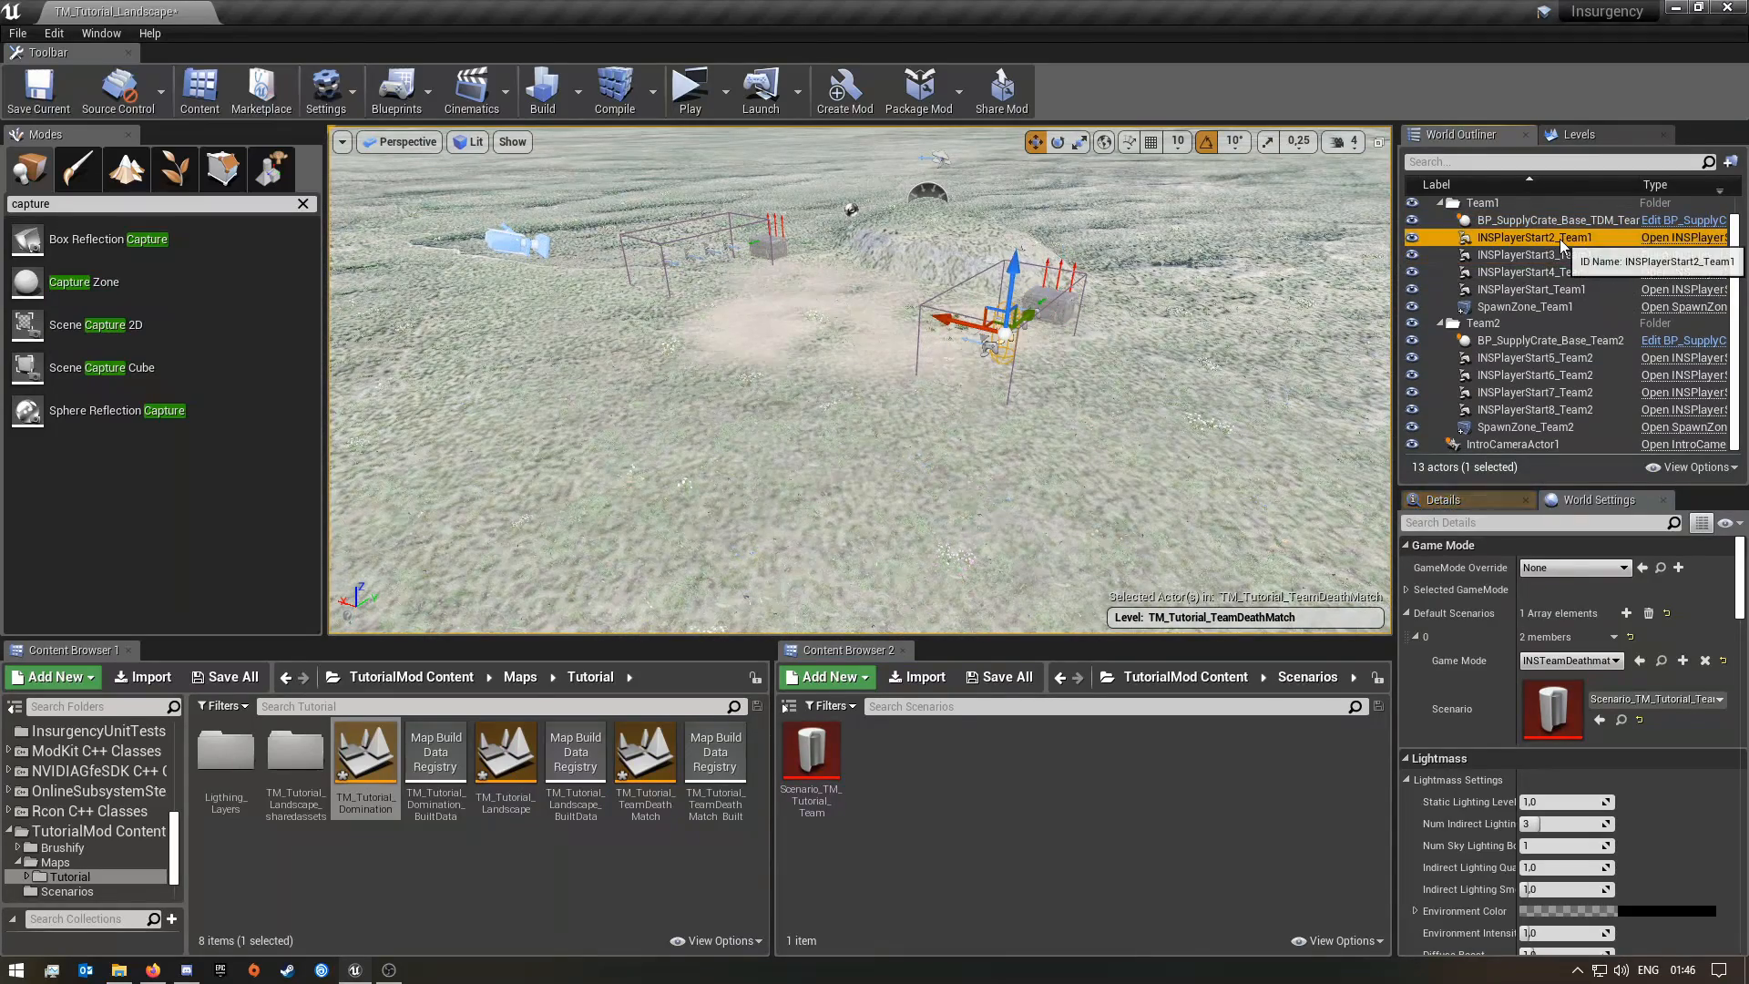
{"action": "left_click", "coordinate": [1564, 238]}
{"action": "left_click", "coordinate": [1564, 237]}
{"action": "type", "text": "TDM_"}
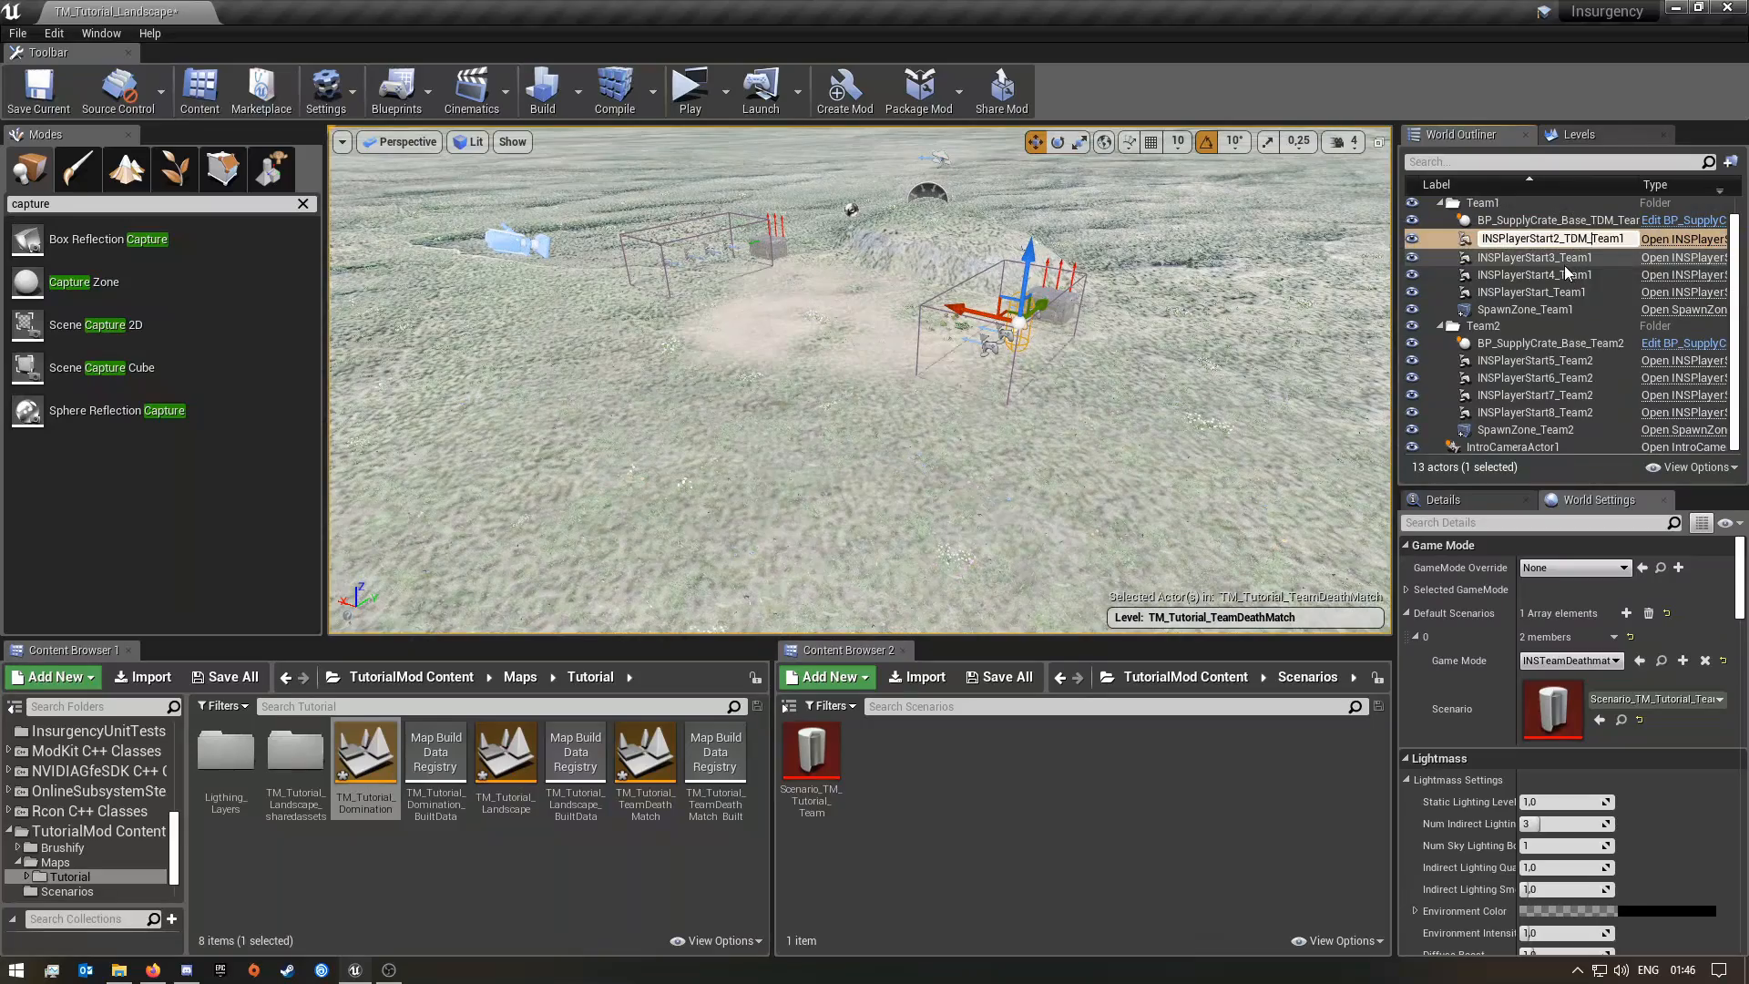
{"action": "left_click", "coordinate": [1567, 261]}
{"action": "left_click", "coordinate": [1567, 262]}
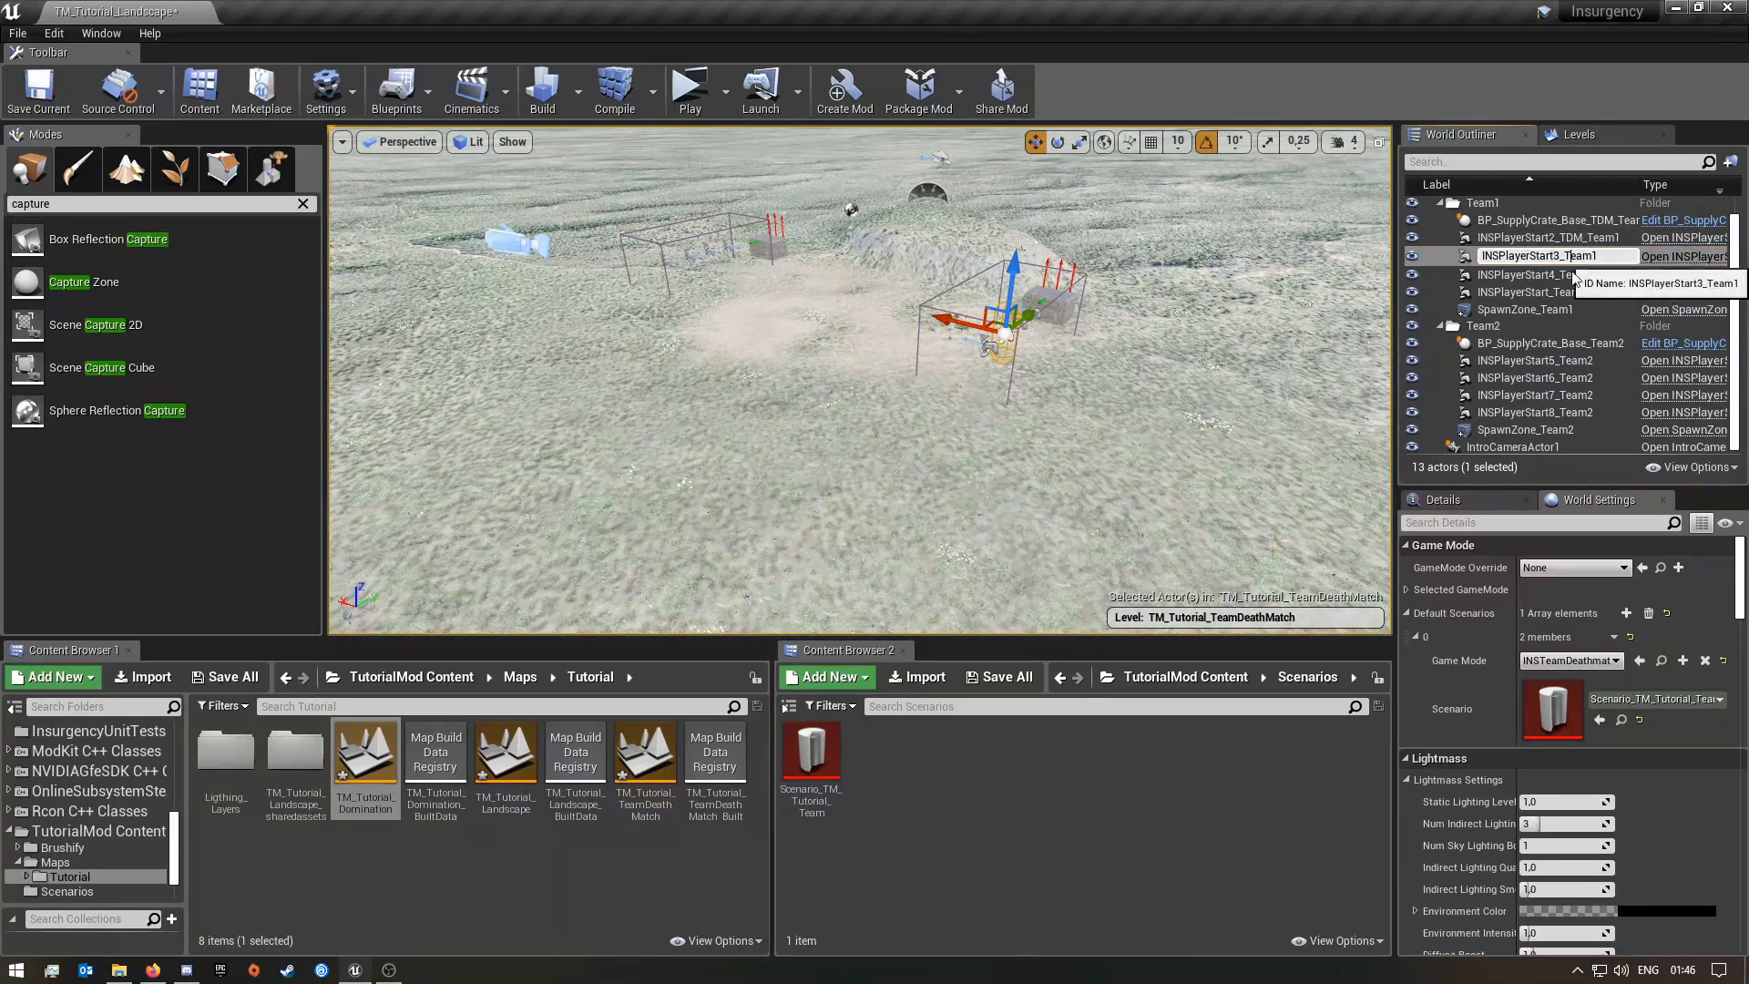
{"action": "left_click", "coordinate": [1566, 256]}
{"action": "type", "text": "TDM_"}
Rename INSPlayerStart4_Team1 as INSPlayerStart4_TDM_Team1 and INSPlayerStart_Team1 as INSPlayerStart_TDM_Team1
{"action": "left_click", "coordinate": [1563, 278]}
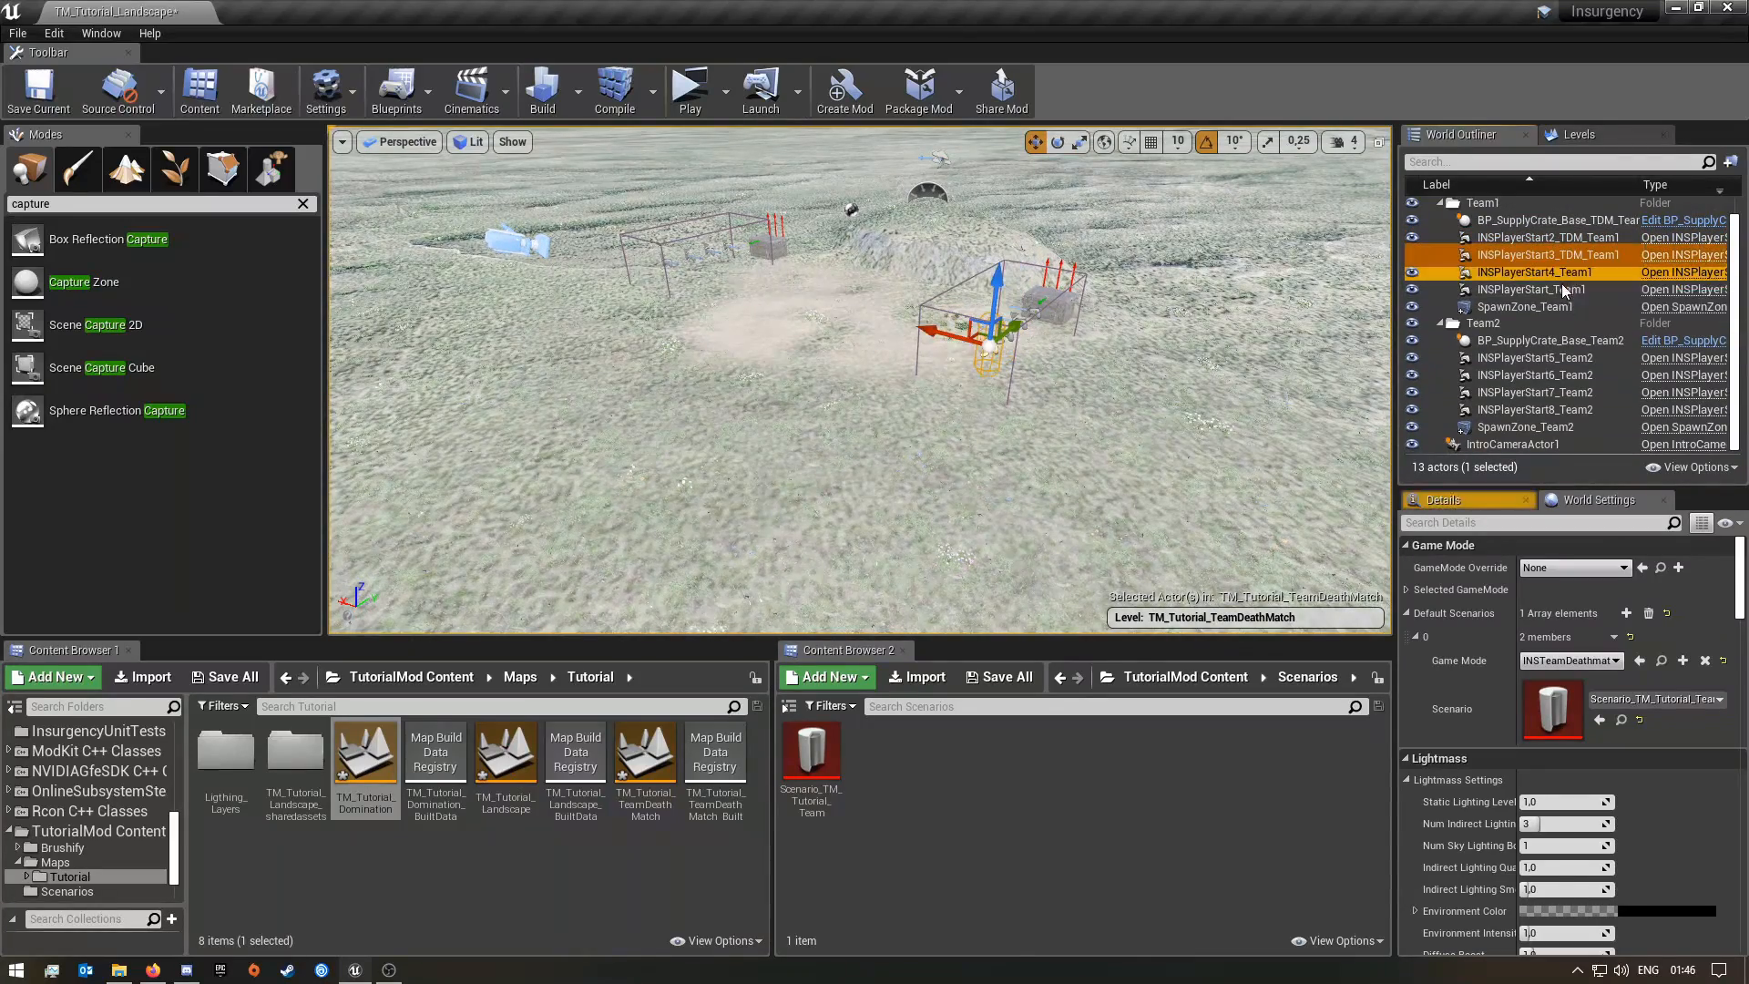
{"action": "left_click", "coordinate": [1562, 273]}
{"action": "type", "text": "TDM_"}
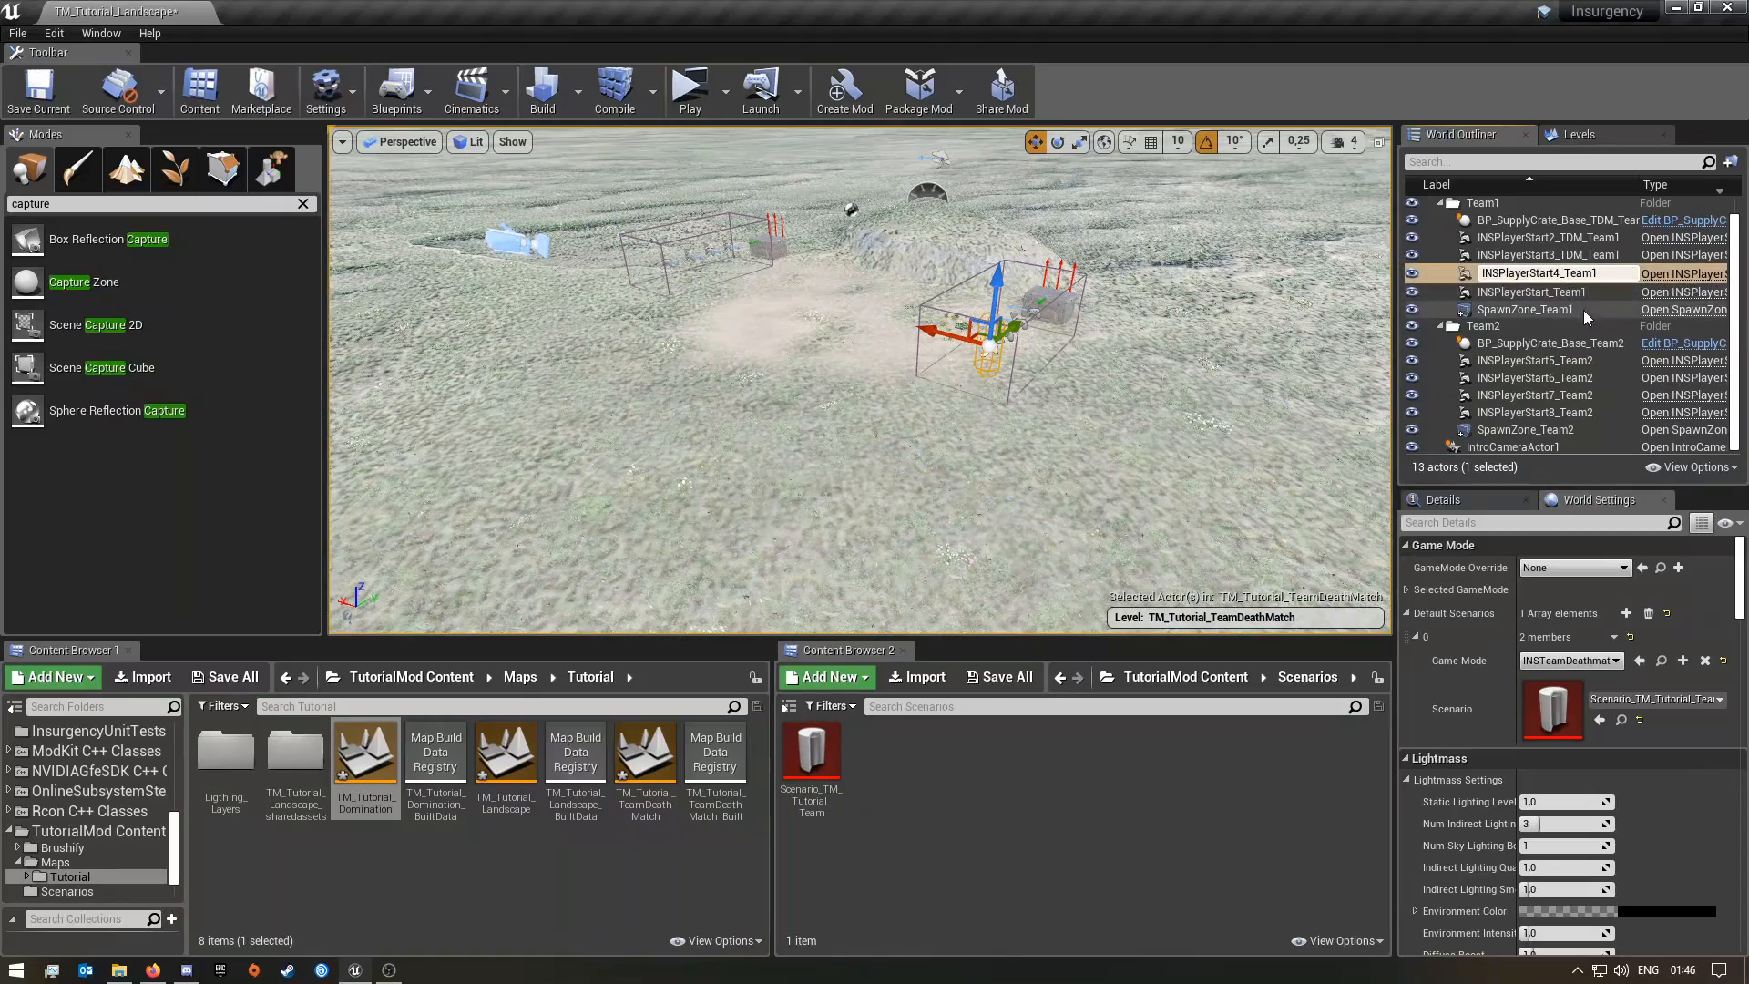
{"action": "left_click", "coordinate": [1555, 290]}
{"action": "left_click", "coordinate": [1556, 291]}
{"action": "left_click", "coordinate": [1559, 293]}
{"action": "type", "text": "TDM_"}
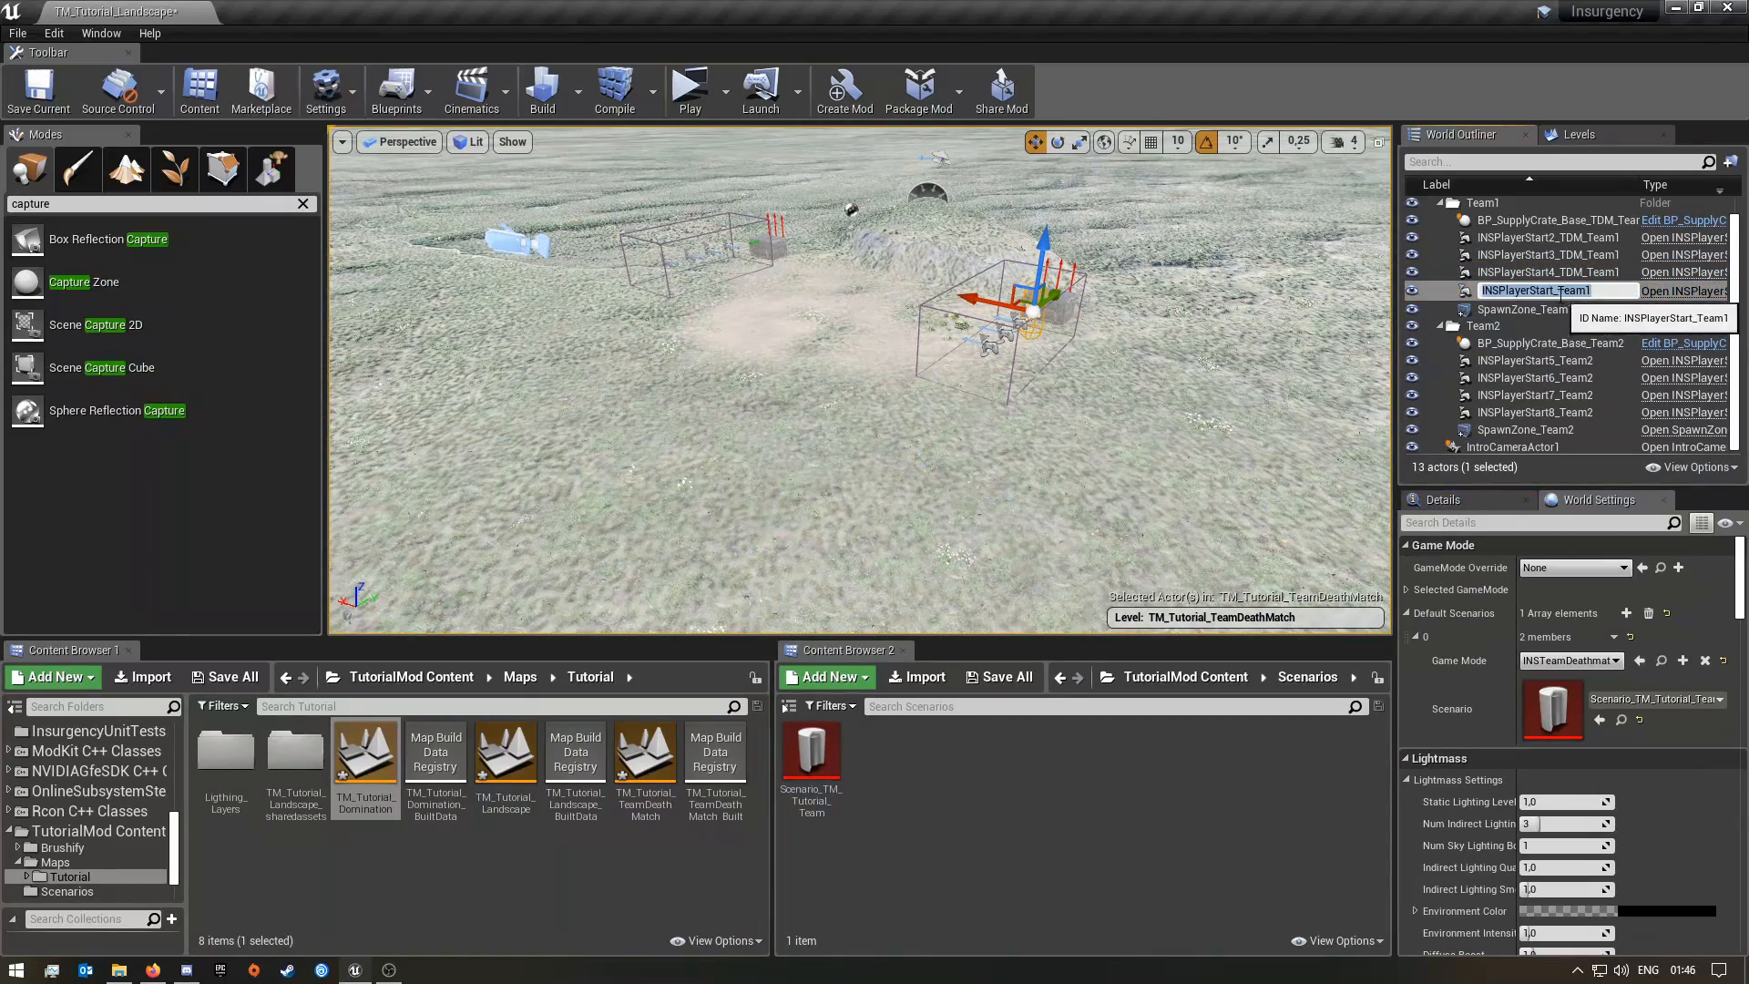
Rename the Team1 spawn zone as SpawnZone_TDM_Team1 and save the packages that reference it
{"action": "left_click", "coordinate": [1546, 312]}
{"action": "left_click", "coordinate": [1546, 309]}
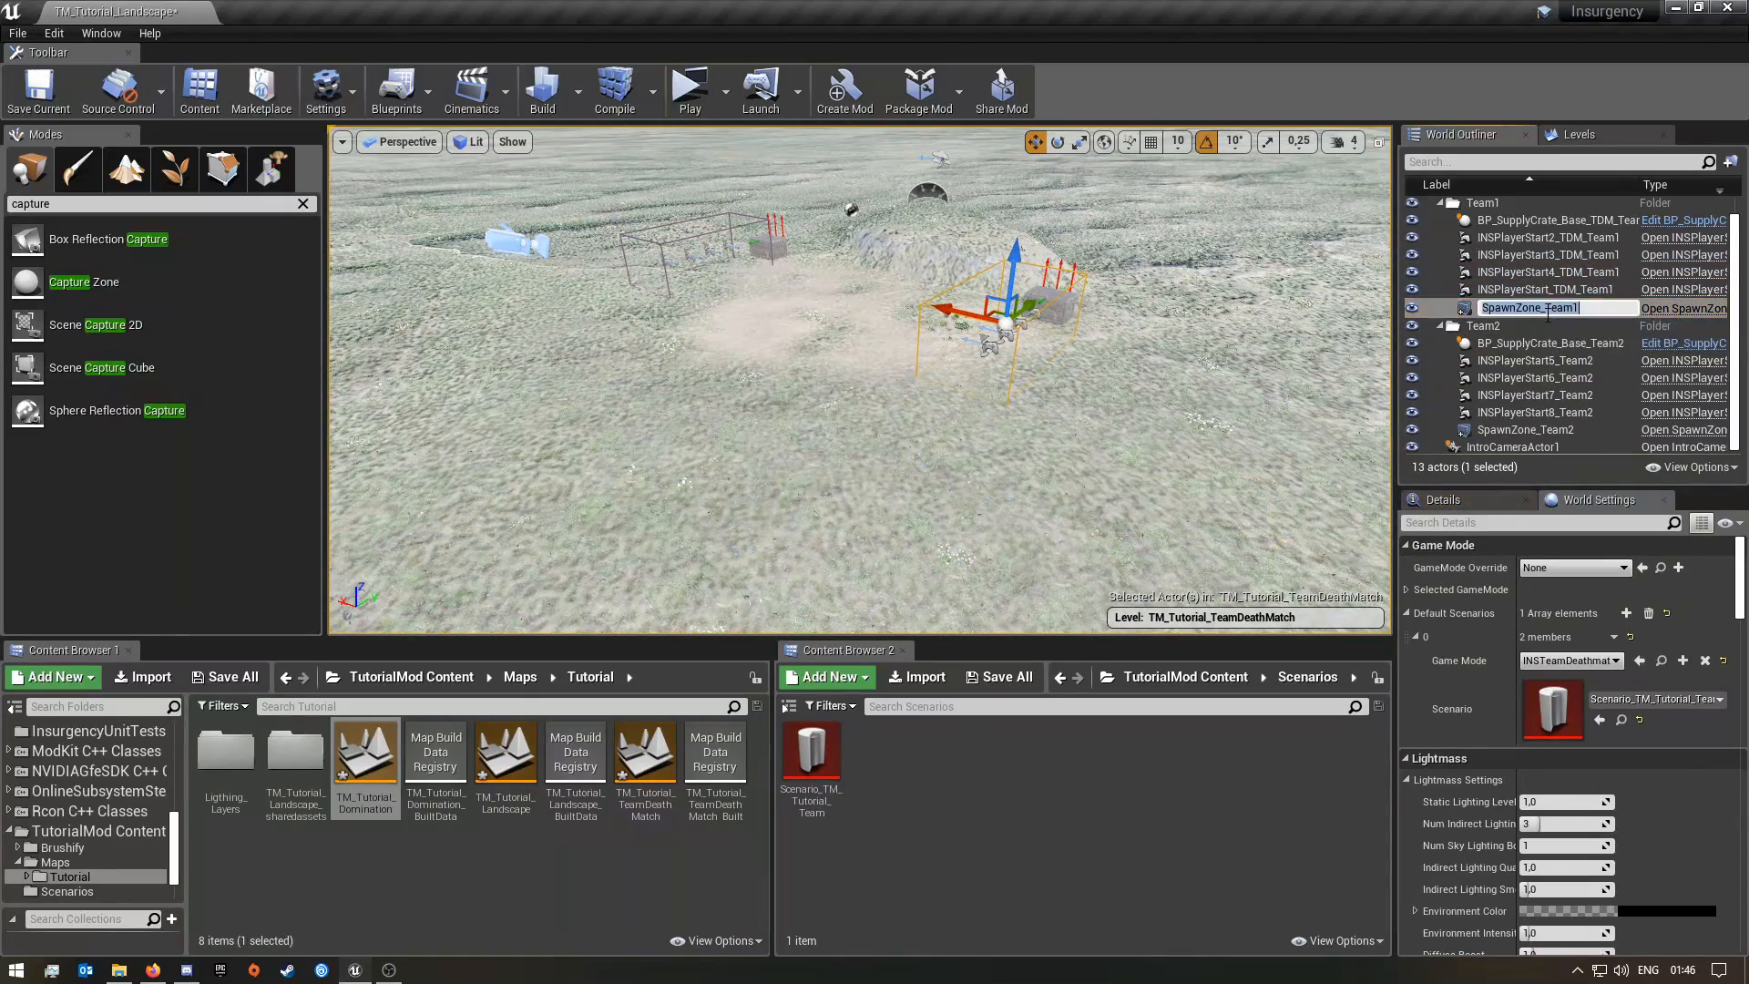
{"action": "type", "text": "TDM_"}
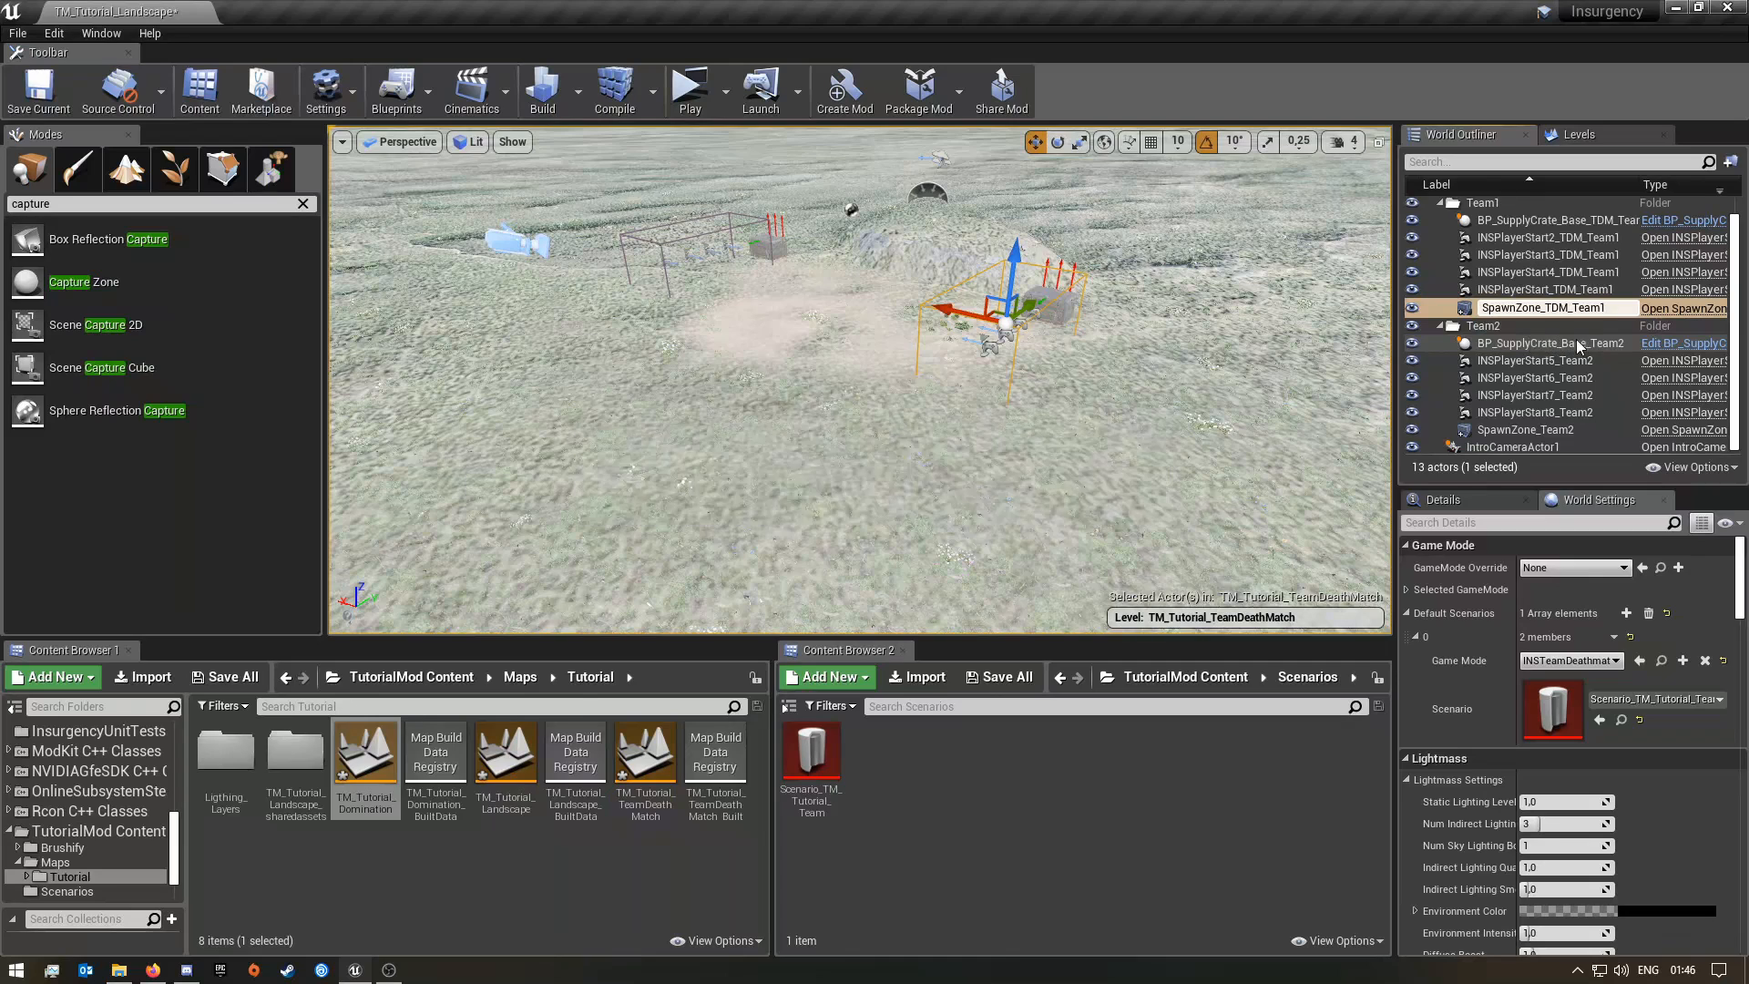
{"action": "key", "text": "Return"}
{"action": "left_click", "coordinate": [1008, 588]}
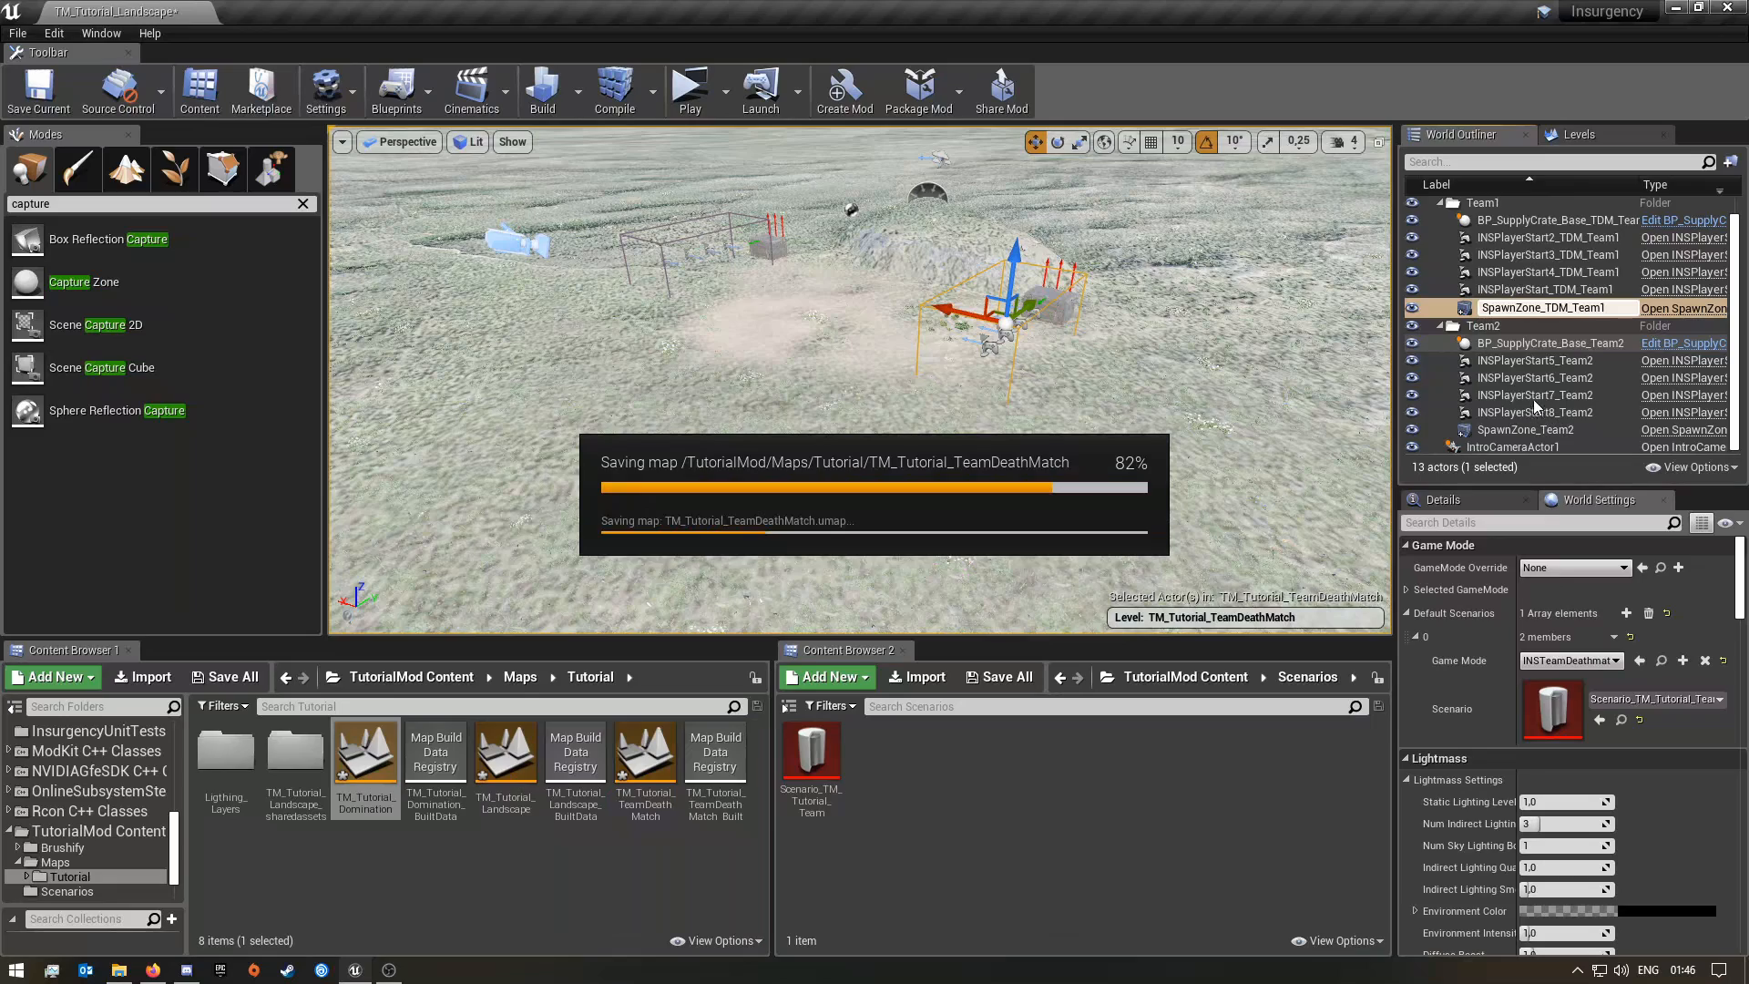
Rename the Team2 supply crate as BP_SupplyCrate_Base_TDM_Team2 and player start 5 as INSPlayerStart5_TDM_Team2
{"action": "left_click", "coordinate": [1598, 341]}
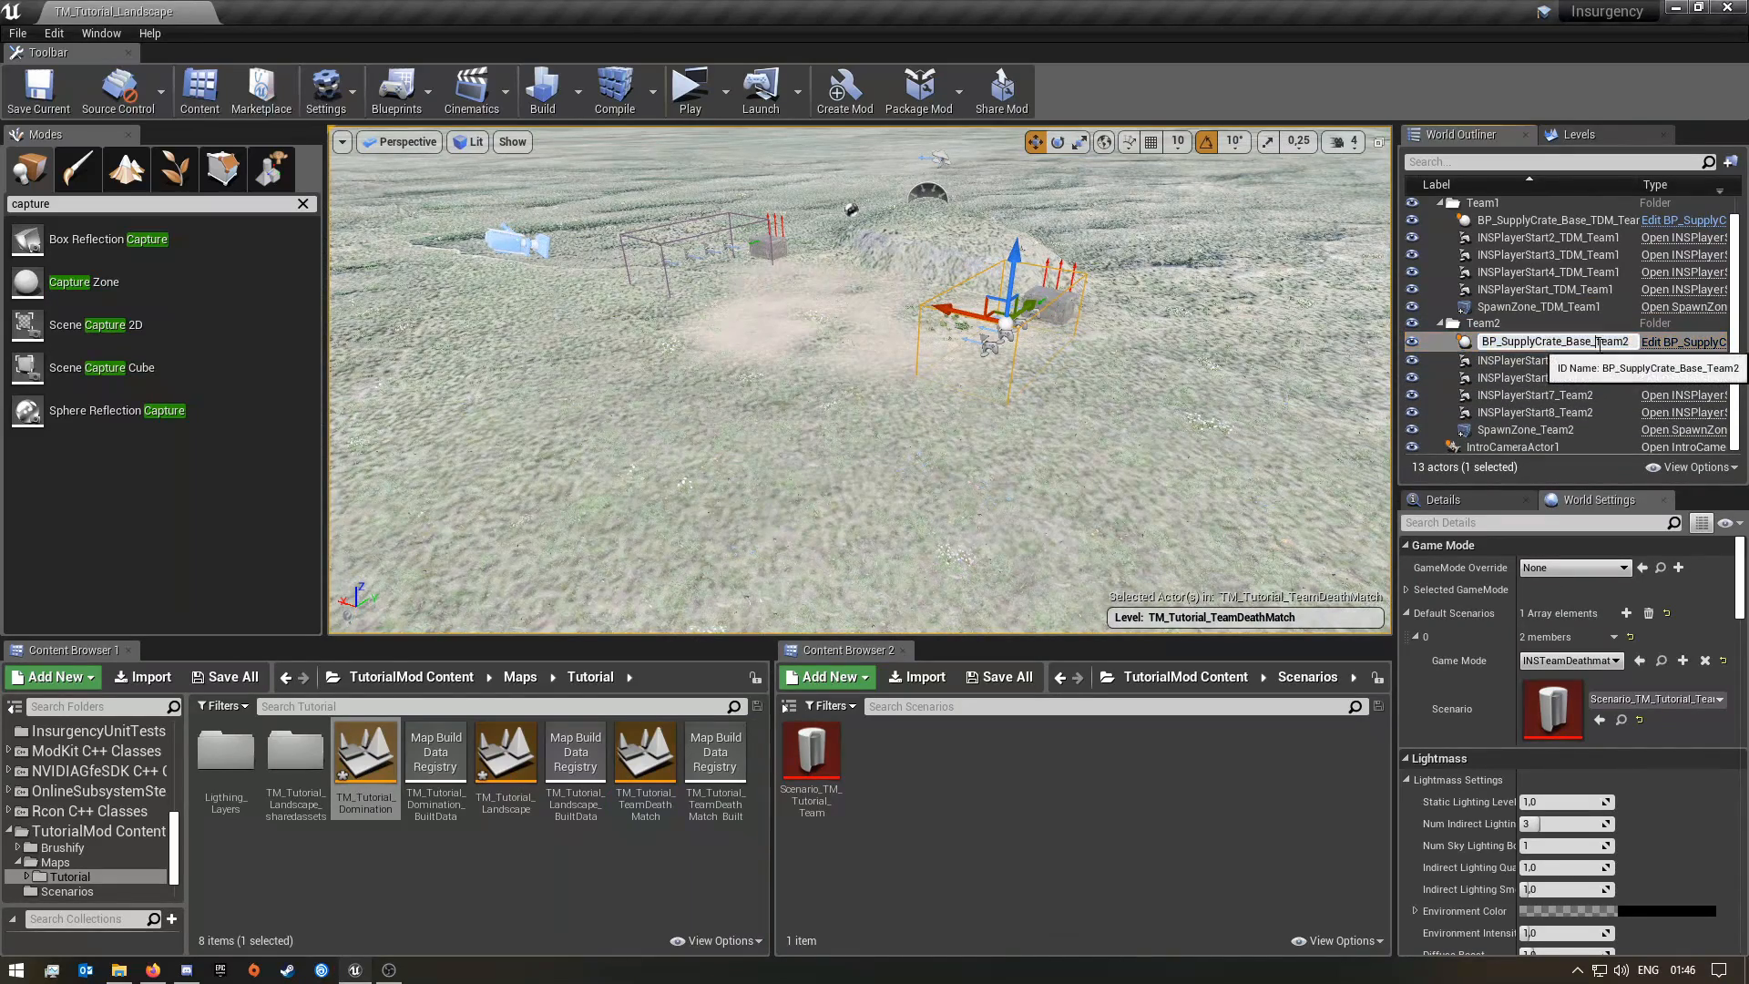
{"action": "left_click", "coordinate": [1571, 360]}
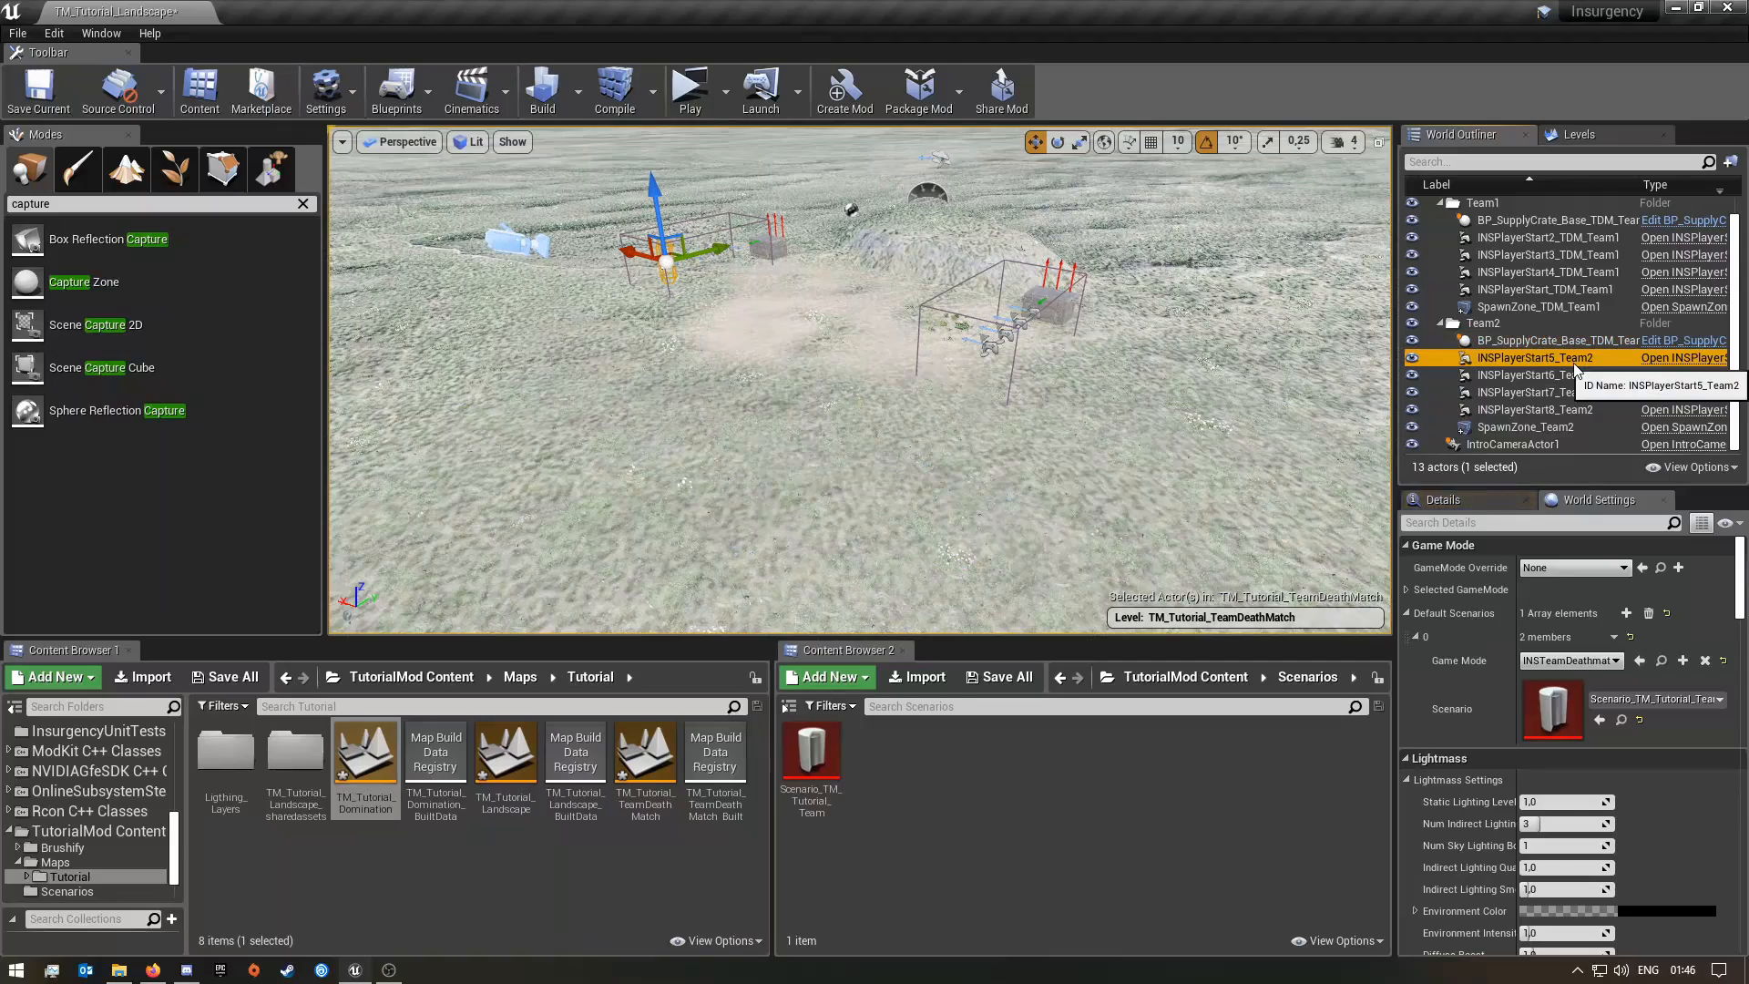
{"action": "left_click", "coordinate": [1574, 363]}
{"action": "left_click", "coordinate": [1568, 359]}
{"action": "type", "text": "TDM_"}
Rename the Team2 player starts 6, 7 and 8 as INSPlayerStart6_TDM_Team2, INSPlayerStart7_TDM_Team2 and INSPlayerStart8_TDM_Team2
{"action": "left_click", "coordinate": [1556, 383]}
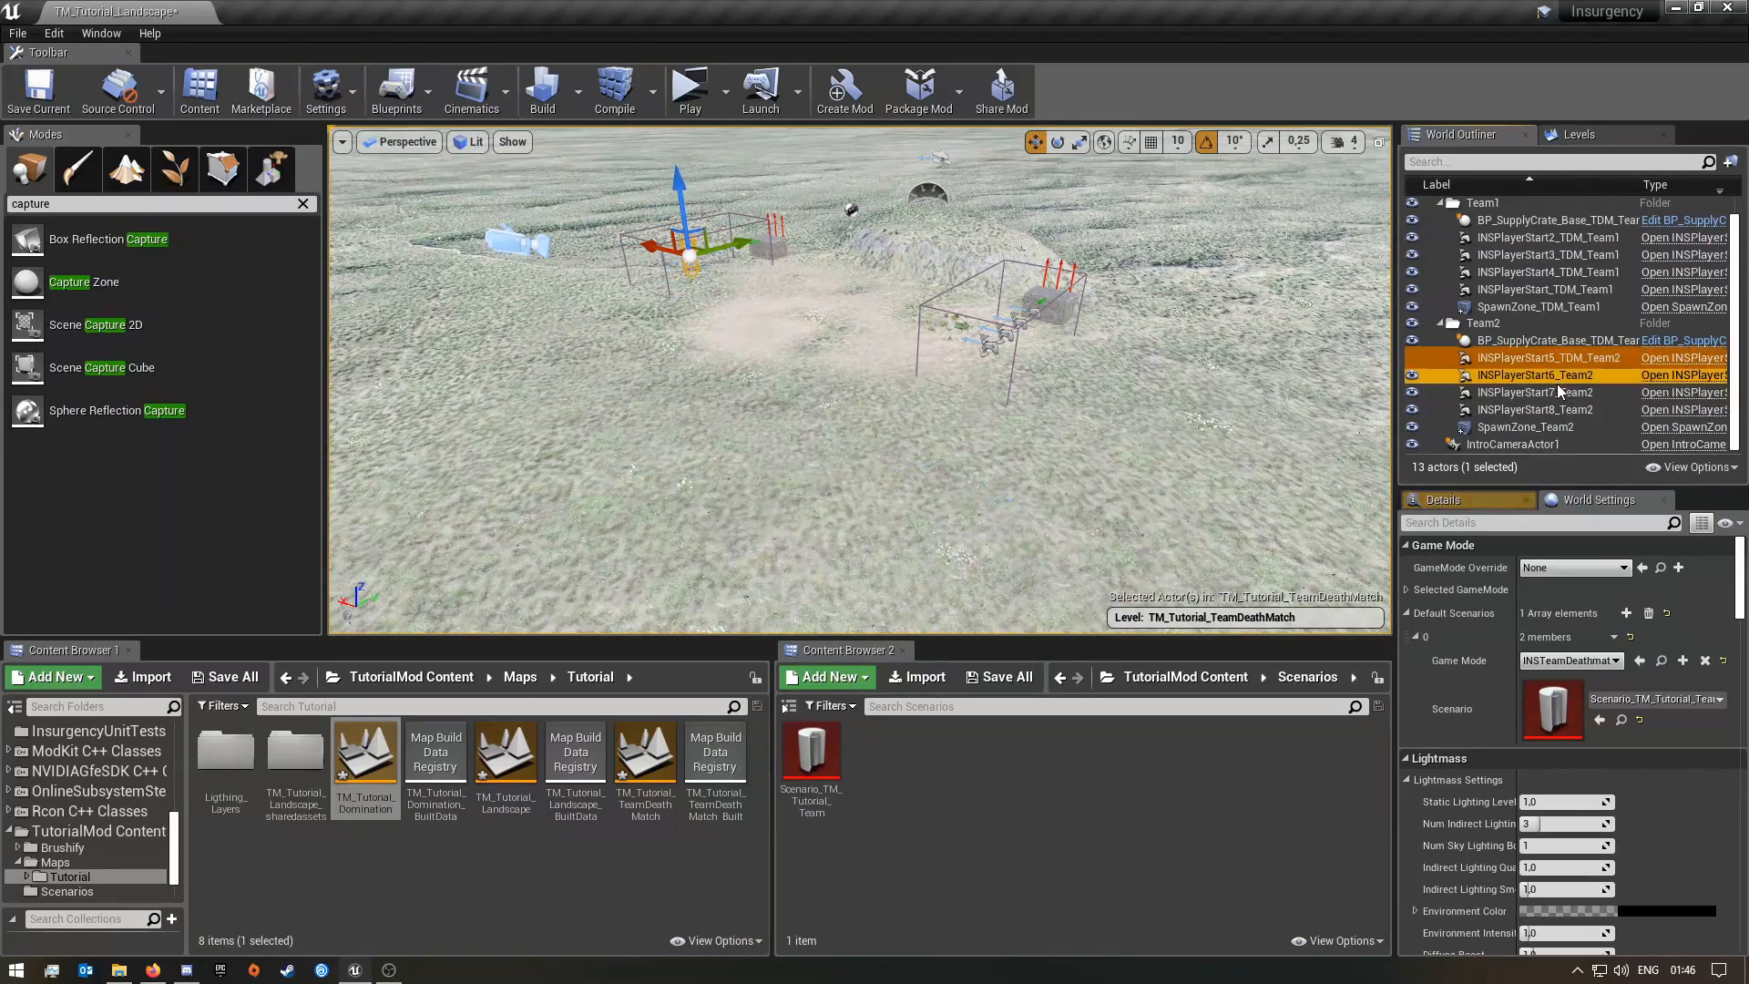
{"action": "left_click", "coordinate": [1558, 381]}
{"action": "left_click", "coordinate": [1565, 377]}
{"action": "type", "text": "TDM_"}
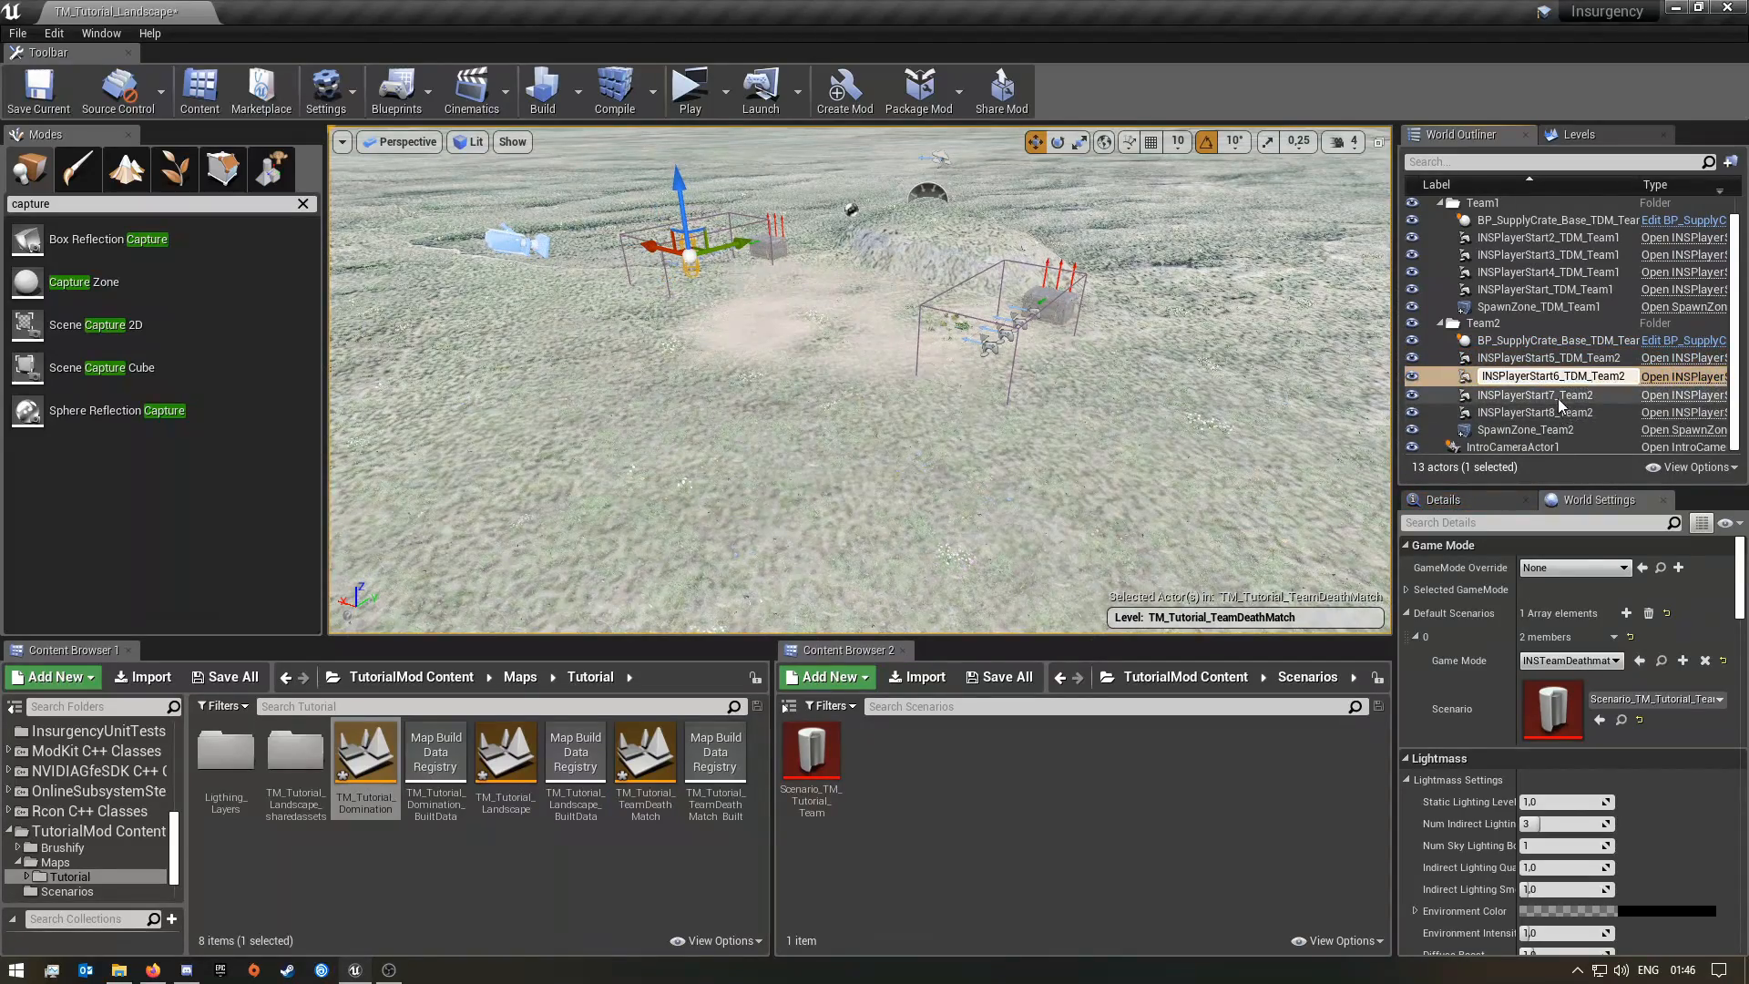
{"action": "left_click", "coordinate": [1561, 395]}
{"action": "left_click", "coordinate": [1564, 395]}
{"action": "left_click", "coordinate": [1565, 395]}
{"action": "type", "text": "TDM_"}
{"action": "left_click", "coordinate": [1562, 418]}
{"action": "left_click", "coordinate": [1564, 410]}
{"action": "type", "text": "TDM_"}
Rename the Team2 spawn zone as SpawnZone_TDM_Team2, saving its referencing packages and all modified content
{"action": "left_click", "coordinate": [1559, 429]}
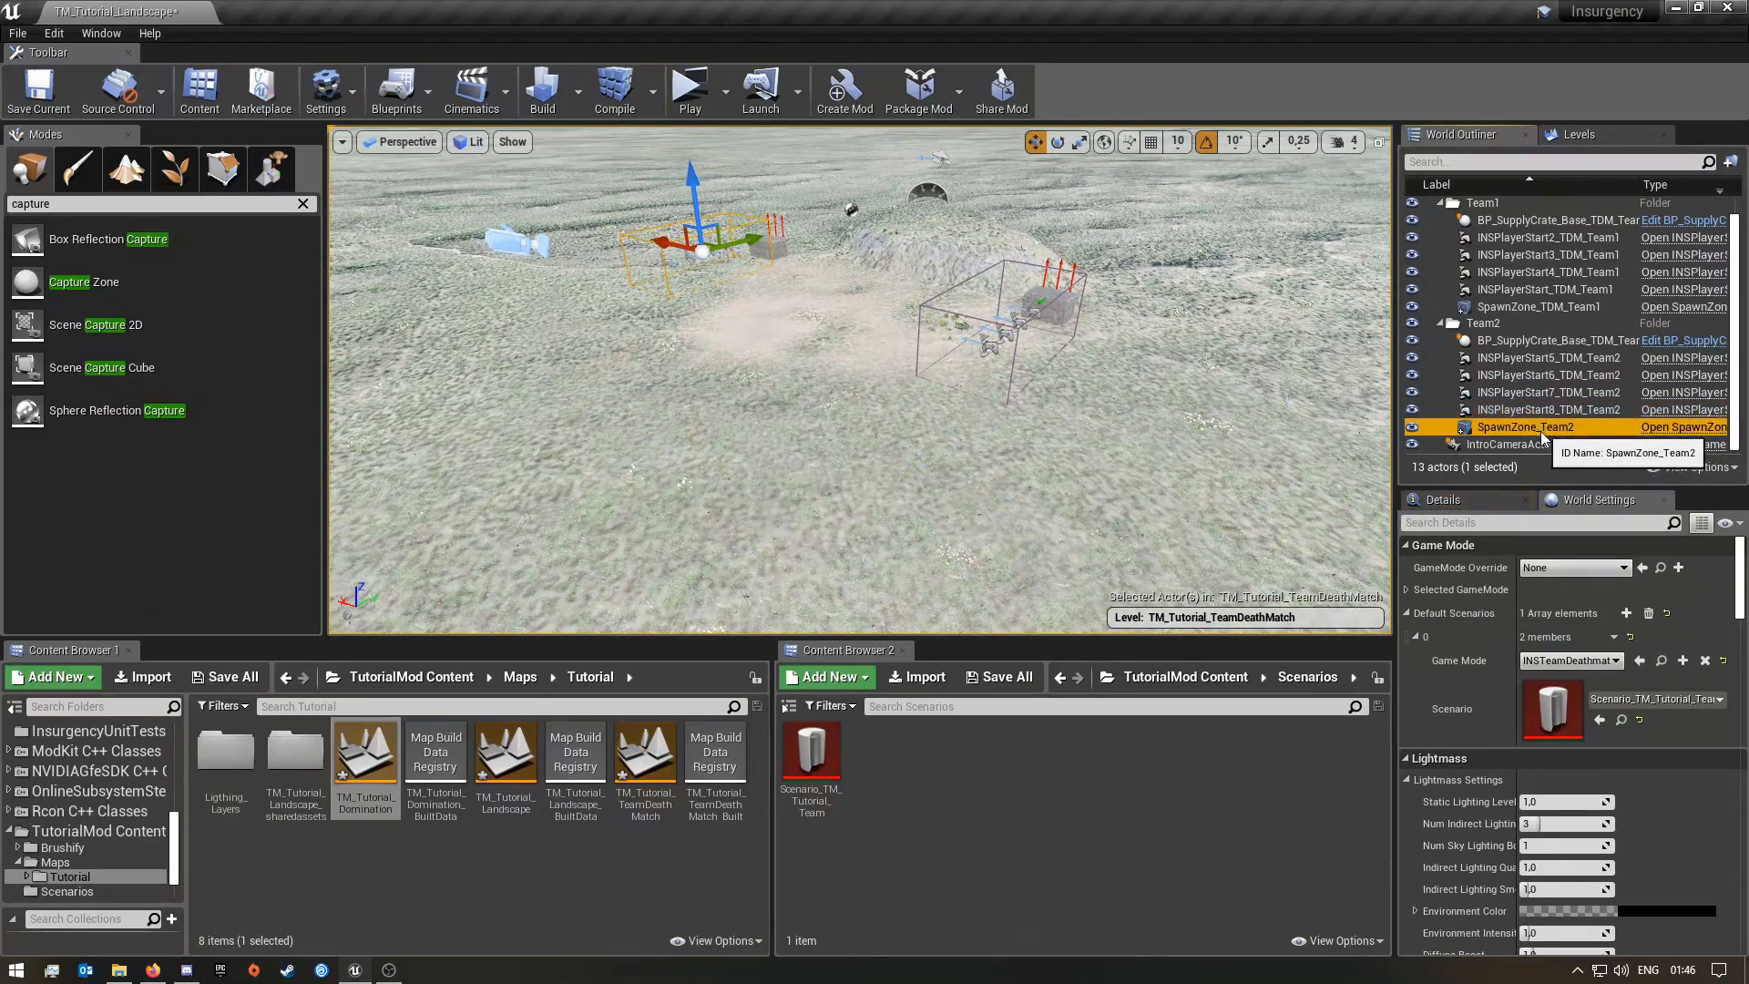
{"action": "left_click", "coordinate": [1554, 428]}
{"action": "left_click", "coordinate": [1552, 428]}
{"action": "type", "text": "TDM_"}
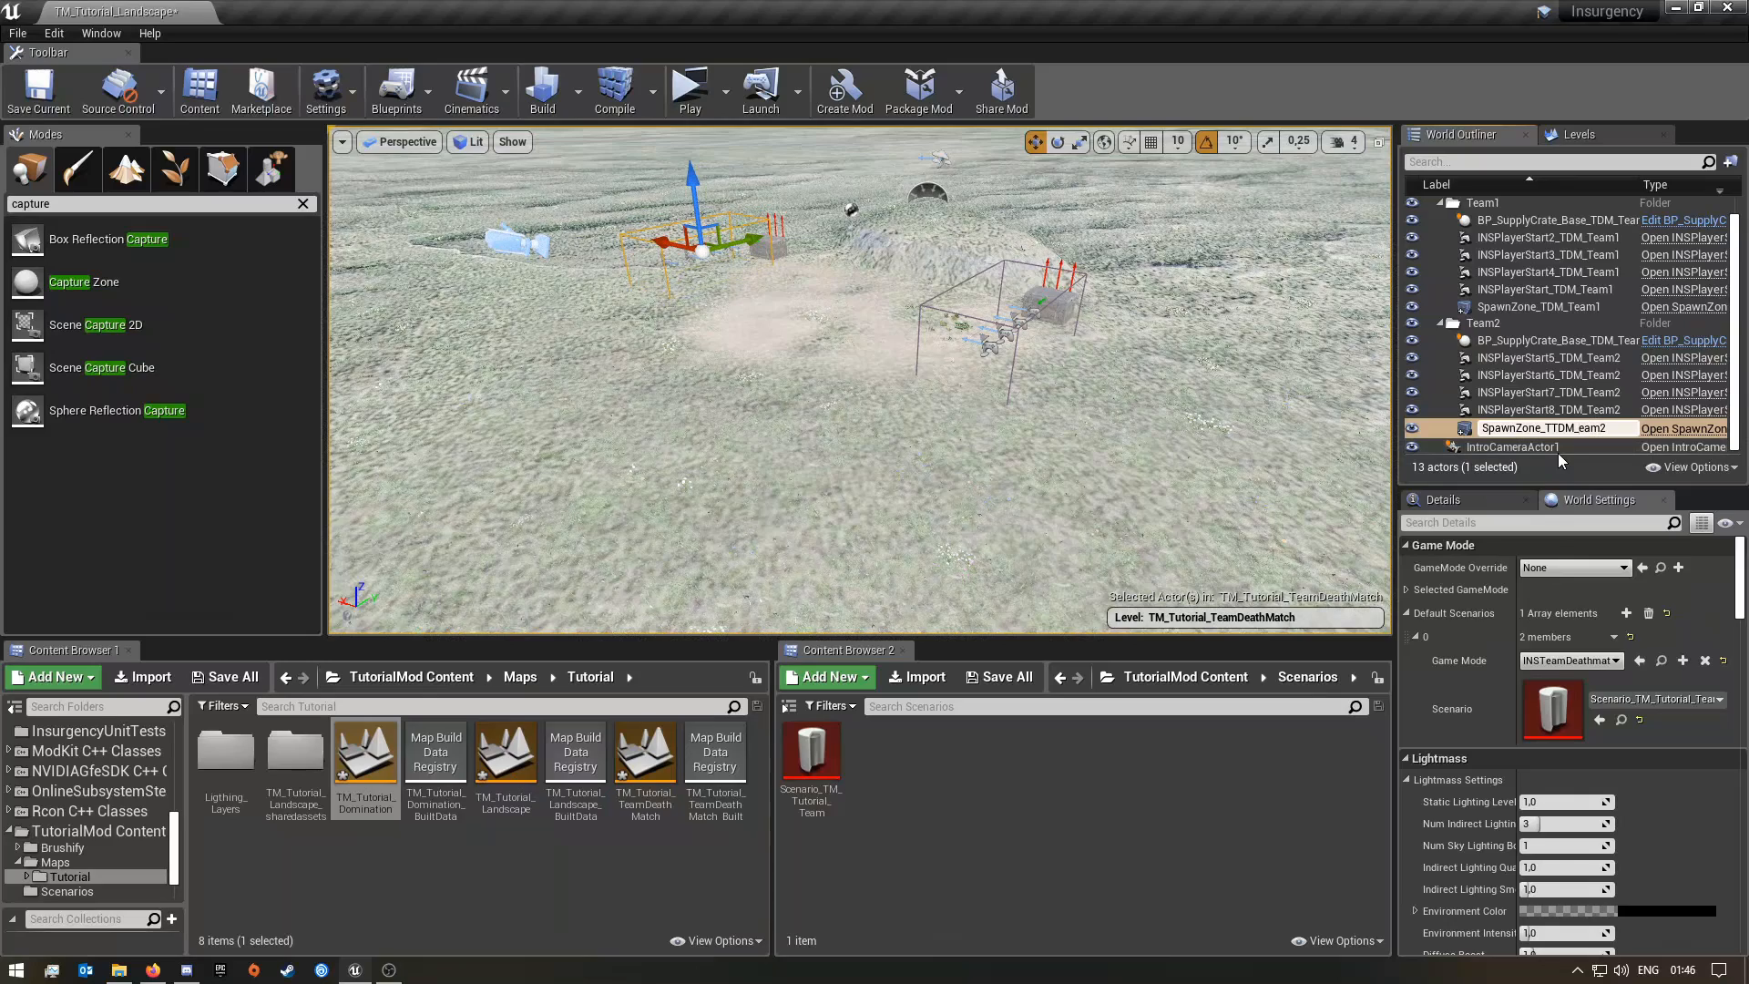
{"action": "type", "text": "DM_T"}
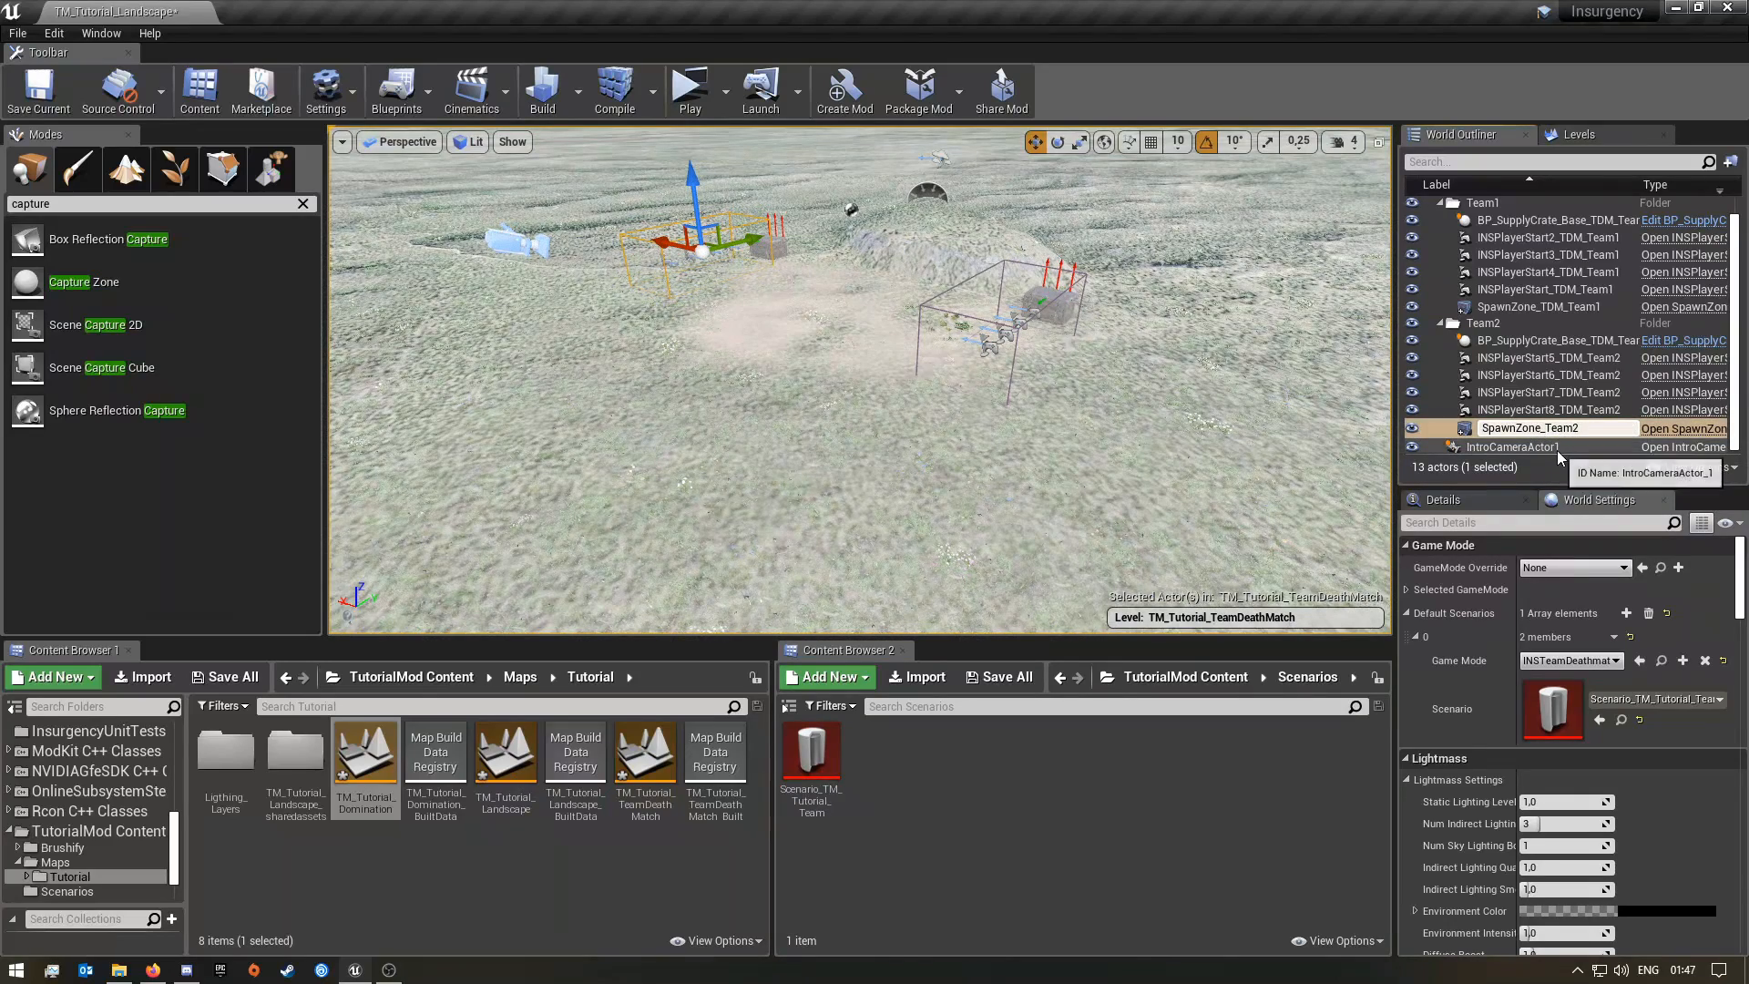
{"action": "key", "text": "Return"}
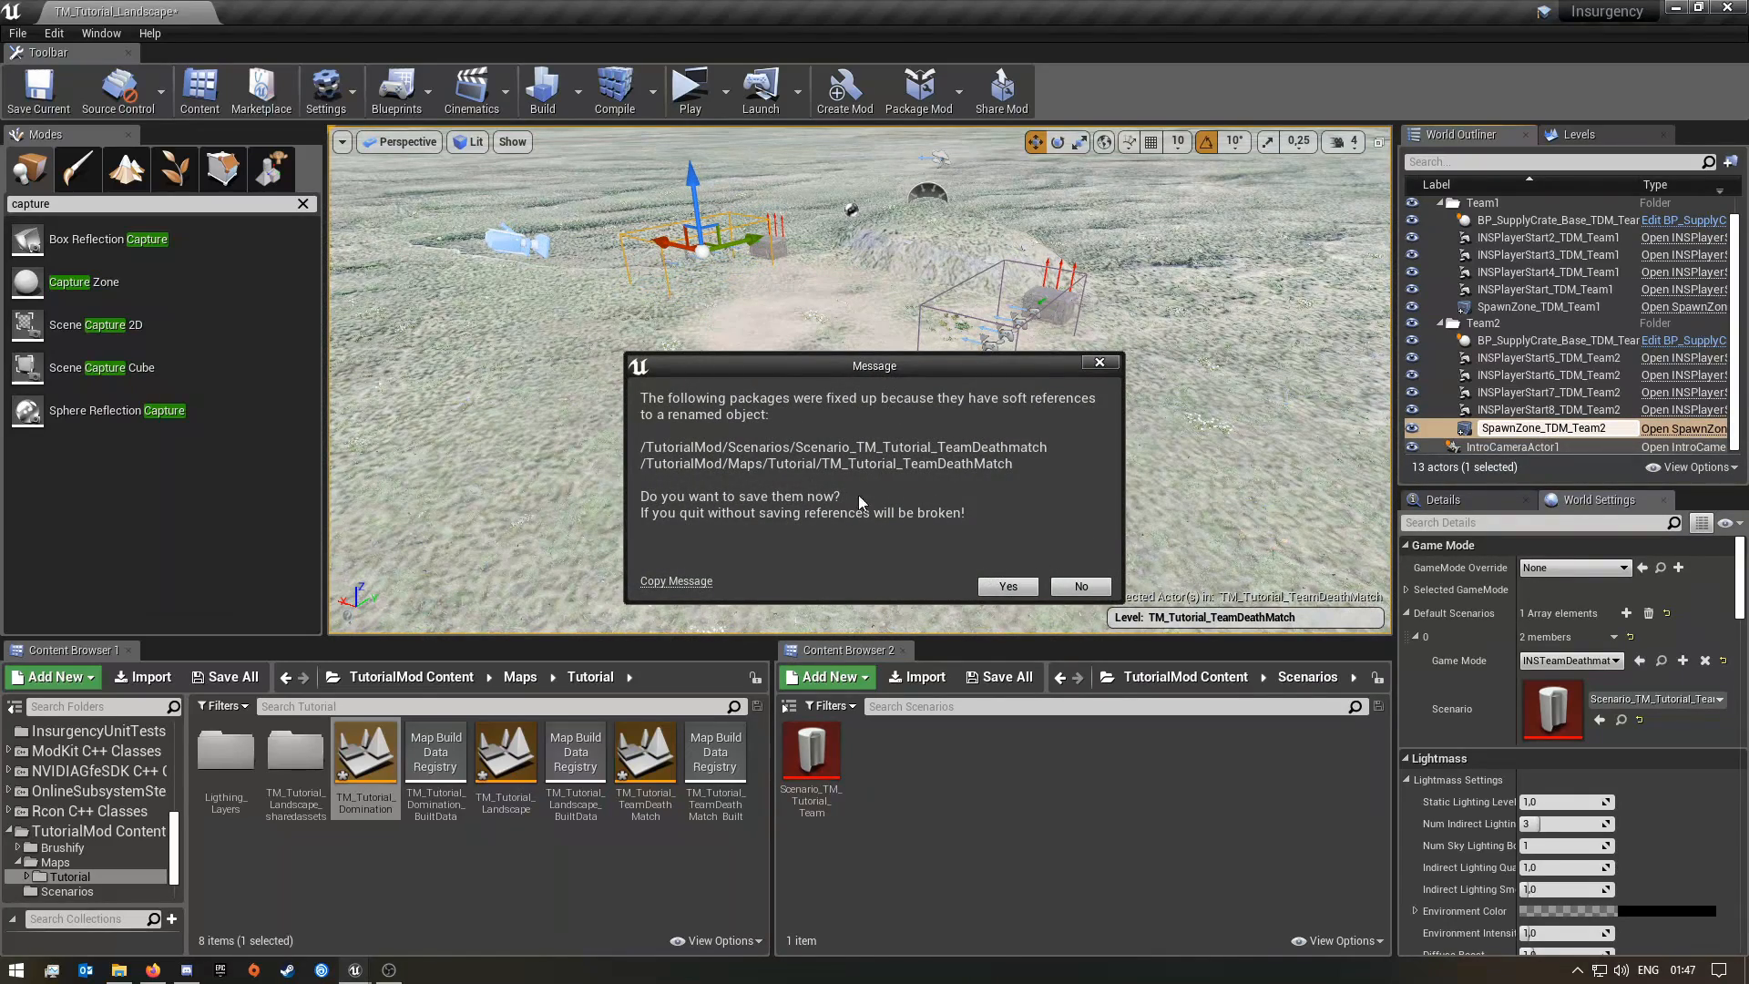
{"action": "left_click", "coordinate": [1005, 587]}
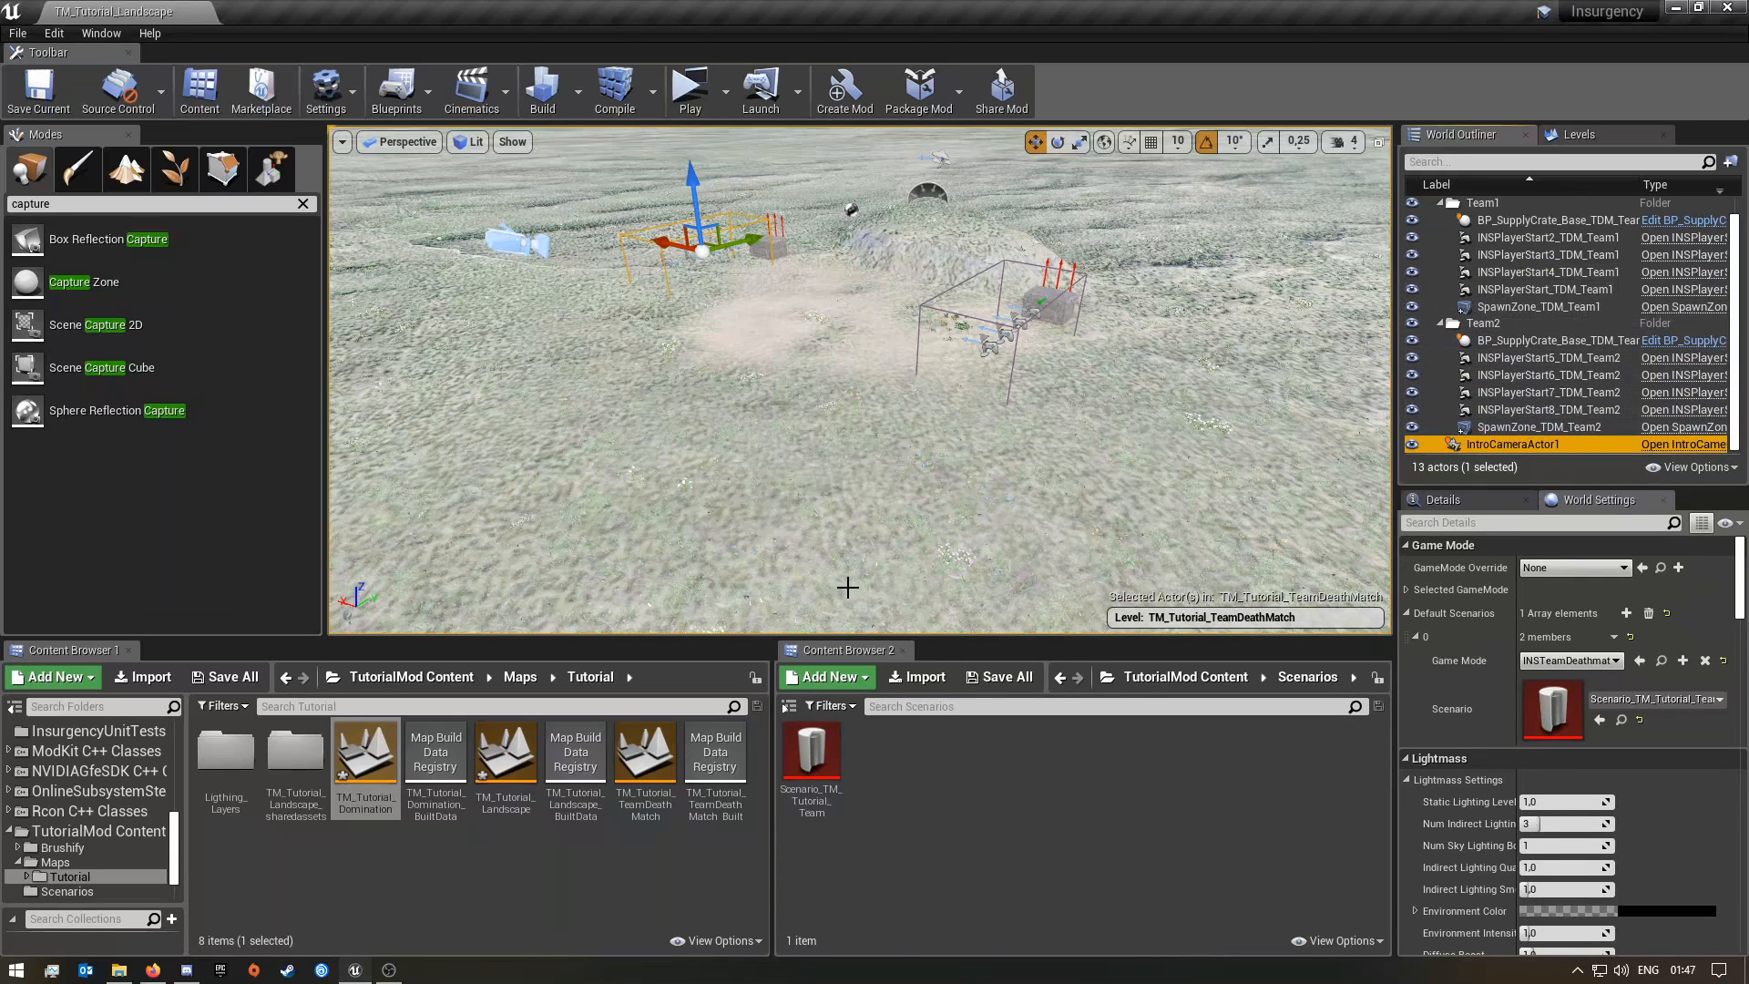
{"action": "left_click", "coordinate": [230, 681]}
{"action": "left_click", "coordinate": [1030, 652]}
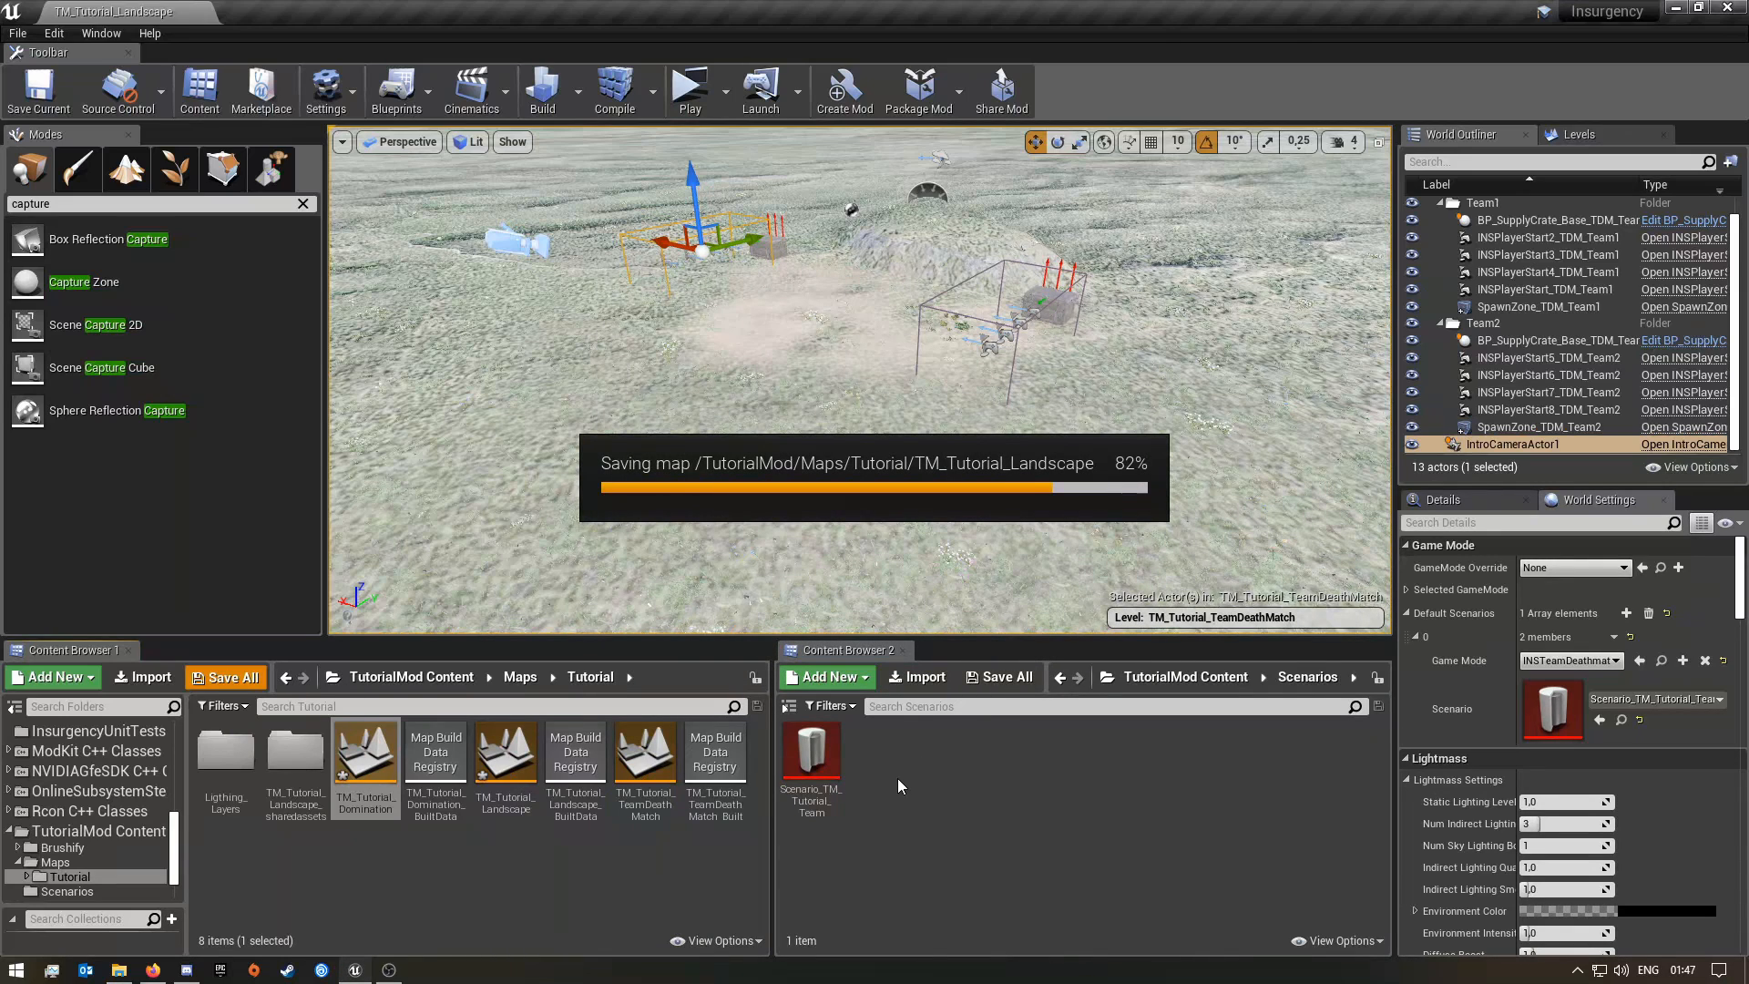
Check the neutral spawn zone references in the Team Deathmatch scenario asset and close it
{"action": "double_click", "coordinate": [810, 757]}
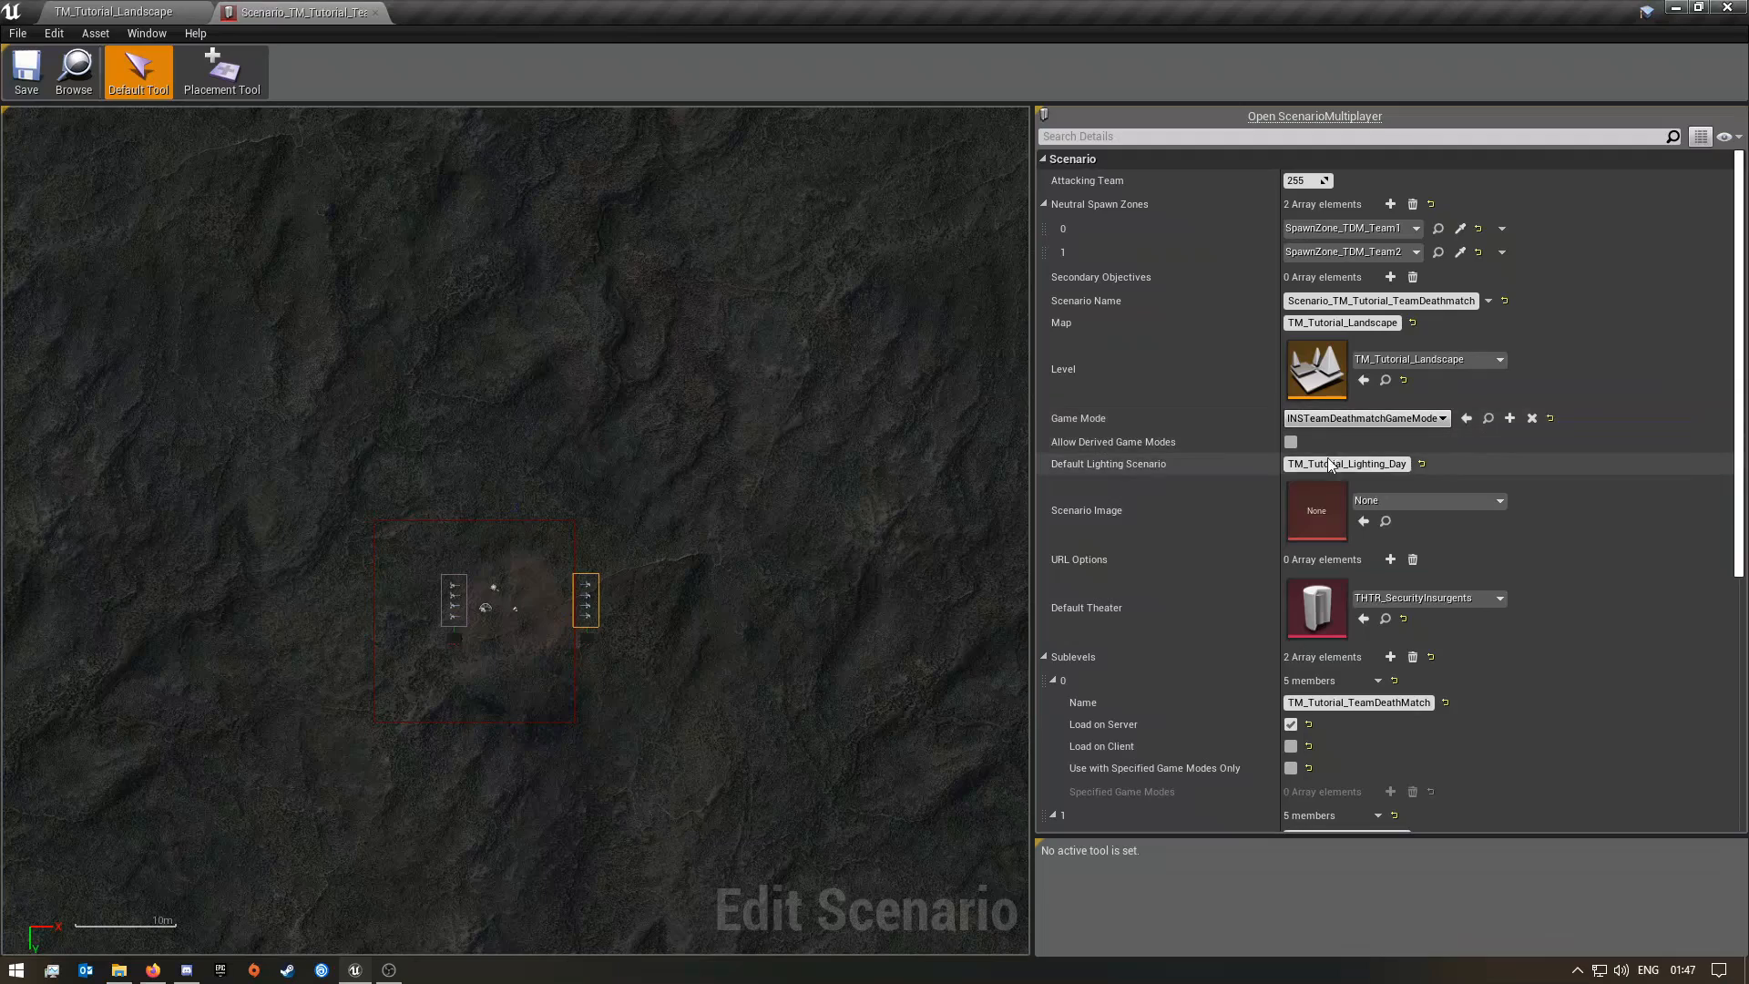
{"action": "left_click", "coordinate": [375, 13]}
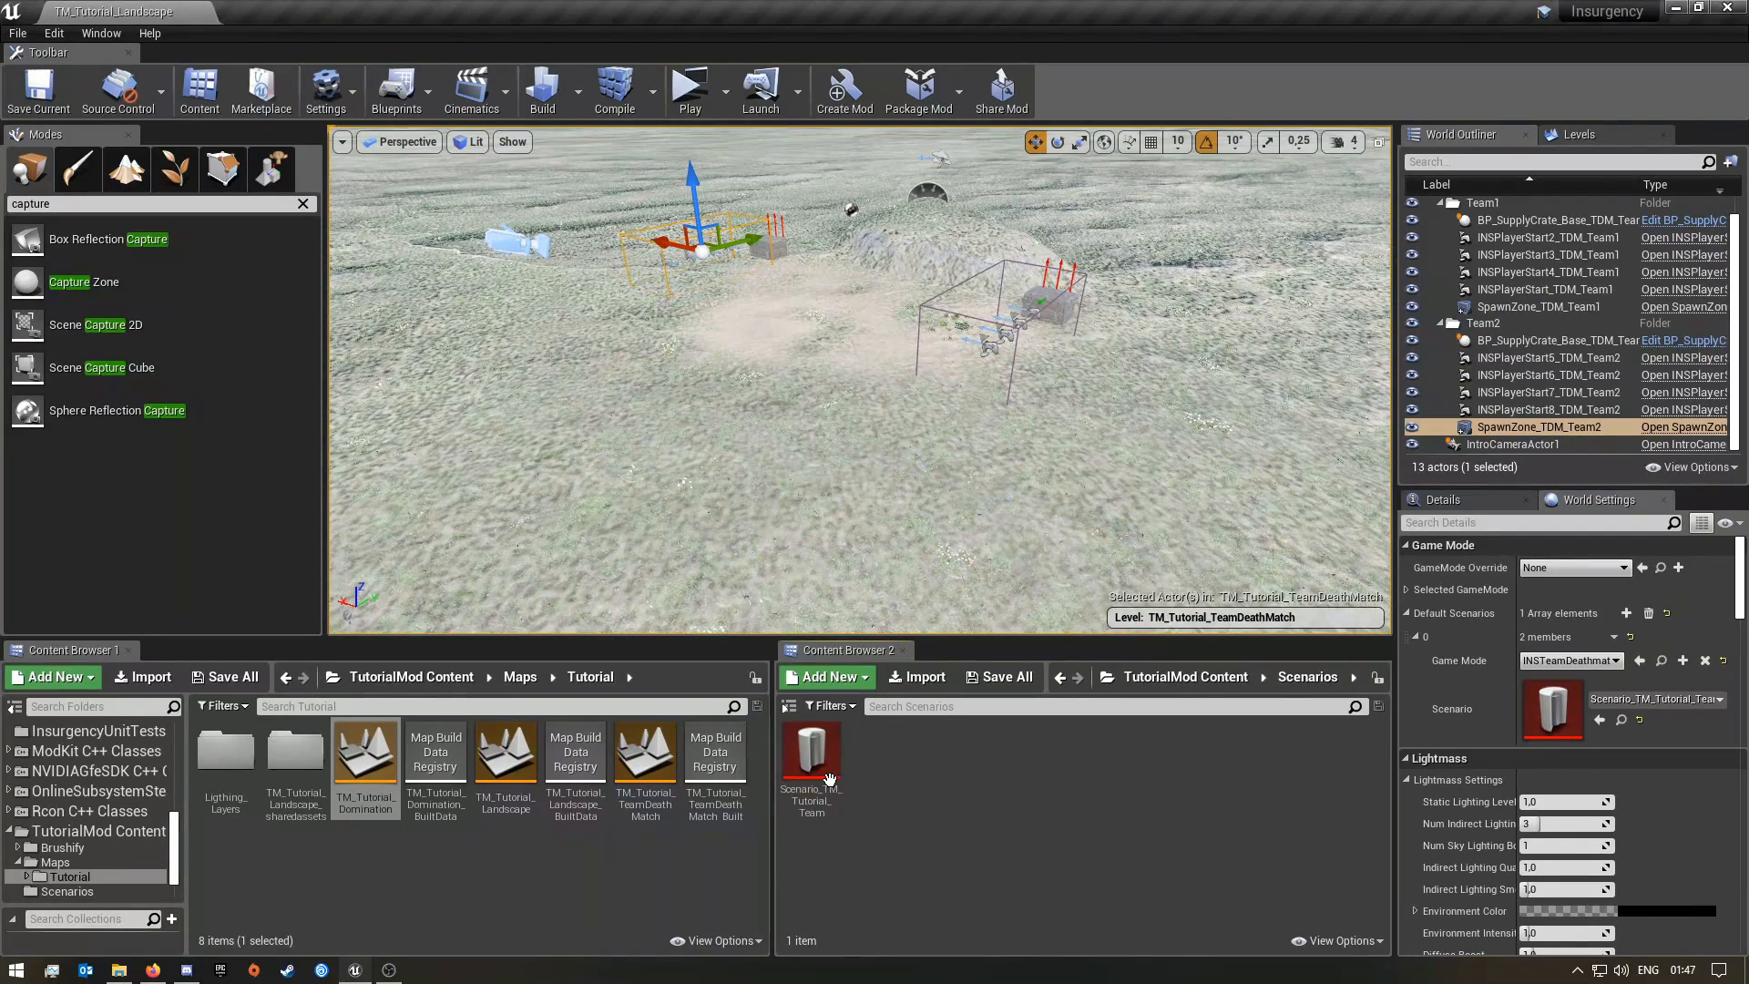
{"action": "right_click", "coordinate": [826, 777]}
{"action": "left_click", "coordinate": [914, 826]}
{"action": "right_click", "coordinate": [909, 827]}
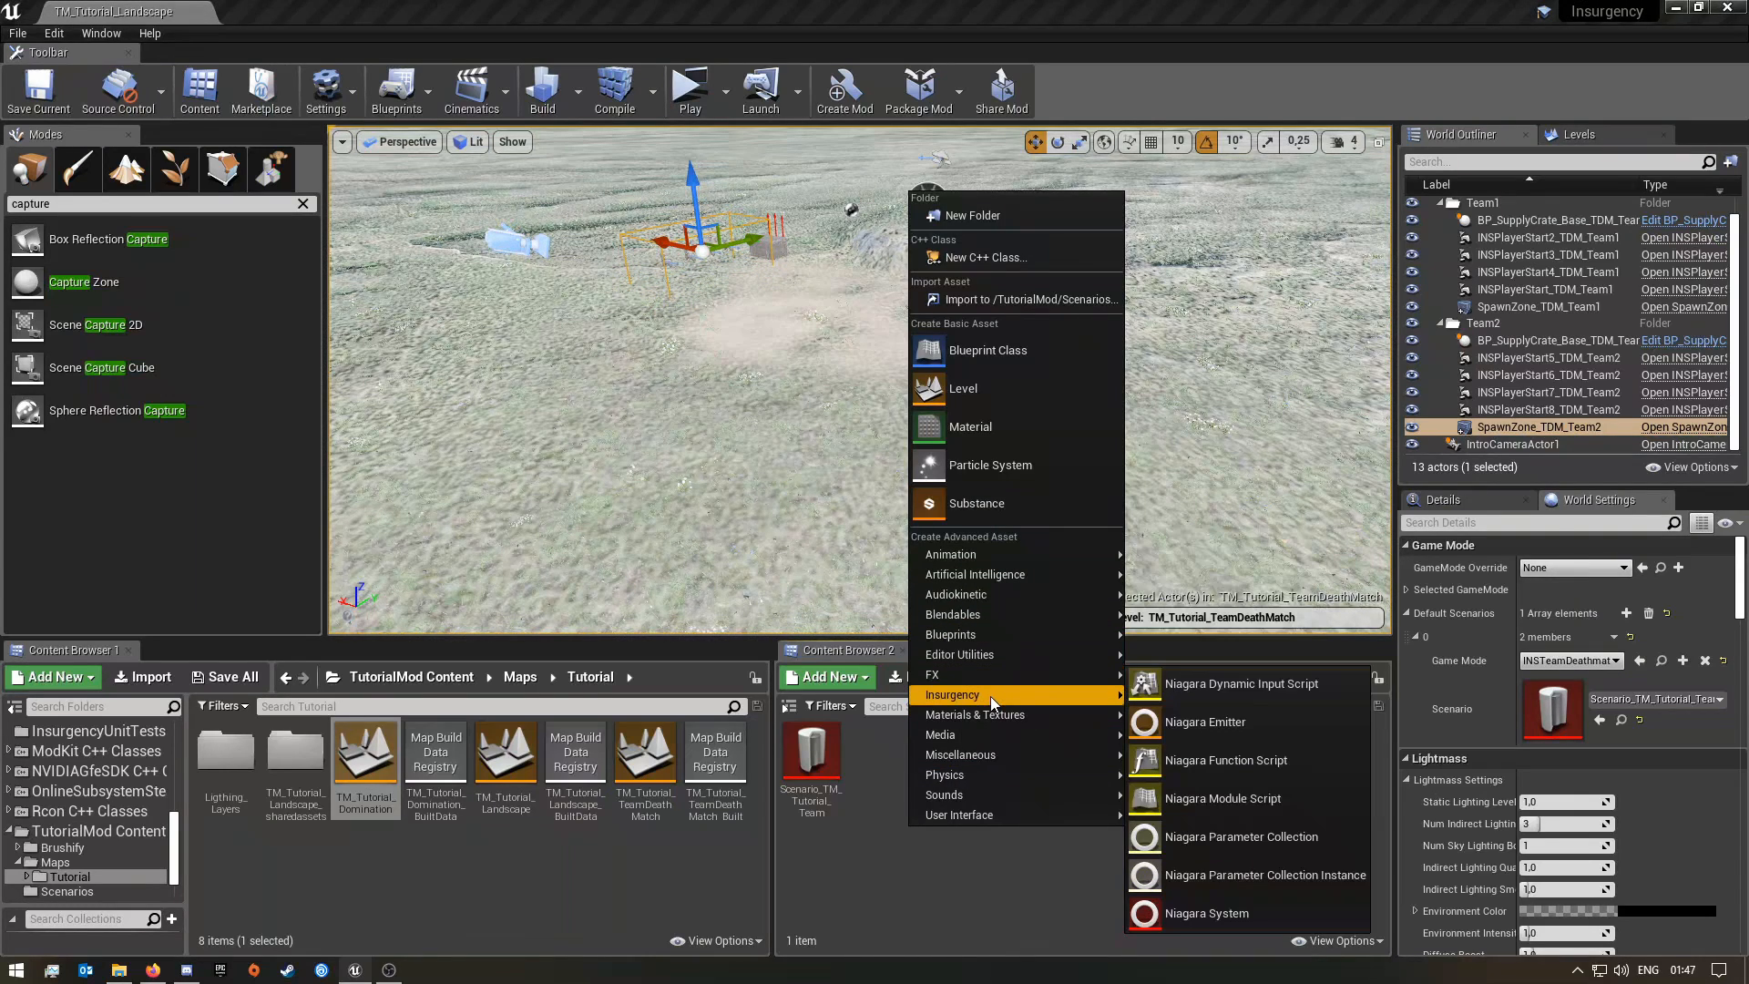
{"action": "mouse_move", "coordinate": [991, 696]}
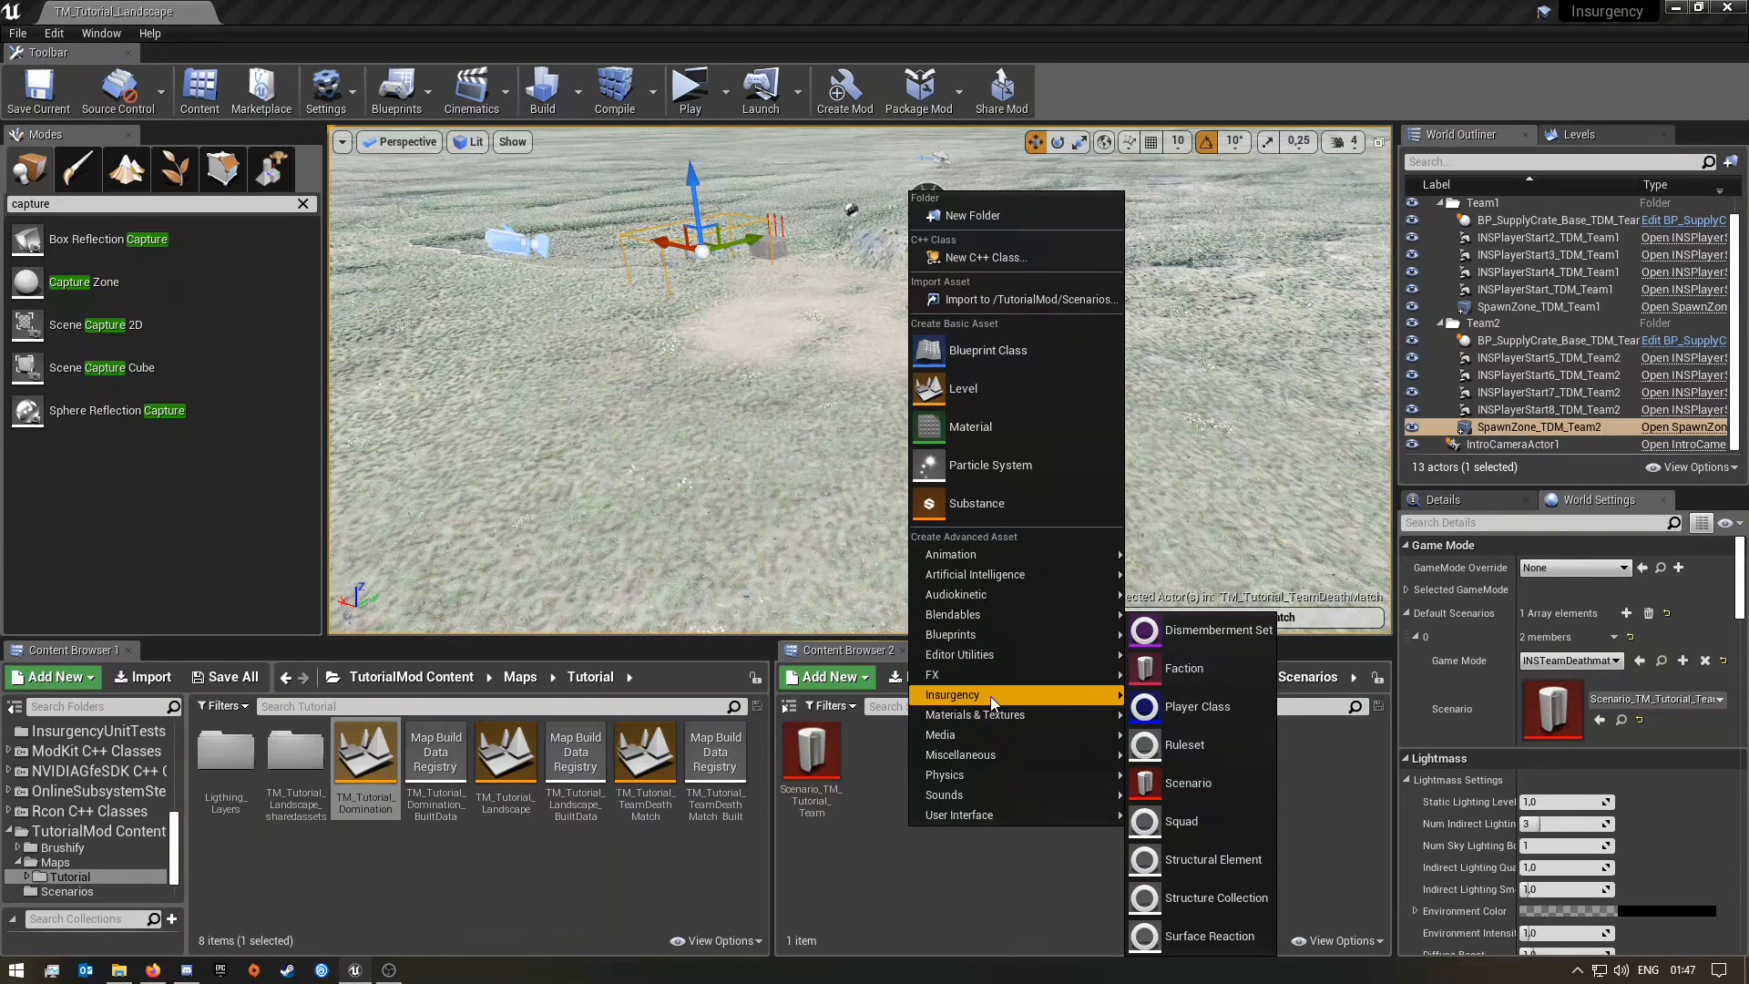
{"action": "left_click", "coordinate": [1172, 785]}
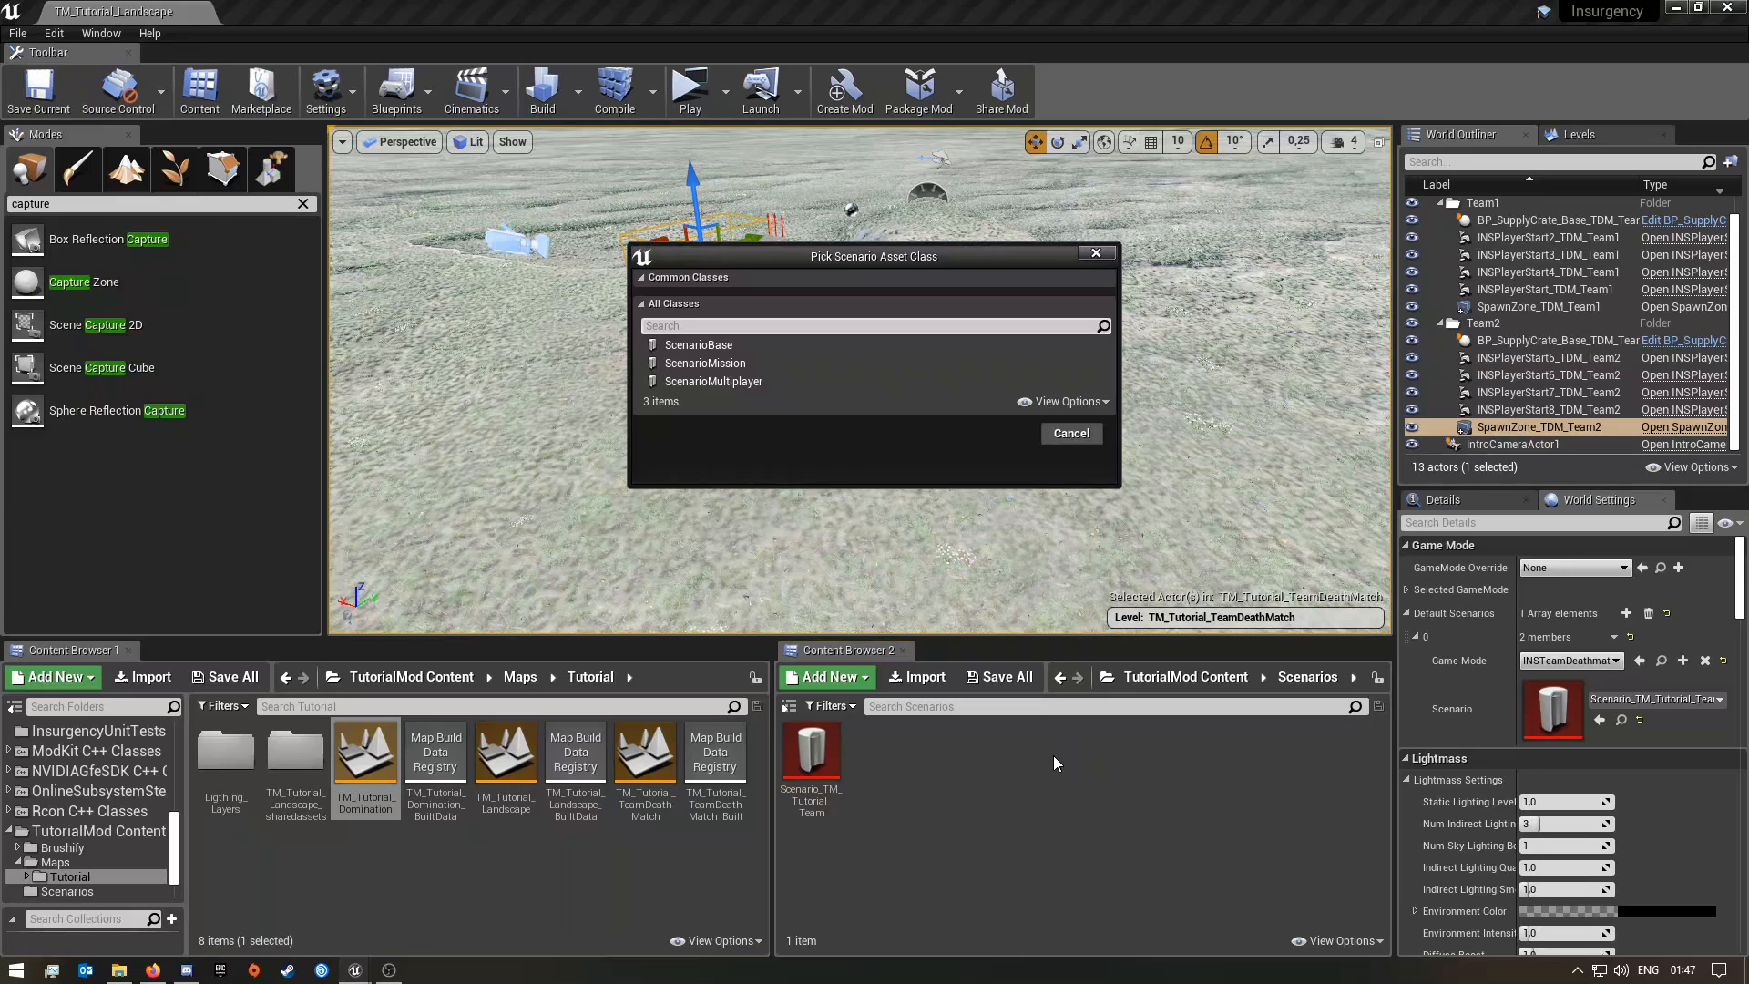
{"action": "left_click", "coordinate": [1063, 433]}
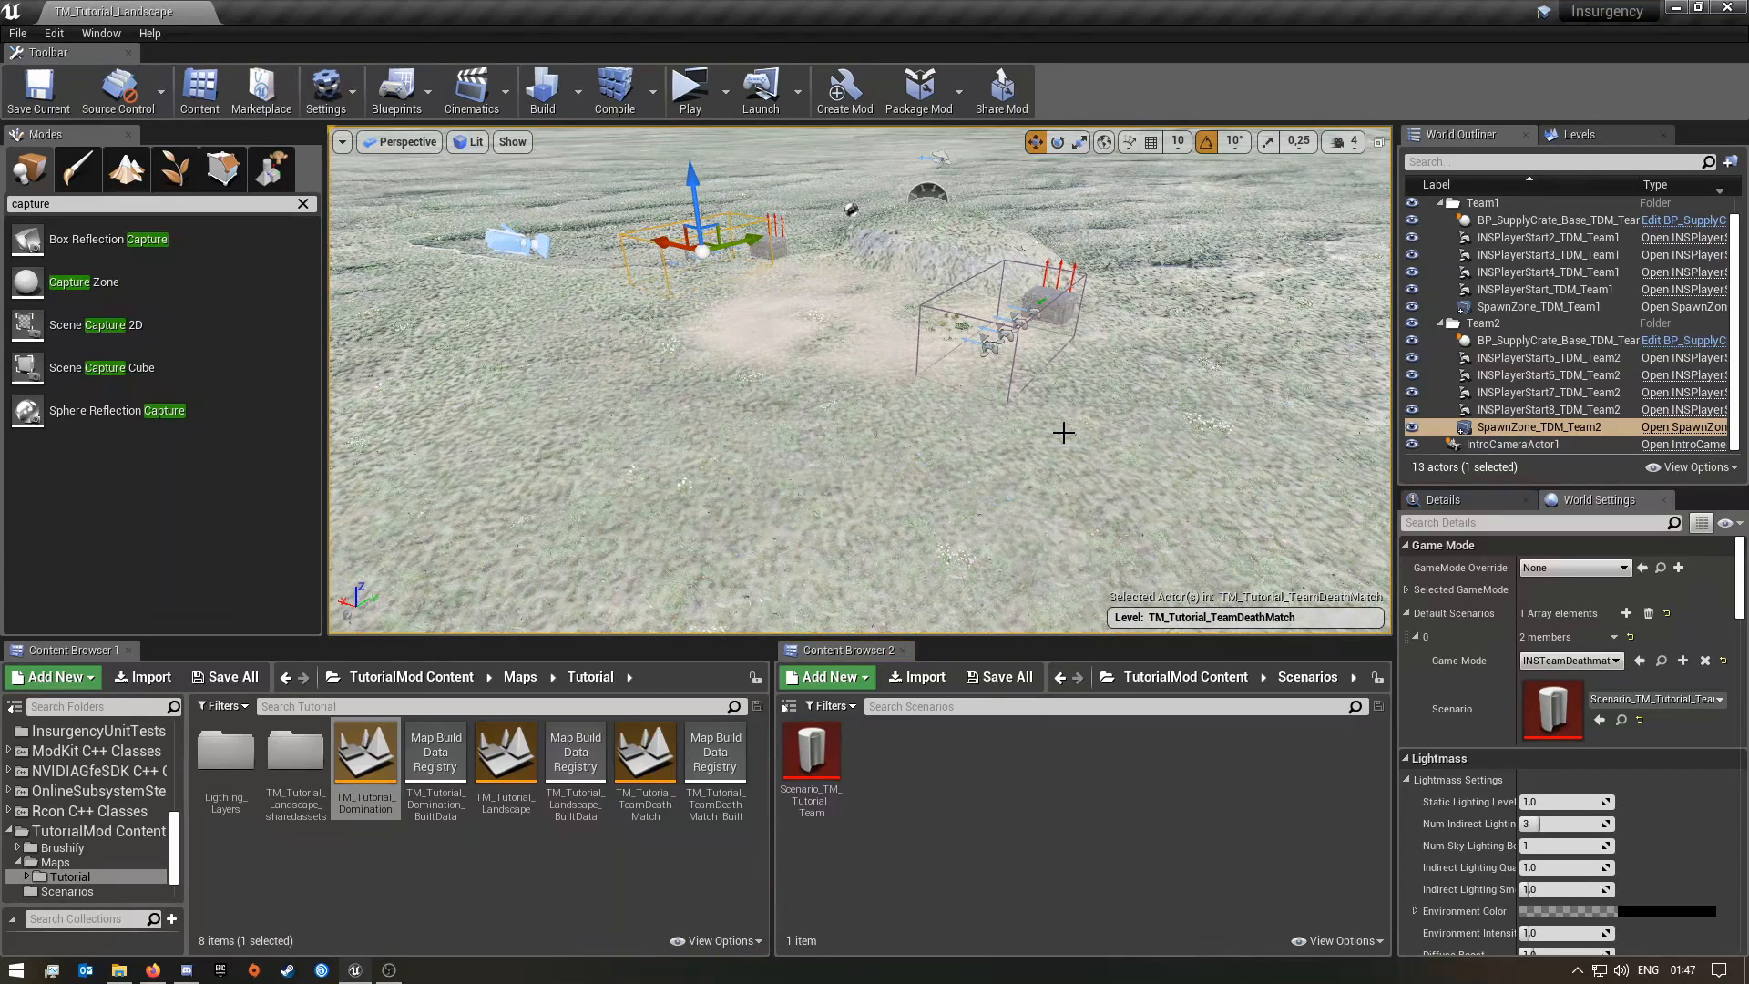
Duplicate the Team Deathmatch scenario asset as Scenario_TM_Tutorial_Domination and save all modified content
{"action": "right_click", "coordinate": [807, 763]}
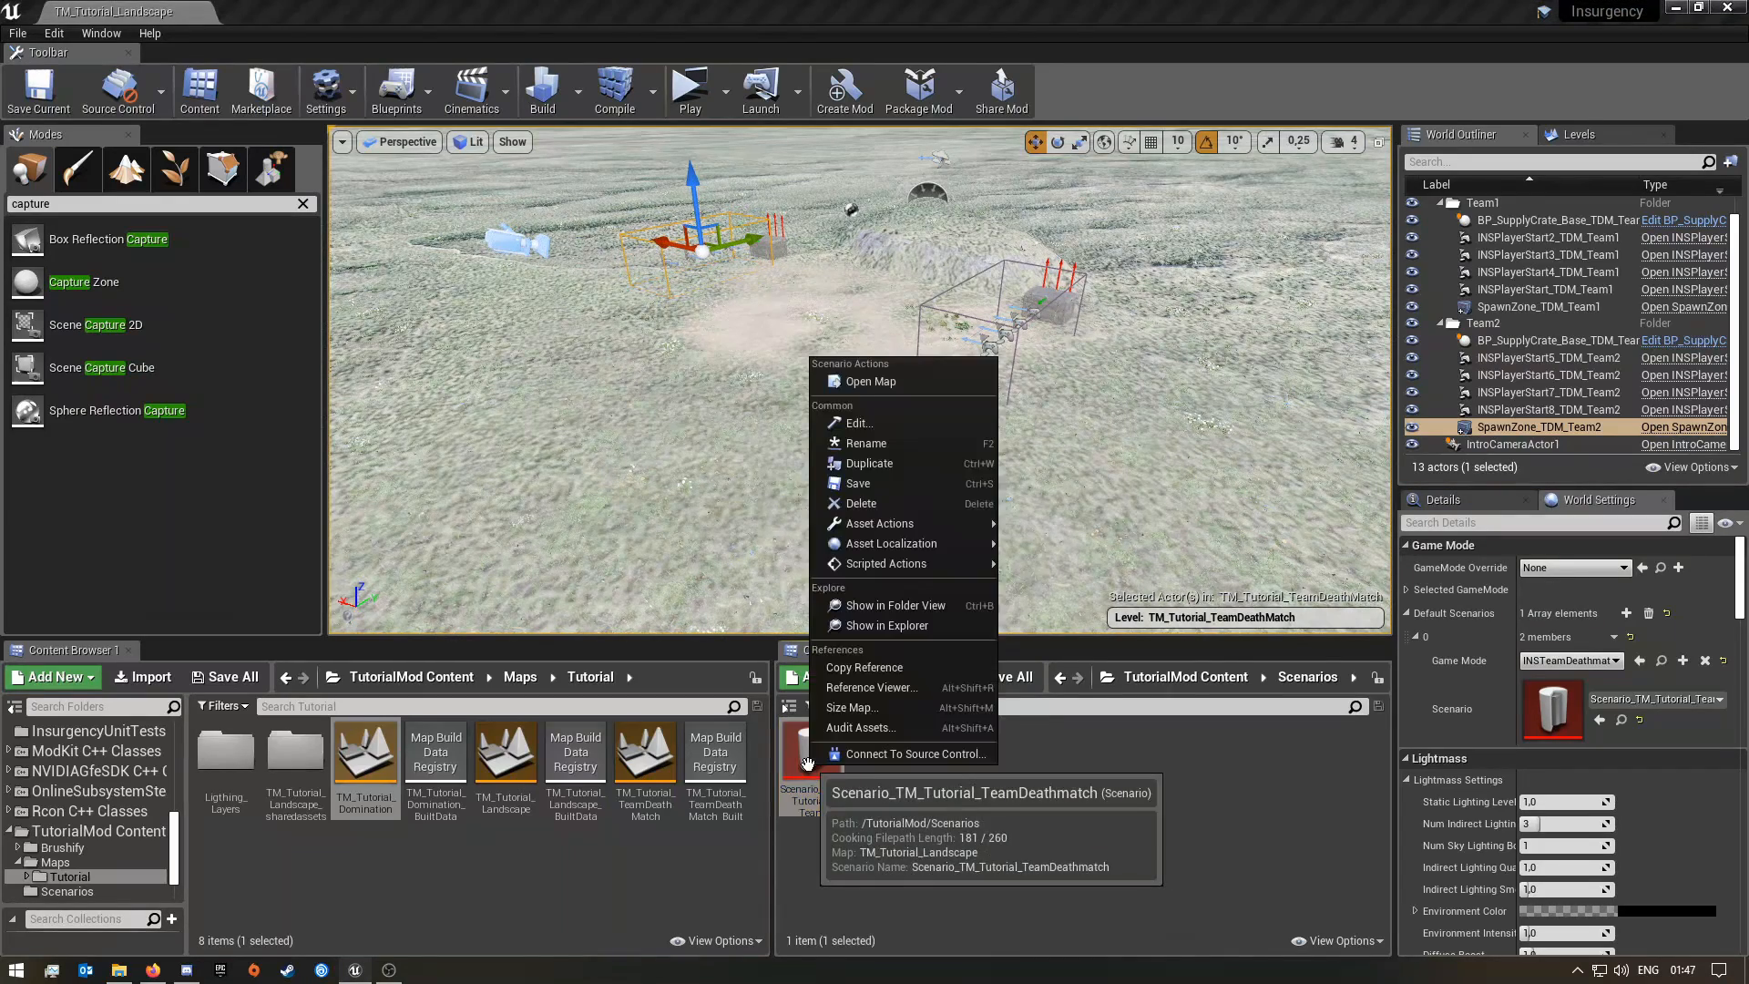
{"action": "left_click", "coordinate": [867, 462]}
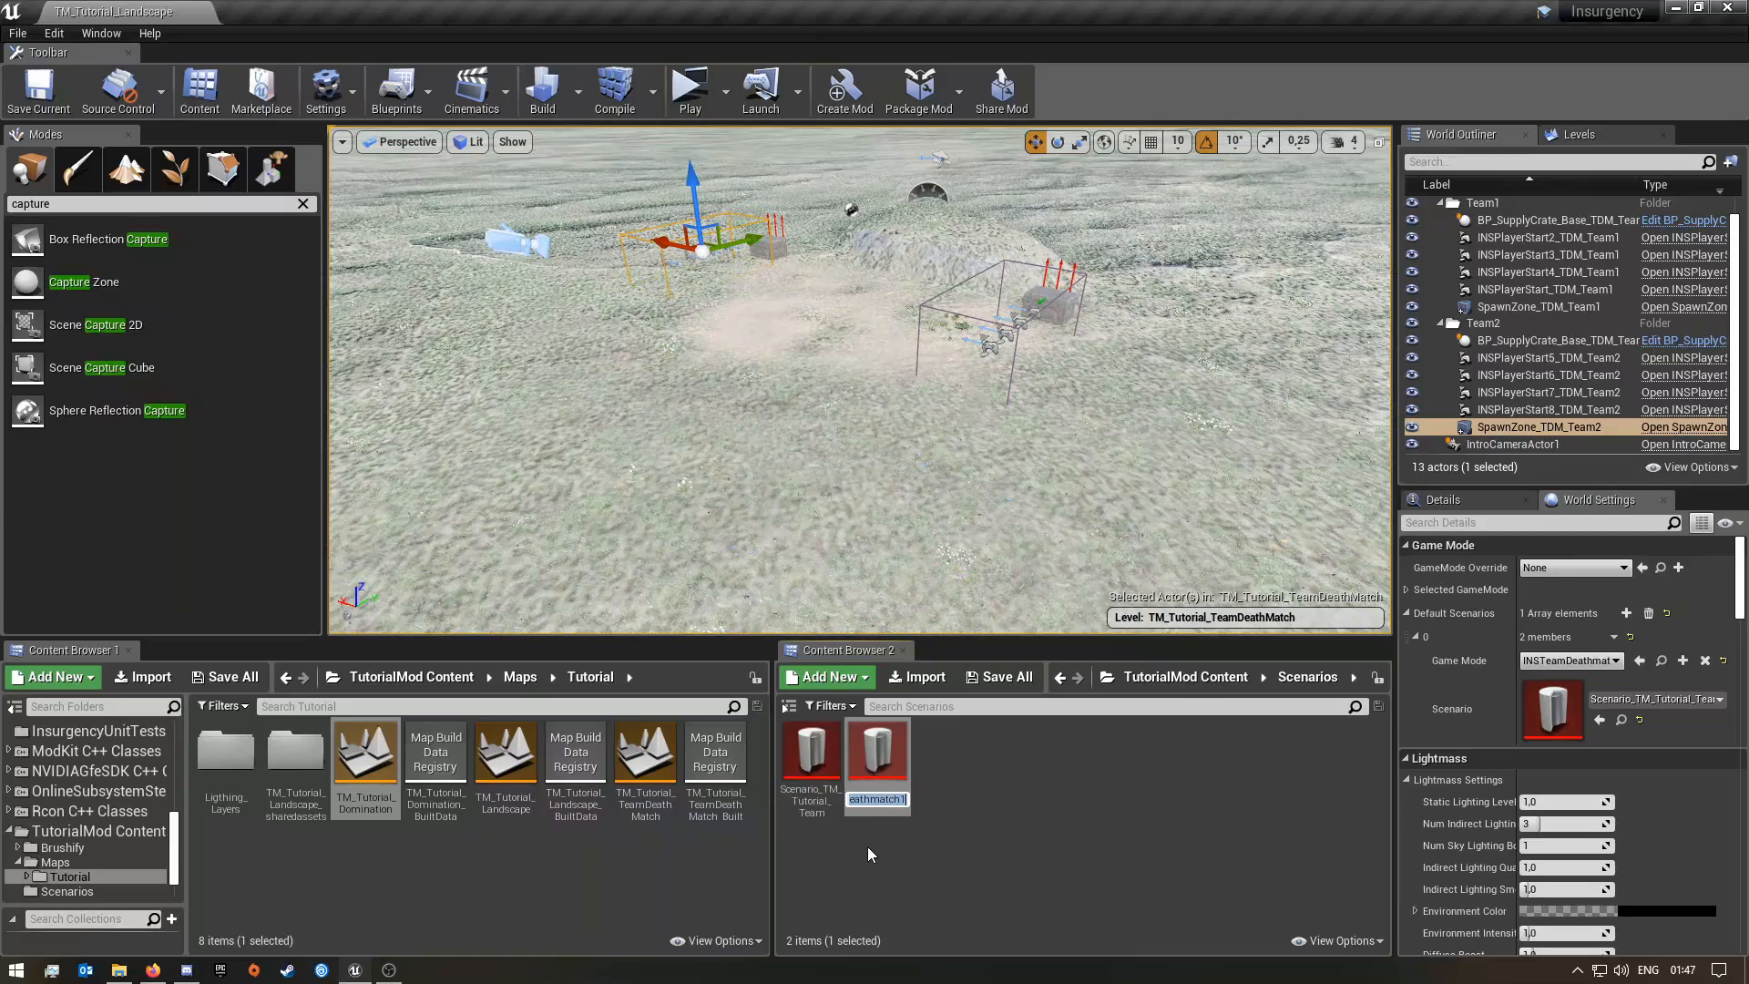
{"action": "key", "text": "Right"}
{"action": "key", "text": "BackSpace"}
{"action": "key", "text": "BackSpace"}
{"action": "key", "text": "BackSpace"}
{"action": "key", "text": "Return"}
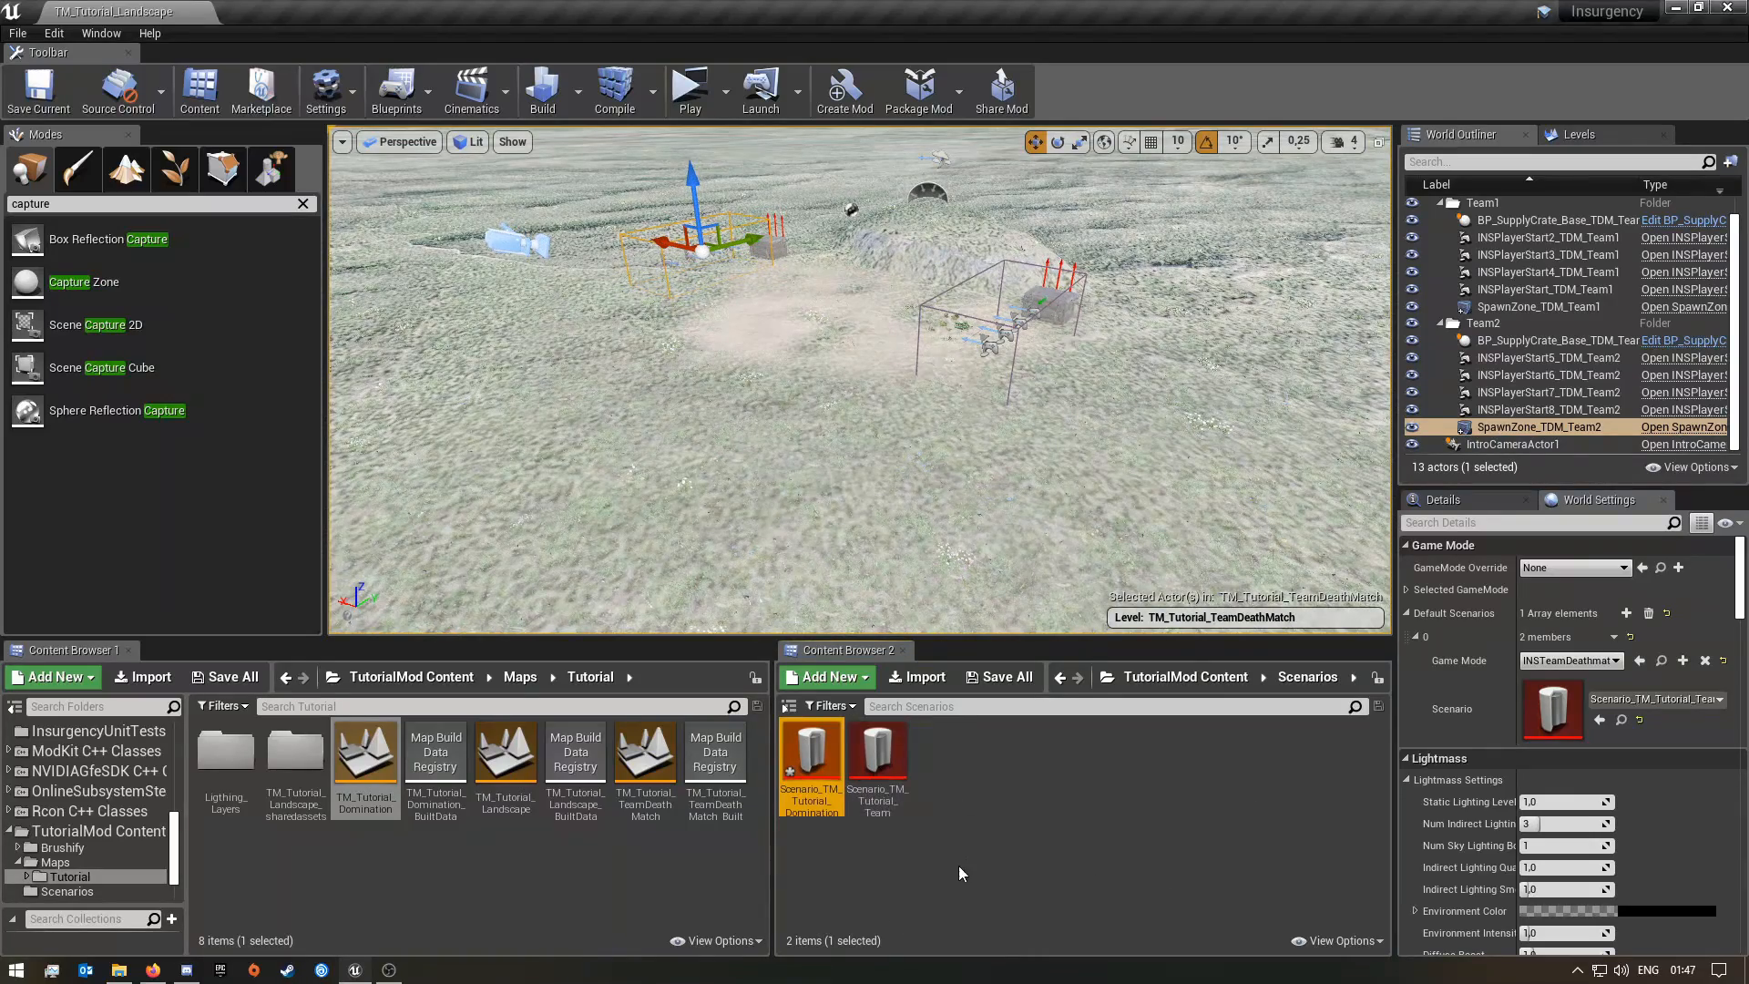
{"action": "left_click", "coordinate": [917, 873]}
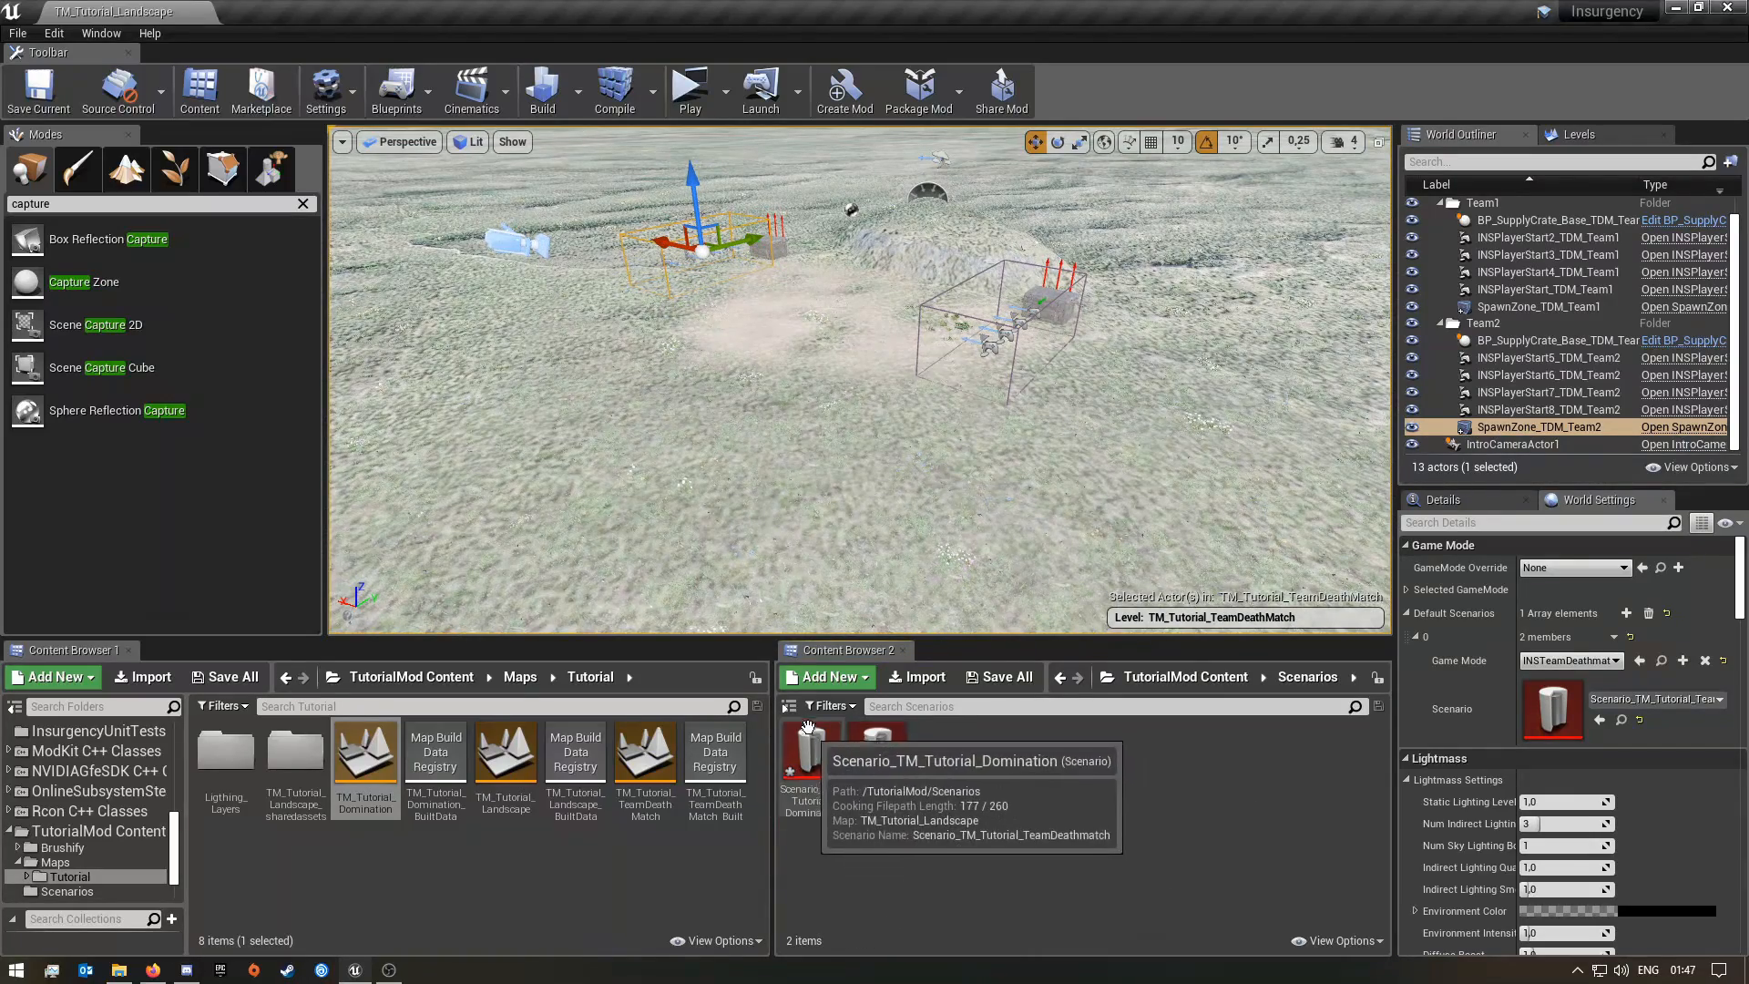
{"action": "left_click", "coordinate": [226, 676]}
{"action": "left_click", "coordinate": [1035, 659]}
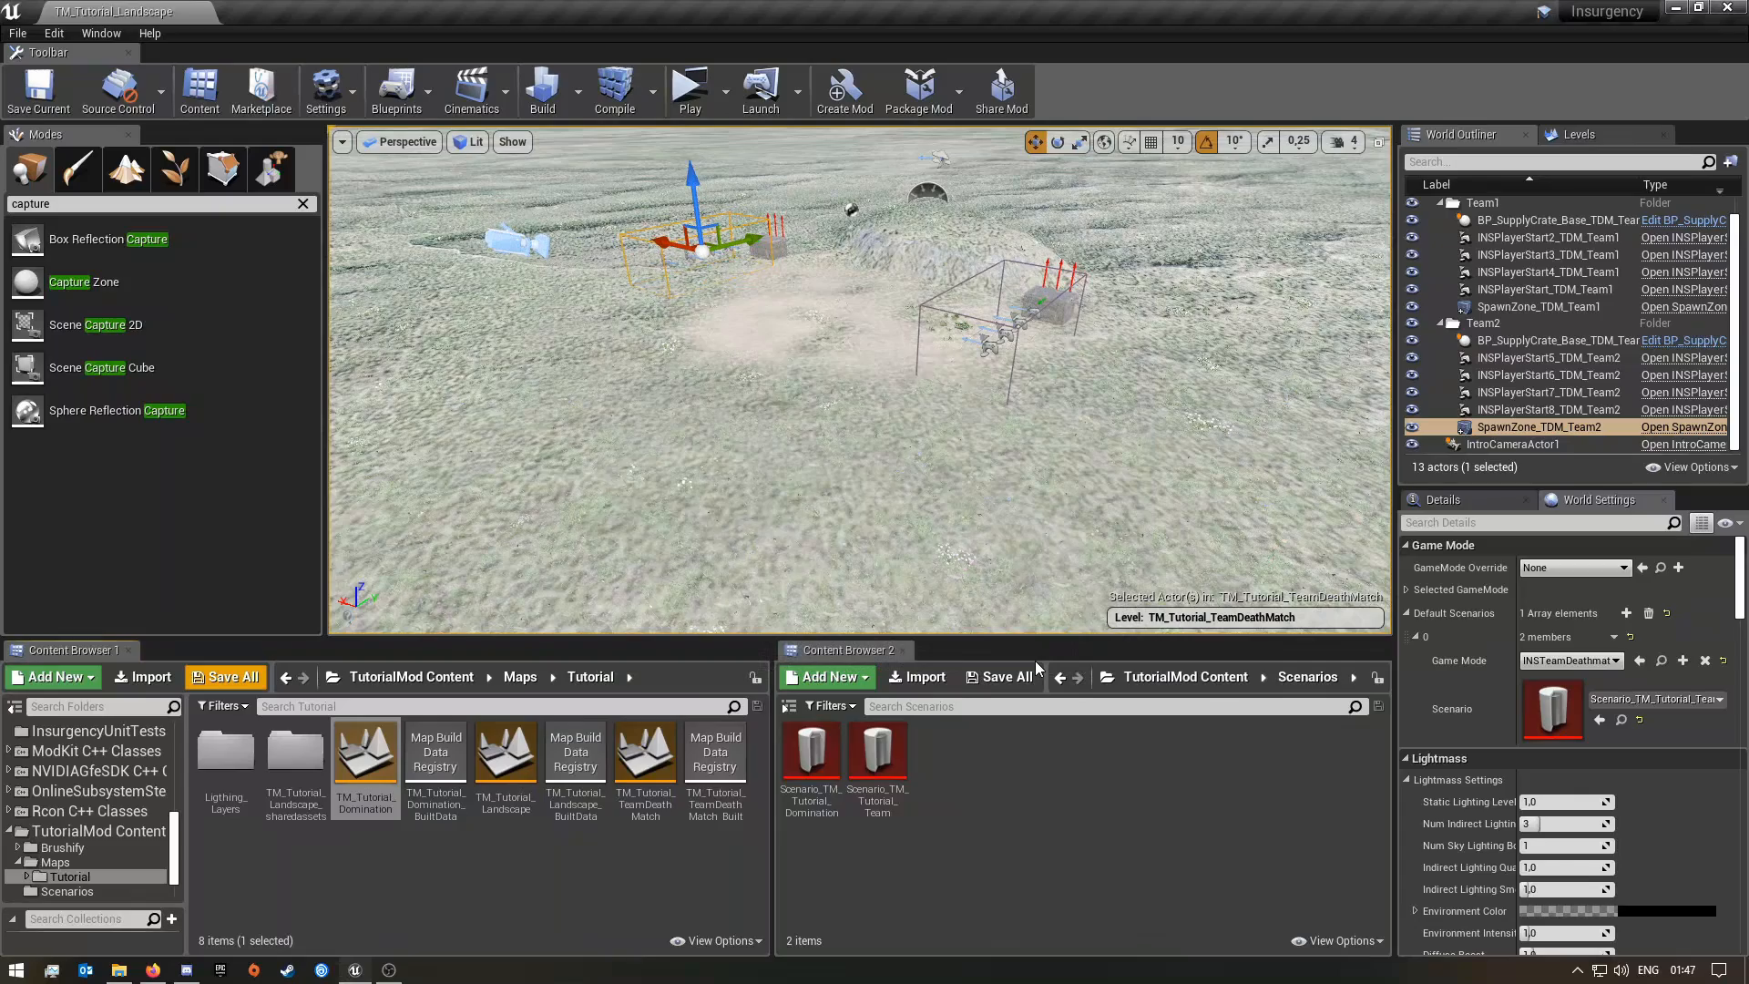
Open the Domination scenario asset and look through the actors available for its first neutral spawn zone
{"action": "double_click", "coordinate": [819, 764]}
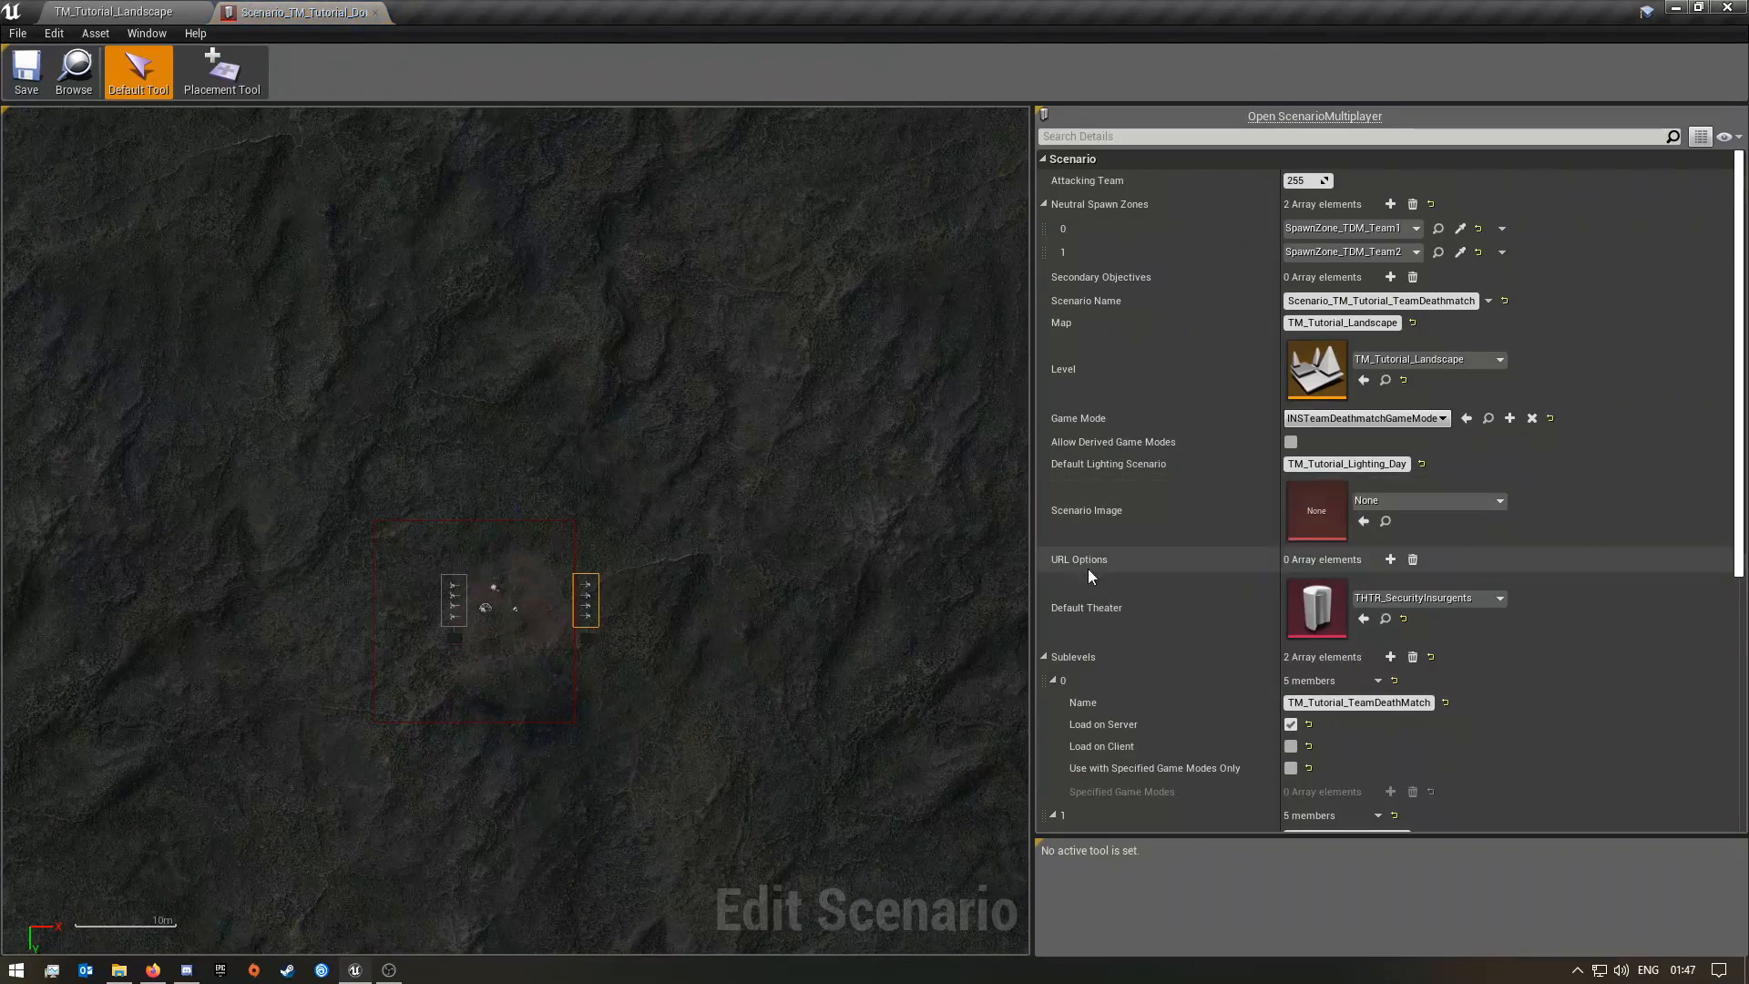
{"action": "scroll", "coordinate": [503, 651], "scroll_direction": "up", "scroll_amount": 3}
{"action": "right_click_drag", "start_coordinate": [503, 652], "coordinate": [276, 694]}
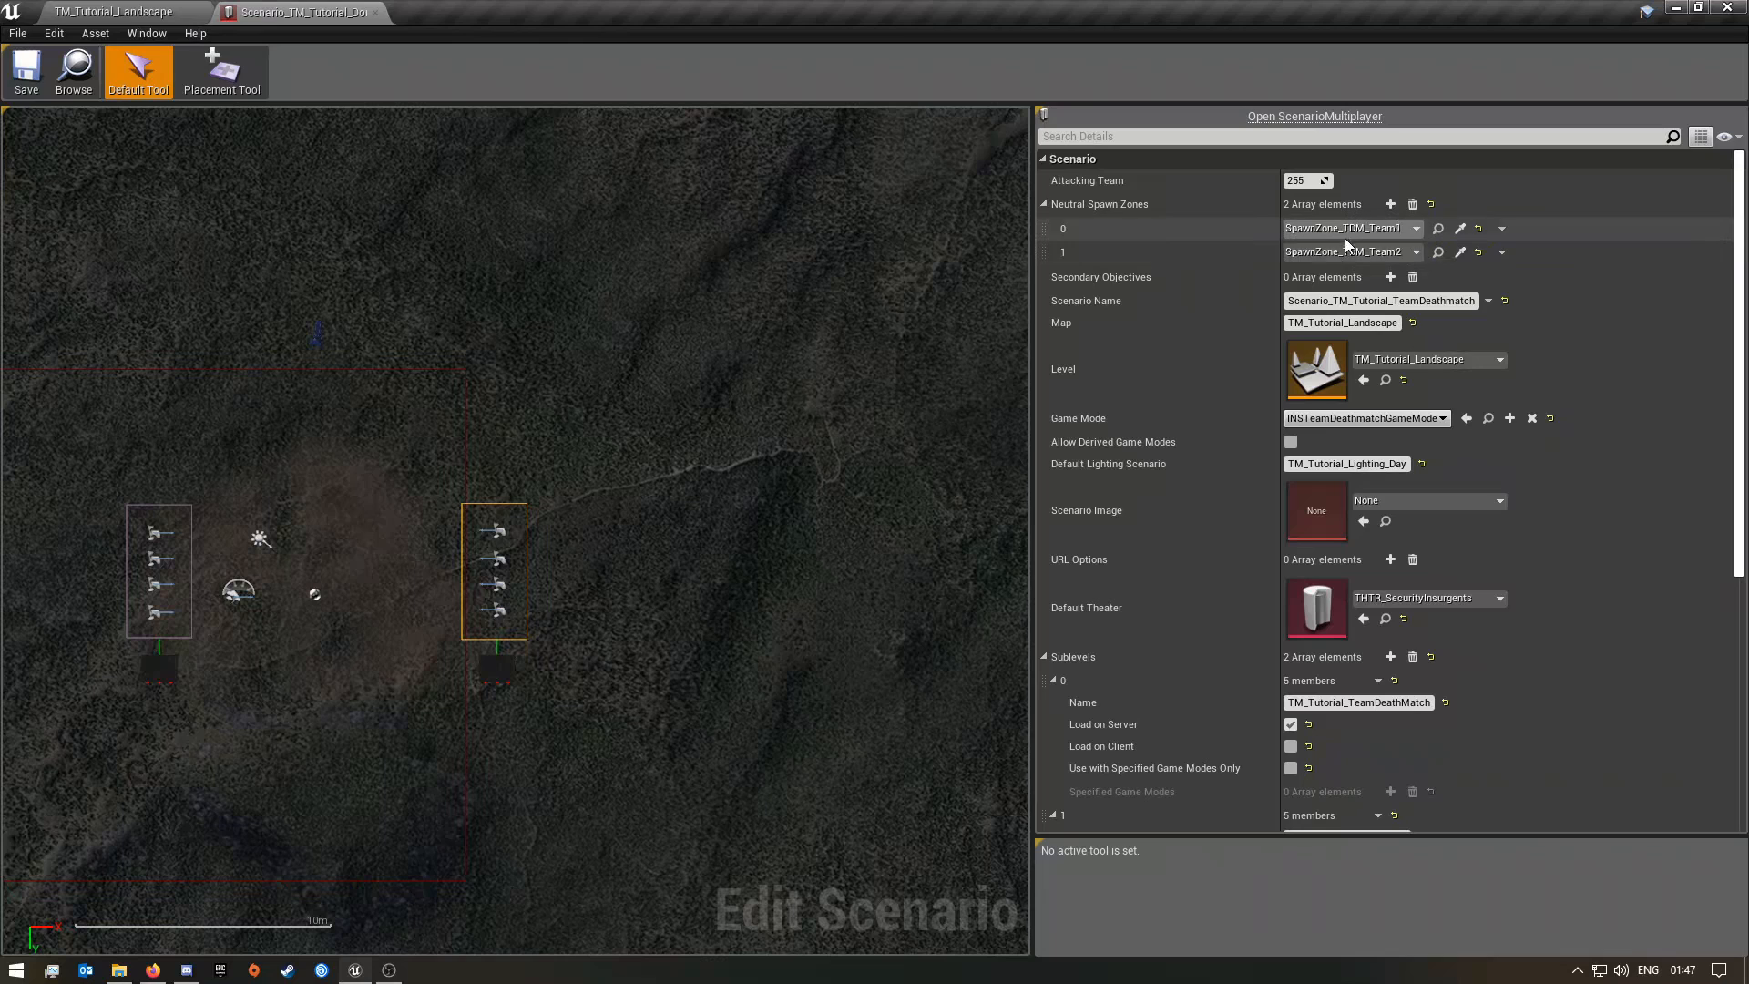
{"action": "left_click", "coordinate": [1374, 226]}
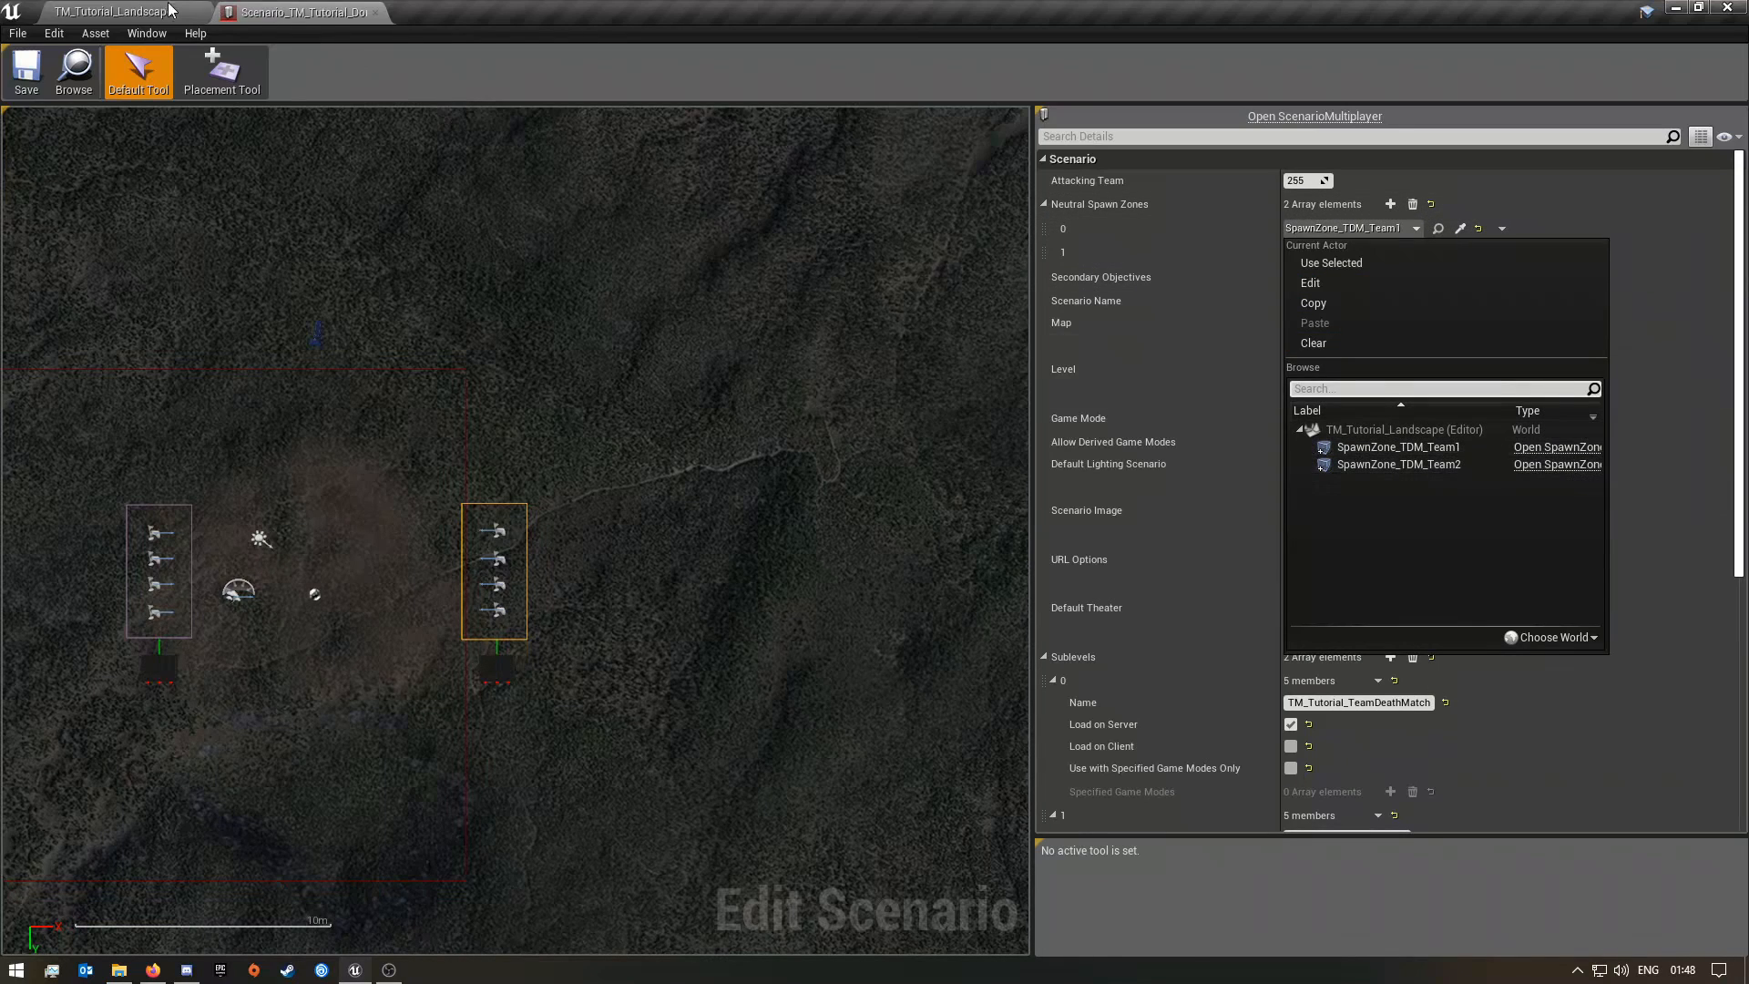
Show the TM_Tutorial_Domination level, make it the current level, and hide TM_Tutorial_TeamDeathMatch
{"action": "left_click", "coordinate": [92, 11]}
{"action": "left_click", "coordinate": [1606, 138]}
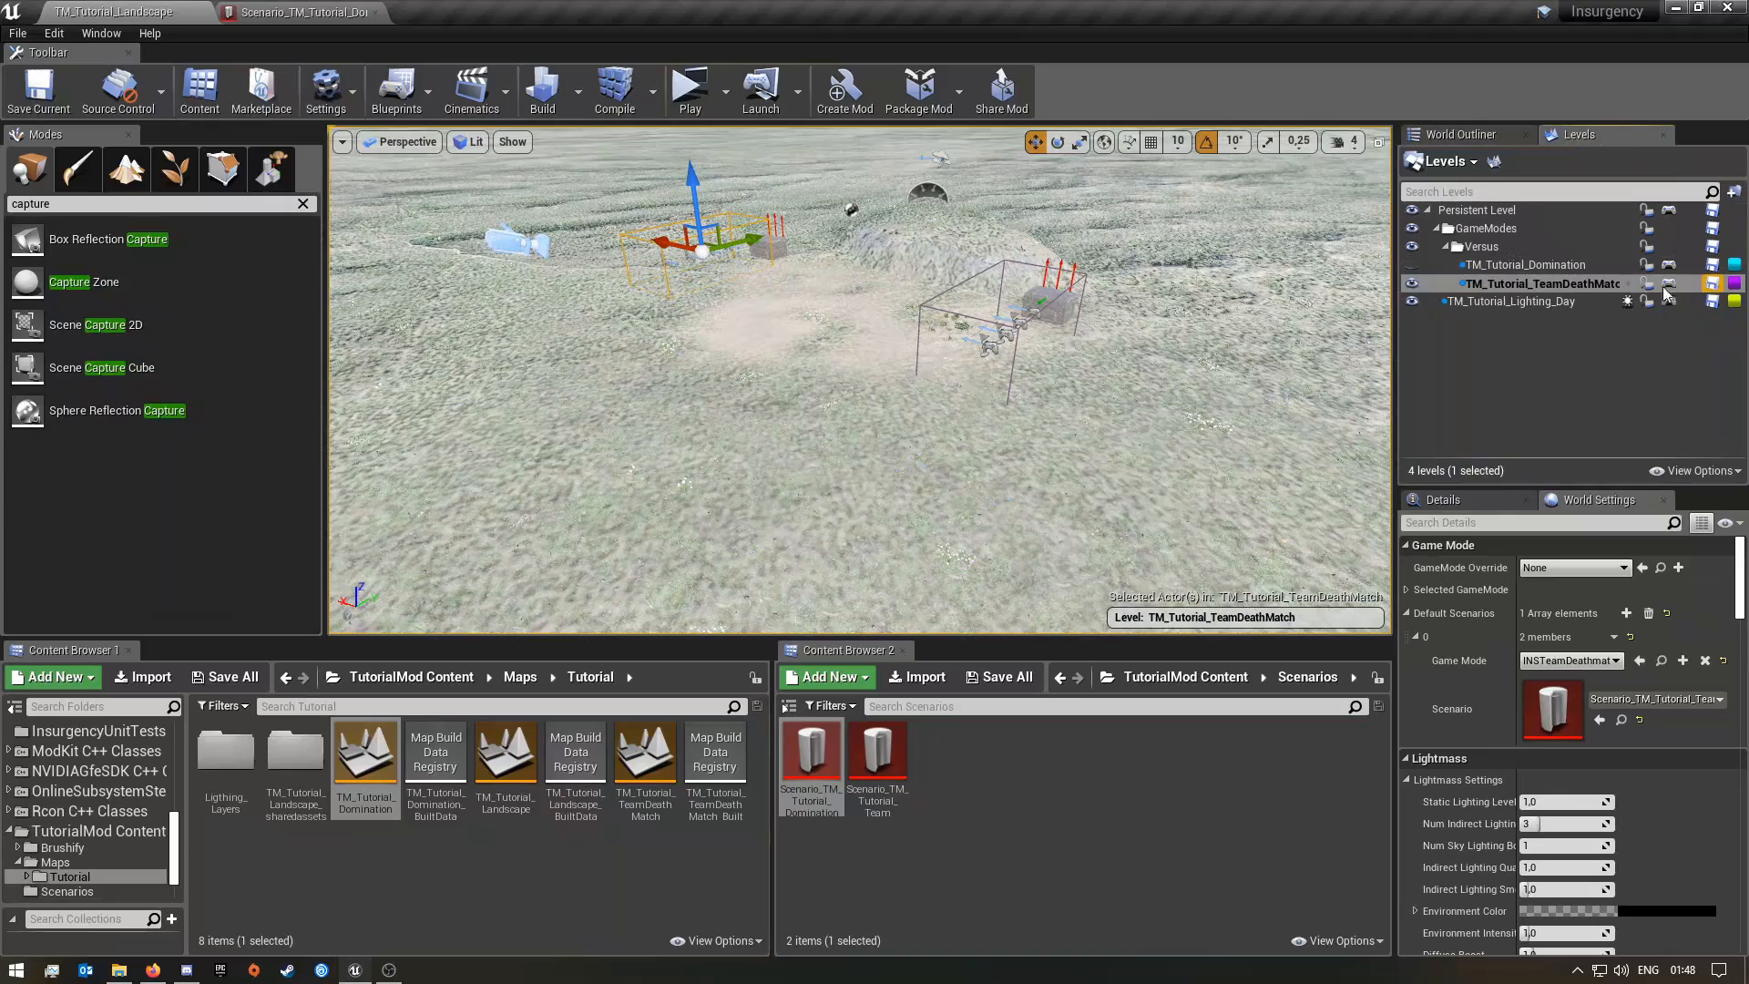
{"action": "left_click", "coordinate": [1413, 265]}
{"action": "double_click", "coordinate": [1541, 264]}
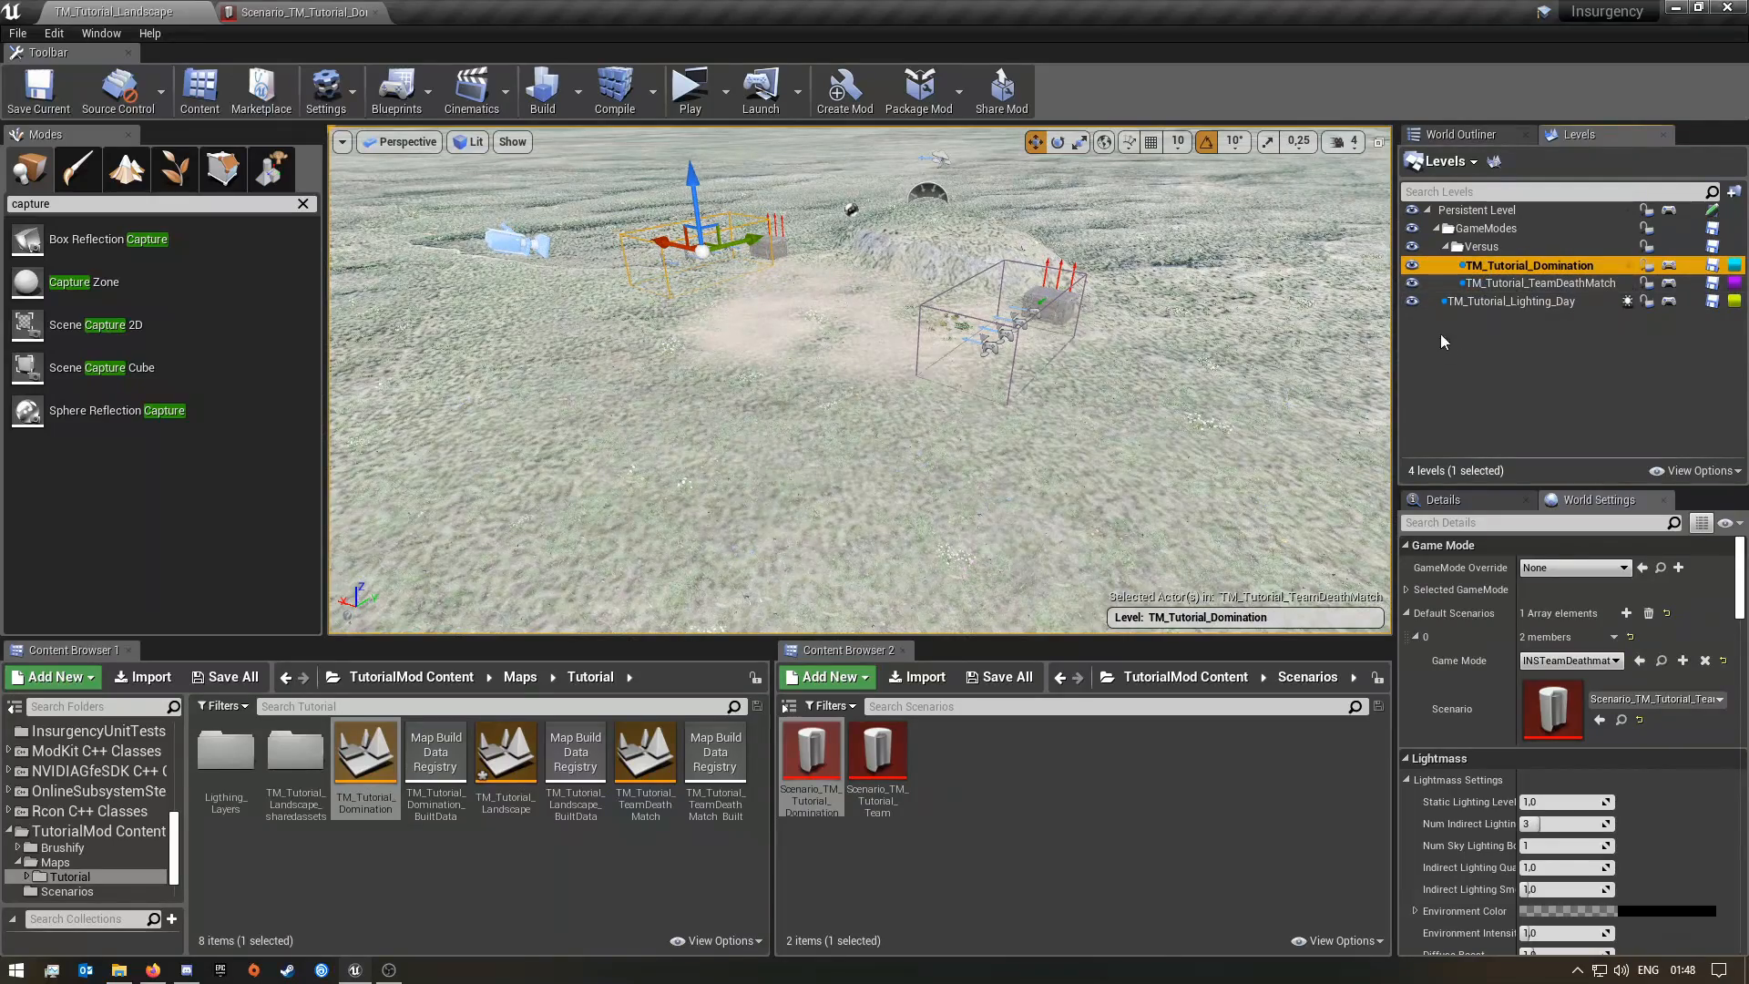
{"action": "left_click", "coordinate": [1412, 283]}
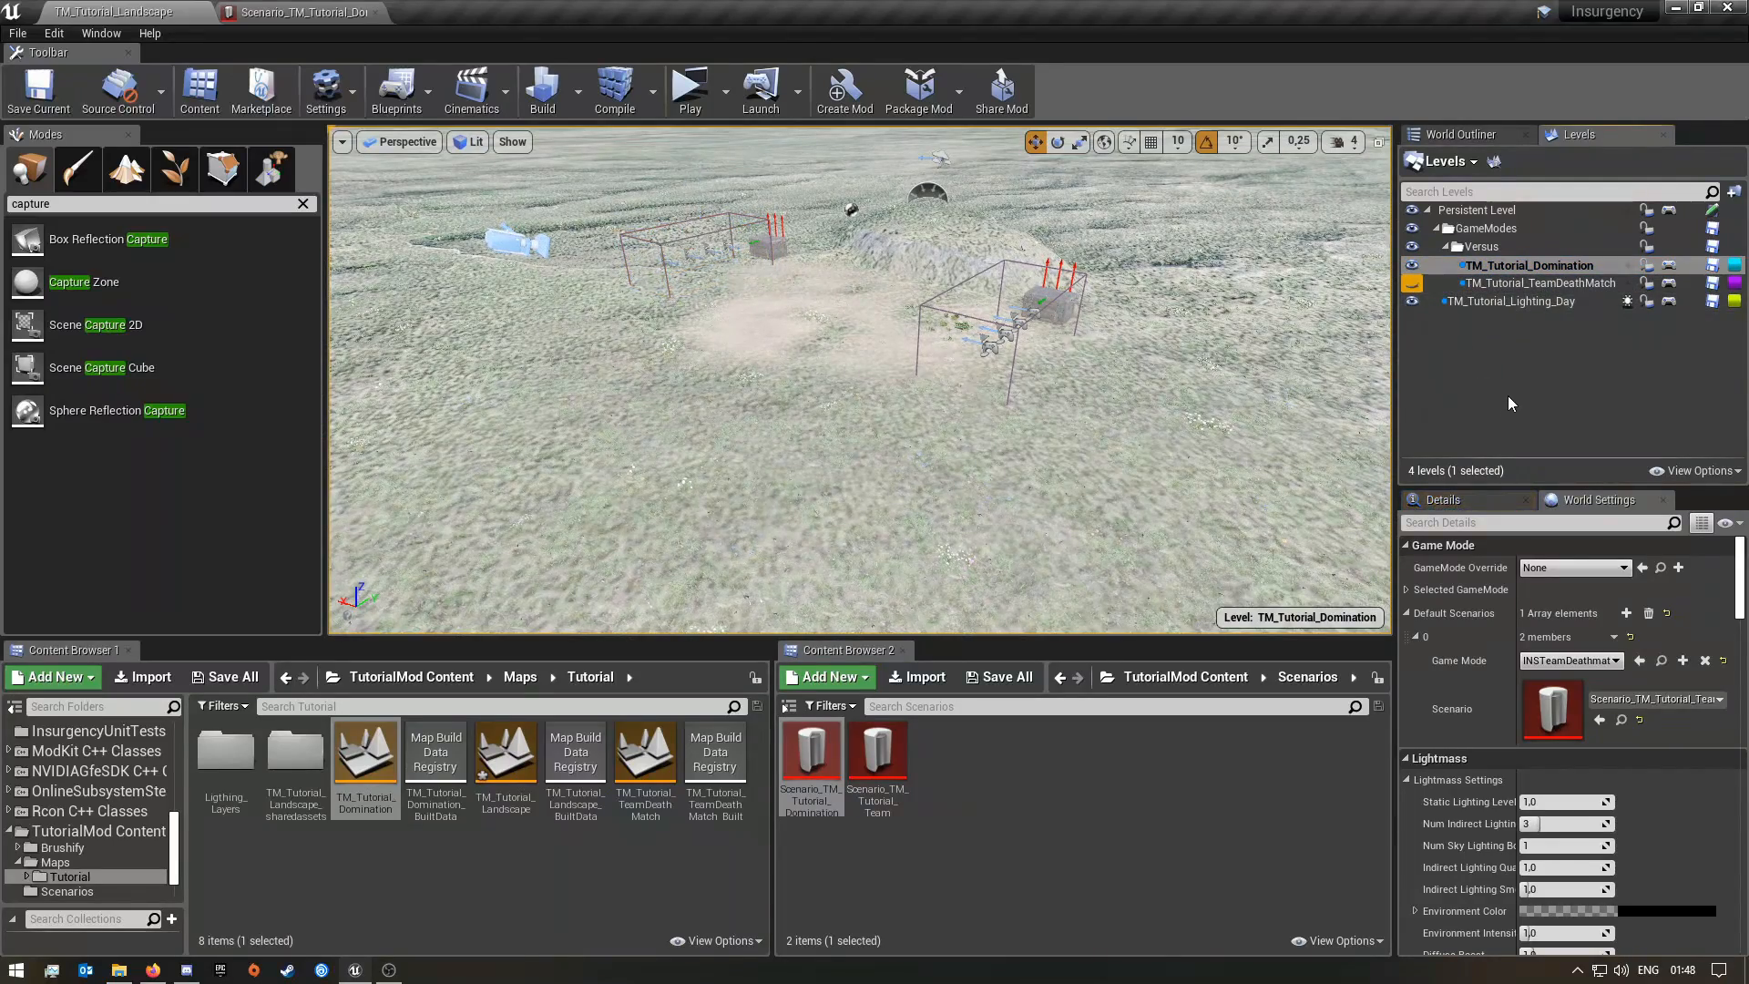
Set the Domination scenario's neutral spawn zones 0 and 1 to SpawnZone_DOM_Team1 and SpawnZone_DOM_Team2
{"action": "left_click", "coordinate": [296, 12]}
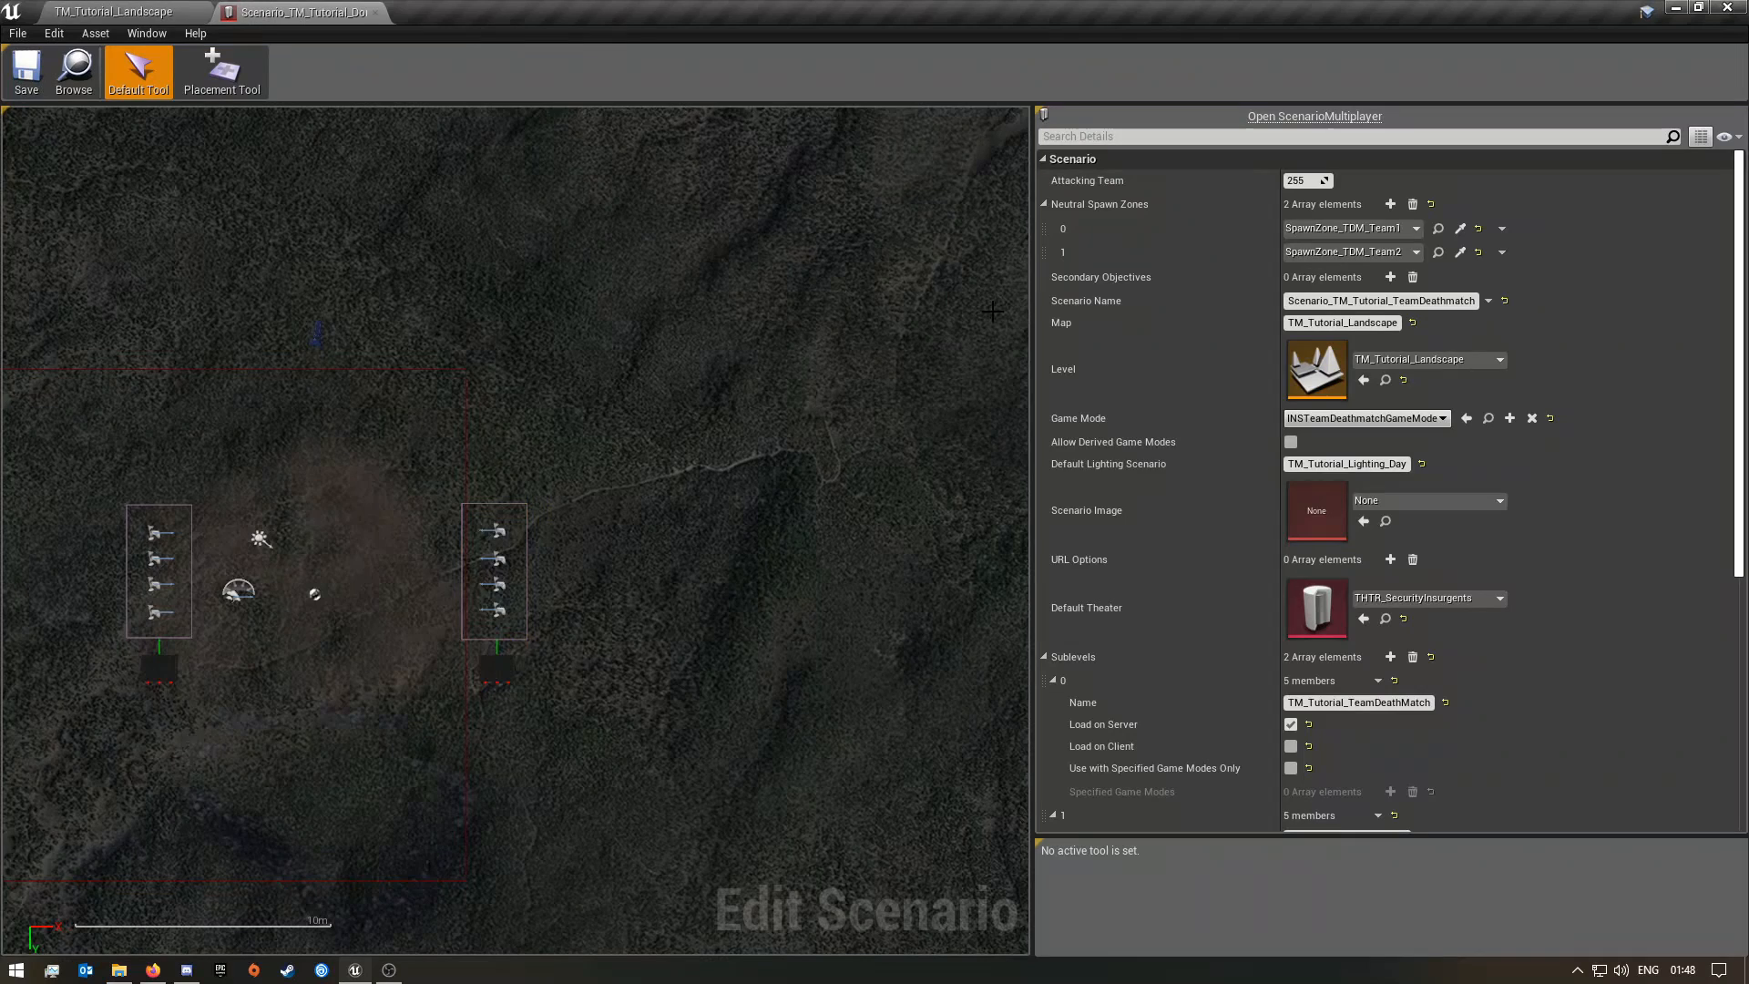
{"action": "left_click", "coordinate": [1370, 228]}
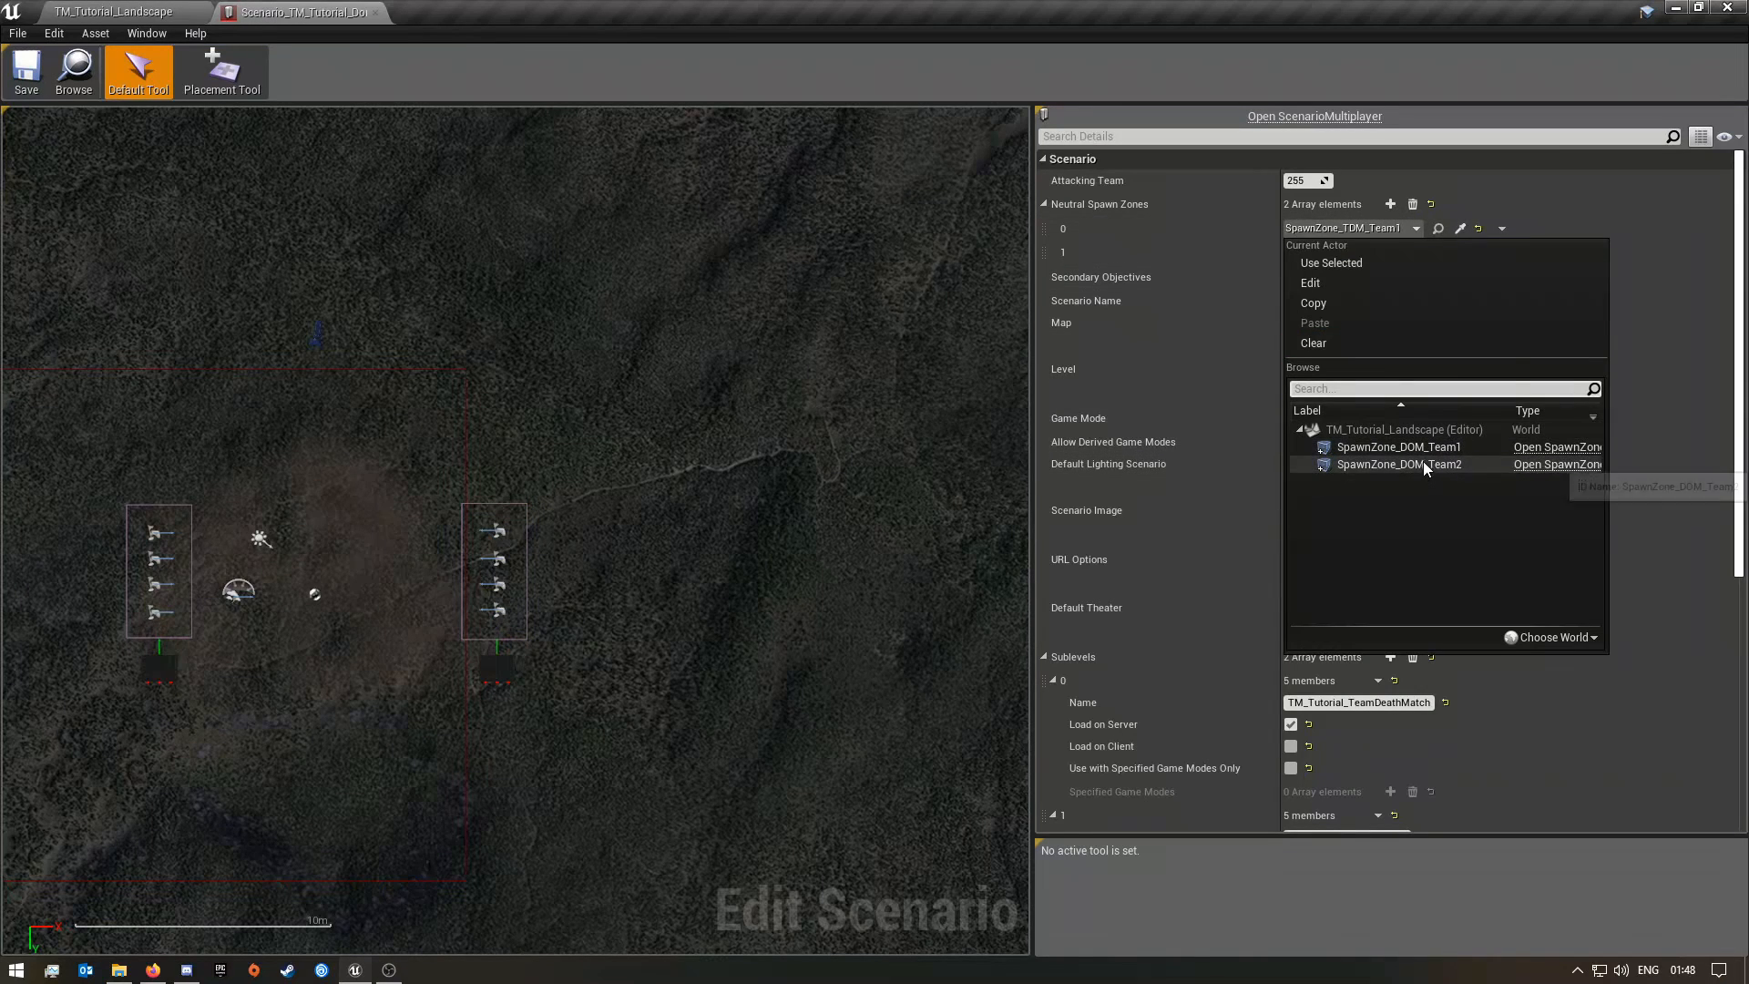
{"action": "left_click", "coordinate": [1421, 447]}
{"action": "left_click", "coordinate": [1348, 252]}
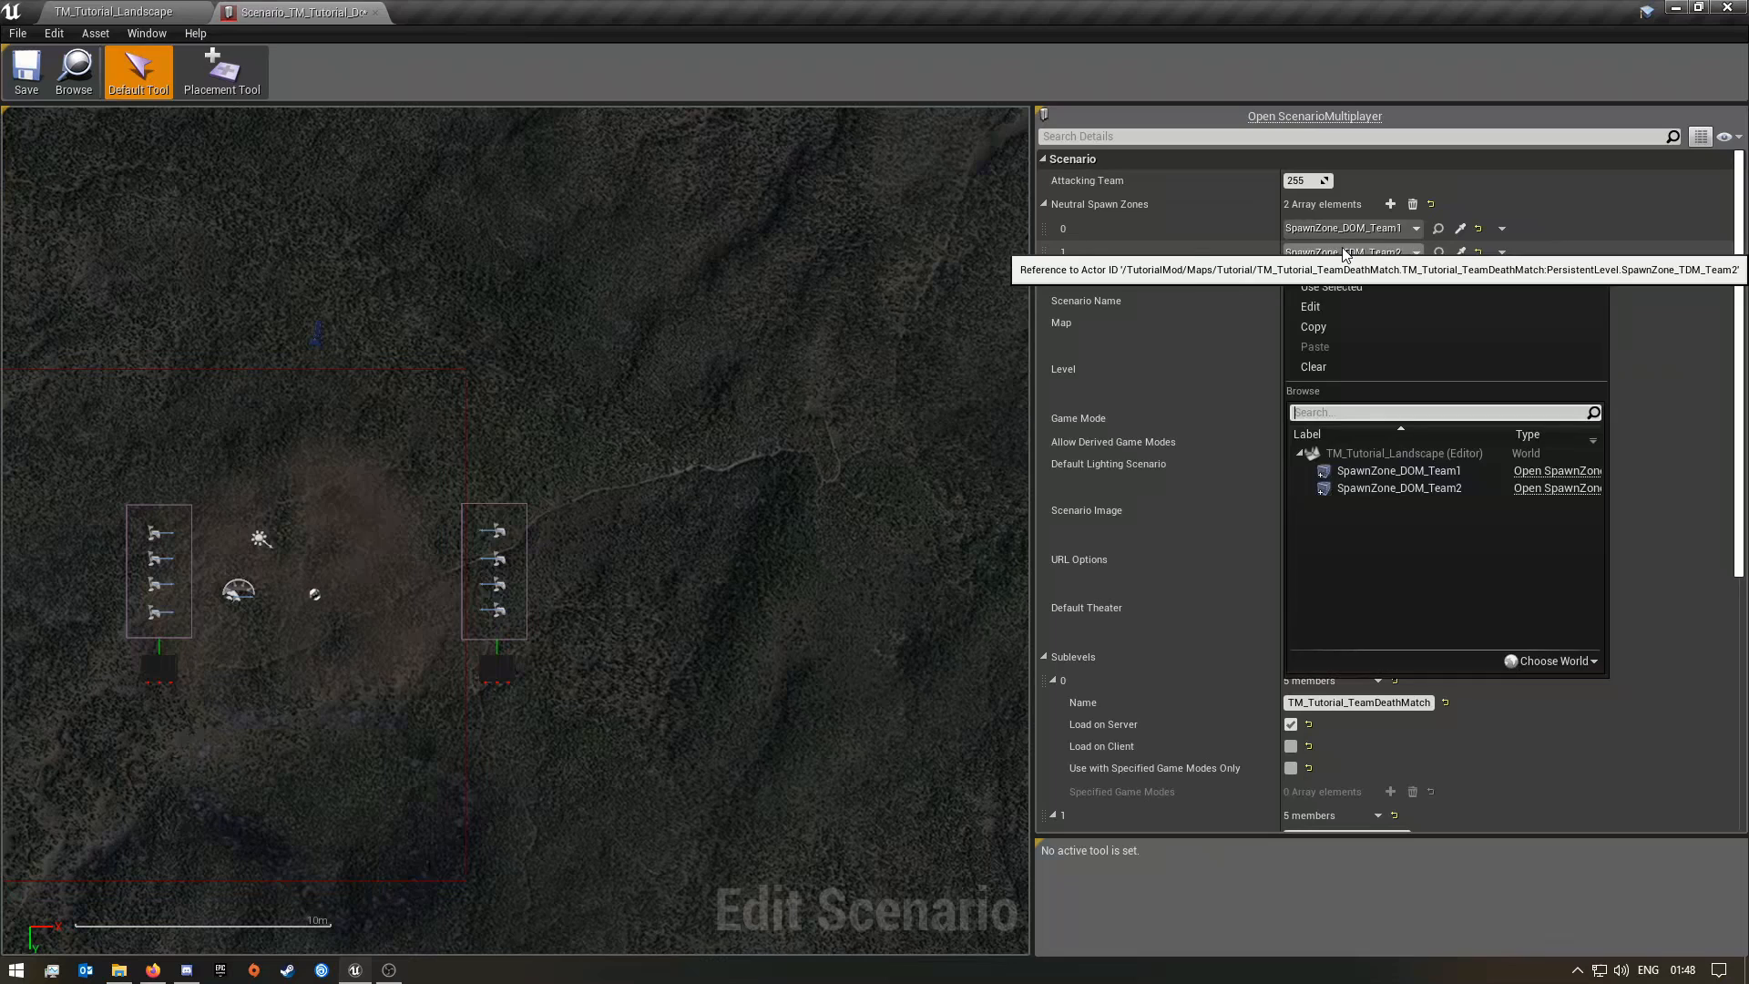
{"action": "left_click", "coordinate": [1457, 489]}
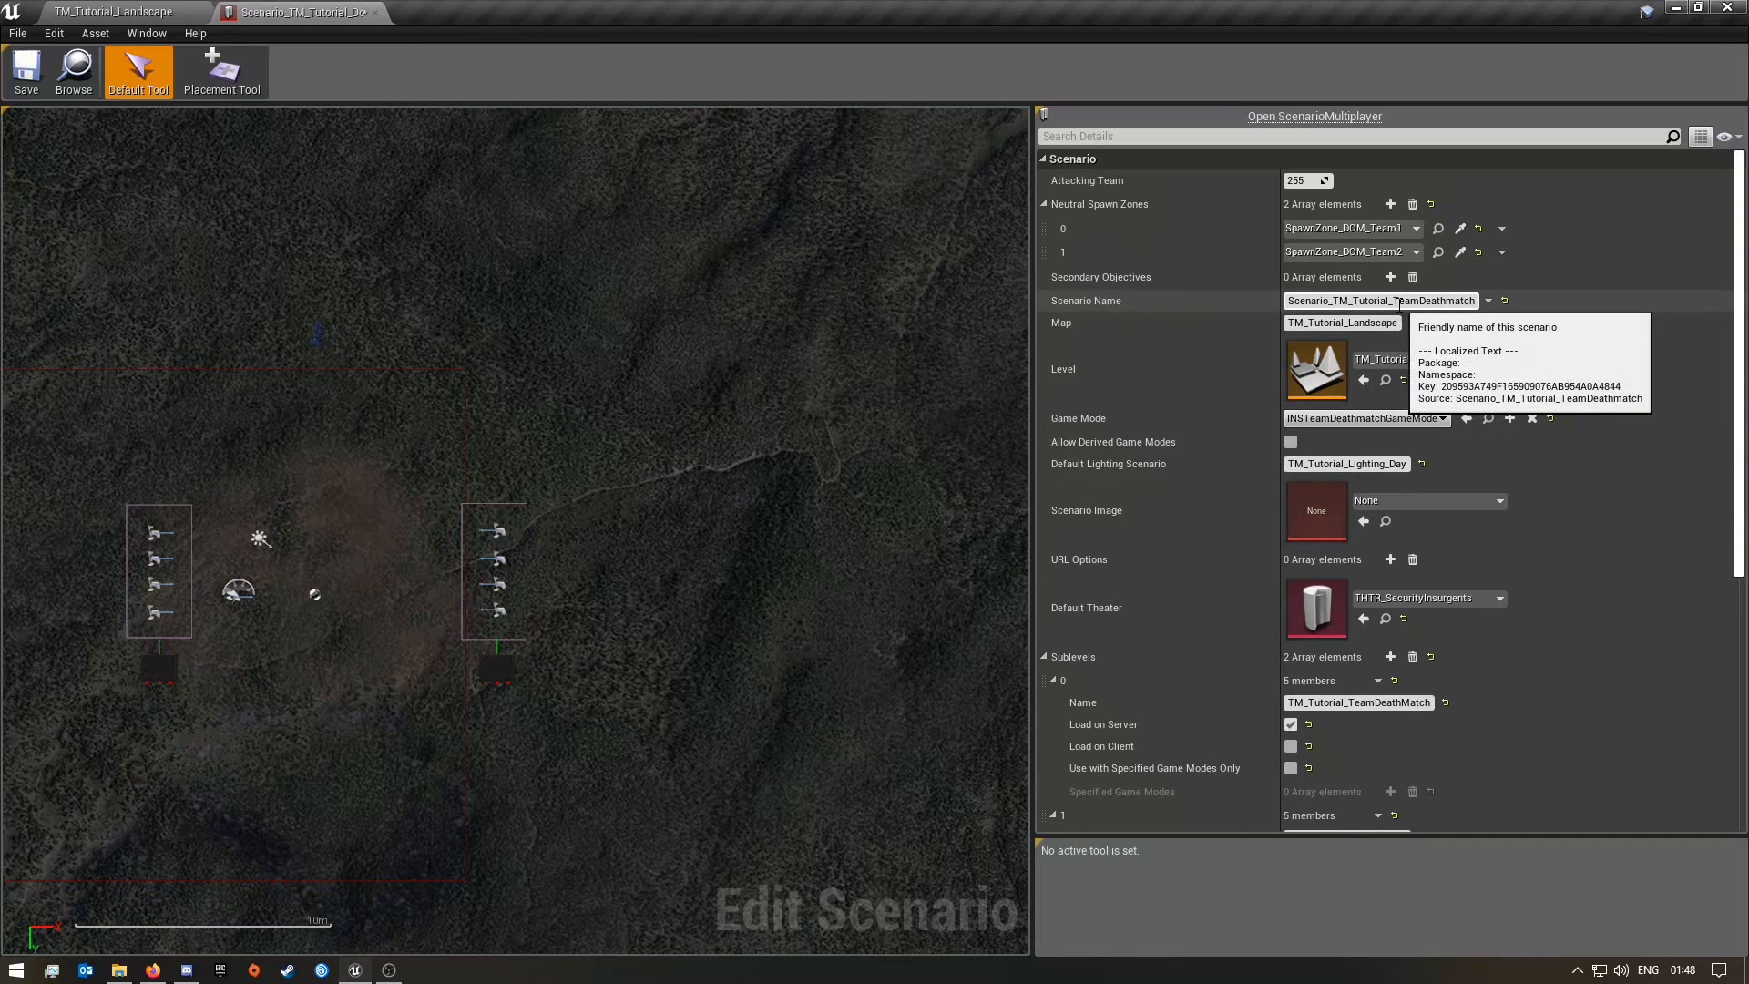
Change the scenario name to Scenario_TM_Tutorial_Domination and set its game mode to DominationGameMode
{"action": "left_click_drag", "start_coordinate": [1393, 301], "coordinate": [1494, 307]}
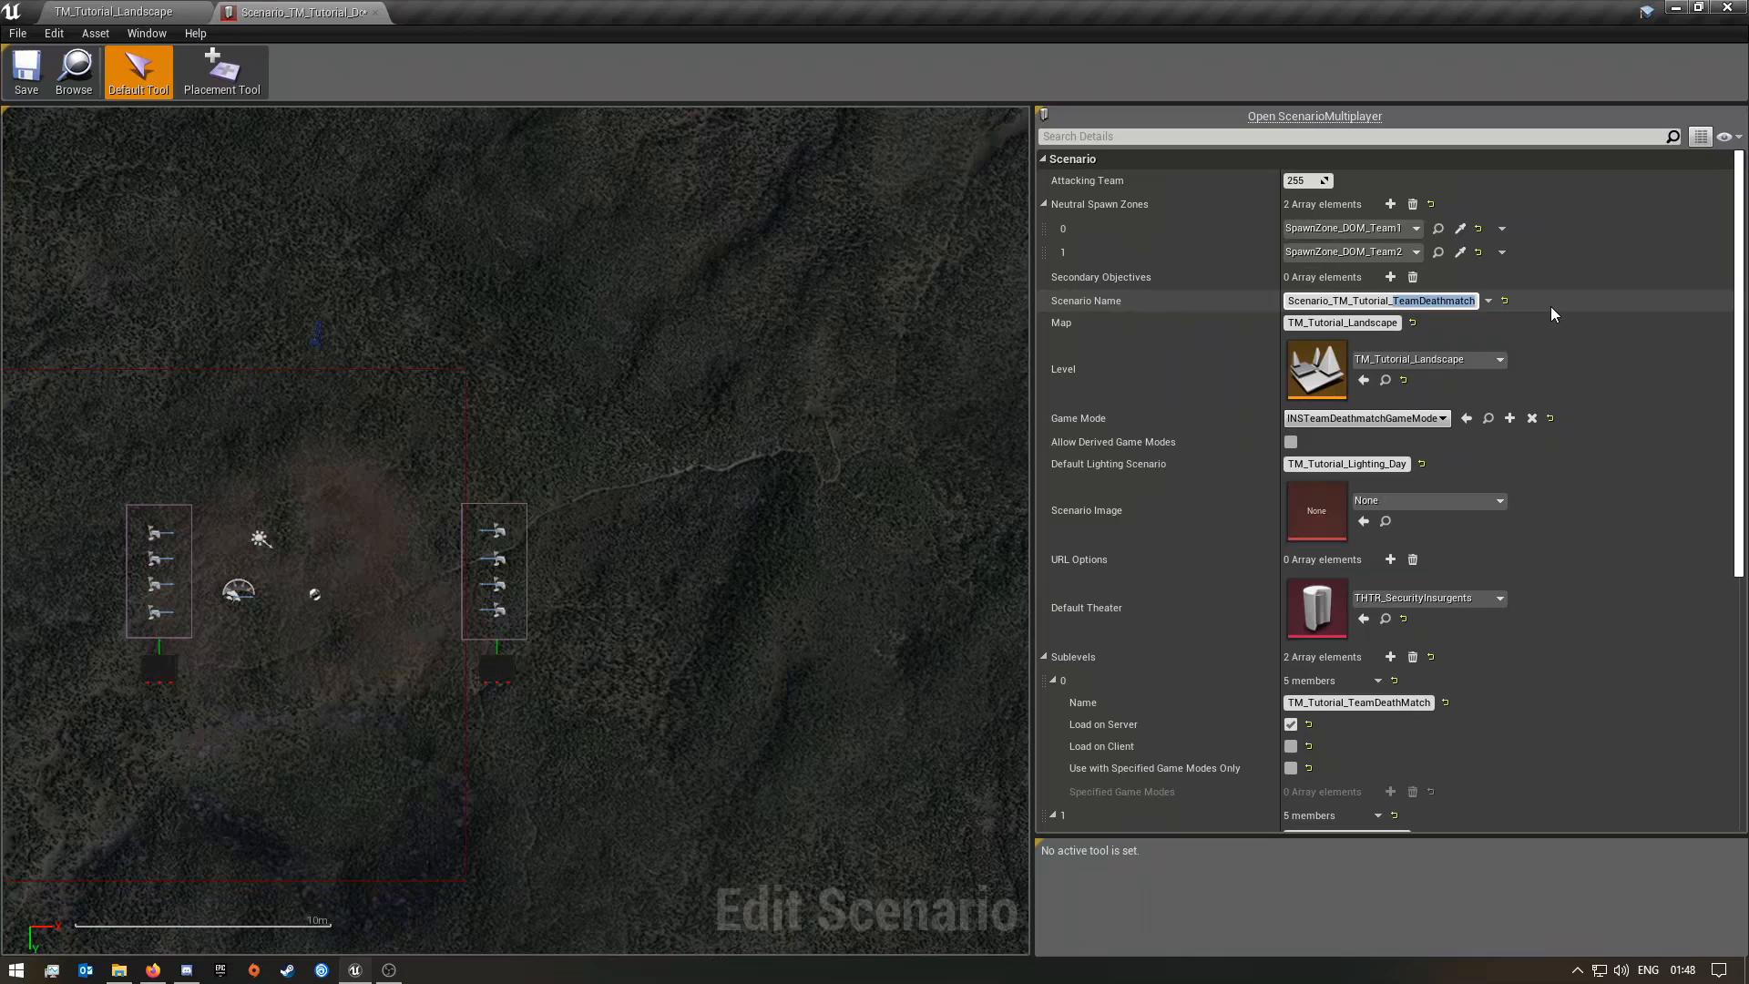
{"action": "type", "text": "Domination"}
{"action": "left_click_drag", "start_coordinate": [1450, 305], "coordinate": [1393, 304]}
{"action": "key", "text": "ctrl+c"}
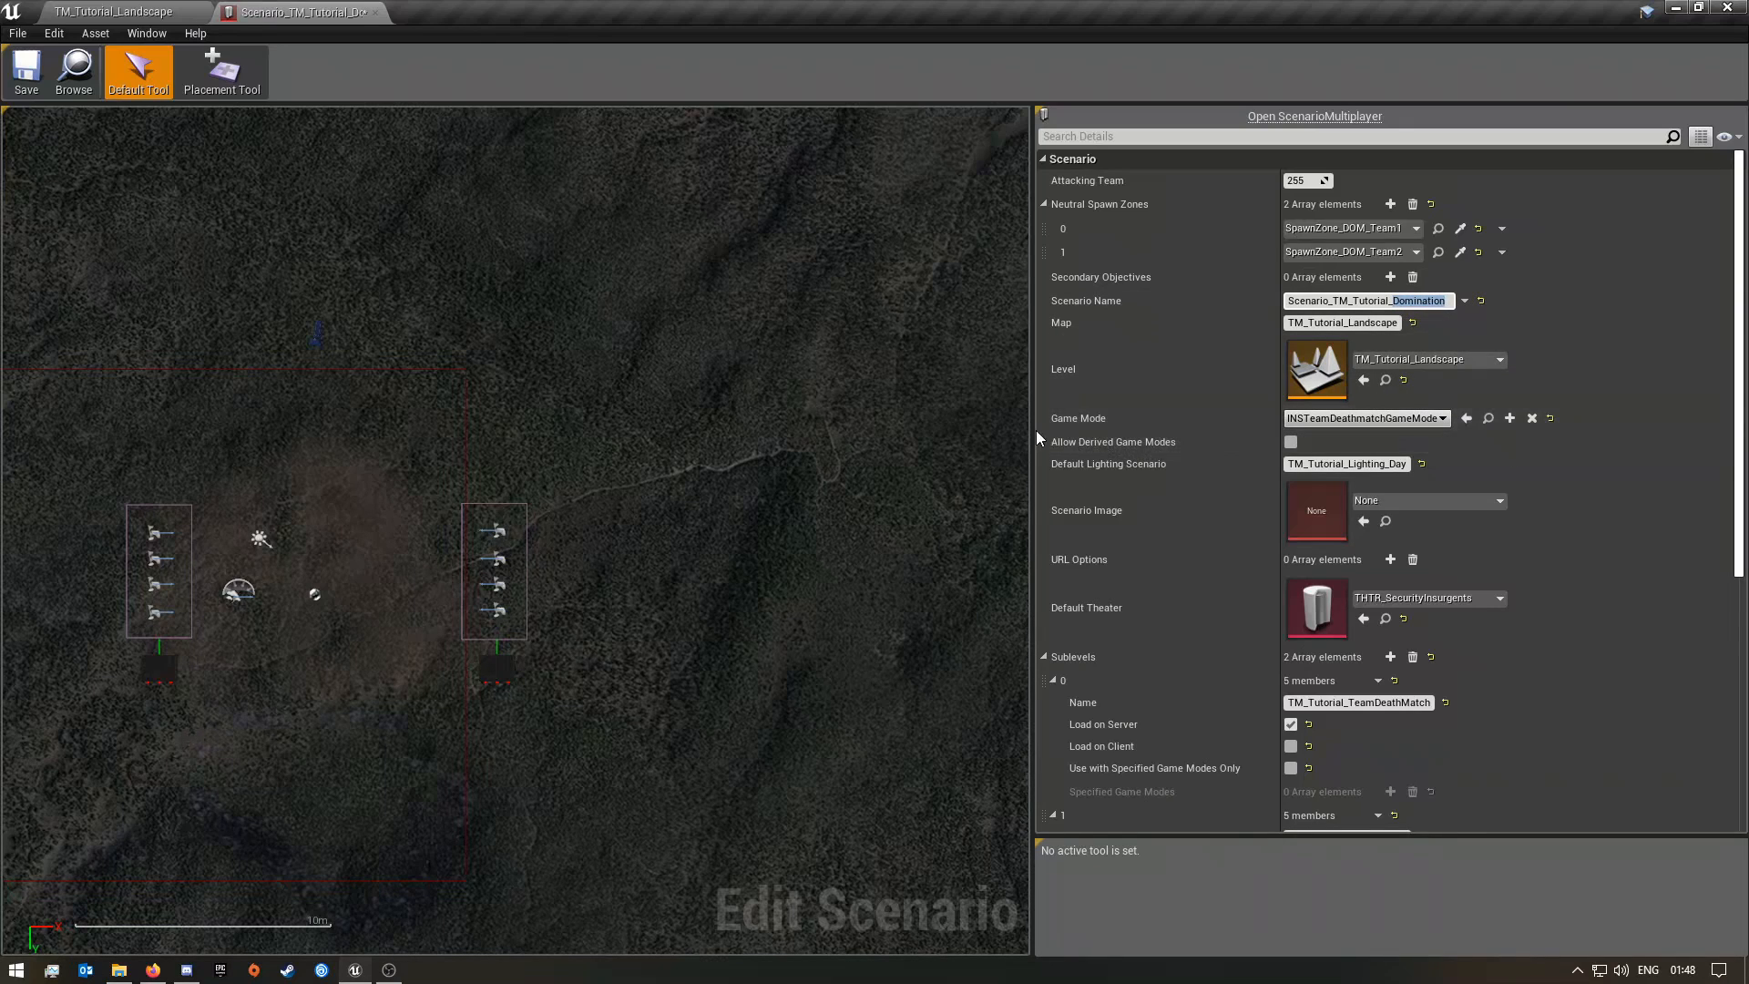
{"action": "left_click", "coordinate": [1367, 418]}
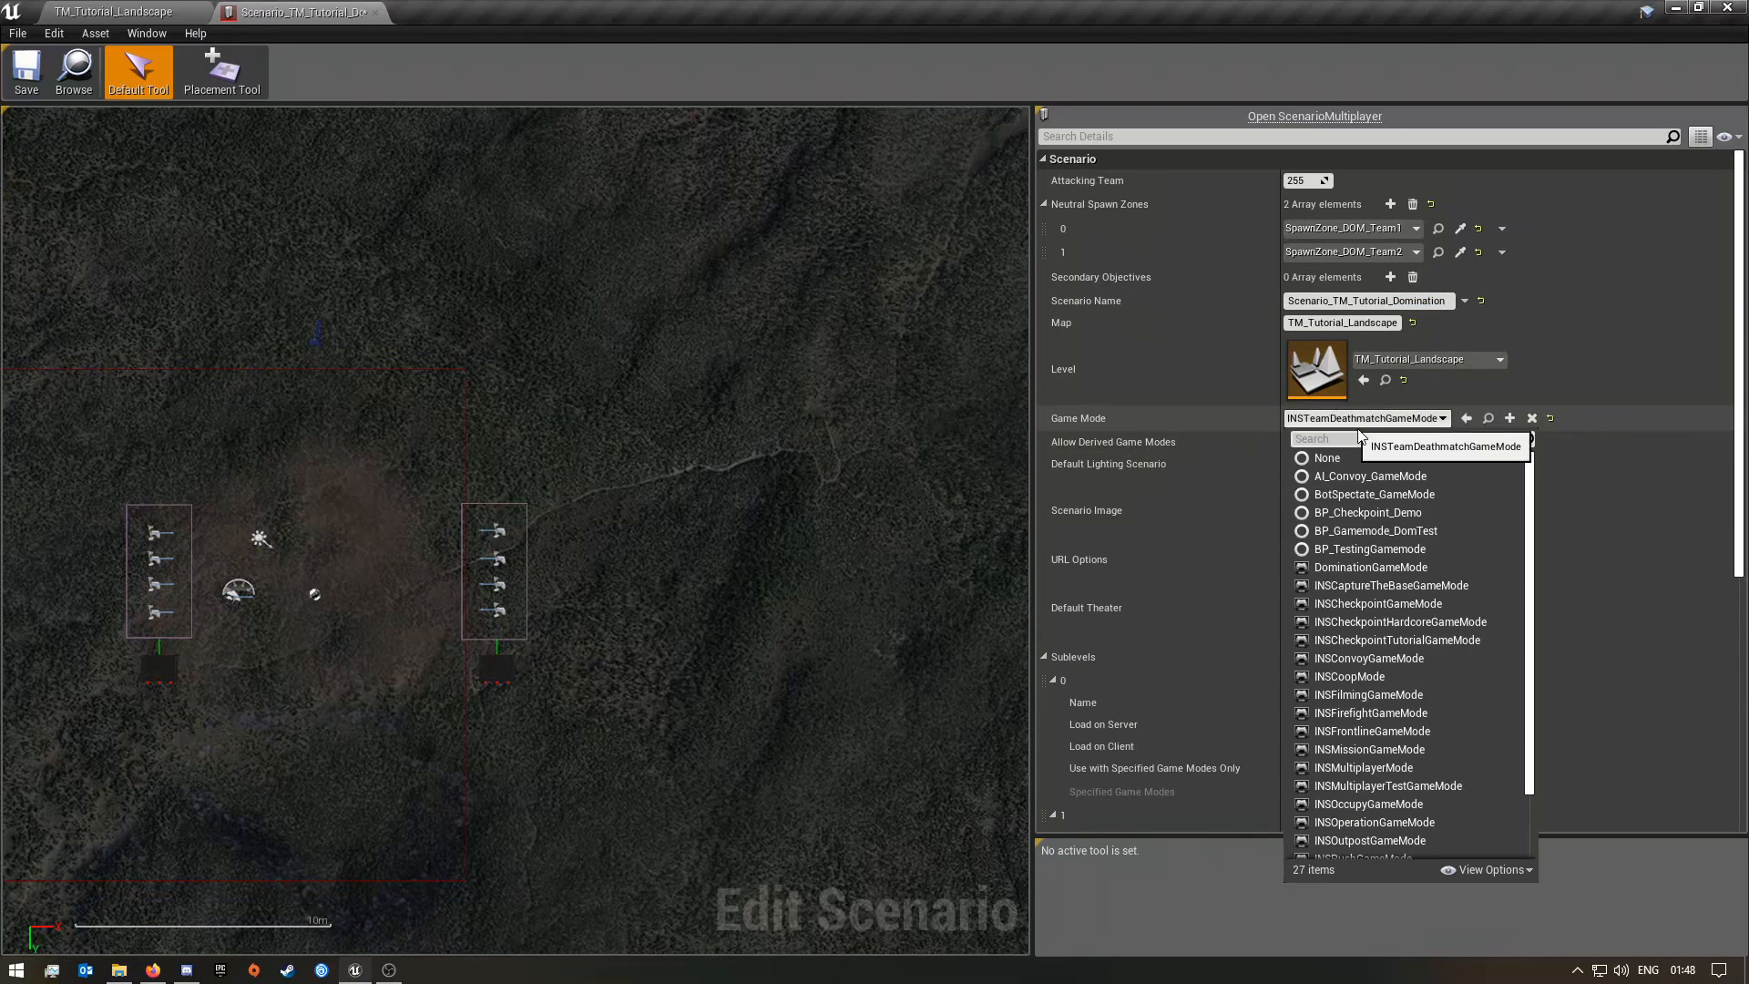
{"action": "left_click", "coordinate": [1375, 568]}
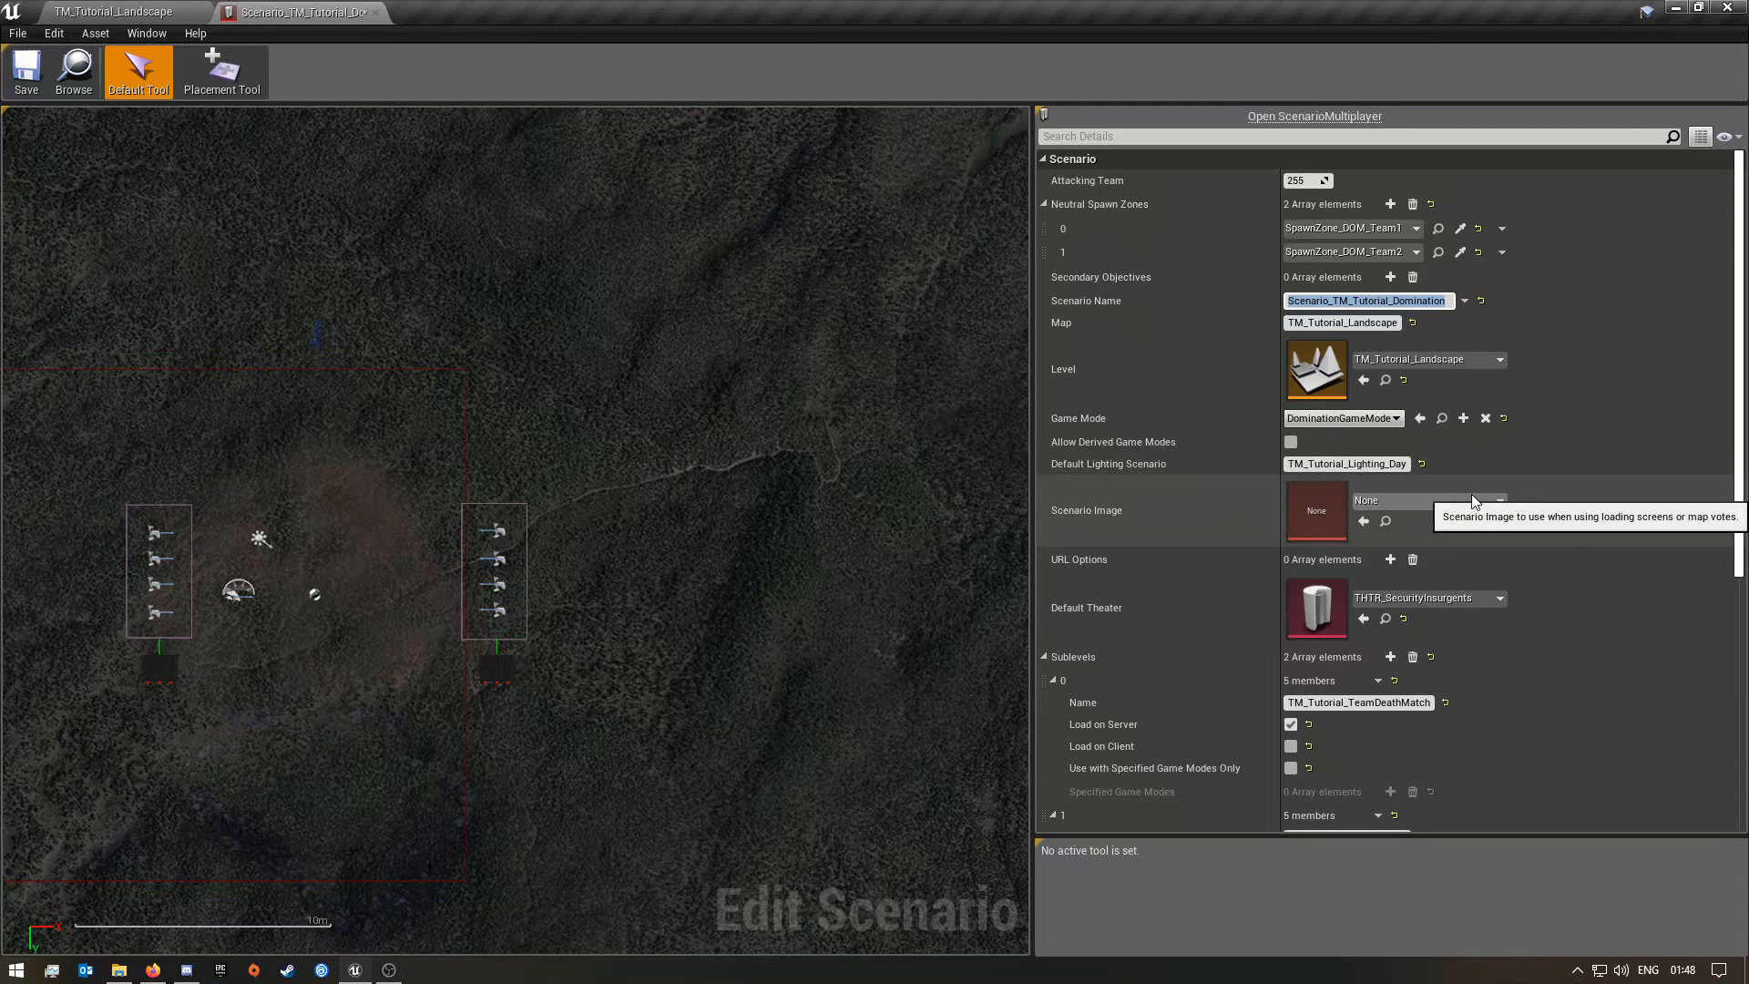
Set the name of sublevel 0 to TM_Tutorial_Domination and check it against the Domination level asset's name
{"action": "scroll", "coordinate": [1473, 494], "scroll_direction": "down", "scroll_amount": 5}
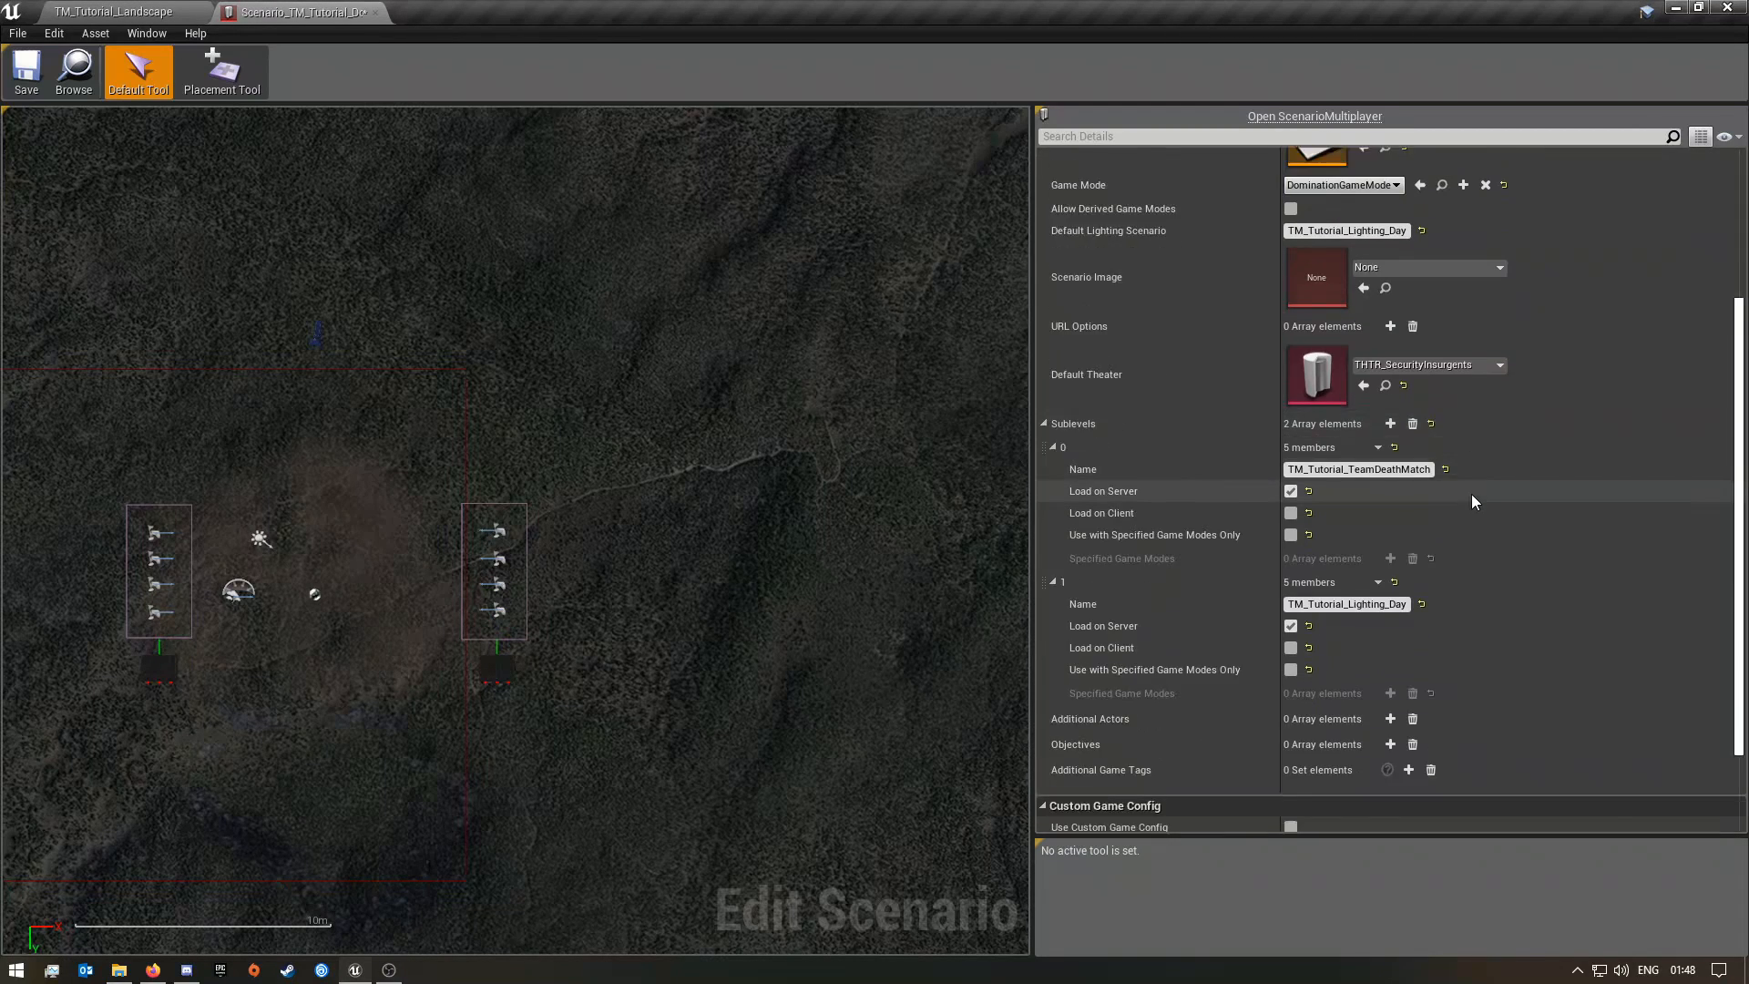
{"action": "scroll", "coordinate": [1473, 494], "scroll_direction": "down", "scroll_amount": 1}
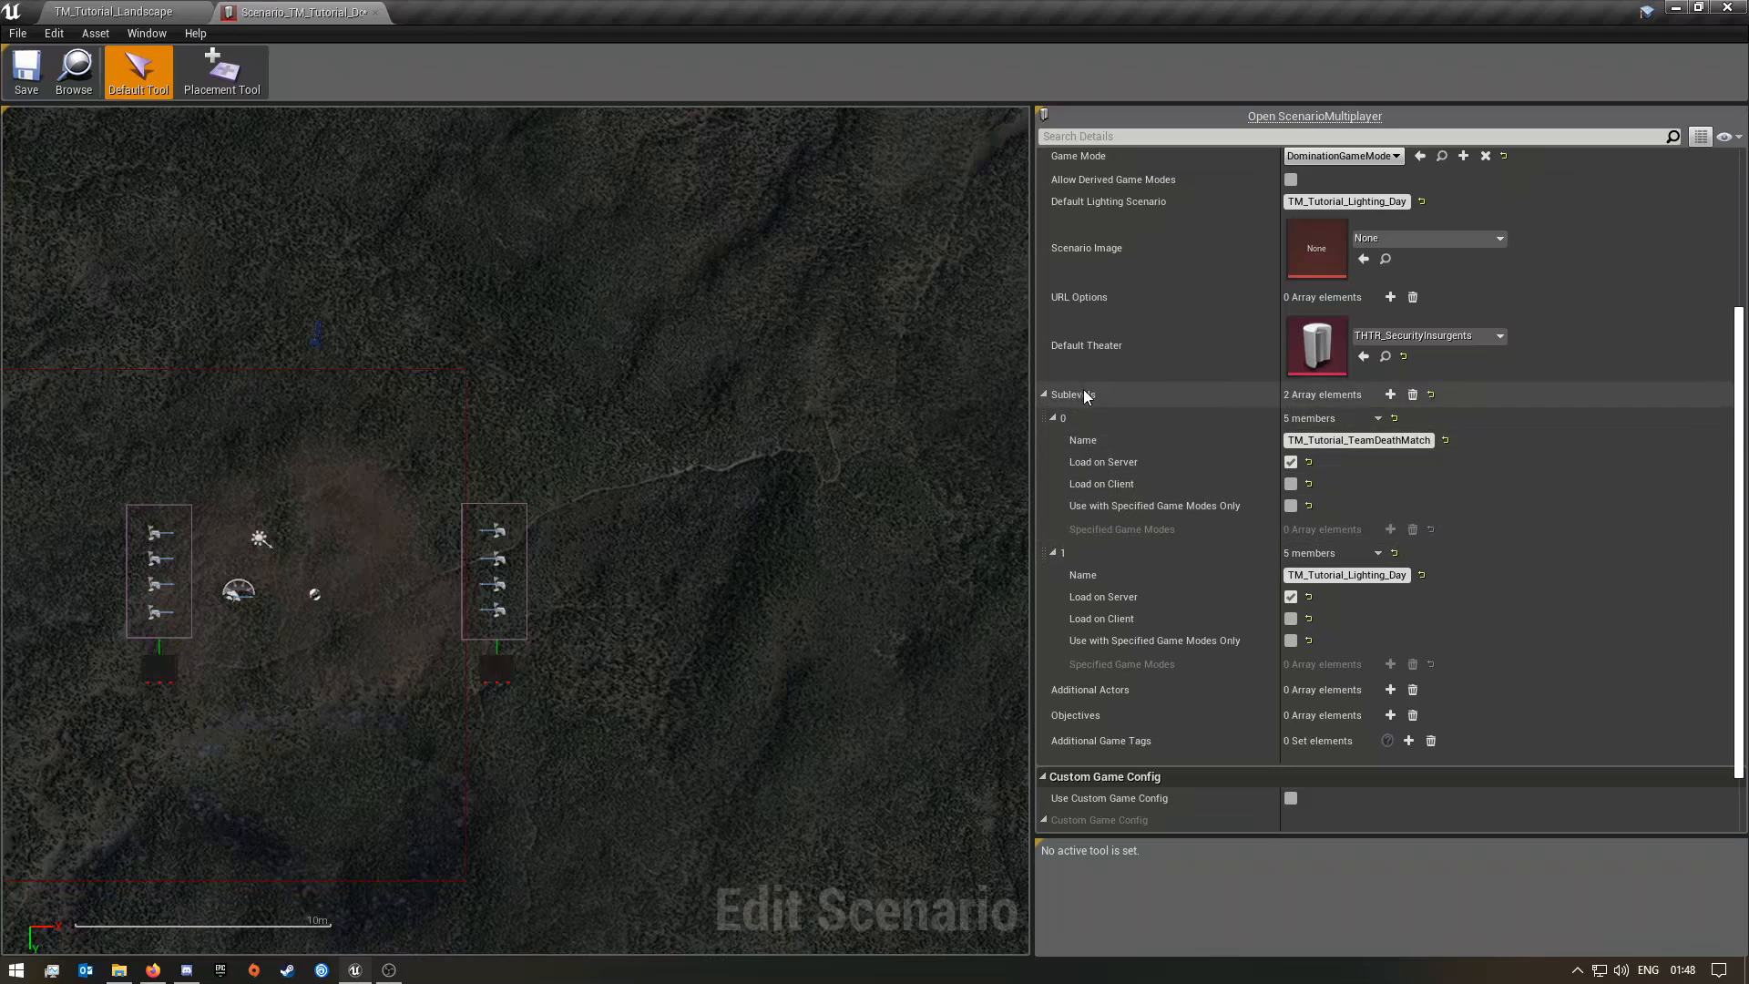
{"action": "left_click", "coordinate": [1336, 443]}
{"action": "left_click_drag", "start_coordinate": [1349, 440], "coordinate": [1457, 439]}
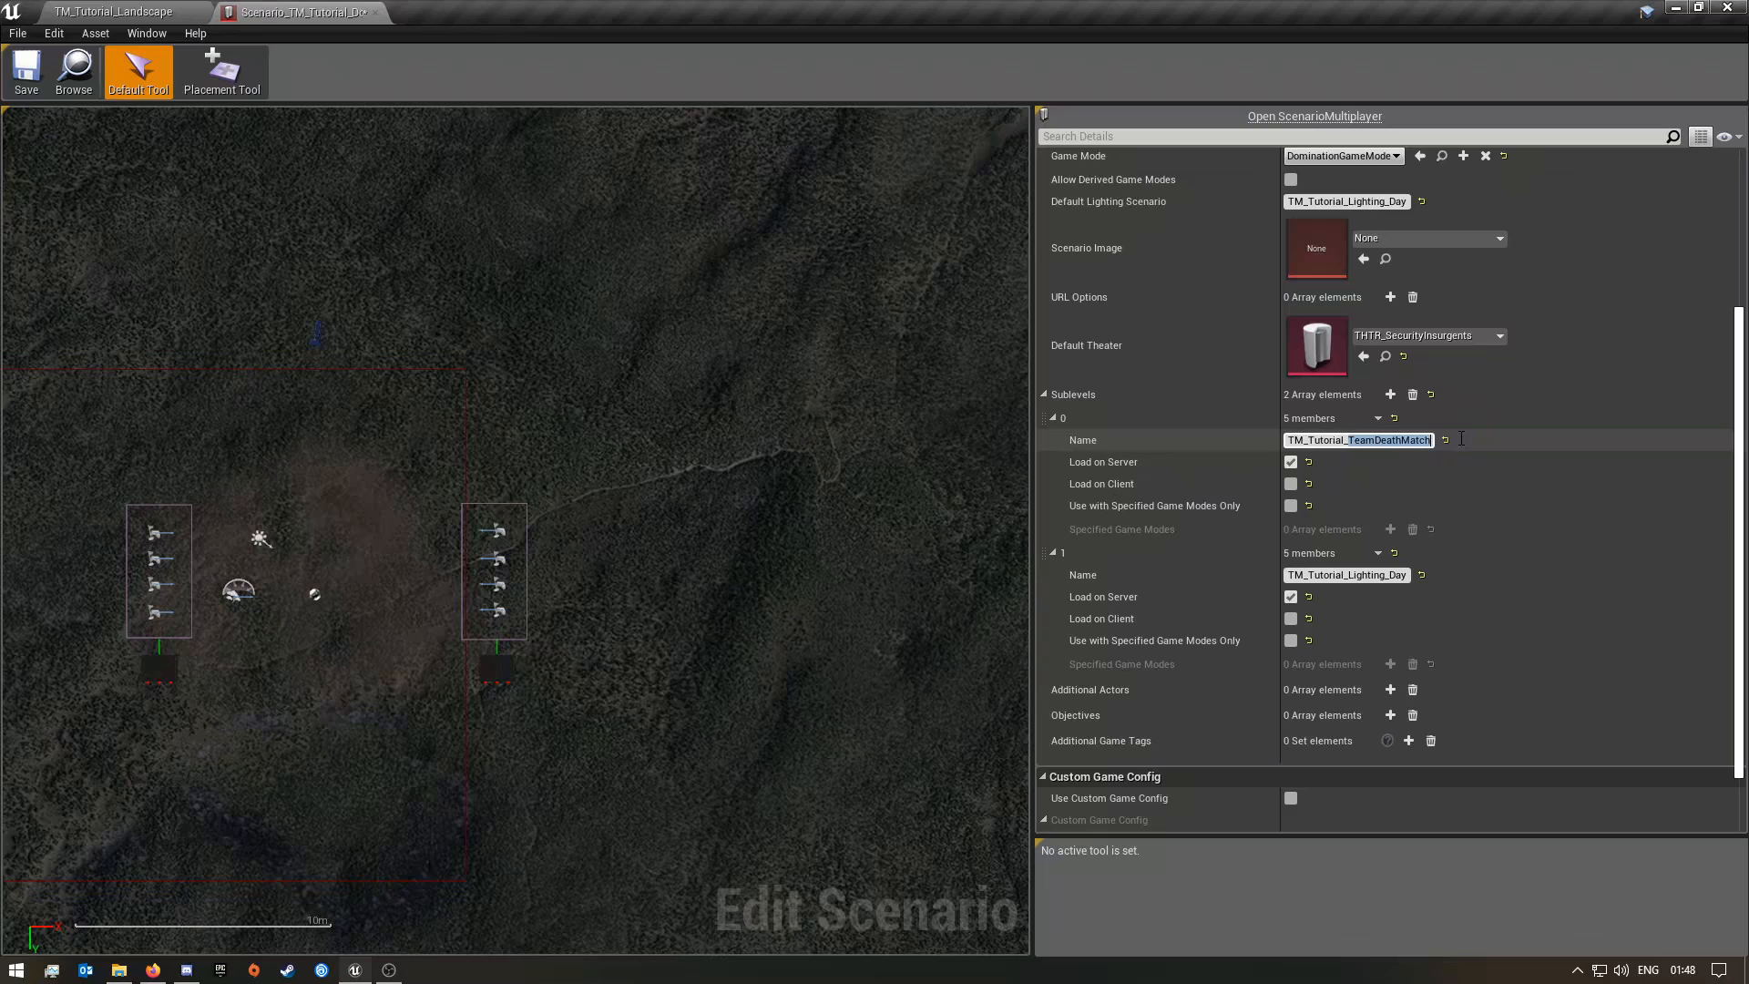
{"action": "key", "text": "ctrl+v"}
{"action": "key", "text": "Return"}
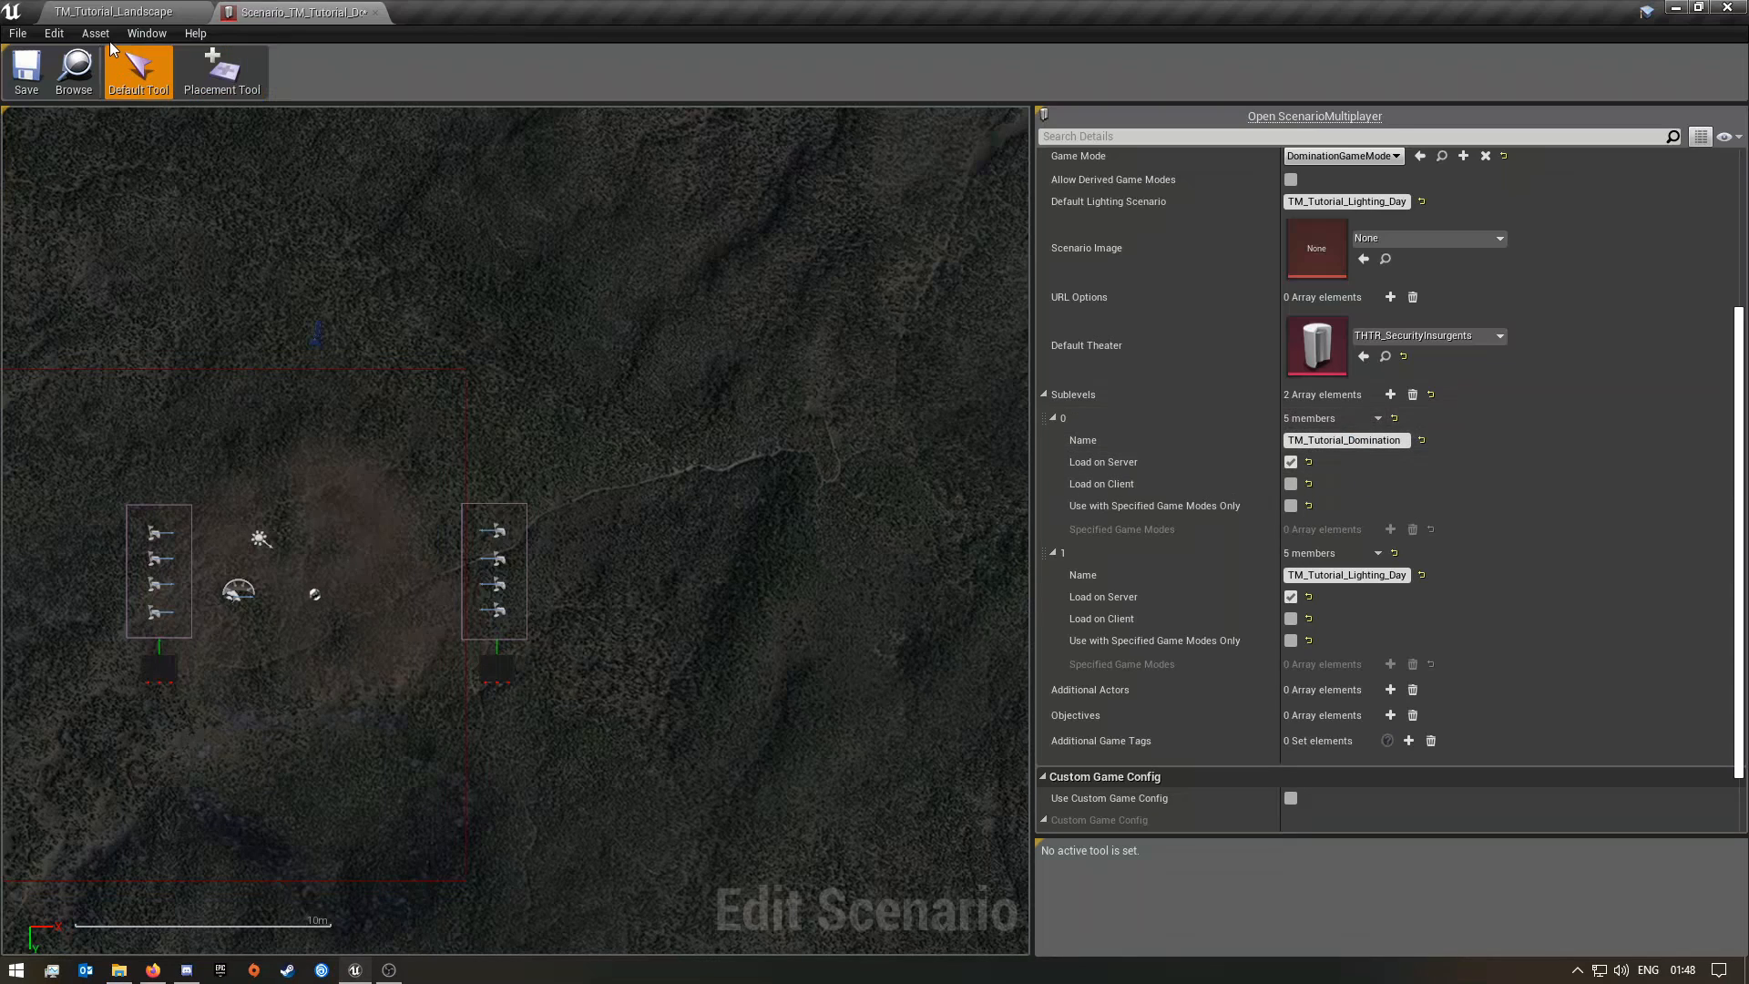
{"action": "left_click", "coordinate": [73, 9]}
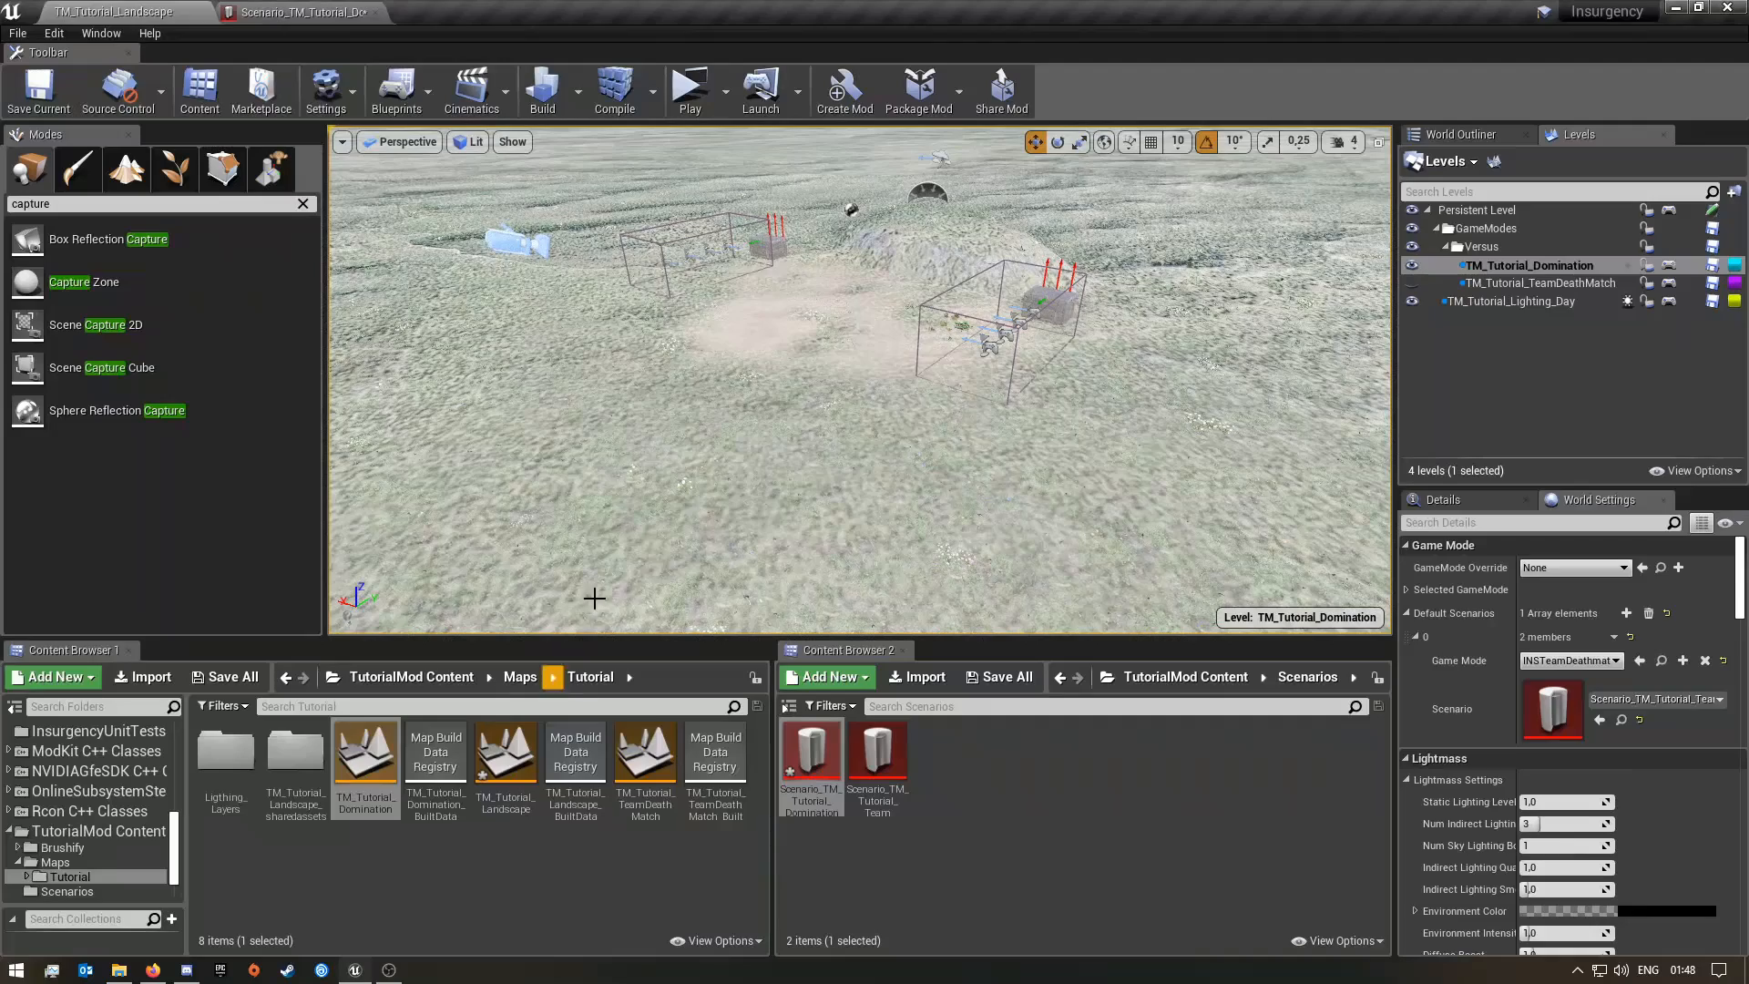
{"action": "right_click", "coordinate": [361, 756]}
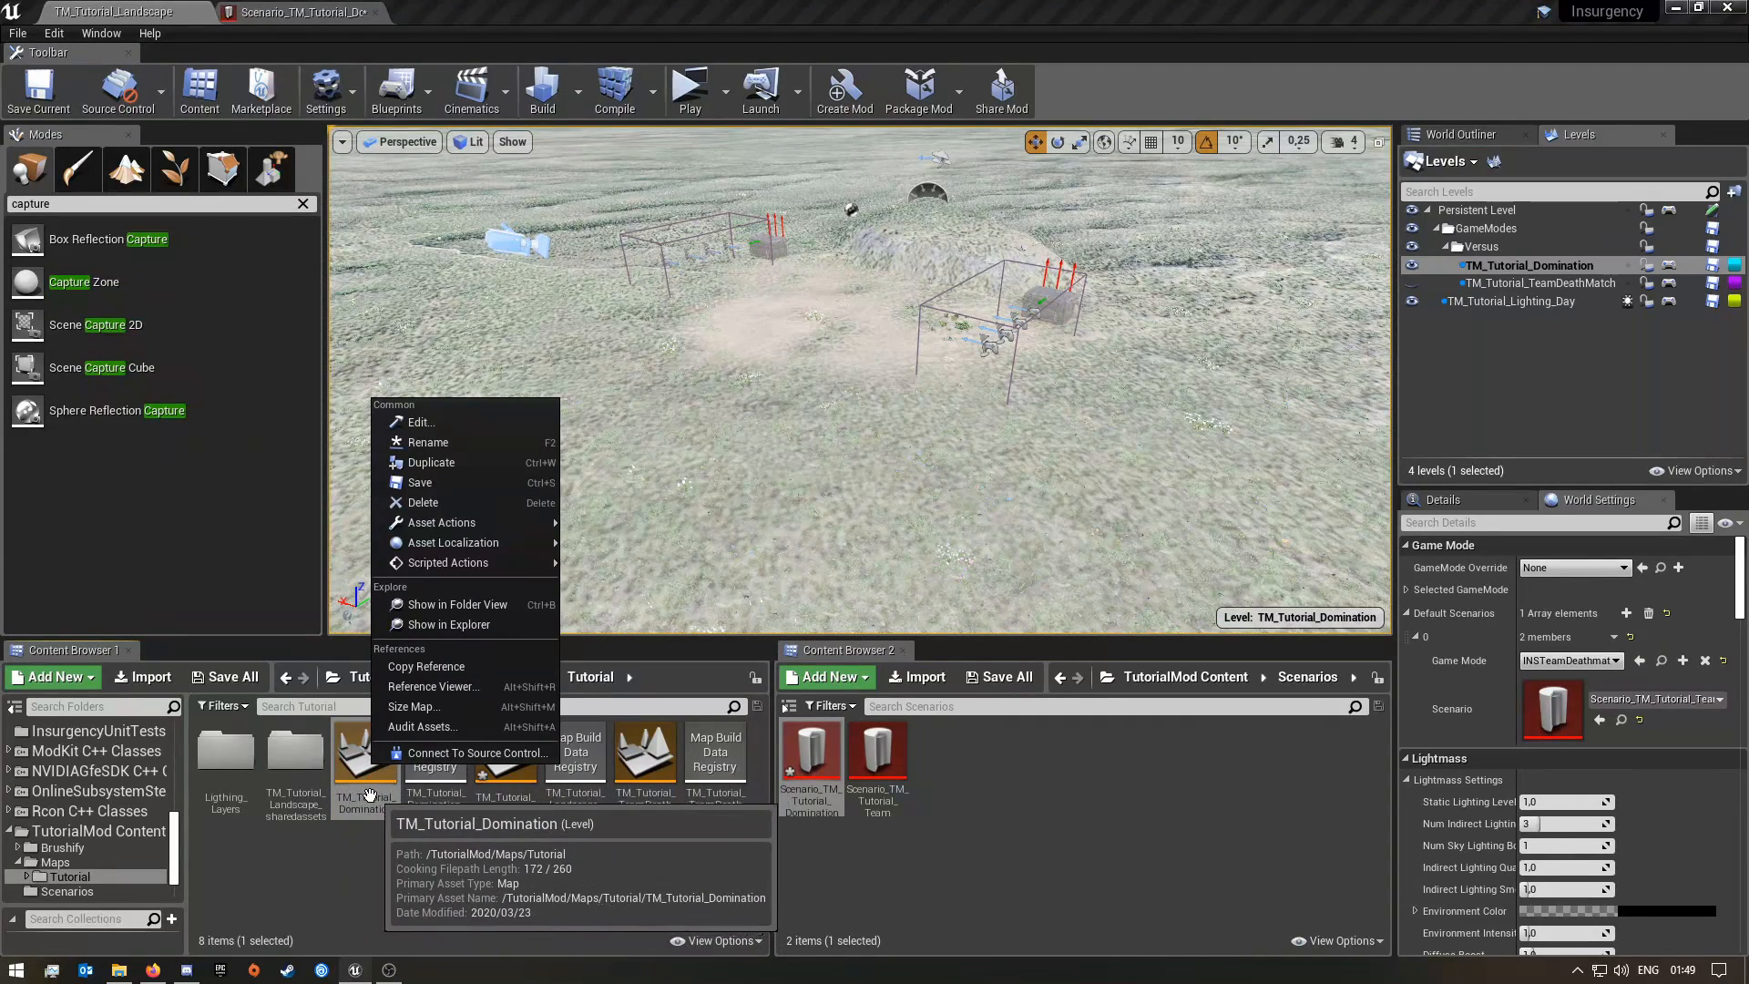
{"action": "left_click", "coordinate": [297, 13]}
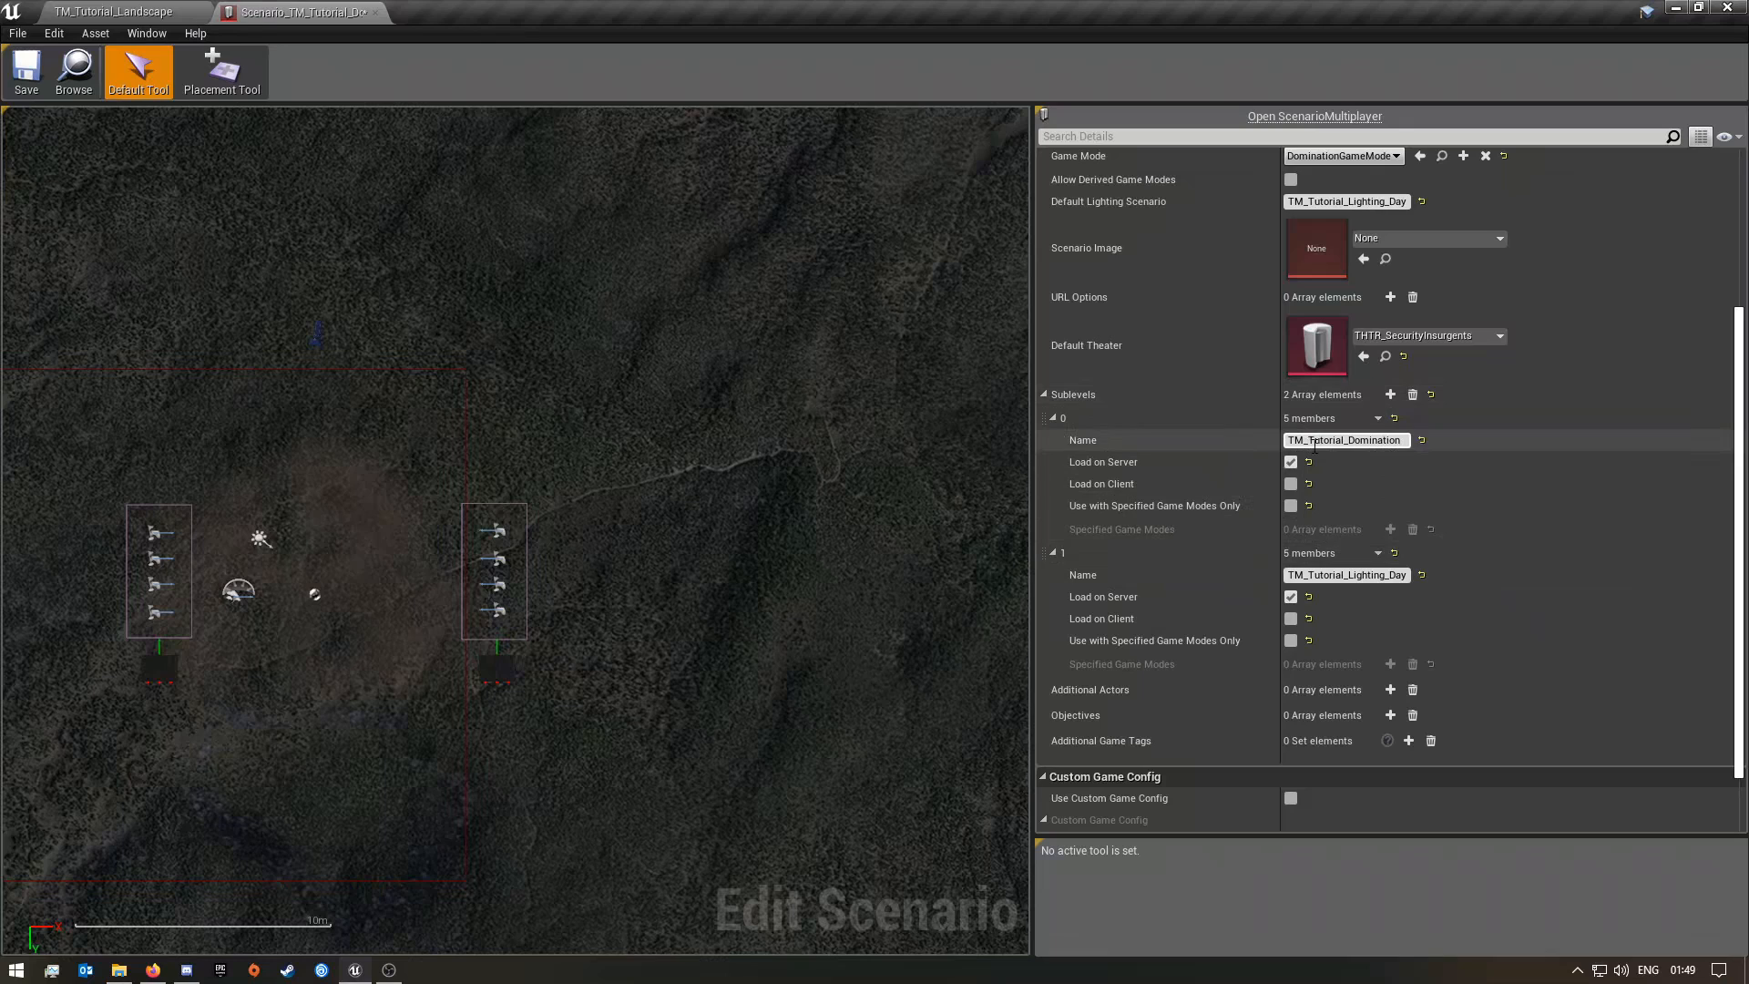
Add three elements to the scenario's Objectives array and expand them to show their objective and spawn zone settings
{"action": "scroll", "coordinate": [1495, 576], "scroll_direction": "down", "scroll_amount": 2}
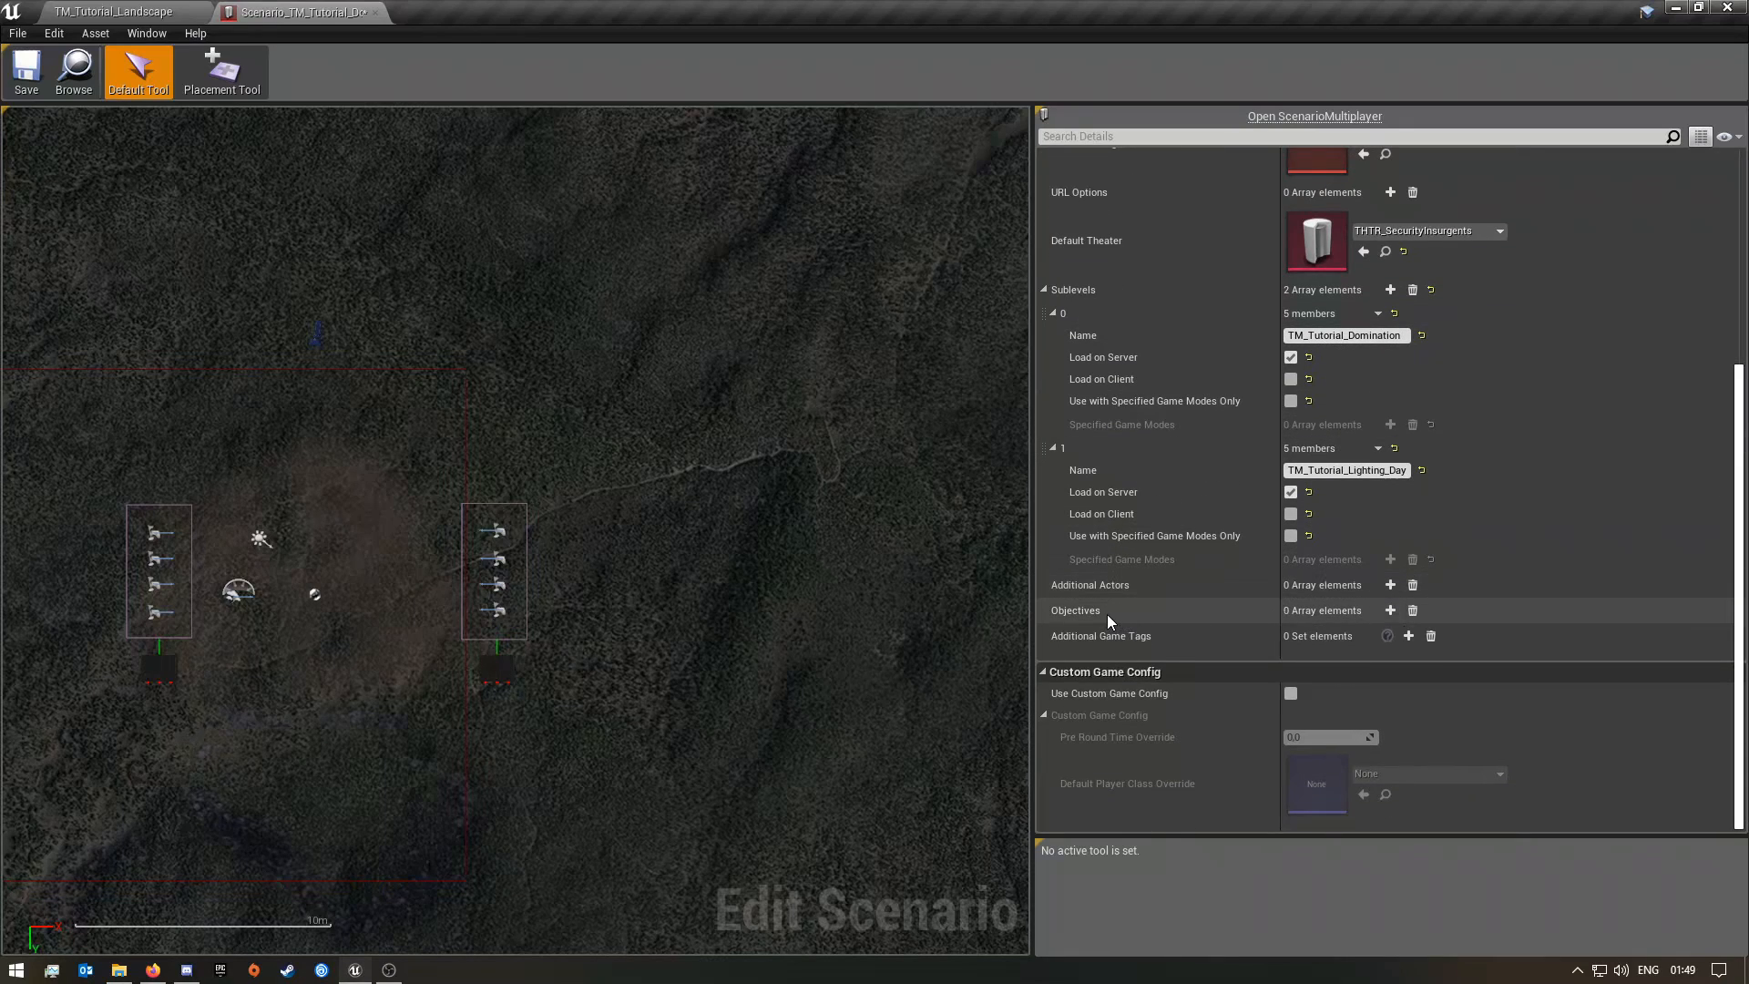
{"action": "left_click", "coordinate": [1390, 610]}
{"action": "left_click", "coordinate": [1390, 610]}
{"action": "left_click", "coordinate": [1390, 610]}
{"action": "left_click", "coordinate": [1052, 680]}
{"action": "left_click", "coordinate": [1054, 656]}
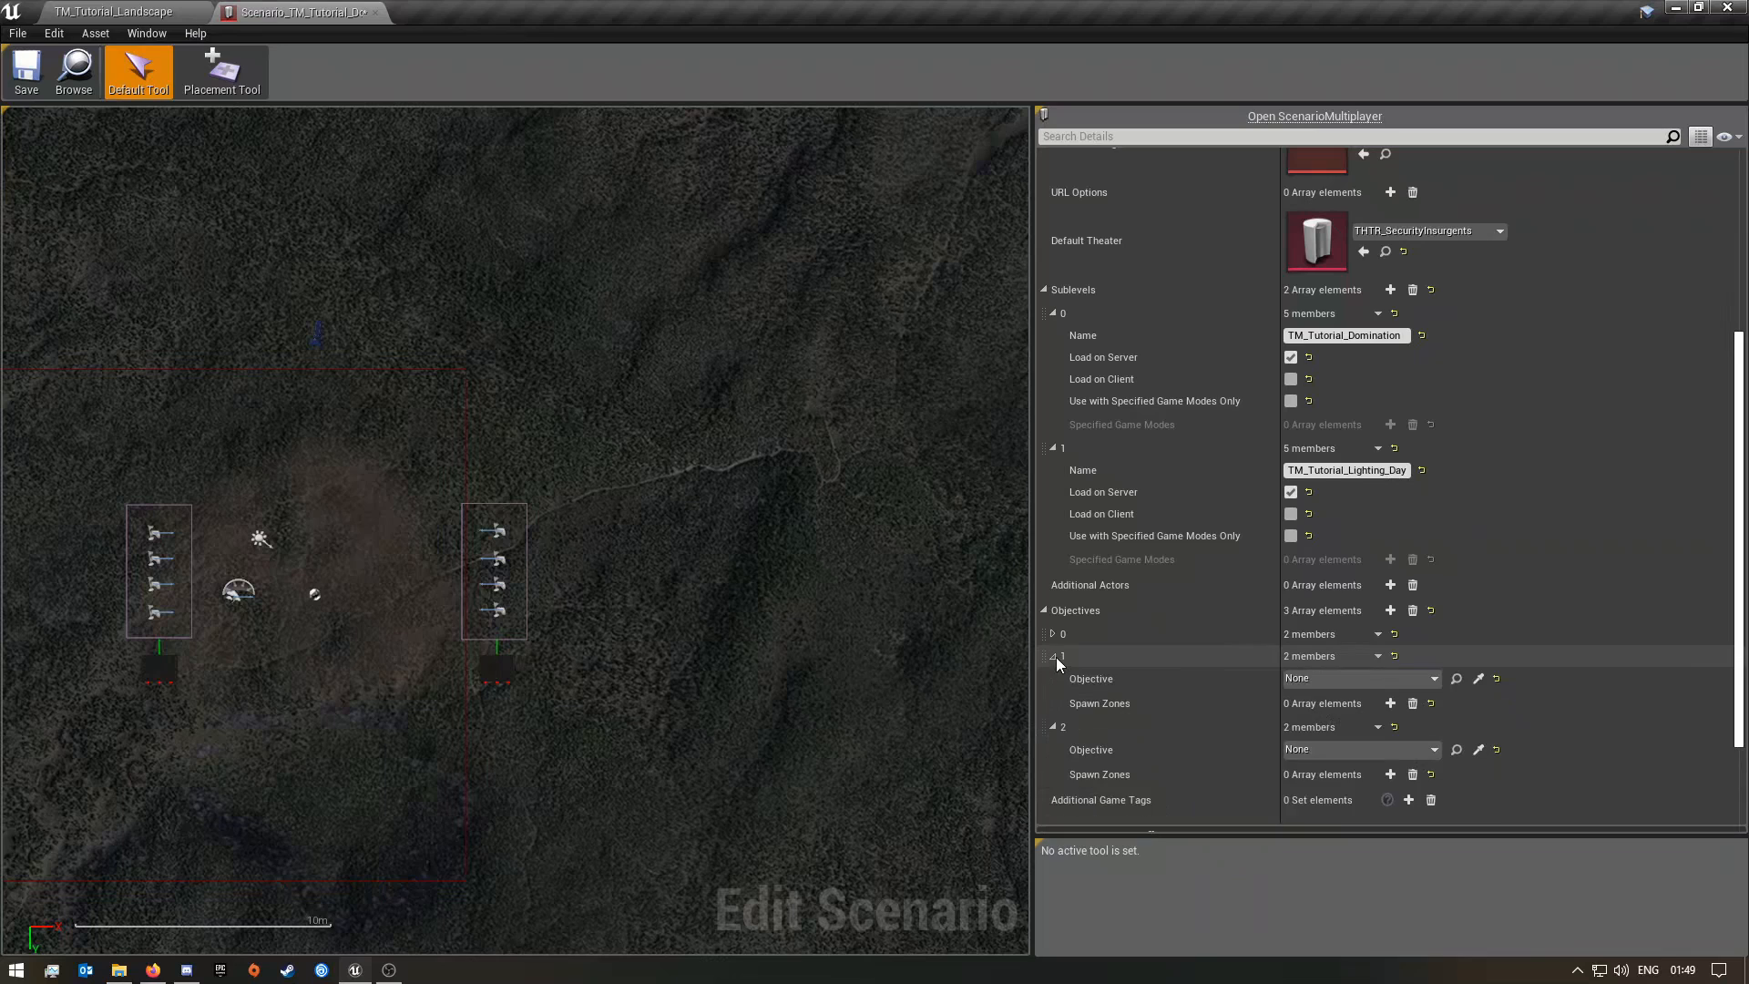
{"action": "left_click", "coordinate": [1054, 634]}
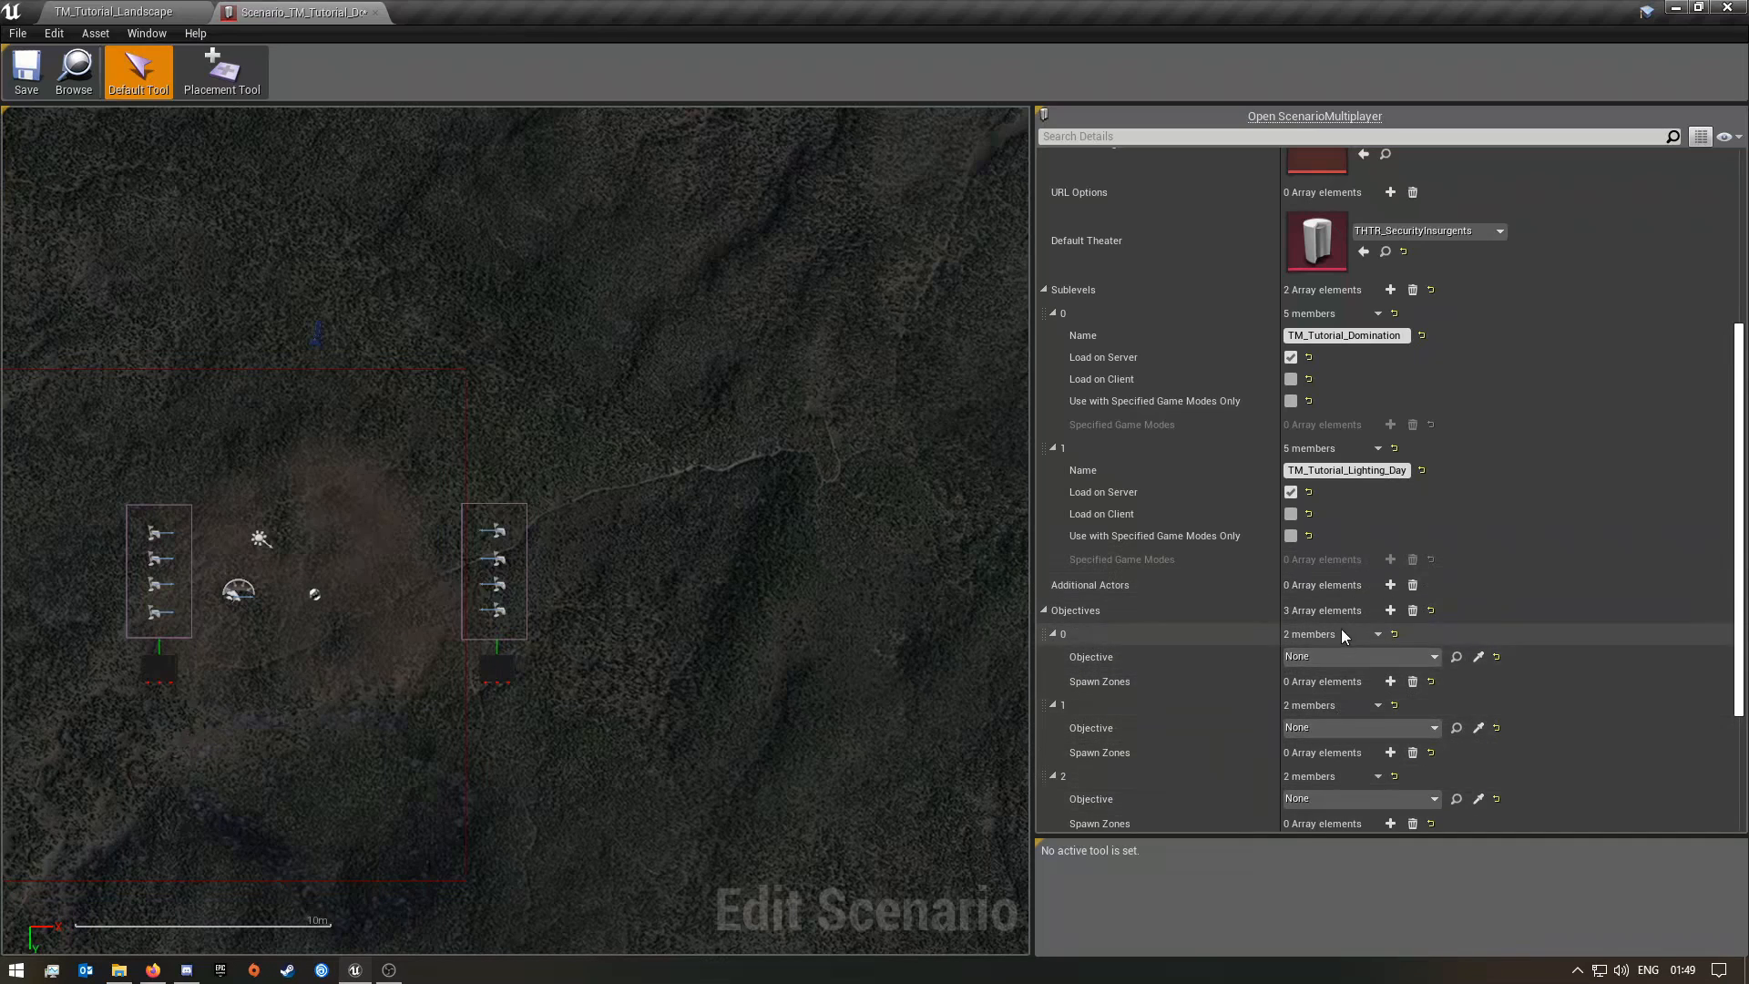
{"action": "scroll", "coordinate": [1319, 736], "scroll_direction": "up", "scroll_amount": 5}
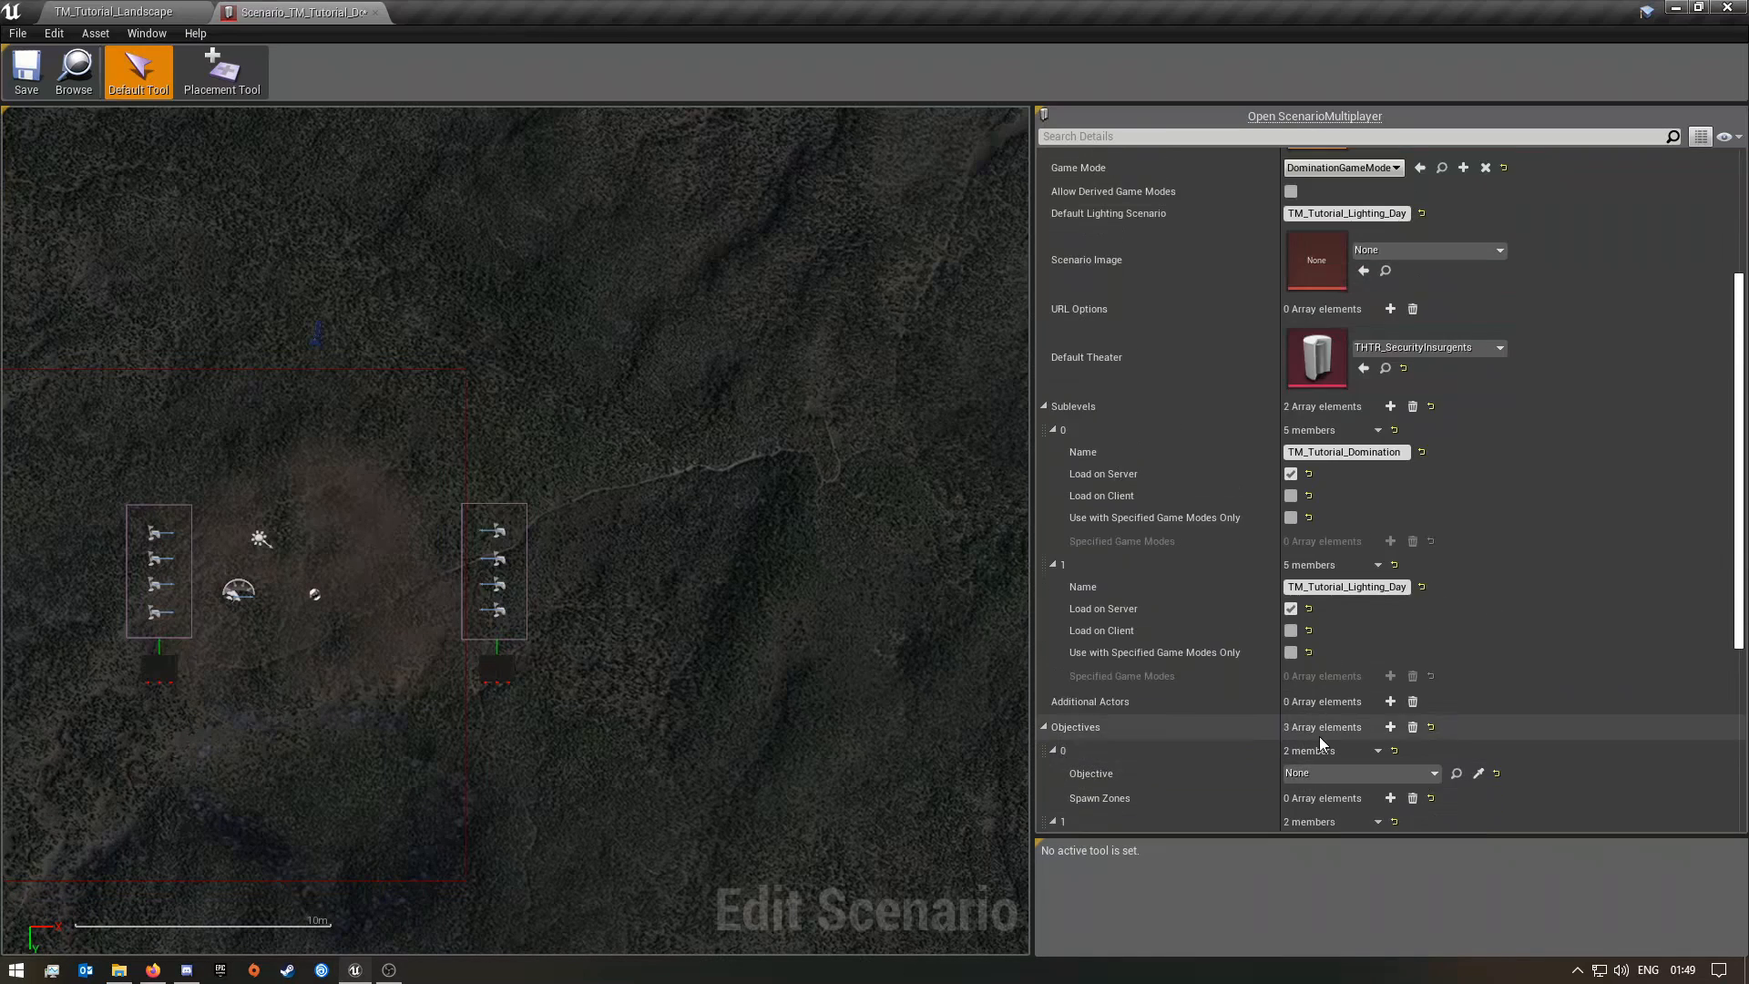
{"action": "scroll", "coordinate": [1381, 433], "scroll_direction": "up", "scroll_amount": 2}
{"action": "scroll", "coordinate": [1461, 686], "scroll_direction": "down", "scroll_amount": 5}
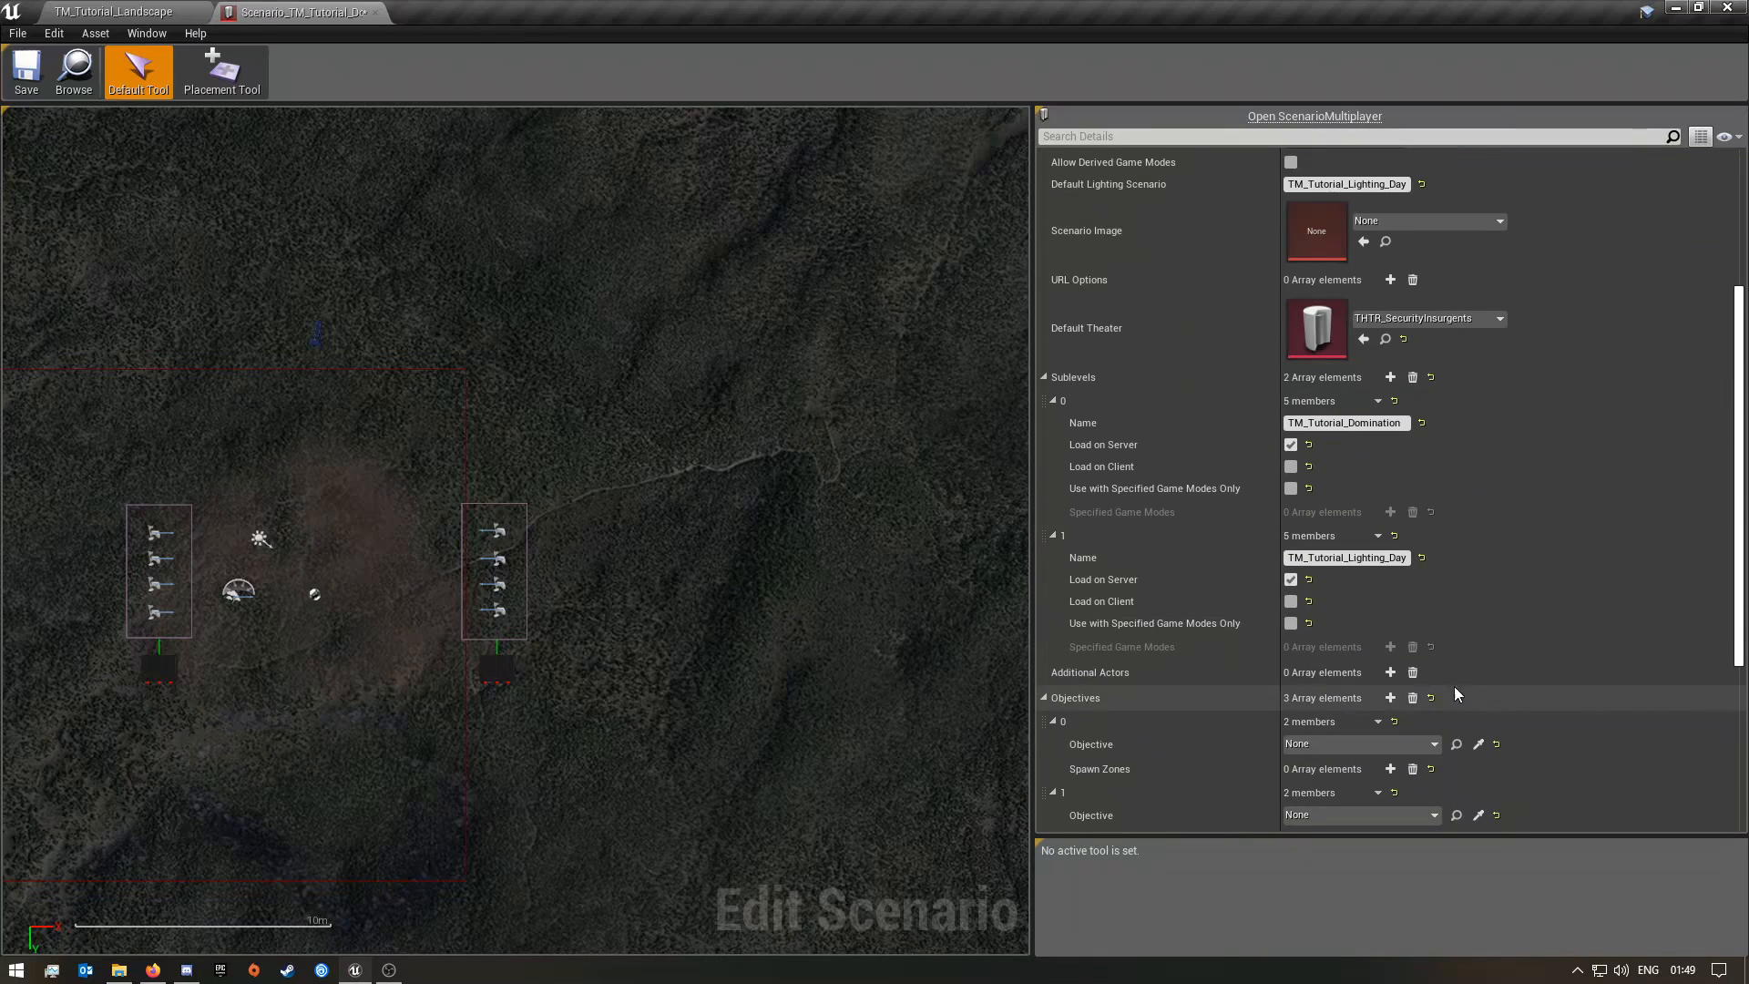
Return to the TM_Tutorial_Landscape level and save all modified assets
{"action": "left_click", "coordinate": [133, 10]}
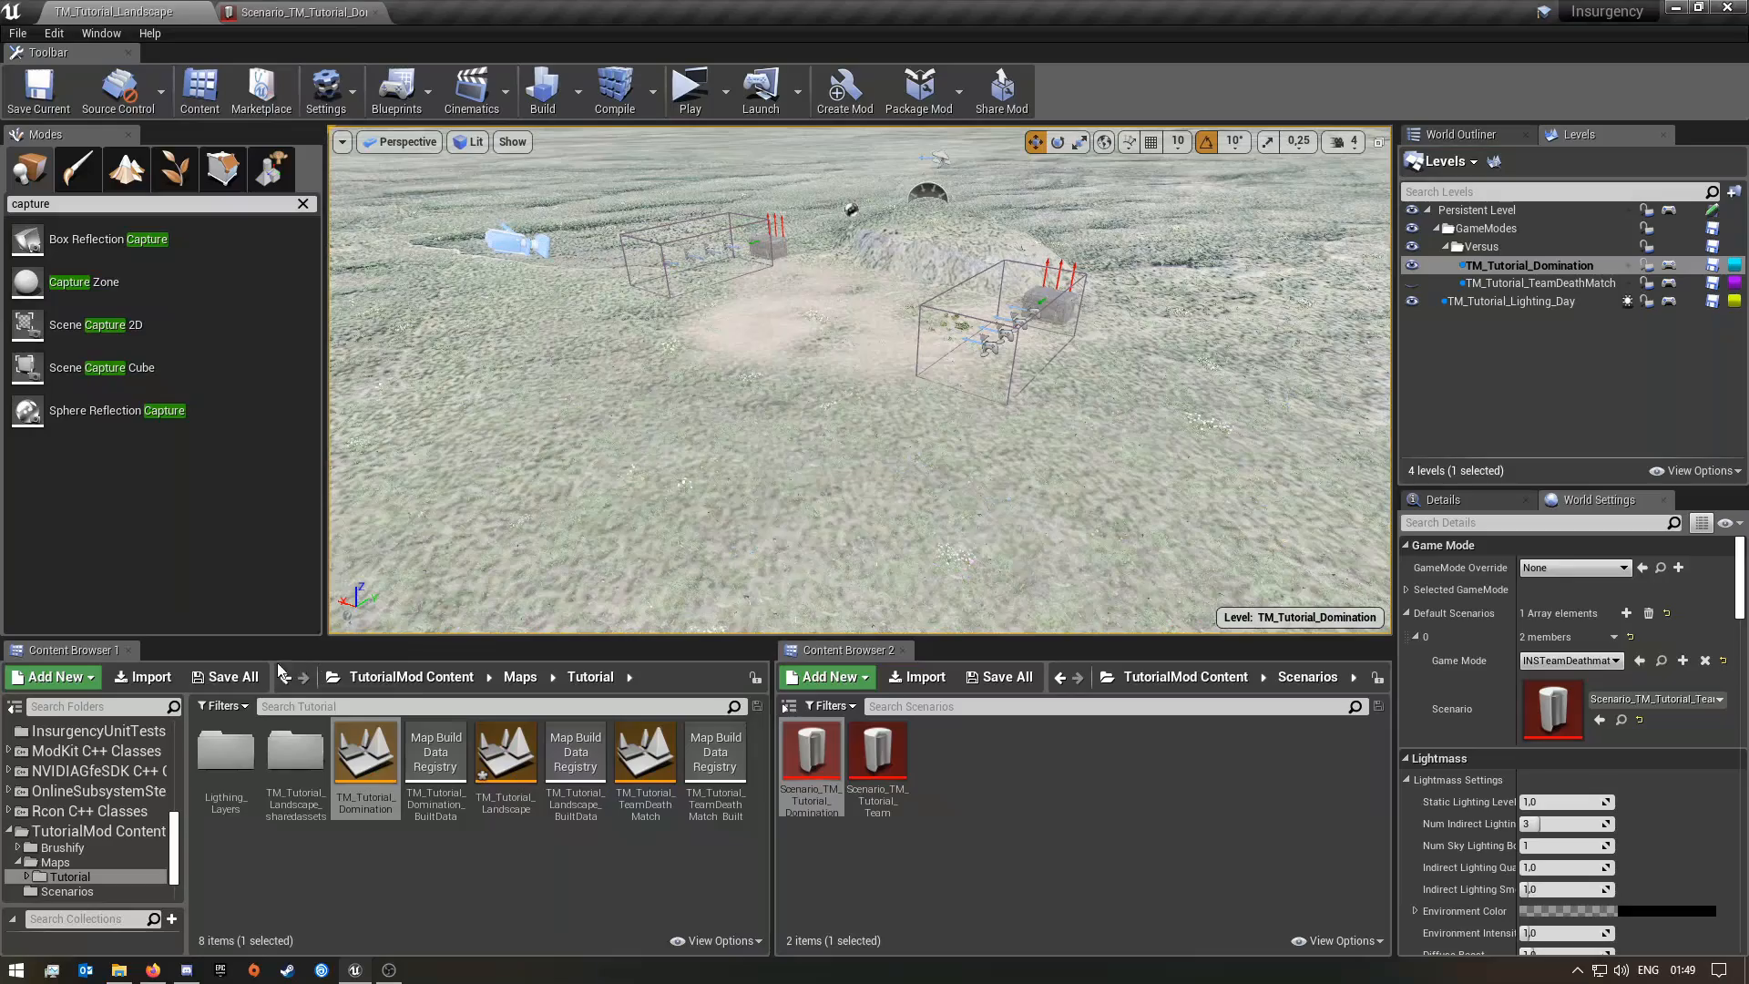
{"action": "left_click", "coordinate": [225, 676]}
{"action": "left_click", "coordinate": [1035, 652]}
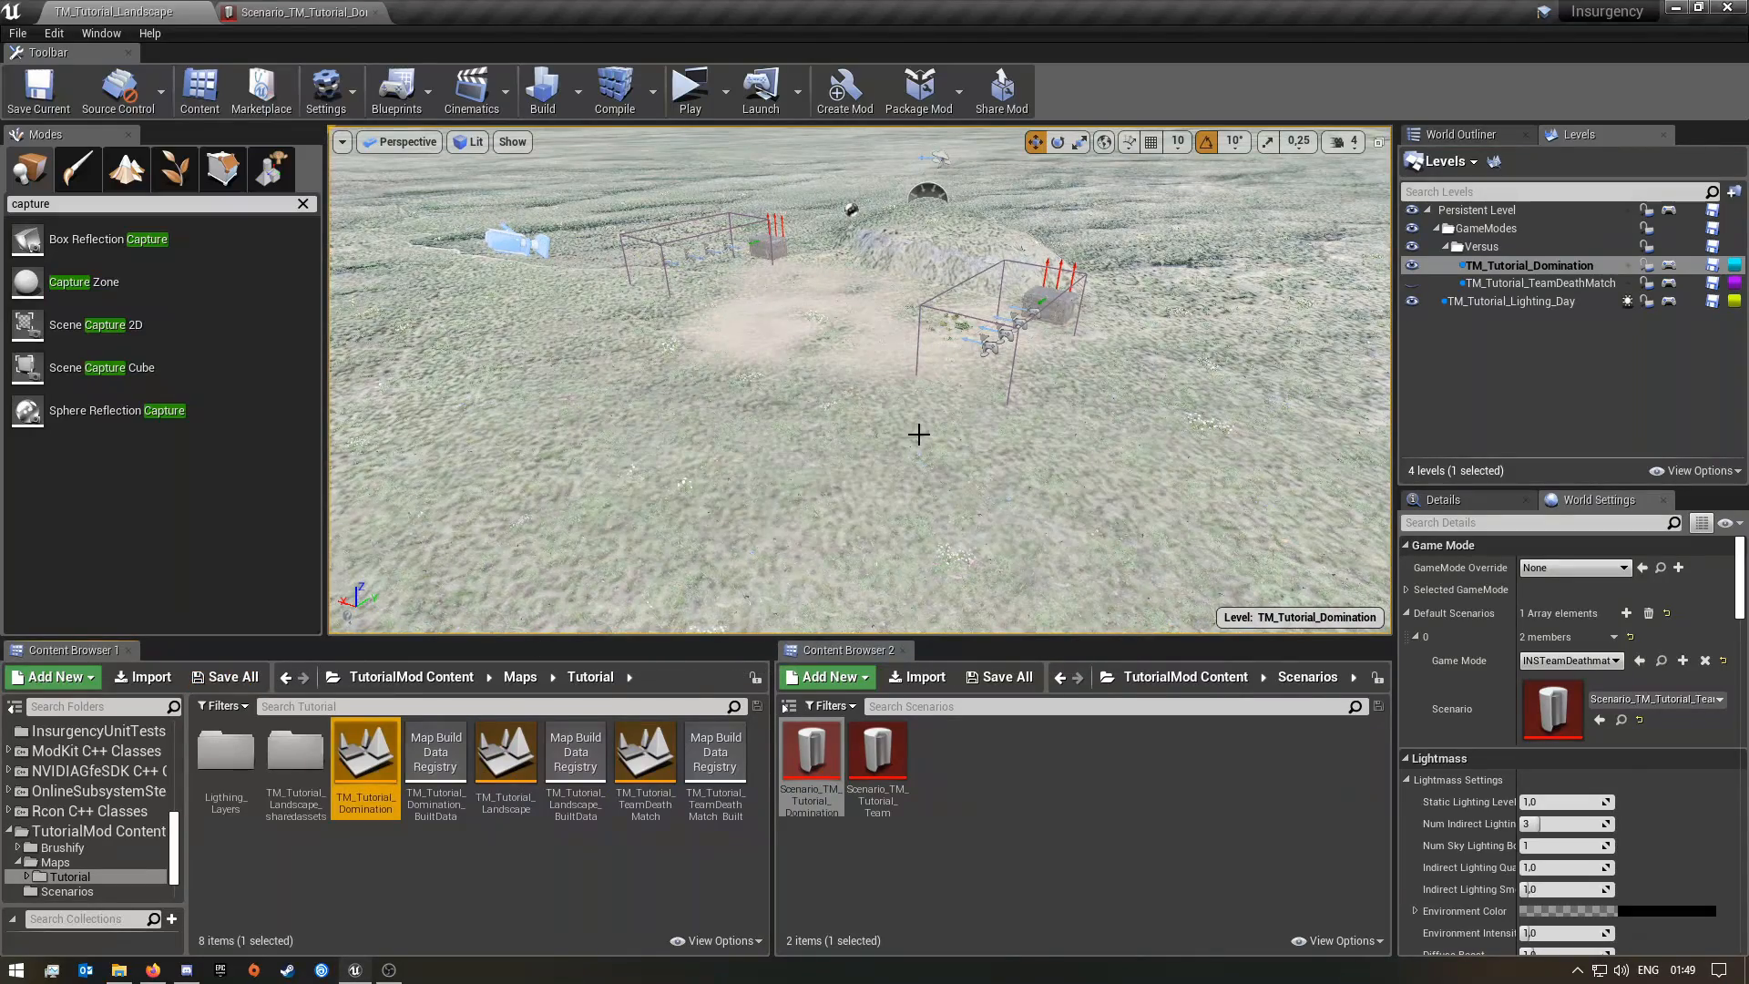
Search the placeable classes for "Capture" and place a Capture Zone on the terrain in the Domination level, away from the dirt clearing
{"action": "mouse_move", "coordinate": [920, 435]}
{"action": "right_mouse_down"}
{"action": "mouse_move", "coordinate": [920, 383]}
{"action": "mouse_move", "coordinate": [916, 455]}
{"action": "mouse_move", "coordinate": [913, 423]}
{"action": "right_mouse_up"}
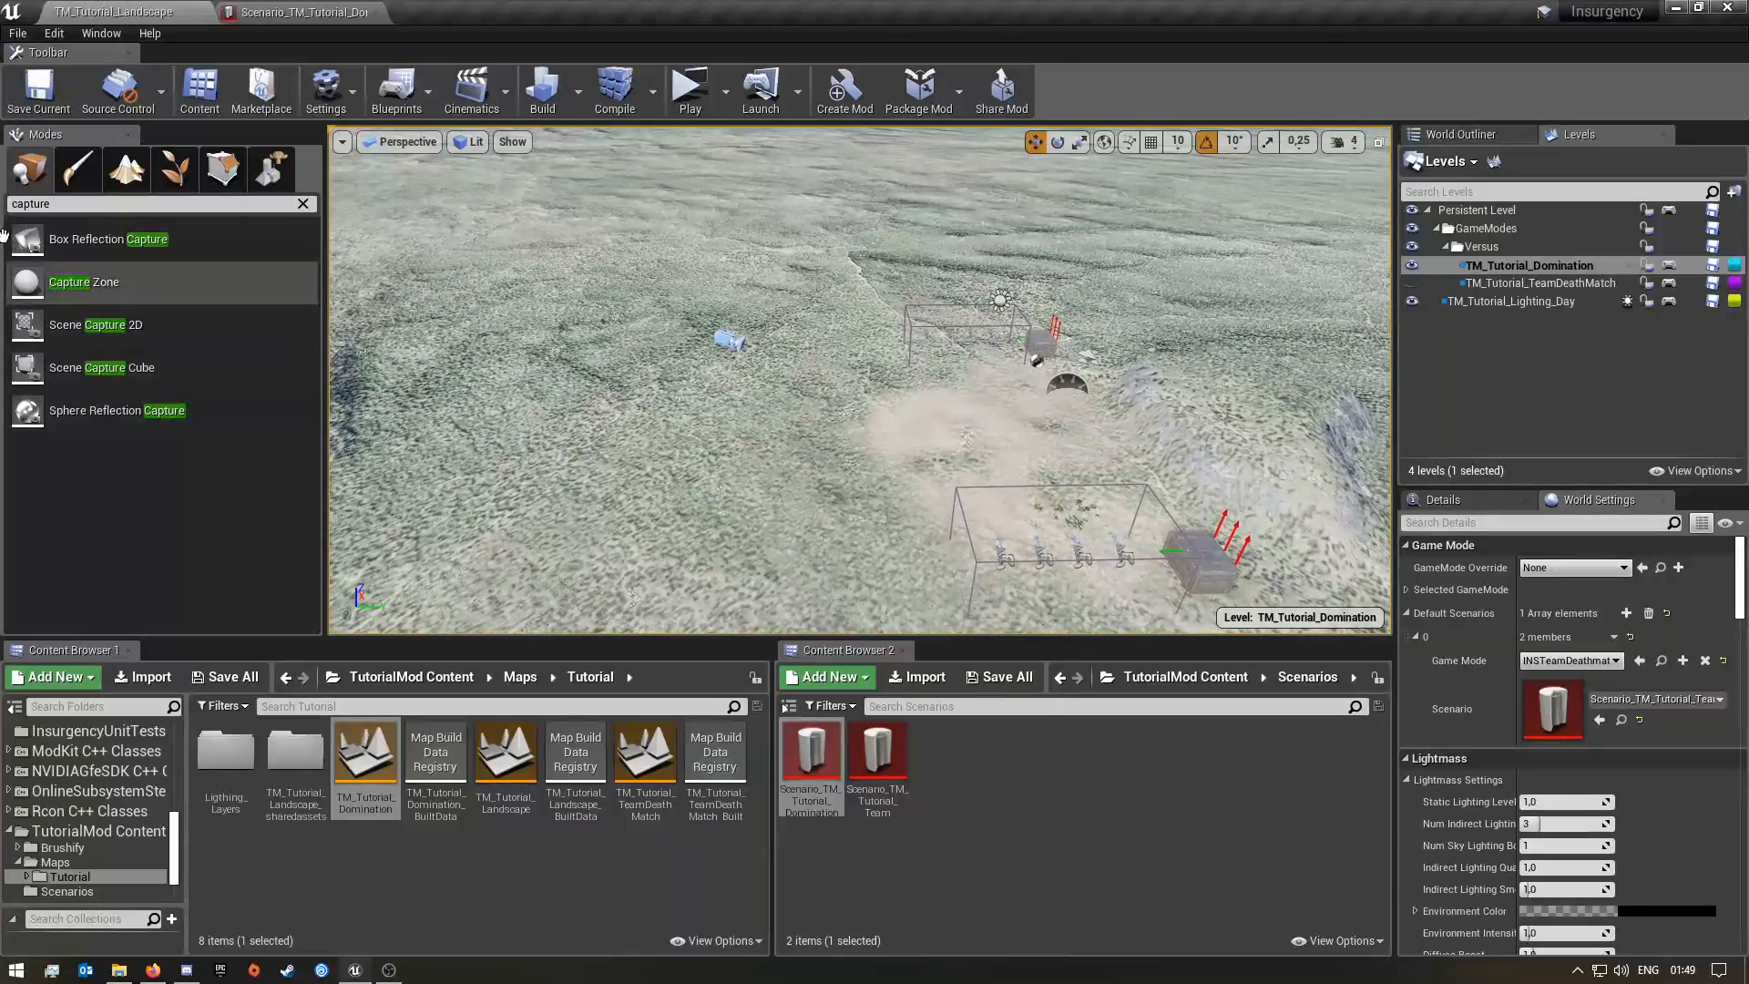
{"action": "left_click", "coordinate": [303, 204]}
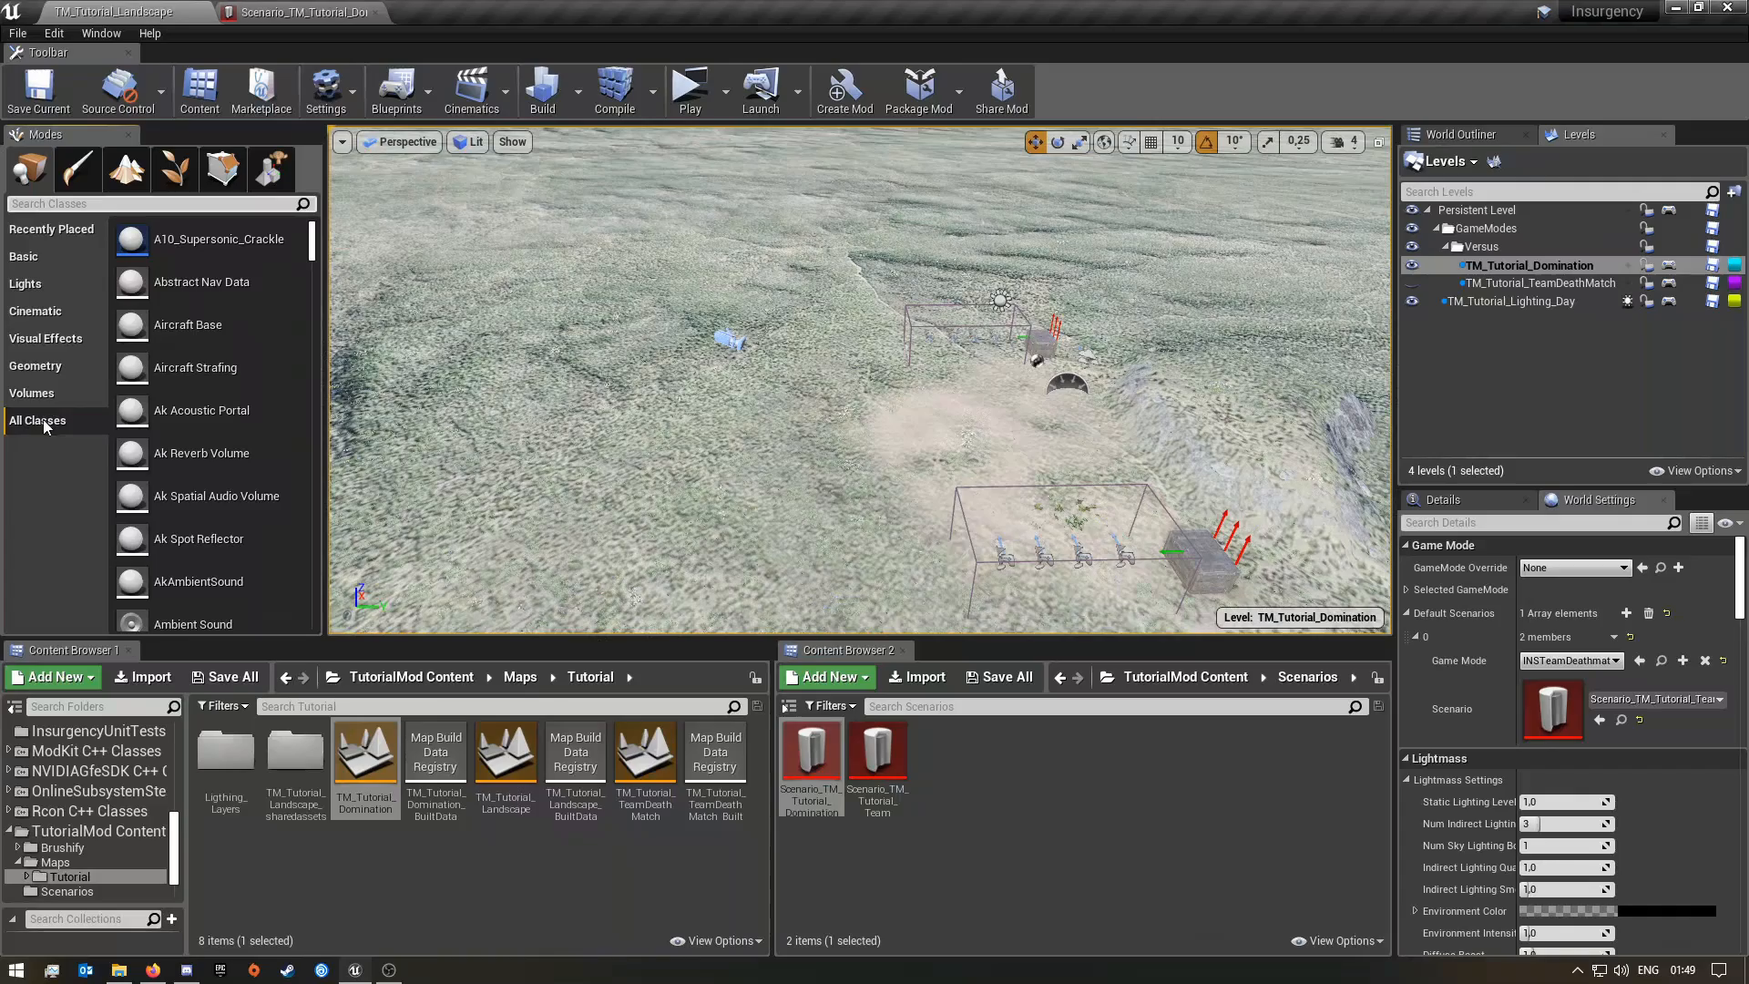
{"action": "left_click", "coordinate": [54, 202]}
{"action": "type", "text": "C"}
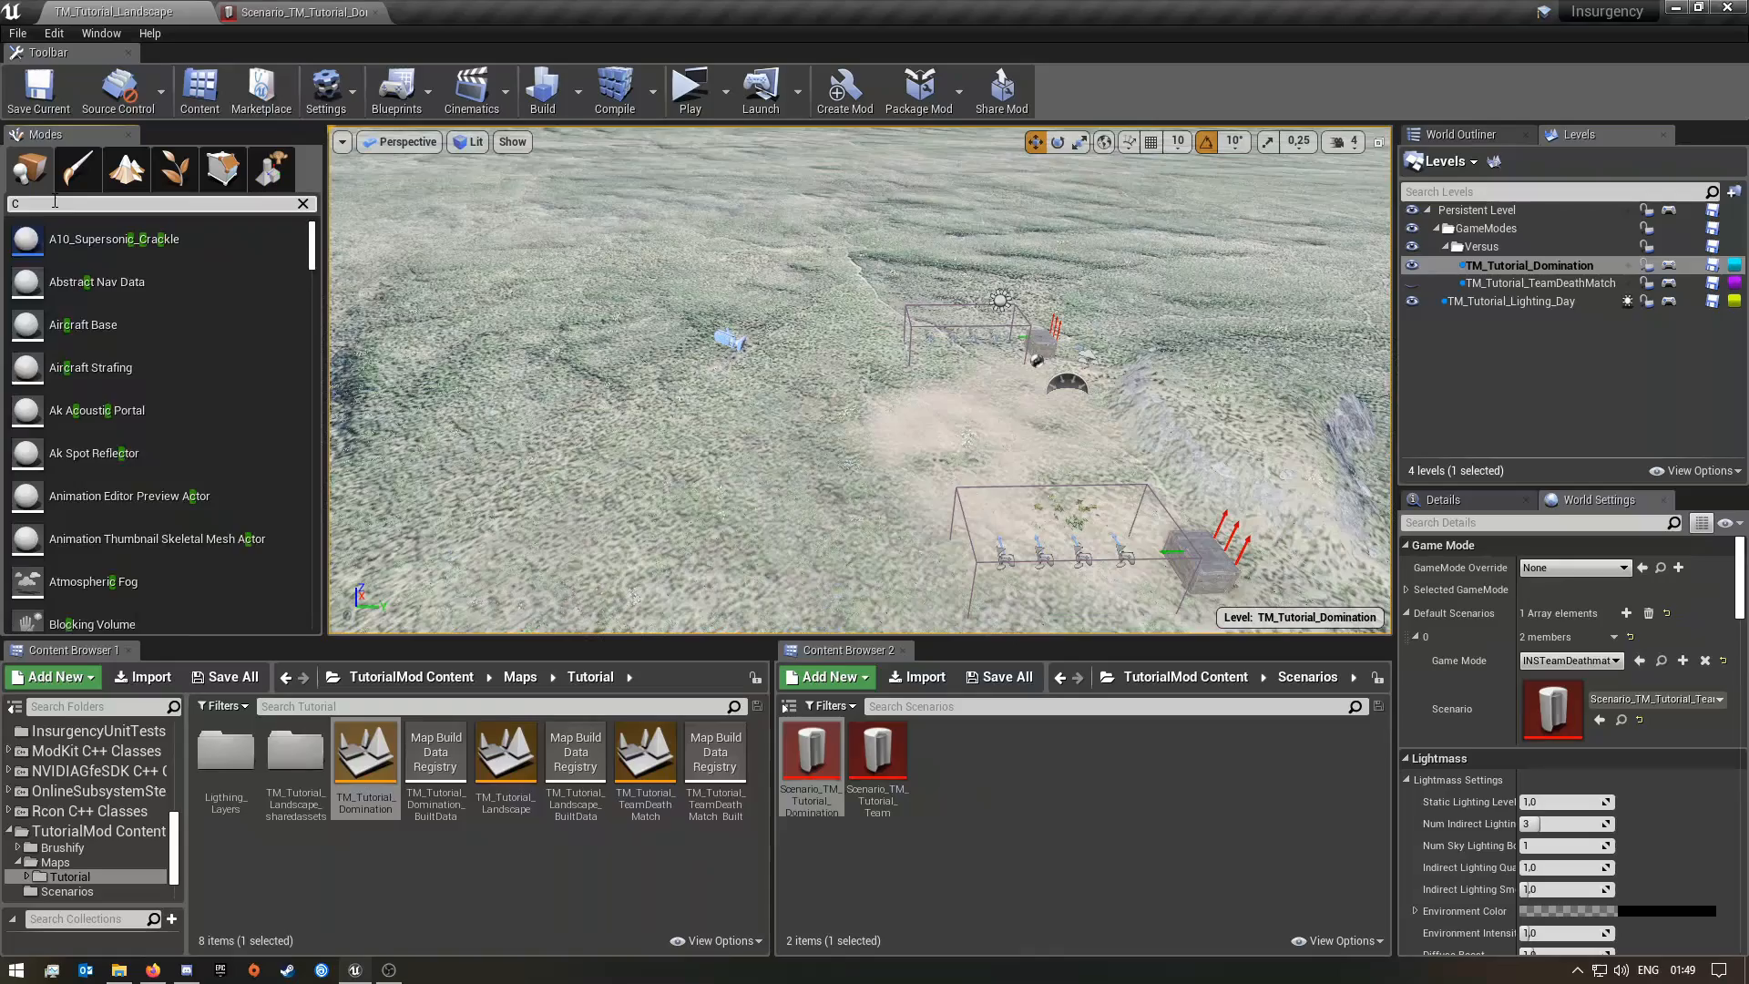
{"action": "type", "text": "ap"}
{"action": "key", "text": "BackSpace"}
{"action": "key", "text": "BackSpace"}
{"action": "key", "text": "BackSpace"}
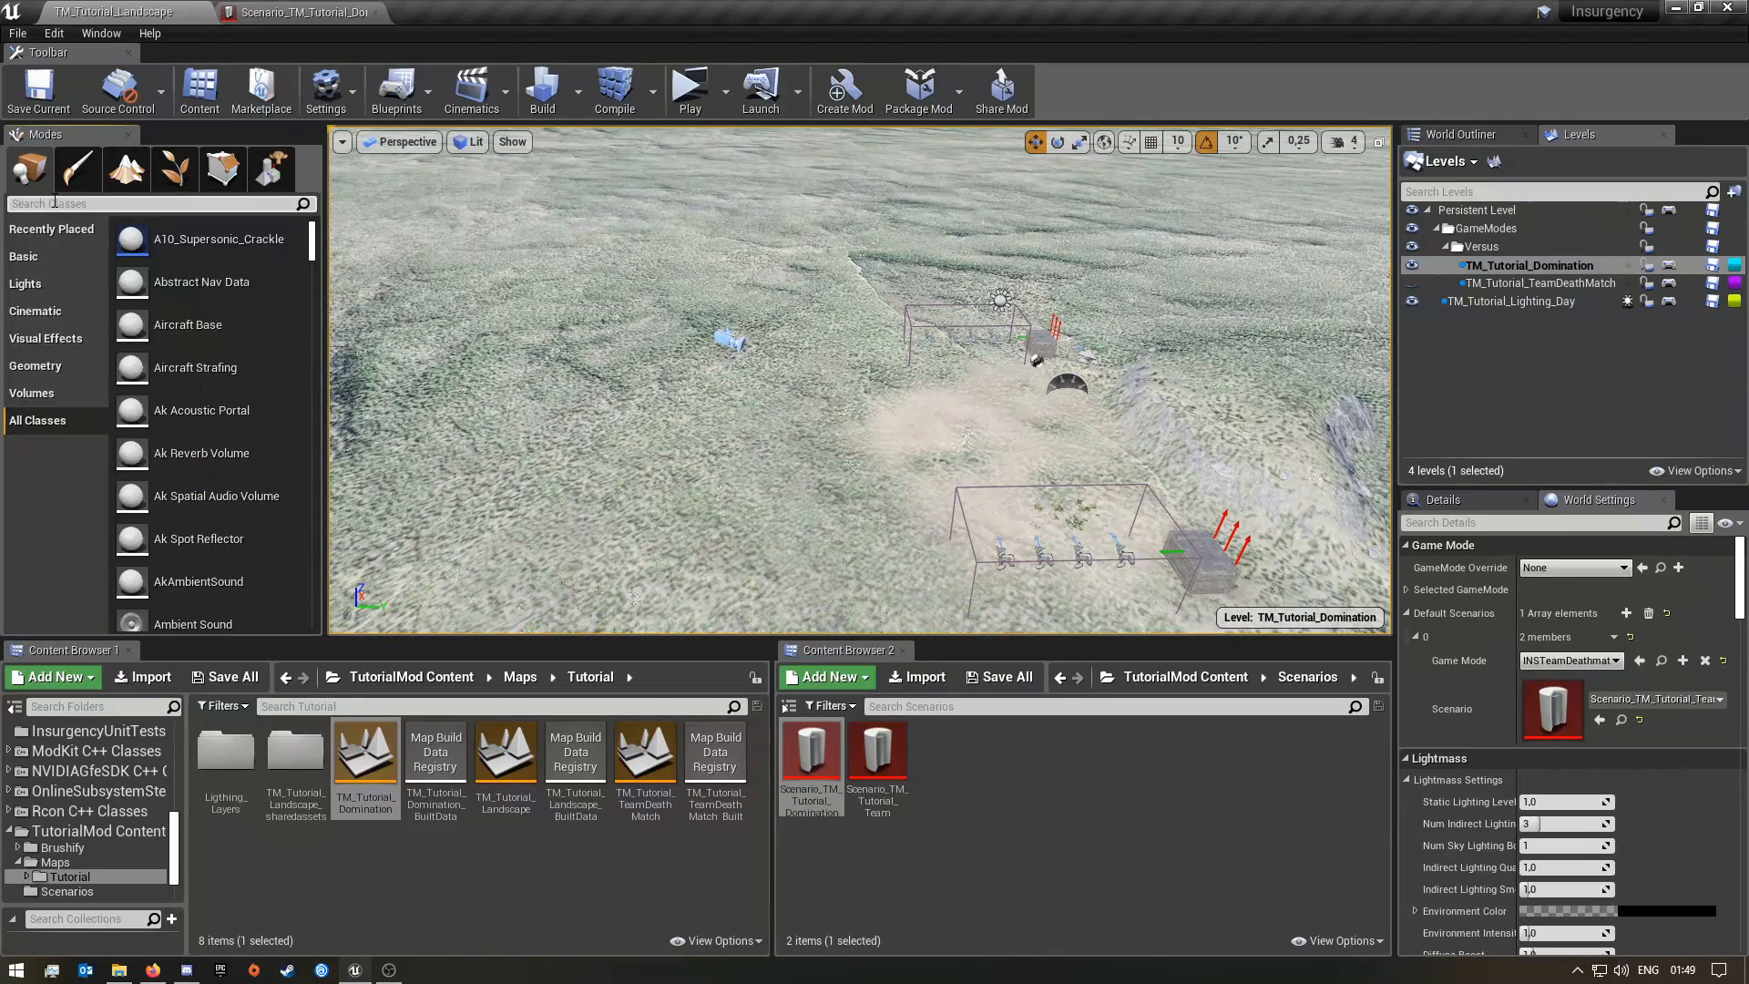
{"action": "type", "text": "Capture"}
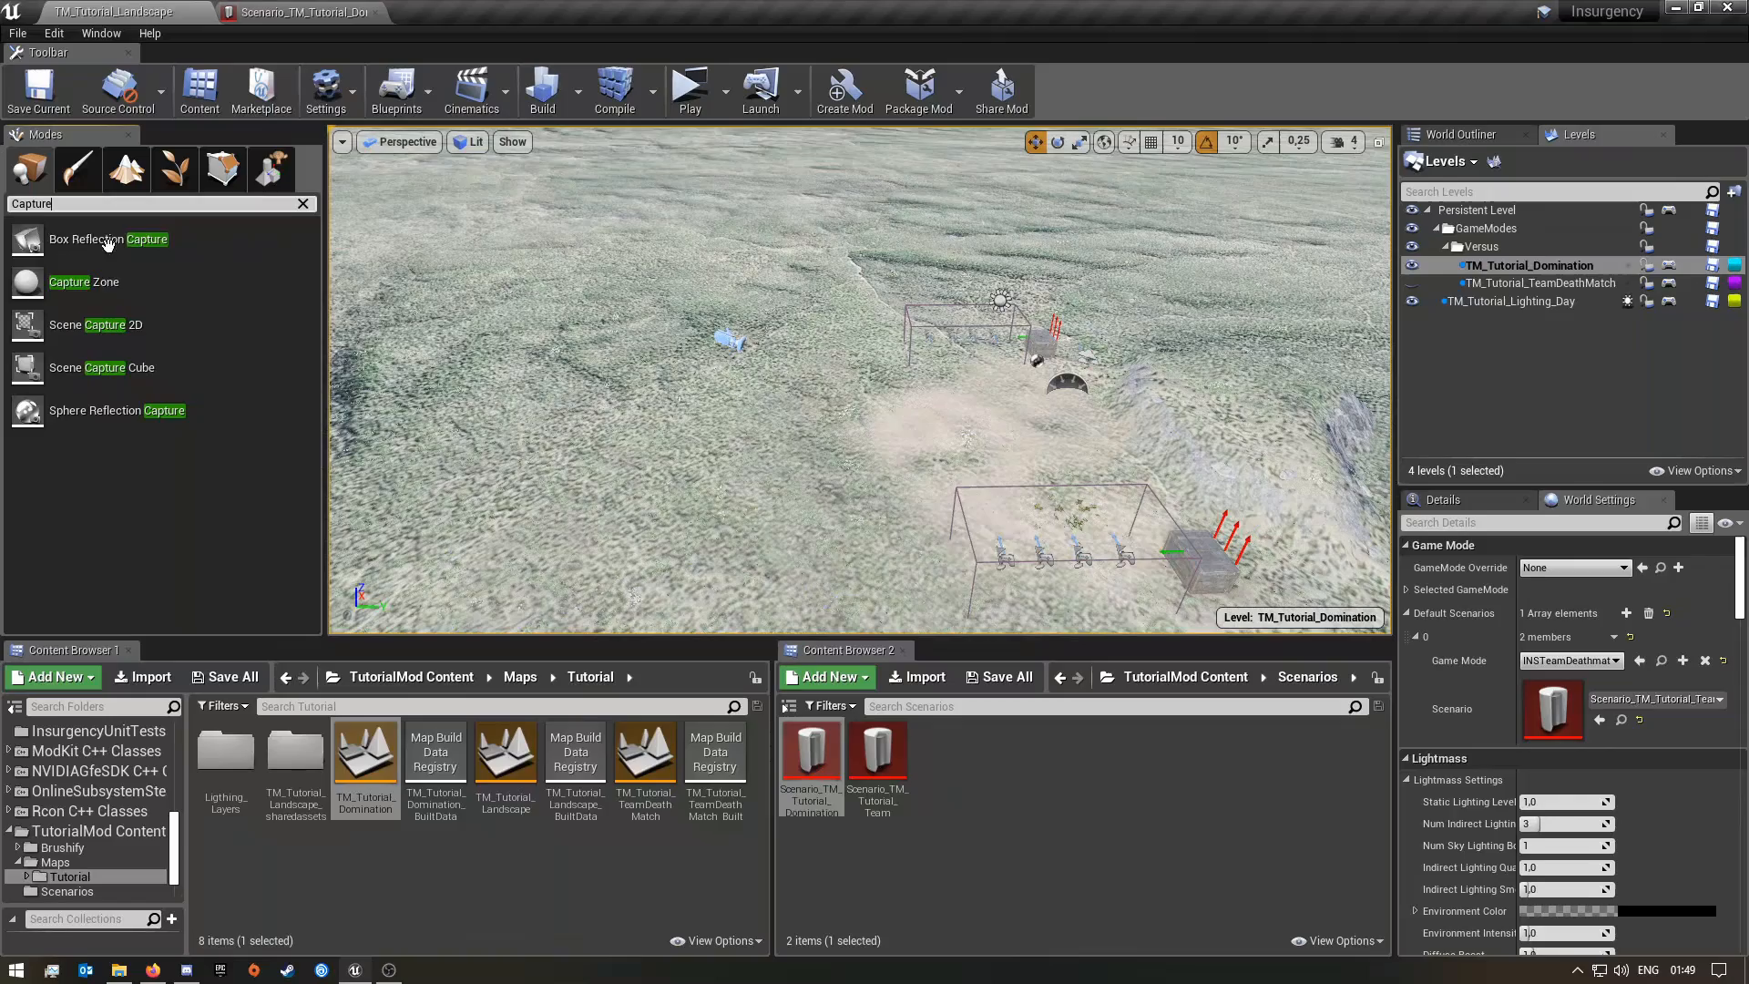
{"action": "left_click_drag", "start_coordinate": [84, 282], "coordinate": [648, 468]}
{"action": "key", "text": "f"}
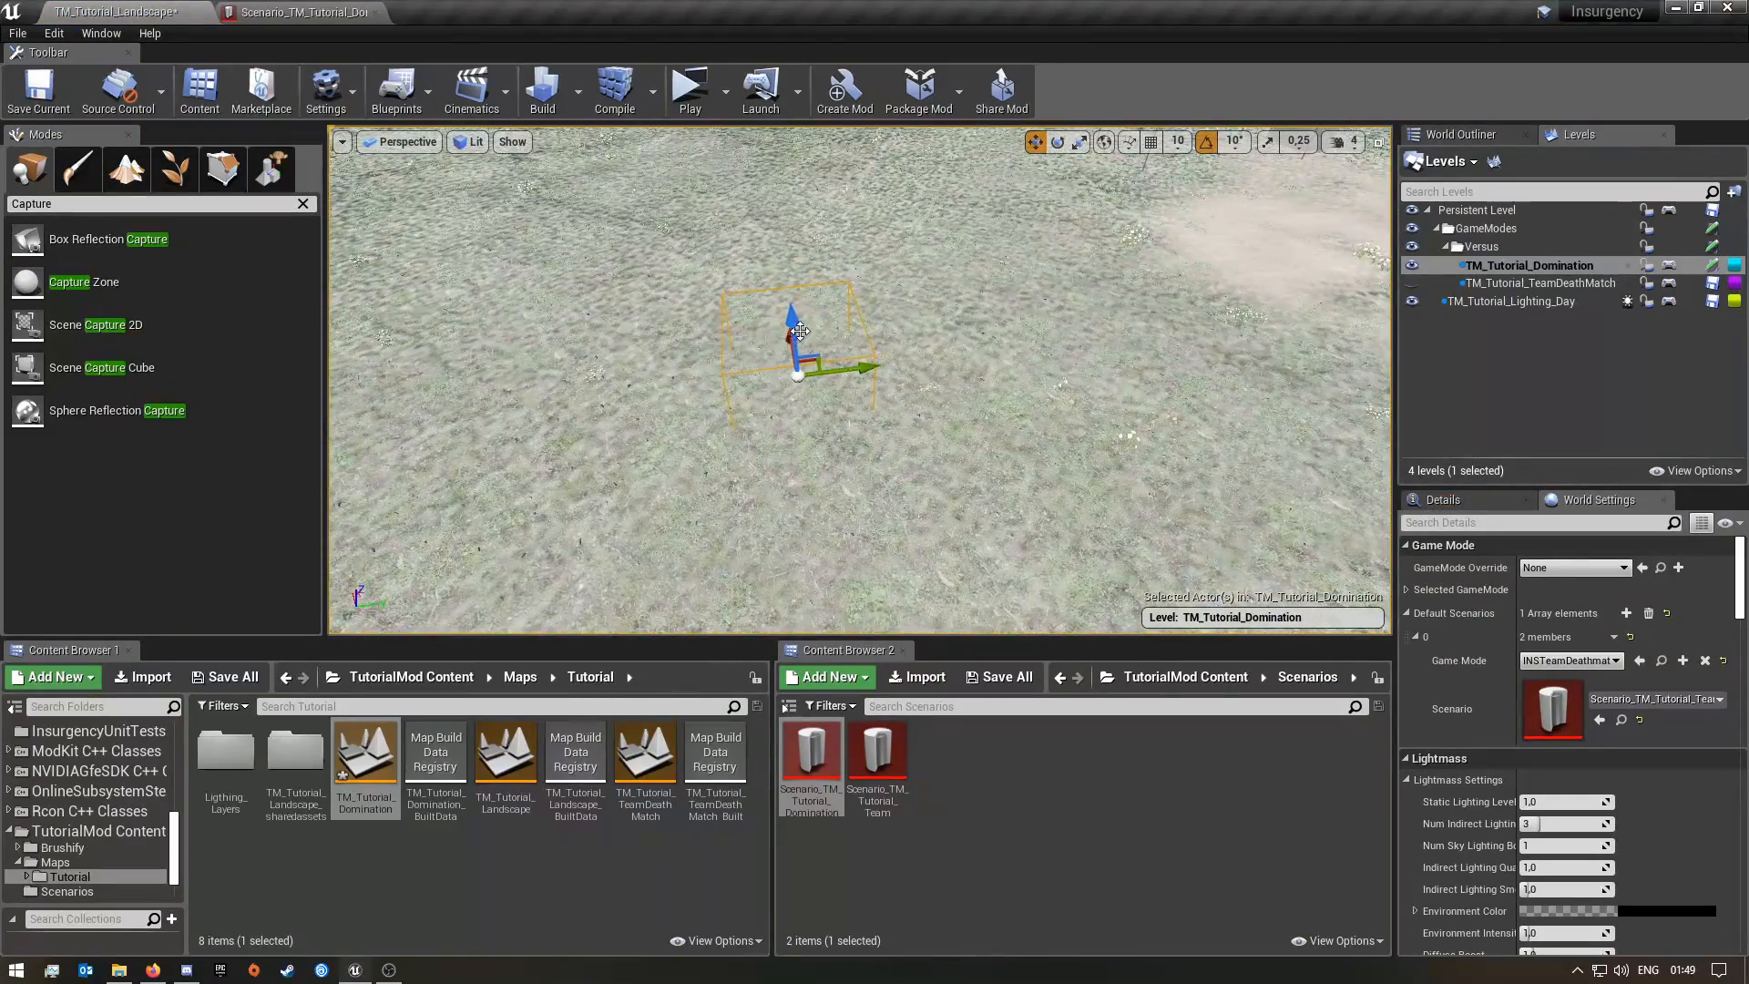
Try raising the Capture Zone above the terrain, undo that move, and reposition the zone so it sits partly in the ground
{"action": "left_click_drag", "start_coordinate": [791, 310], "coordinate": [766, 206]}
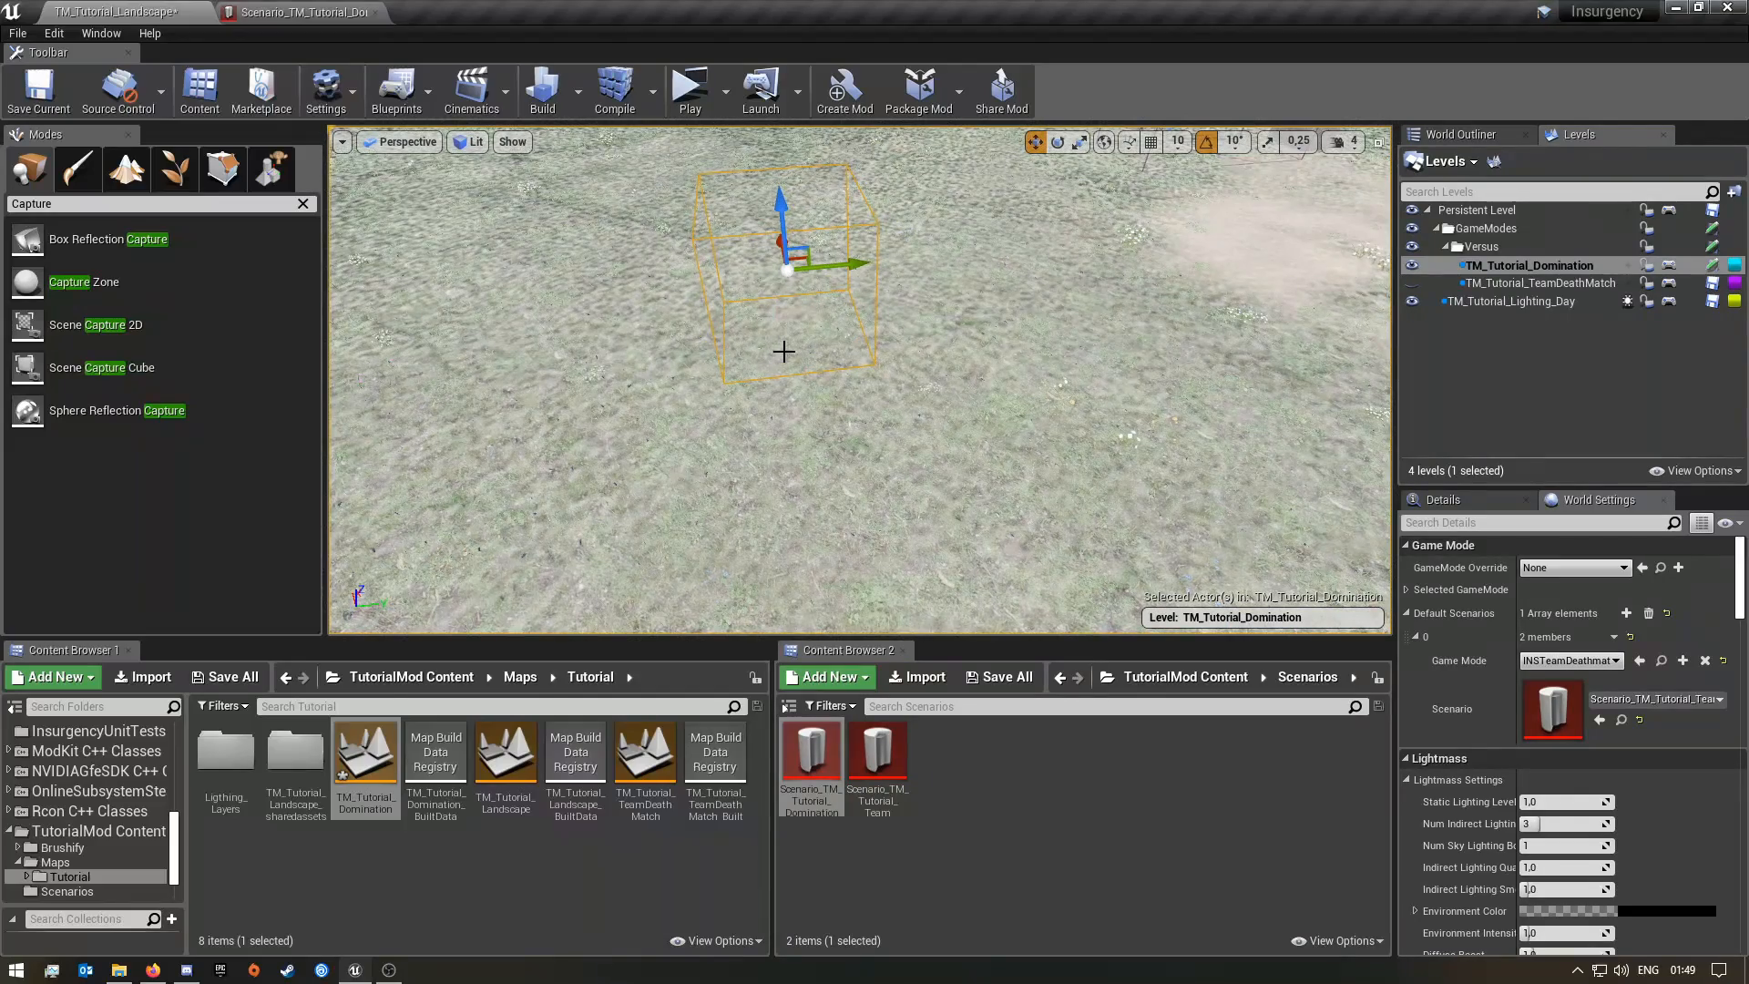
{"action": "key", "text": "ctrl+z"}
{"action": "right_click_drag", "start_coordinate": [762, 427], "coordinate": [717, 384]}
{"action": "left_click_drag", "start_coordinate": [767, 337], "coordinate": [819, 426]}
{"action": "right_click_drag", "start_coordinate": [958, 384], "coordinate": [949, 328]}
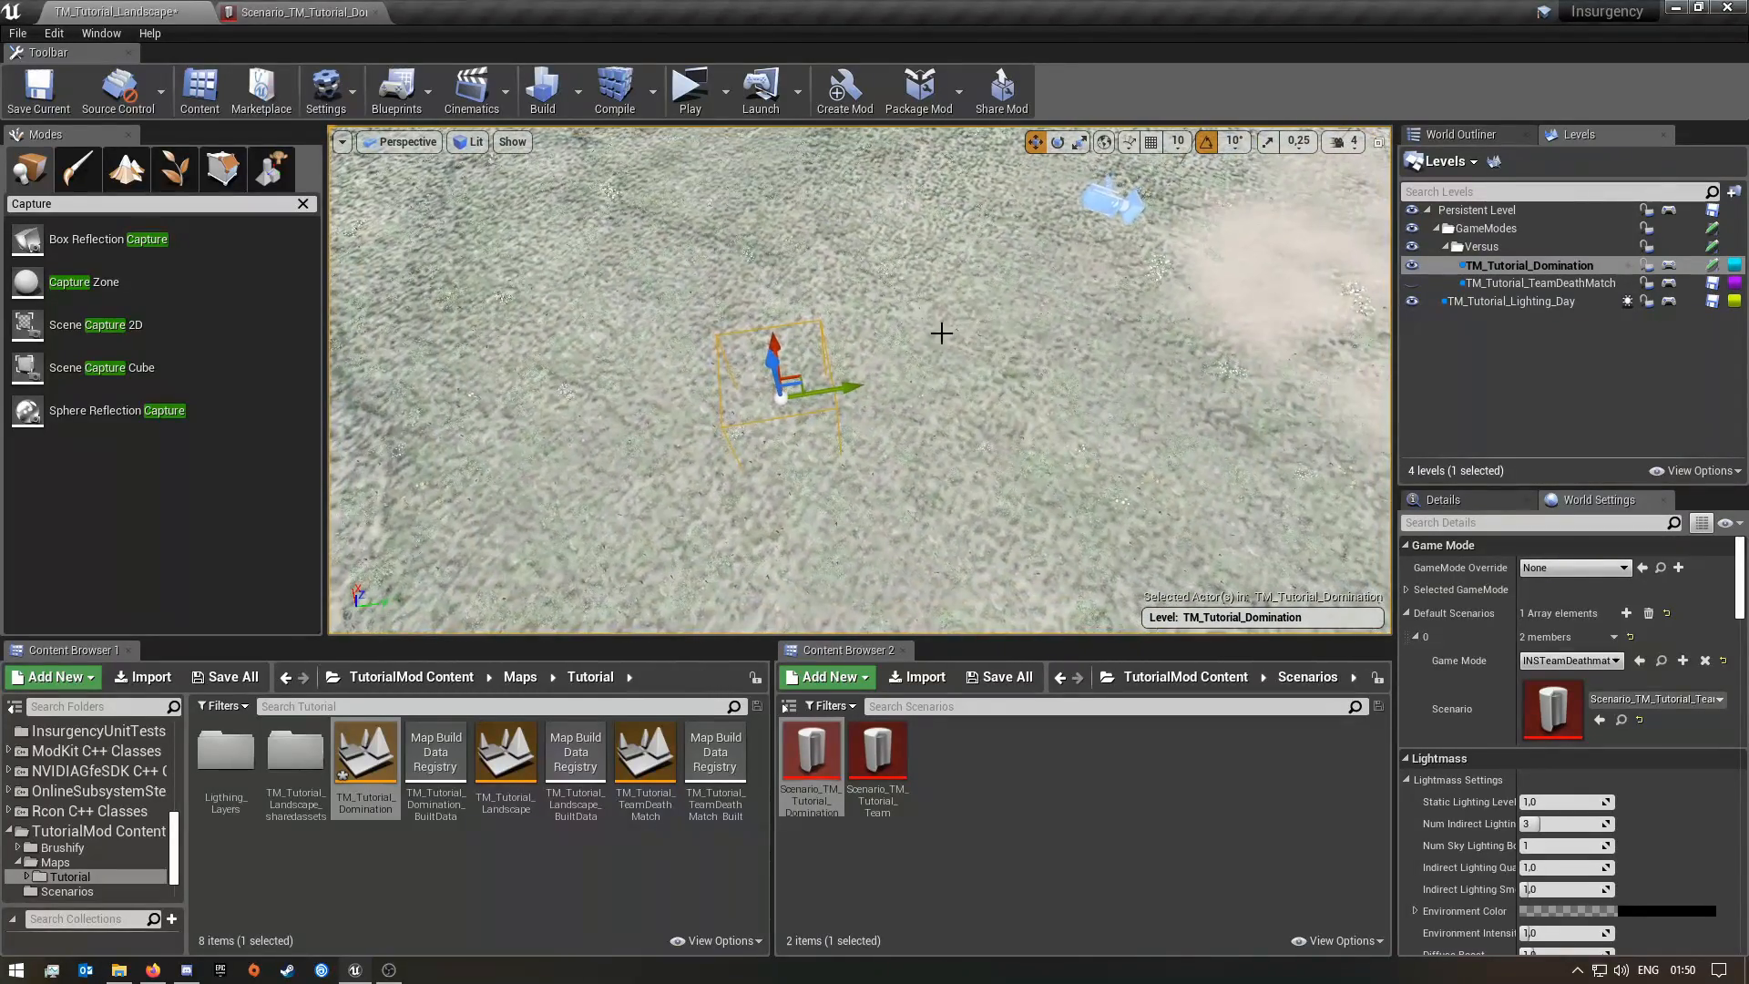
Check the active sublevel in the level list and look for the new Capture Zone in the World Outliner
{"action": "left_click", "coordinate": [1458, 134]}
{"action": "left_click", "coordinate": [1579, 134]}
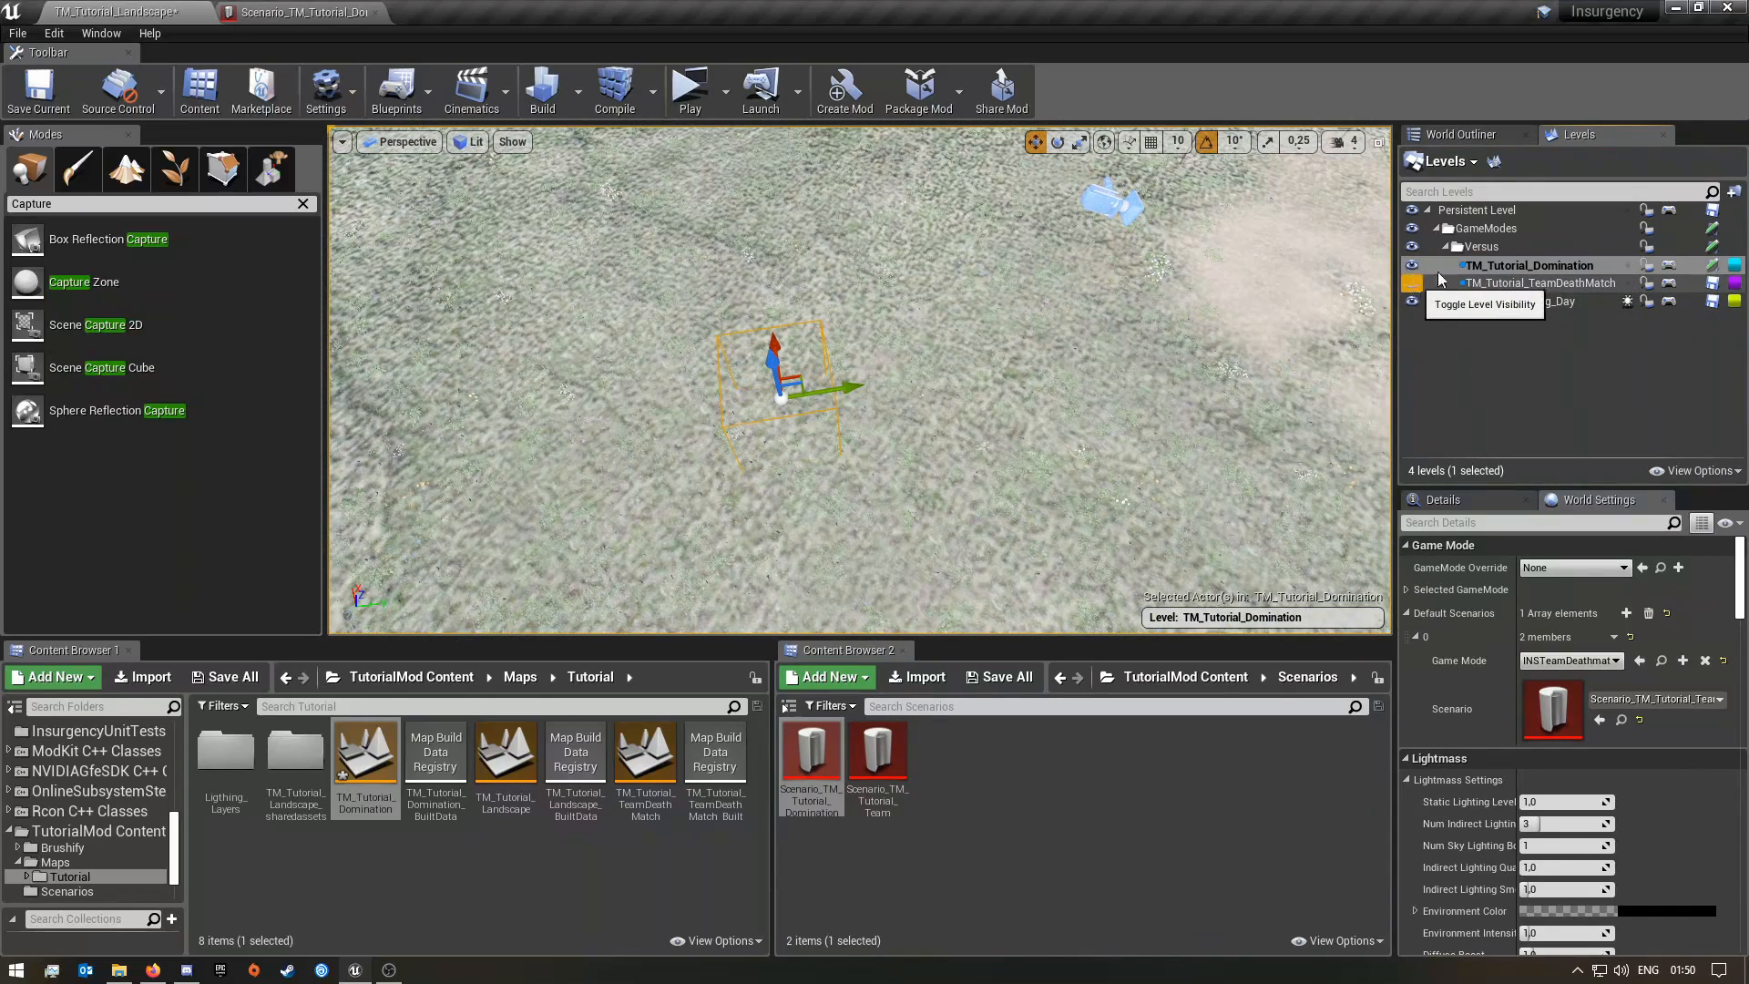
{"action": "left_click", "coordinate": [1456, 139]}
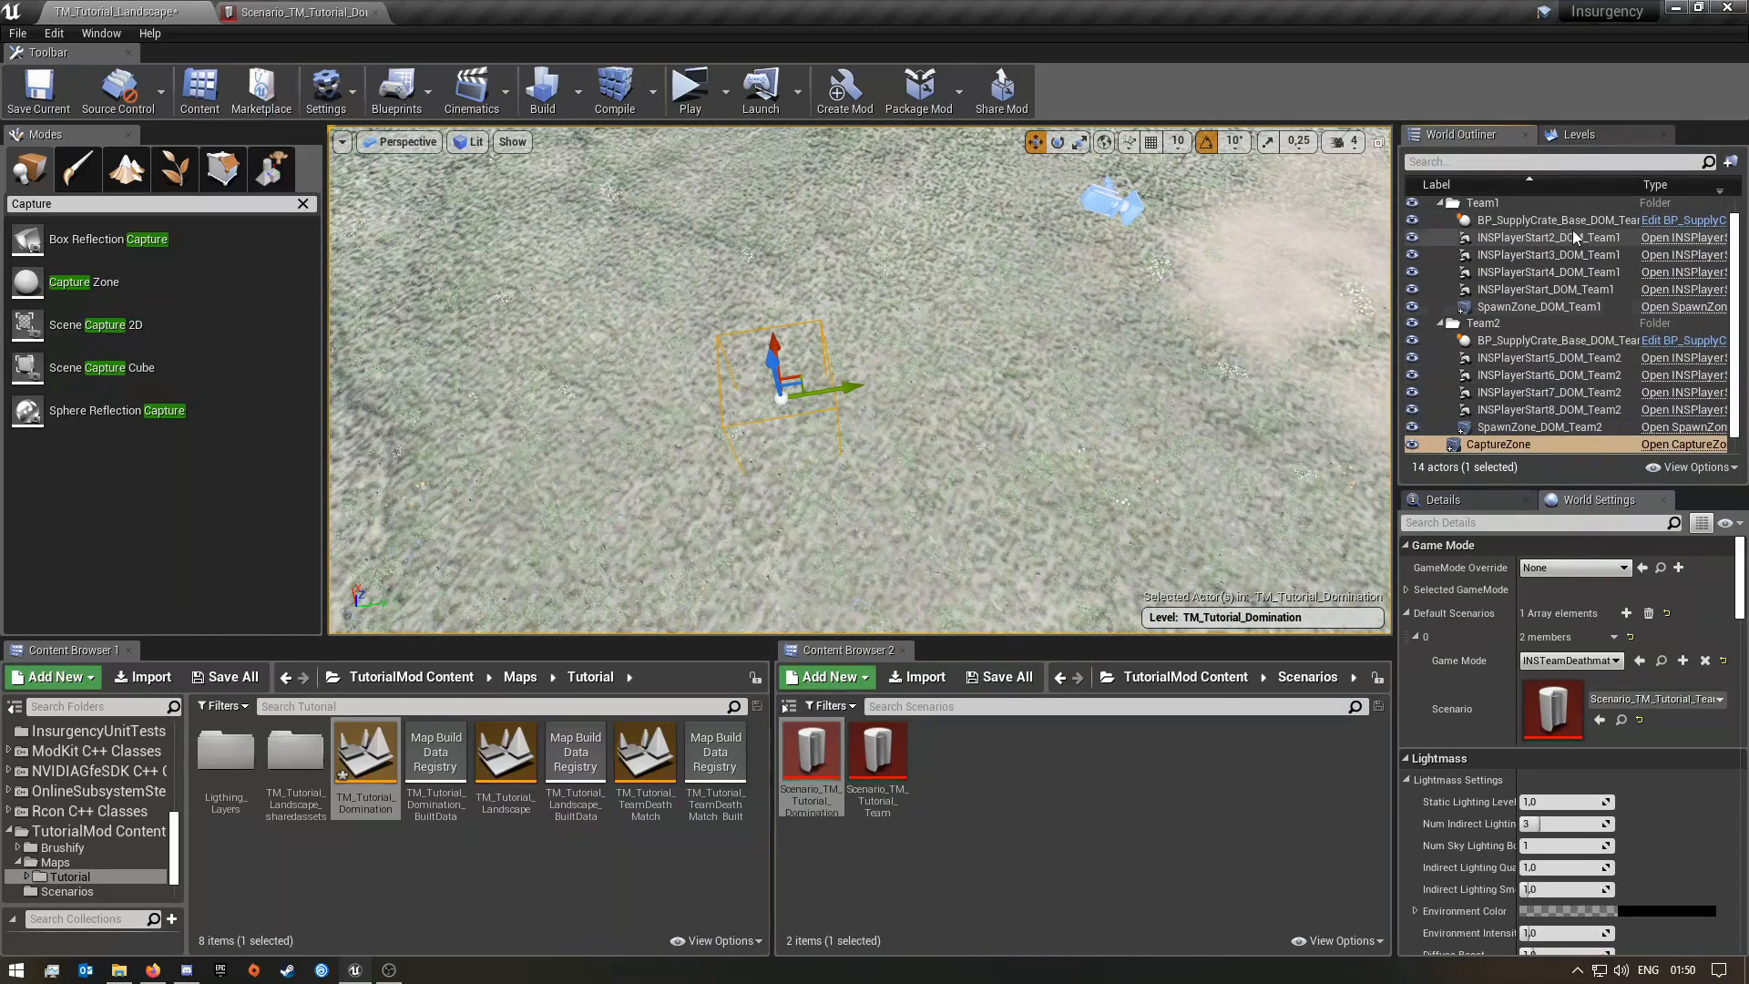
Scale the Capture Zone up horizontally into a wide box covering the terrain beside the dirt clearing, and check its extent from several sides
{"action": "right_click_drag", "start_coordinate": [1221, 383], "coordinate": [1184, 387]}
{"action": "mouse_move", "coordinate": [1002, 394]}
{"action": "right_mouse_down"}
{"action": "mouse_move", "coordinate": [968, 391]}
{"action": "mouse_move", "coordinate": [1052, 387]}
{"action": "mouse_move", "coordinate": [1011, 390]}
{"action": "right_mouse_up"}
{"action": "key", "text": "e"}
{"action": "key", "text": "r"}
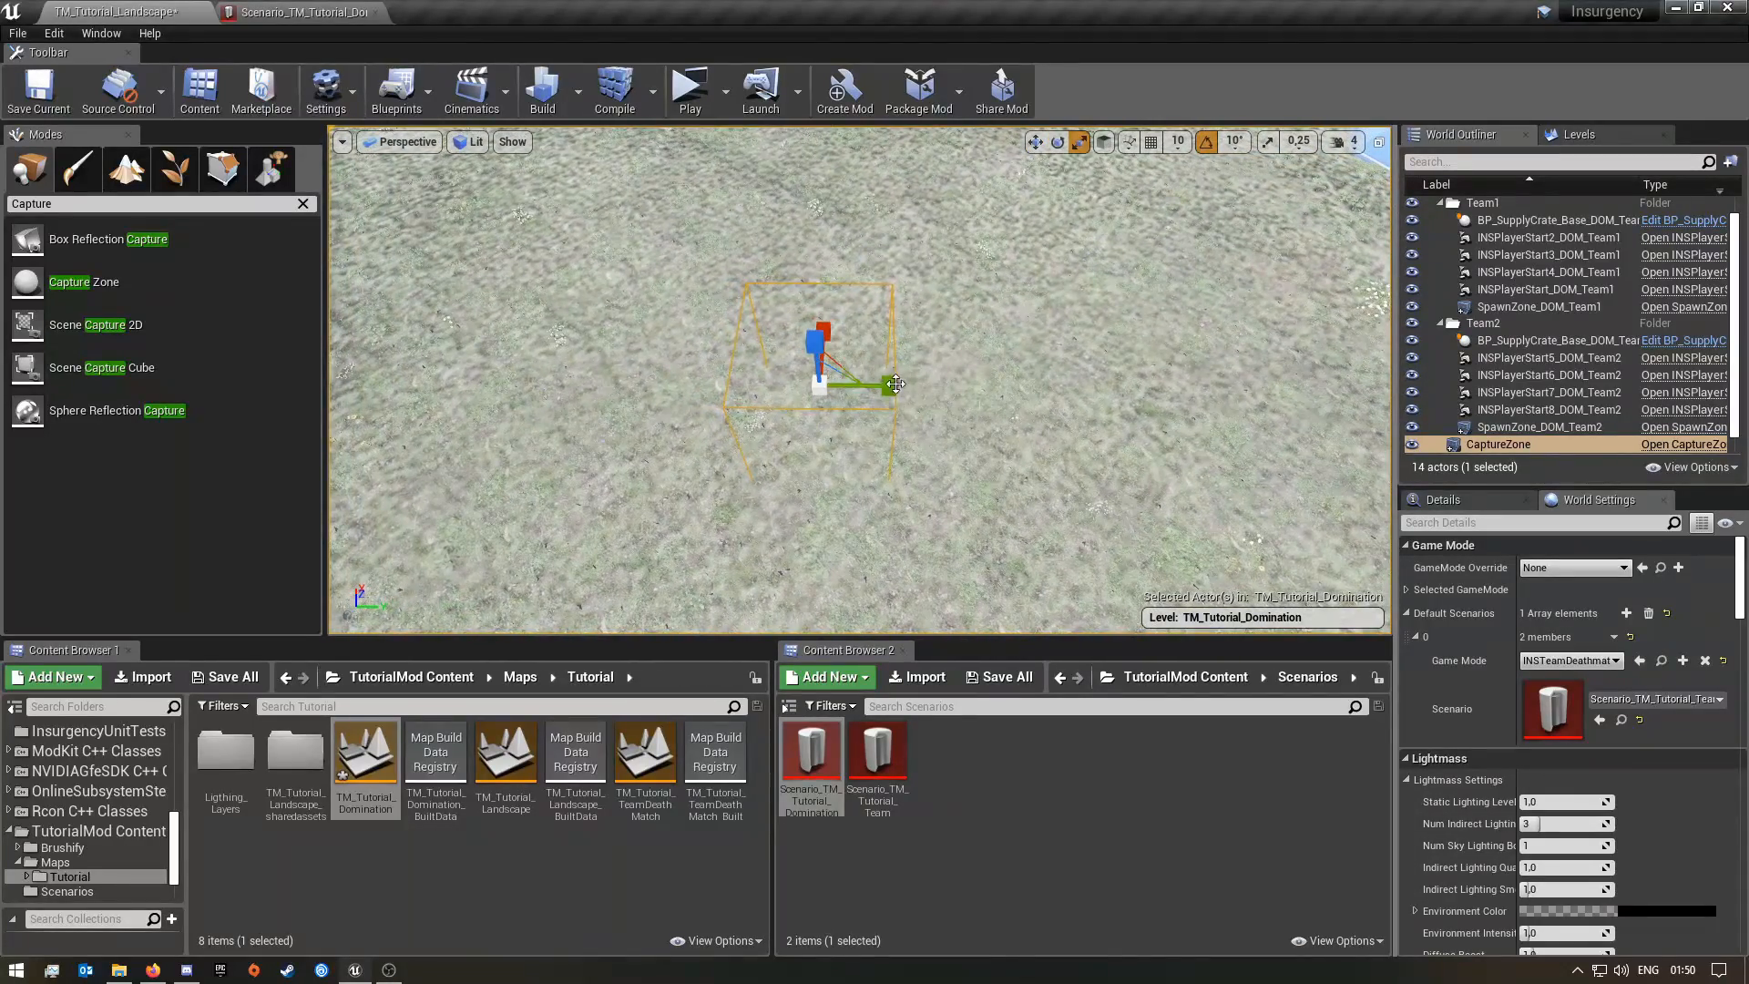
{"action": "right_click_drag", "start_coordinate": [805, 416], "coordinate": [966, 456]}
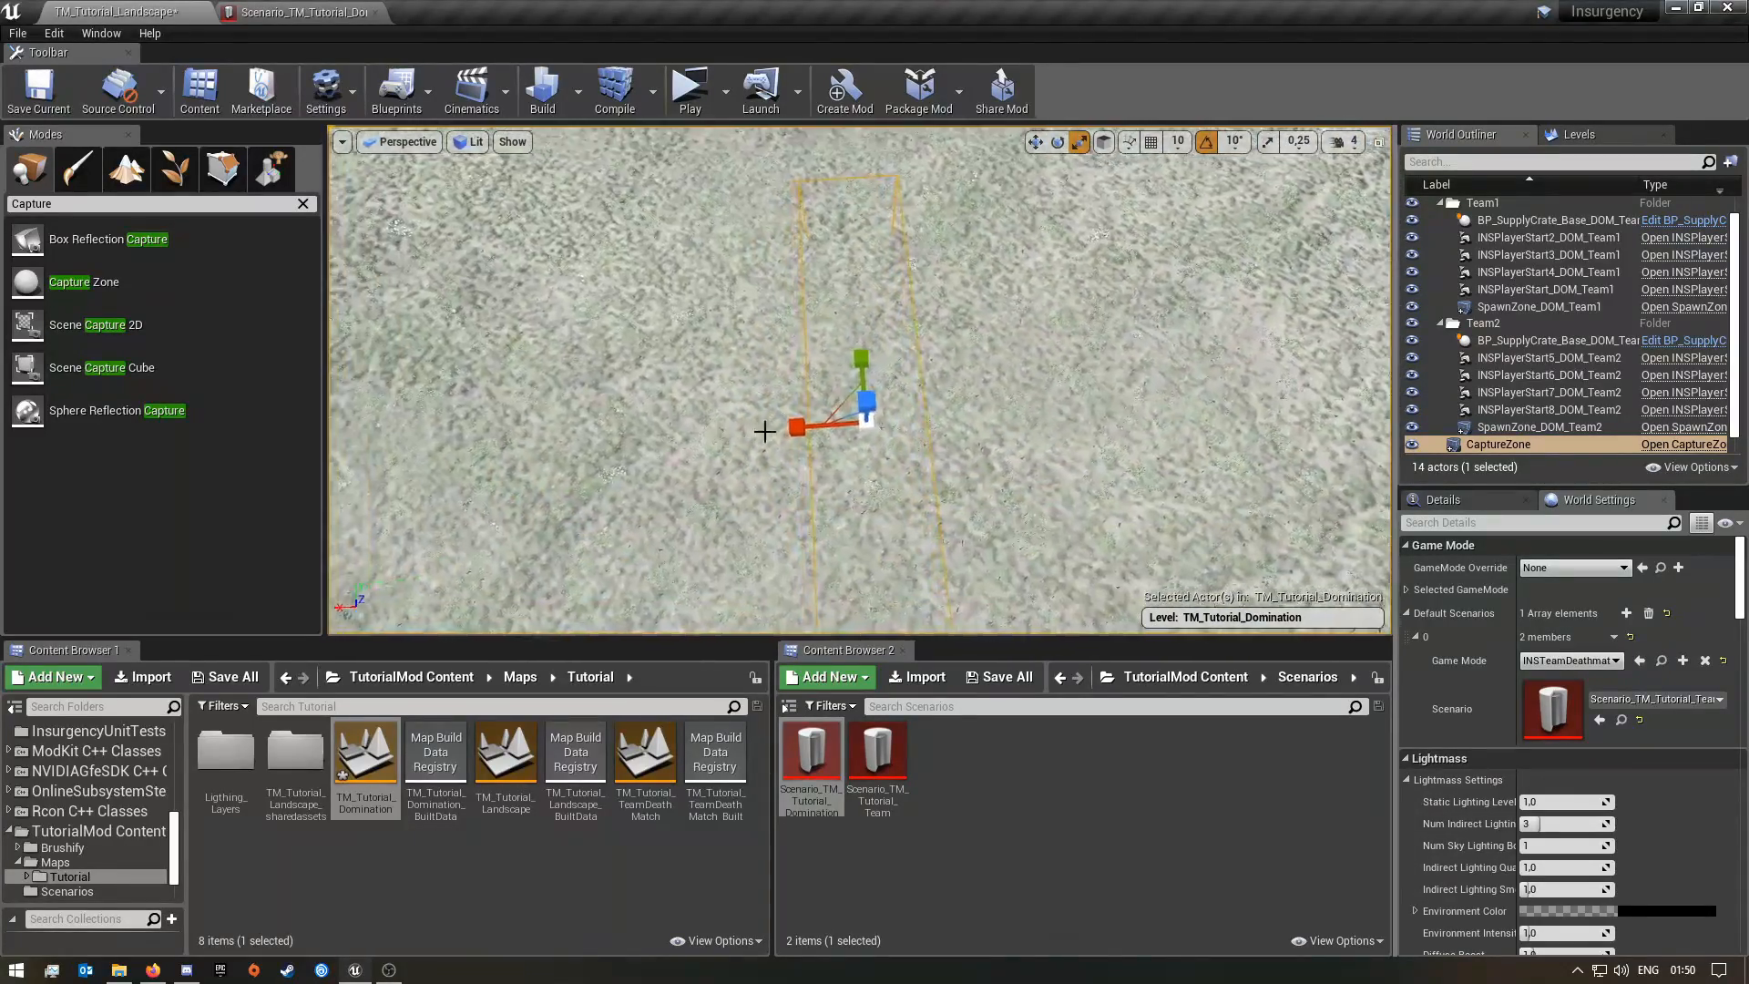
{"action": "right_click_drag", "start_coordinate": [799, 425], "coordinate": [932, 333]}
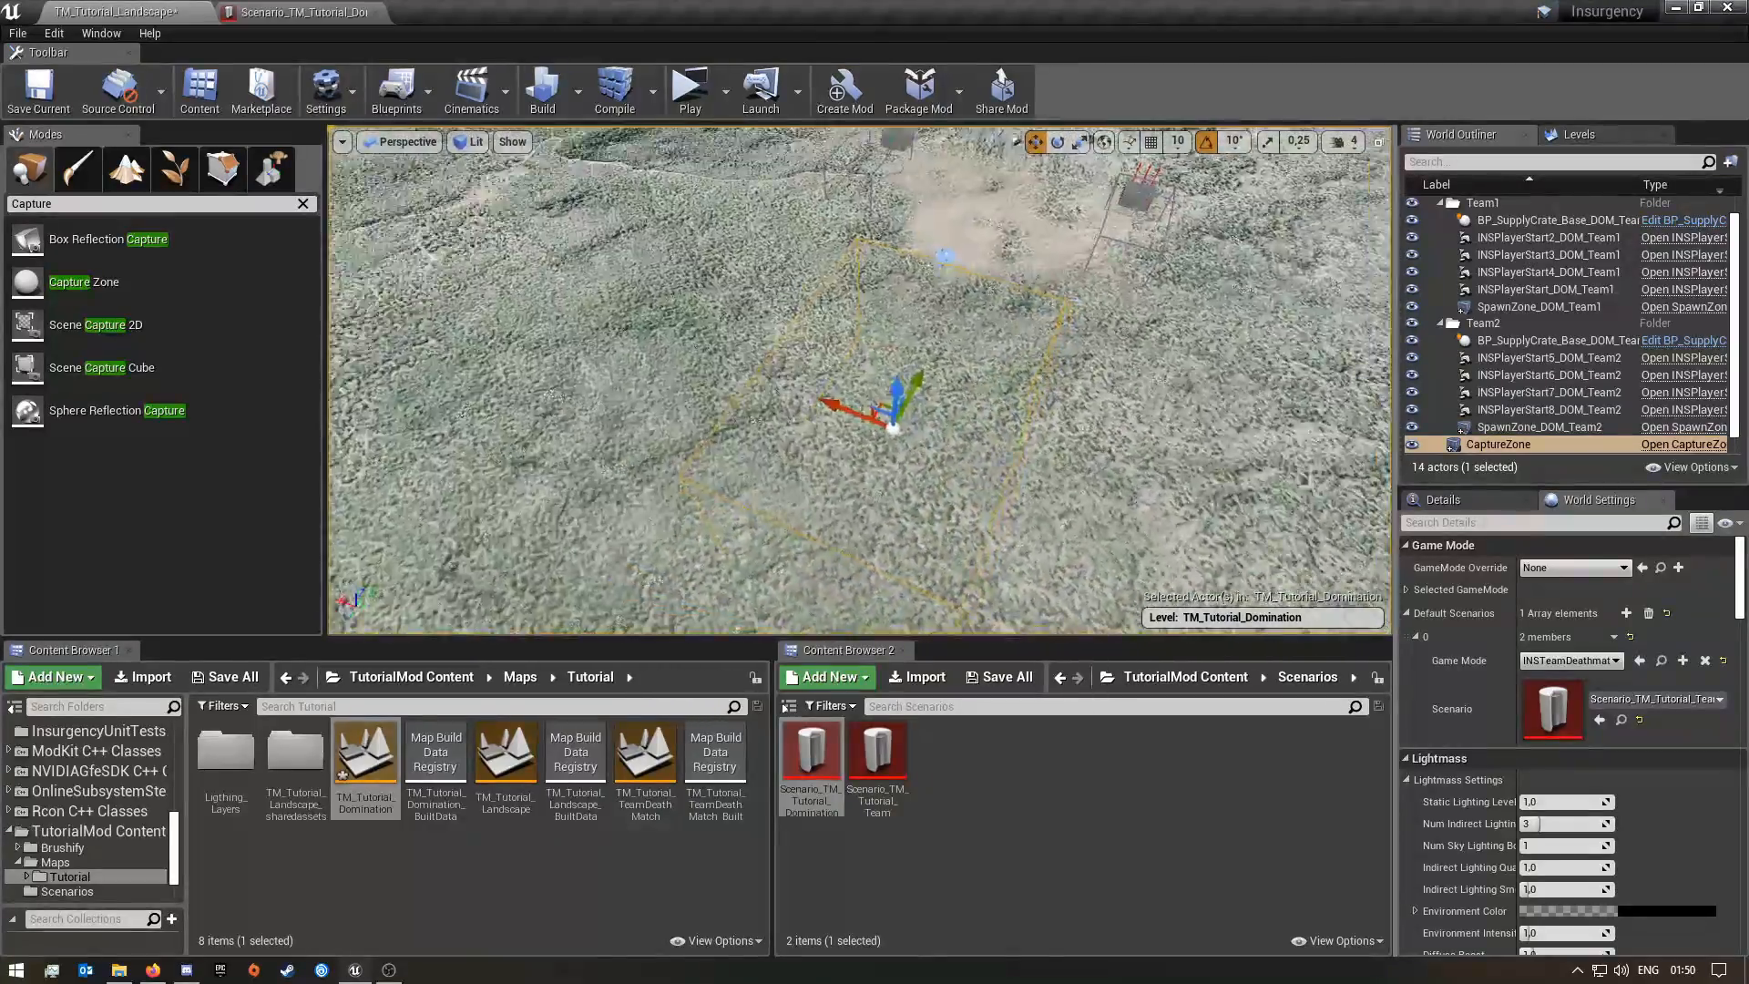
{"action": "right_click_drag", "start_coordinate": [860, 382], "coordinate": [759, 270]}
{"action": "right_click_drag", "start_coordinate": [1005, 393], "coordinate": [806, 369]}
{"action": "right_click_drag", "start_coordinate": [1274, 455], "coordinate": [1286, 455]}
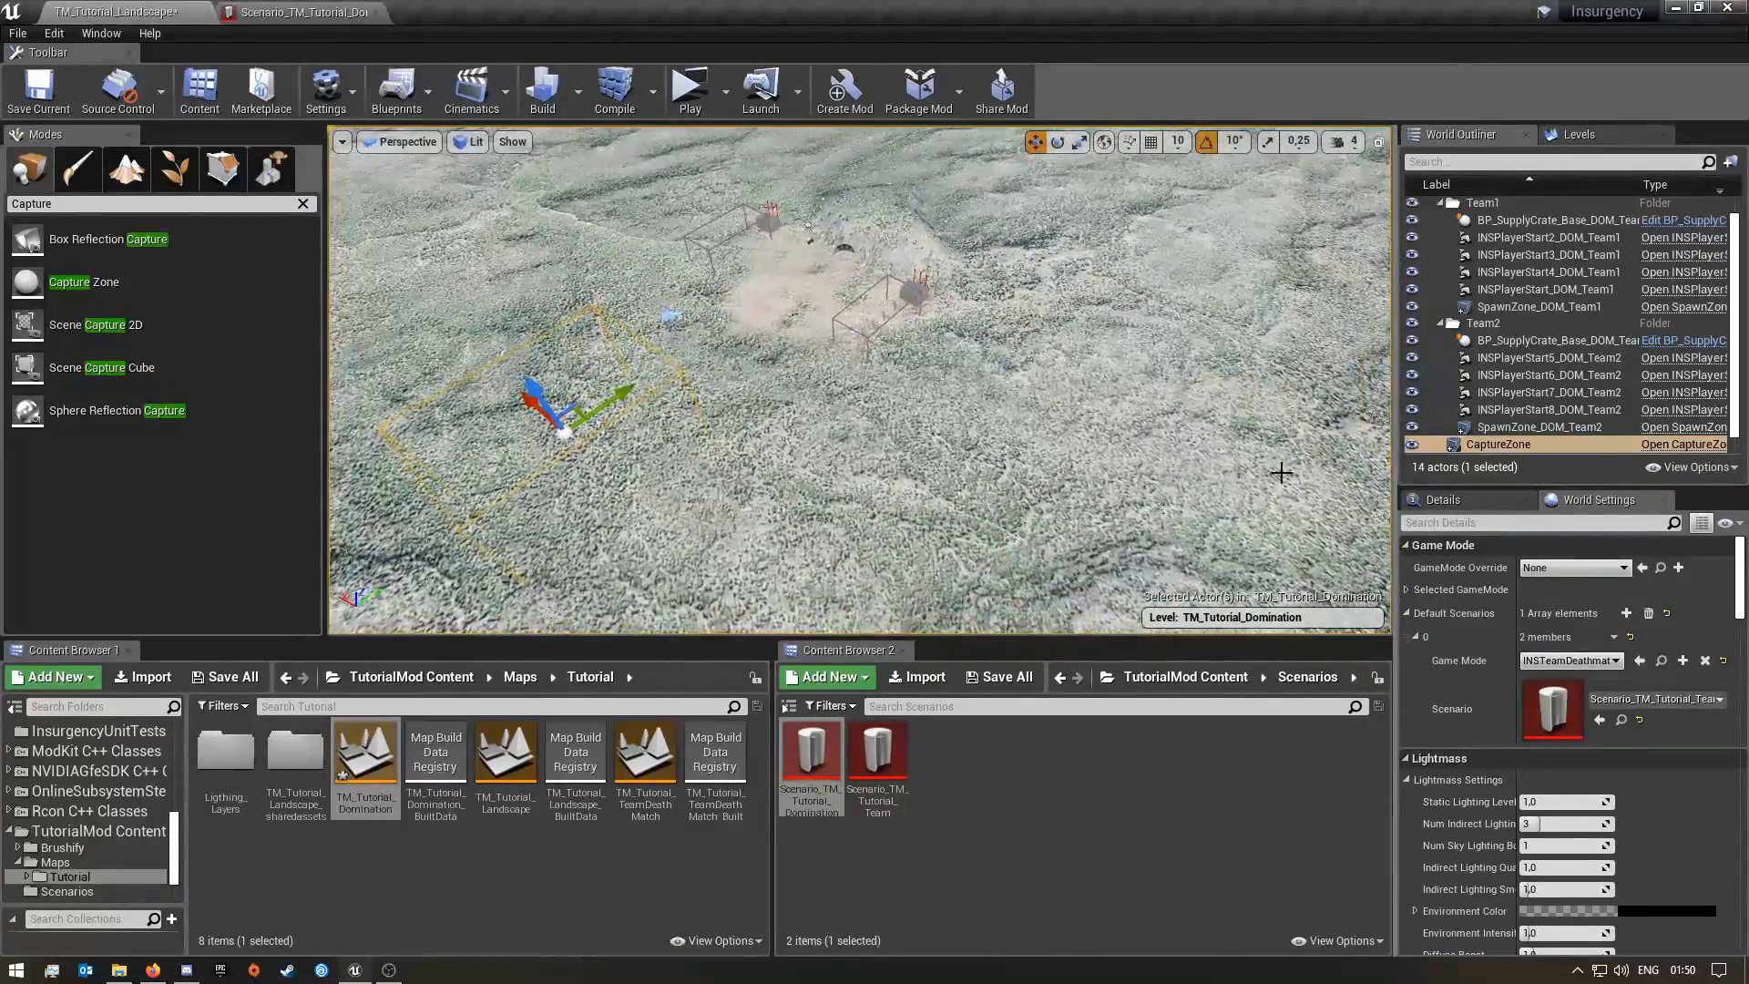
{"action": "right_click_drag", "start_coordinate": [1005, 393], "coordinate": [870, 397]}
{"action": "mouse_move", "coordinate": [500, 290]}
{"action": "right_mouse_down"}
{"action": "mouse_move", "coordinate": [455, 251]}
{"action": "mouse_move", "coordinate": [437, 305]}
{"action": "mouse_move", "coordinate": [500, 291]}
{"action": "right_mouse_up"}
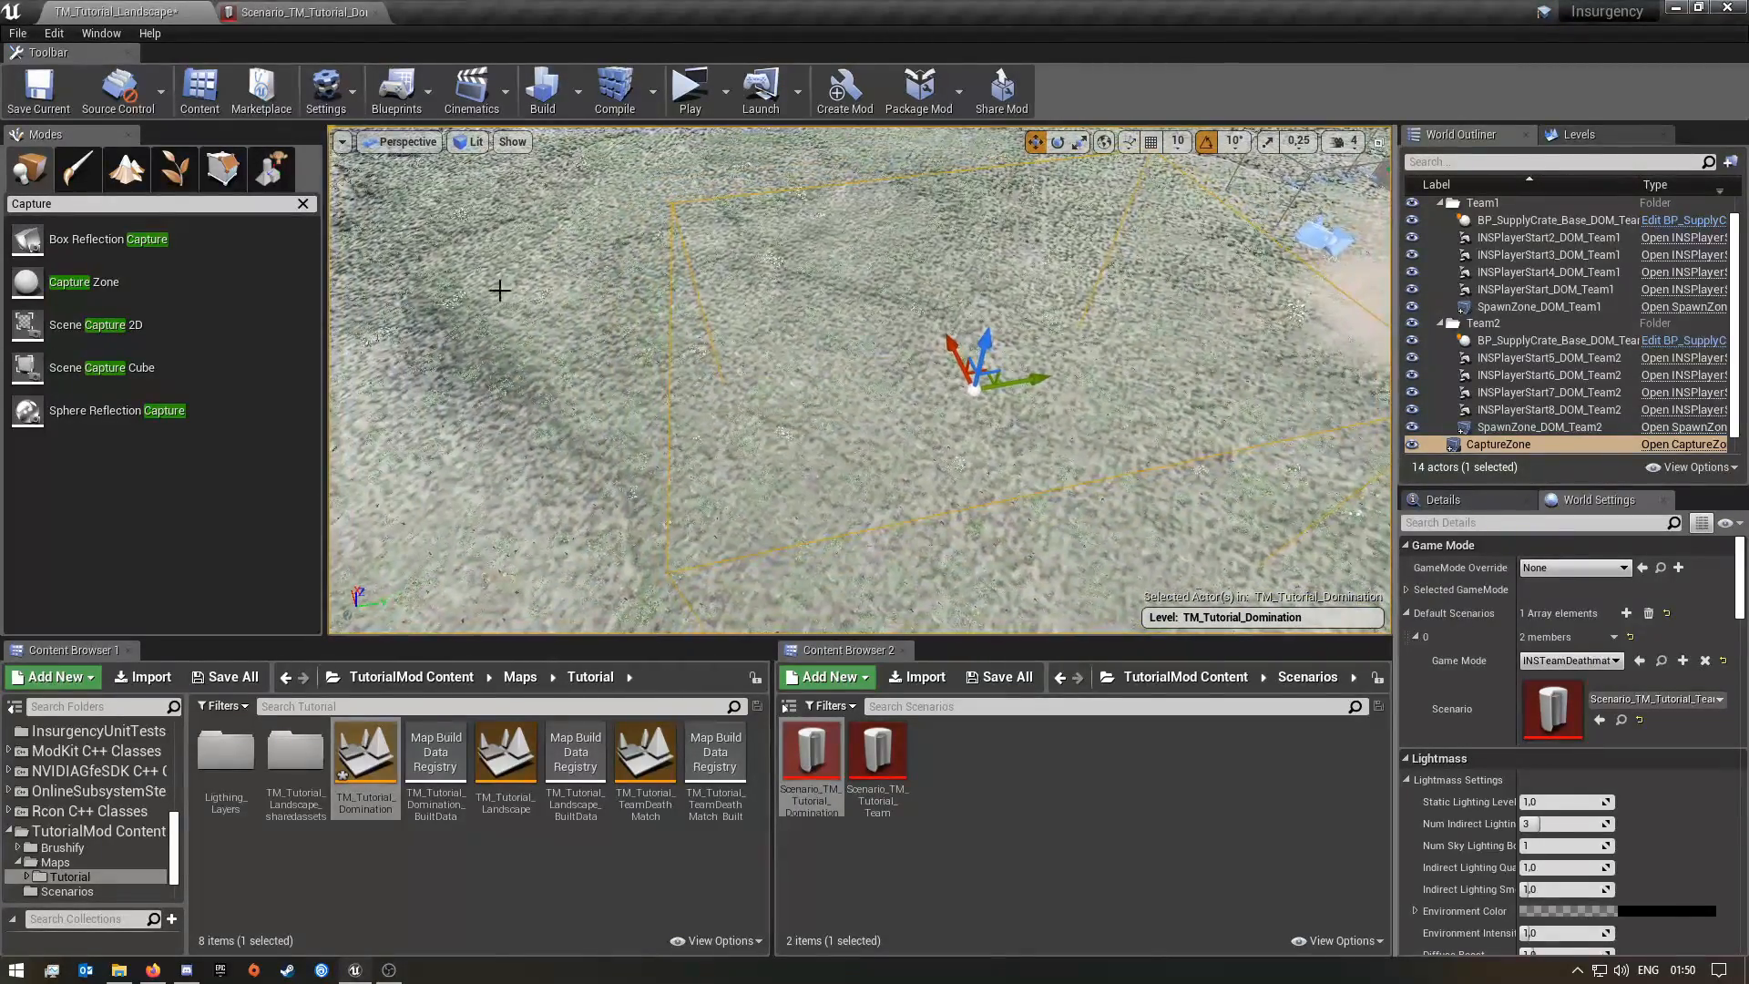
Search the placeable classes for "Obje" and place an Objective Capturable inside the enlarged Capture Zone
{"action": "left_click", "coordinate": [303, 204]}
{"action": "left_click", "coordinate": [52, 205]}
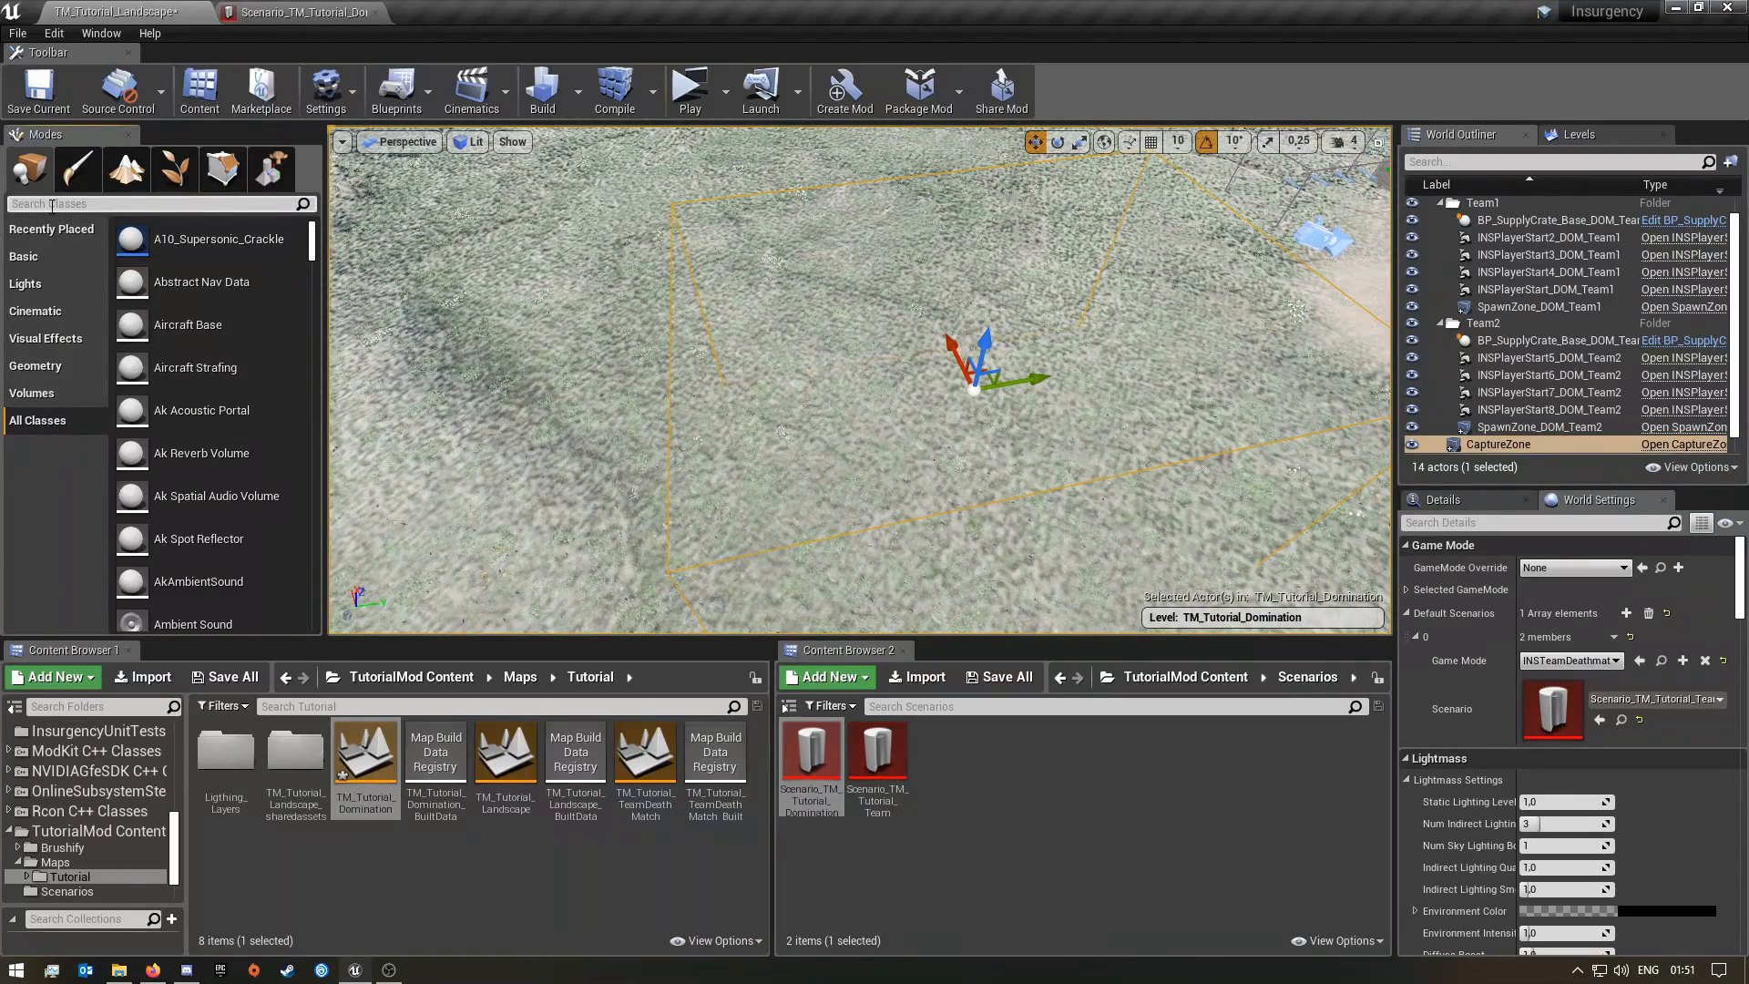
{"action": "type", "text": "Obje"}
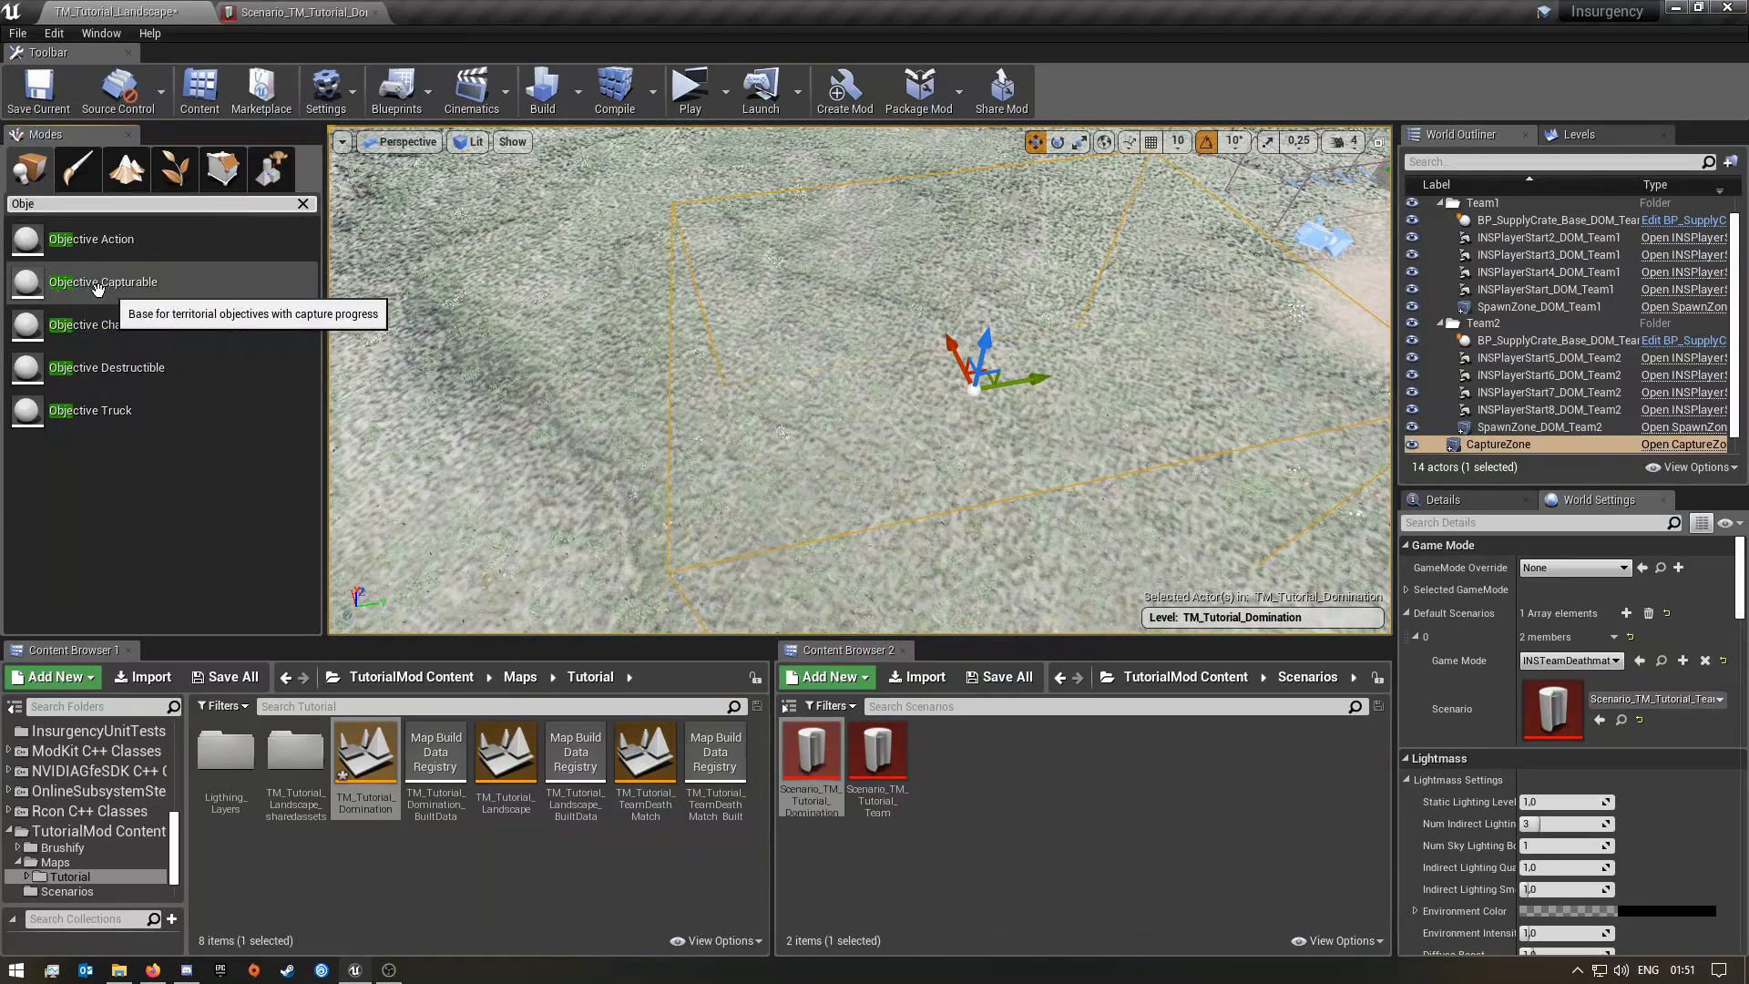
{"action": "left_click_drag", "start_coordinate": [73, 288], "coordinate": [911, 438]}
{"action": "right_click_drag", "start_coordinate": [911, 438], "coordinate": [952, 469]}
Adjust the Objective Capturable's height and horizontal position so its box is centred within the Capture Zone
{"action": "right_click_drag", "start_coordinate": [779, 403], "coordinate": [804, 349]}
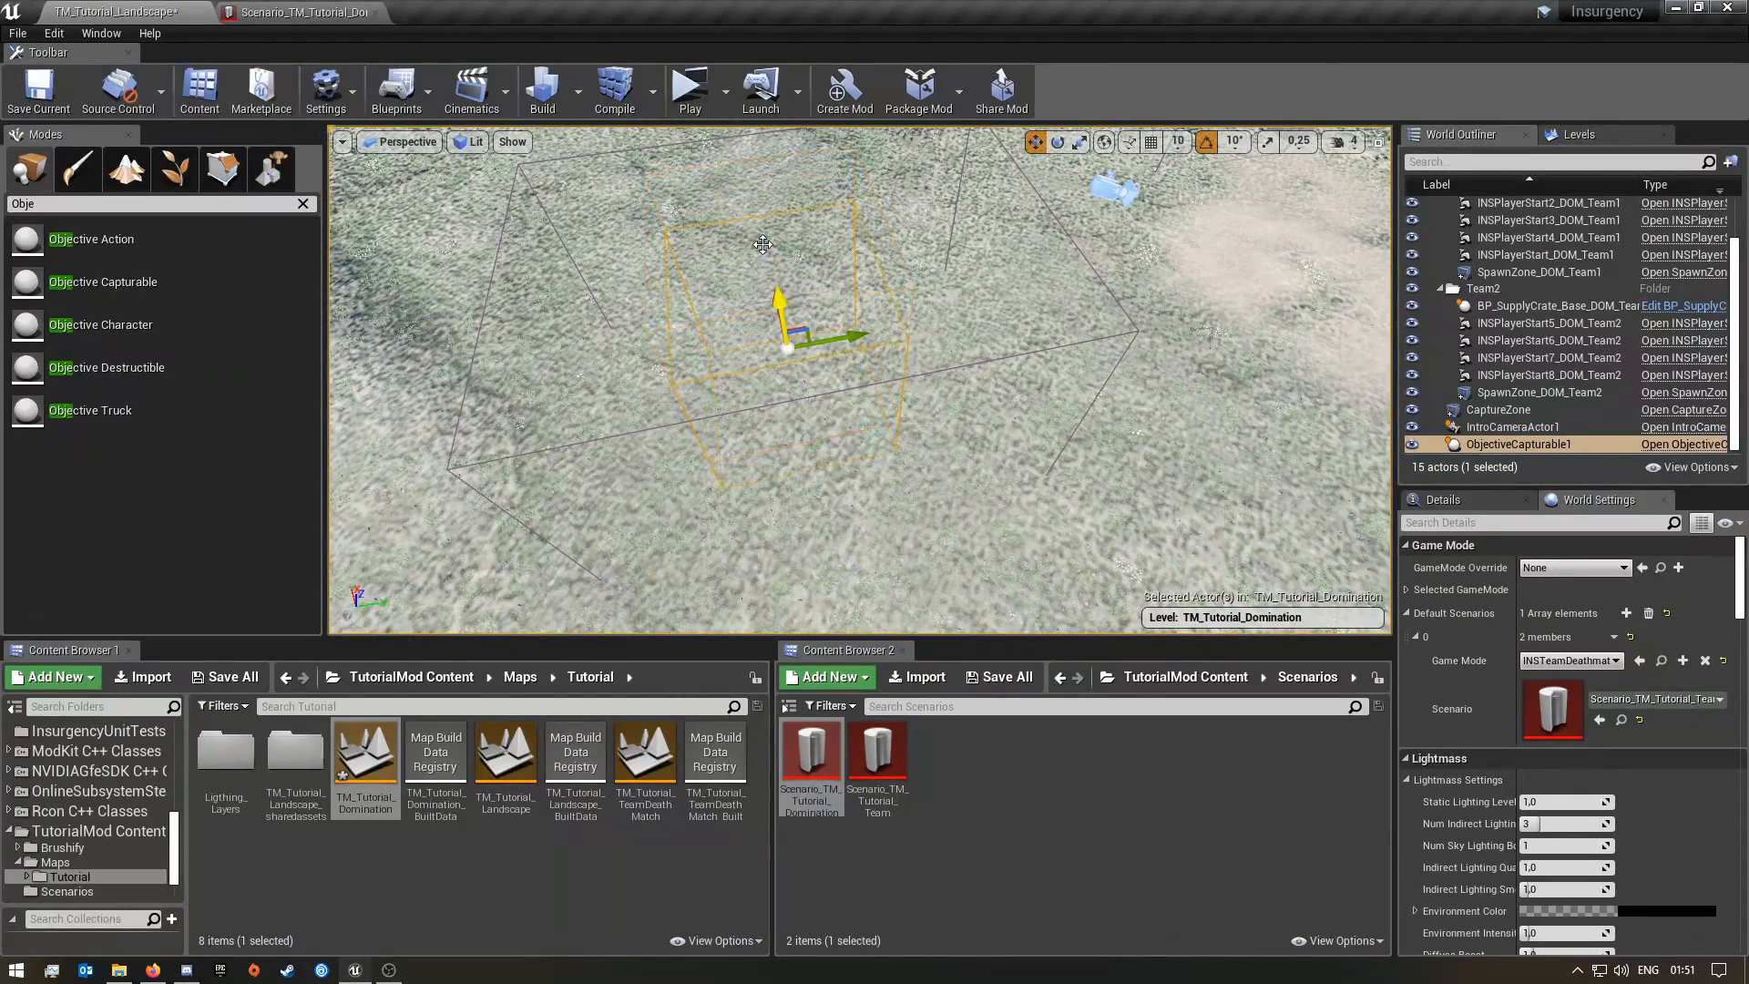
{"action": "right_click_drag", "start_coordinate": [764, 244], "coordinate": [876, 269]}
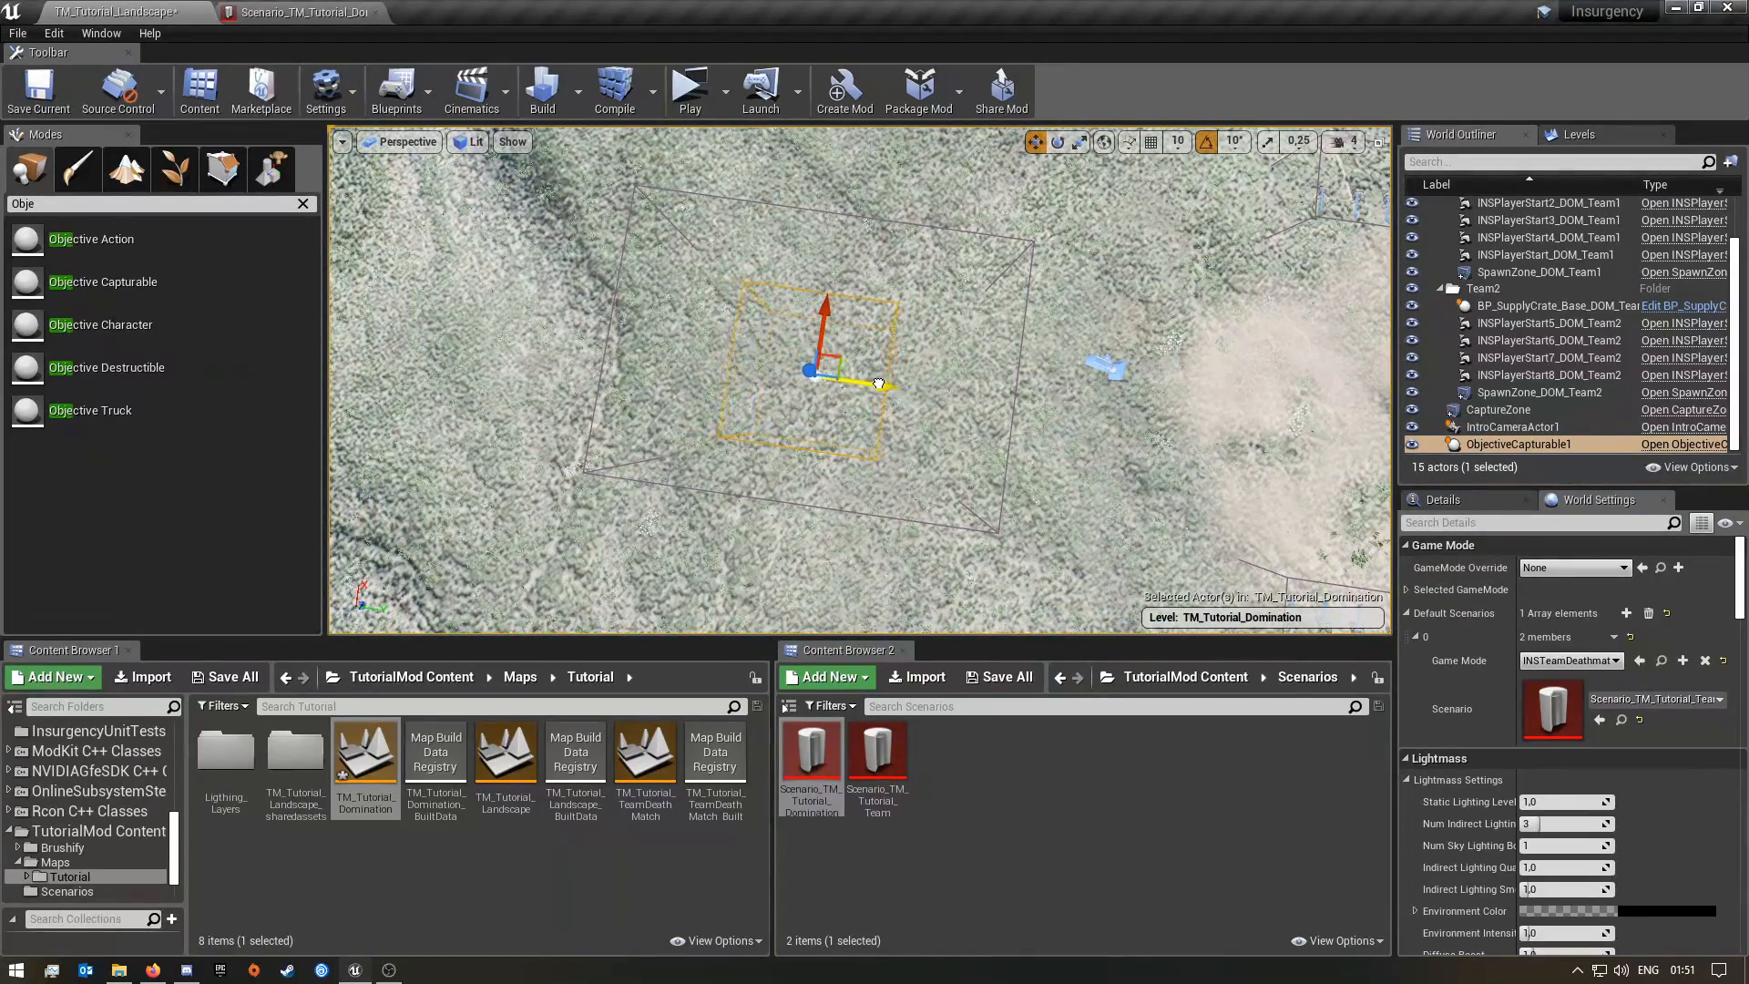
{"action": "right_click_drag", "start_coordinate": [748, 365], "coordinate": [1023, 356]}
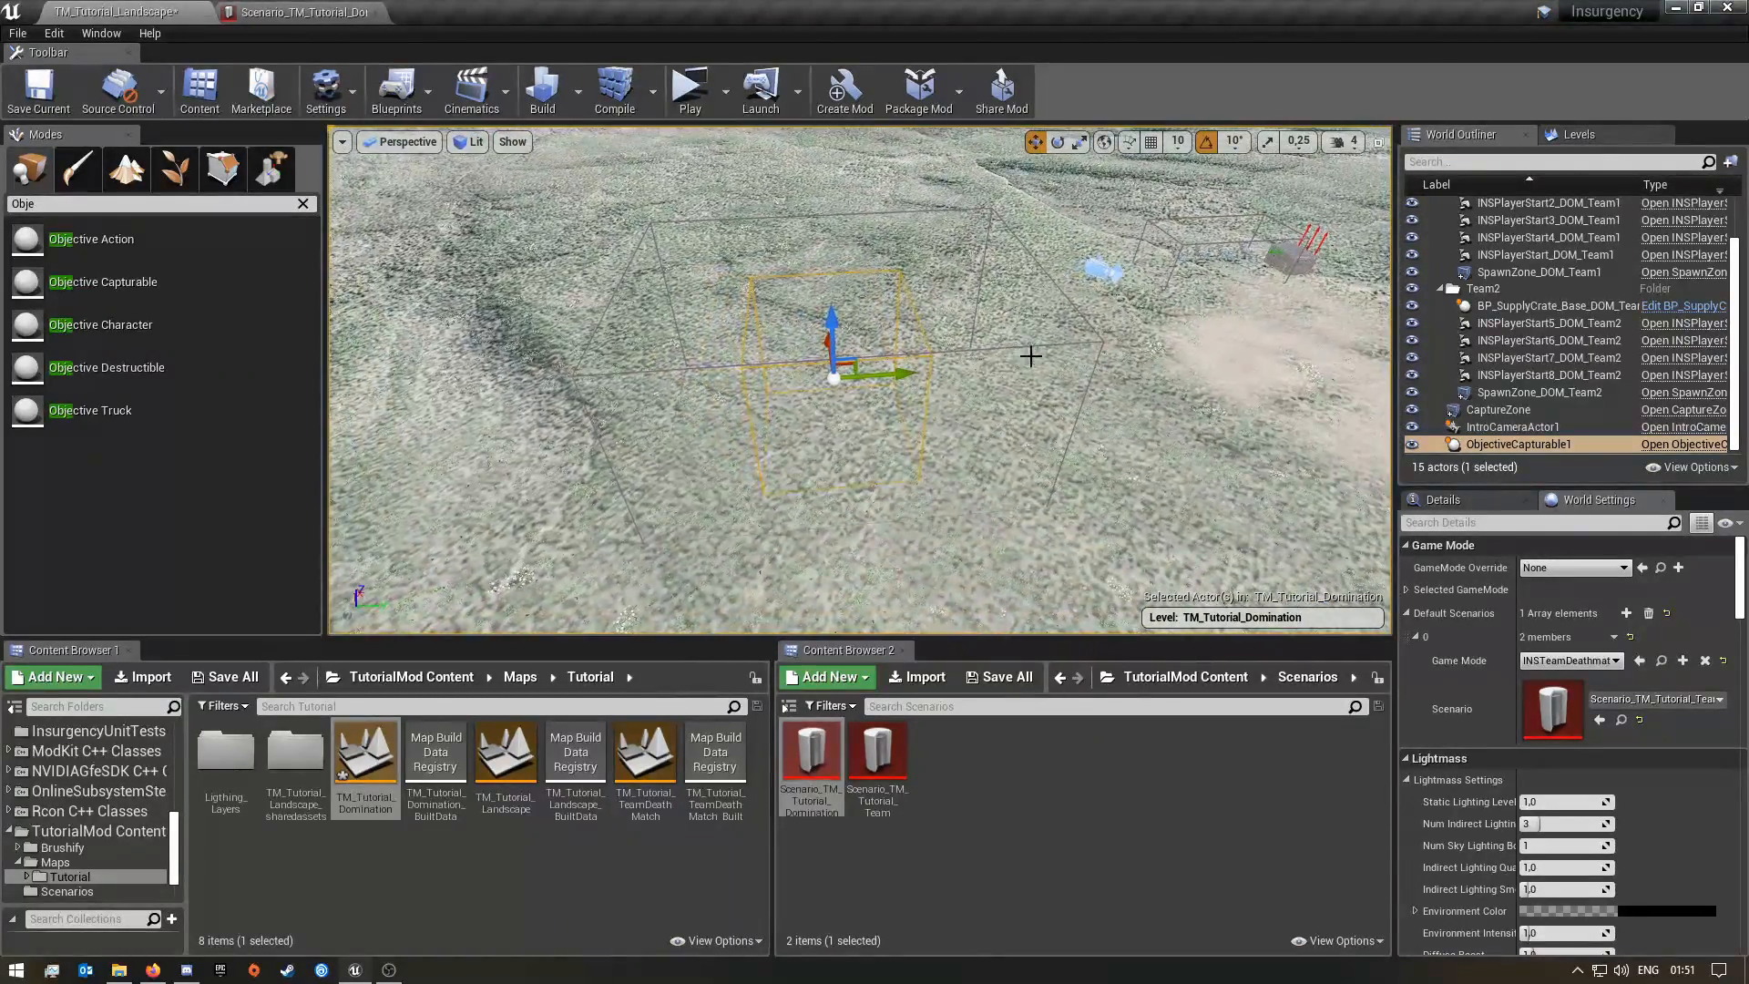
Rename the Capture Zone actor as CaptureZone_Alpha
{"action": "left_click", "coordinate": [1098, 342]}
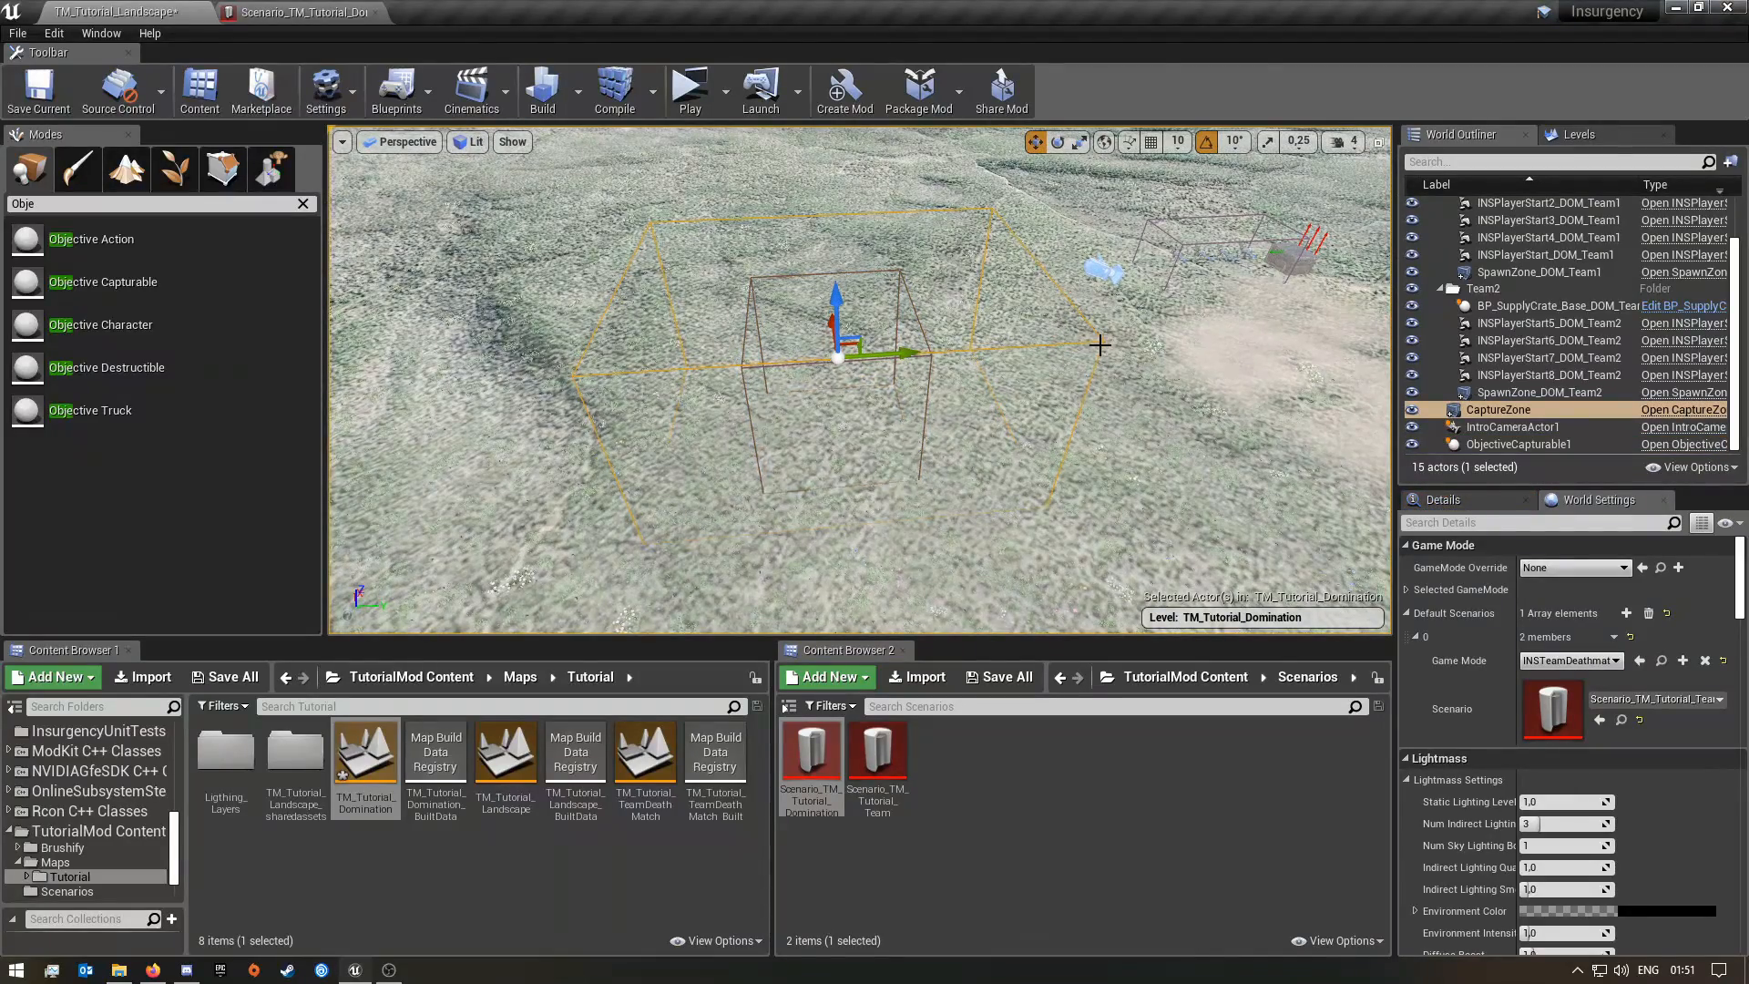
{"action": "right_click_drag", "start_coordinate": [952, 304], "coordinate": [952, 311]}
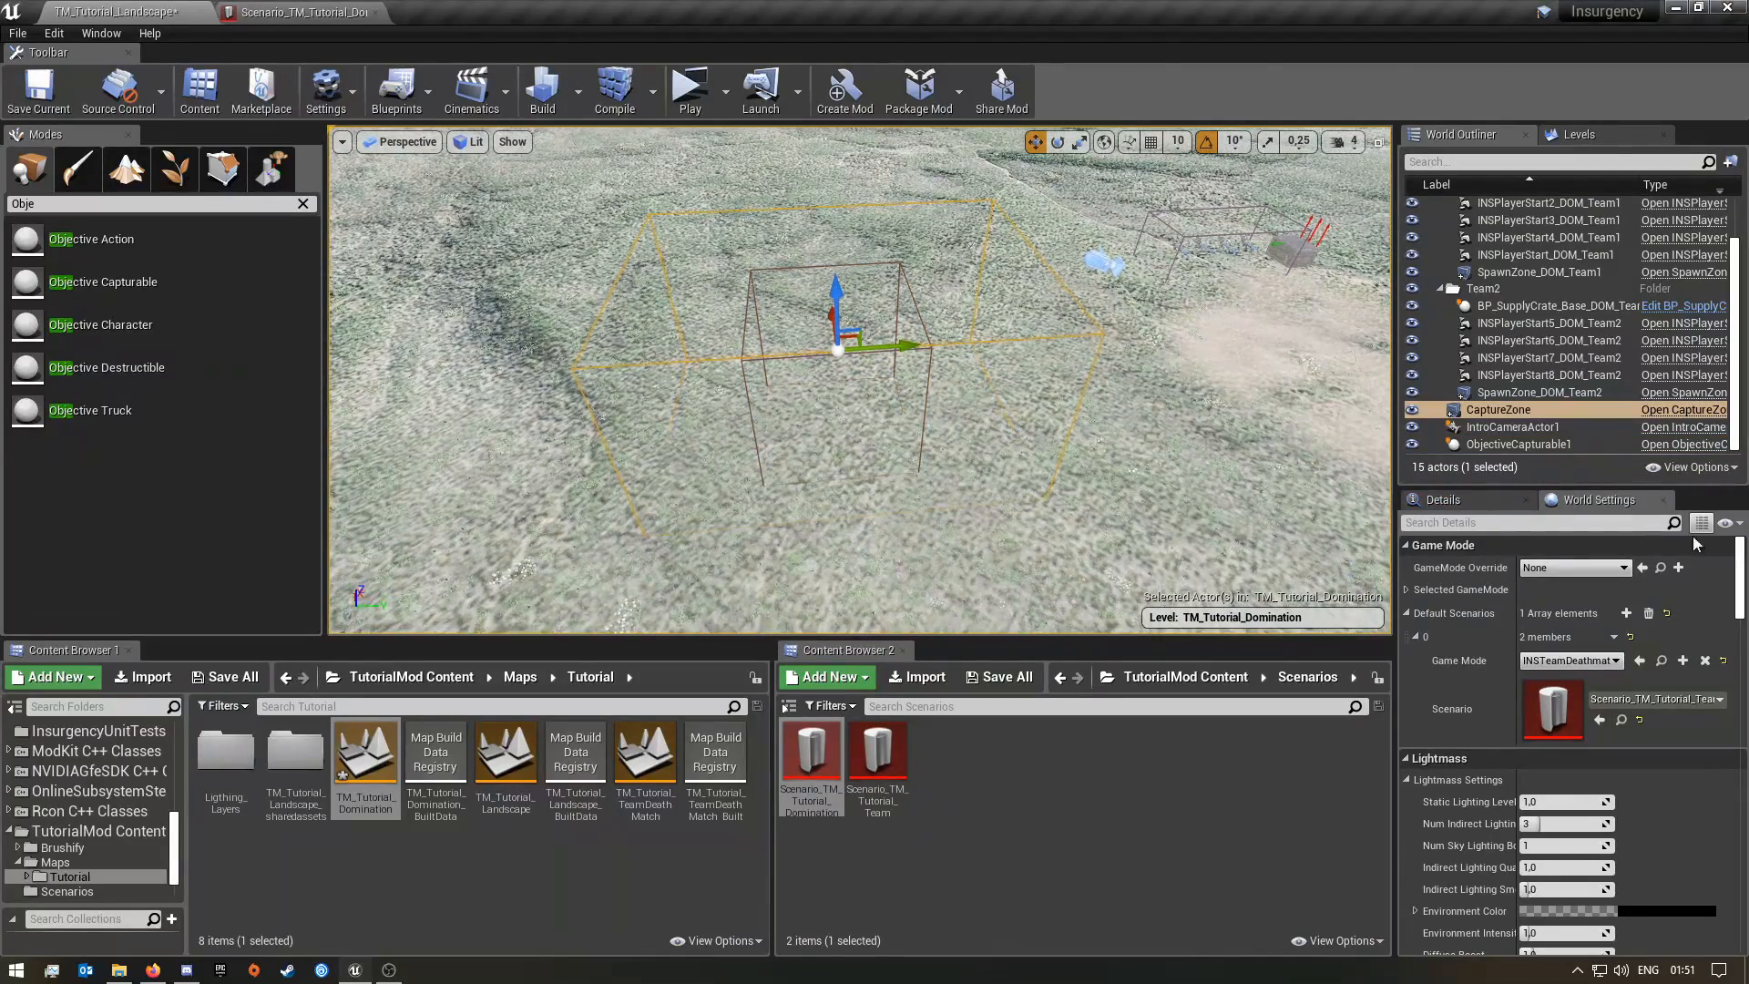
{"action": "left_click", "coordinate": [1554, 416]}
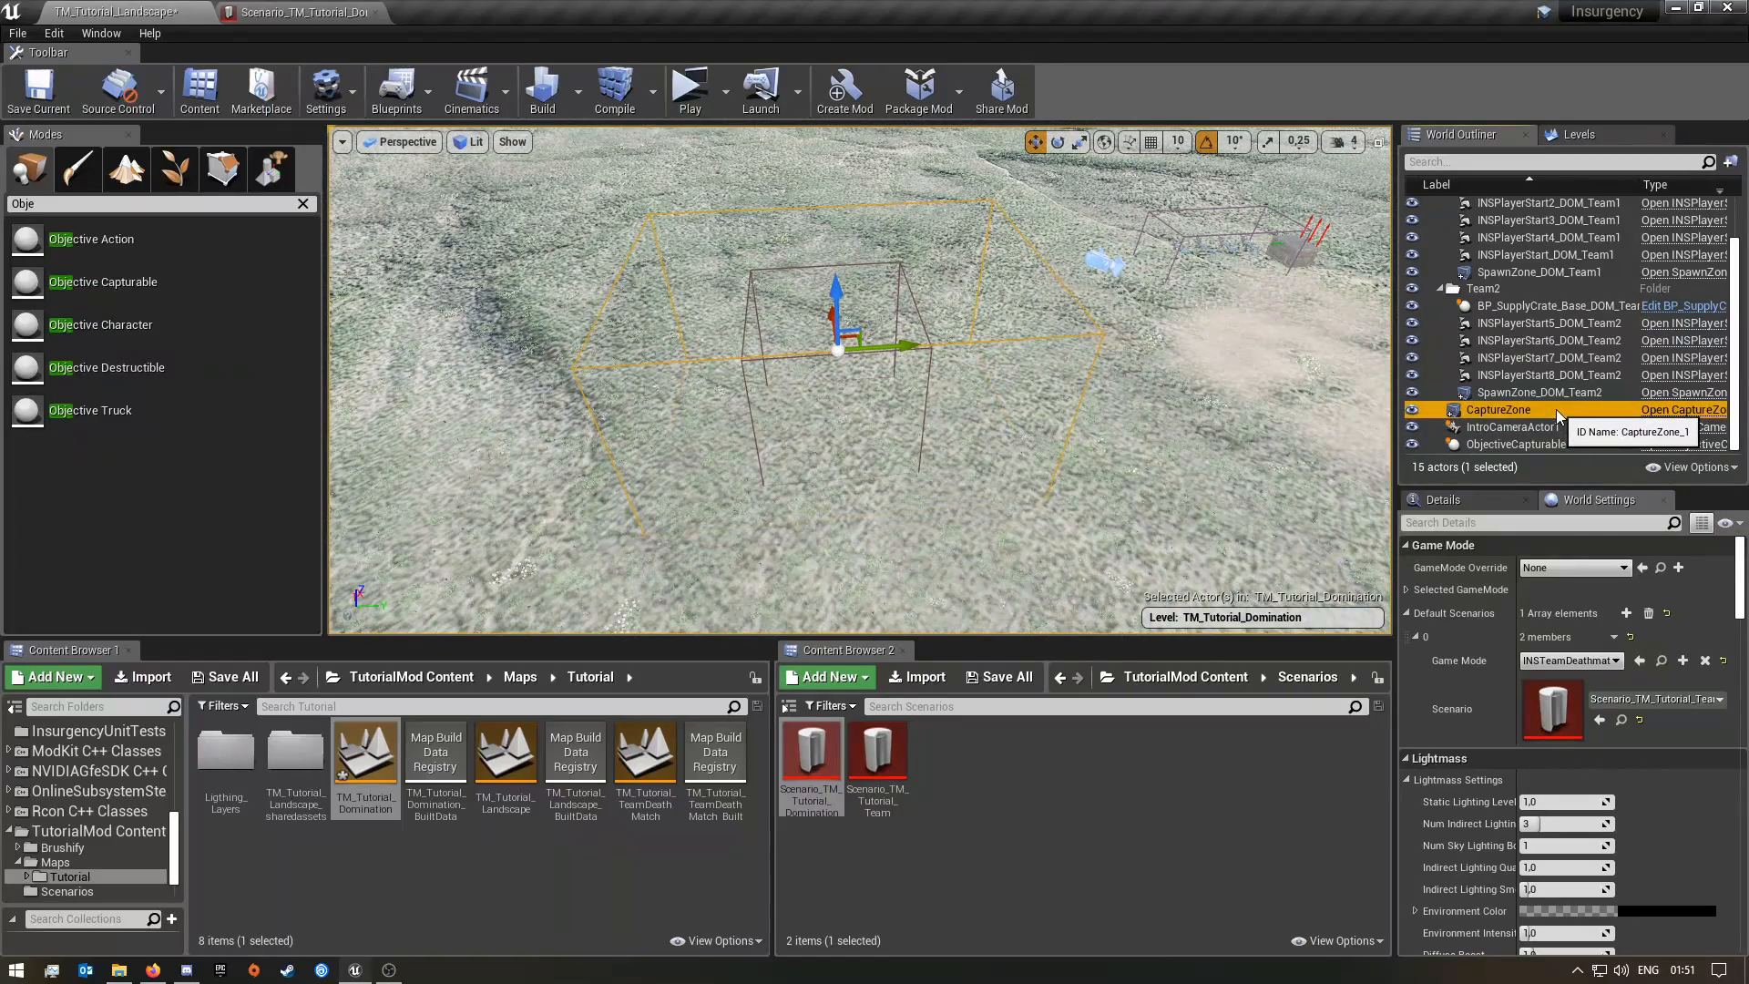
{"action": "left_click", "coordinate": [1559, 415]}
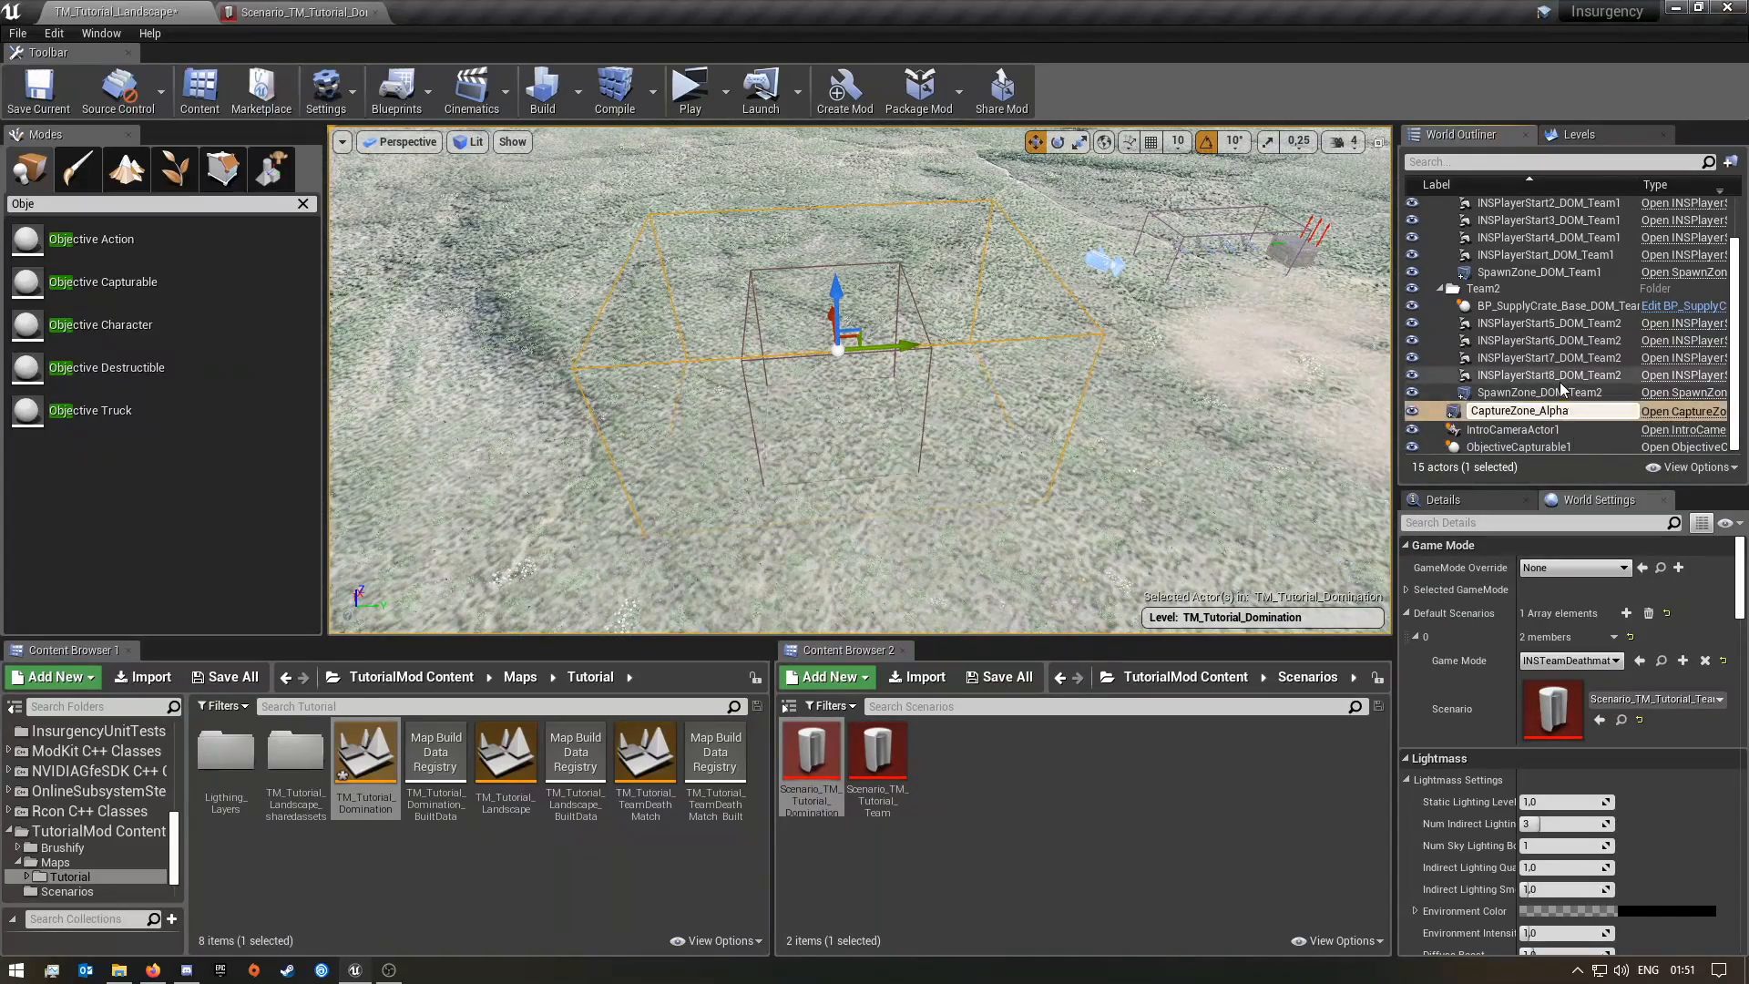
{"action": "left_click", "coordinate": [1560, 377]}
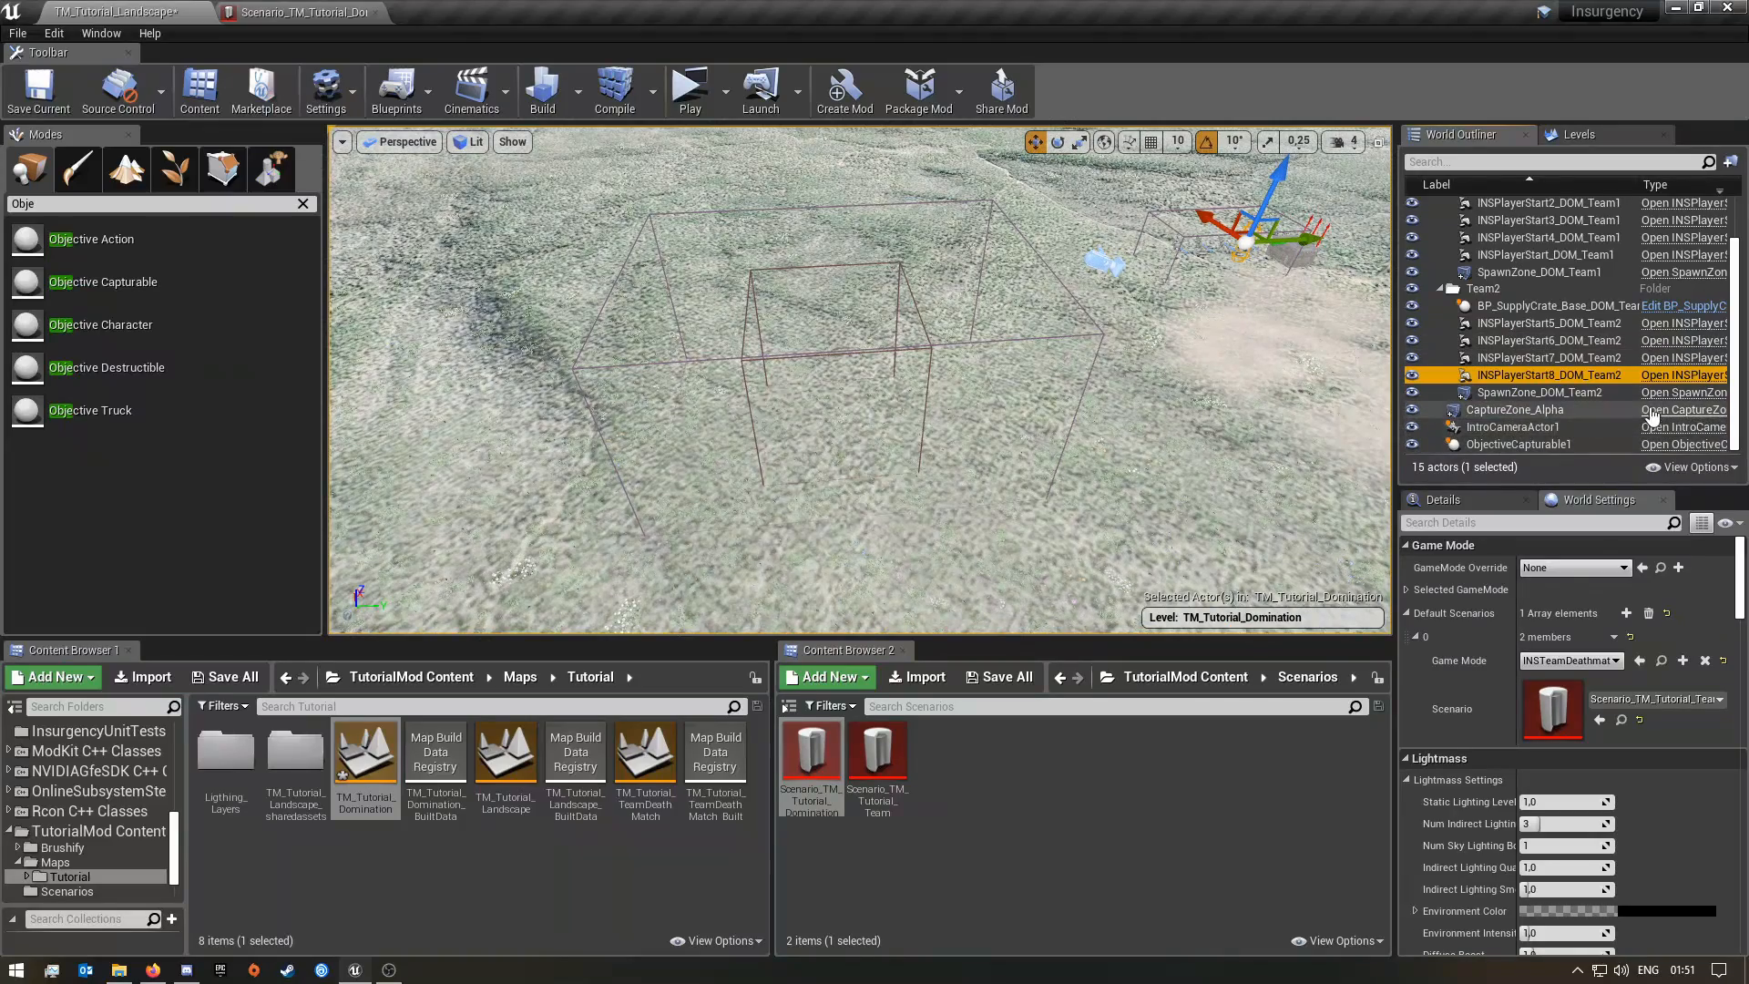
Rename the Objective Capturable actor as ObjectiveCapturable_Alpha
{"action": "left_click", "coordinate": [1505, 446]}
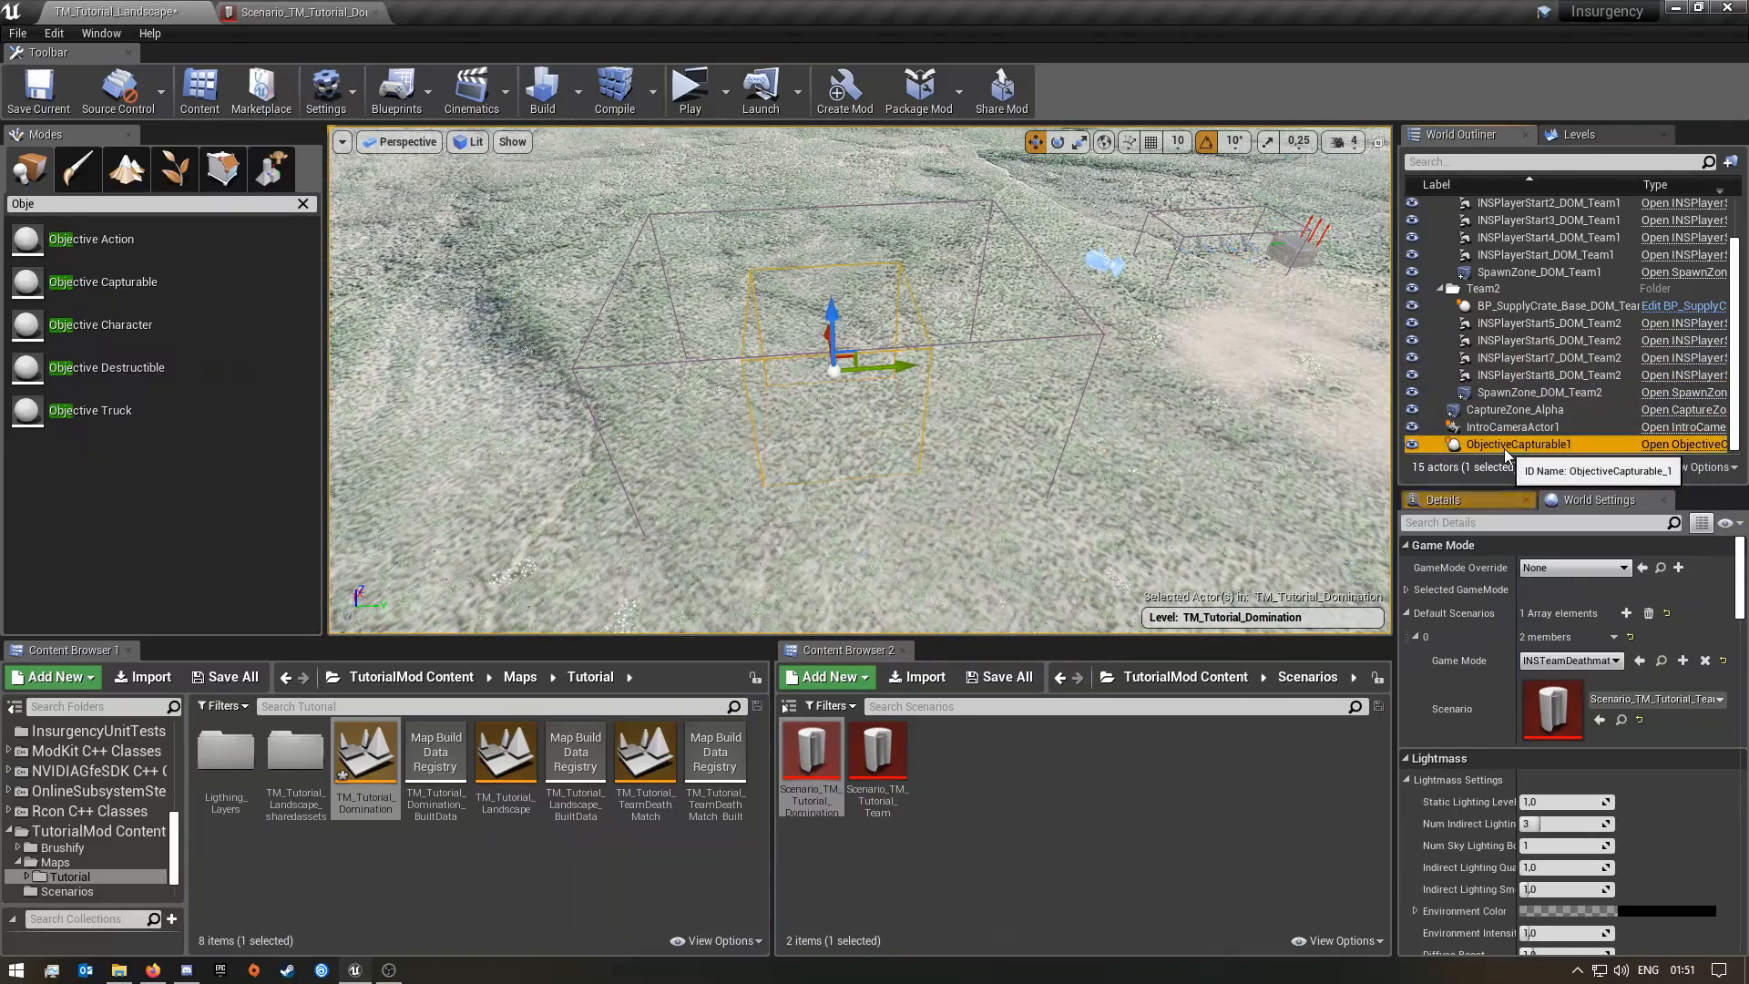
{"action": "left_click", "coordinate": [1606, 444]}
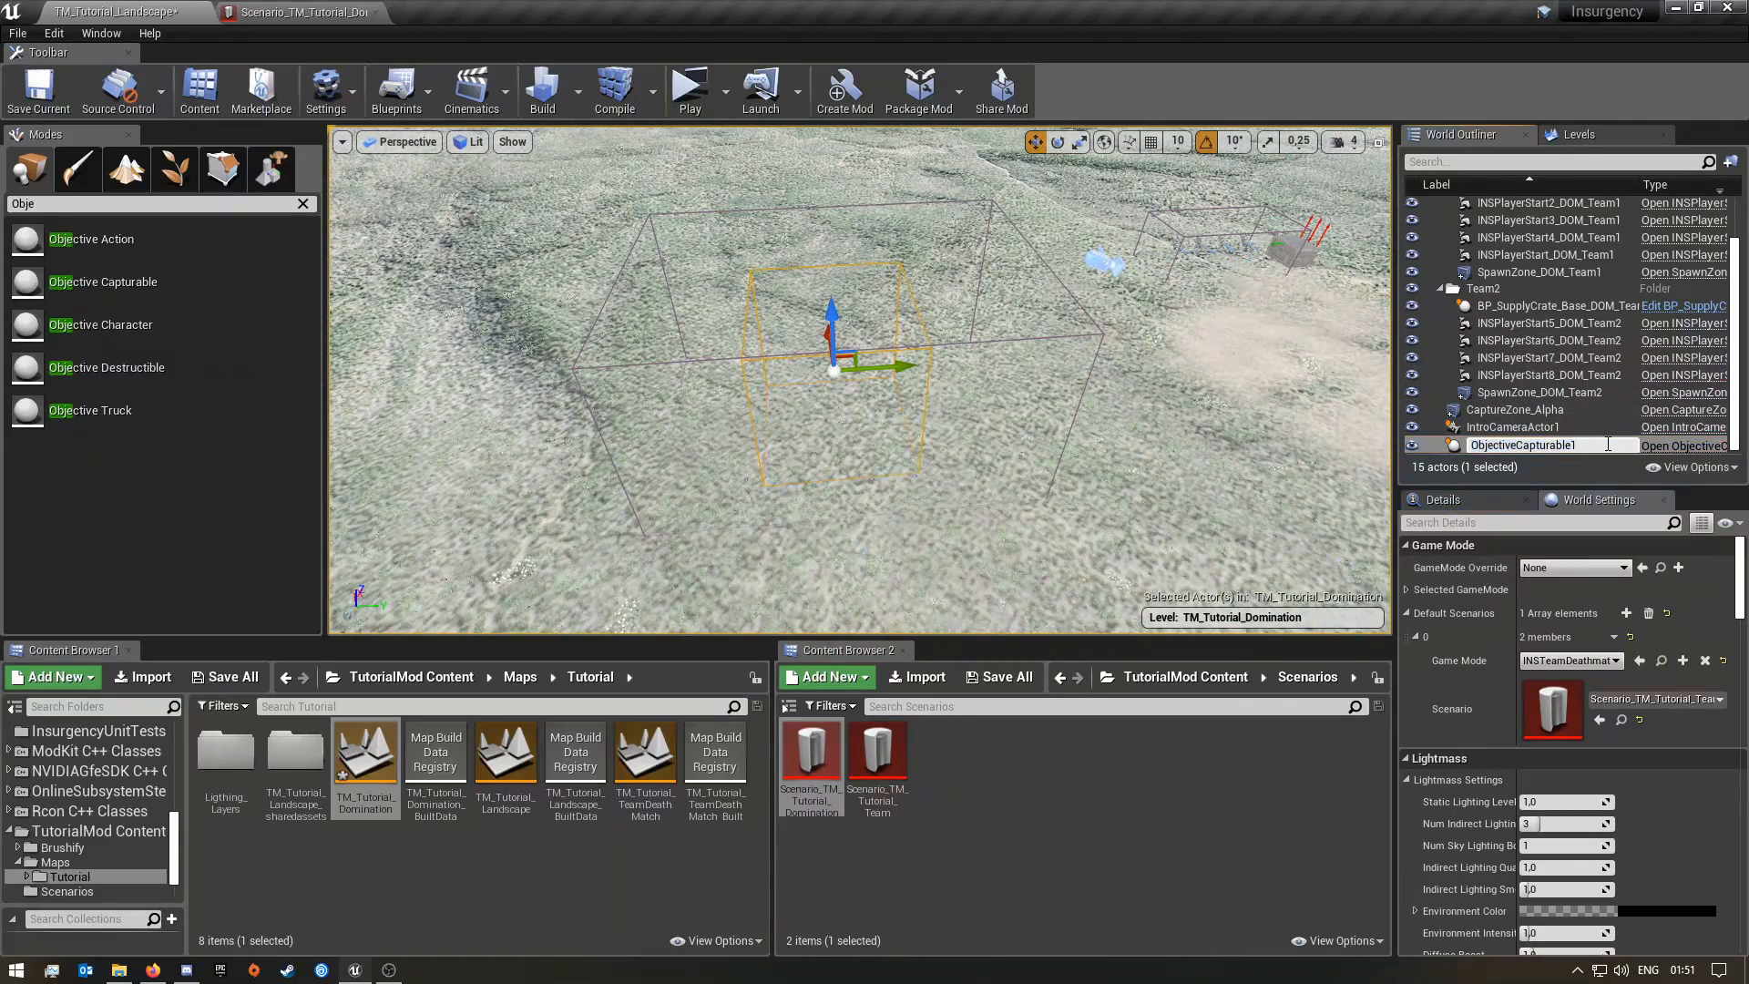
{"action": "type", "text": "_Alpha"}
{"action": "key", "text": "Return"}
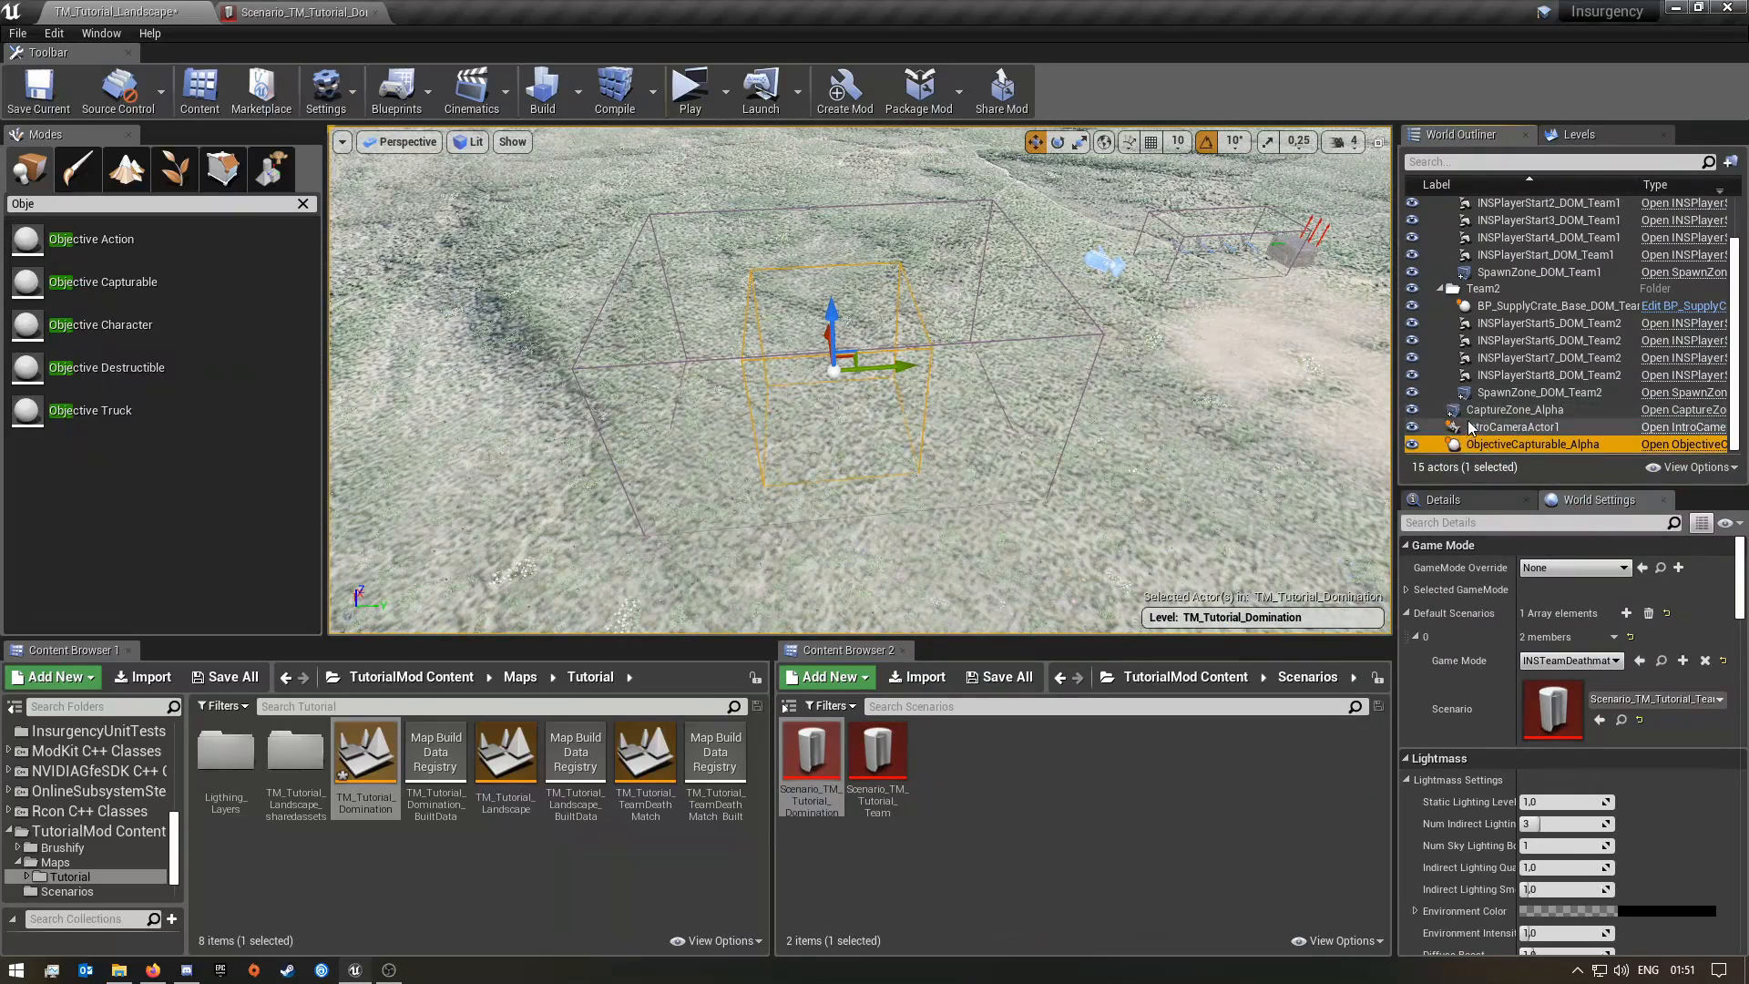
Add an element to ObjectiveCapturable_Alpha's Capture Zones and assign CaptureZone_Alpha to it
{"action": "left_click", "coordinate": [1497, 411]}
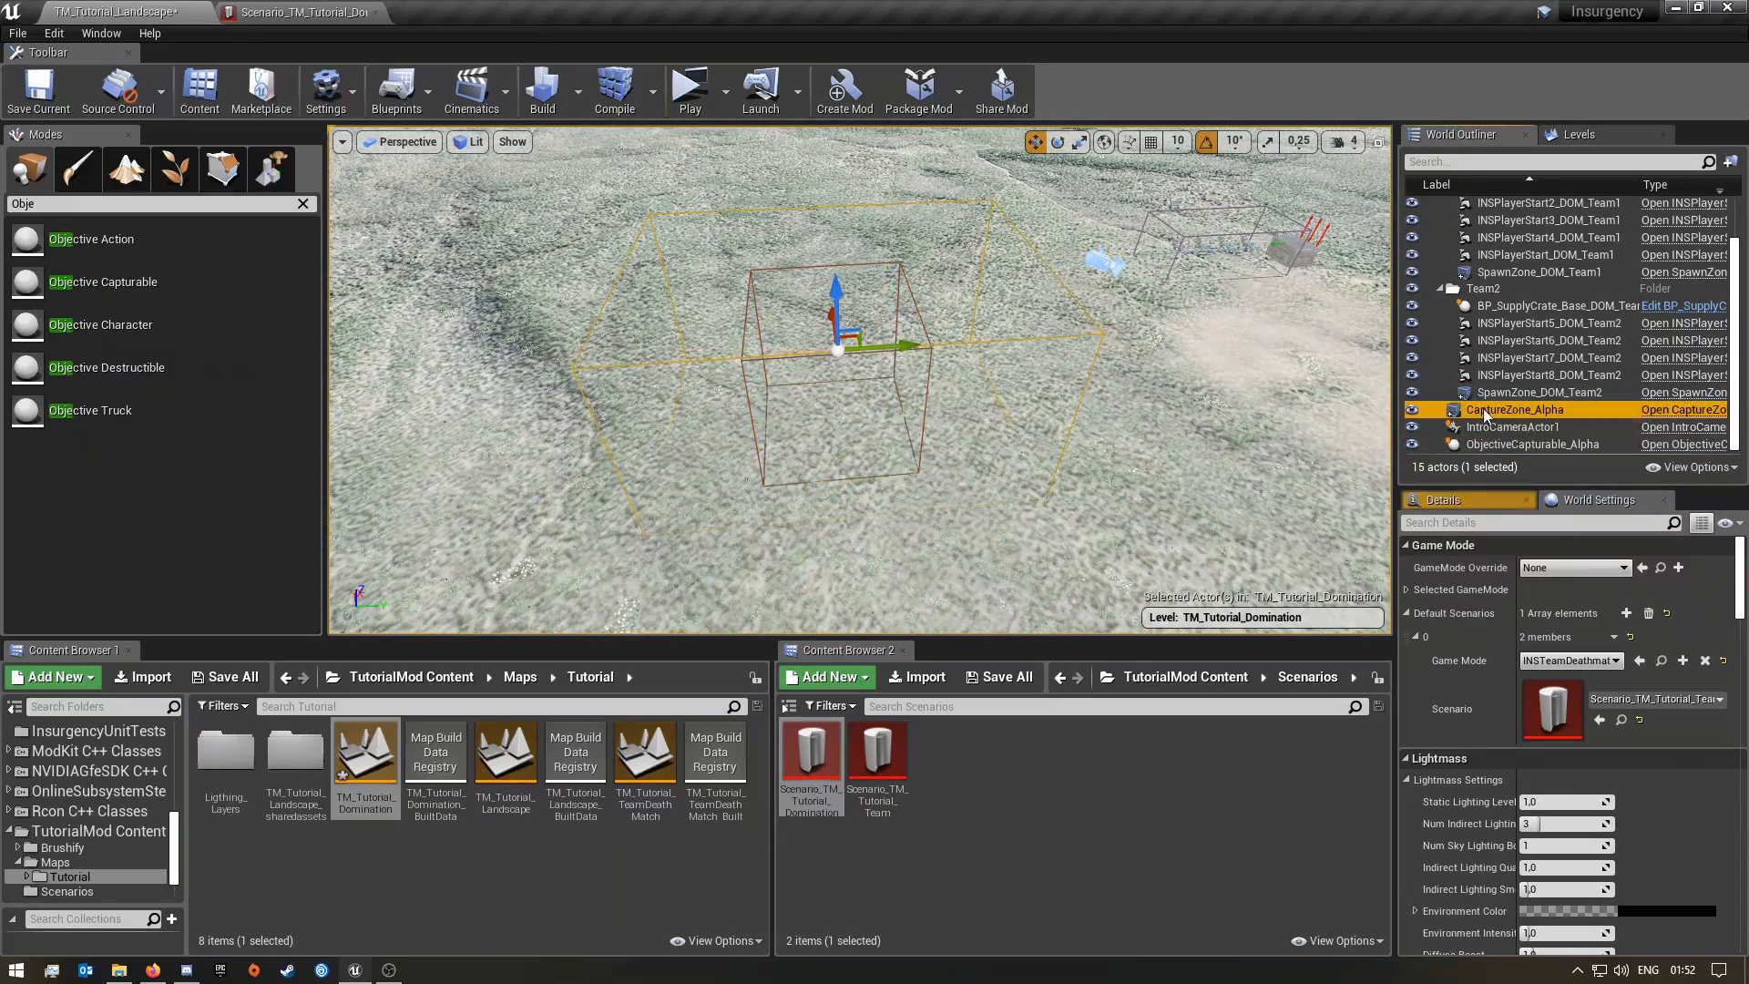
{"action": "left_click", "coordinate": [1447, 513]}
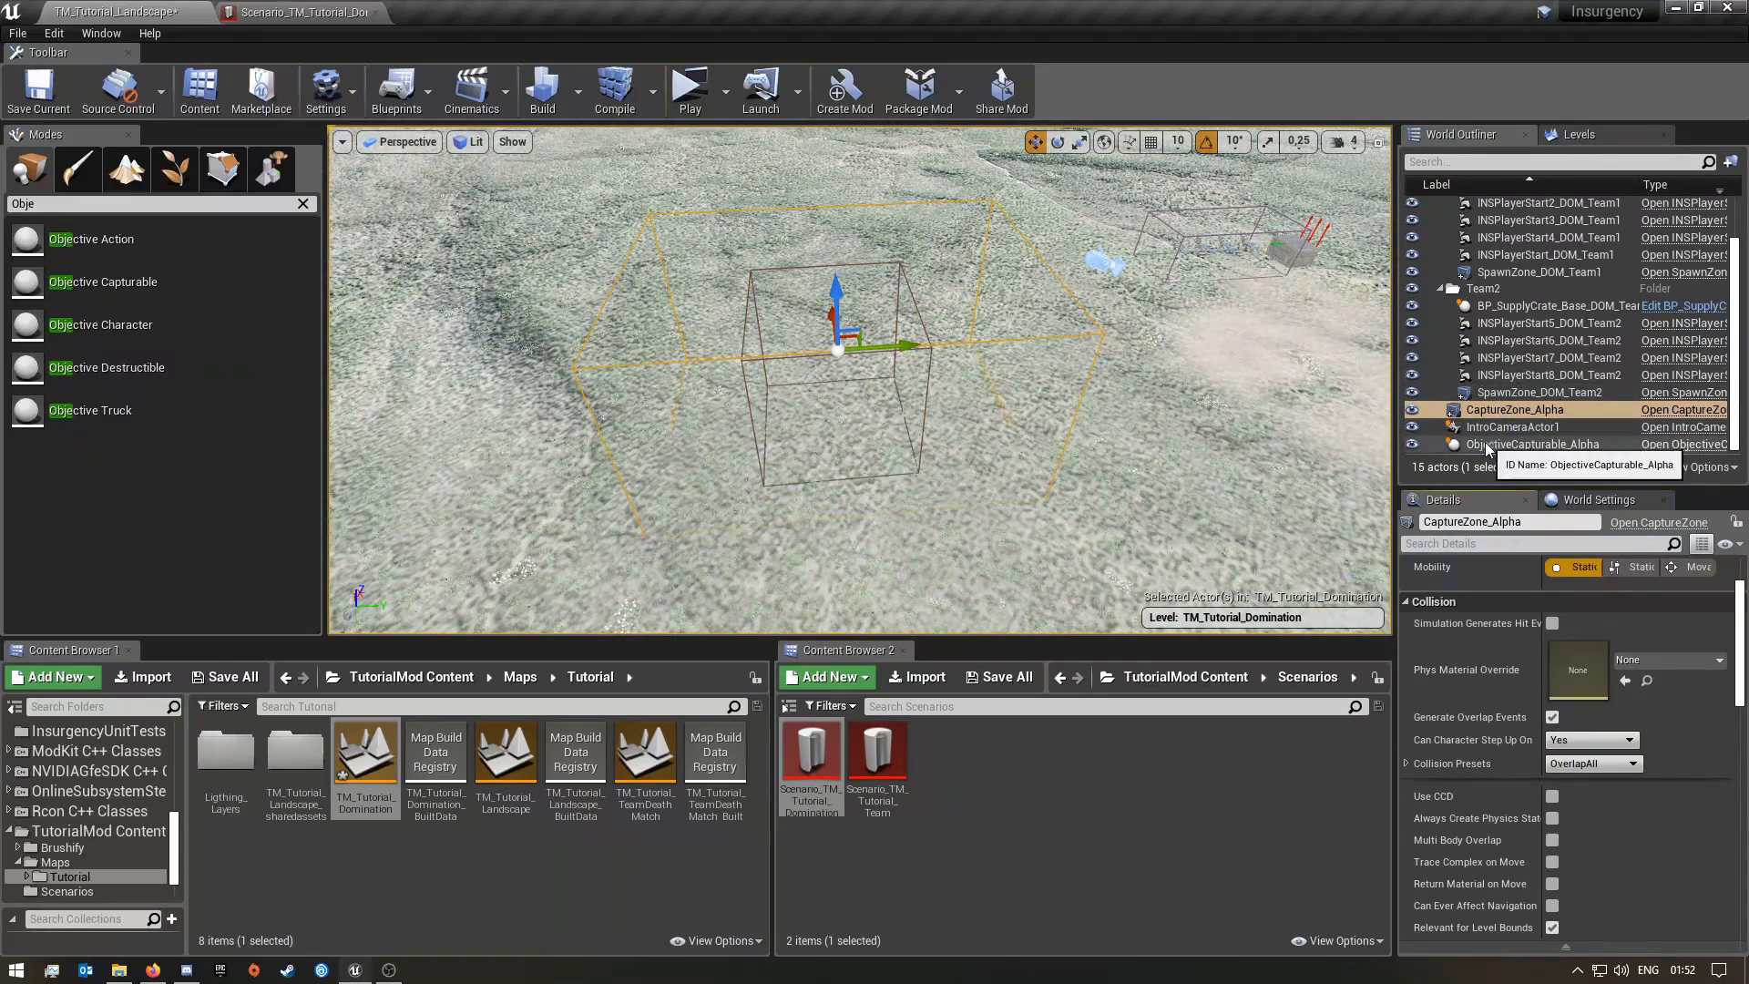
{"action": "left_click", "coordinate": [1539, 444]}
{"action": "right_click_drag", "start_coordinate": [1239, 449], "coordinate": [1177, 601]}
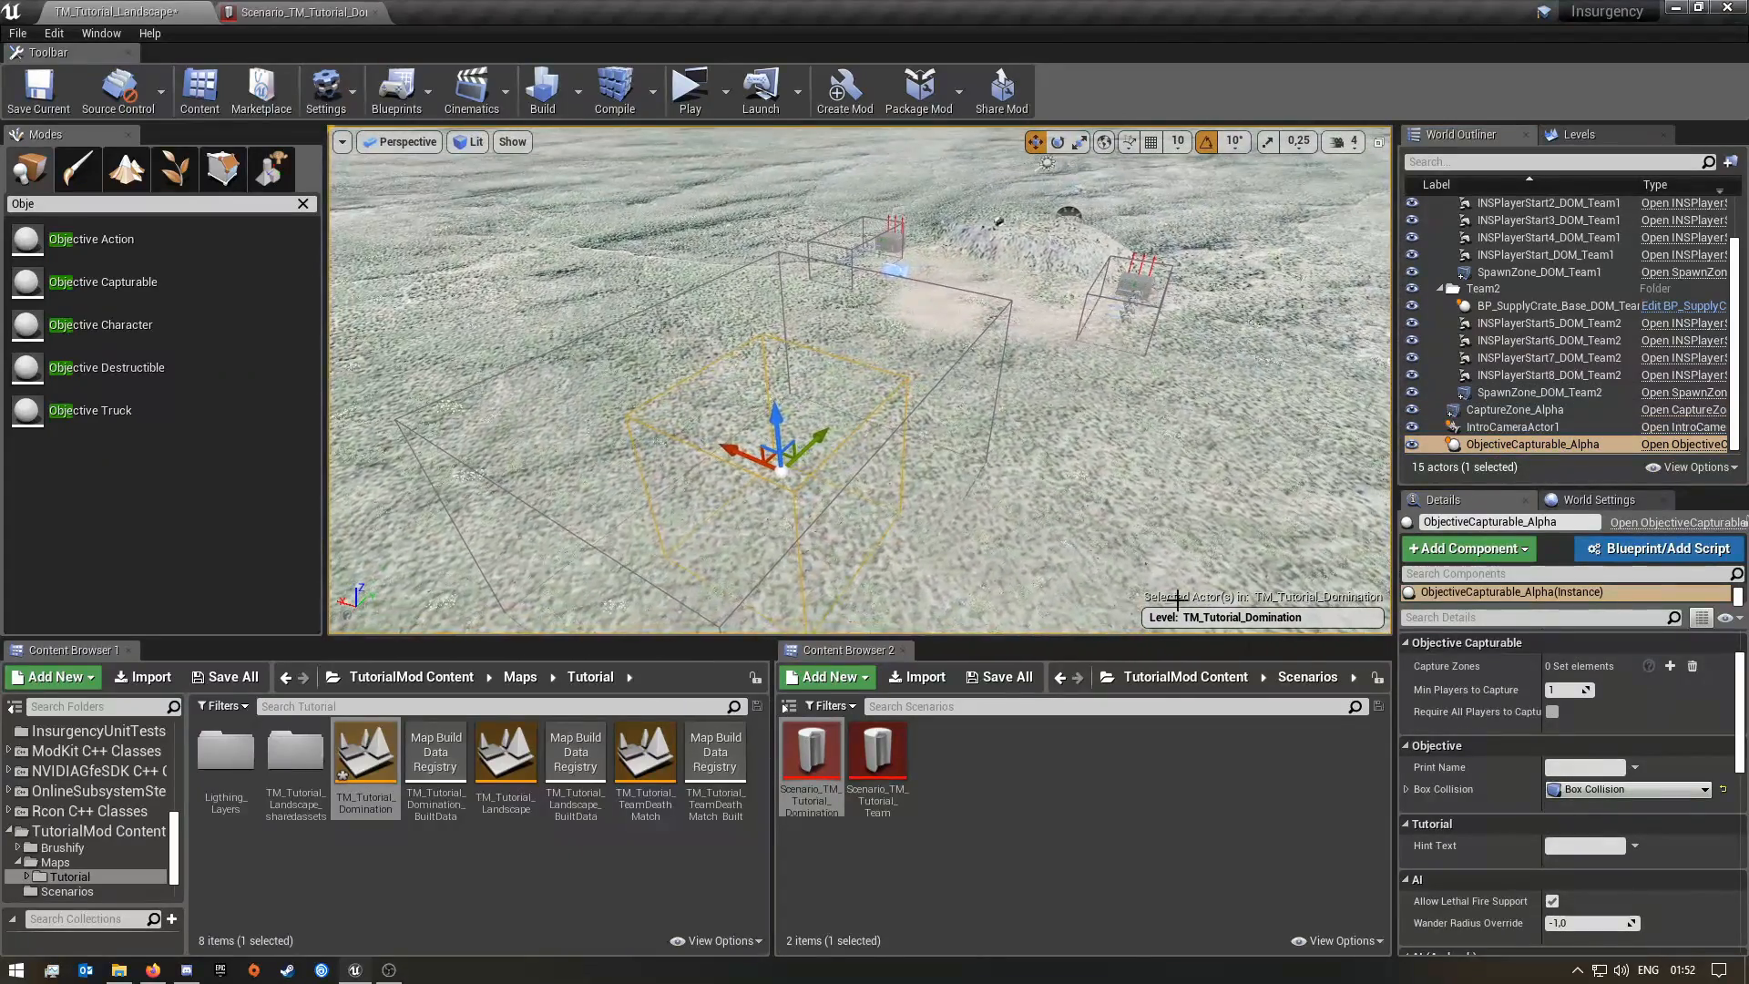
{"action": "left_click", "coordinate": [1671, 666]}
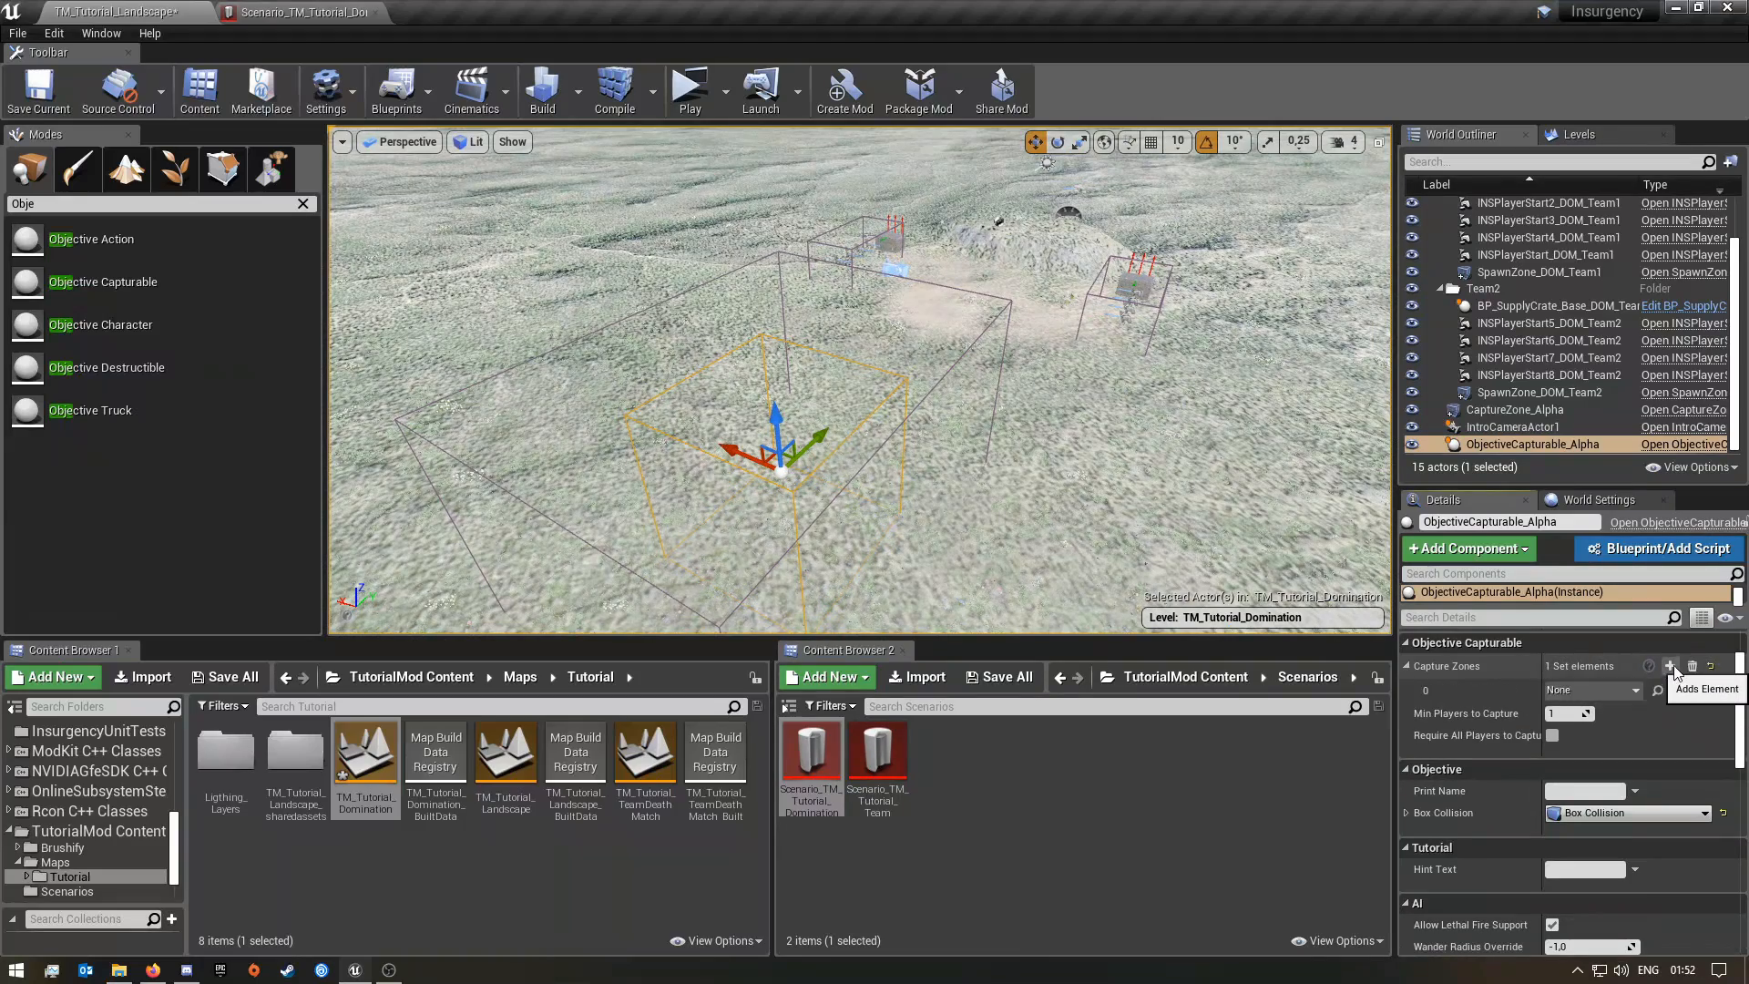
{"action": "left_click", "coordinate": [1605, 691]}
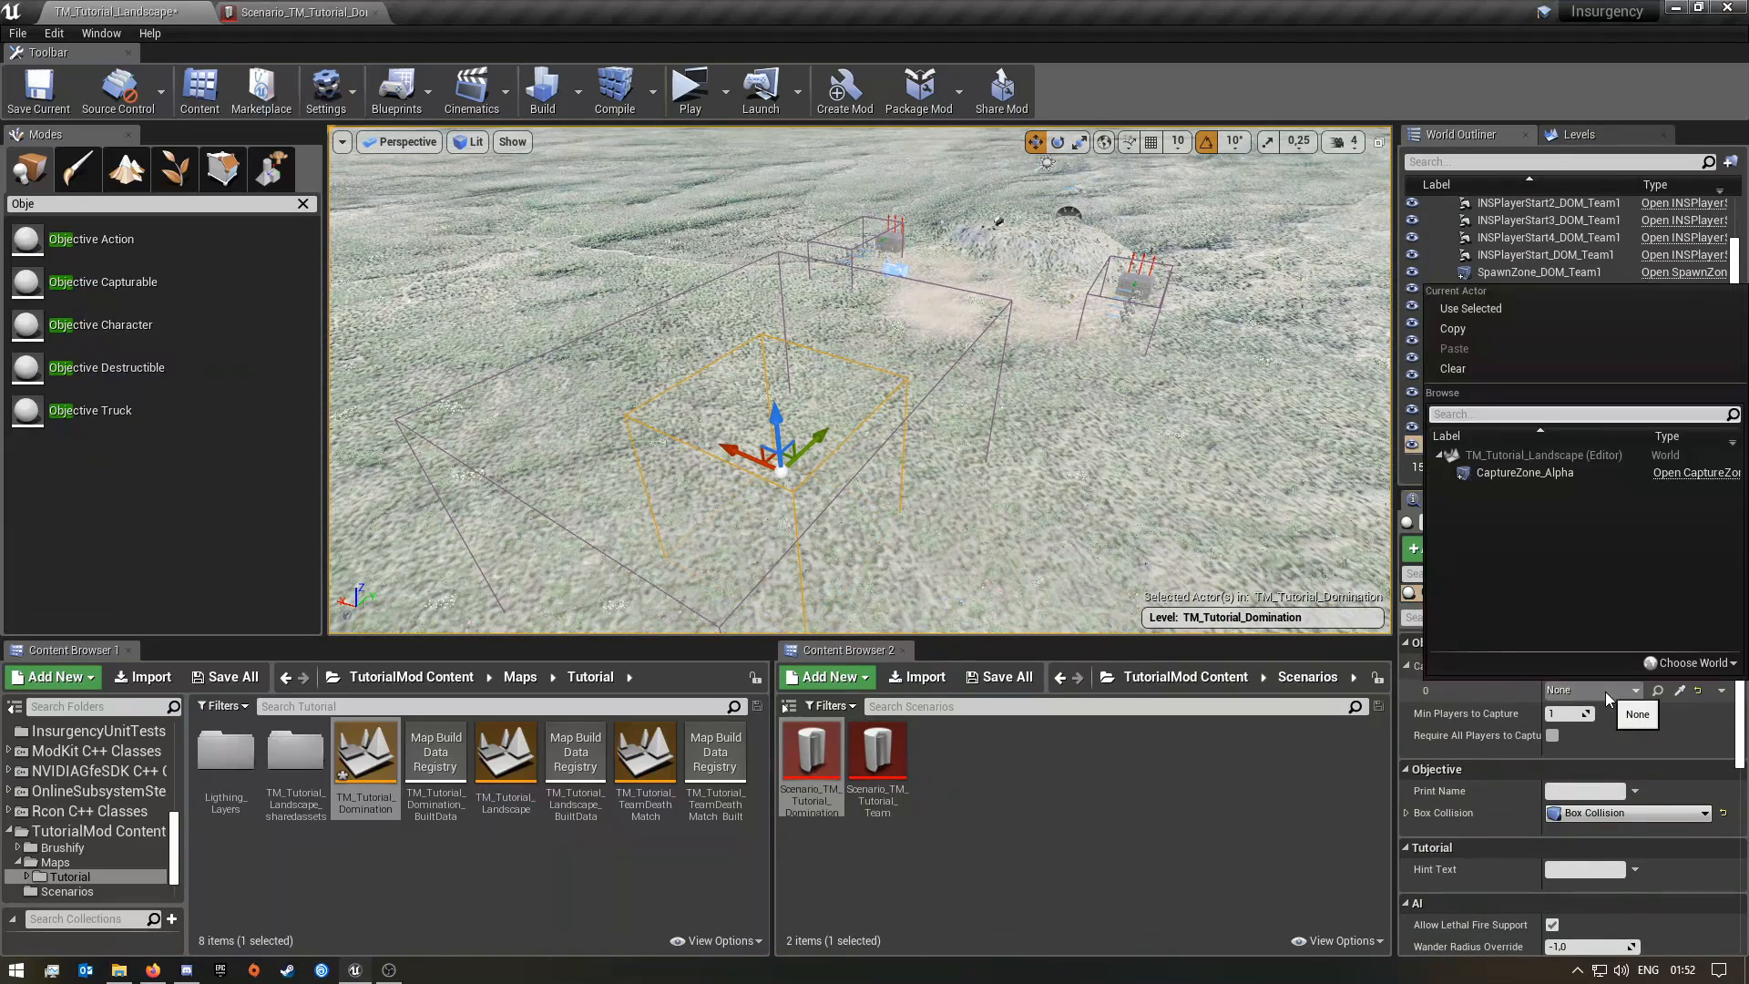
{"action": "left_click", "coordinate": [1549, 473]}
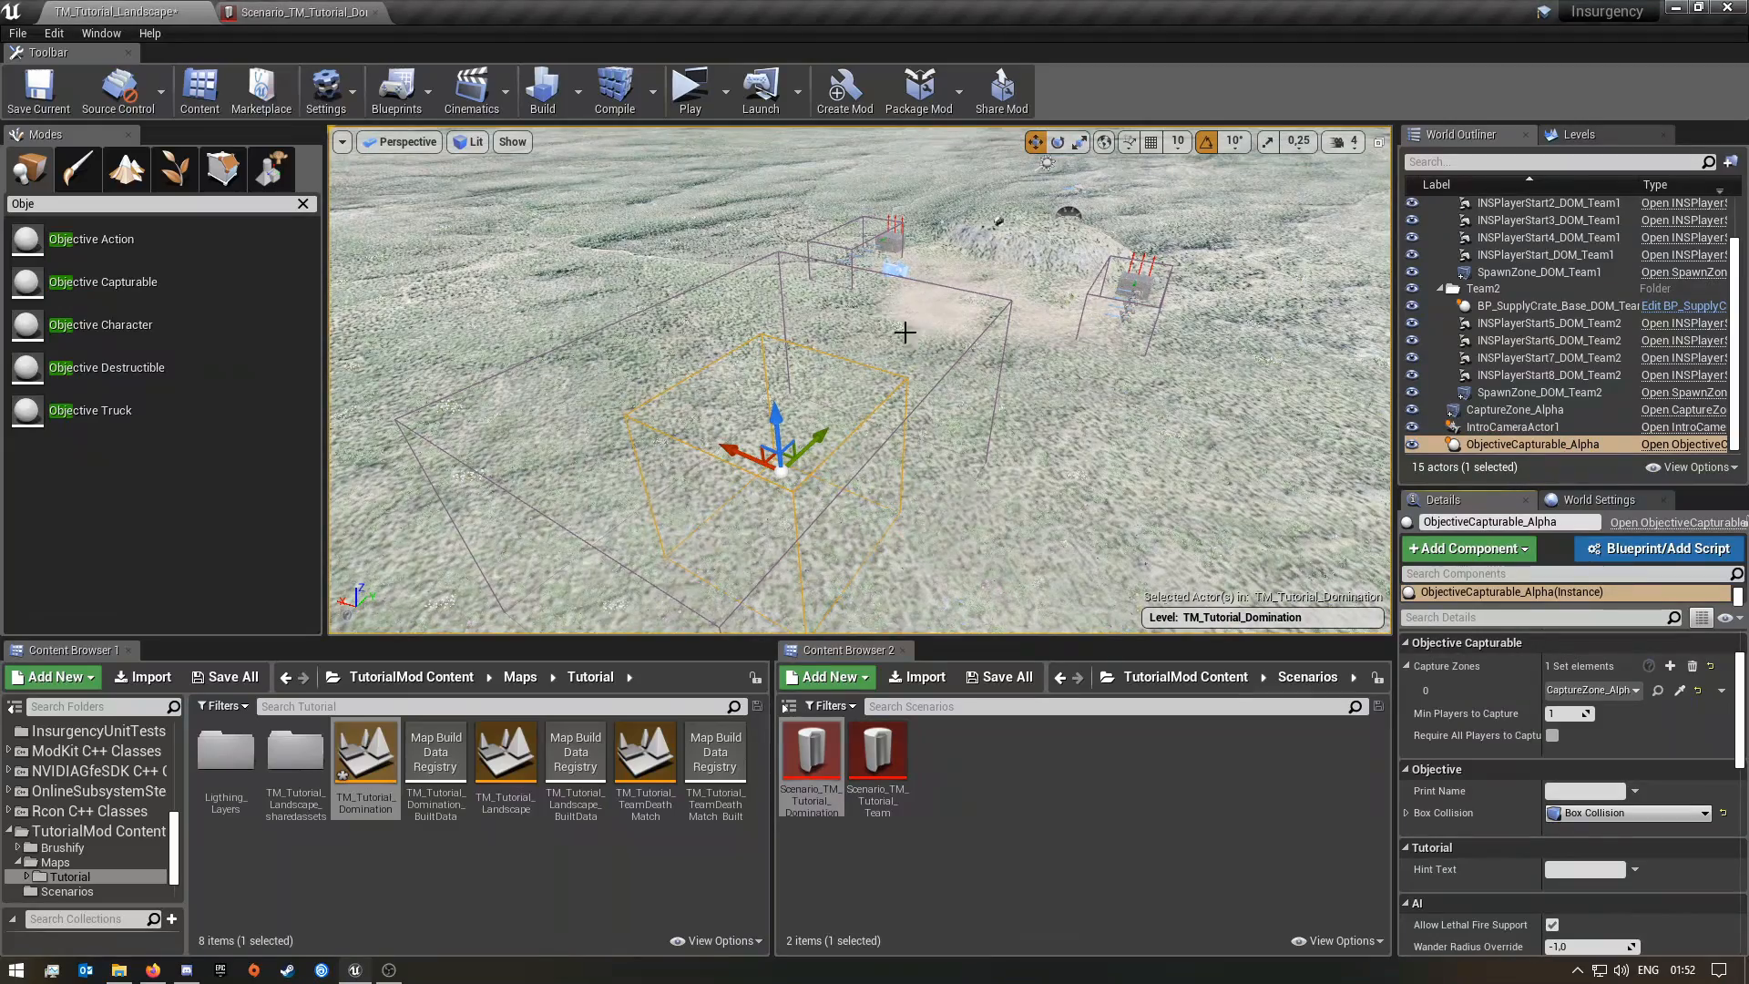
Set ObjectiveCapturable_Alpha's Print Name to Alpha
{"action": "right_click_drag", "start_coordinate": [823, 490], "coordinate": [683, 496]}
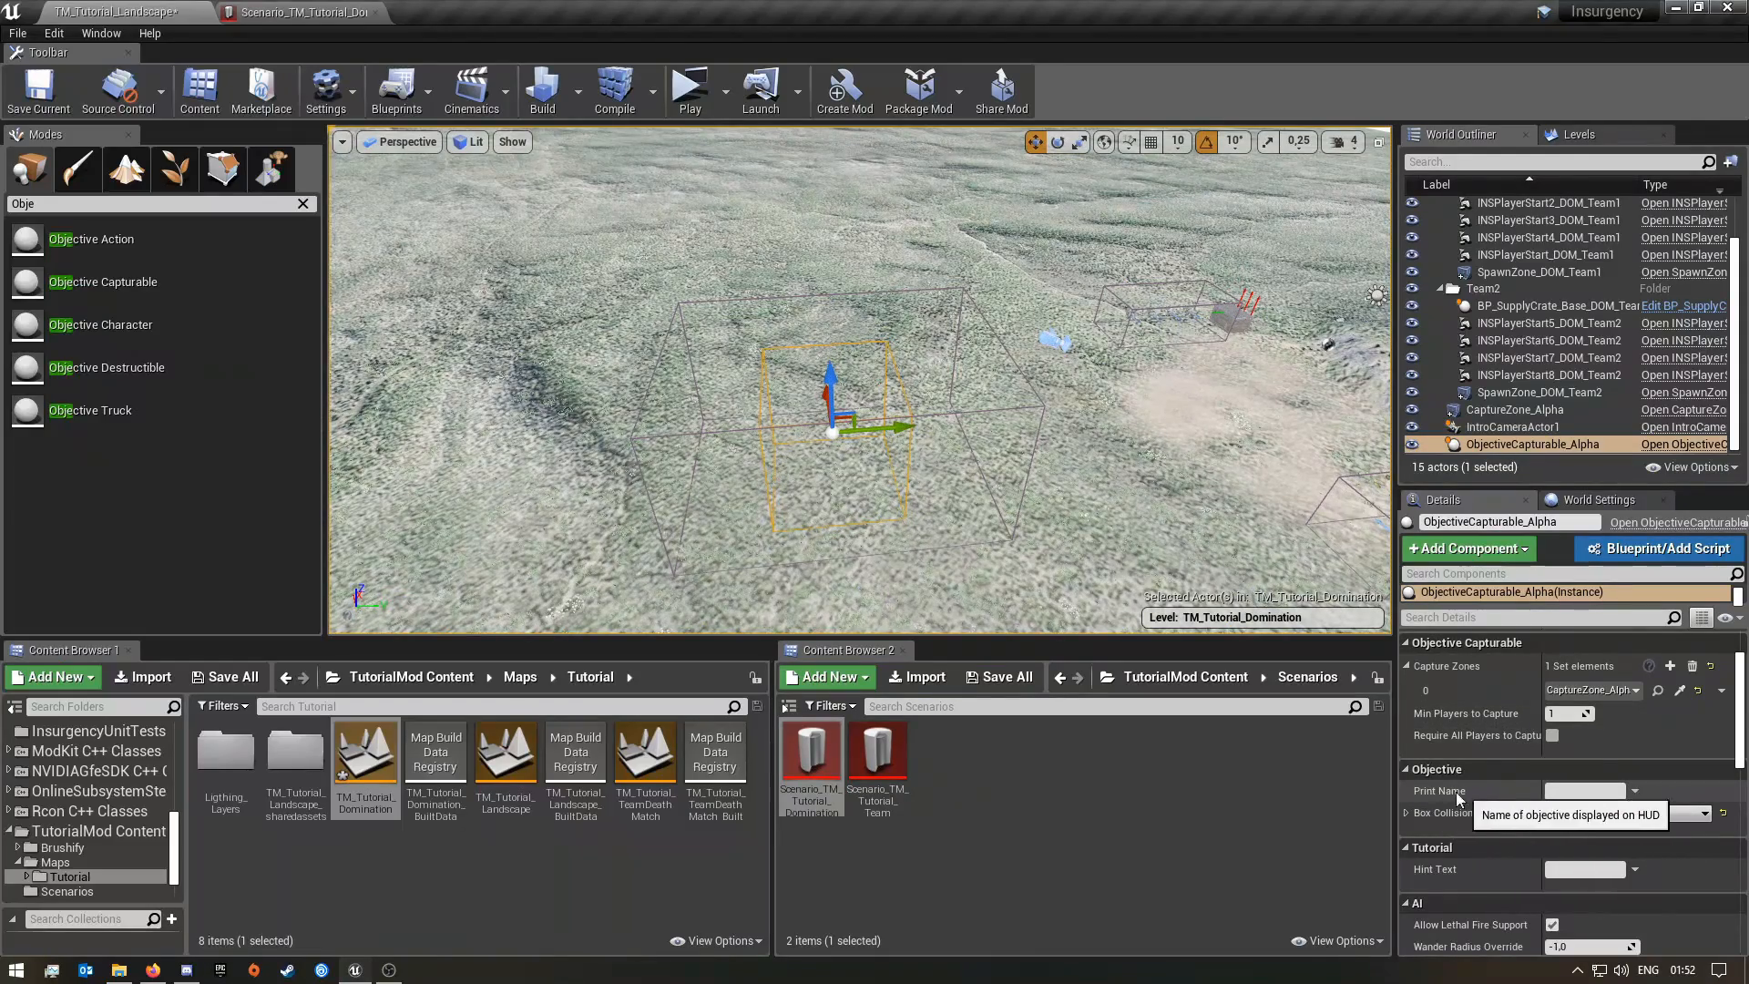
{"action": "left_click", "coordinate": [1612, 792]}
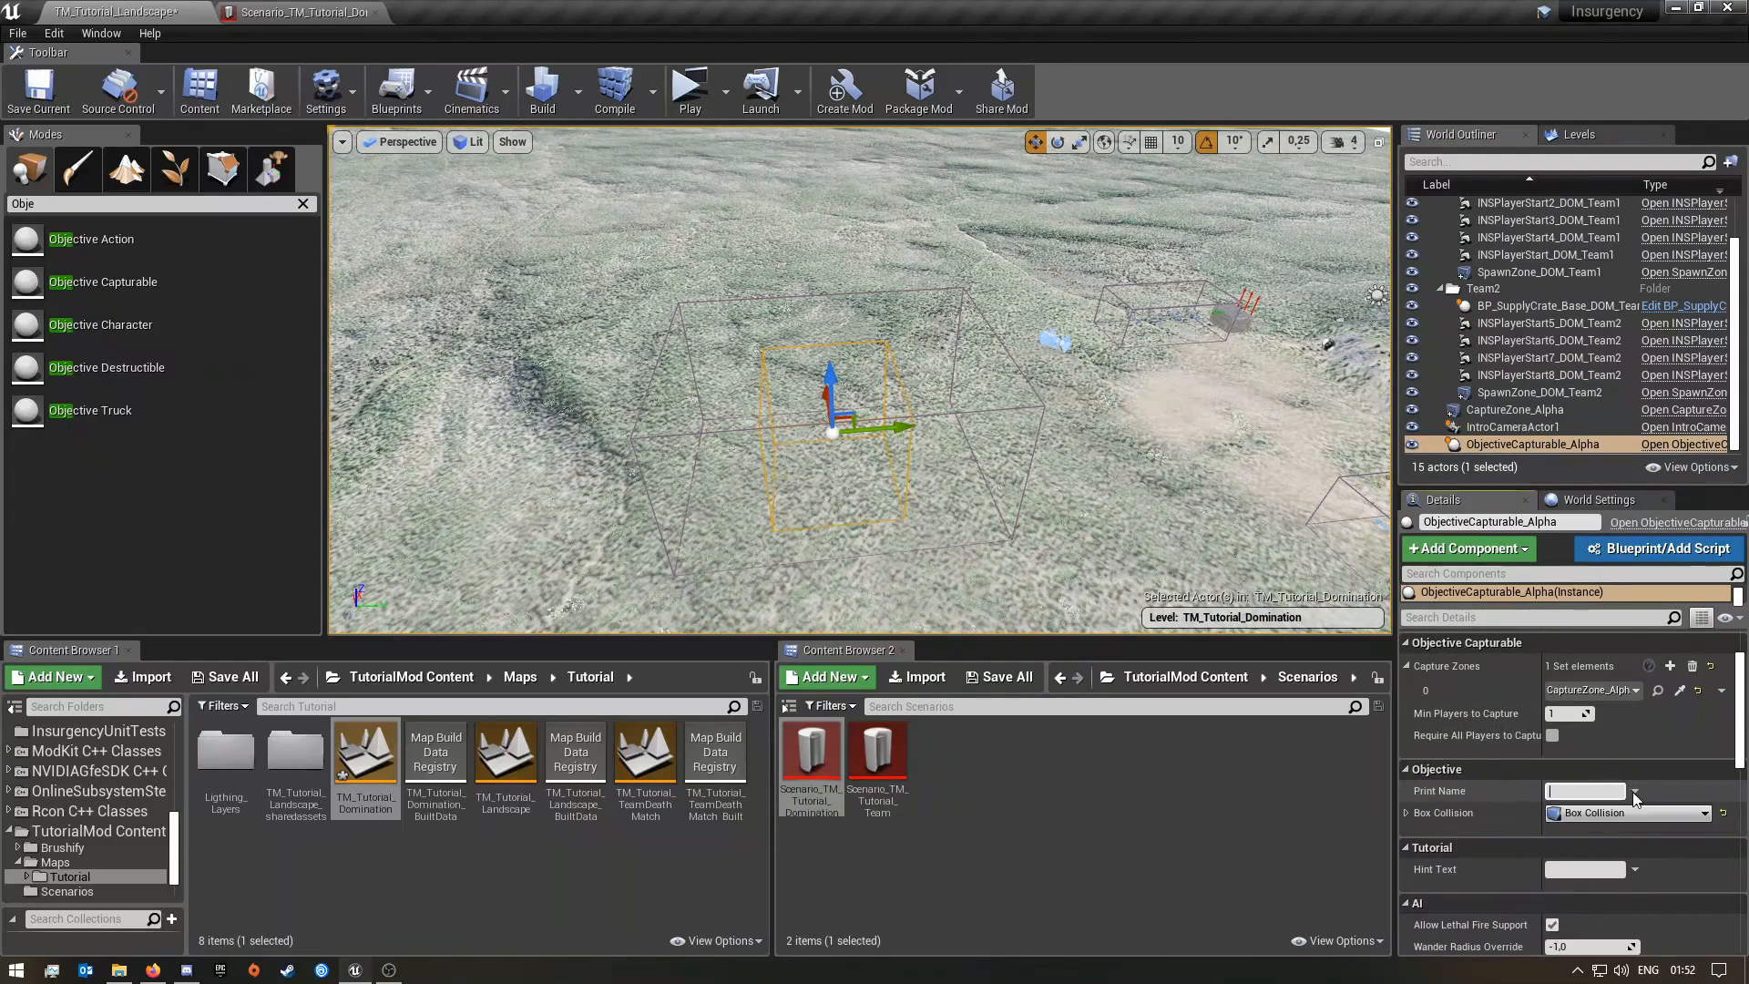
{"action": "right_click", "coordinate": [1358, 796]}
{"action": "mouse_move", "coordinate": [1481, 524]}
{"action": "left_click", "coordinate": [1107, 872]}
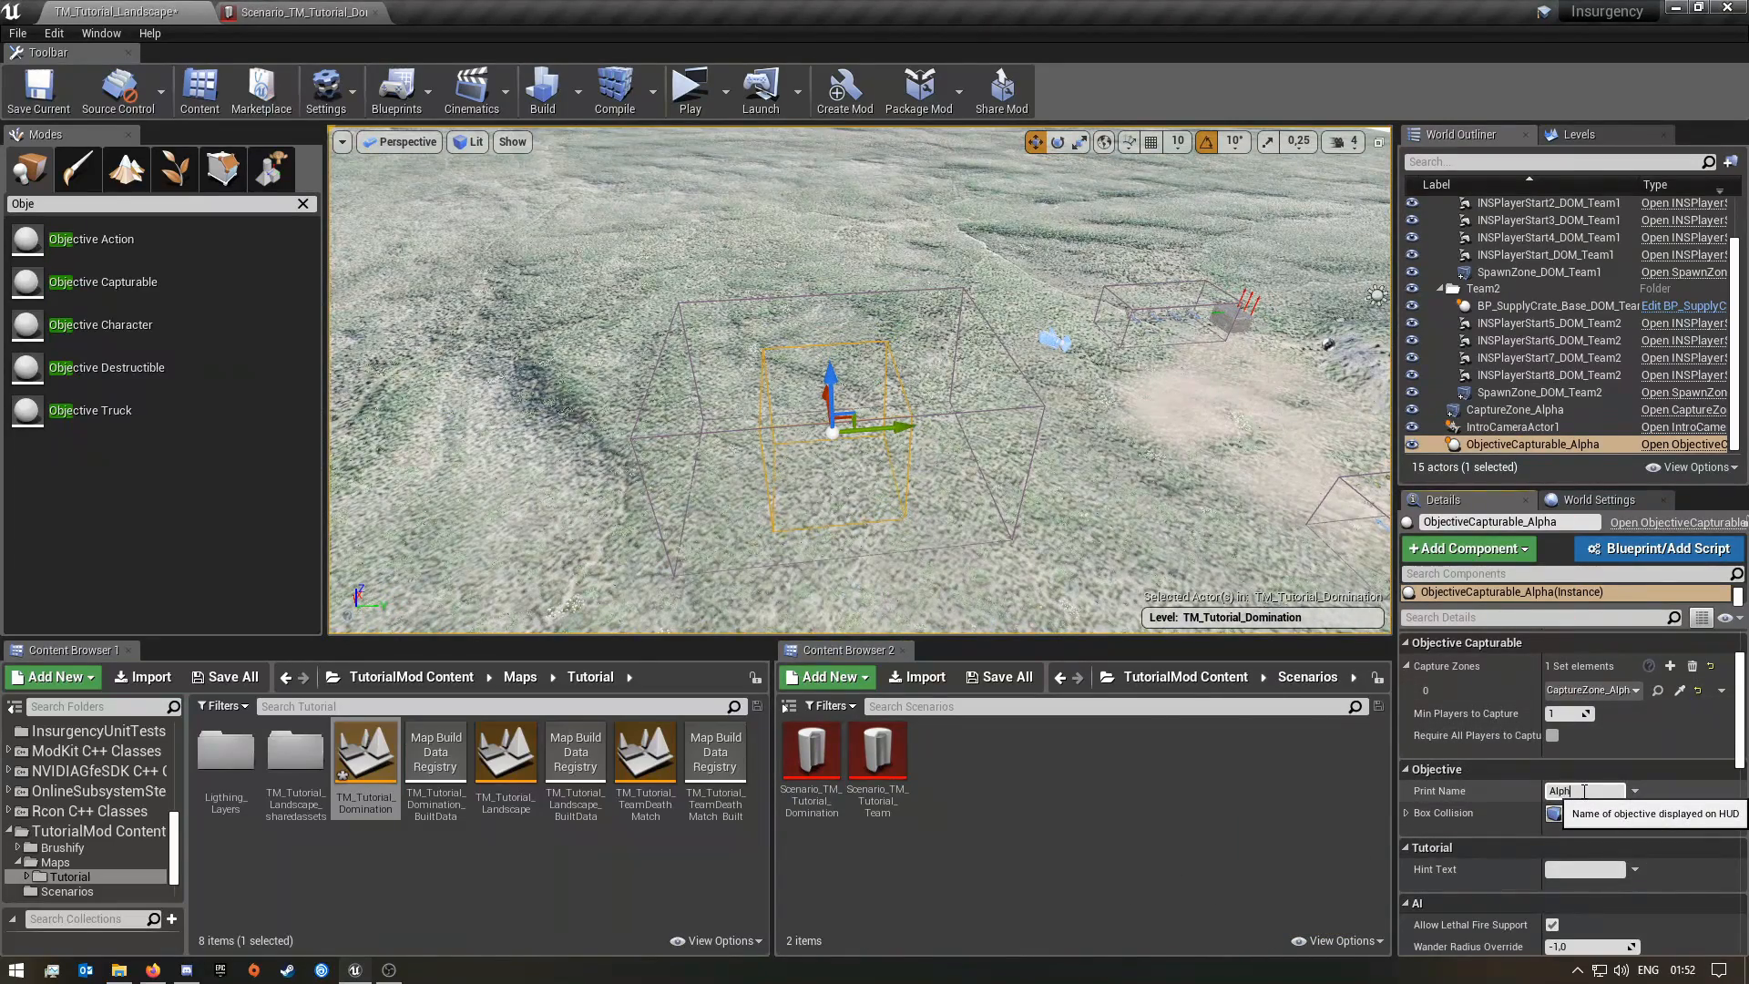
{"action": "left_click", "coordinate": [1666, 742]}
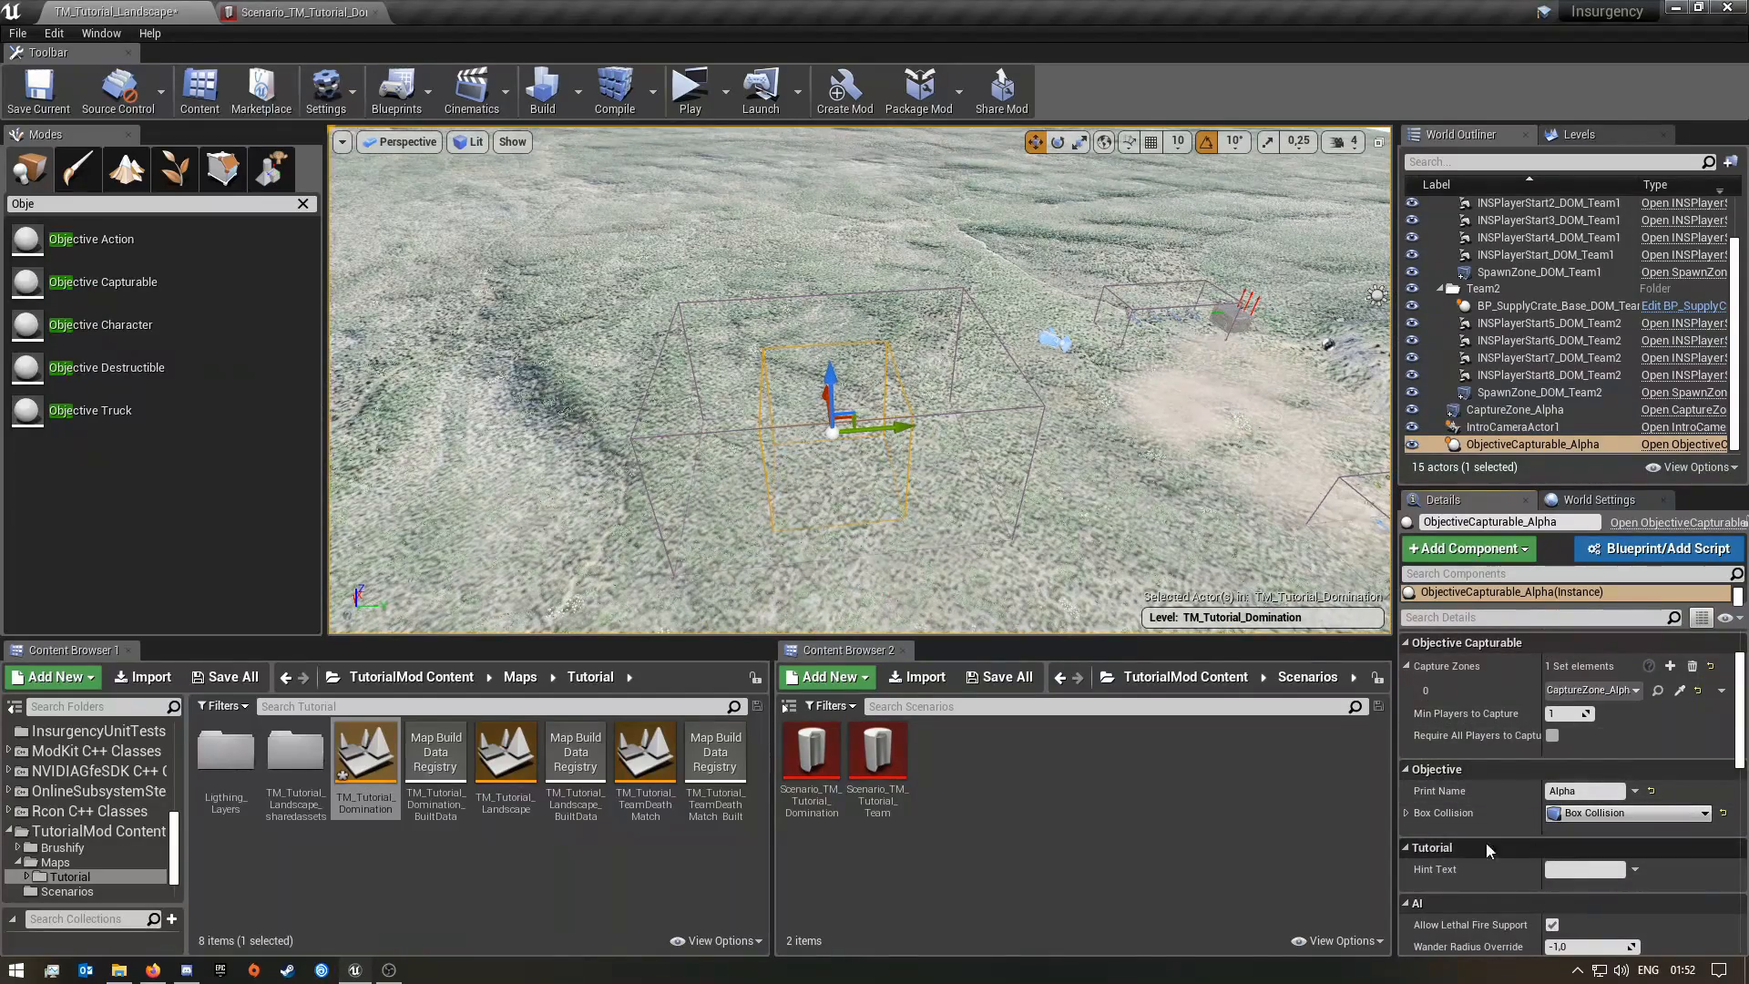
Duplicate CaptureZone_Alpha and ObjectiveCapturable_Alpha together and place the copies on the opposite side of the central spawn areas
{"action": "right_click_drag", "start_coordinate": [1110, 520], "coordinate": [1321, 492]}
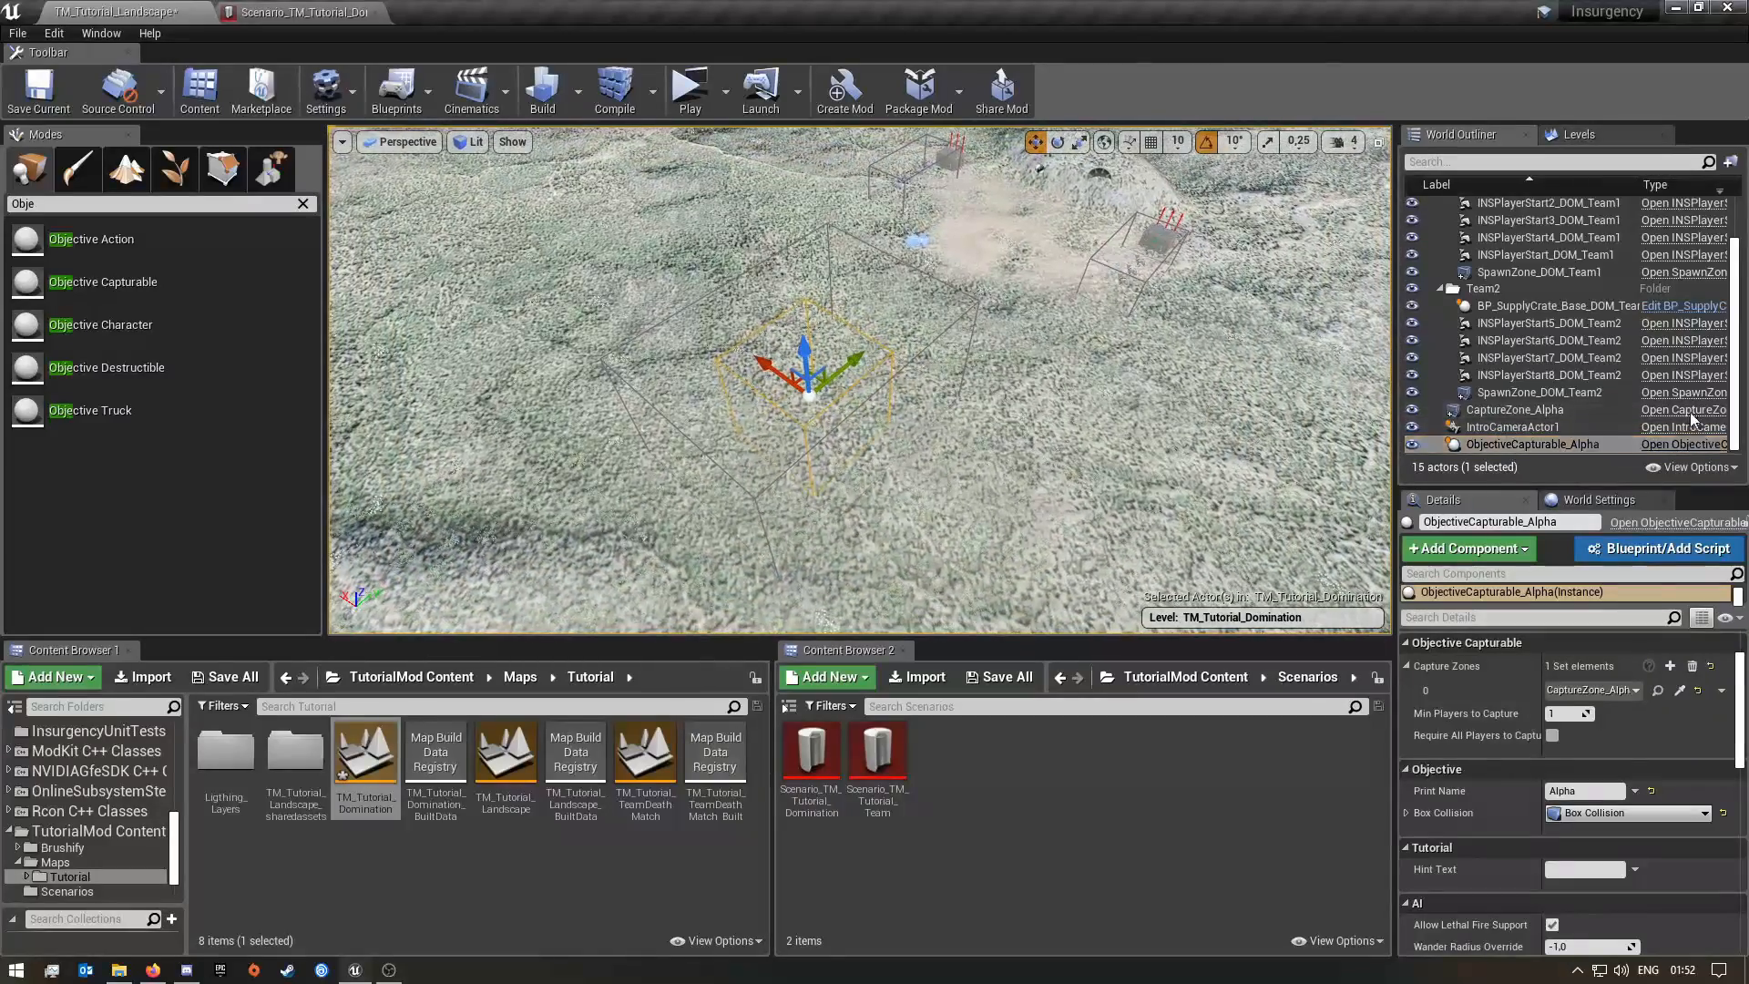
{"action": "left_click", "coordinate": [1512, 408]}
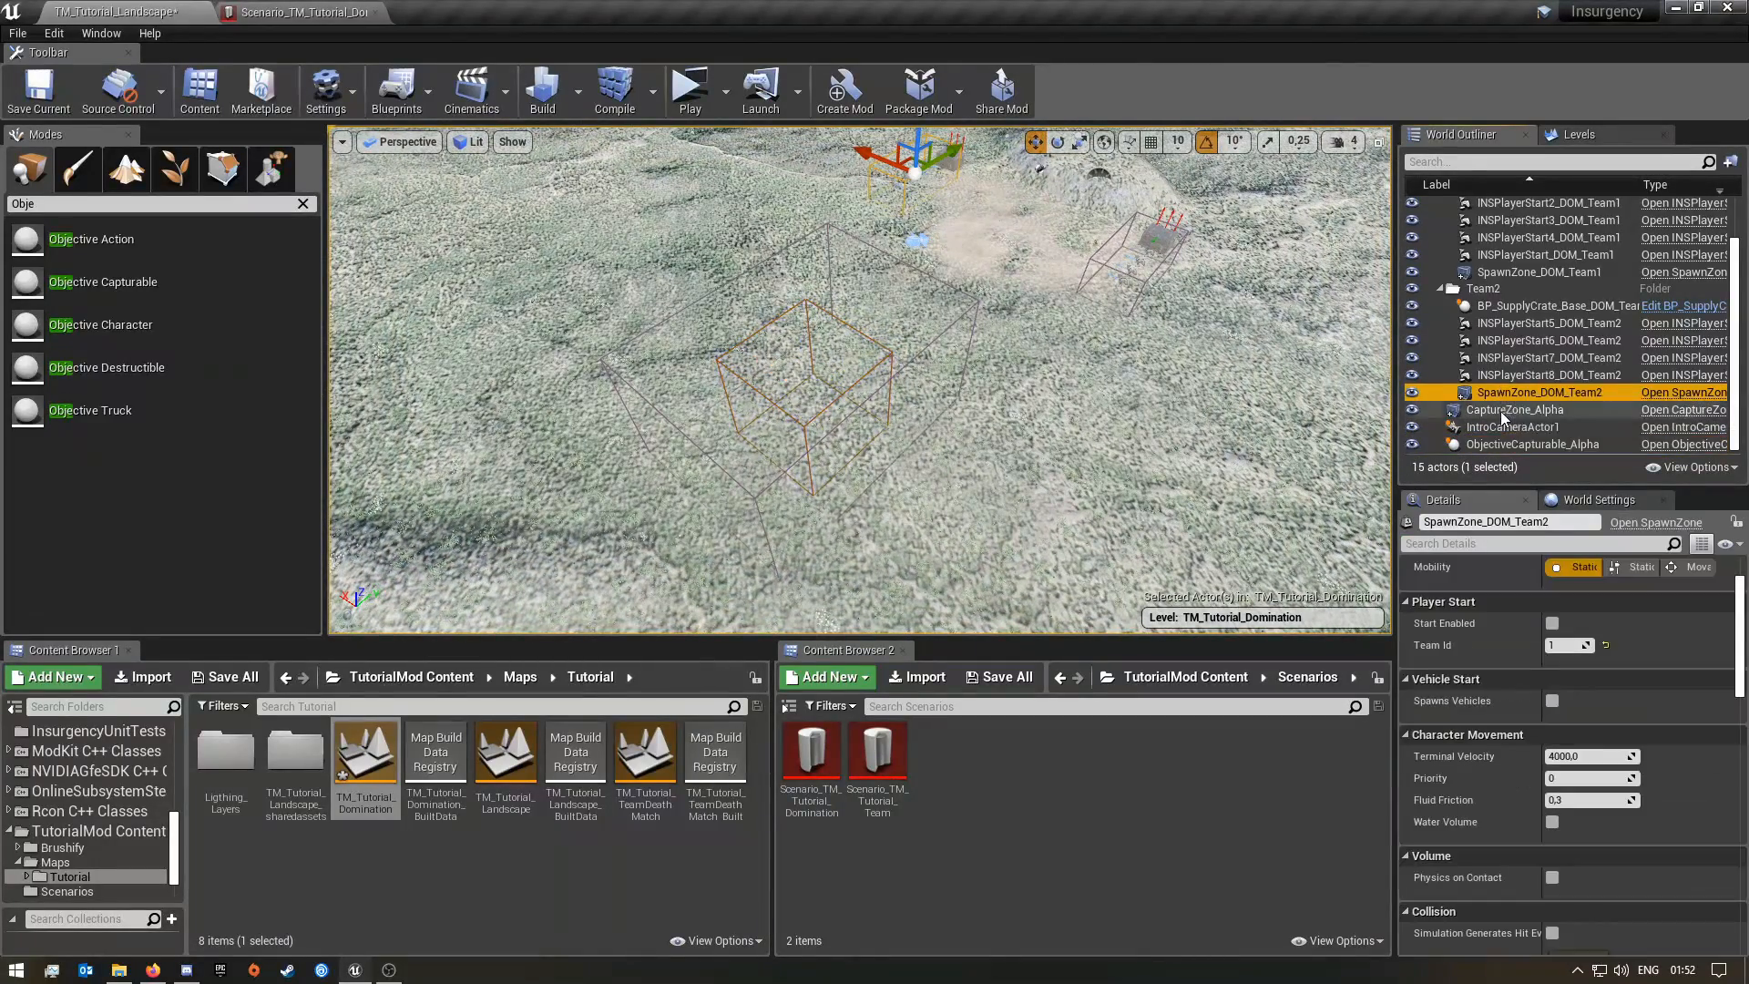
{"action": "left_click", "coordinate": [1490, 447], "text": "ctrl"}
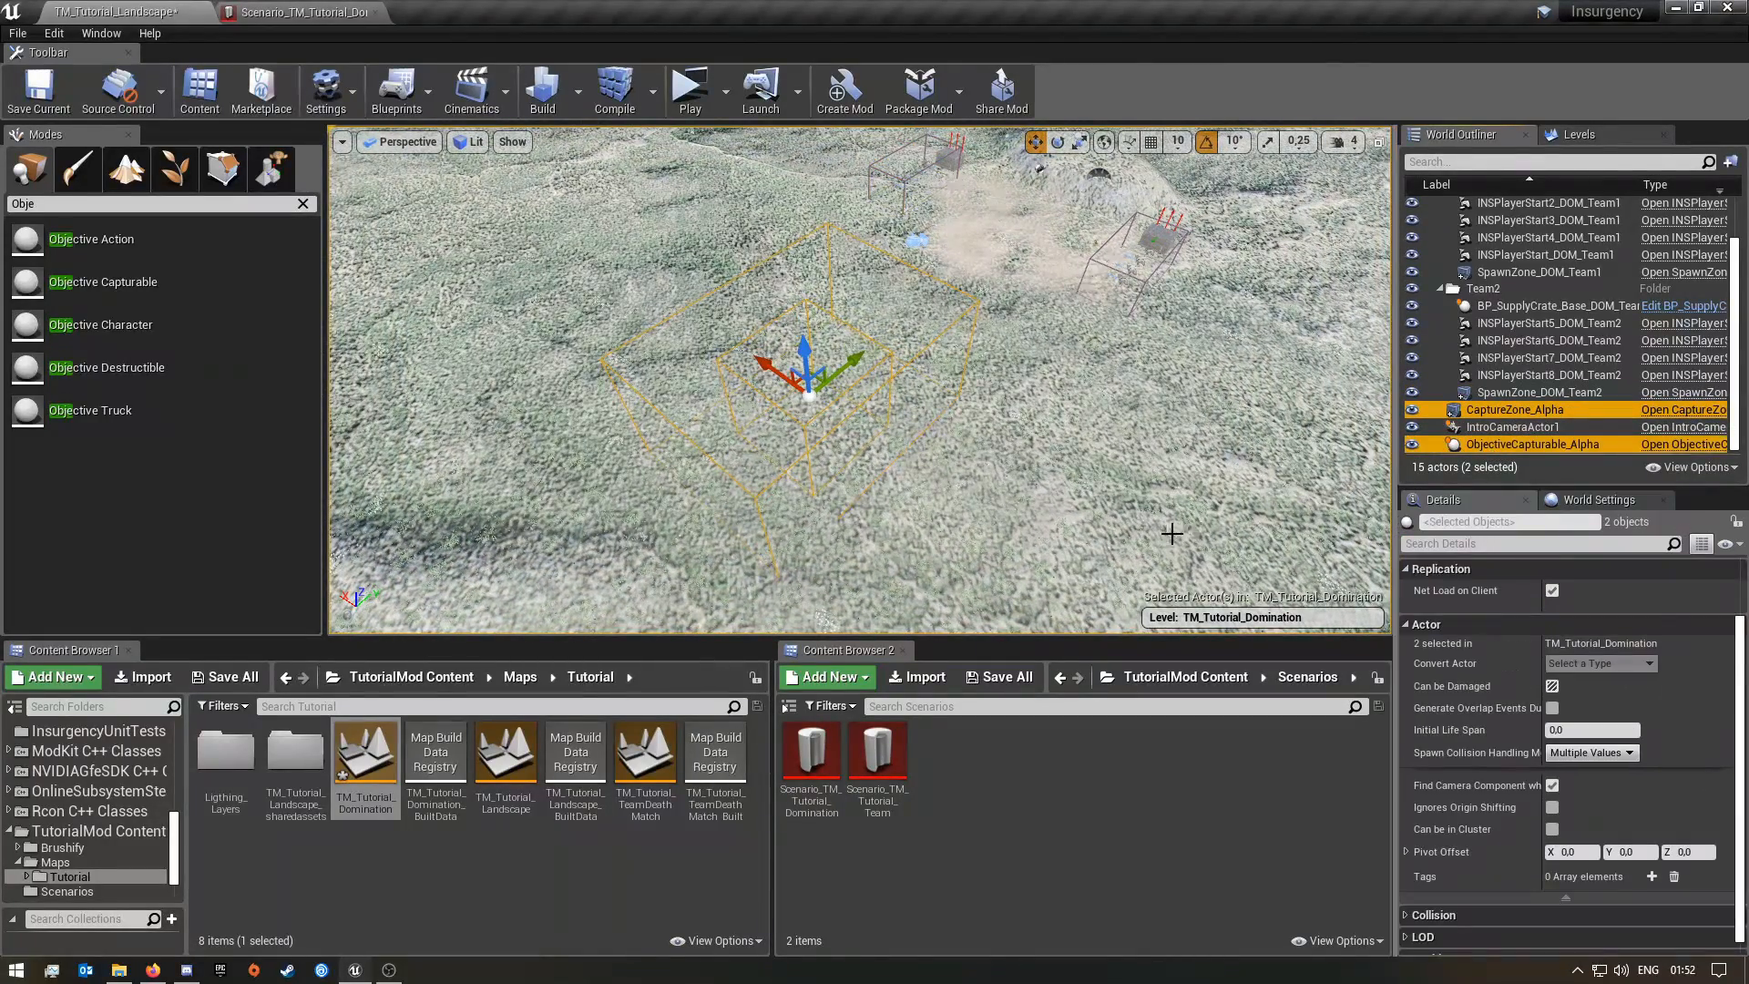
{"action": "right_click_drag", "start_coordinate": [1168, 527], "coordinate": [1088, 528]}
{"action": "right_click_drag", "start_coordinate": [848, 422], "coordinate": [916, 422]}
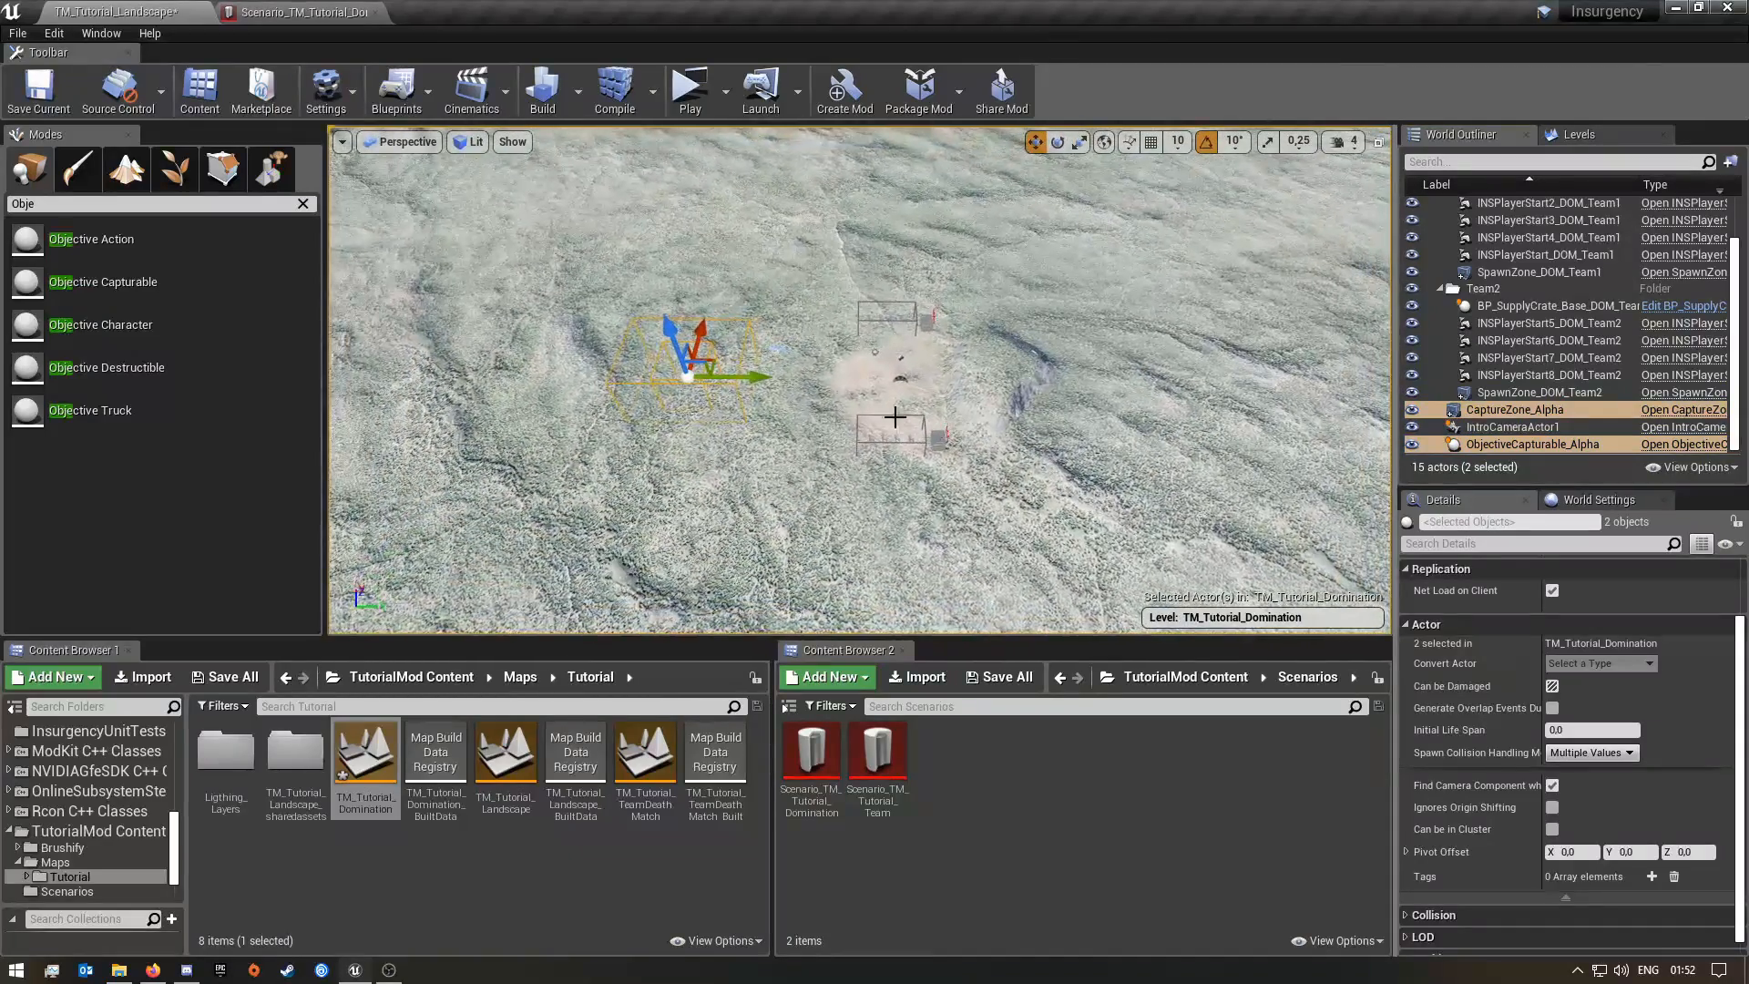
{"action": "key", "text": "ctrl+v"}
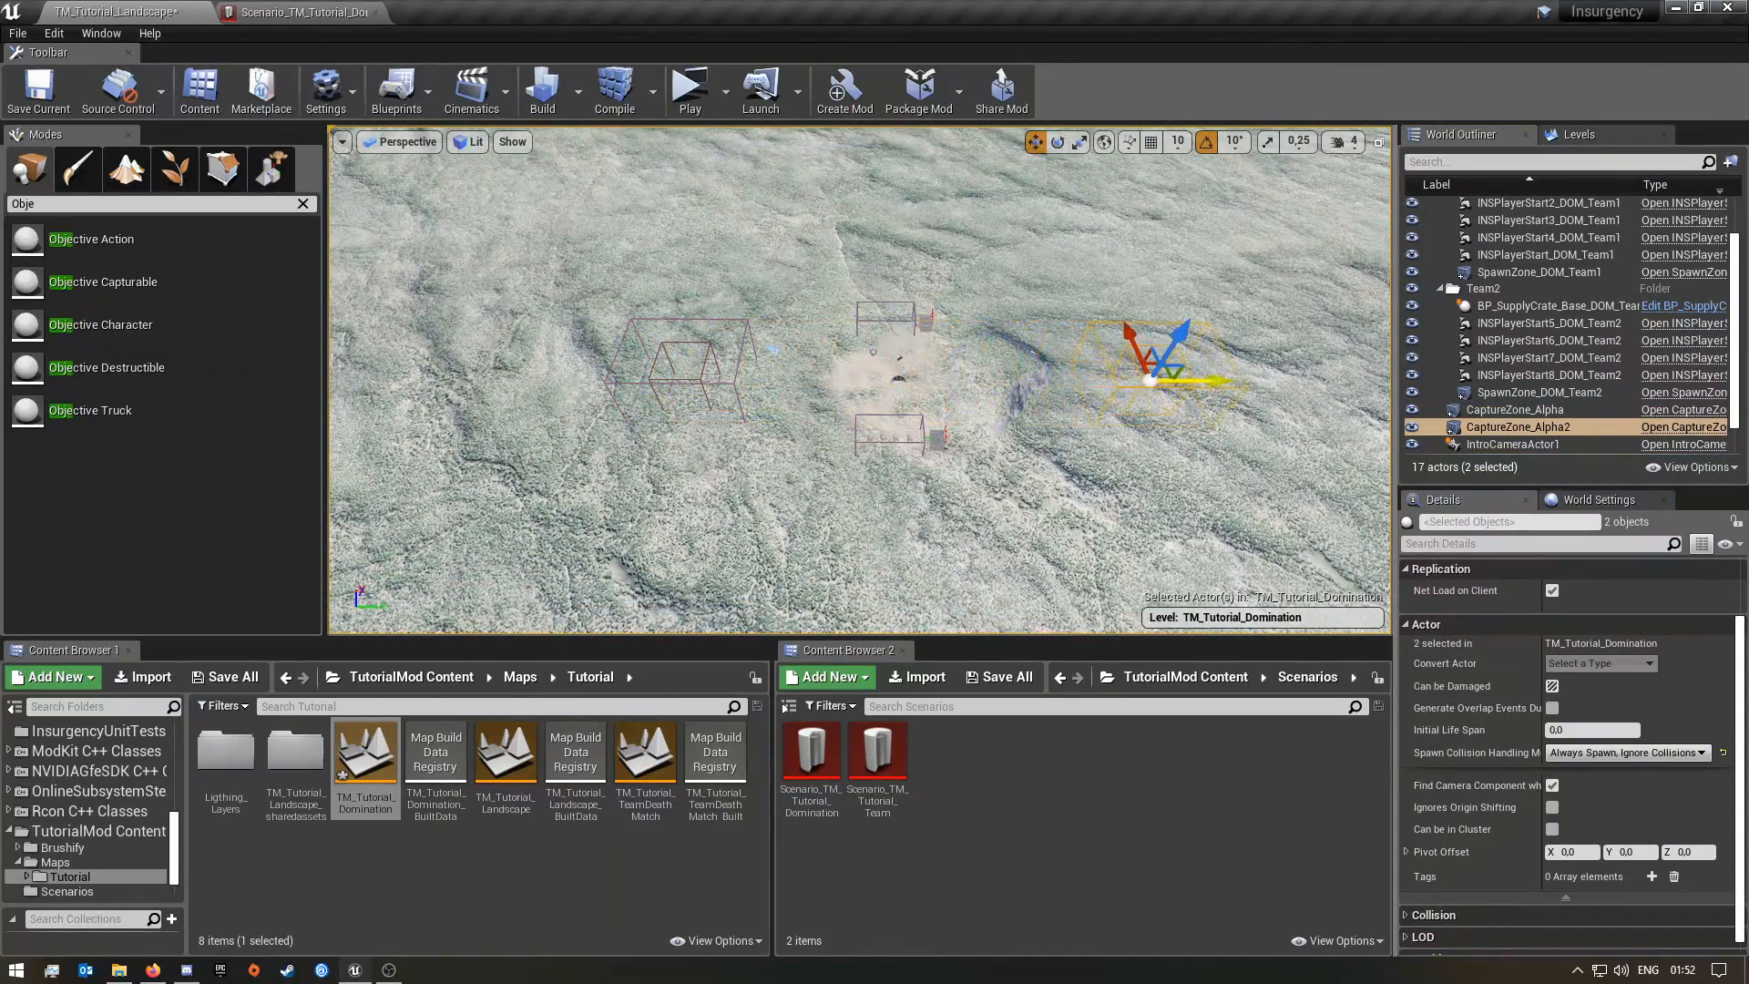
Place a third capture zone and objective pair away from the spawn areas, forming a triangle with the other two pairs
{"action": "right_click_drag", "start_coordinate": [1028, 405], "coordinate": [1117, 414]}
{"action": "left_click_drag", "start_coordinate": [1127, 450], "coordinate": [1124, 450], "text": "alt"}
{"action": "right_click_drag", "start_coordinate": [695, 484], "coordinate": [662, 507]}
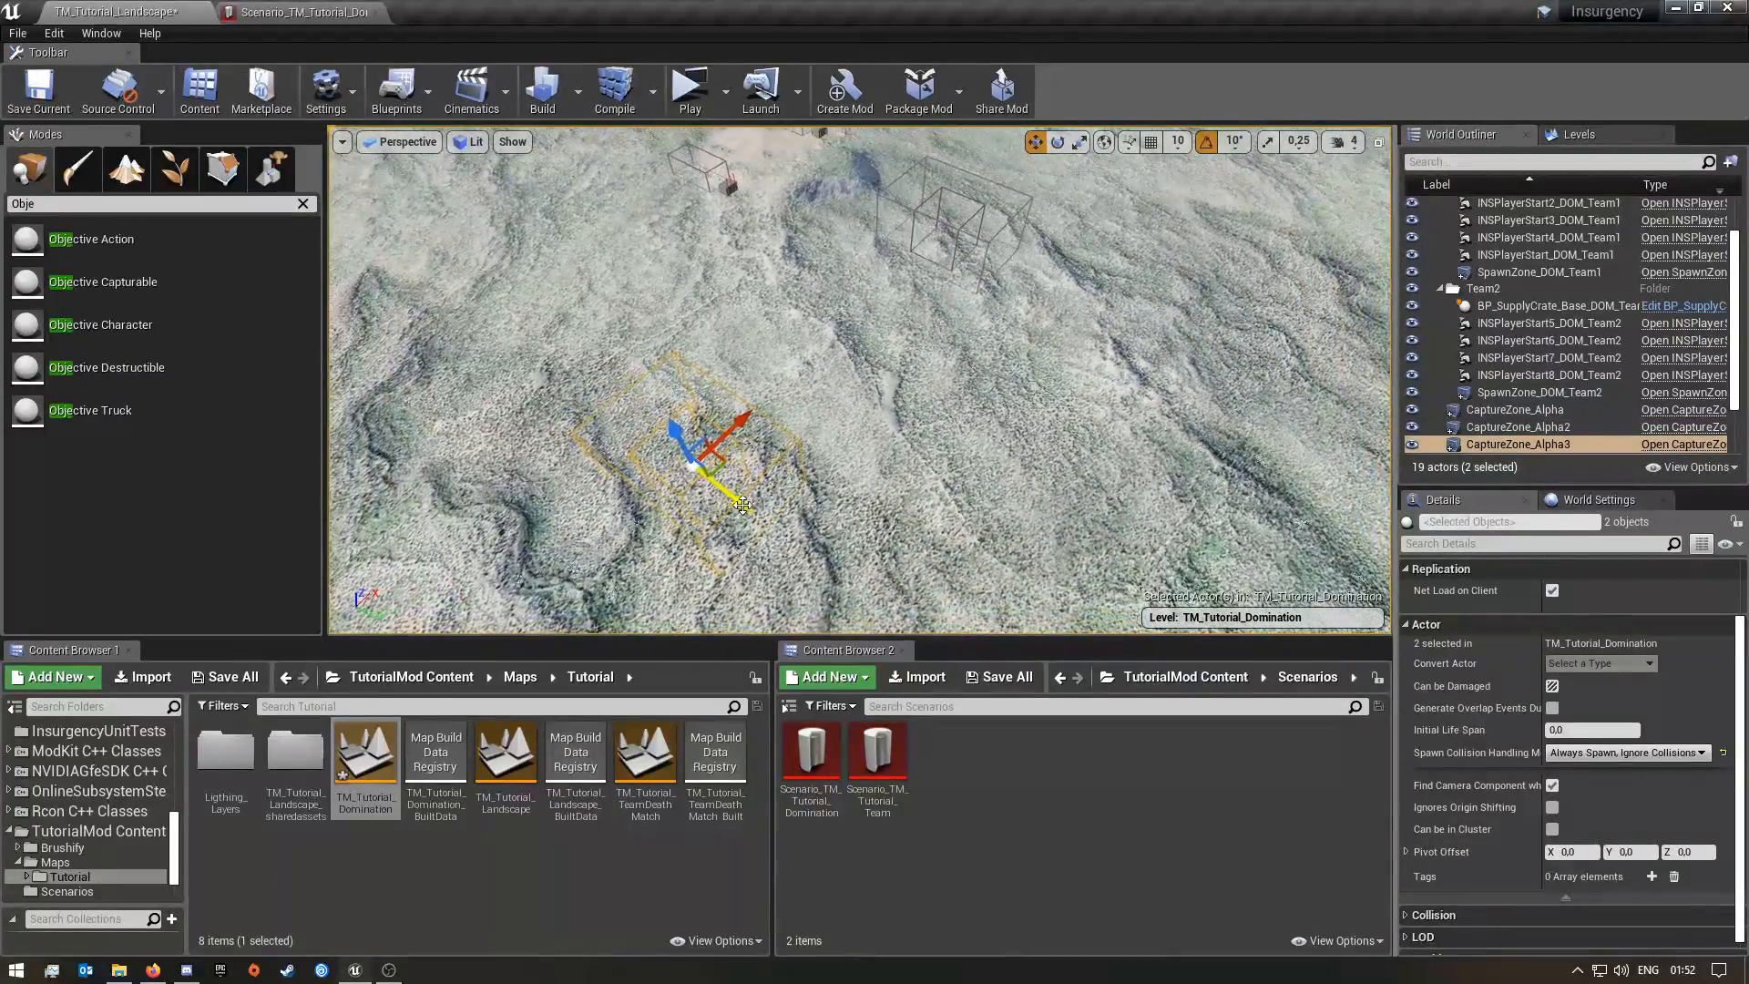
Rename the second capture zone, CaptureZone_Alpha2, as CaptureZone_Bravo
{"action": "right_click_drag", "start_coordinate": [560, 288], "coordinate": [551, 247]}
{"action": "right_click_drag", "start_coordinate": [677, 362], "coordinate": [677, 362]}
{"action": "left_click", "coordinate": [1017, 388]}
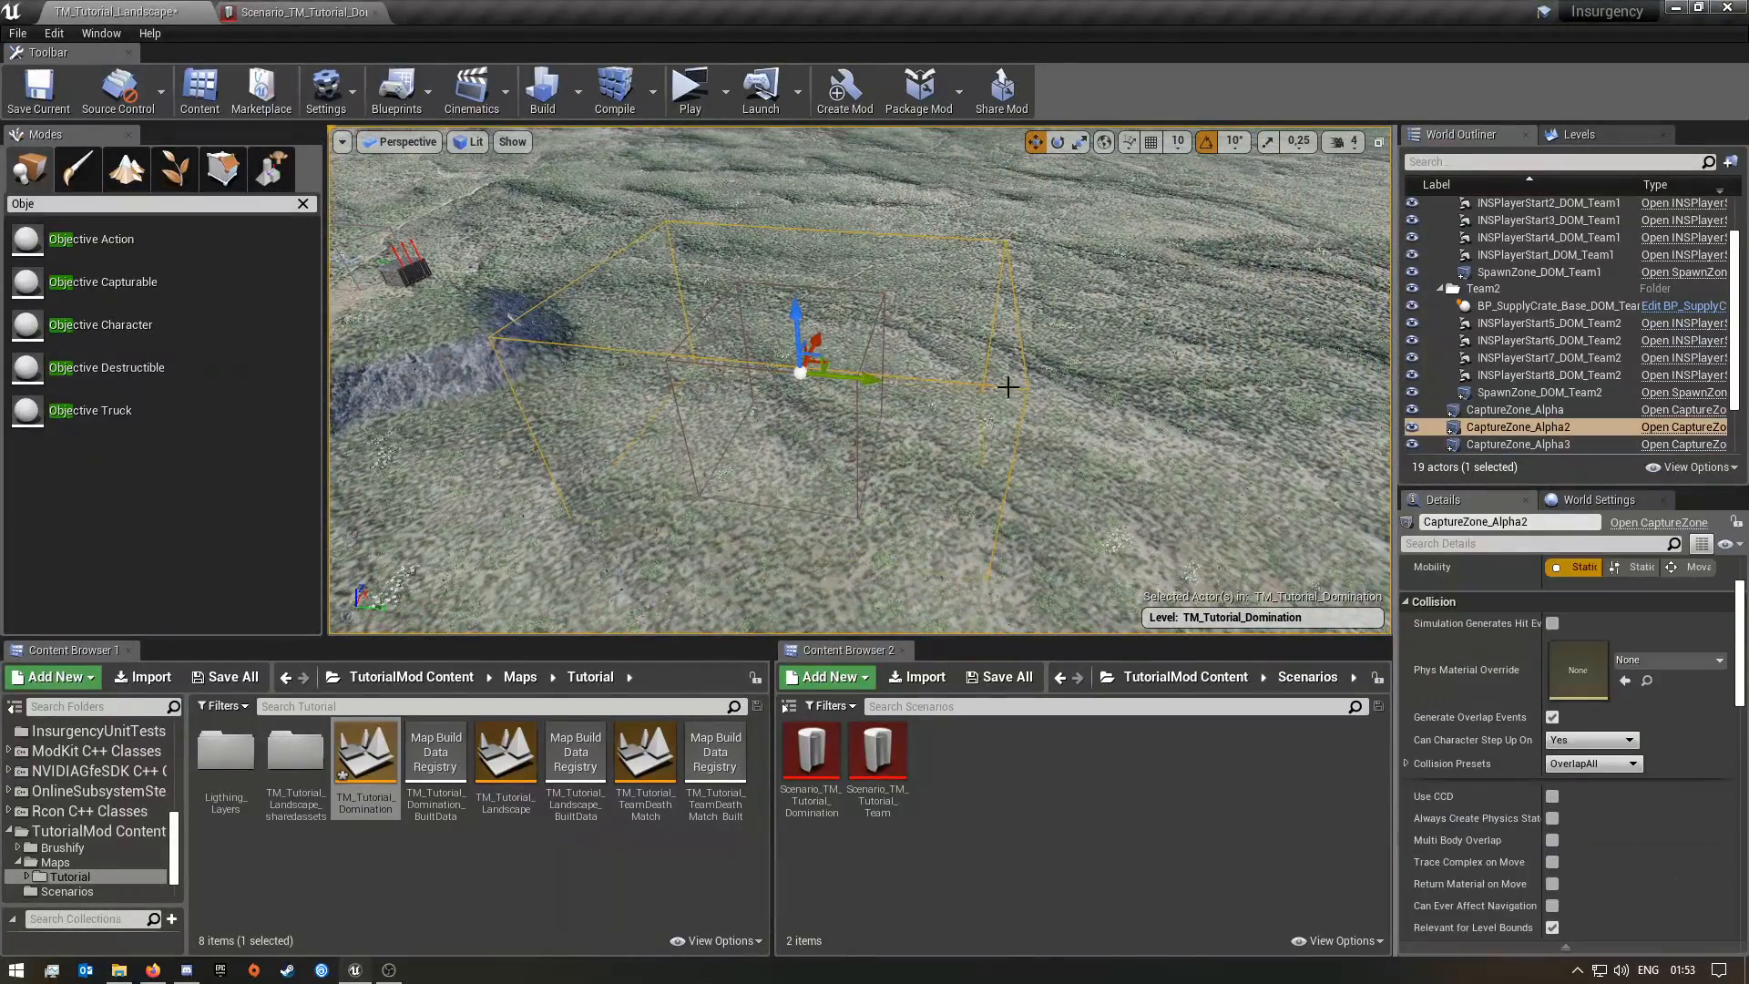
{"action": "left_click", "coordinate": [1574, 429]}
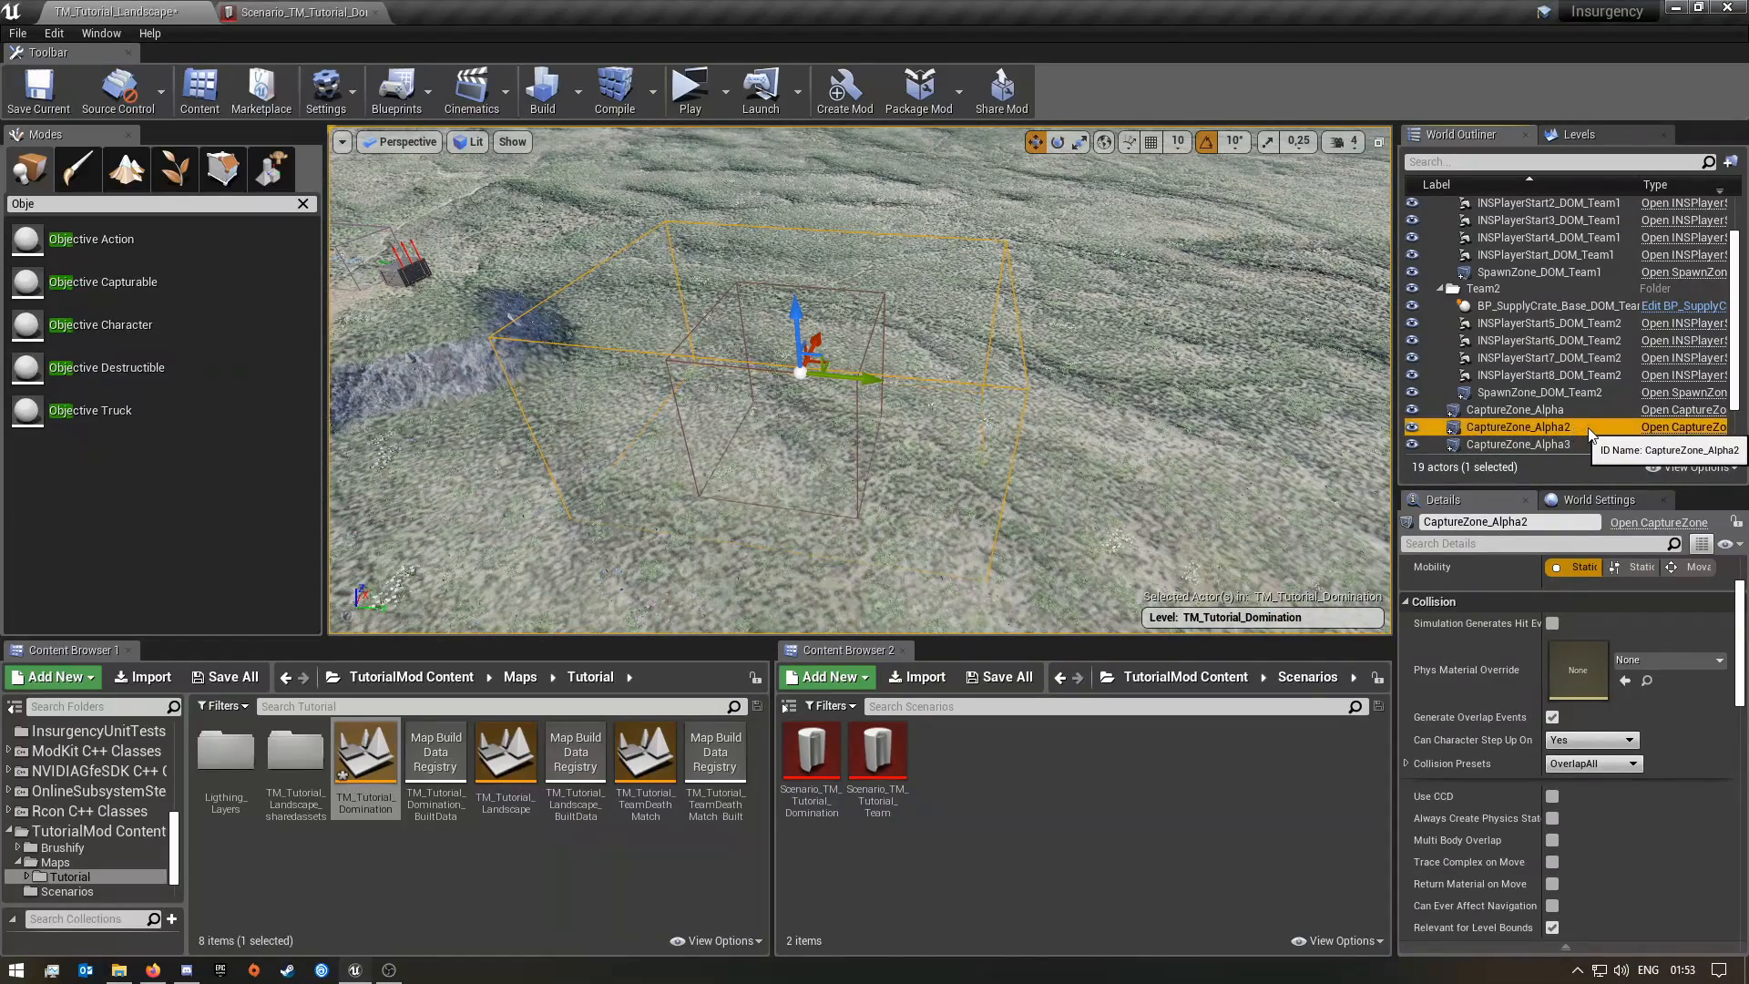
{"action": "left_click", "coordinate": [1588, 428]}
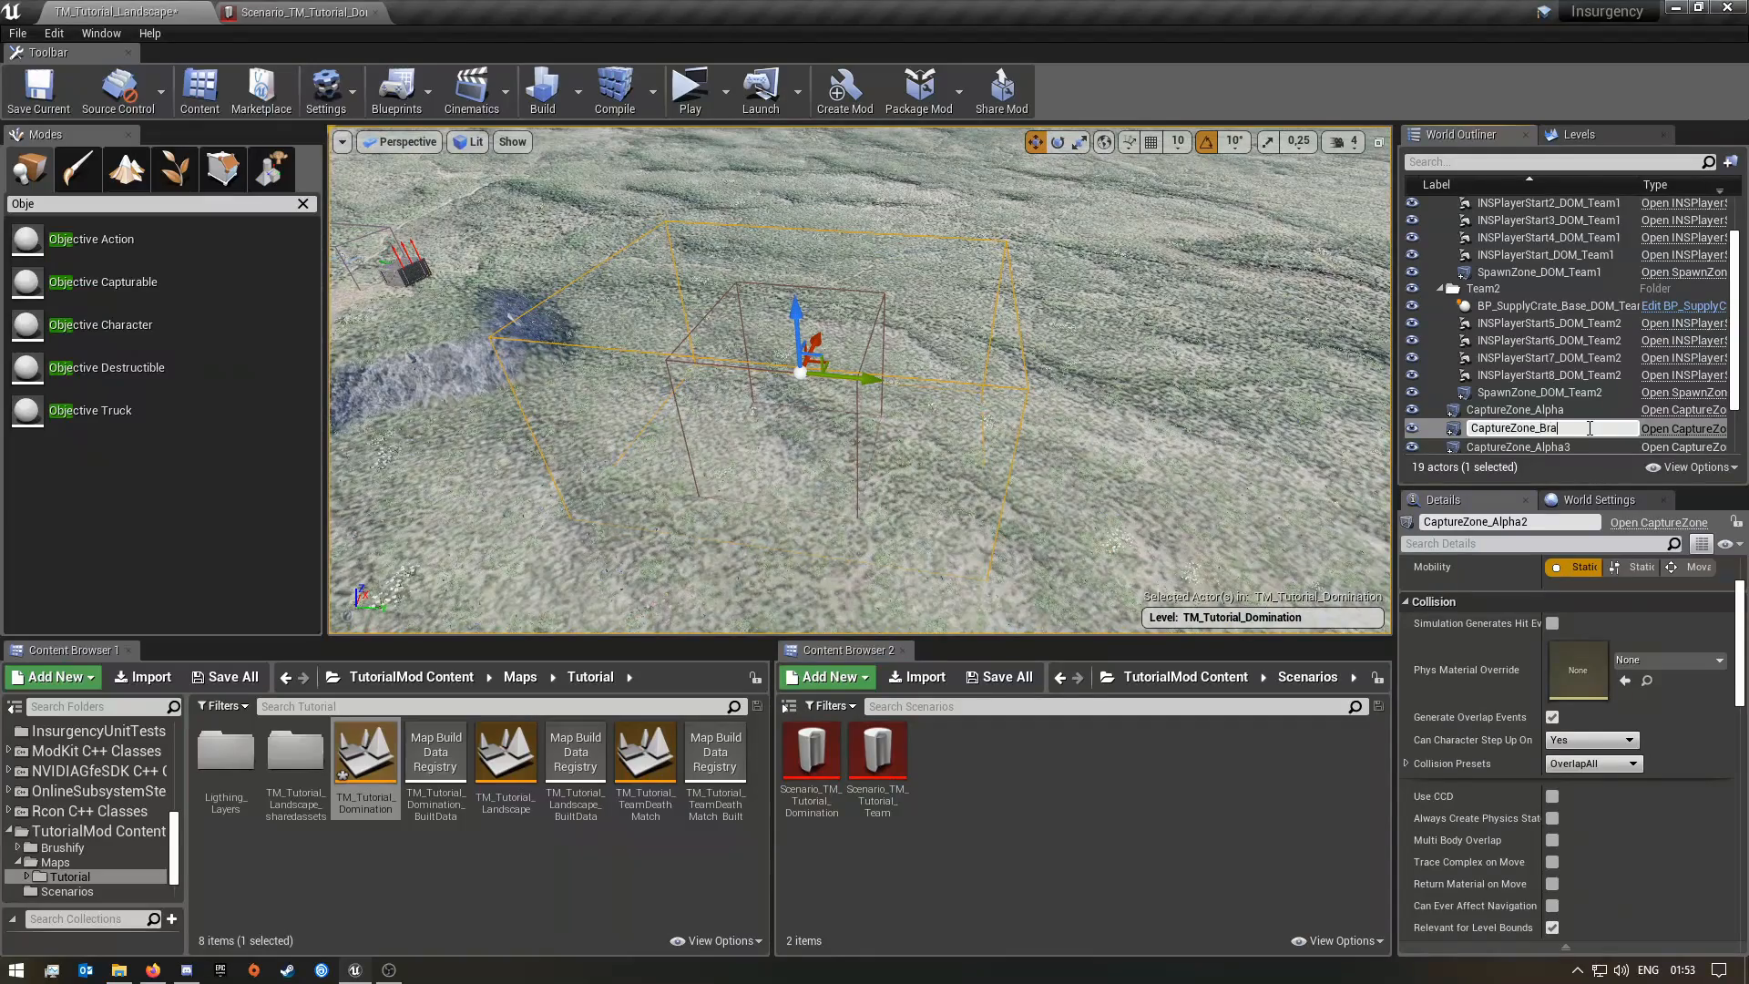
{"action": "type", "text": "CaptureZone_Bravo"}
{"action": "key", "text": "Return"}
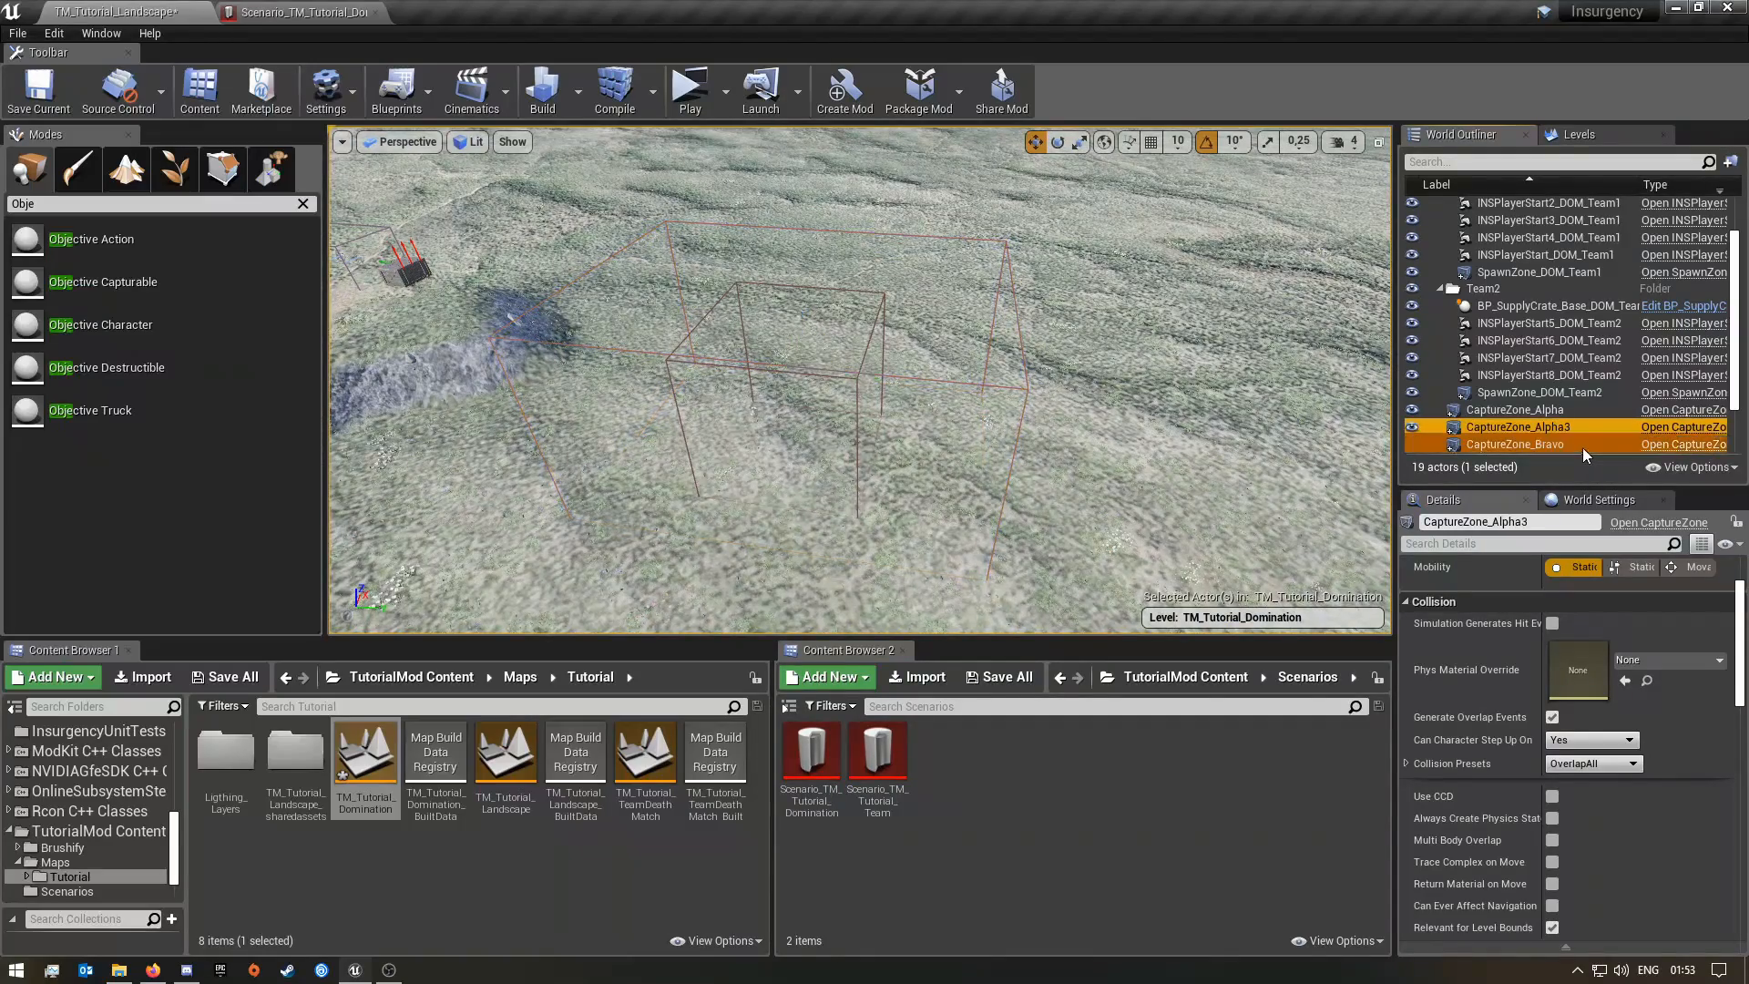
Rename the third capture zone, CaptureZone_Alpha3, as CaptureZone_Charlie
{"action": "left_click", "coordinate": [1514, 429]}
{"action": "left_click", "coordinate": [1583, 446]}
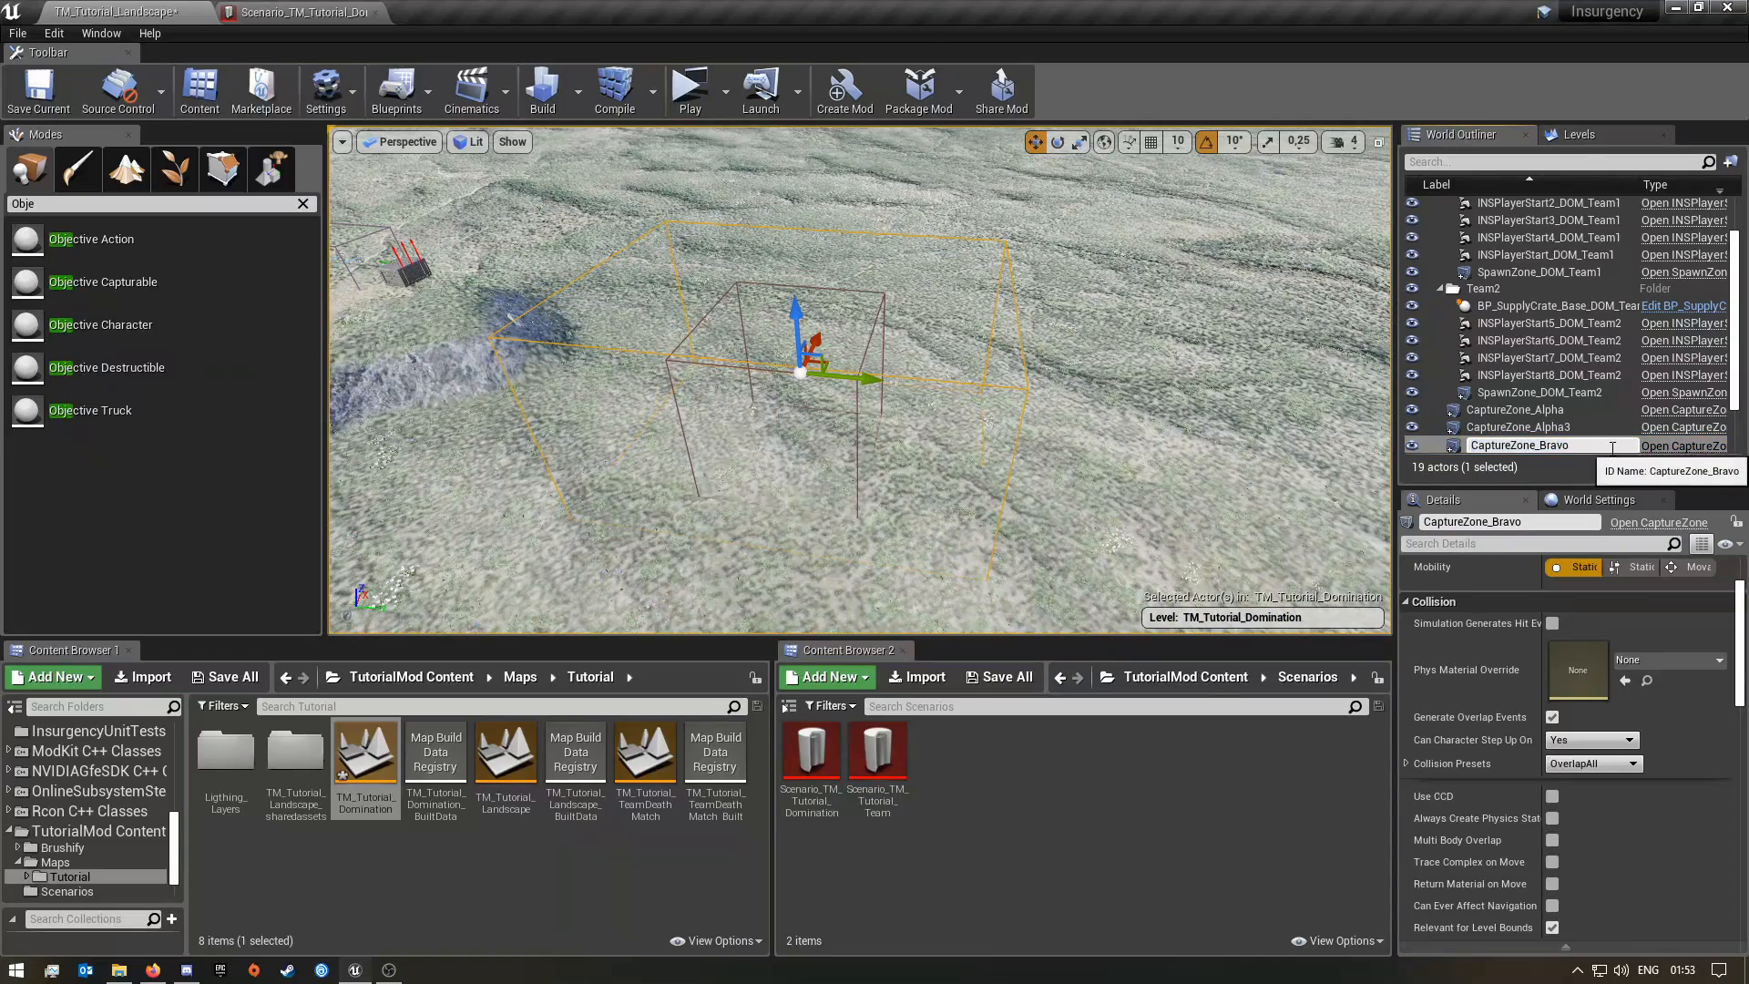
{"action": "left_click", "coordinate": [1518, 430]}
{"action": "left_click", "coordinate": [1518, 430]}
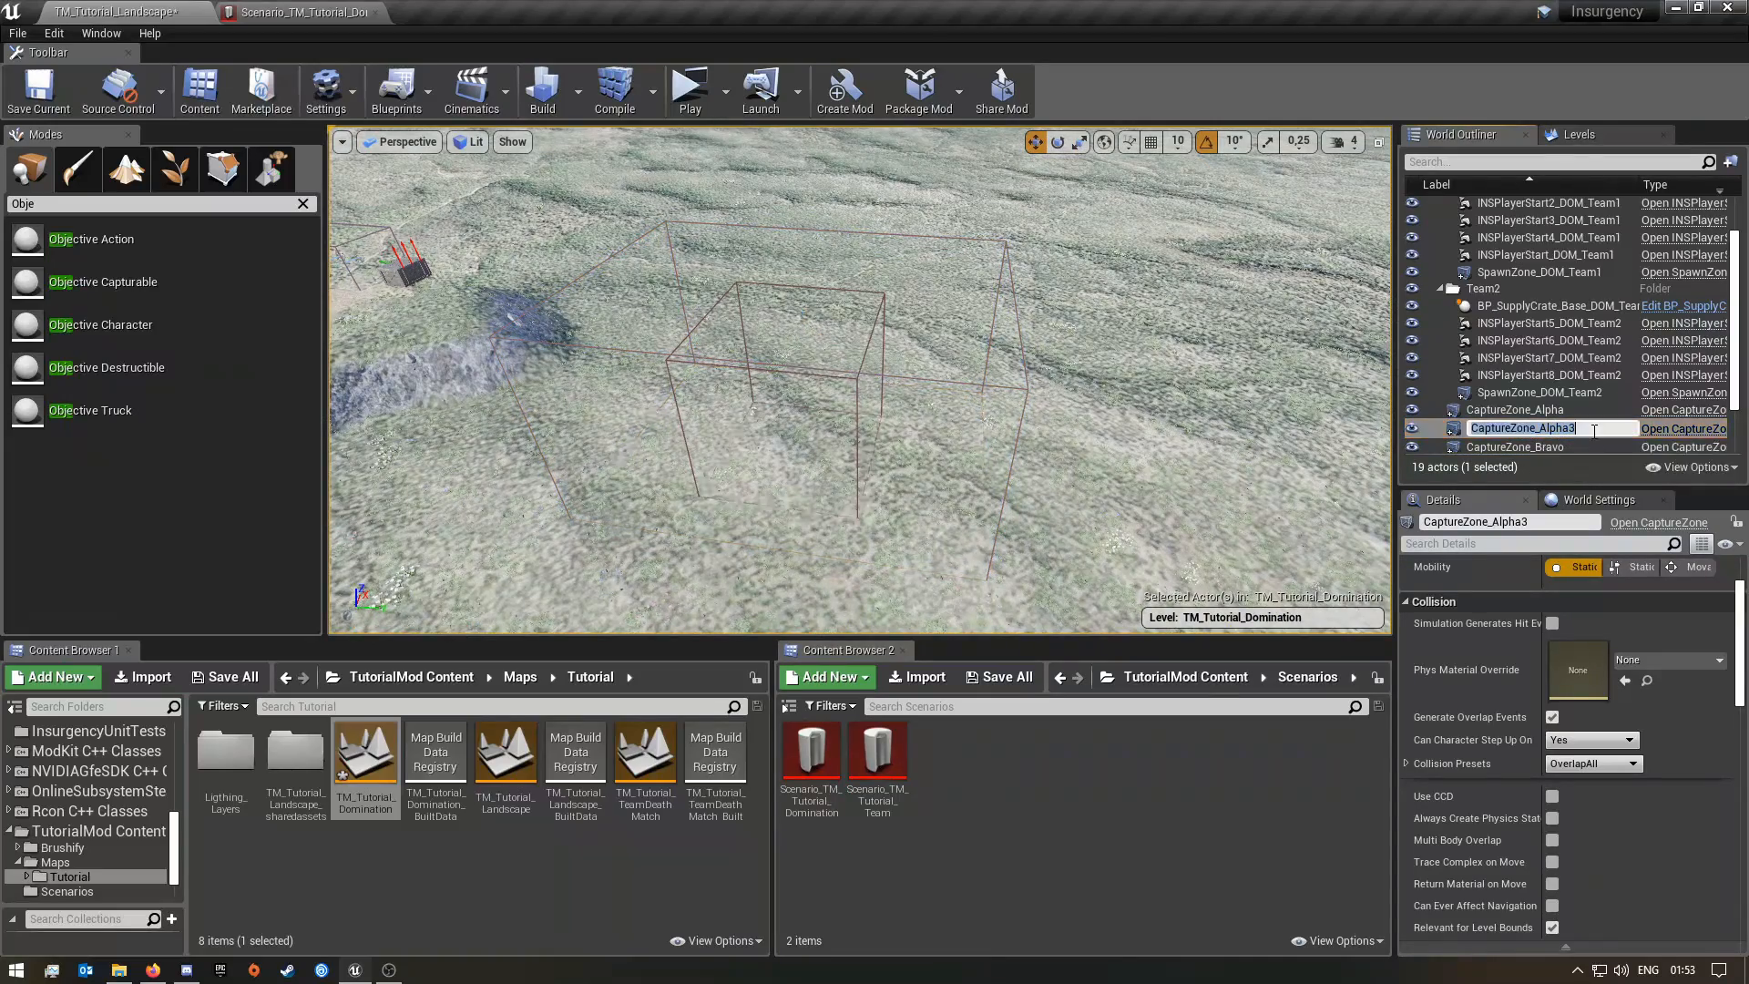
{"action": "left_click_drag", "start_coordinate": [1577, 428], "coordinate": [1542, 430]}
{"action": "type", "text": "Charlie"}
{"action": "key", "text": "Return"}
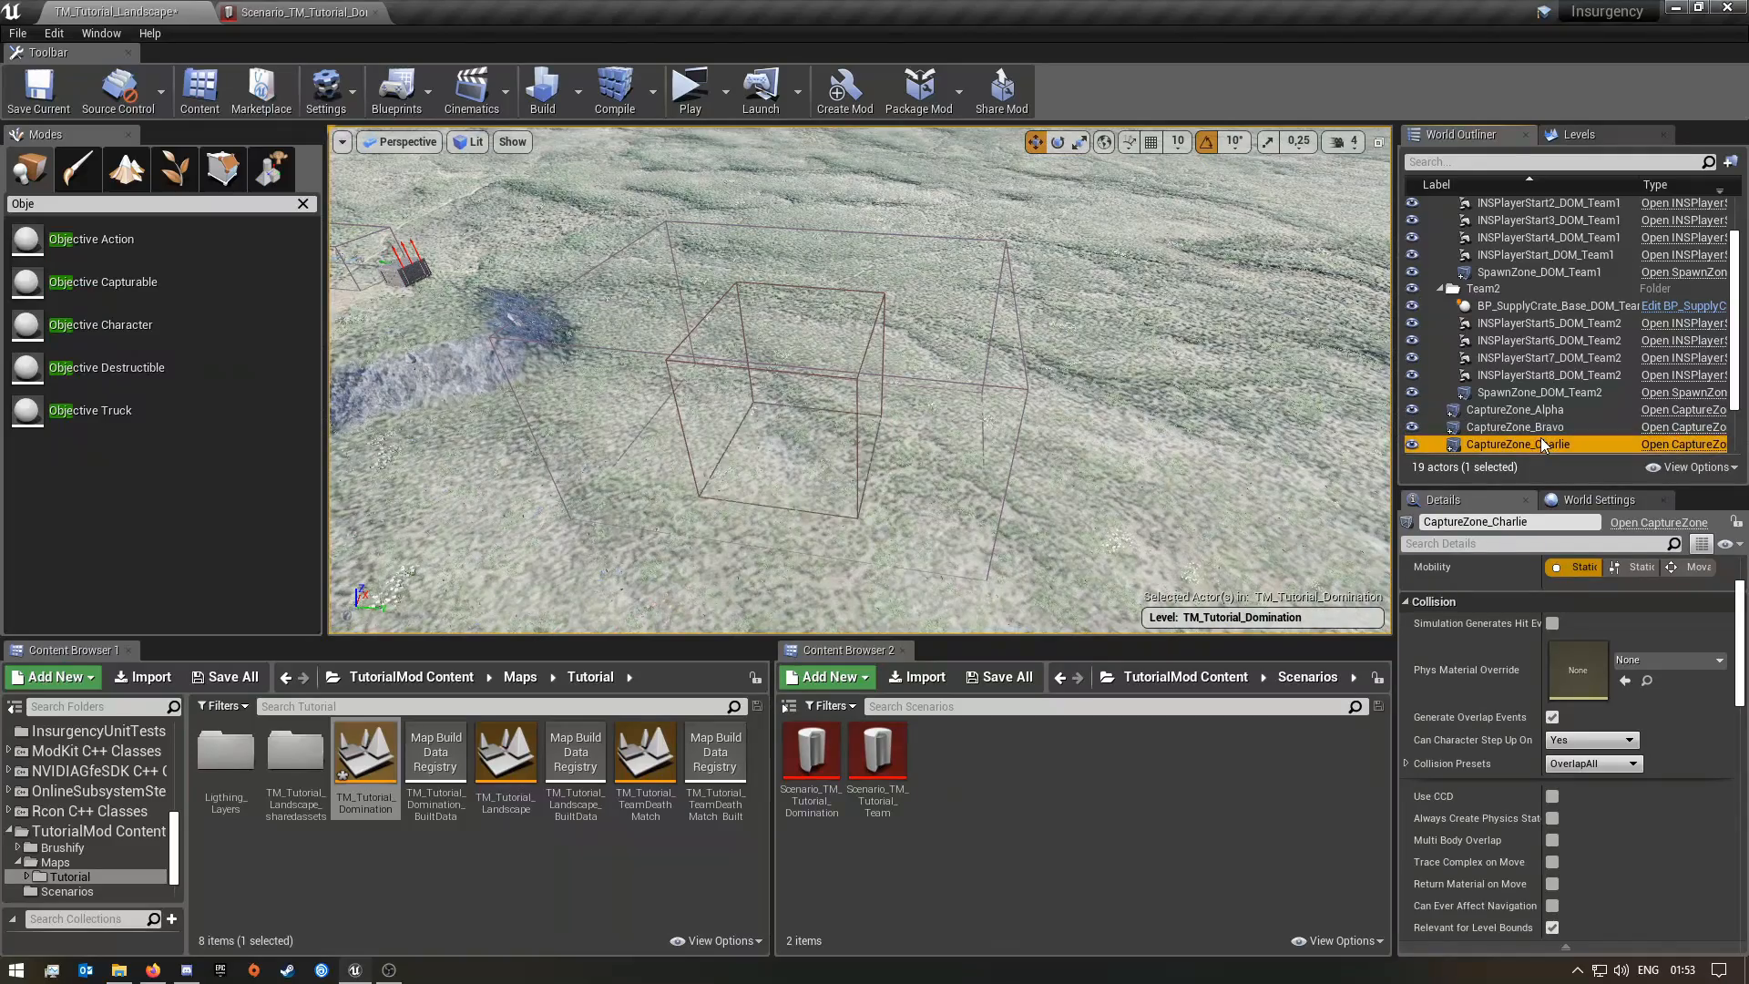
Rename the second capturable objective, ObjectiveCapturable_Alpha2, as ObjectiveCapturable_Bravo
{"action": "scroll", "coordinate": [1593, 408], "scroll_direction": "down", "scroll_amount": 2}
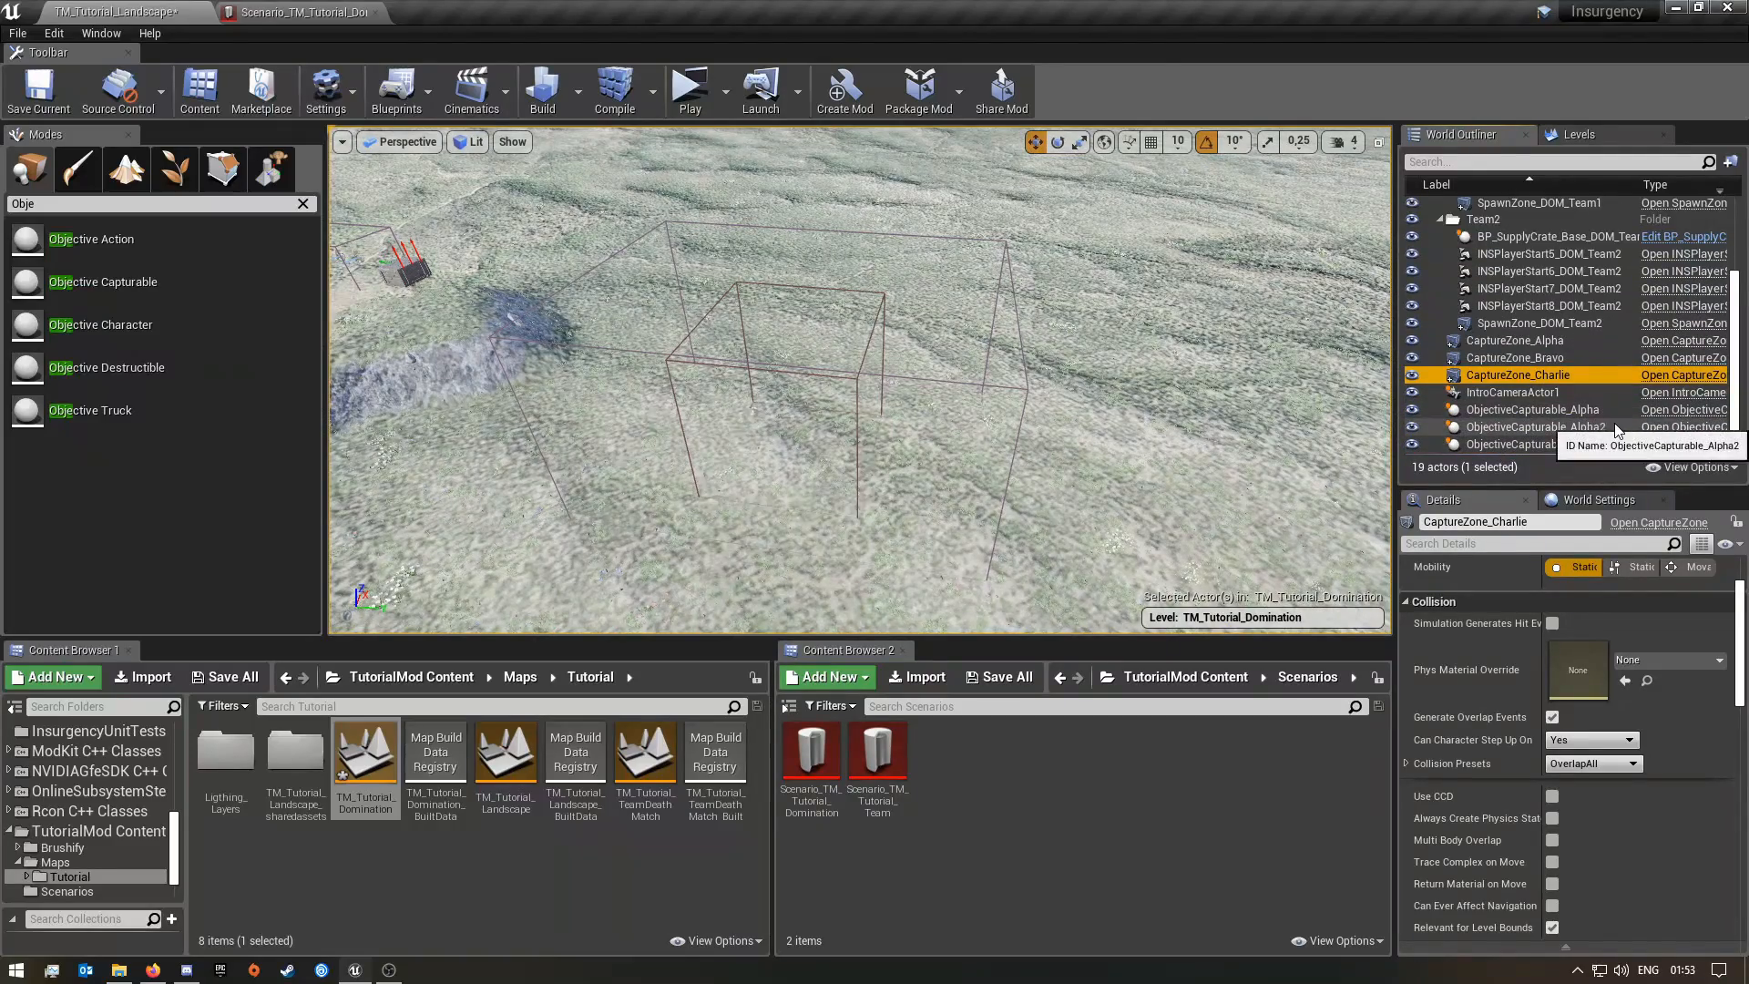
{"action": "left_click", "coordinate": [1616, 426]}
{"action": "left_click", "coordinate": [1616, 427]}
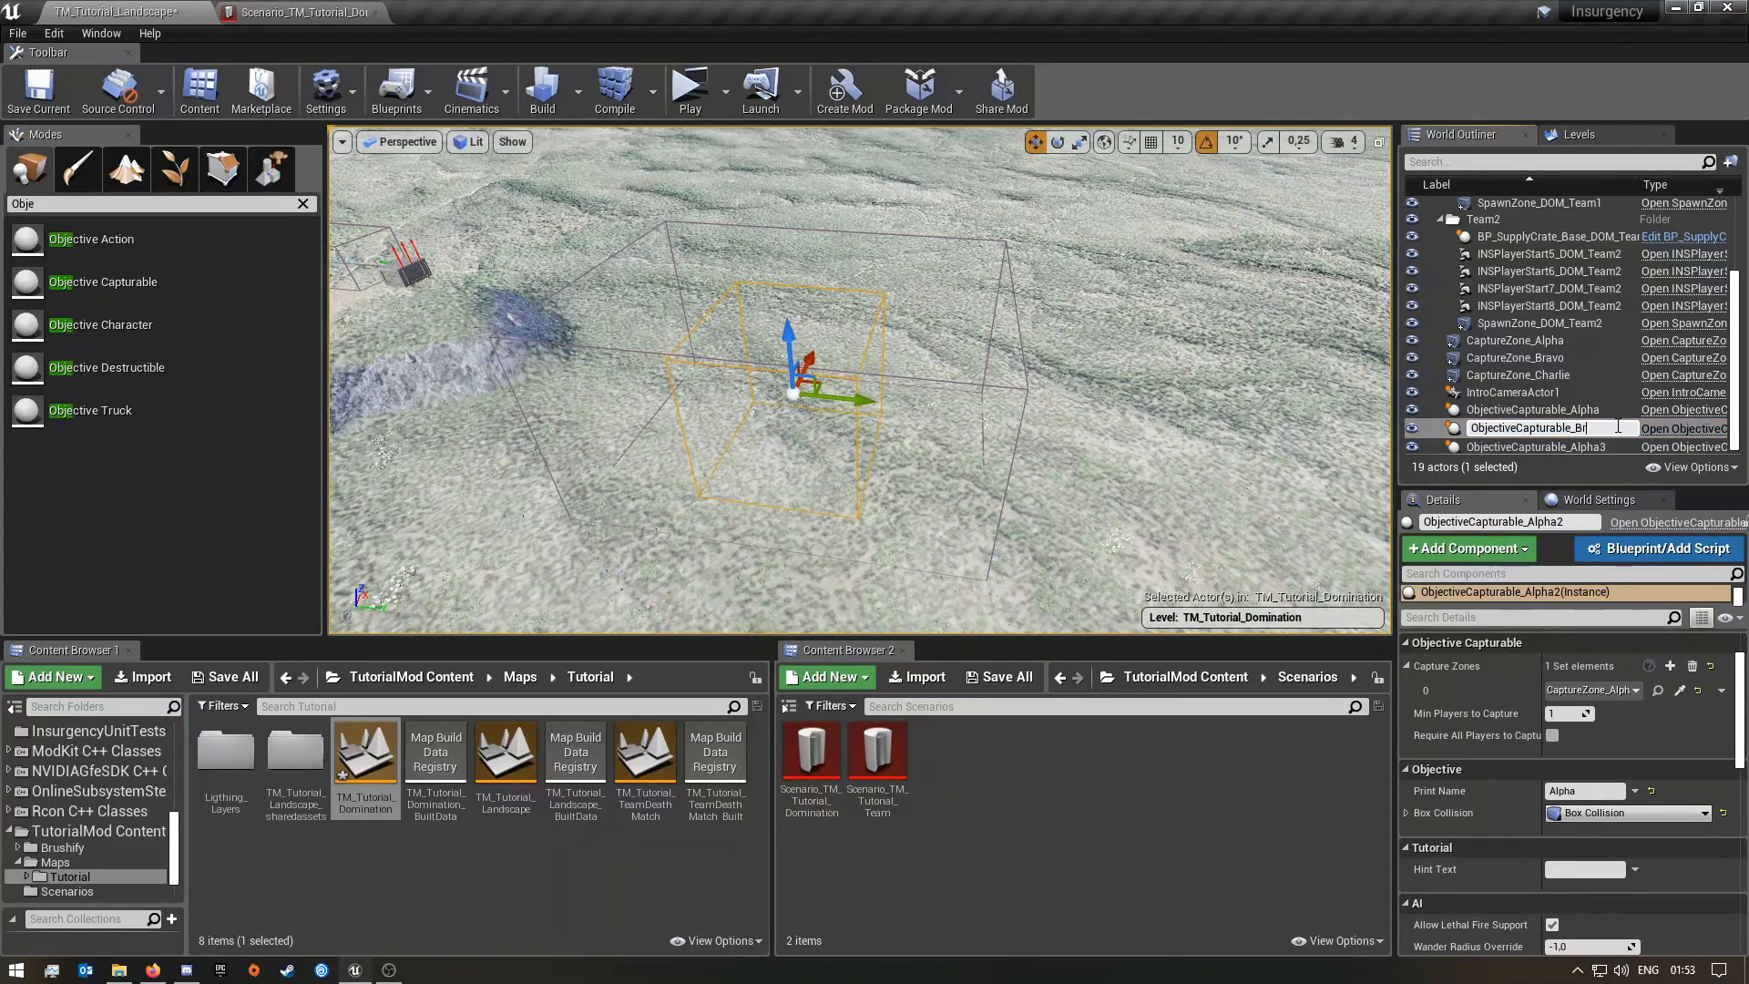
{"action": "type", "text": "Bravo"}
{"action": "key", "text": "Return"}
Rename the third capturable objective, ObjectiveCapturable_Alpha3, as ObjectiveCapturable_Charlie
{"action": "double_click", "coordinate": [1616, 427]}
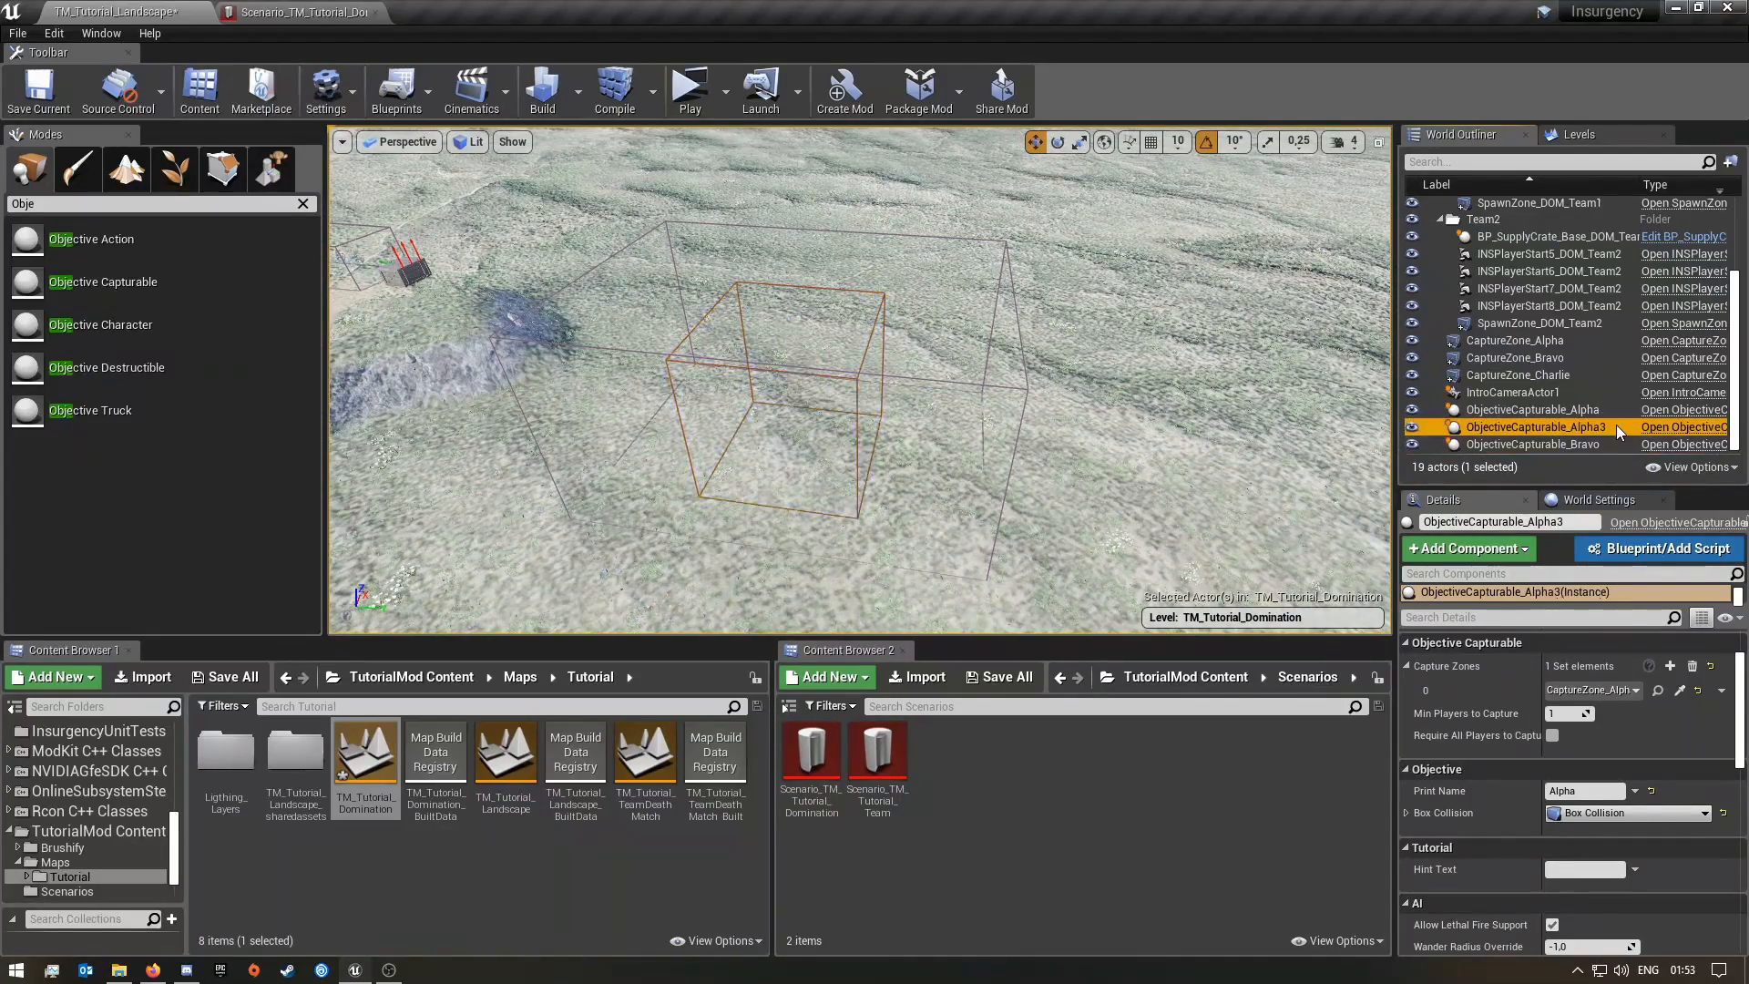
{"action": "left_click", "coordinate": [1617, 426]}
{"action": "key", "text": "BackSpace"}
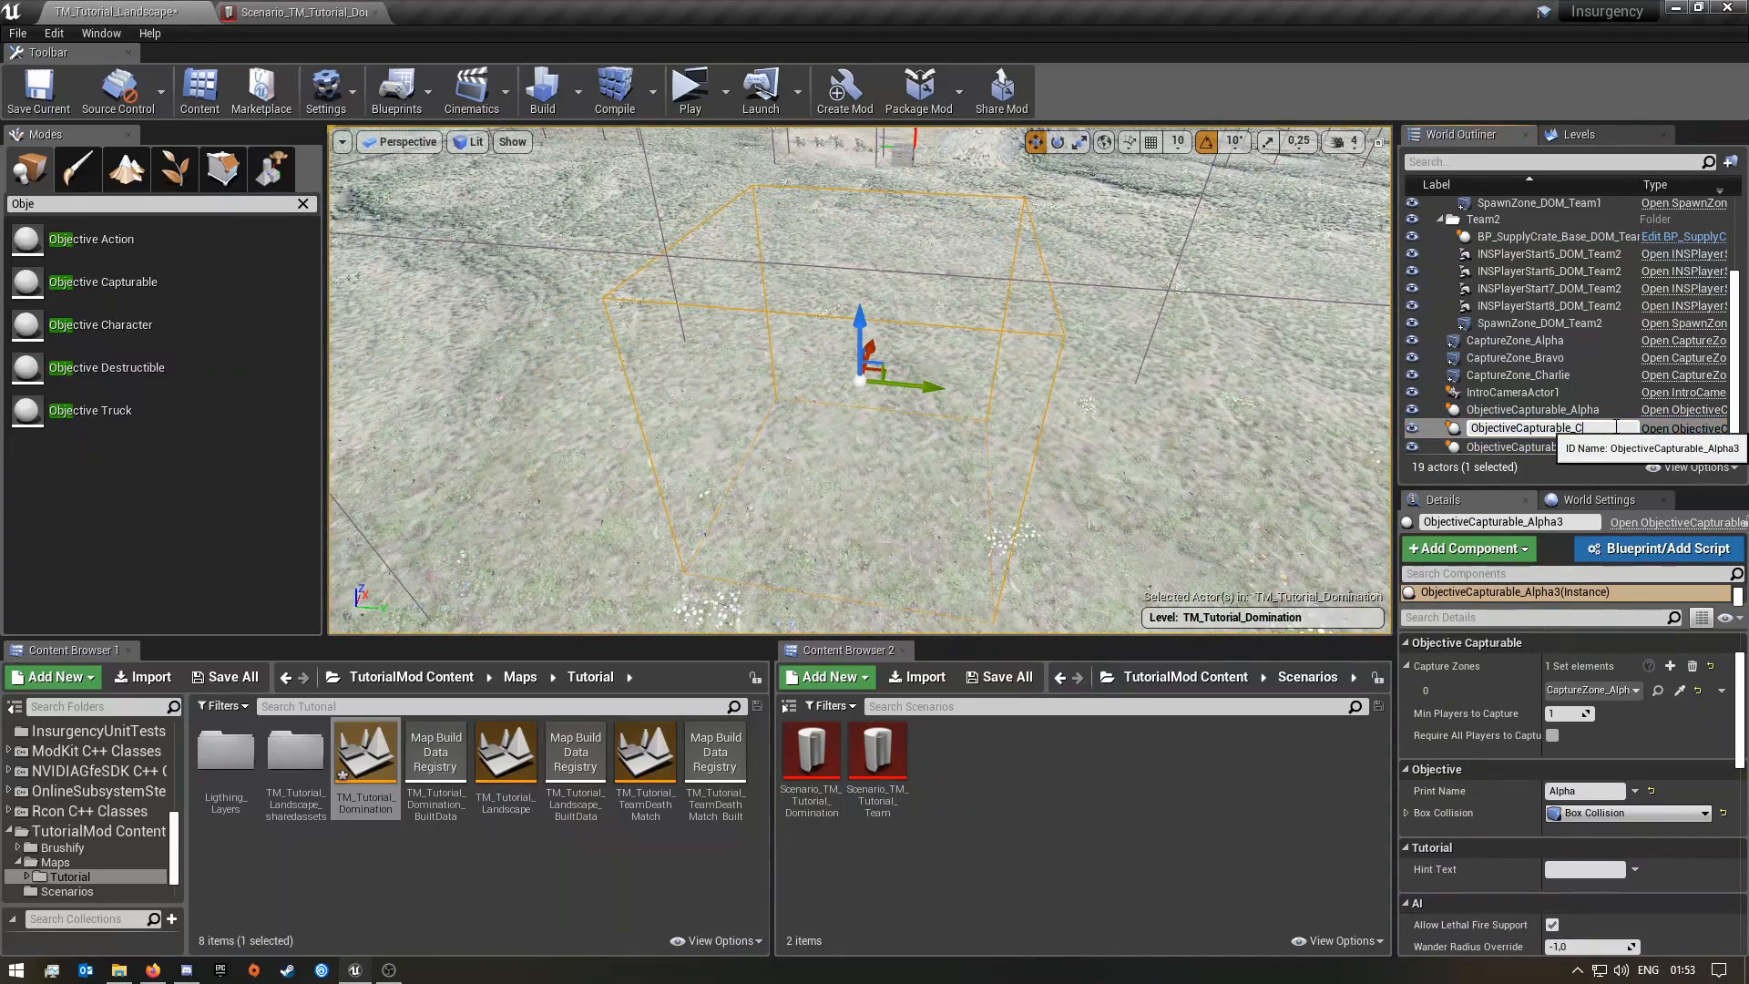
{"action": "type", "text": "Charlie"}
{"action": "key", "text": "Return"}
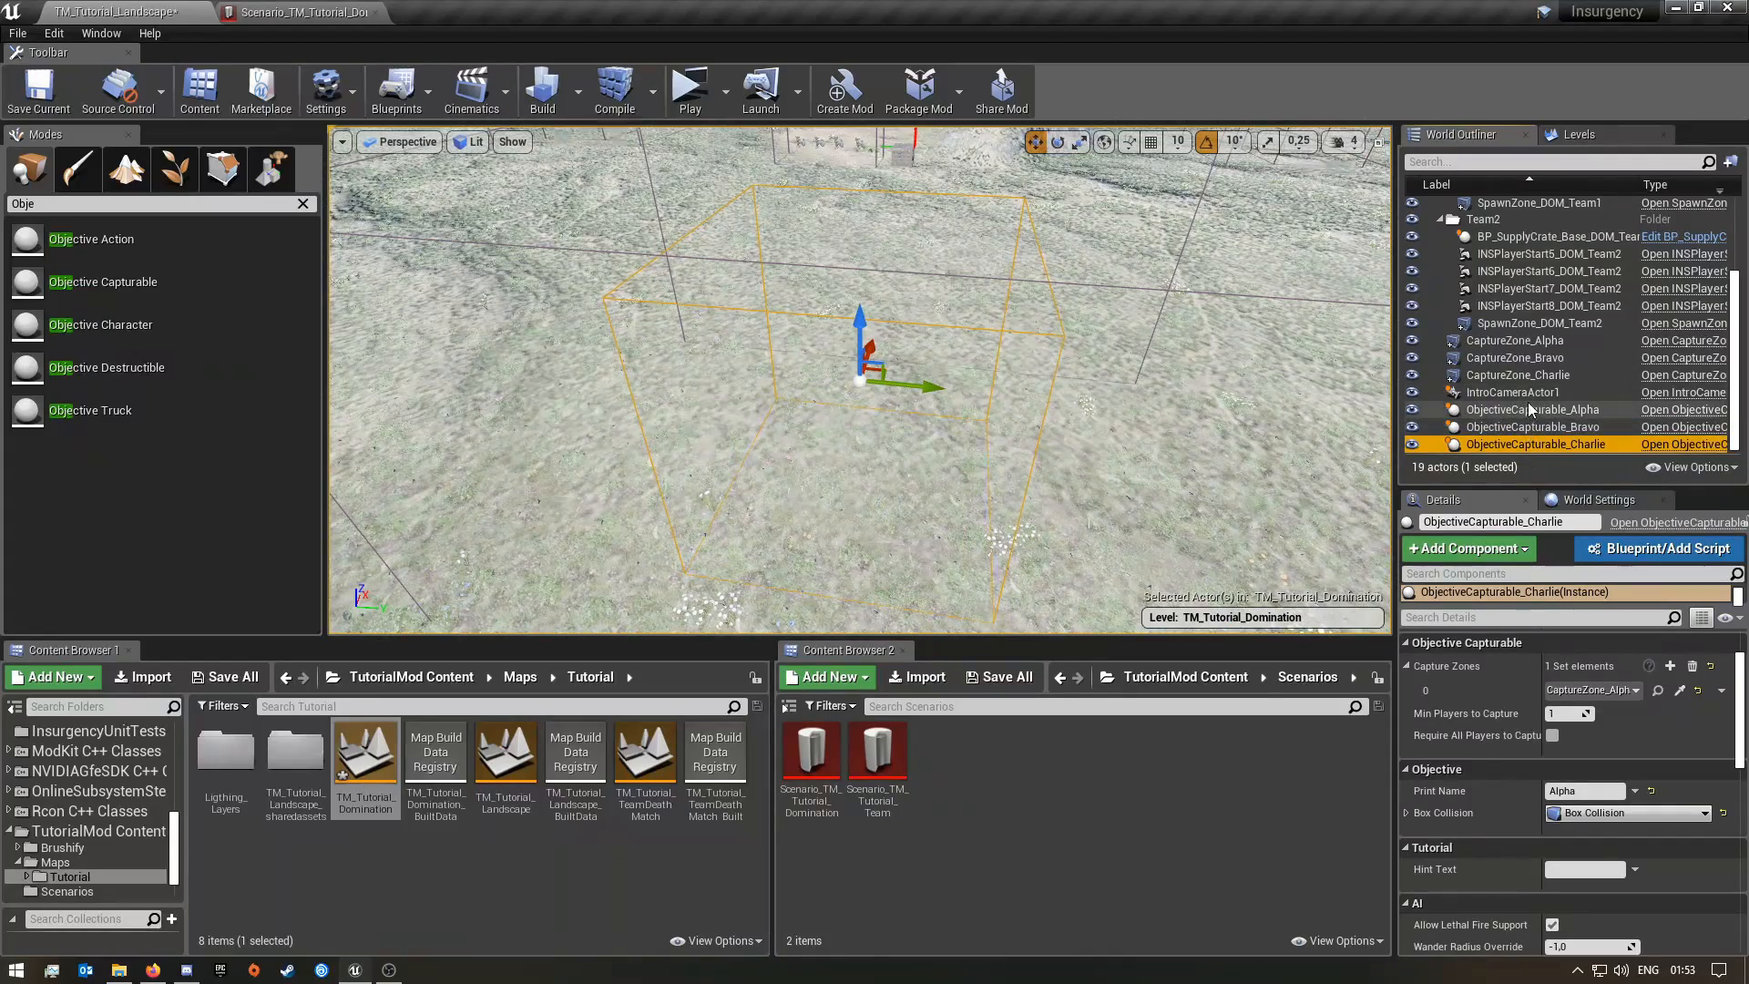
Check ObjectiveCapturable_Alpha's capture zone link and assign CaptureZone_Bravo to ObjectiveCapturable_Bravo's Capture Zones element
{"action": "right_click_drag", "start_coordinate": [1136, 426], "coordinate": [967, 313]}
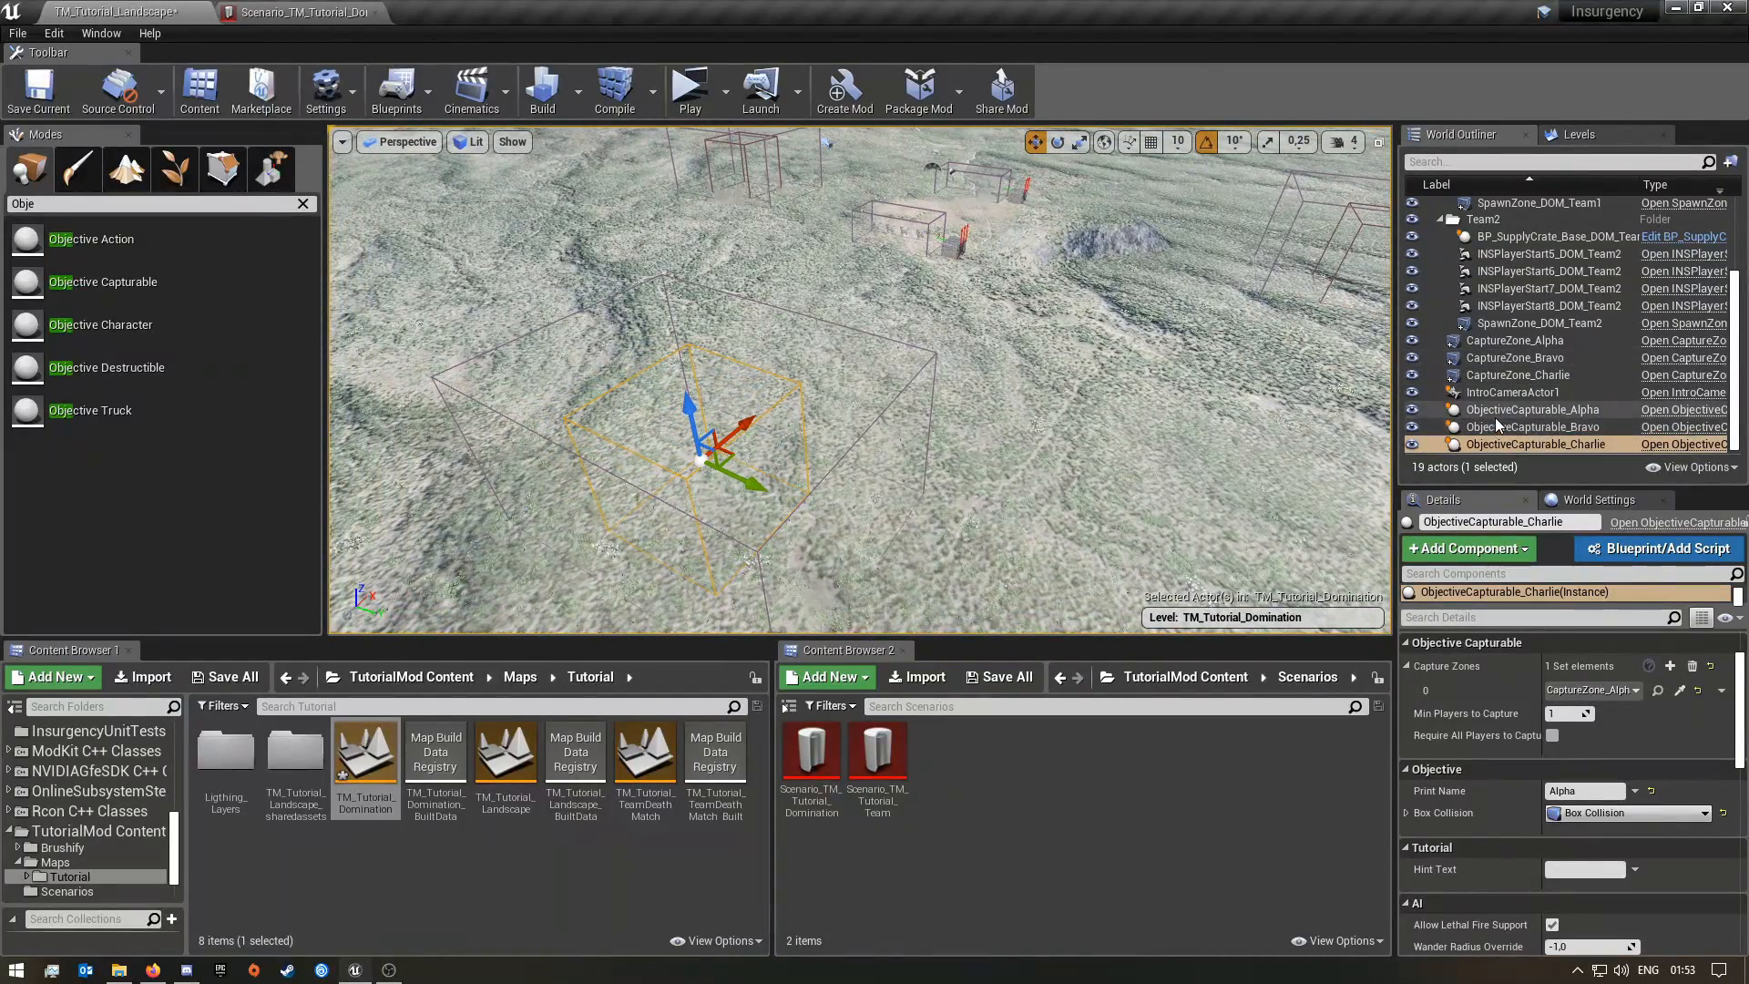
{"action": "left_click", "coordinate": [1527, 410]}
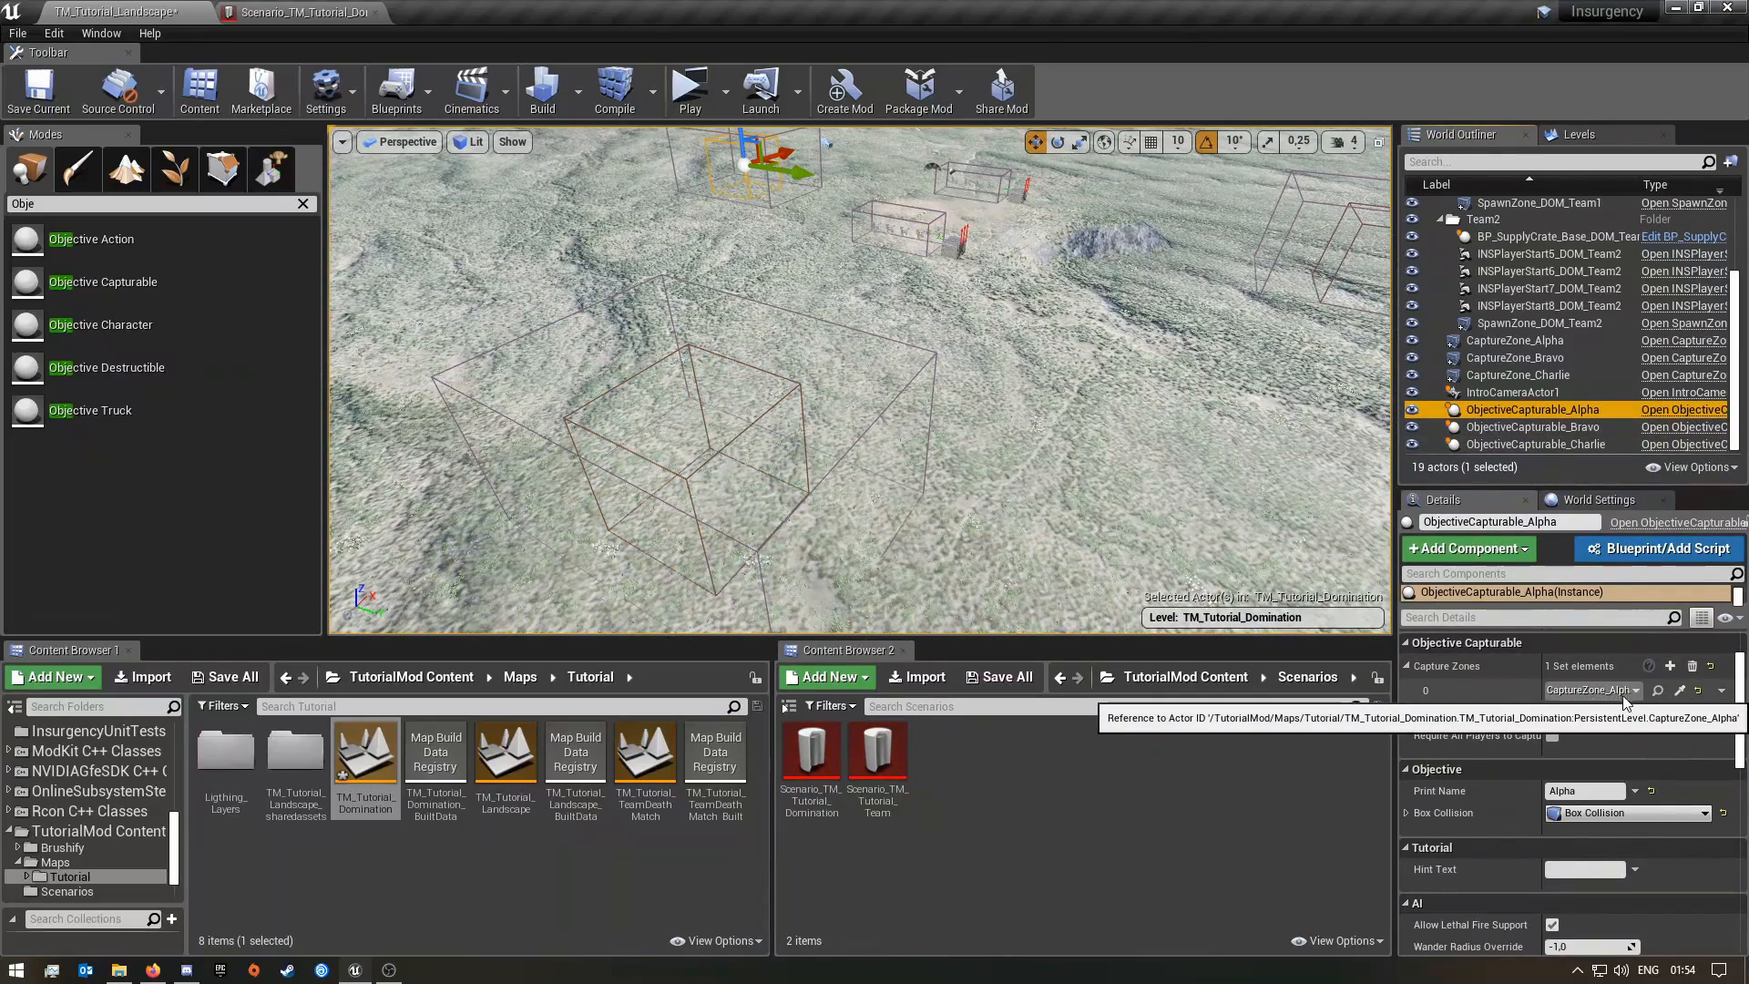
{"action": "left_click", "coordinate": [1549, 430]}
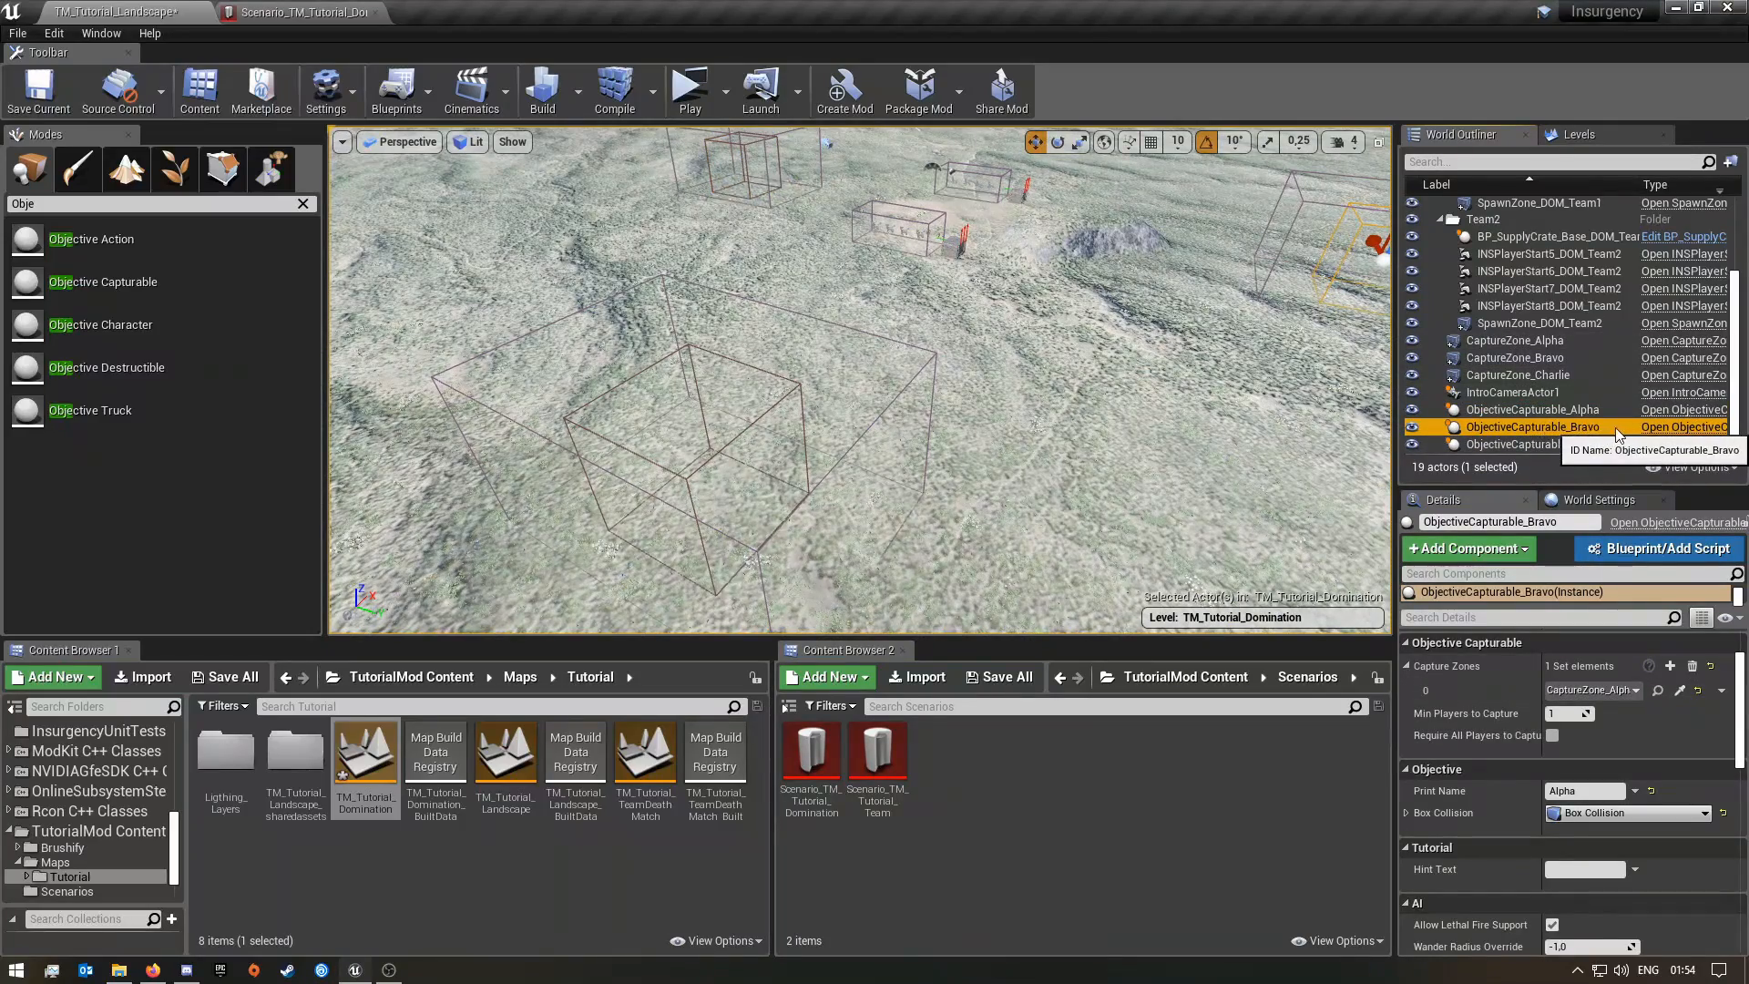
{"action": "left_click", "coordinate": [1616, 691]}
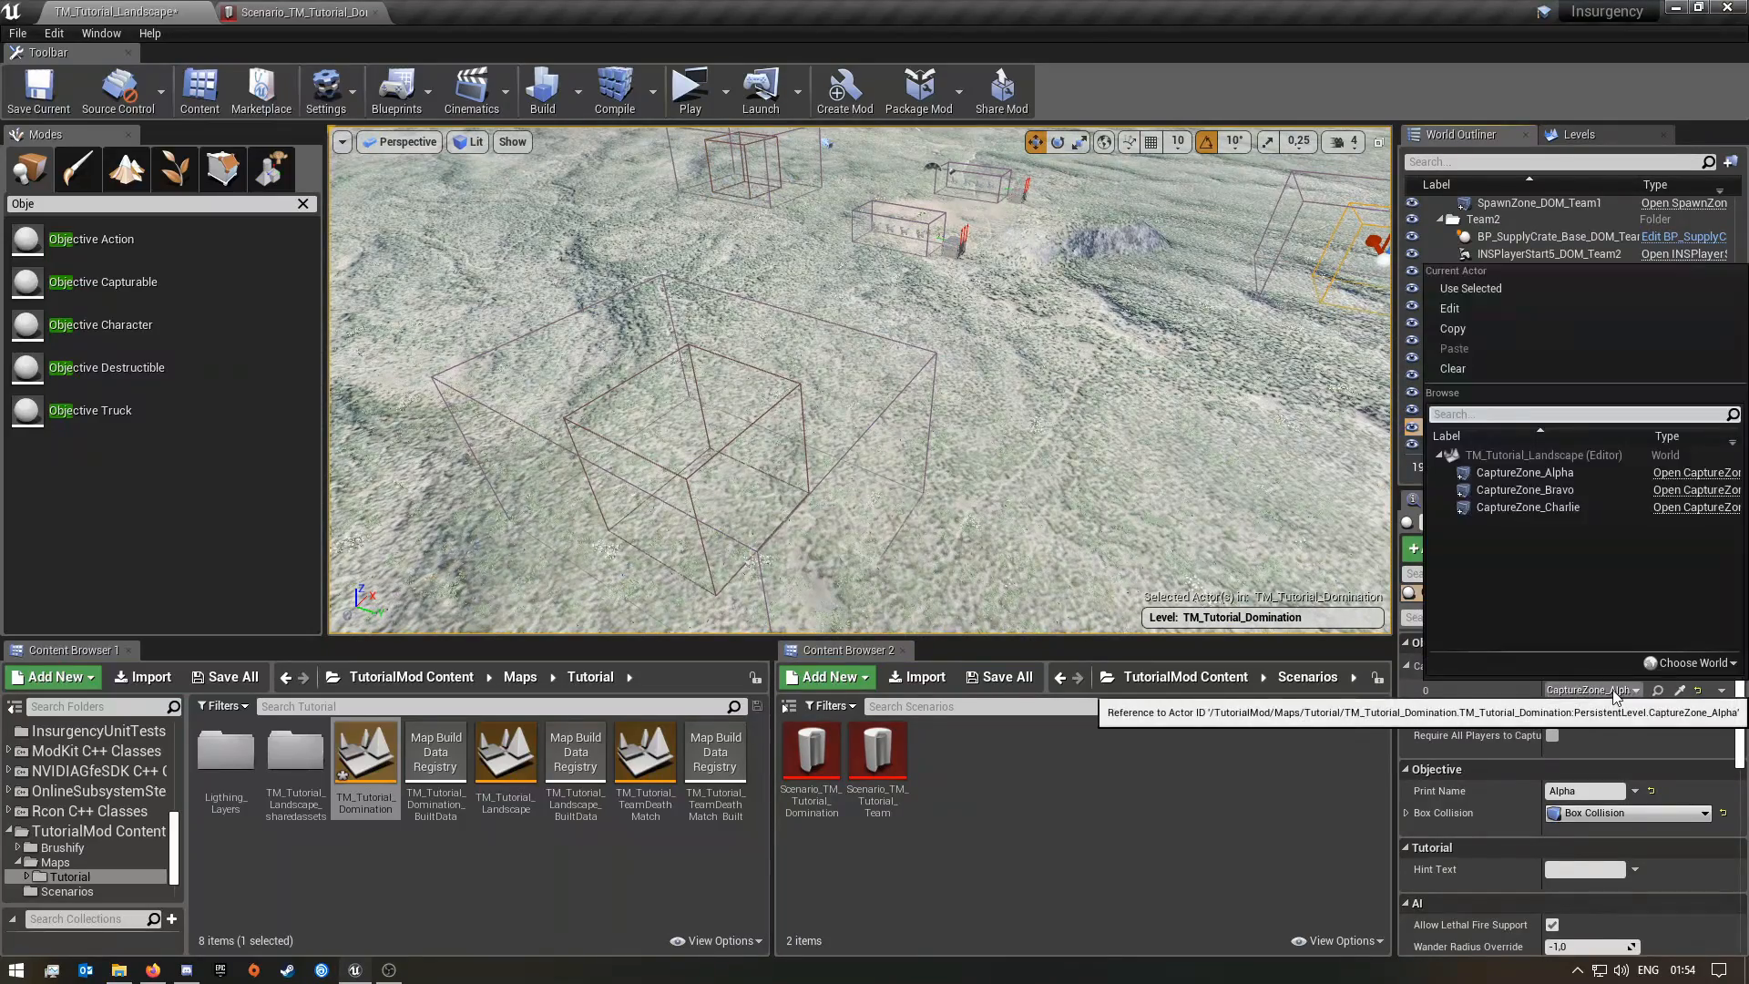
{"action": "left_click", "coordinate": [1527, 492]}
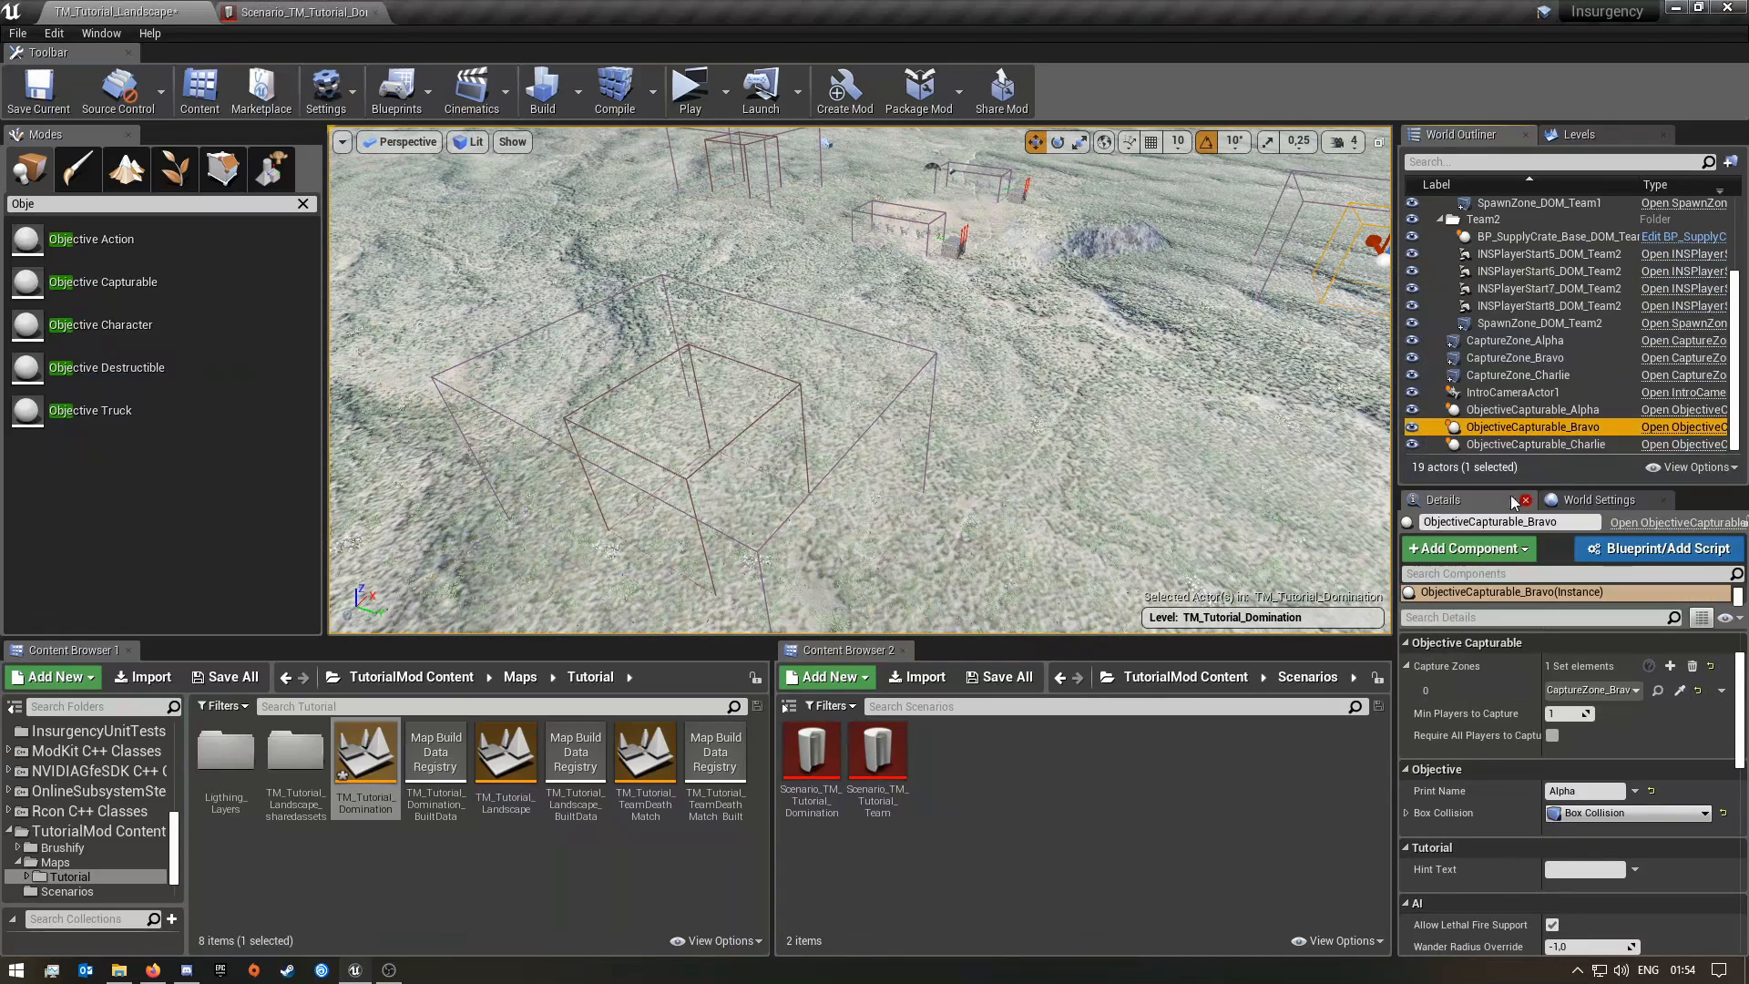
Assign CaptureZone_Charlie to ObjectiveCapturable_Charlie's Capture Zones element and clear the selection
{"action": "left_click", "coordinate": [1548, 446]}
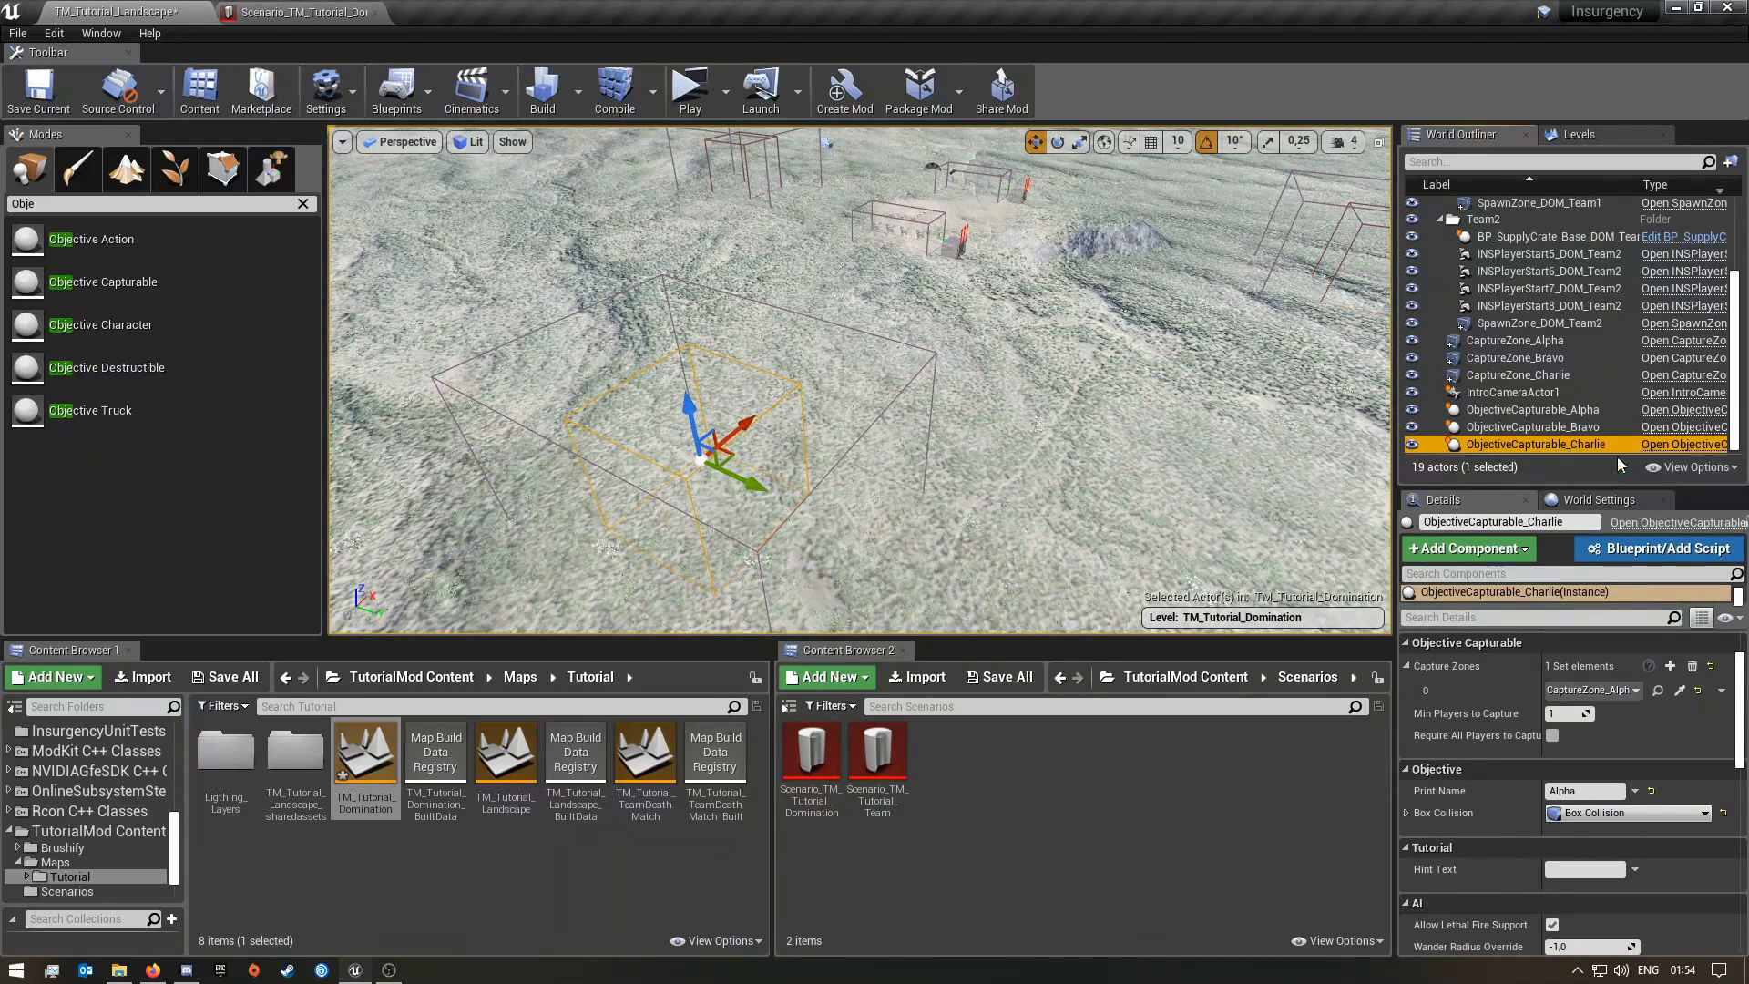
{"action": "left_click", "coordinate": [1592, 689]}
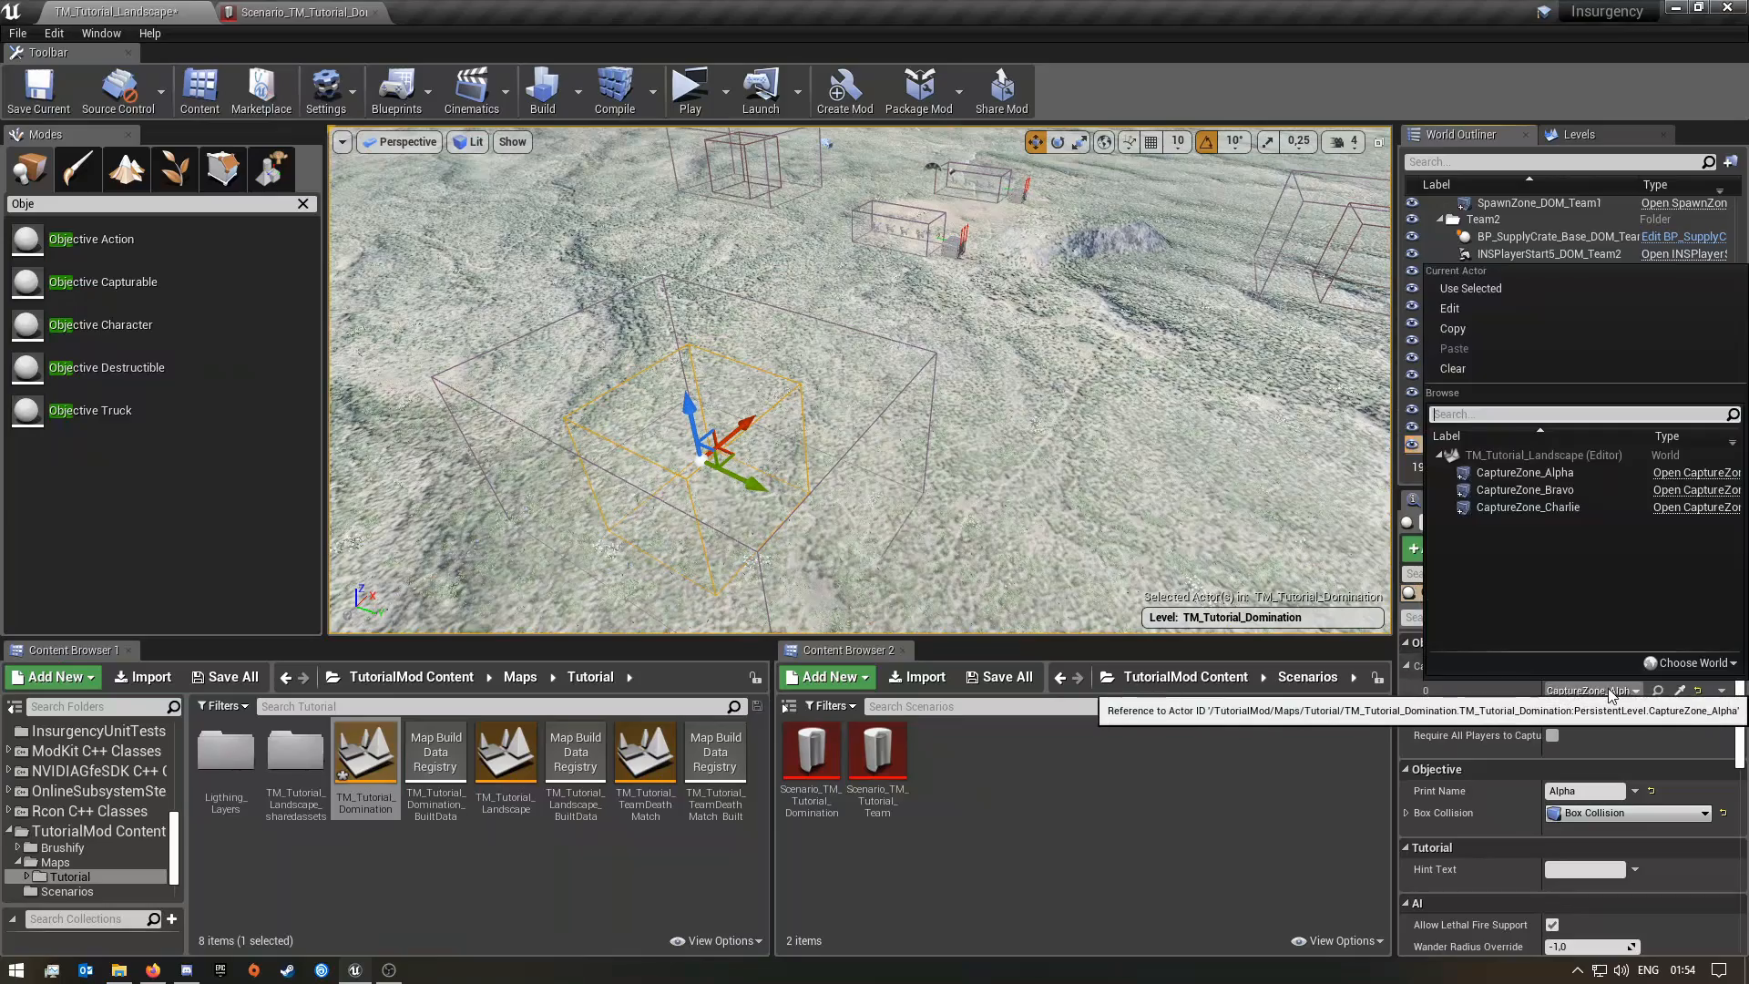
{"action": "left_click", "coordinate": [1504, 510]}
{"action": "mouse_move", "coordinate": [1144, 560]}
{"action": "right_mouse_down"}
{"action": "mouse_move", "coordinate": [1139, 528]}
{"action": "mouse_move", "coordinate": [1144, 560]}
{"action": "right_mouse_up"}
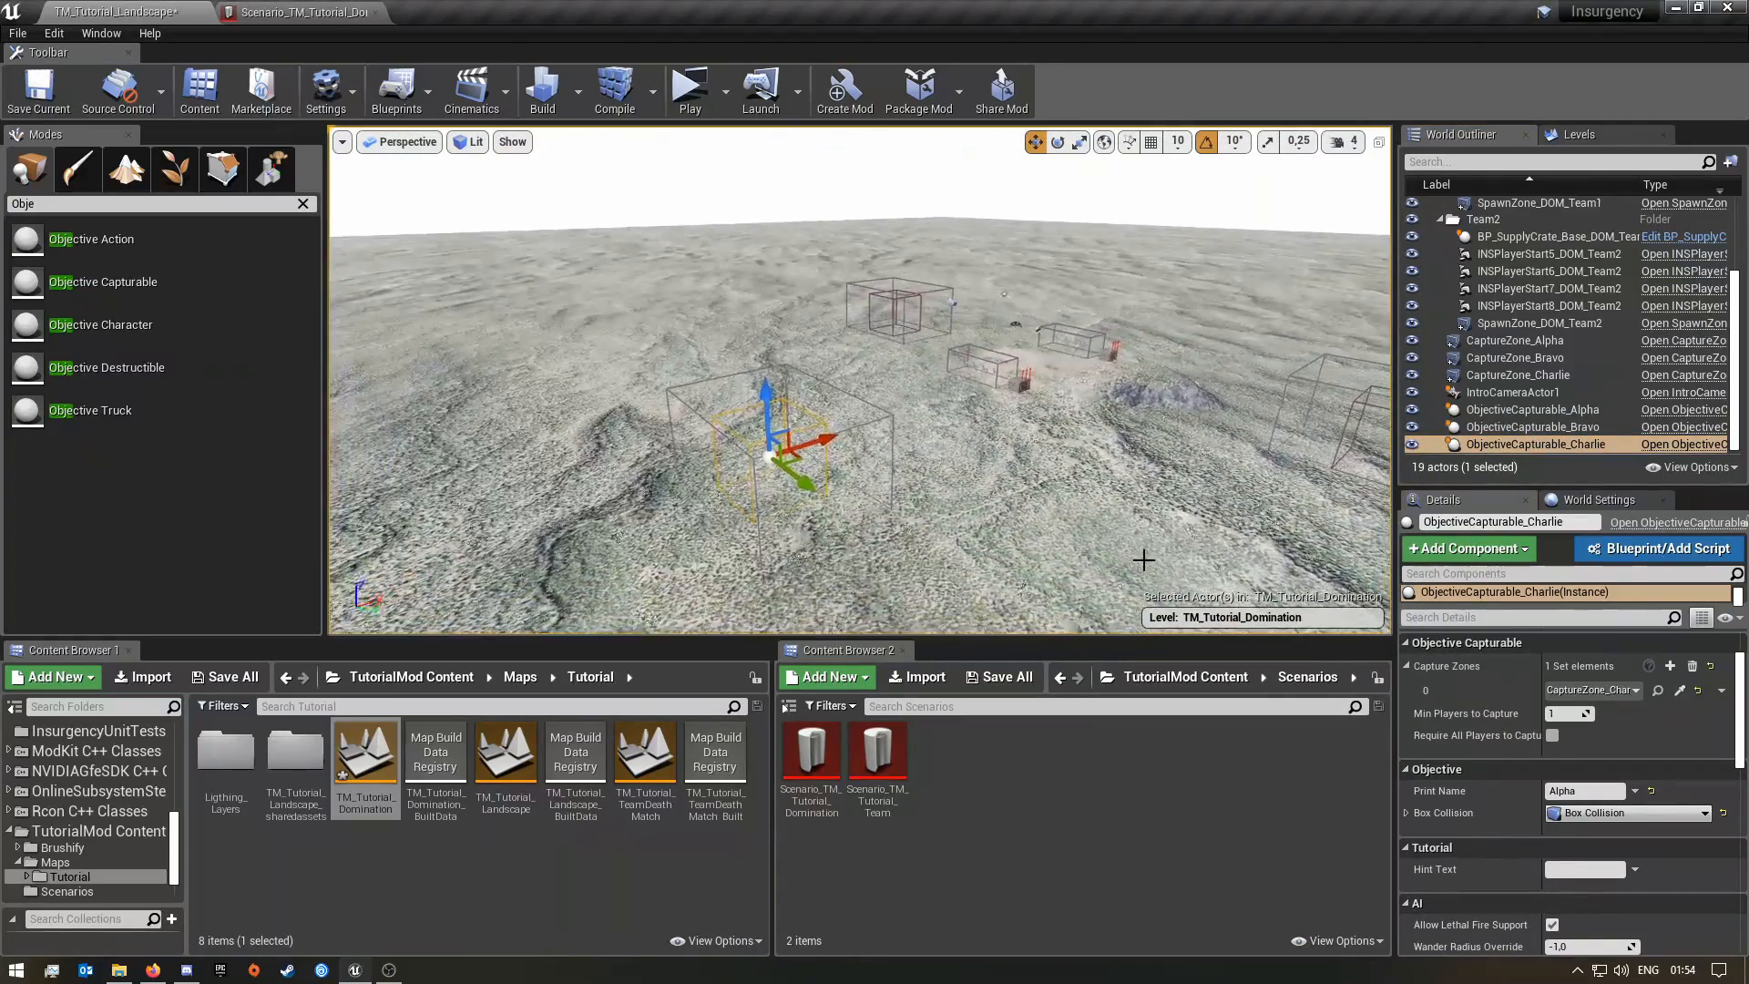
{"action": "key", "text": "Escape"}
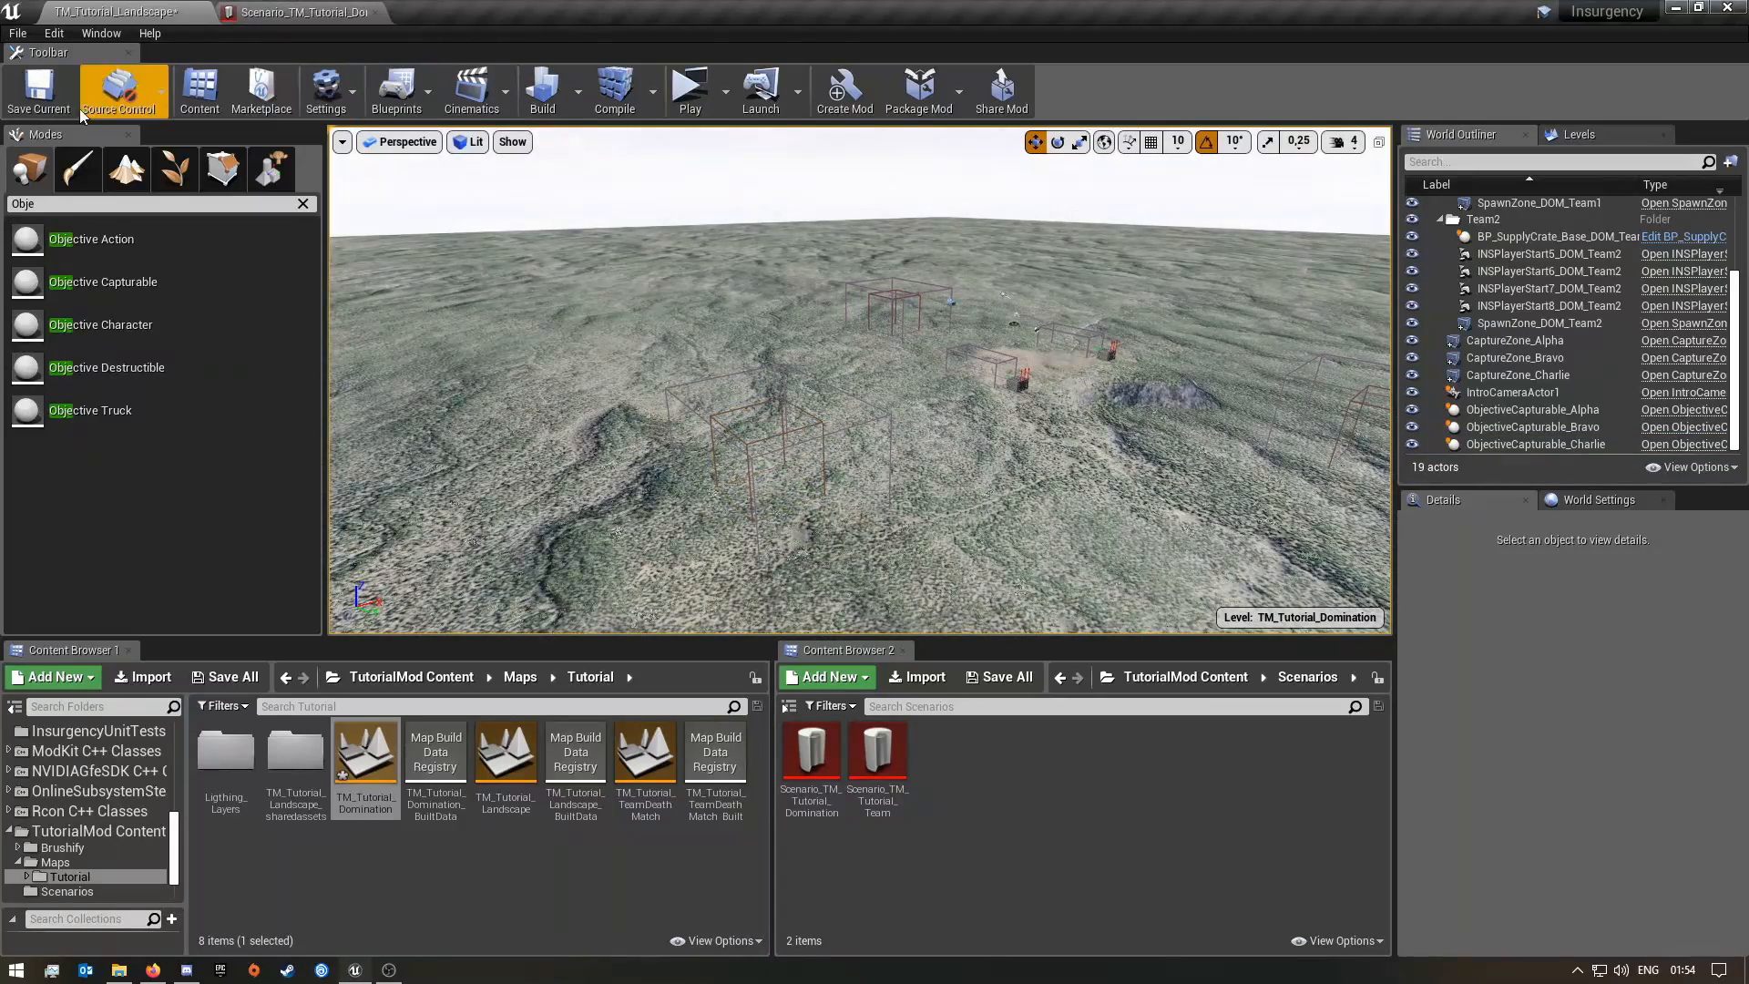
Set objectives 0, 1 and 2 of Scenario_TM_Tutorial_Domination to ObjectiveCapturable_Alpha, ObjectiveCapturable_Bravo and ObjectiveCapturable_Charlie, and save and close the scenario
{"action": "left_click", "coordinate": [271, 11]}
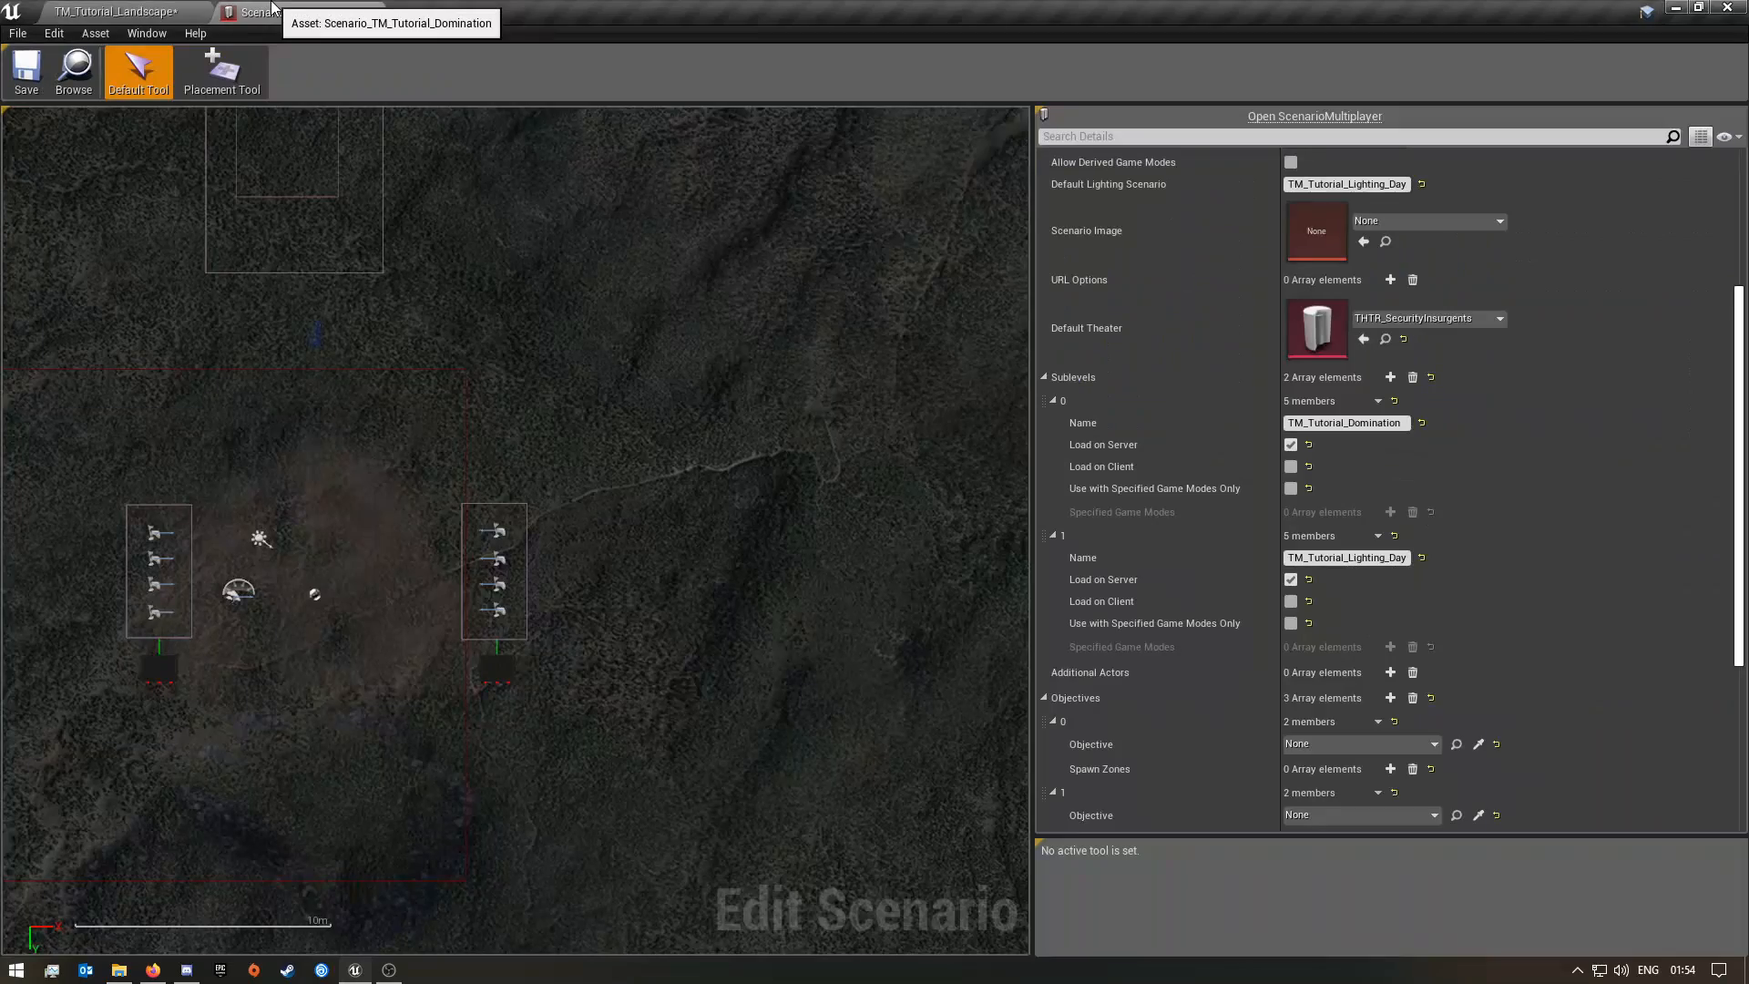
{"action": "scroll", "coordinate": [1321, 456], "scroll_direction": "down", "scroll_amount": 3}
{"action": "scroll", "coordinate": [1294, 527], "scroll_direction": "down", "scroll_amount": 1}
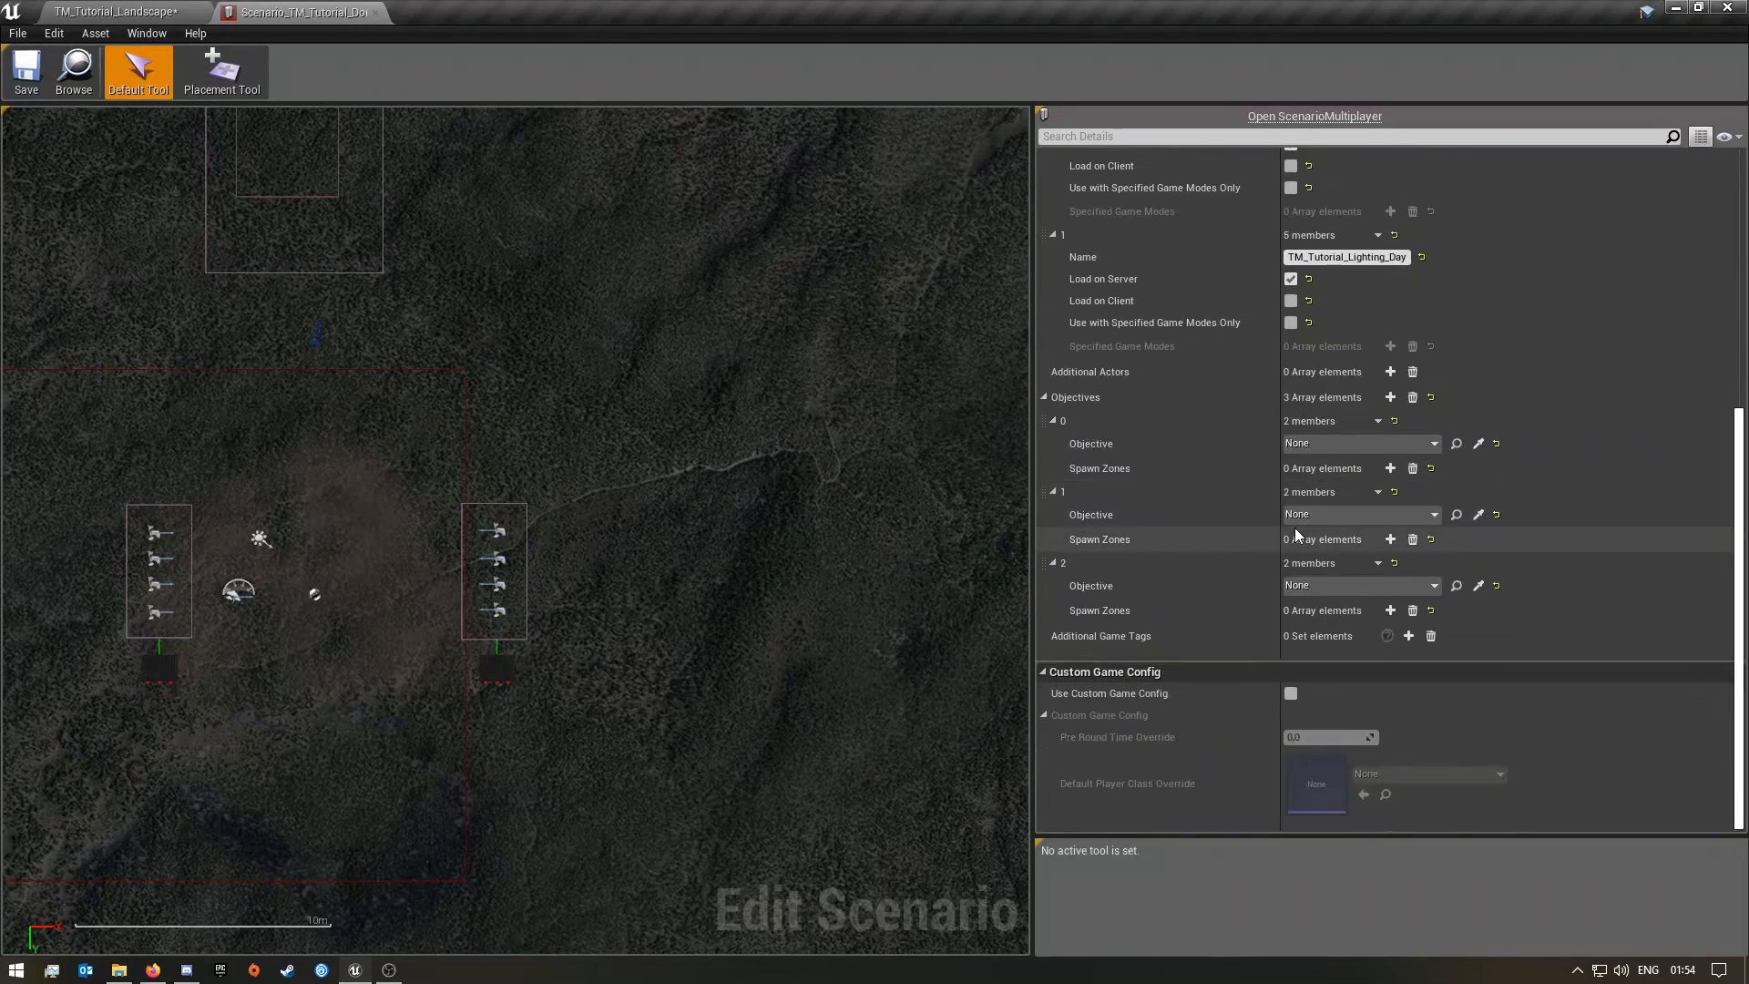
{"action": "left_click", "coordinate": [1353, 448]}
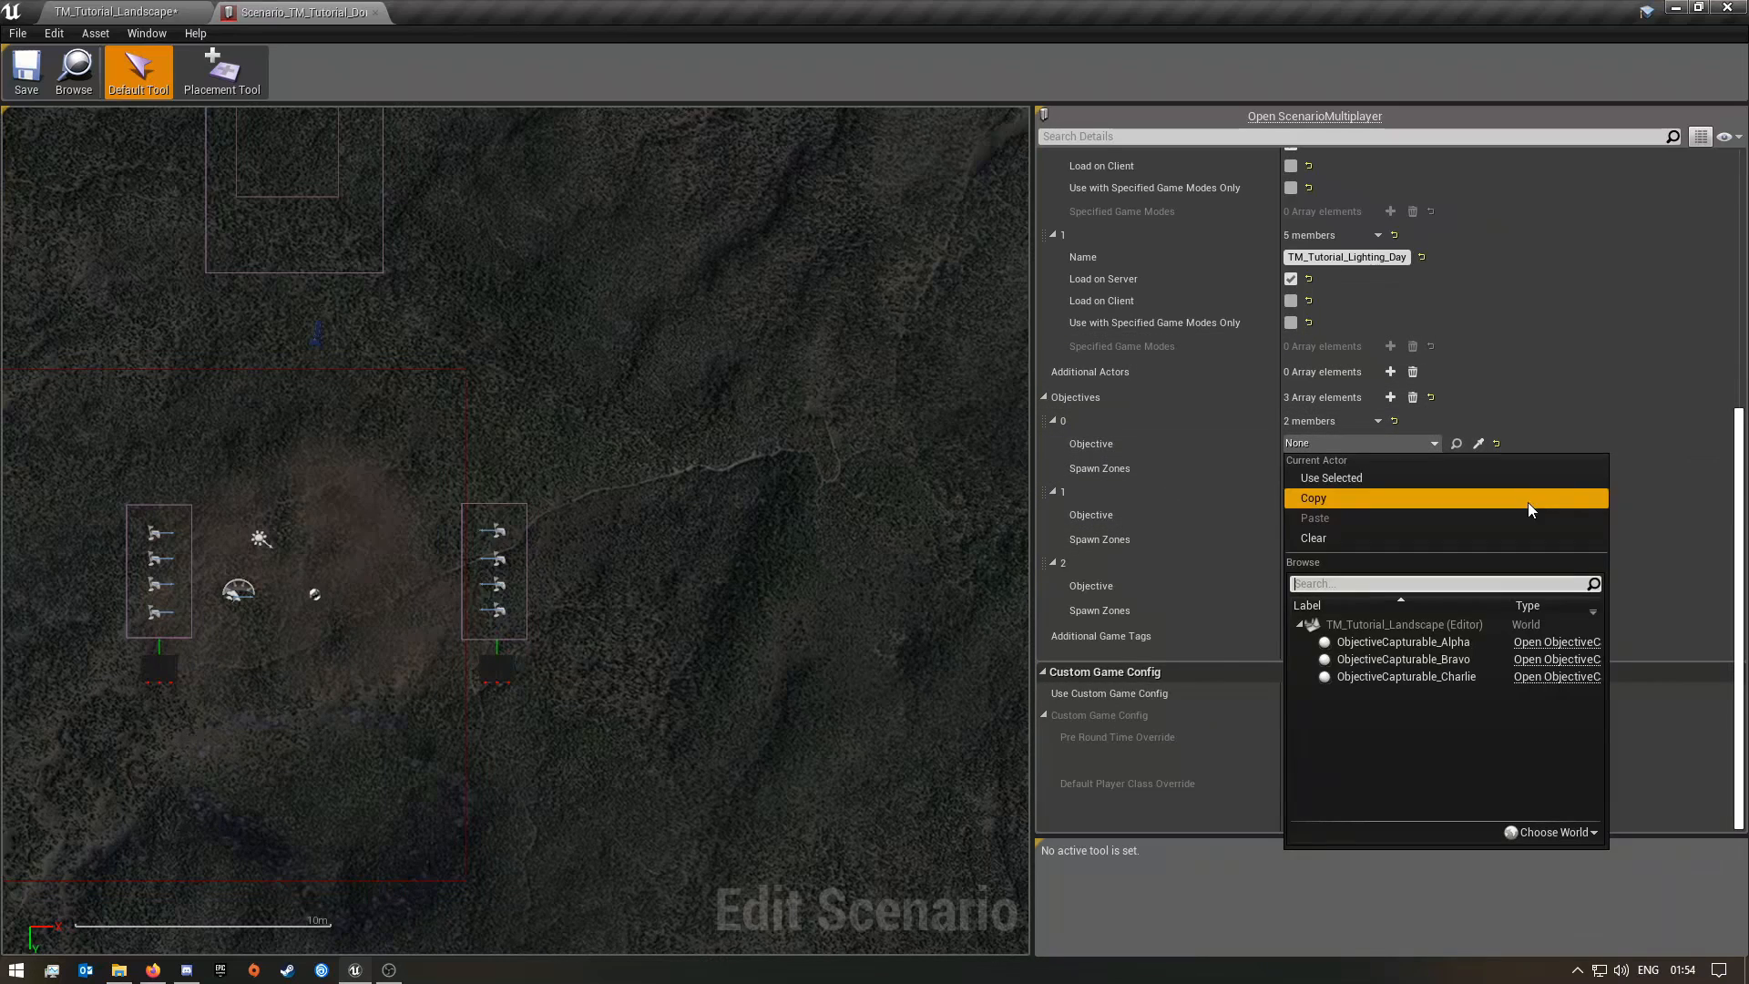
{"action": "left_click", "coordinate": [1365, 643]}
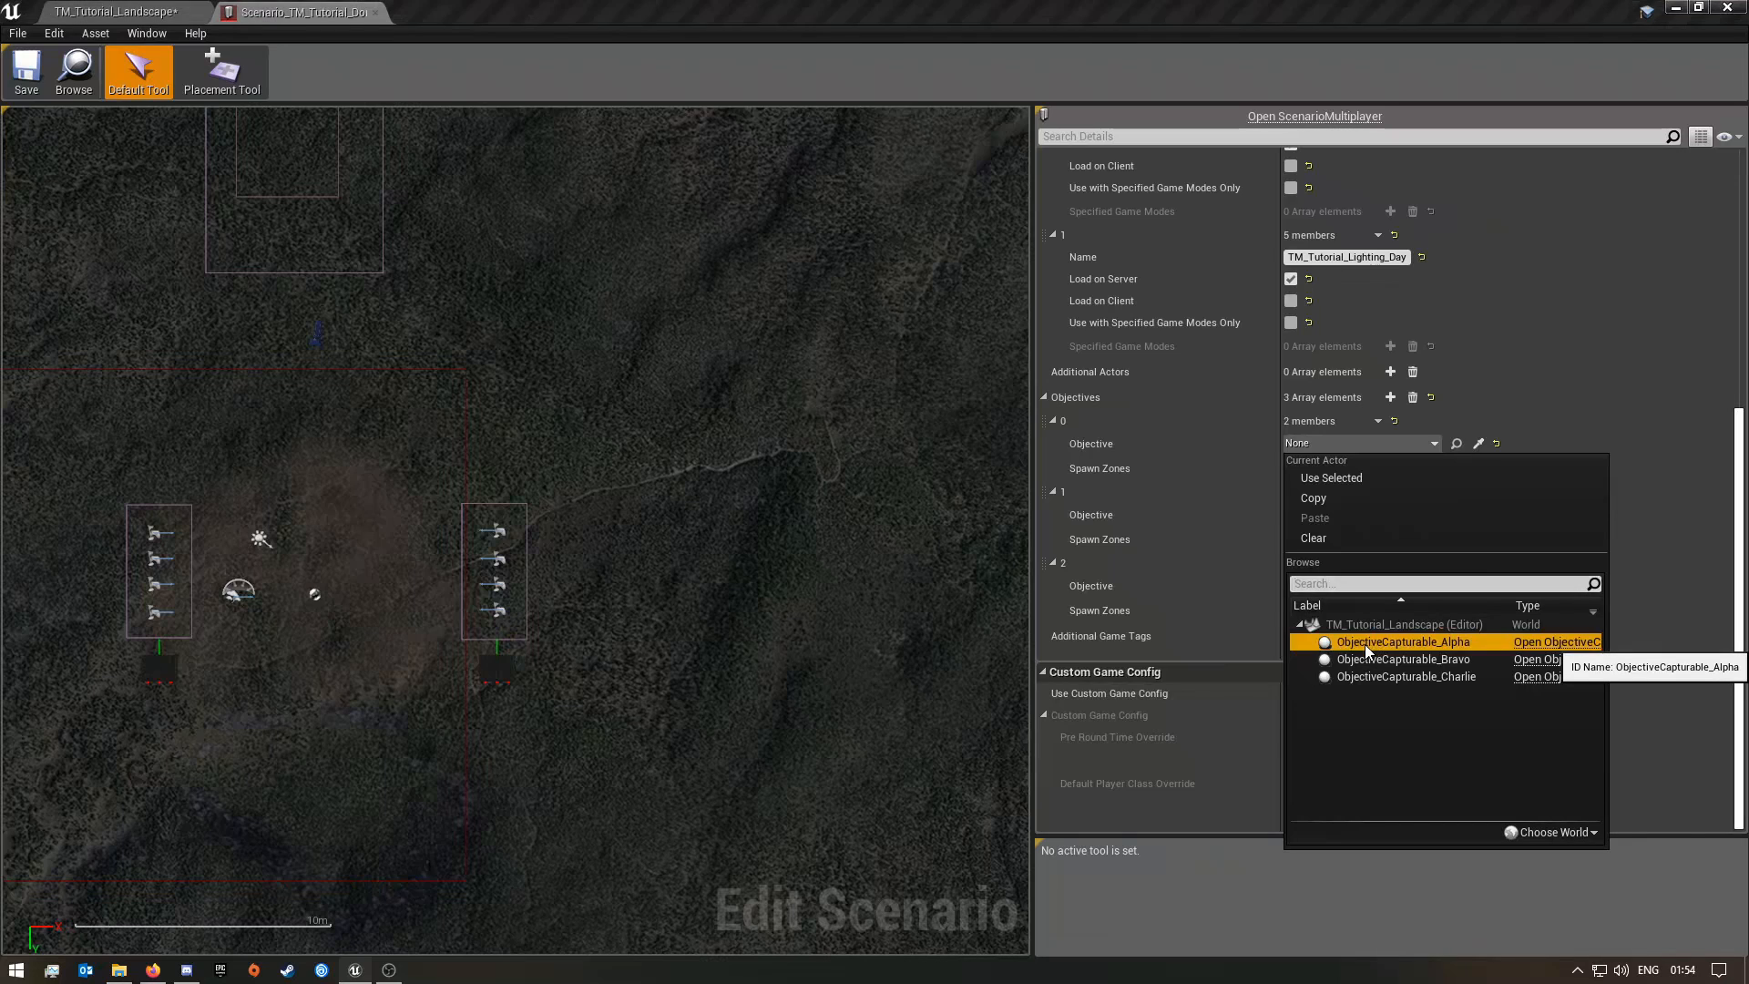
{"action": "left_click", "coordinate": [1339, 514]}
{"action": "left_click", "coordinate": [1403, 730]}
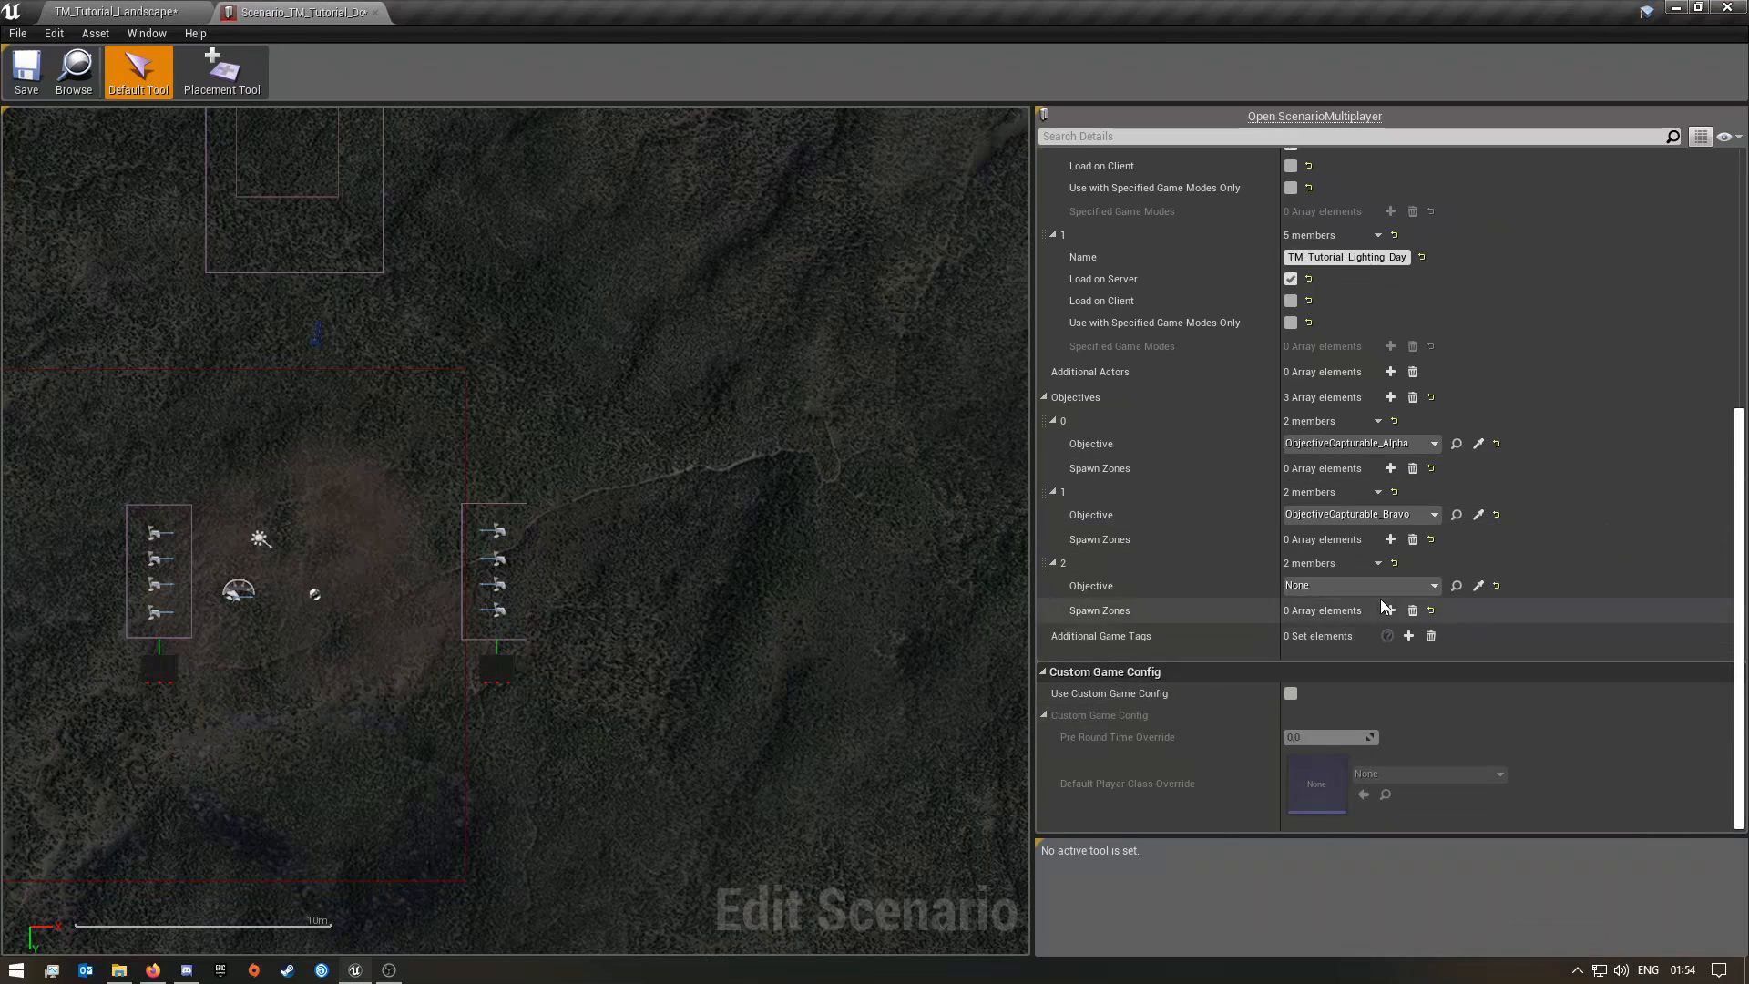
{"action": "left_click", "coordinate": [1370, 589]}
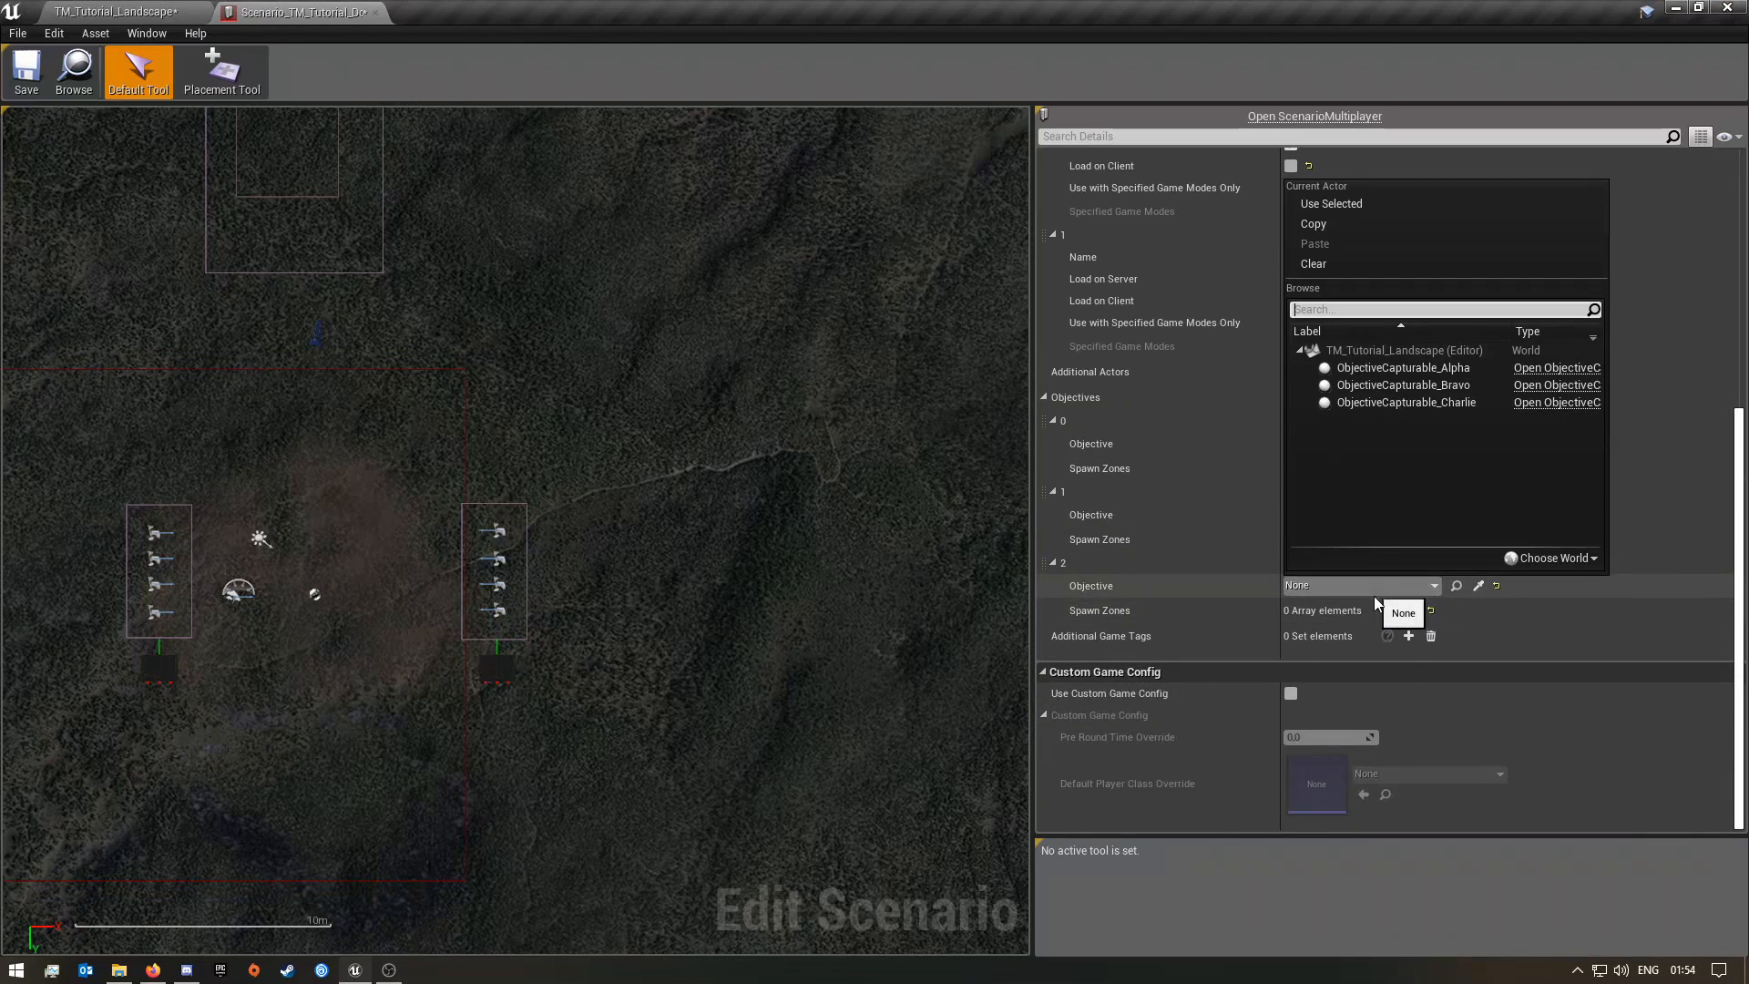
{"action": "left_click", "coordinate": [1403, 405]}
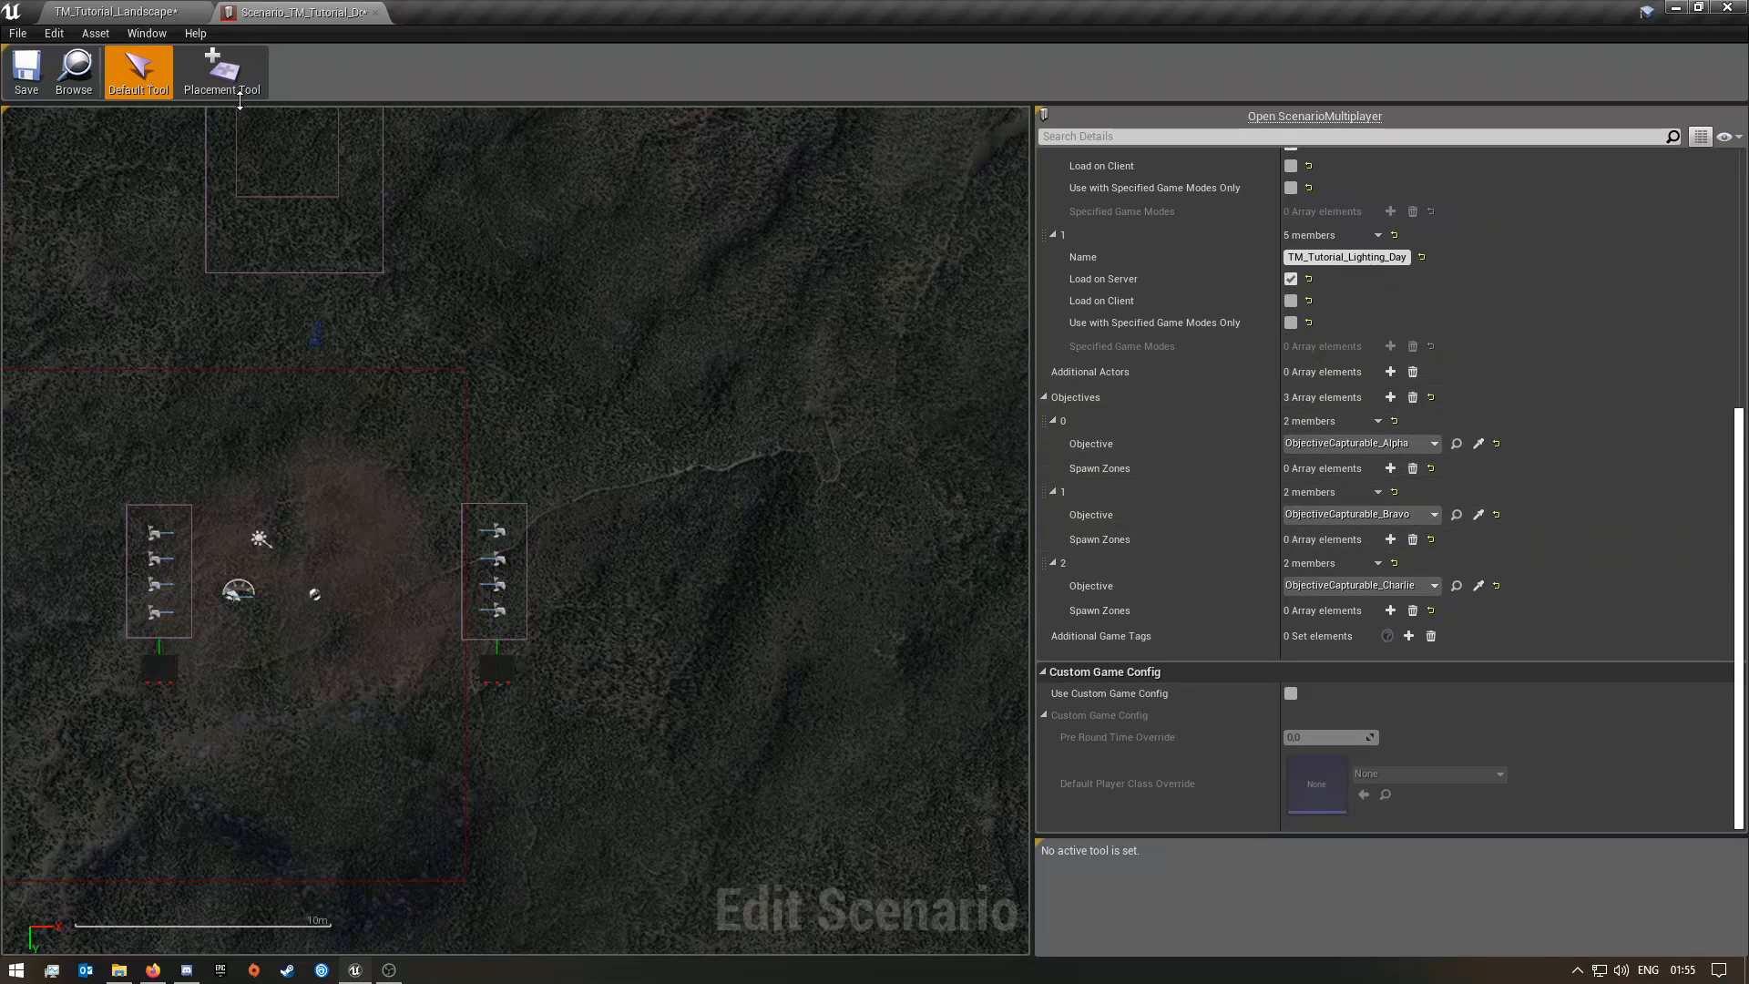
{"action": "left_click", "coordinate": [27, 72]}
{"action": "left_click", "coordinate": [375, 13]}
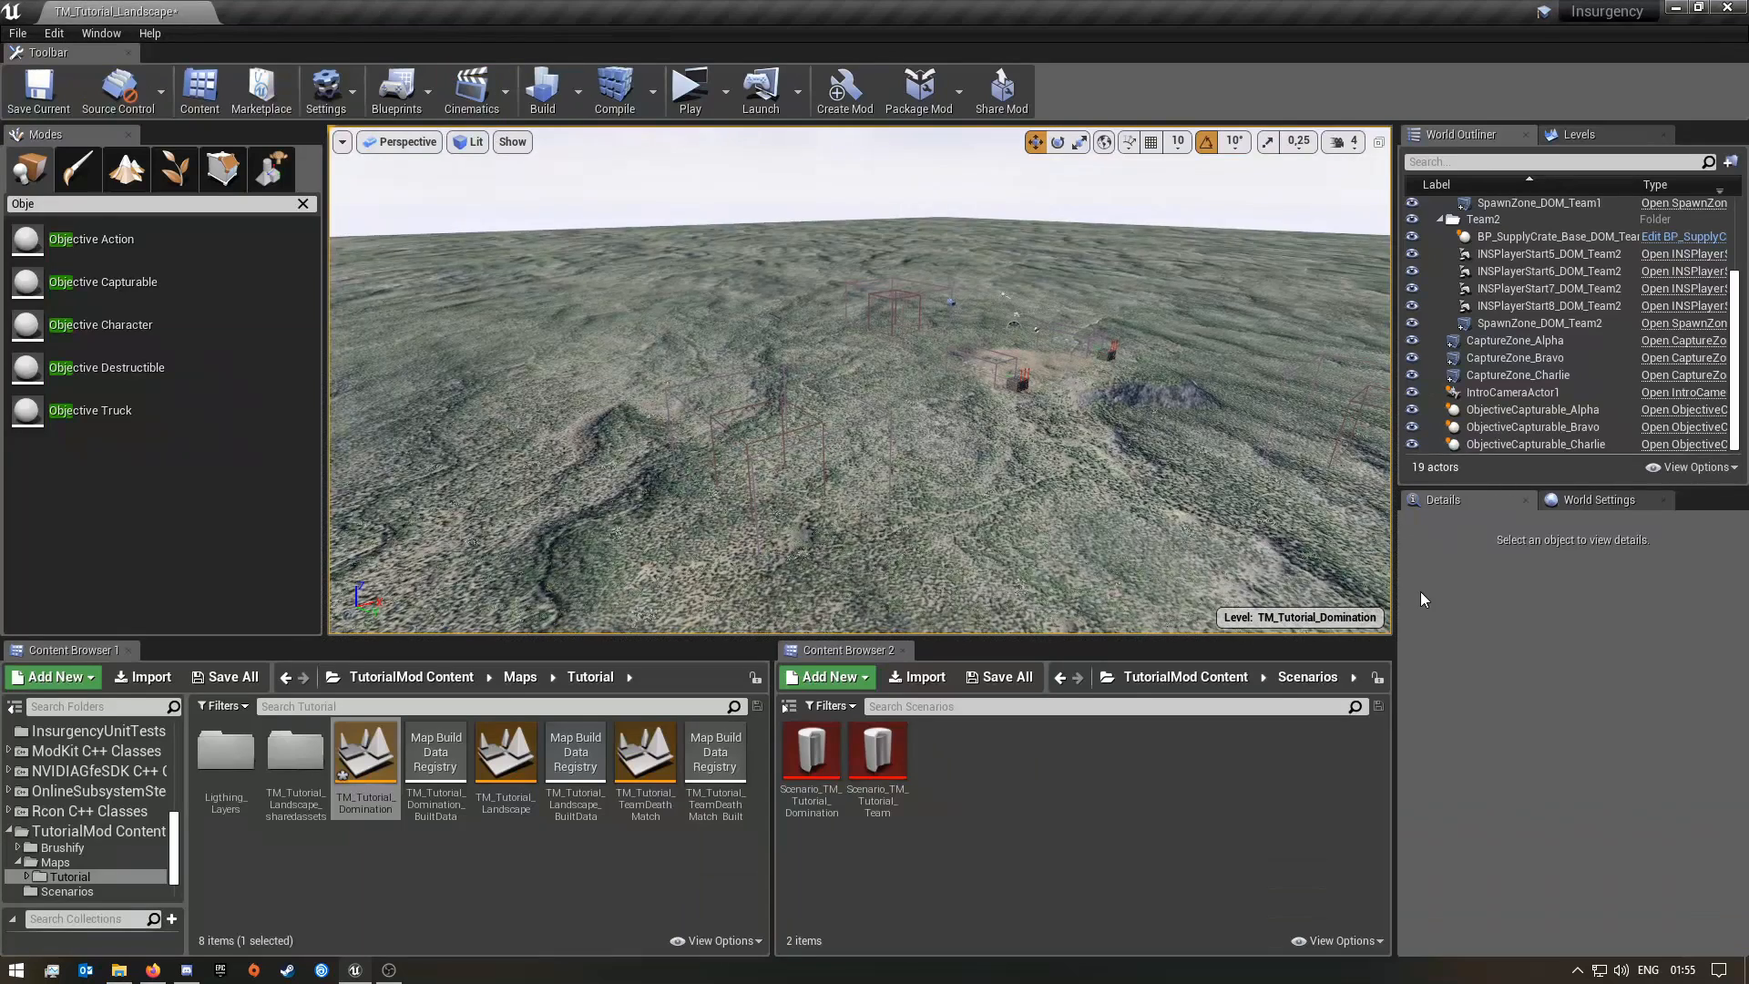
Add a second default scenario to the world settings with DominationGameMode and Scenario_TM_Tutorial_Domination, and save all modified content
{"action": "left_click", "coordinate": [1603, 500]}
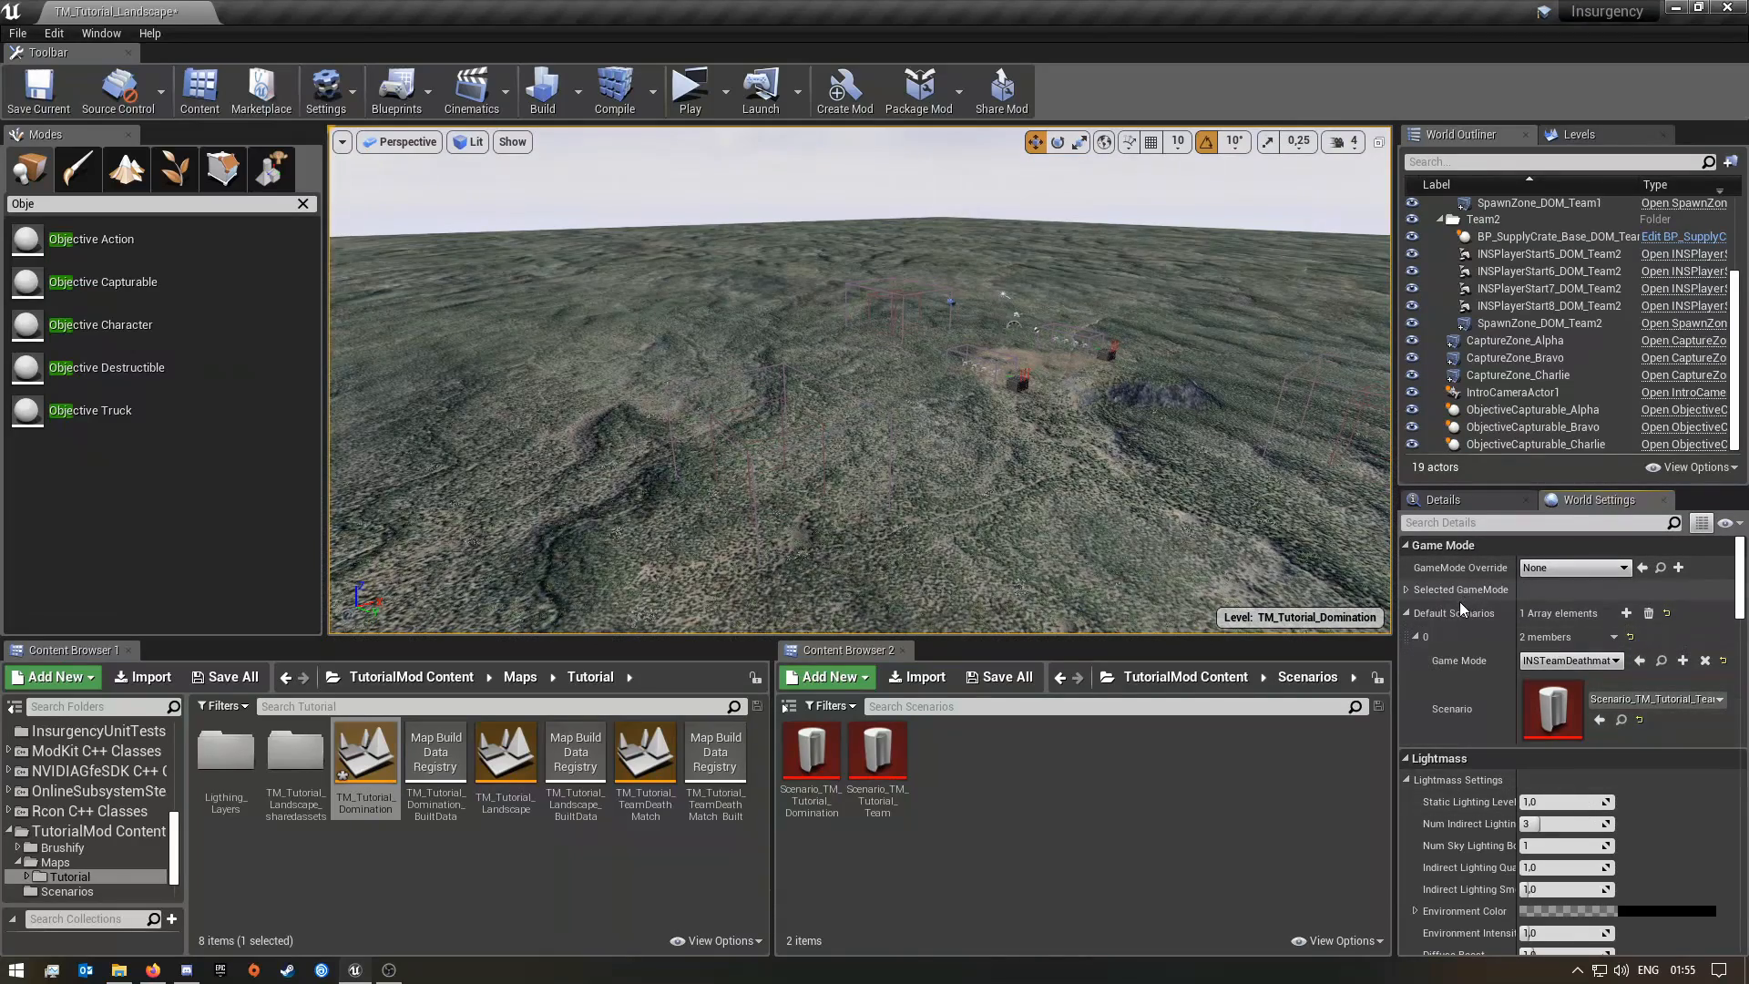
{"action": "left_click", "coordinate": [1627, 613]}
{"action": "left_click", "coordinate": [1416, 637]}
{"action": "left_click", "coordinate": [1416, 637]}
{"action": "left_click", "coordinate": [1540, 725]}
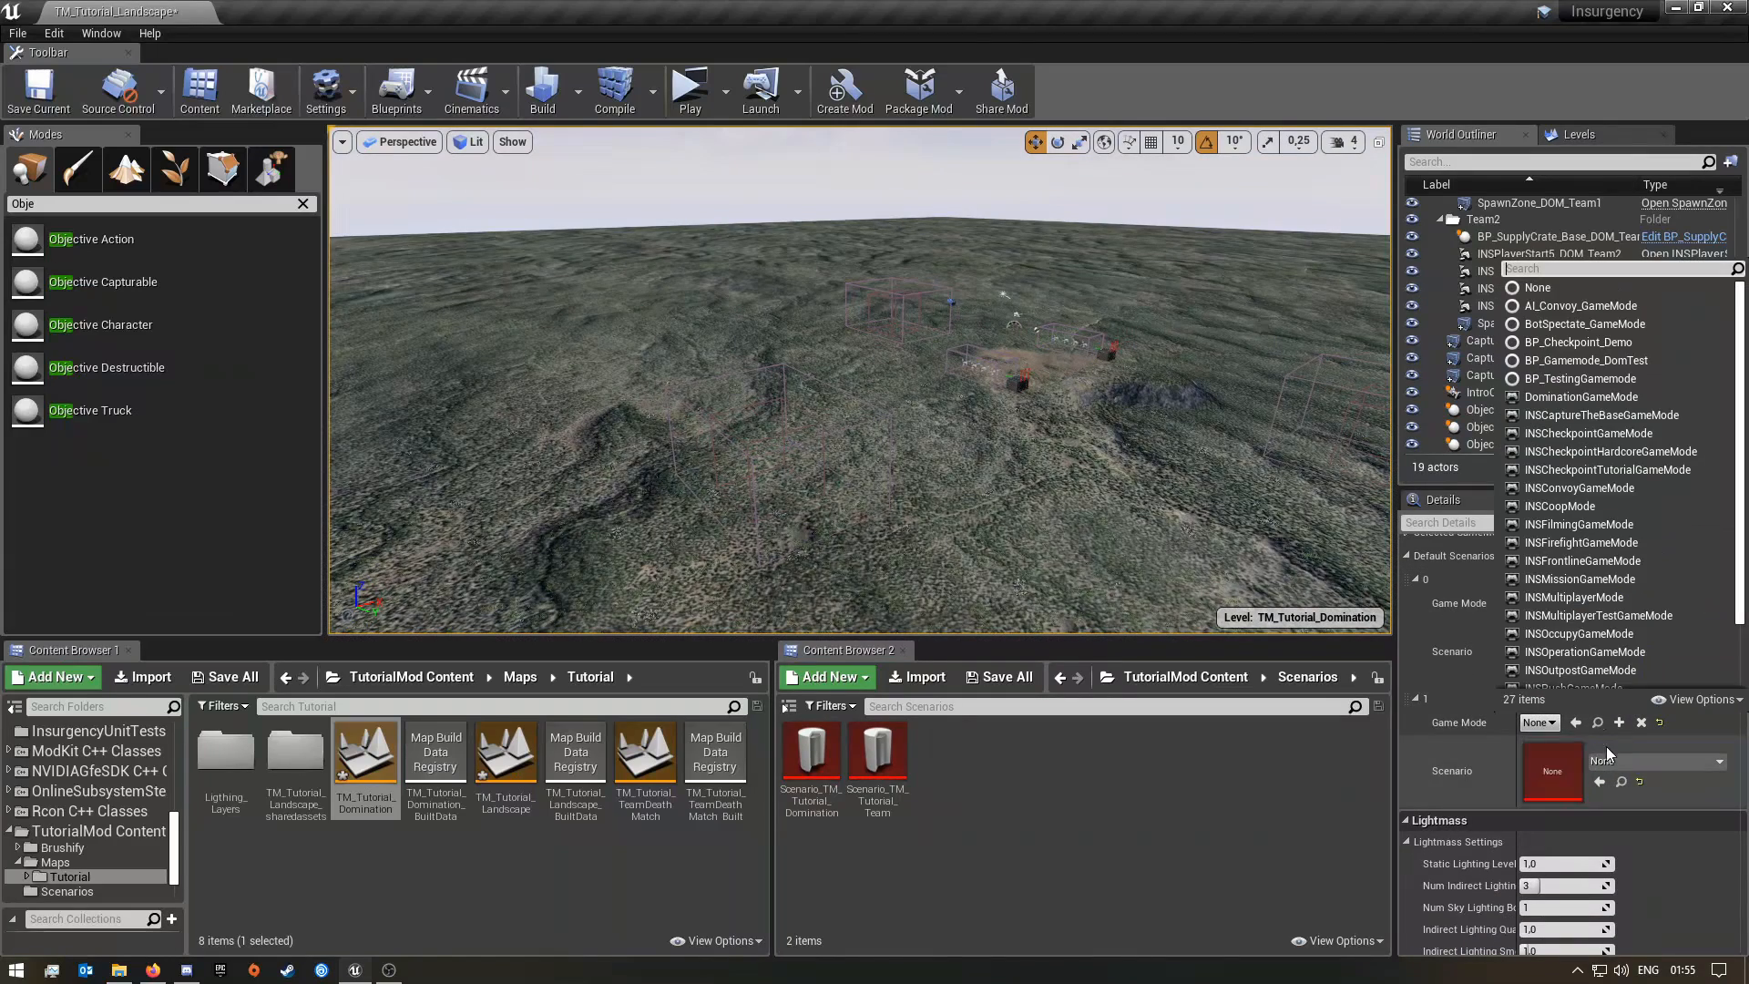
{"action": "left_click", "coordinate": [1576, 399]}
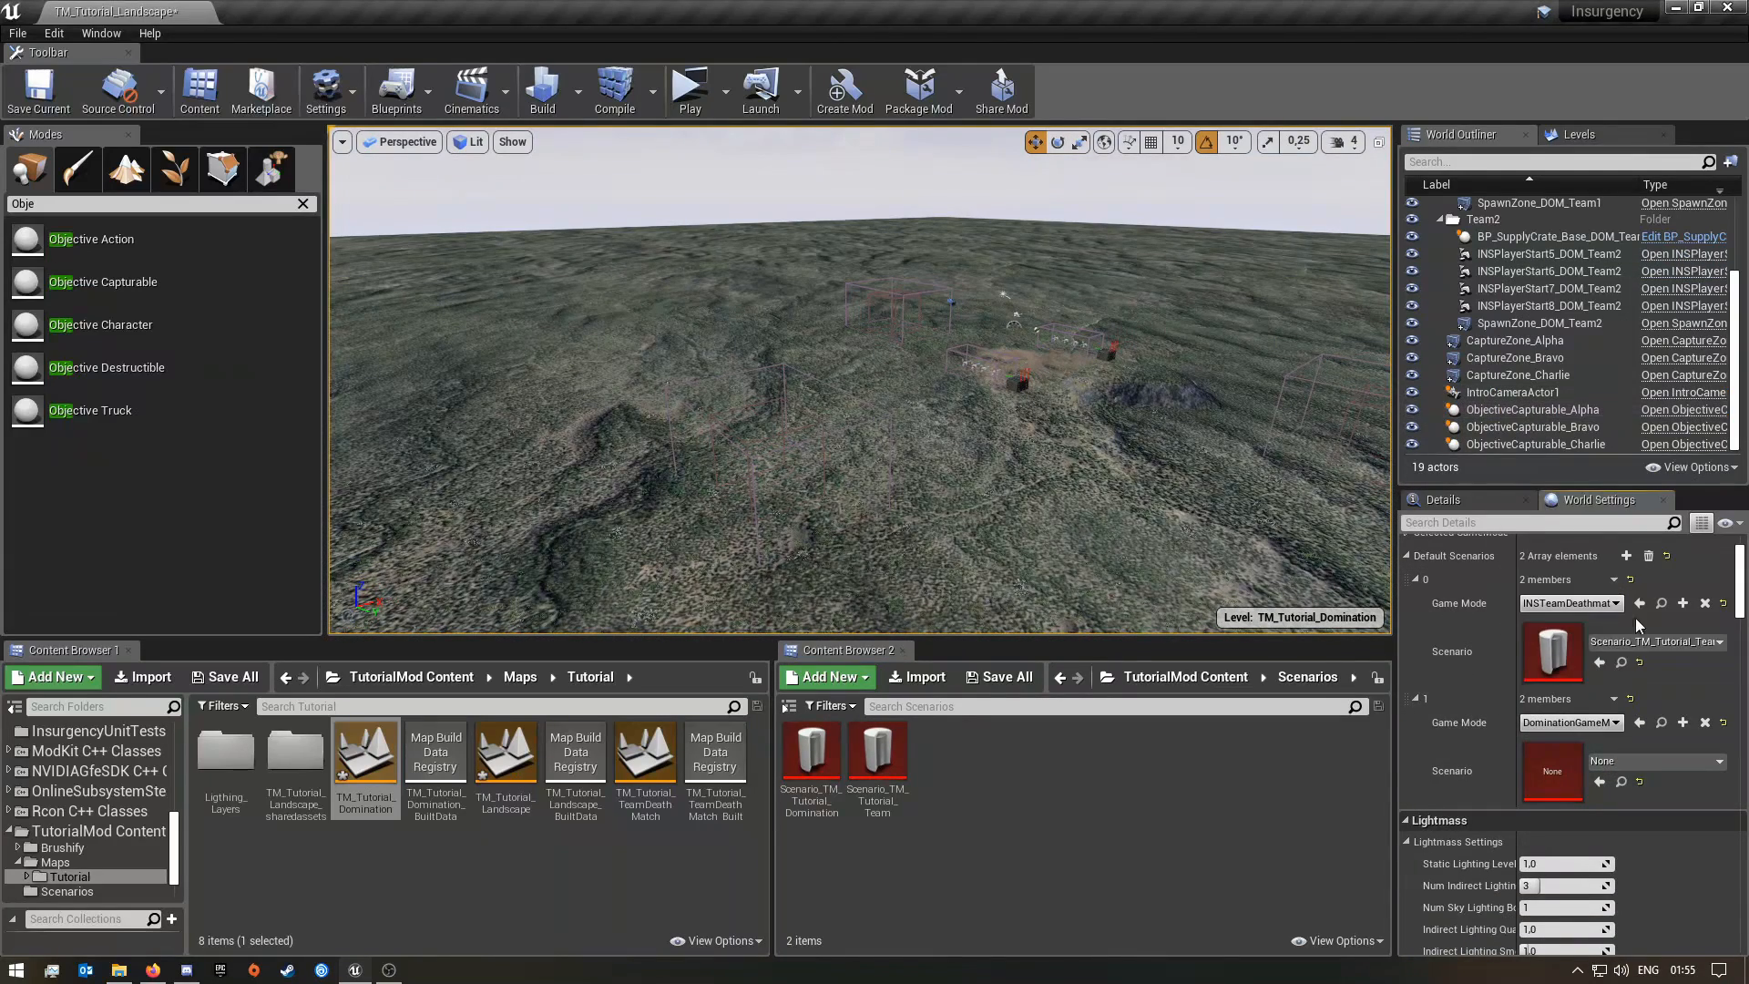
{"action": "left_click", "coordinate": [1648, 763]}
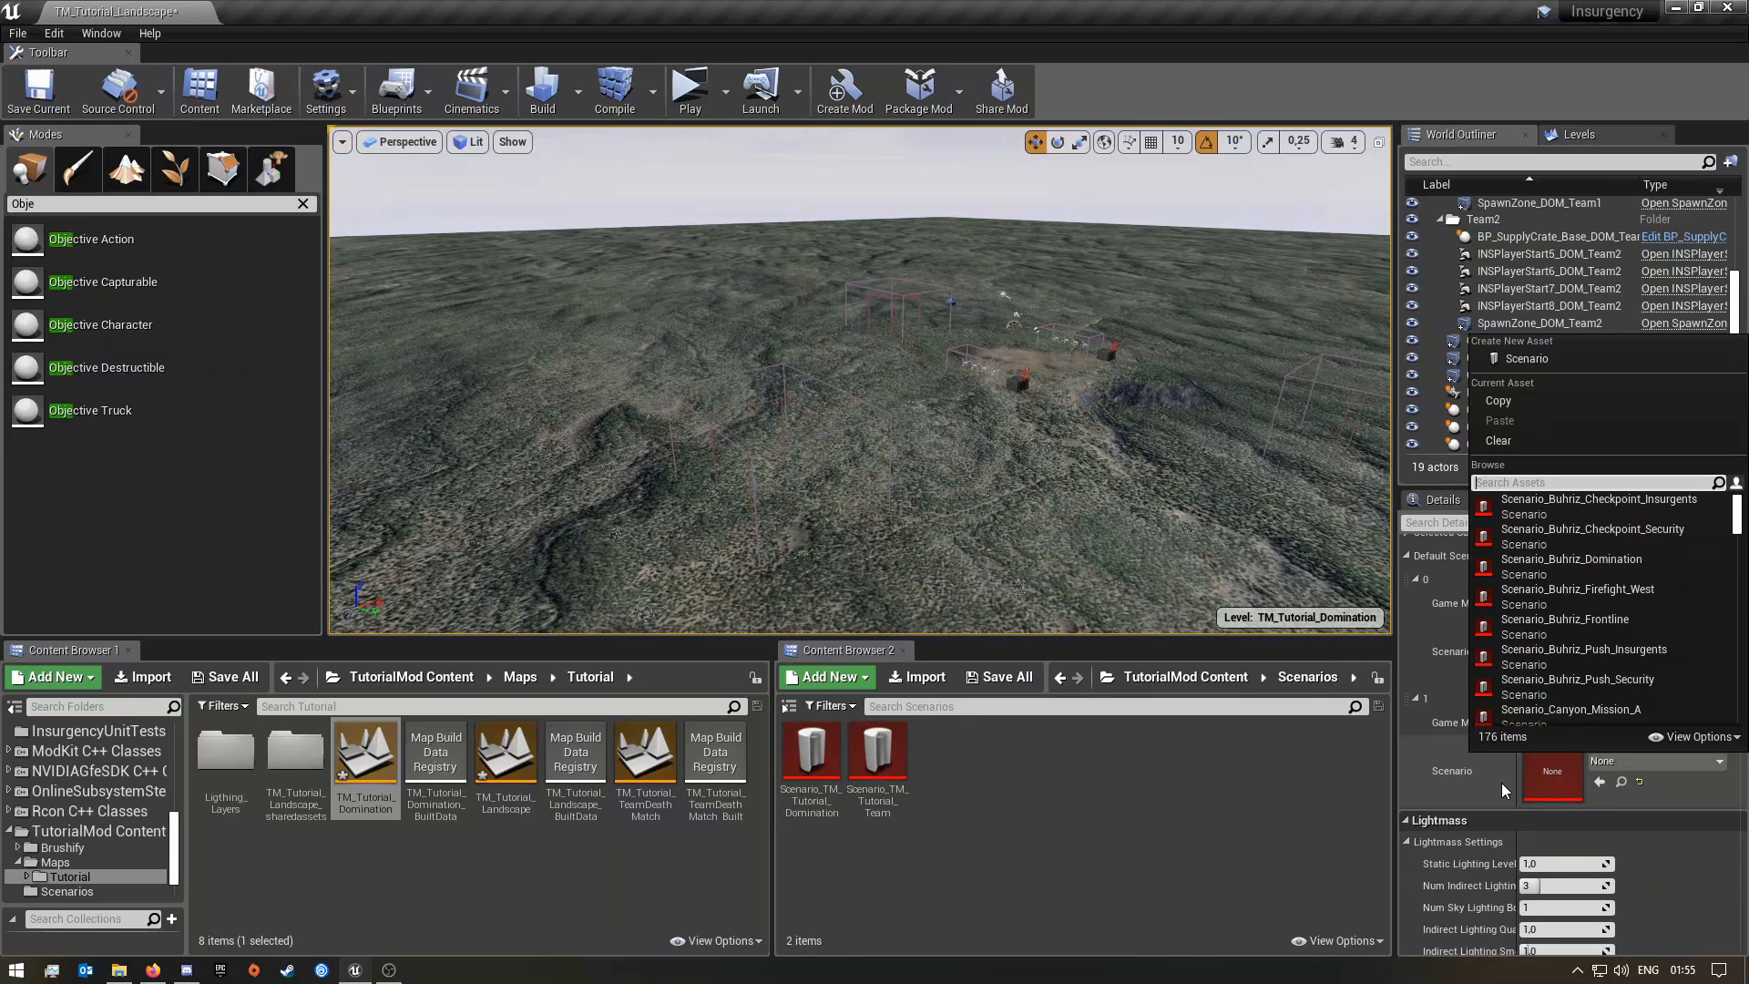
{"action": "type", "text": "TM"}
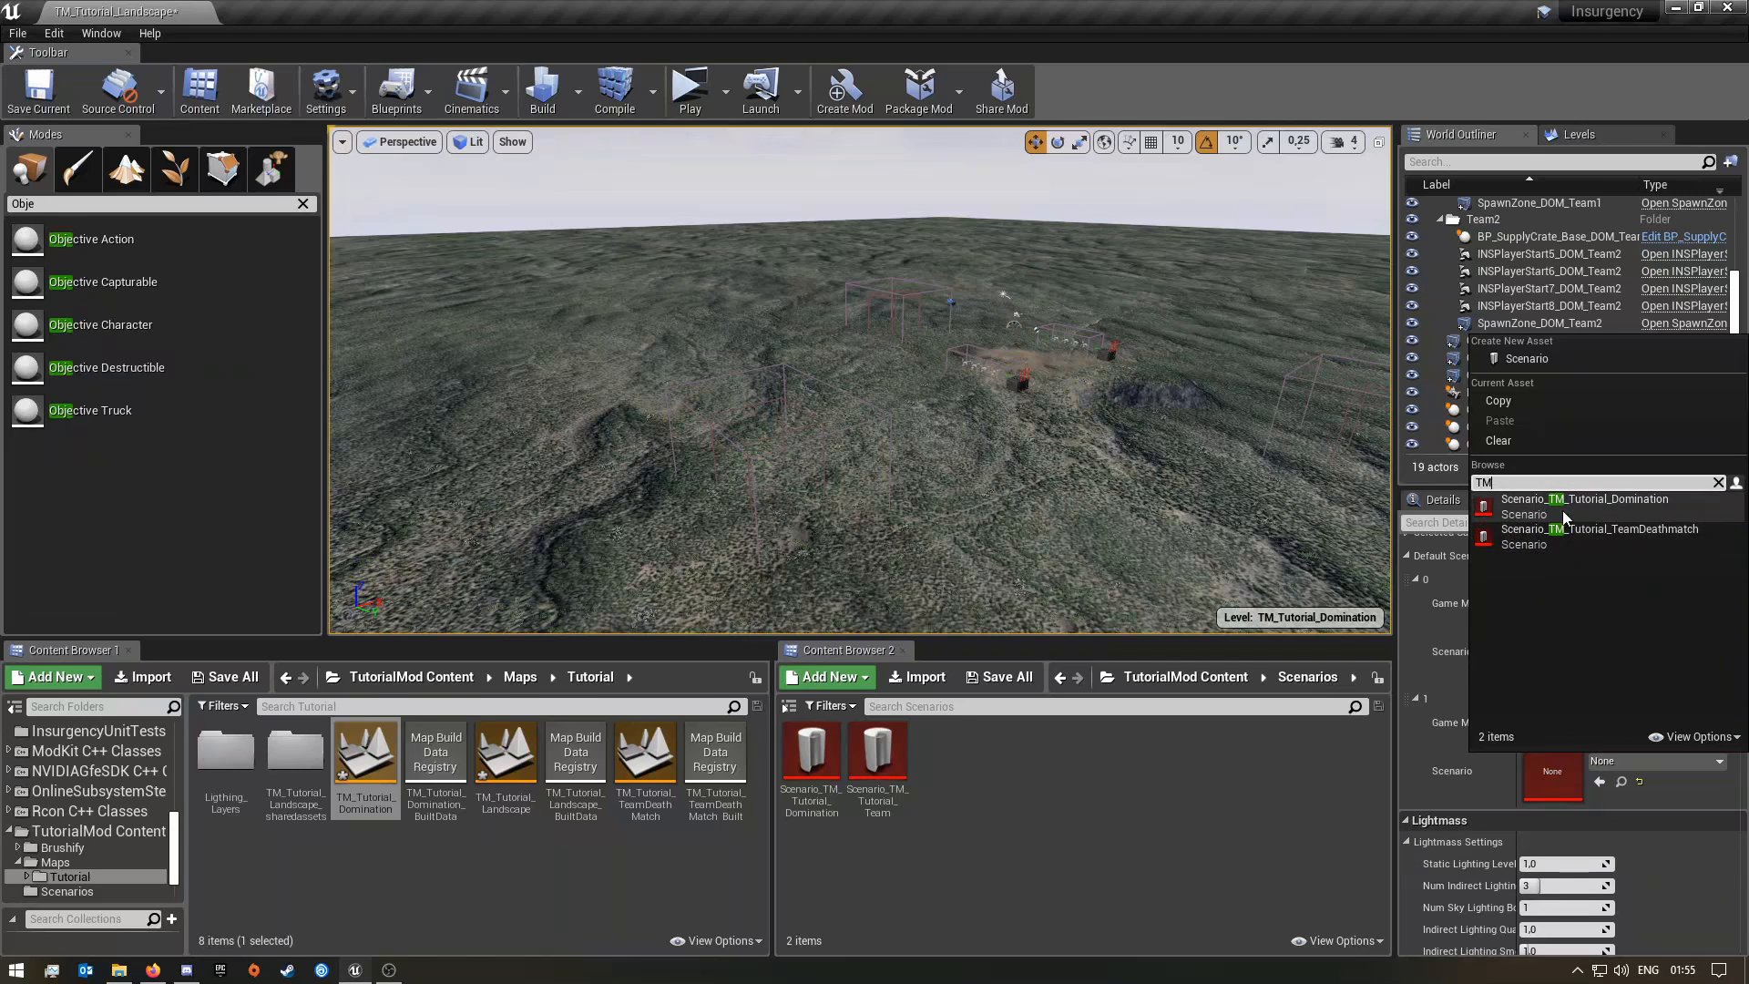
{"action": "left_click", "coordinate": [1625, 510]}
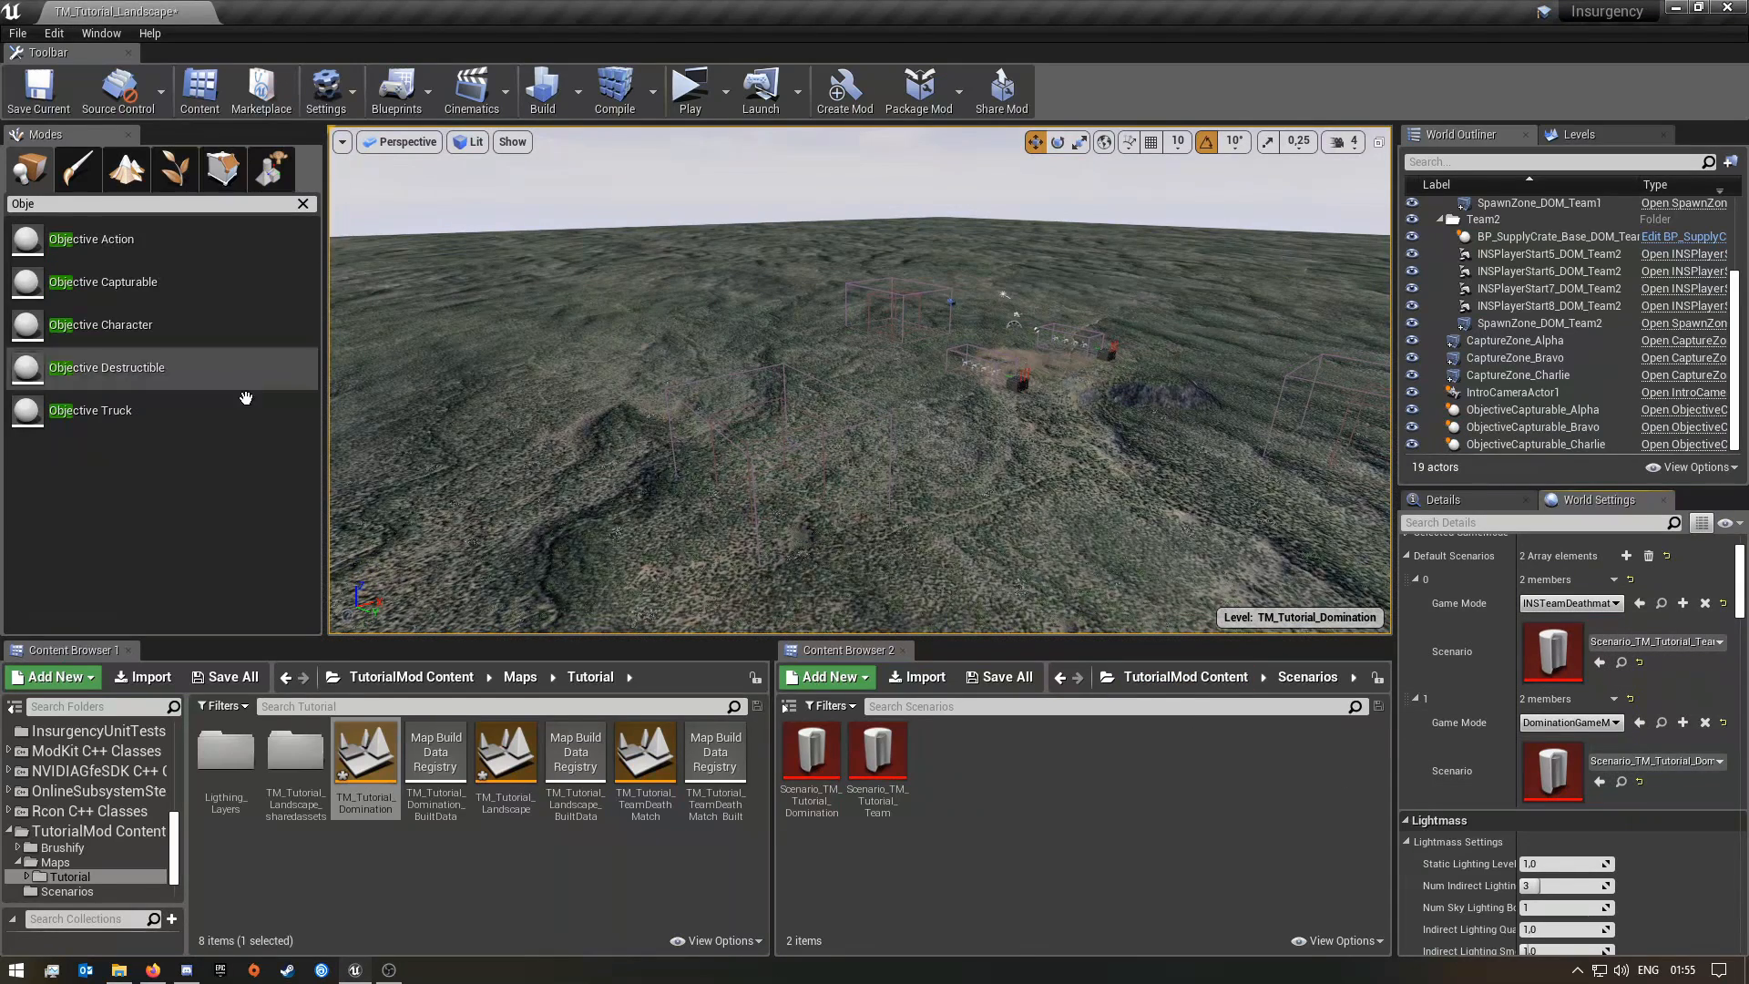
{"action": "left_click", "coordinate": [221, 678]}
{"action": "left_click", "coordinate": [1062, 658]}
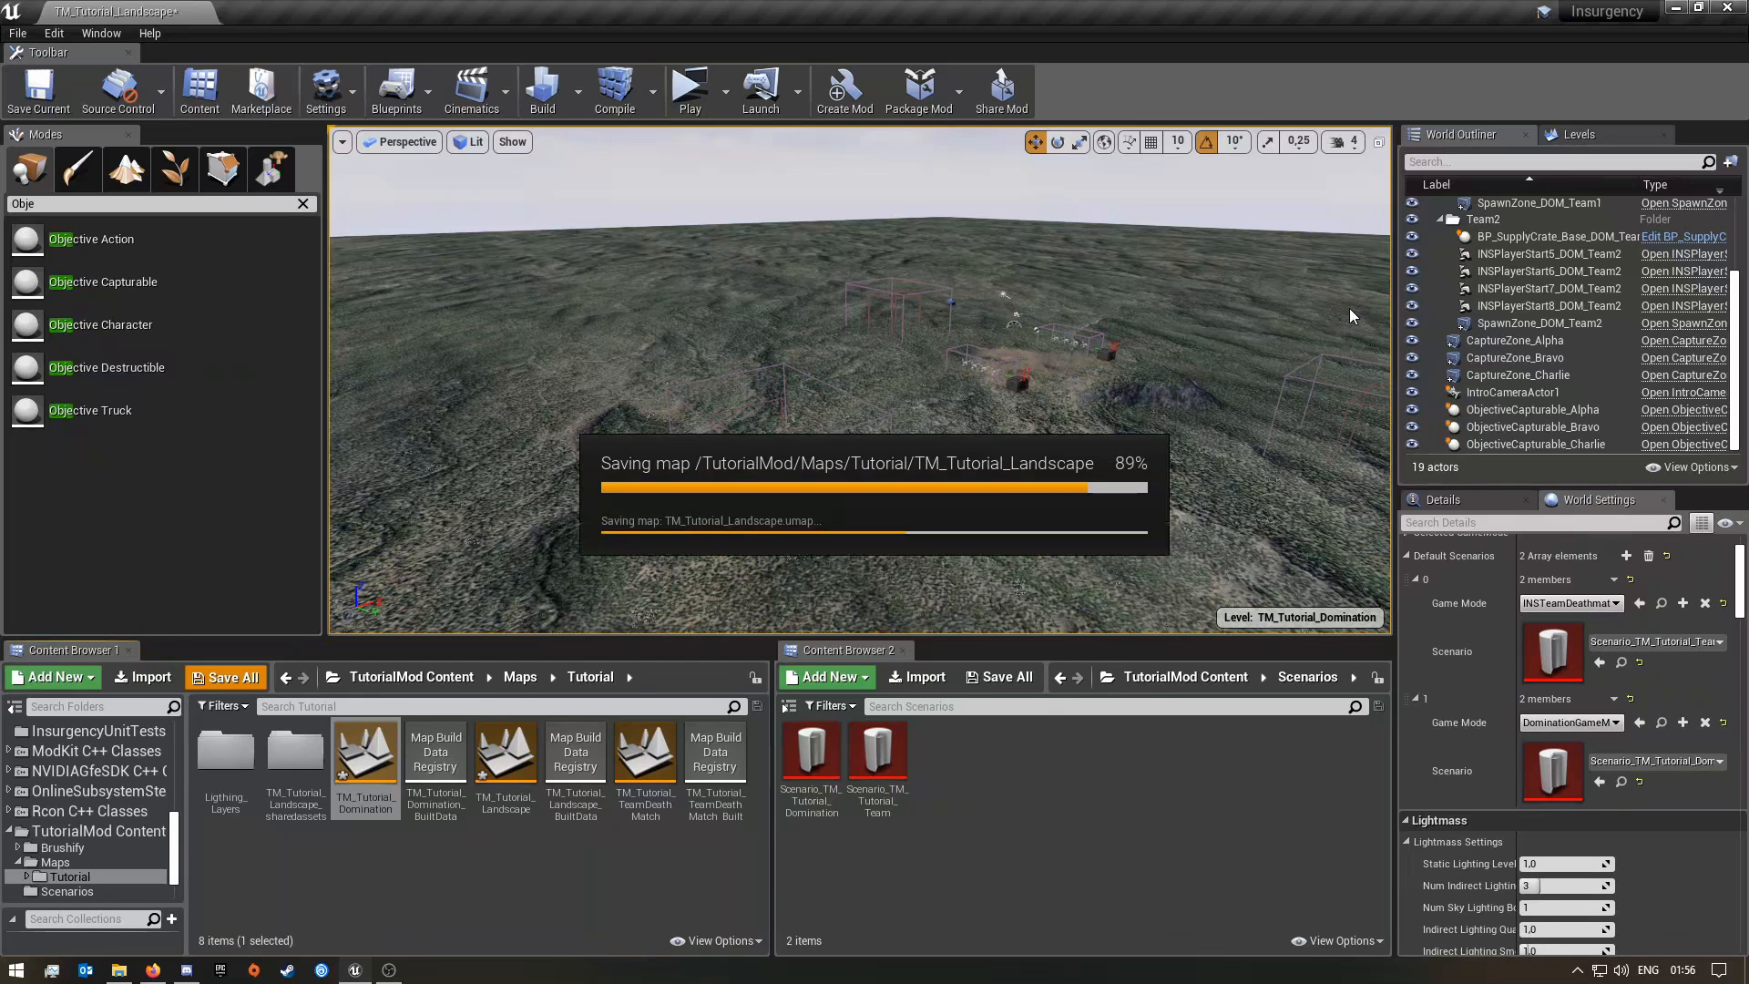
Show the TM_Tutorial_TeamDeathMatch sublevel and make the Persistent Level current
{"action": "left_click", "coordinate": [1585, 135]}
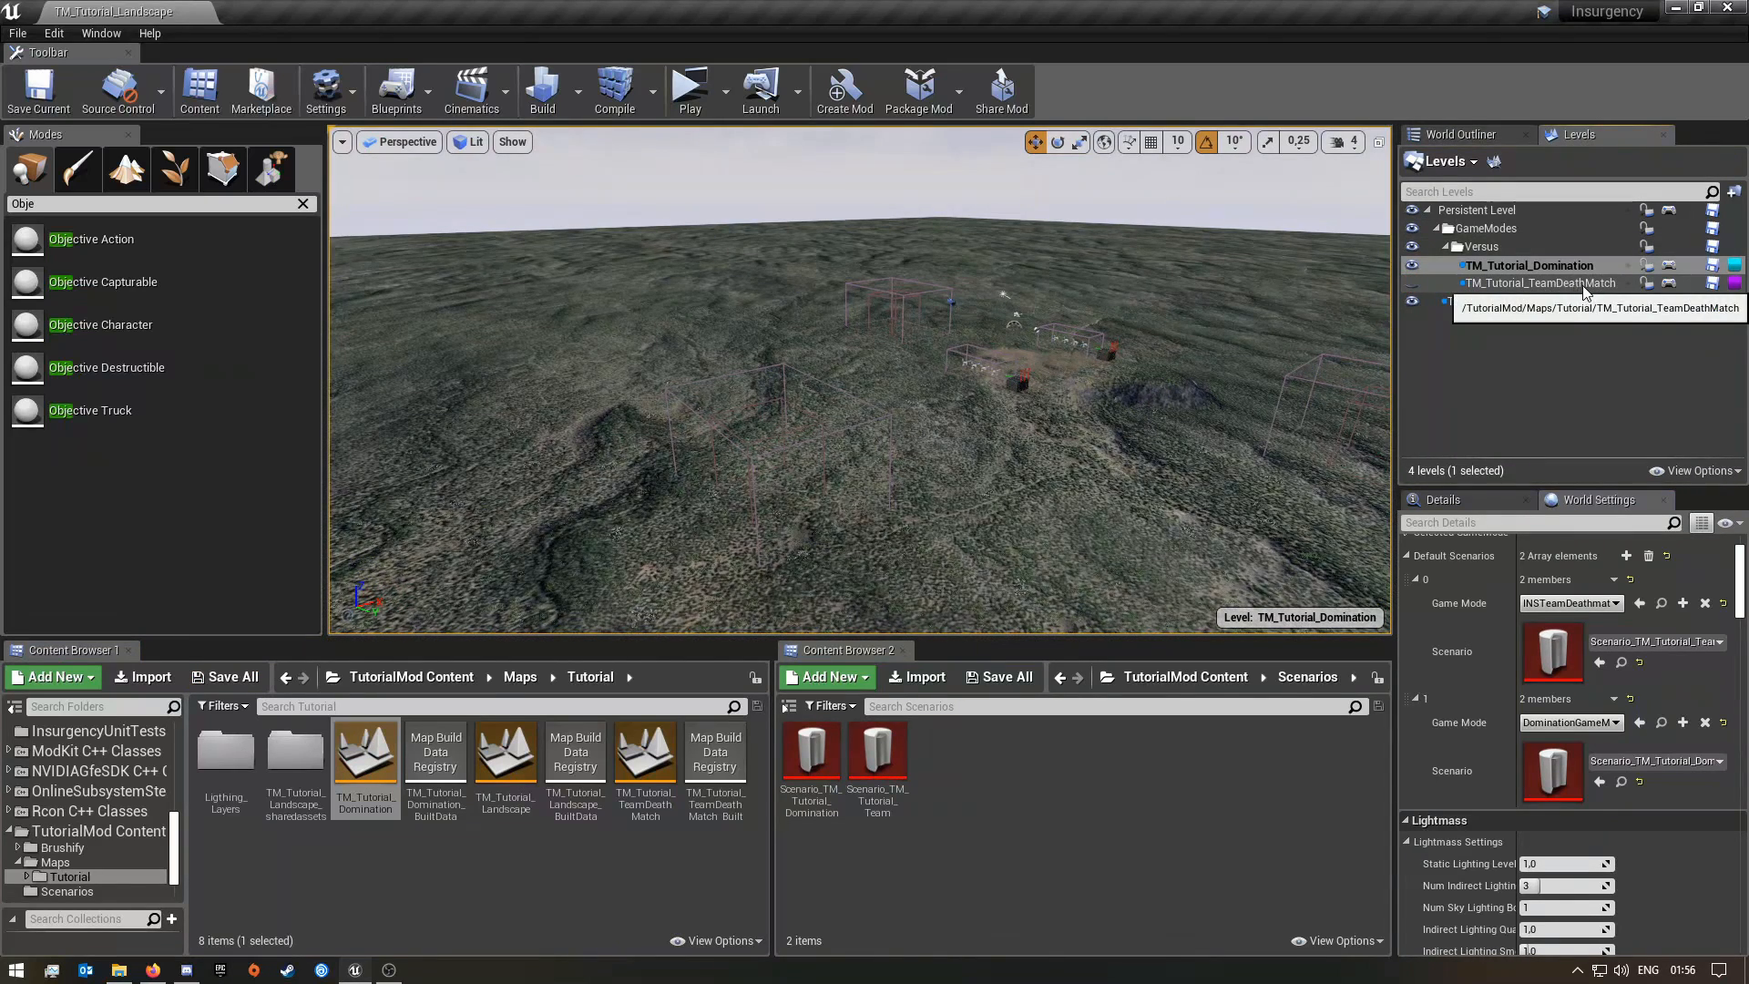
{"action": "left_click", "coordinate": [1412, 284]}
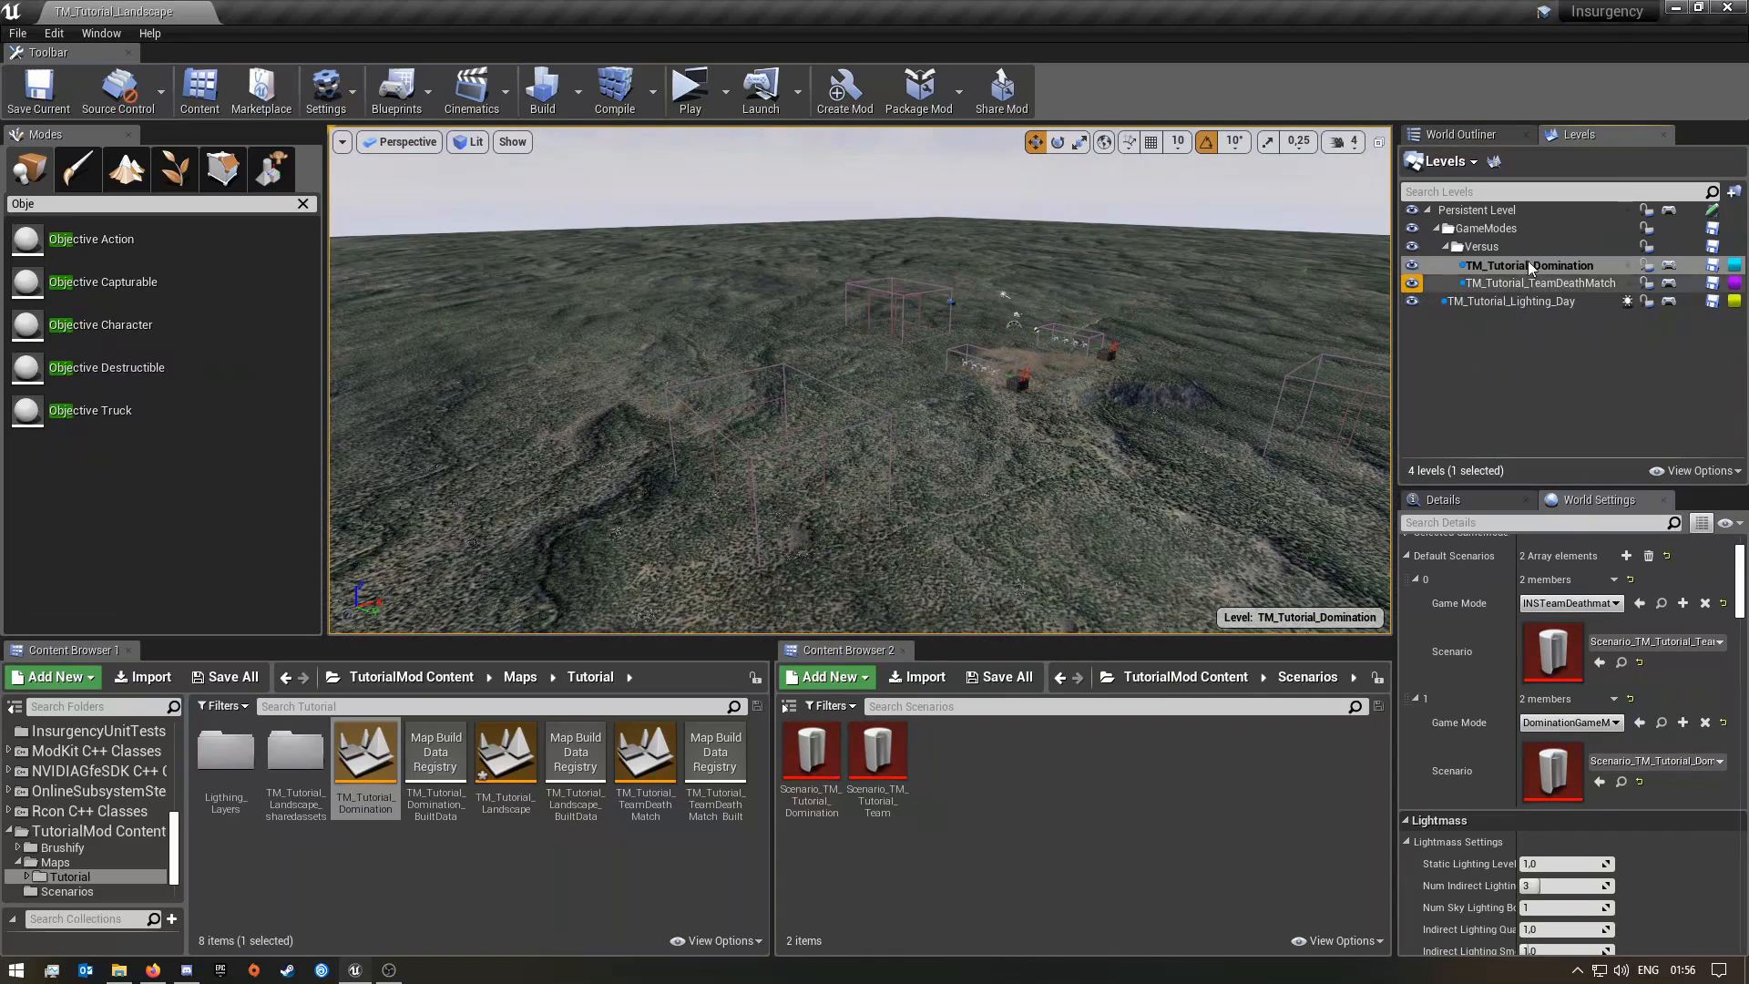
{"action": "left_click", "coordinate": [1481, 211]}
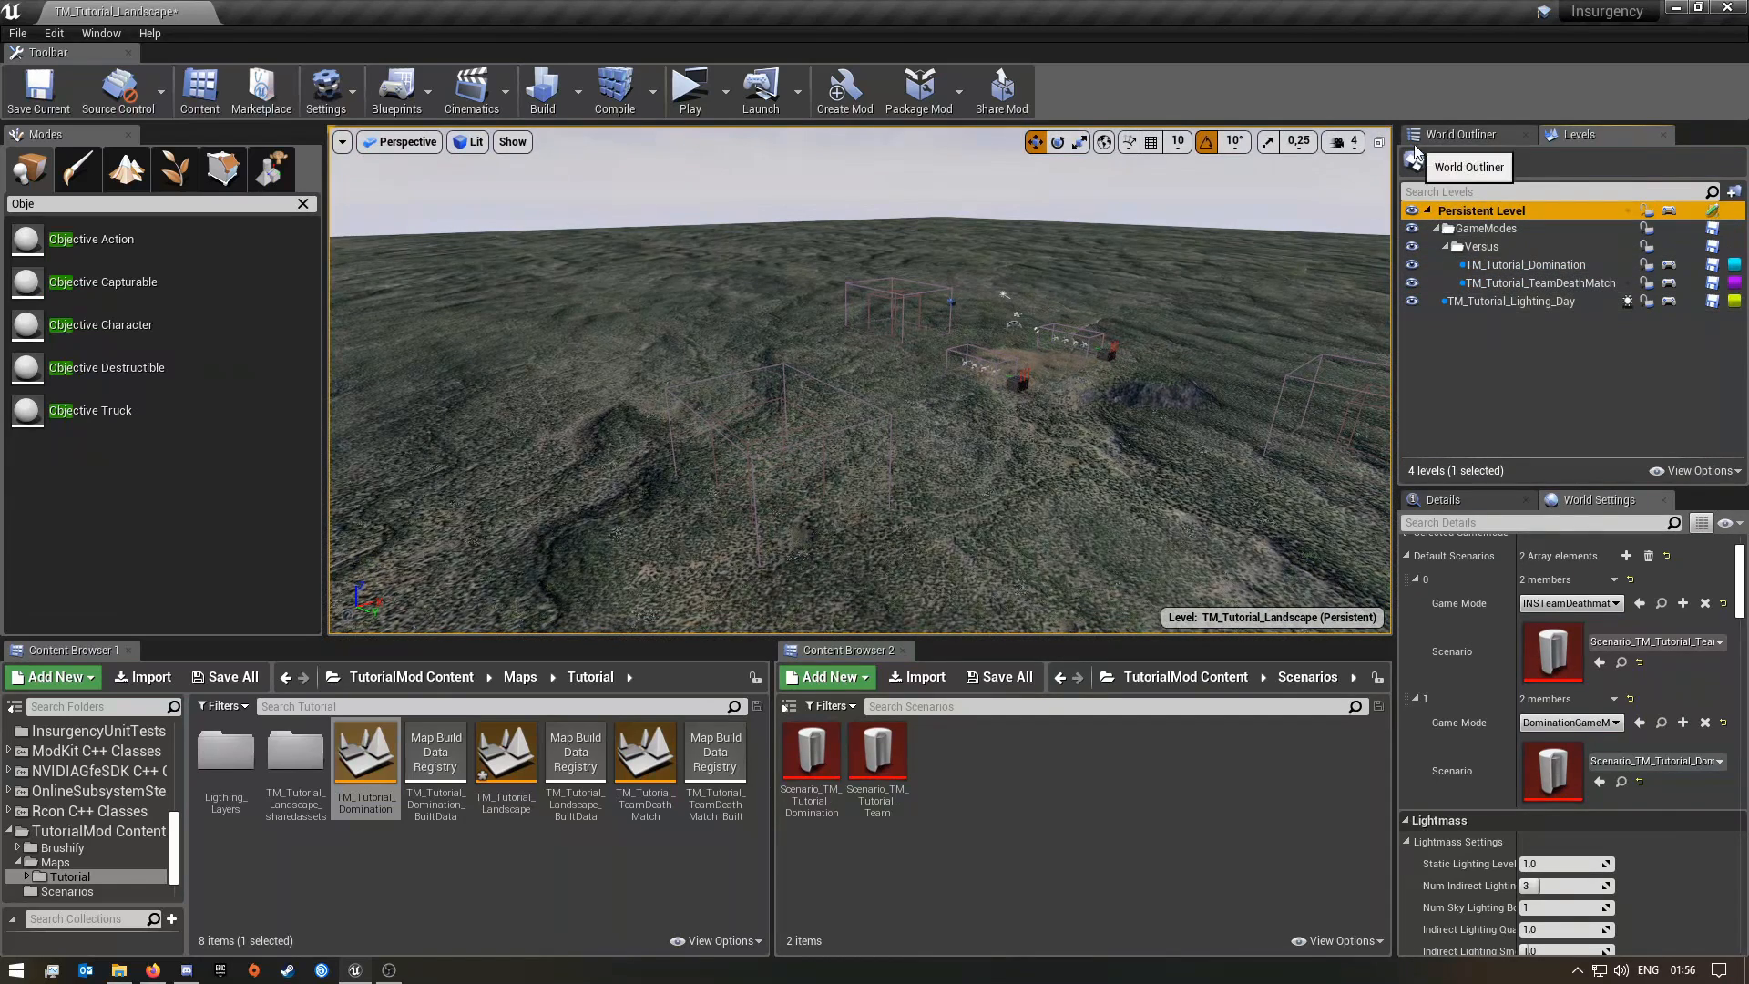
Examine the persistent level's actors and check the Domination and TeamDeathMatch sublevels by switching their visibility off and on
{"action": "left_click", "coordinate": [1458, 134]}
{"action": "left_click", "coordinate": [1576, 135]}
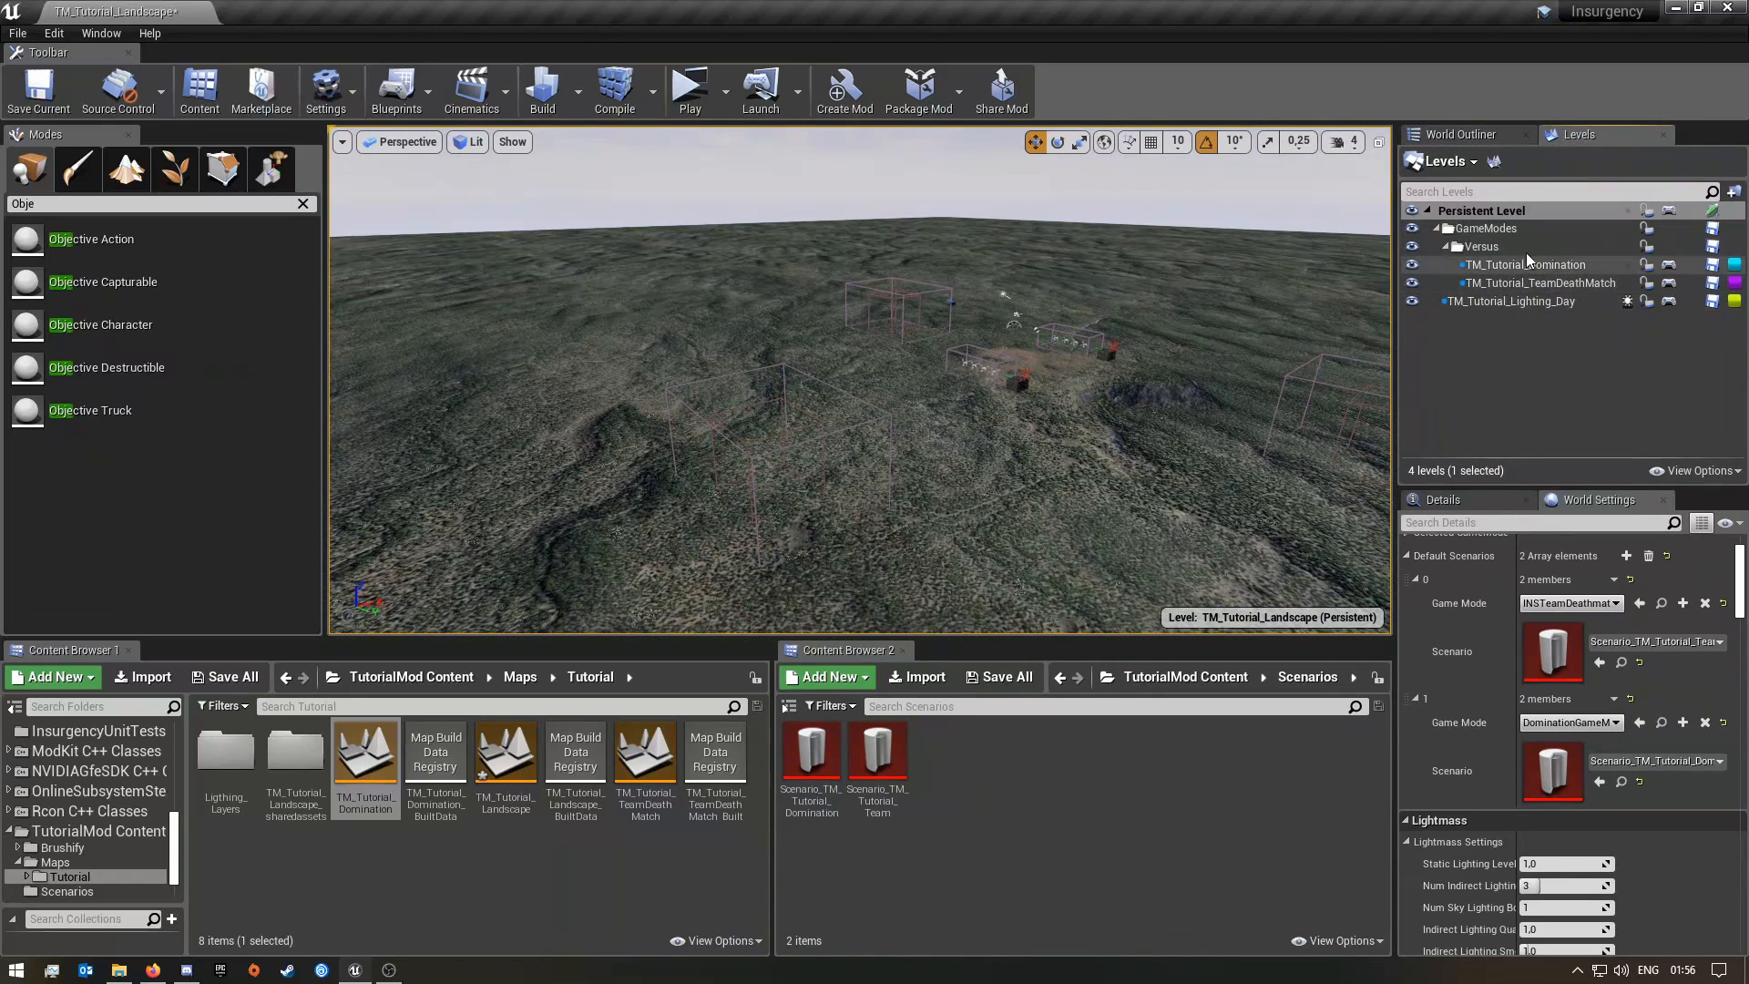
{"action": "left_click", "coordinate": [1450, 134]}
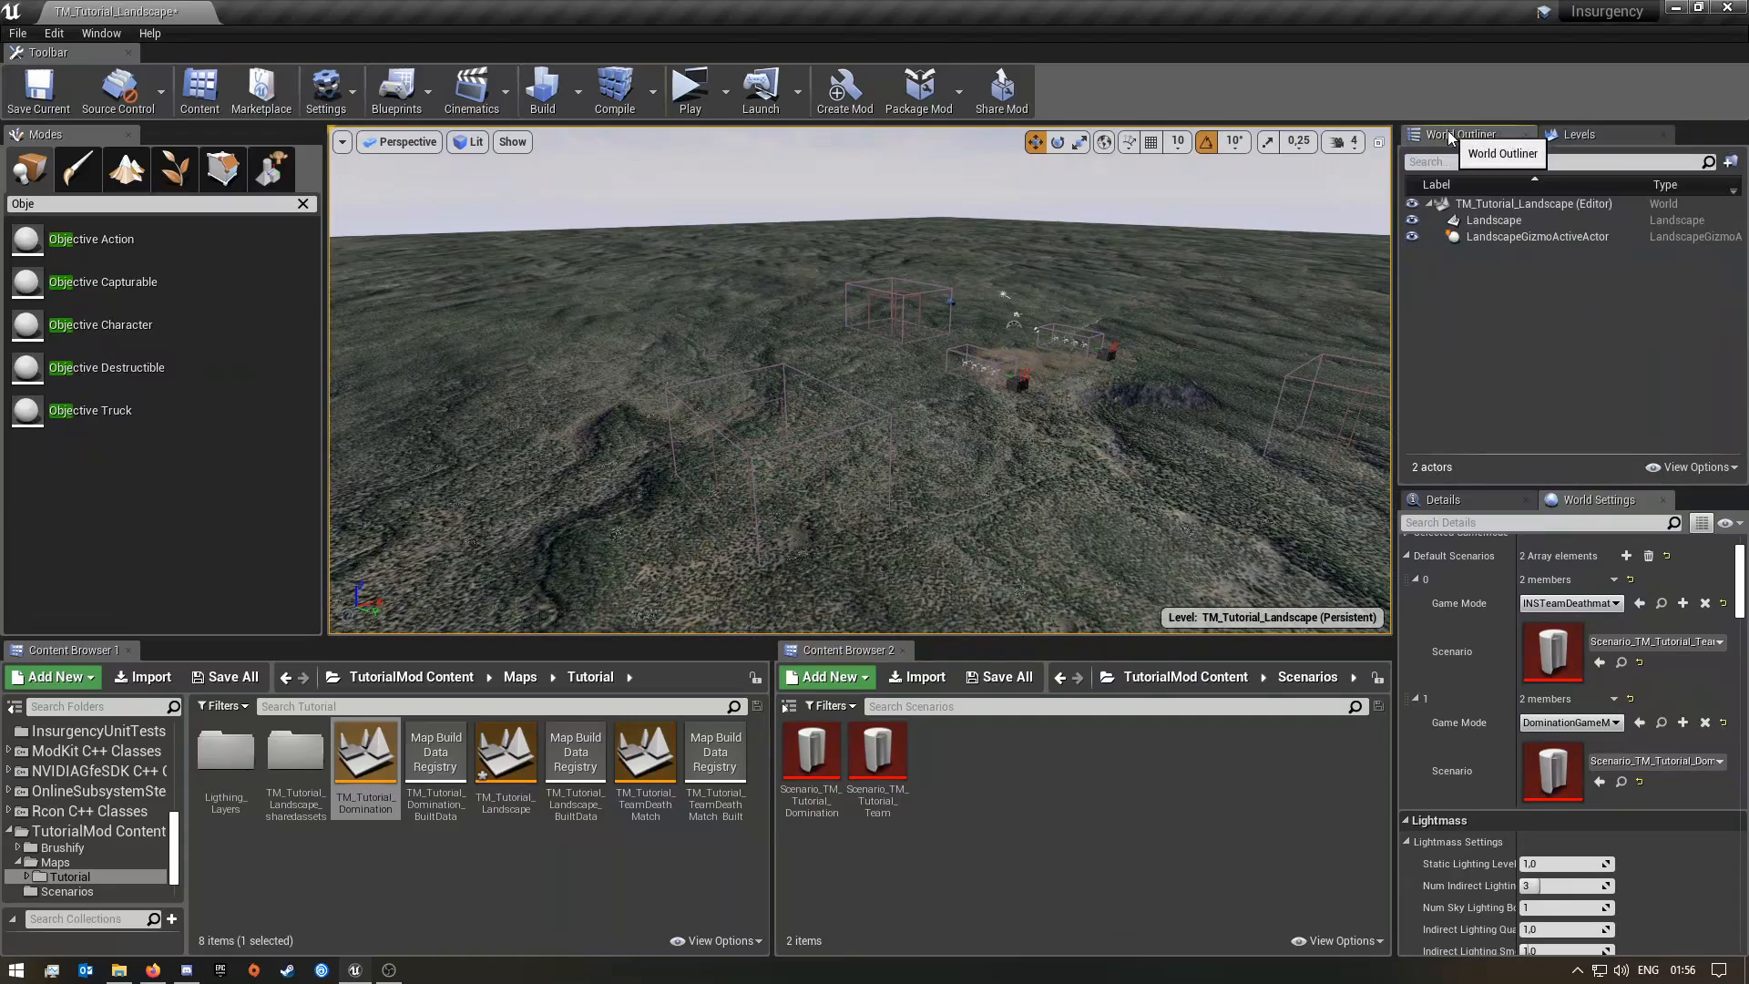
{"action": "right_click_drag", "start_coordinate": [1094, 383], "coordinate": [1235, 378]}
{"action": "mouse_move", "coordinate": [1328, 191]}
{"action": "right_mouse_down"}
{"action": "mouse_move", "coordinate": [1285, 196]}
{"action": "mouse_move", "coordinate": [1330, 237]}
{"action": "mouse_move", "coordinate": [1298, 215]}
{"action": "mouse_move", "coordinate": [1328, 191]}
{"action": "right_mouse_up"}
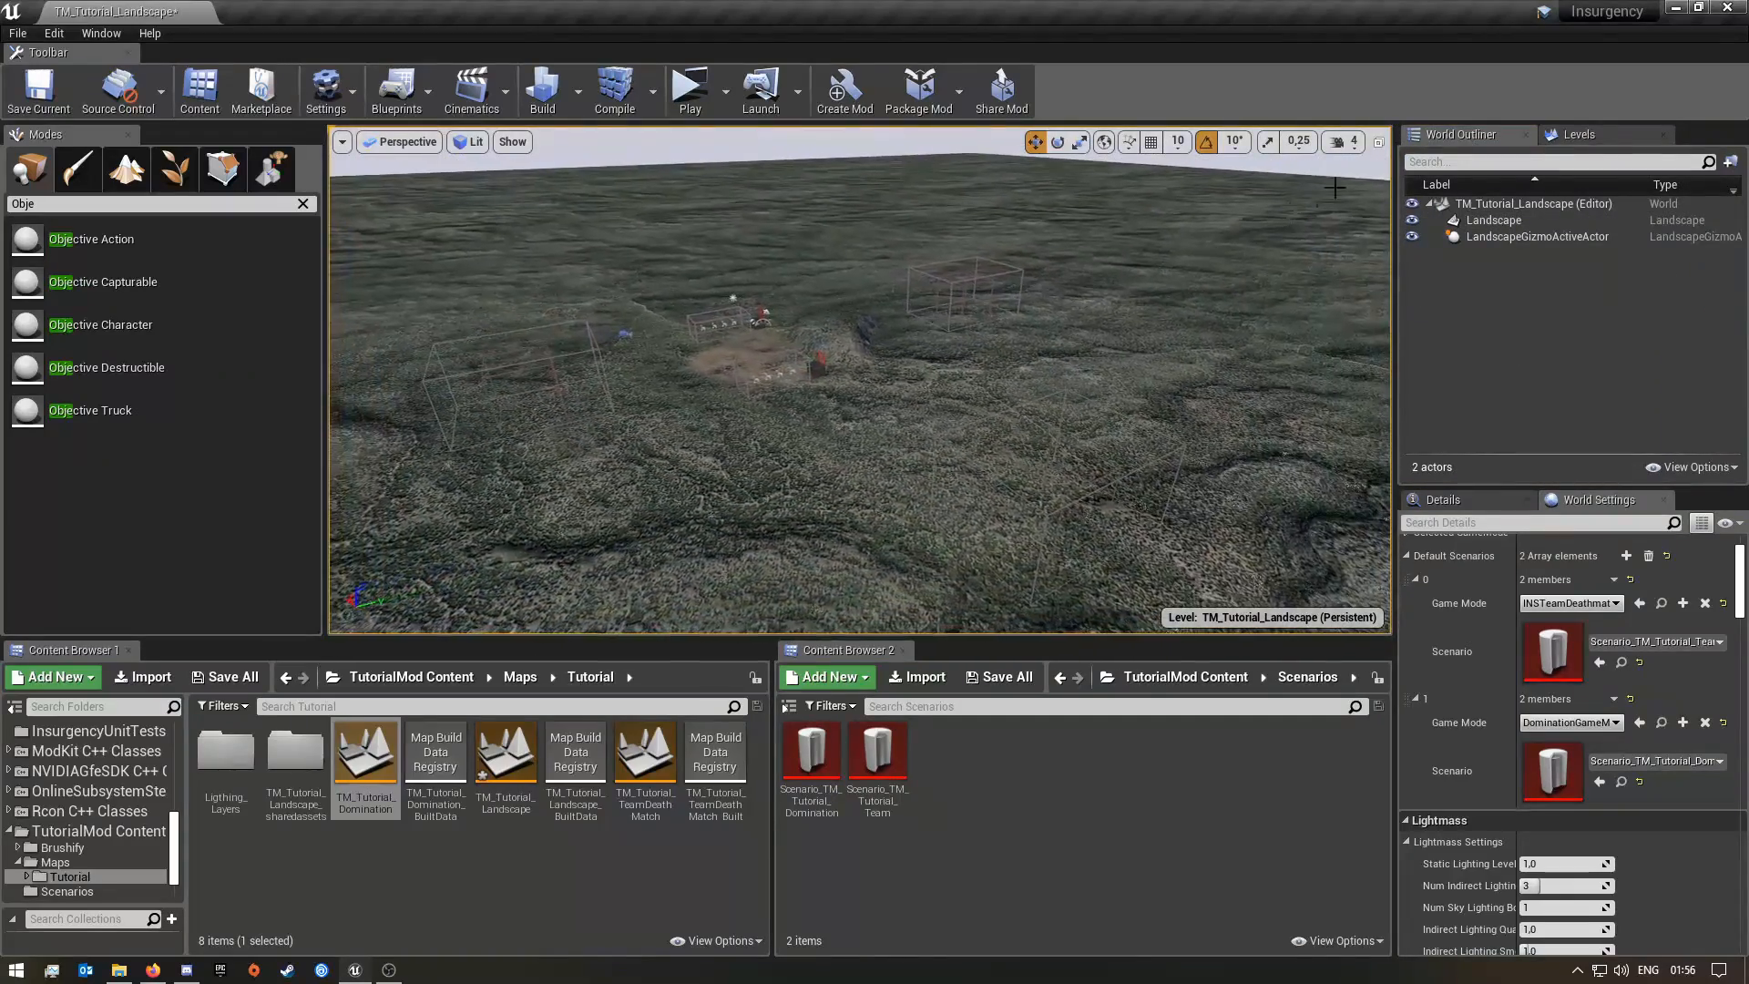
{"action": "left_click", "coordinate": [1590, 136]}
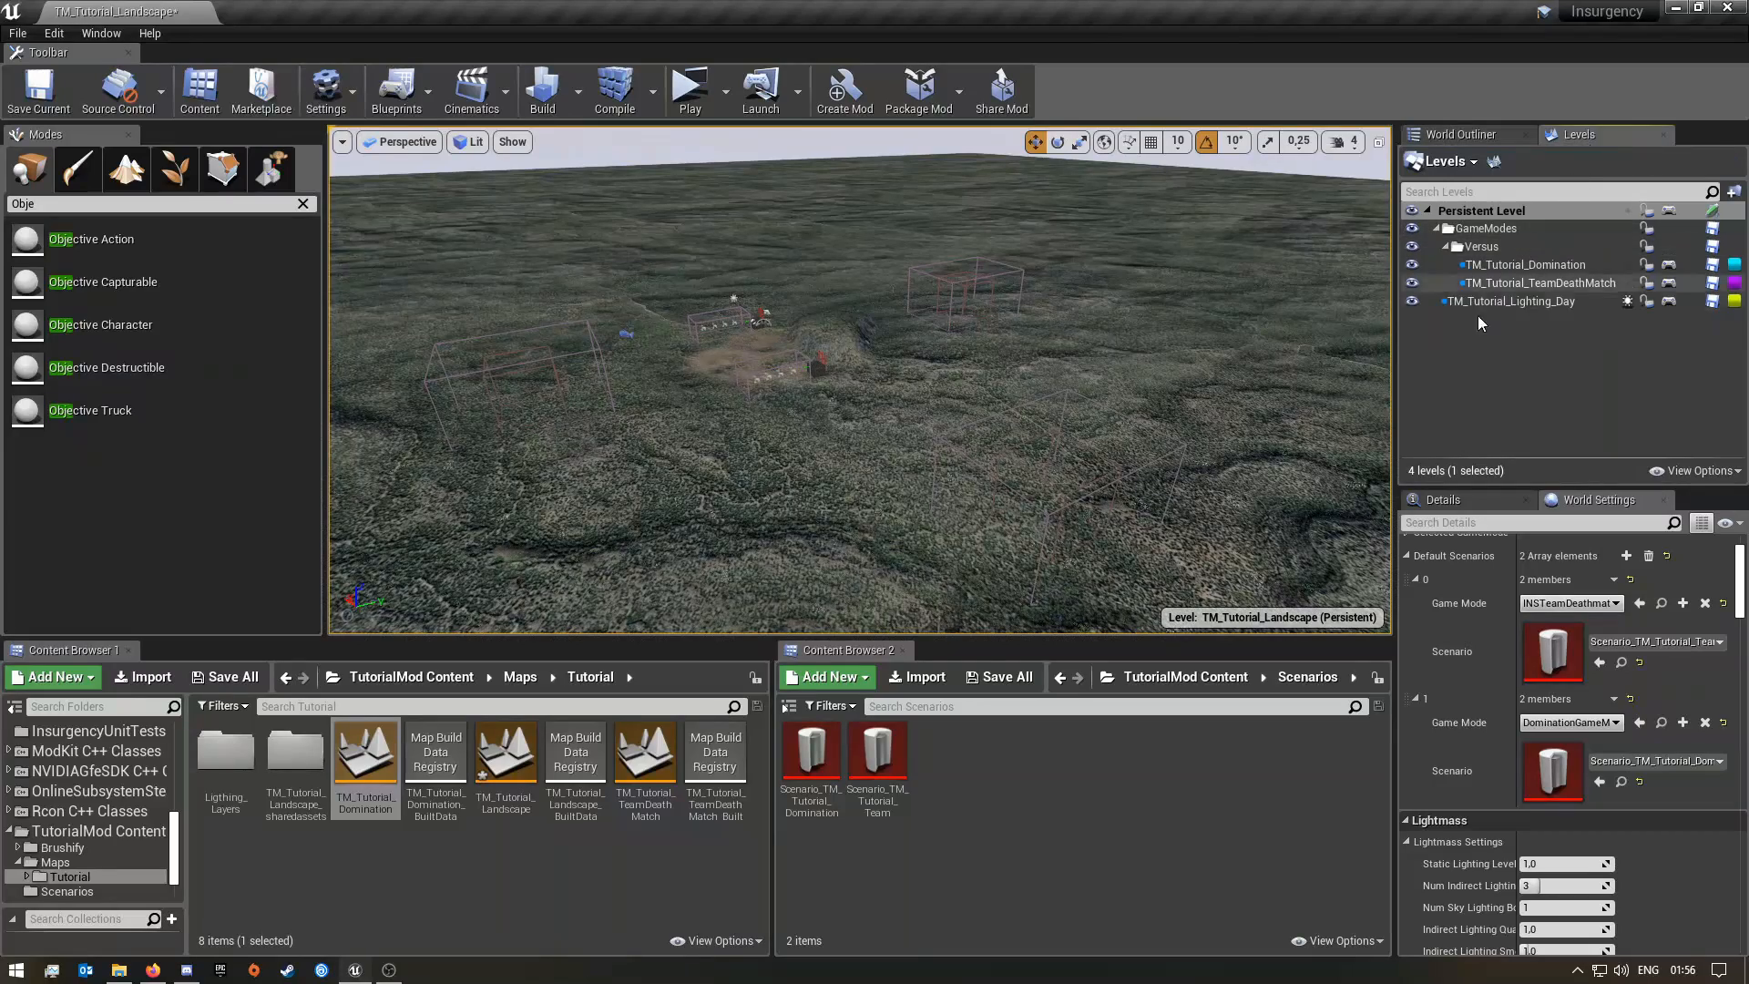
{"action": "left_click", "coordinate": [1413, 266]}
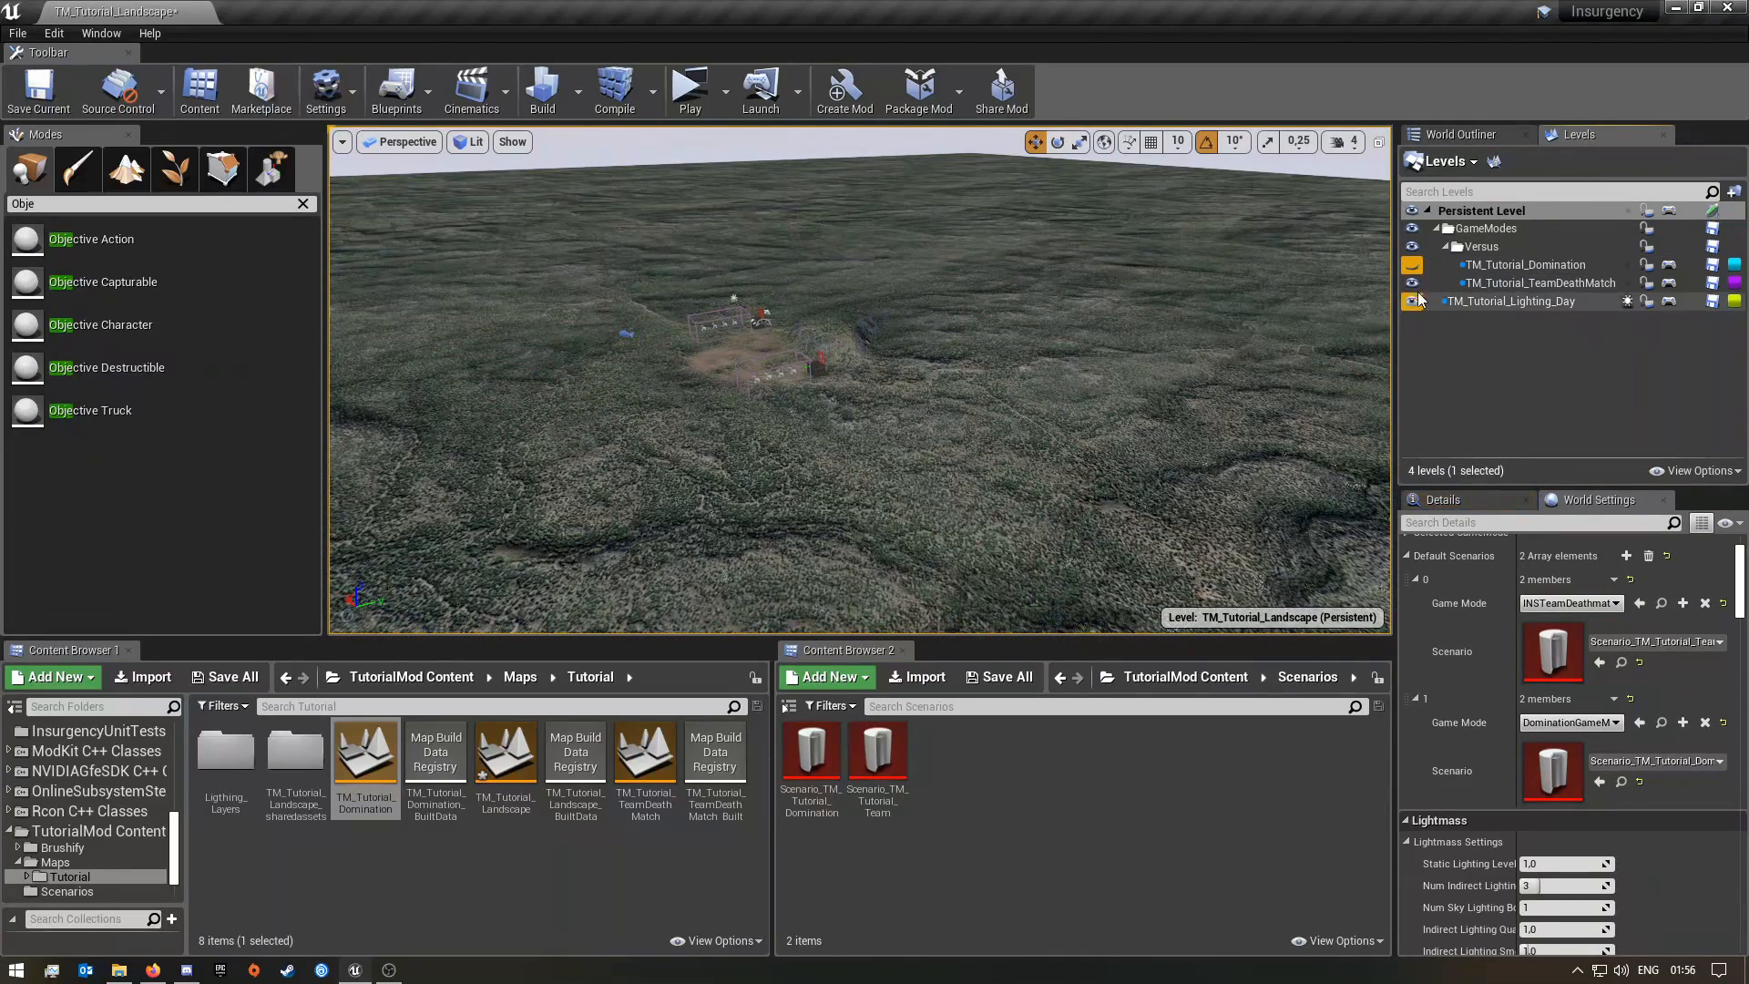
{"action": "left_click", "coordinate": [1414, 265]}
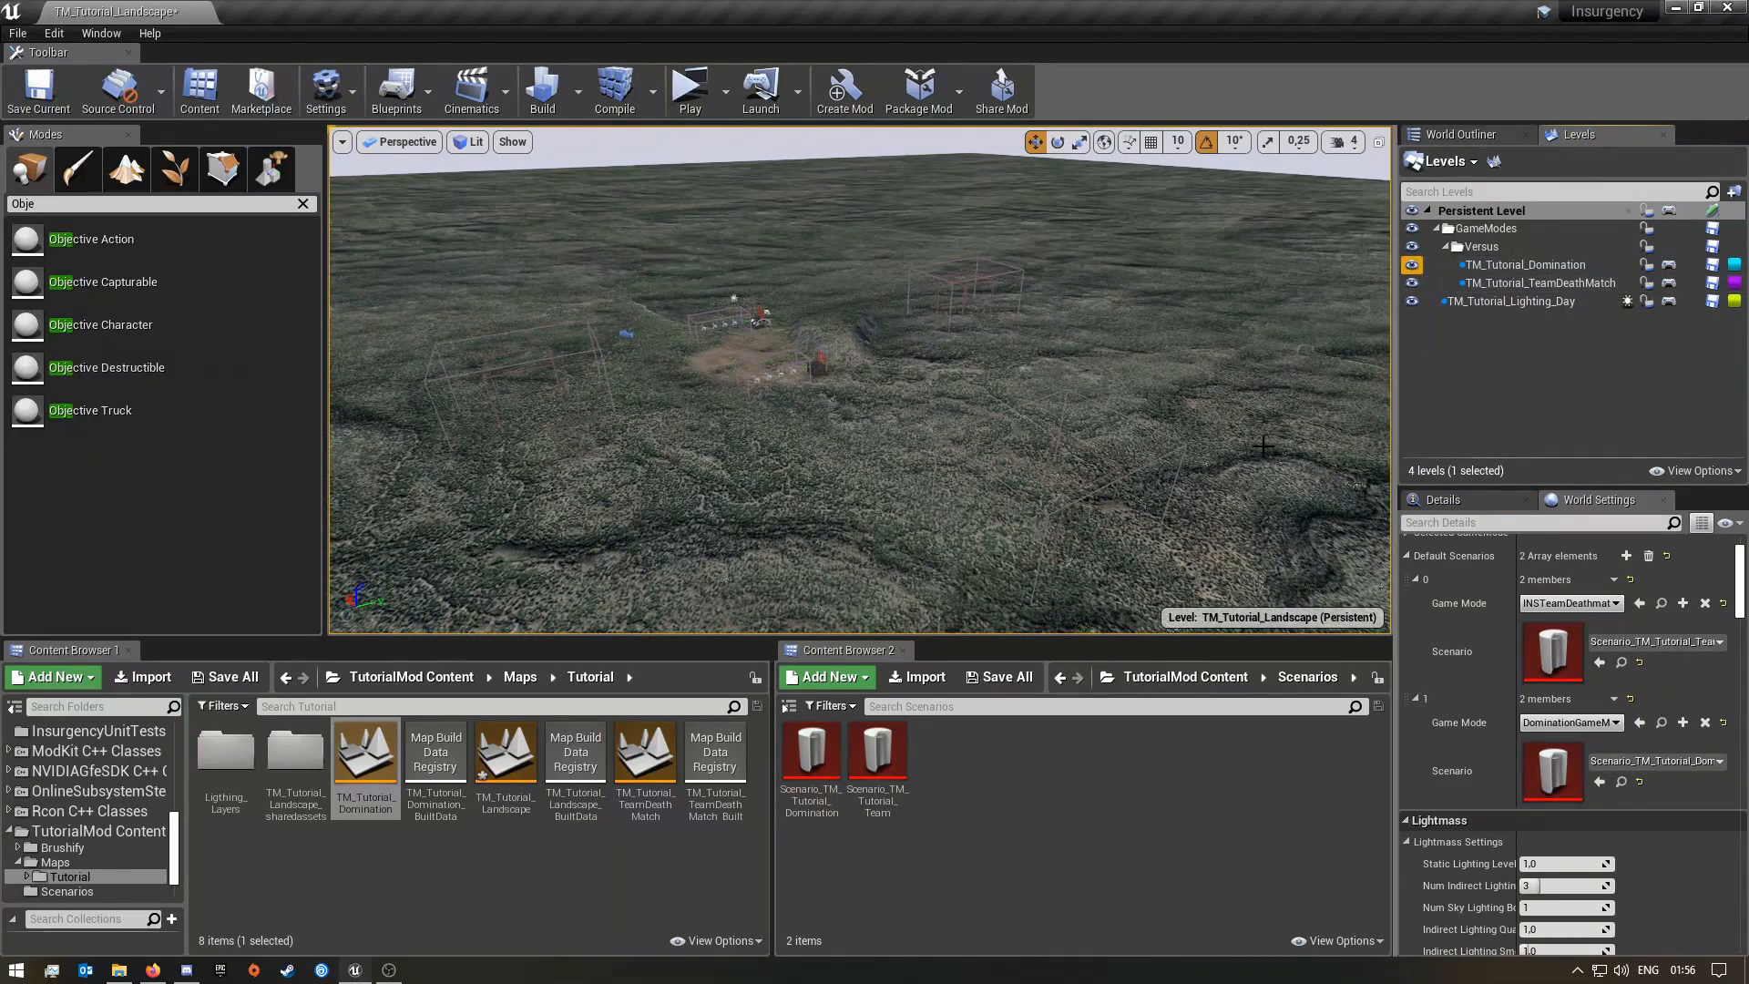
{"action": "left_click", "coordinate": [1413, 284]}
{"action": "left_click", "coordinate": [1412, 284]}
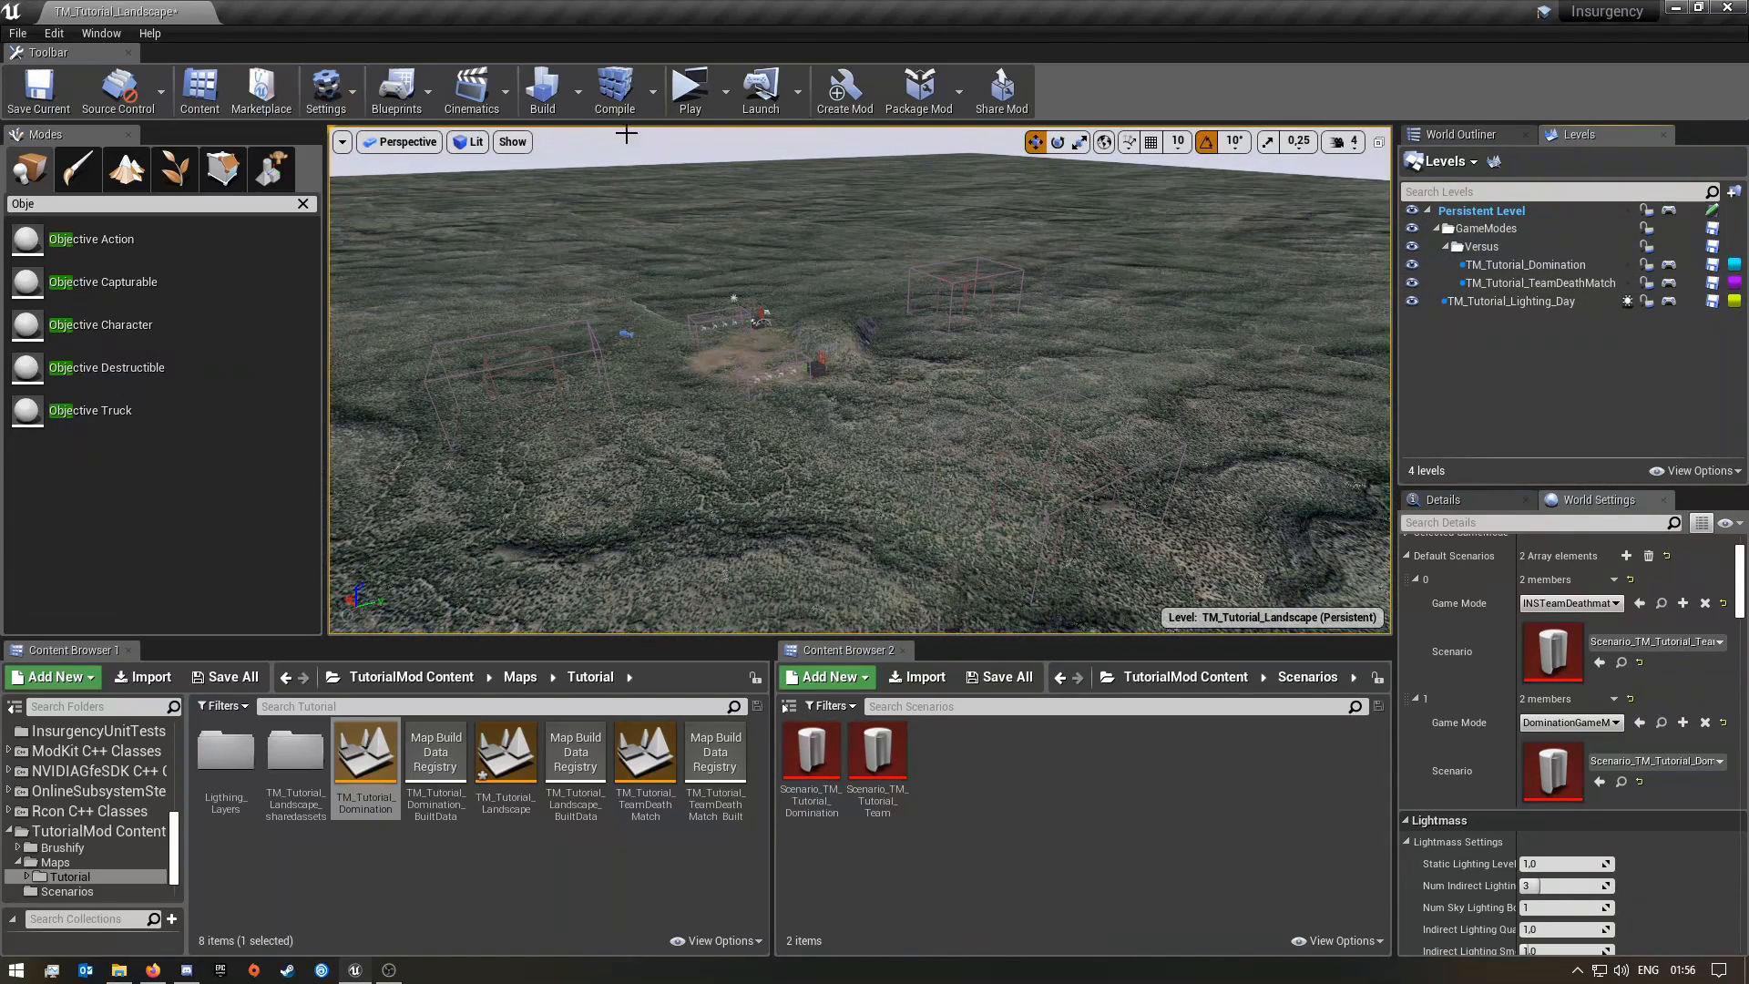
Start a game preview with the Scenario Override set to Scenario_TM_Tutorial_Domination
{"action": "left_click", "coordinate": [726, 100]}
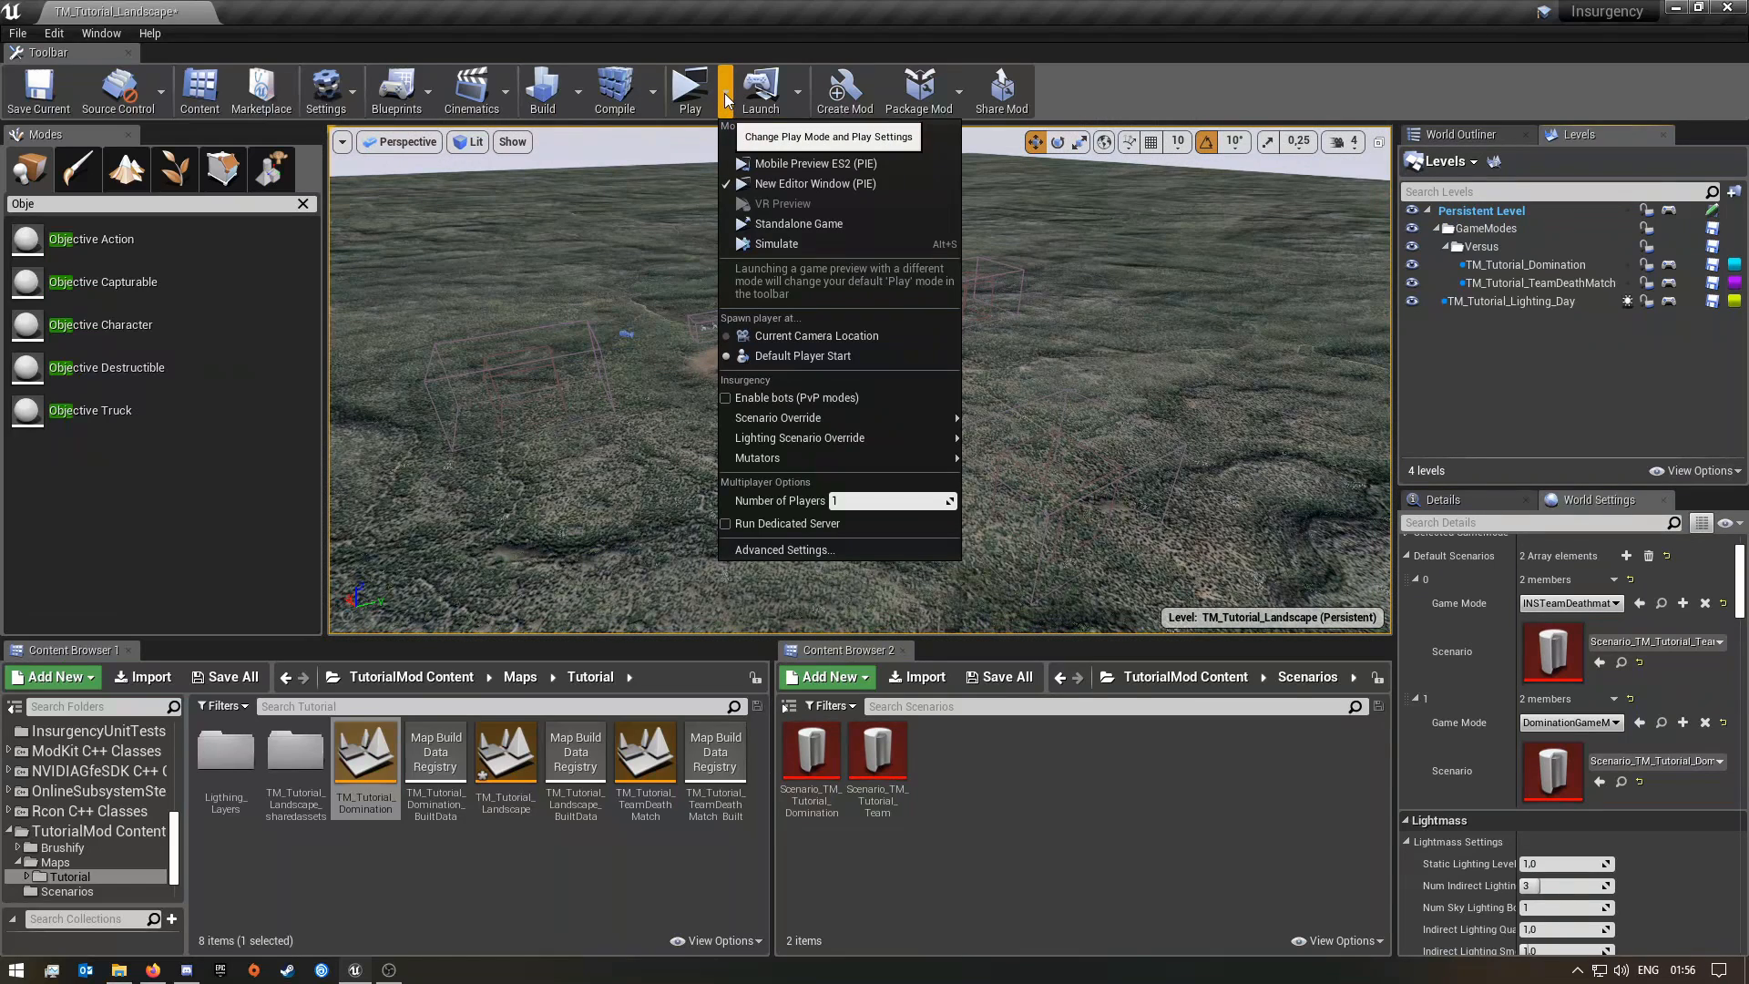
{"action": "mouse_move", "coordinate": [822, 421]}
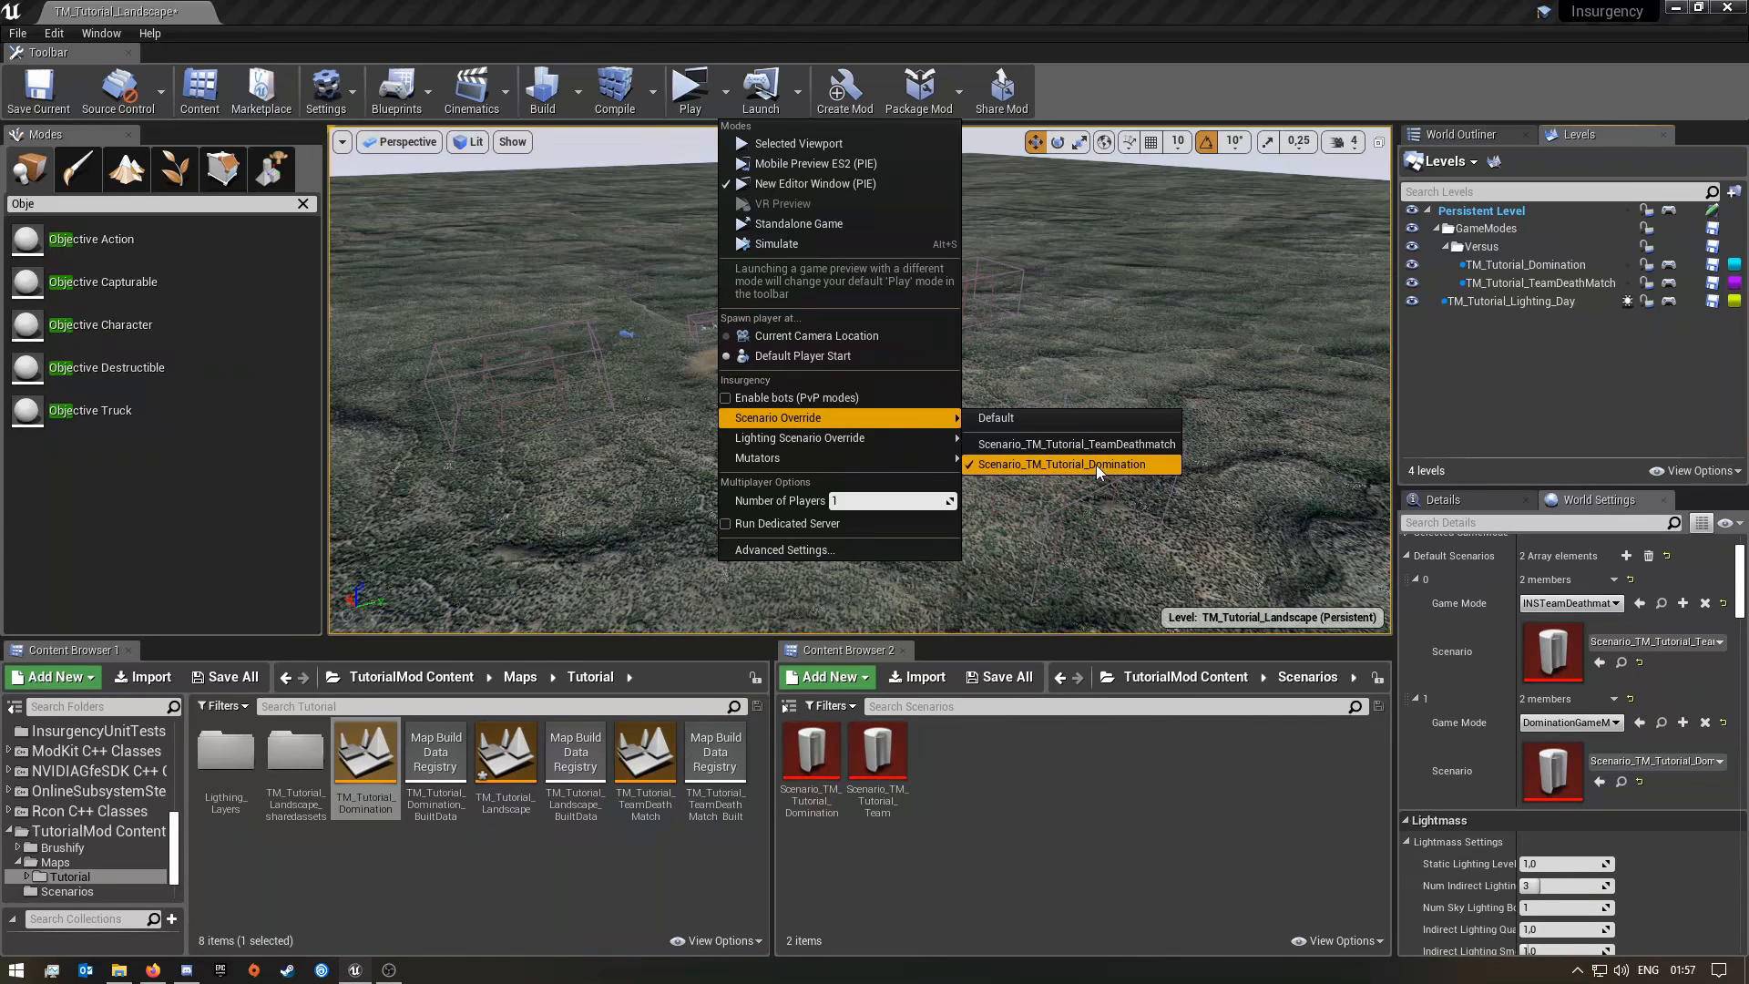
{"action": "left_click", "coordinate": [690, 91]}
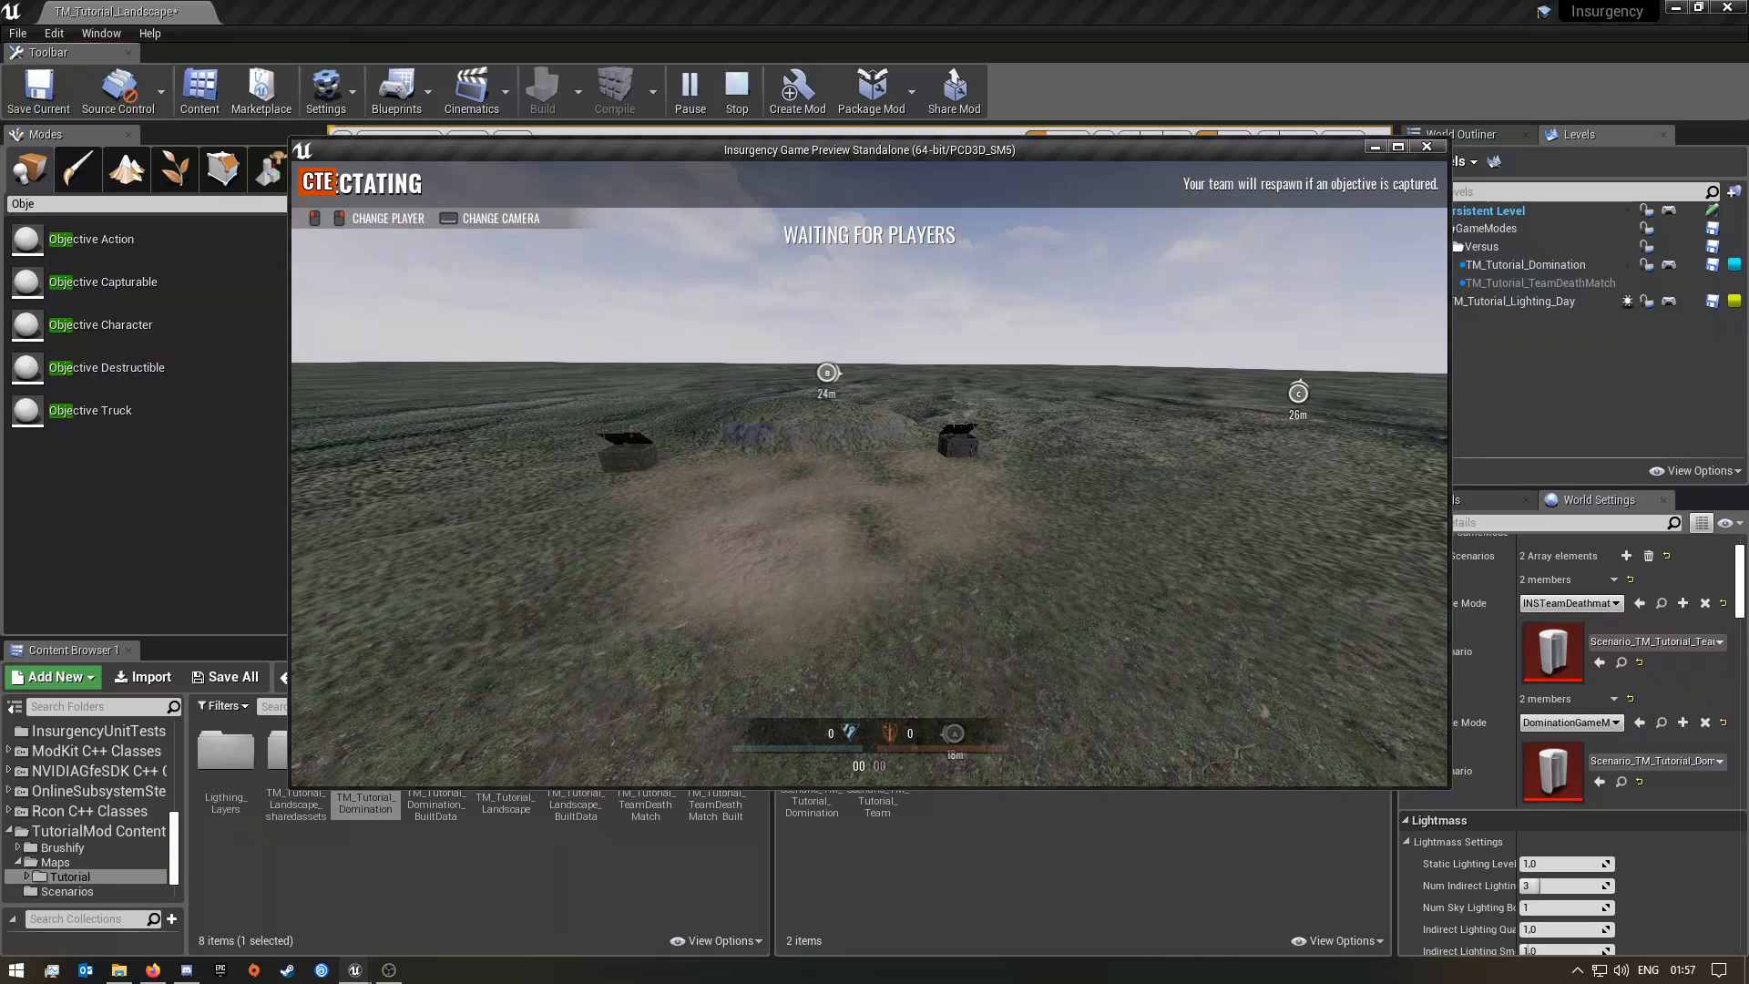
Maximize the game preview window and deploy with the Fragger loadout
{"action": "key", "text": "super"}
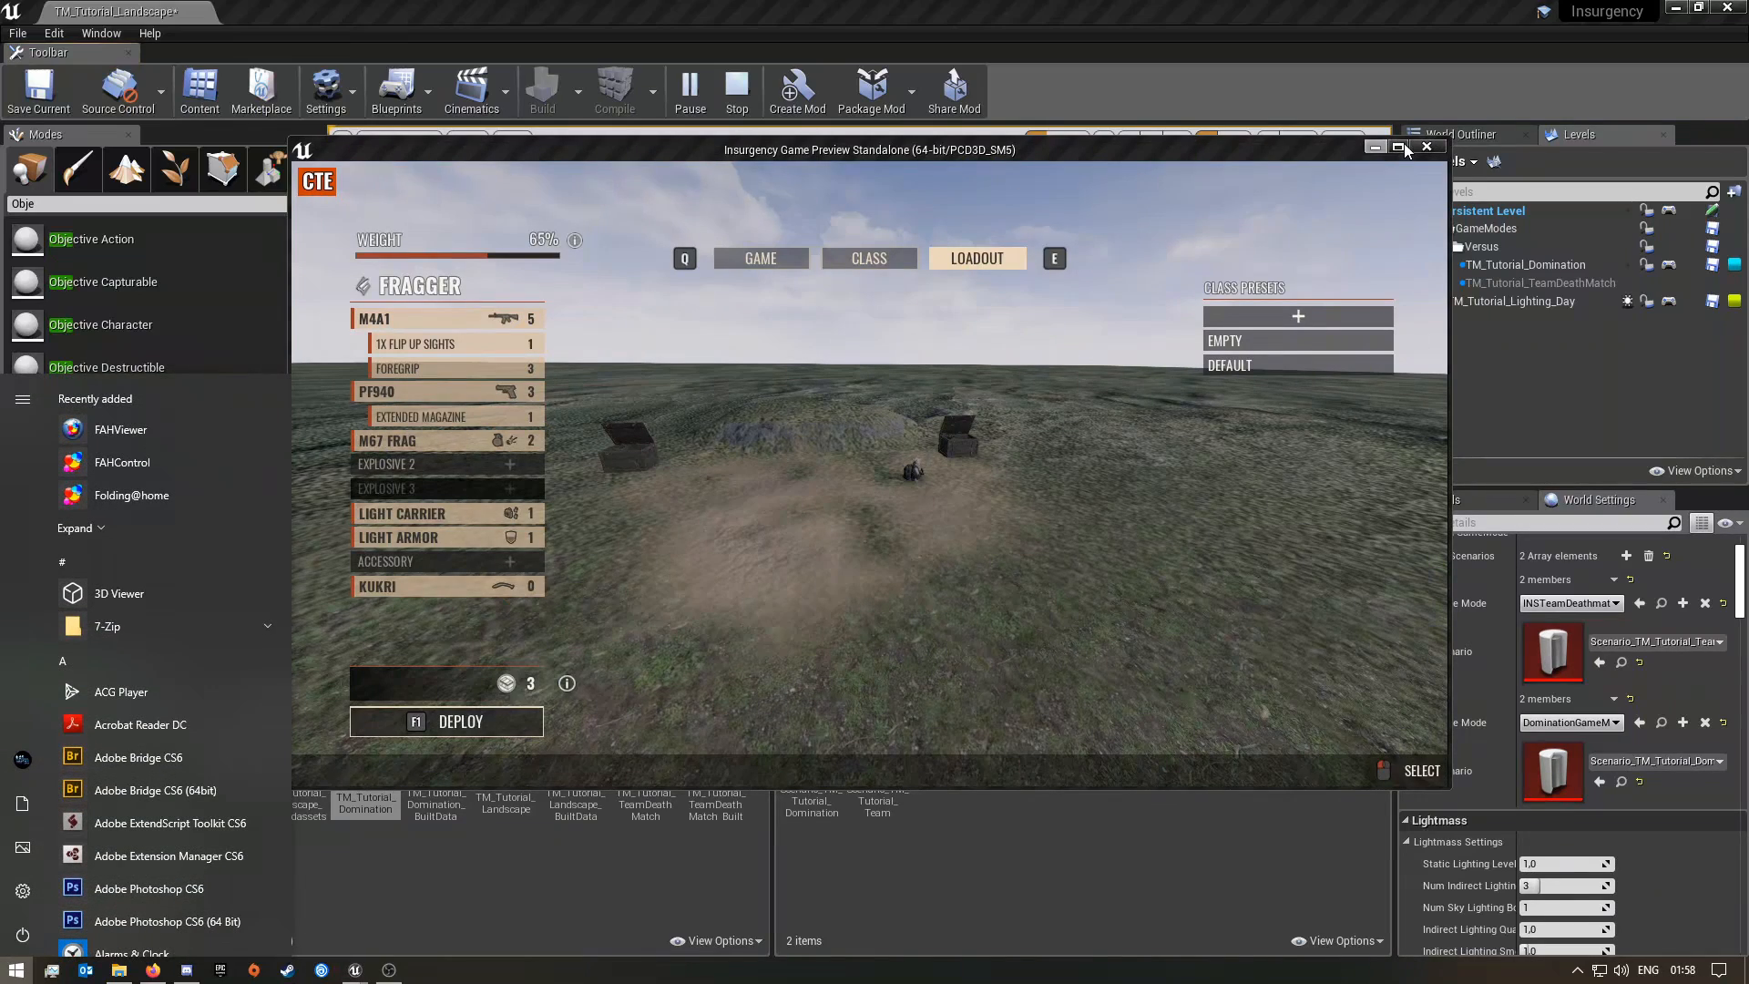
{"action": "left_click", "coordinate": [1399, 146]}
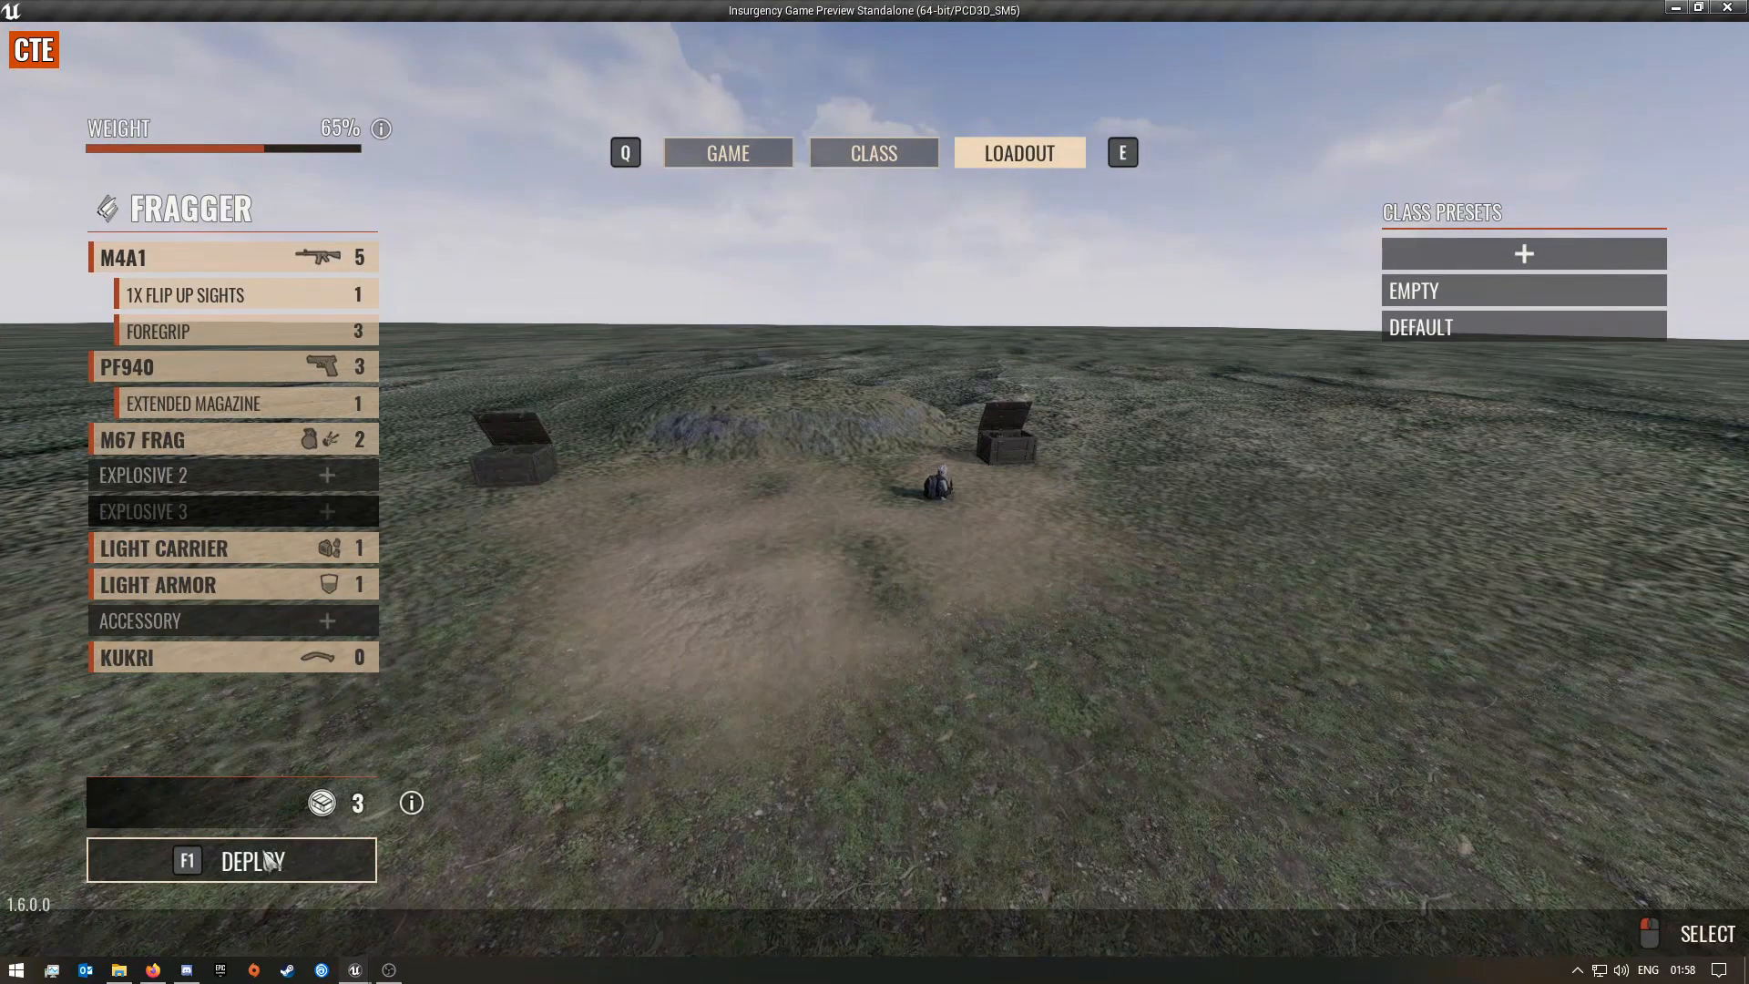
{"action": "left_click", "coordinate": [306, 873]}
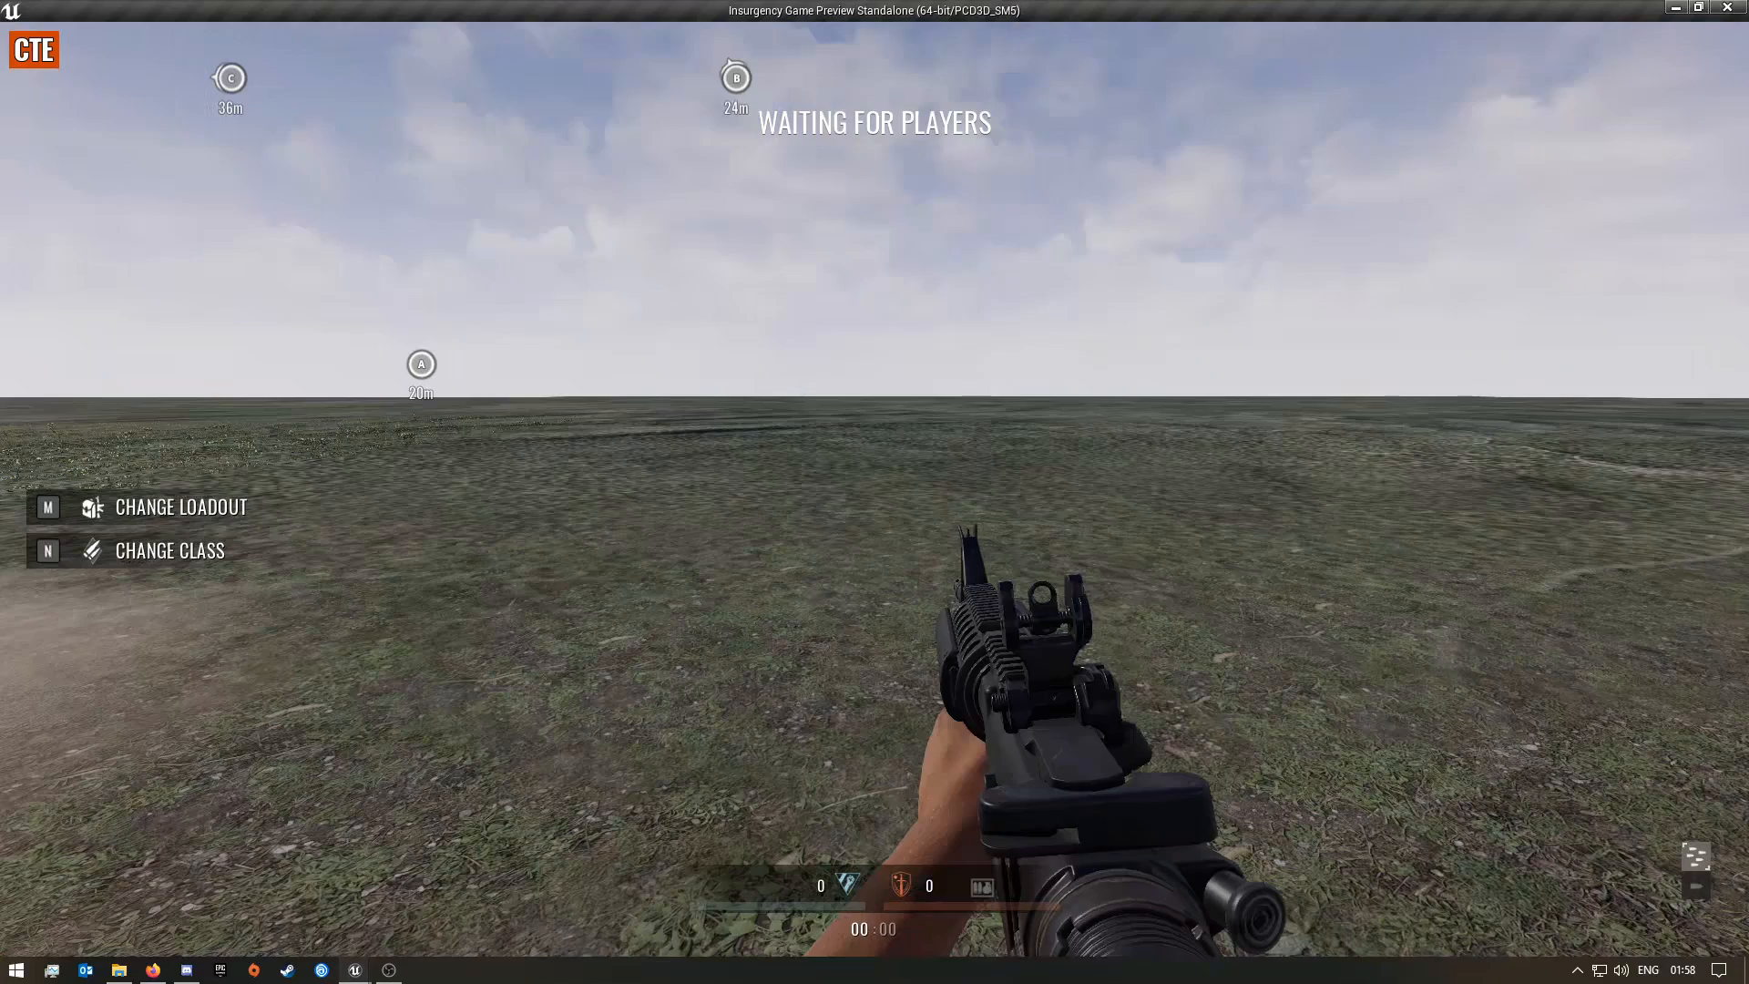
Walk through capture points A, C and B in the game preview to check each Domination objective on the HUD
{"action": "key", "text": "w"}
{"action": "key", "text": "w"}
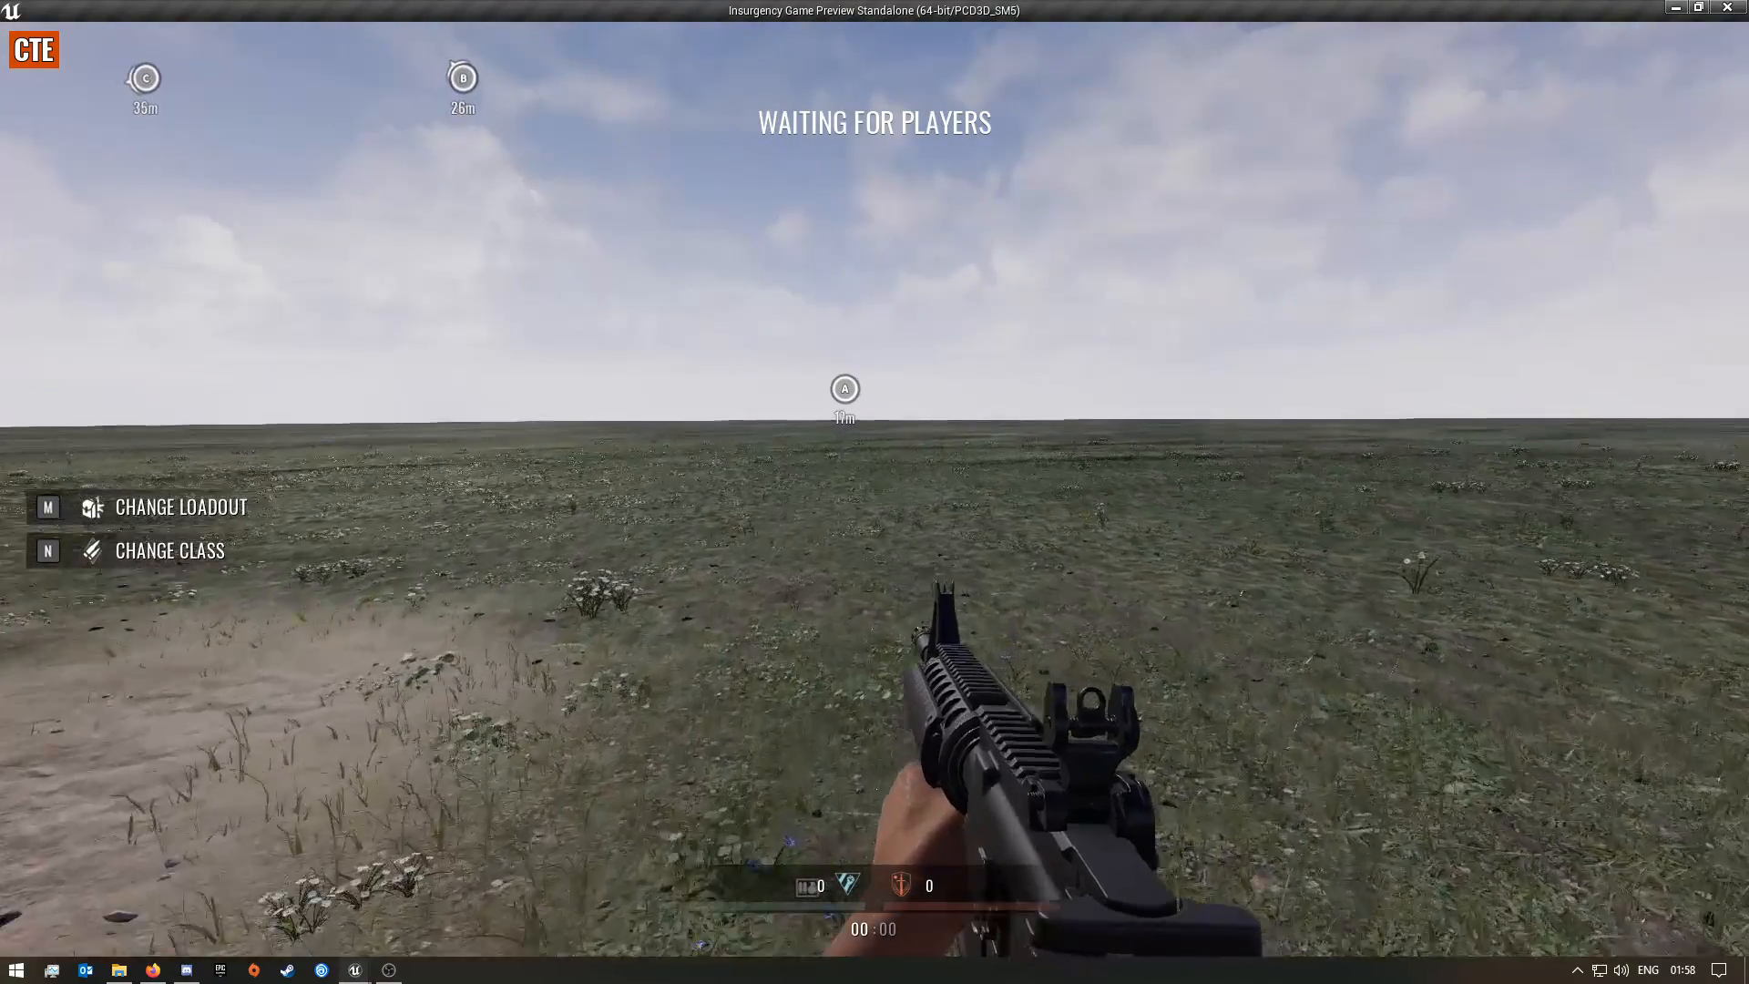
{"action": "key", "text": "w"}
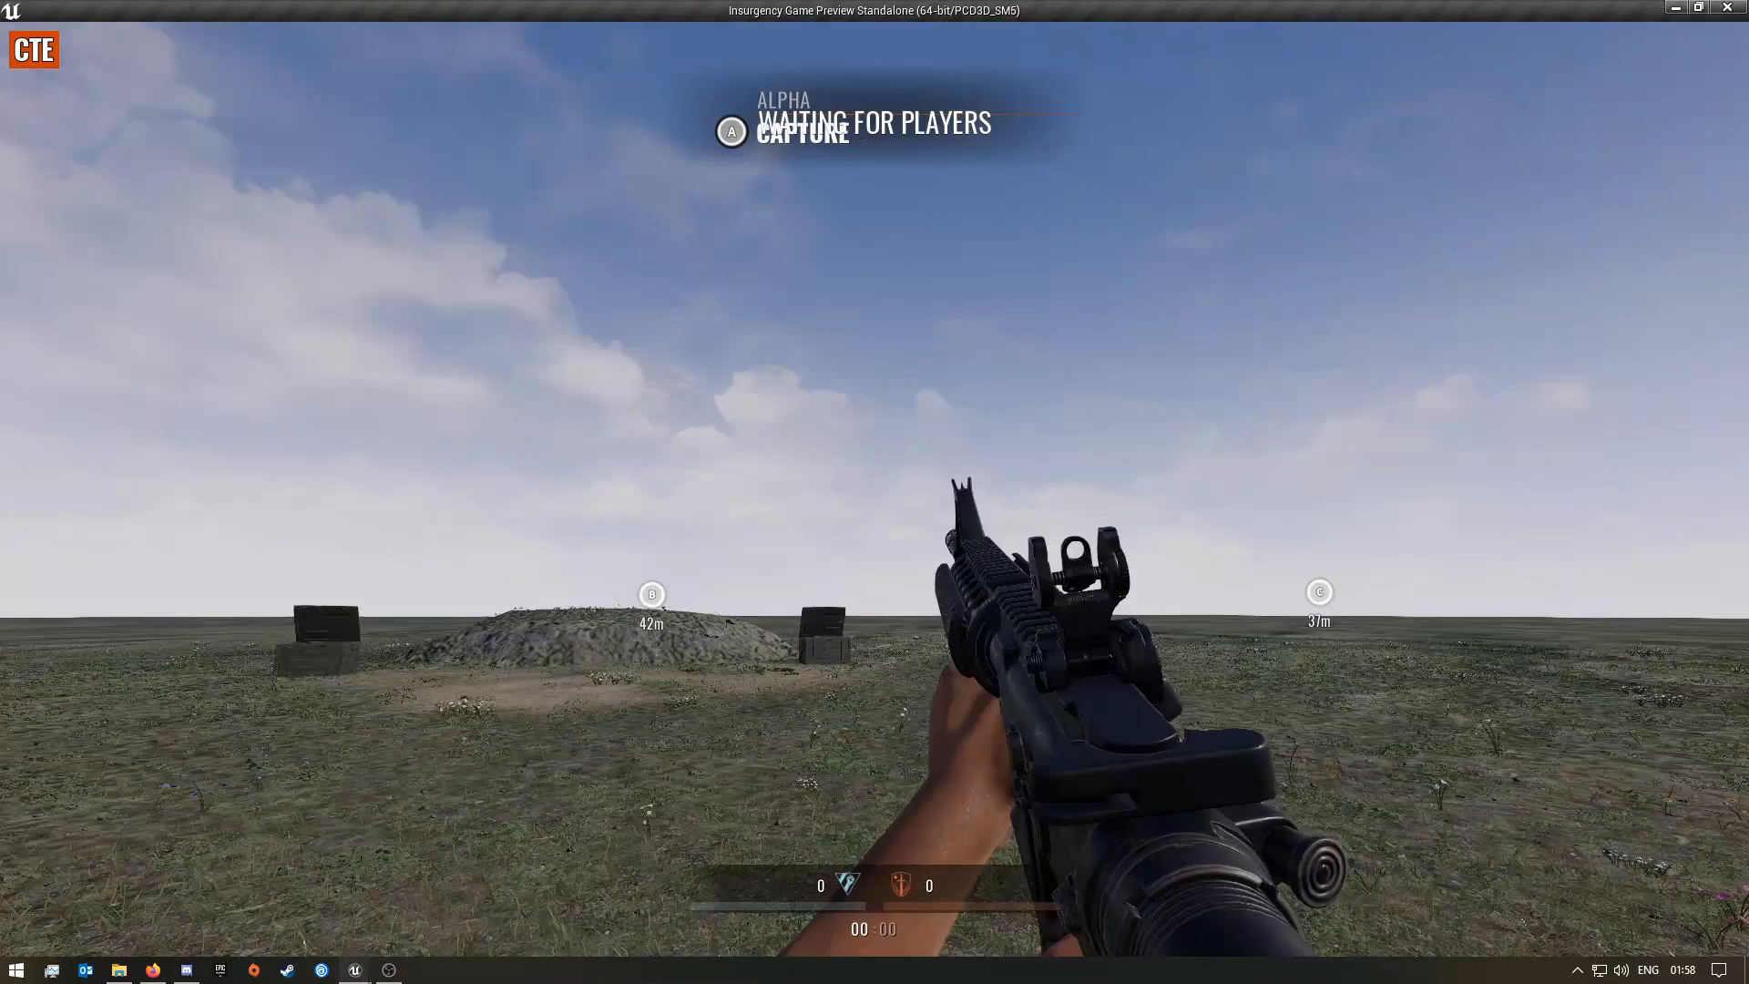
{"action": "key", "text": "w"}
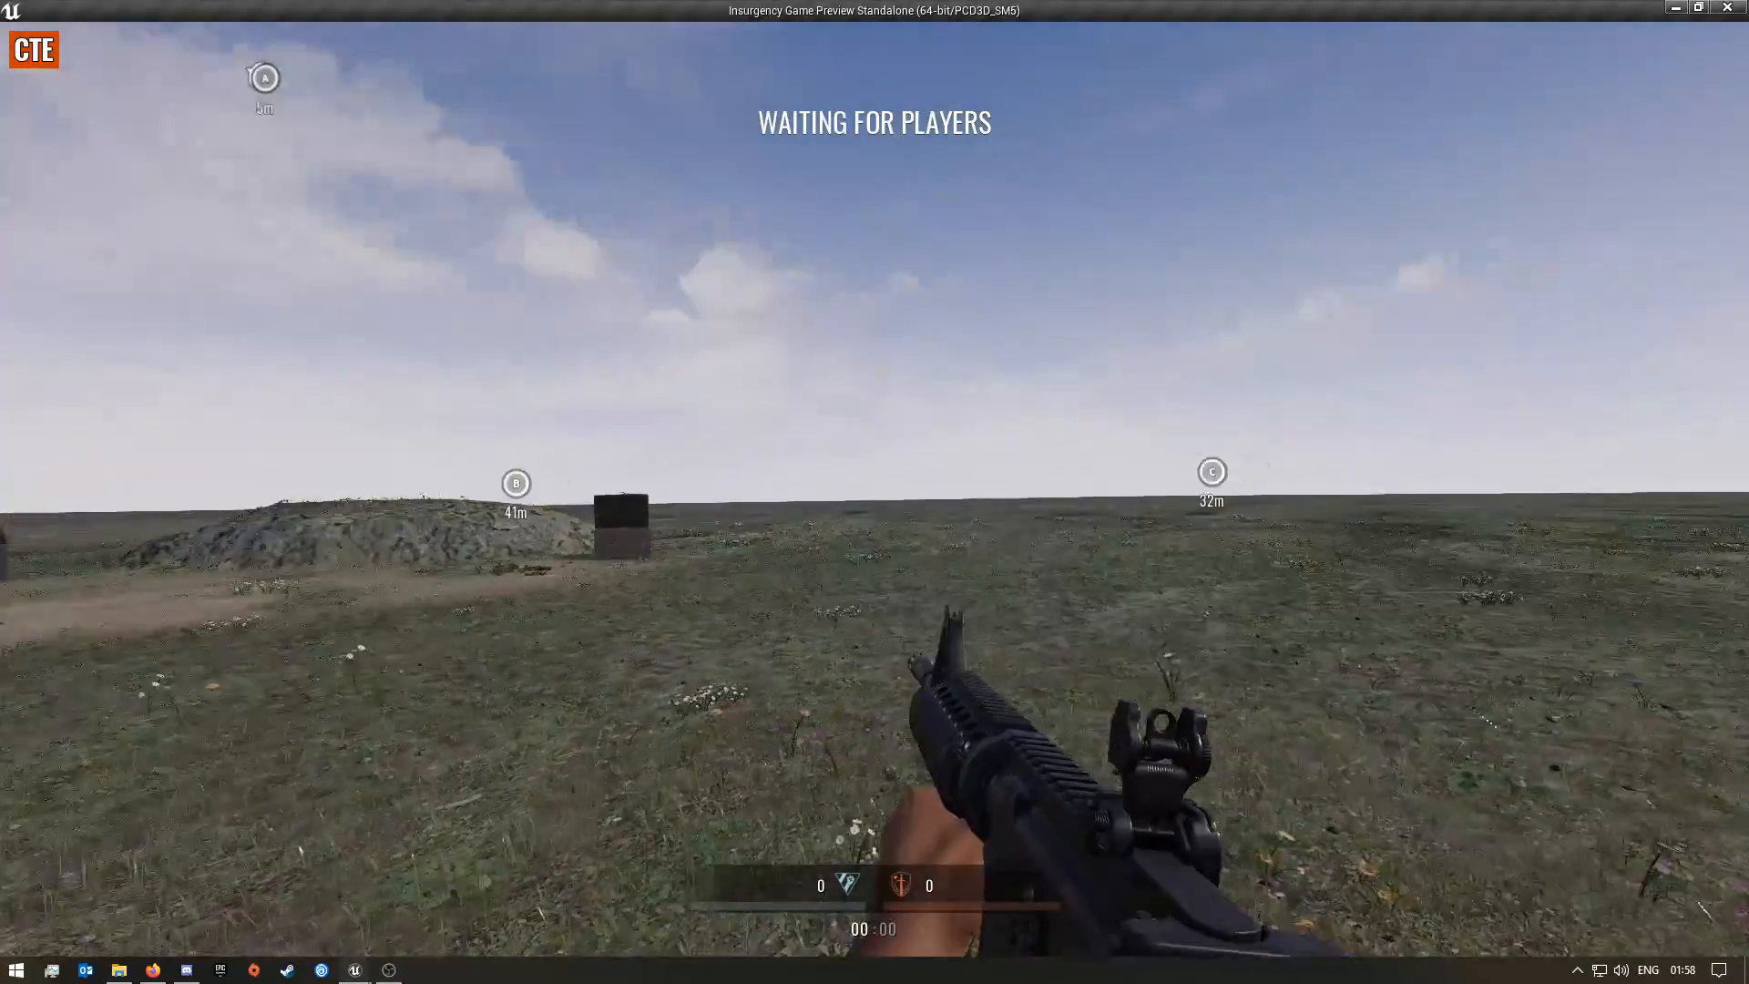
{"action": "key", "text": "w"}
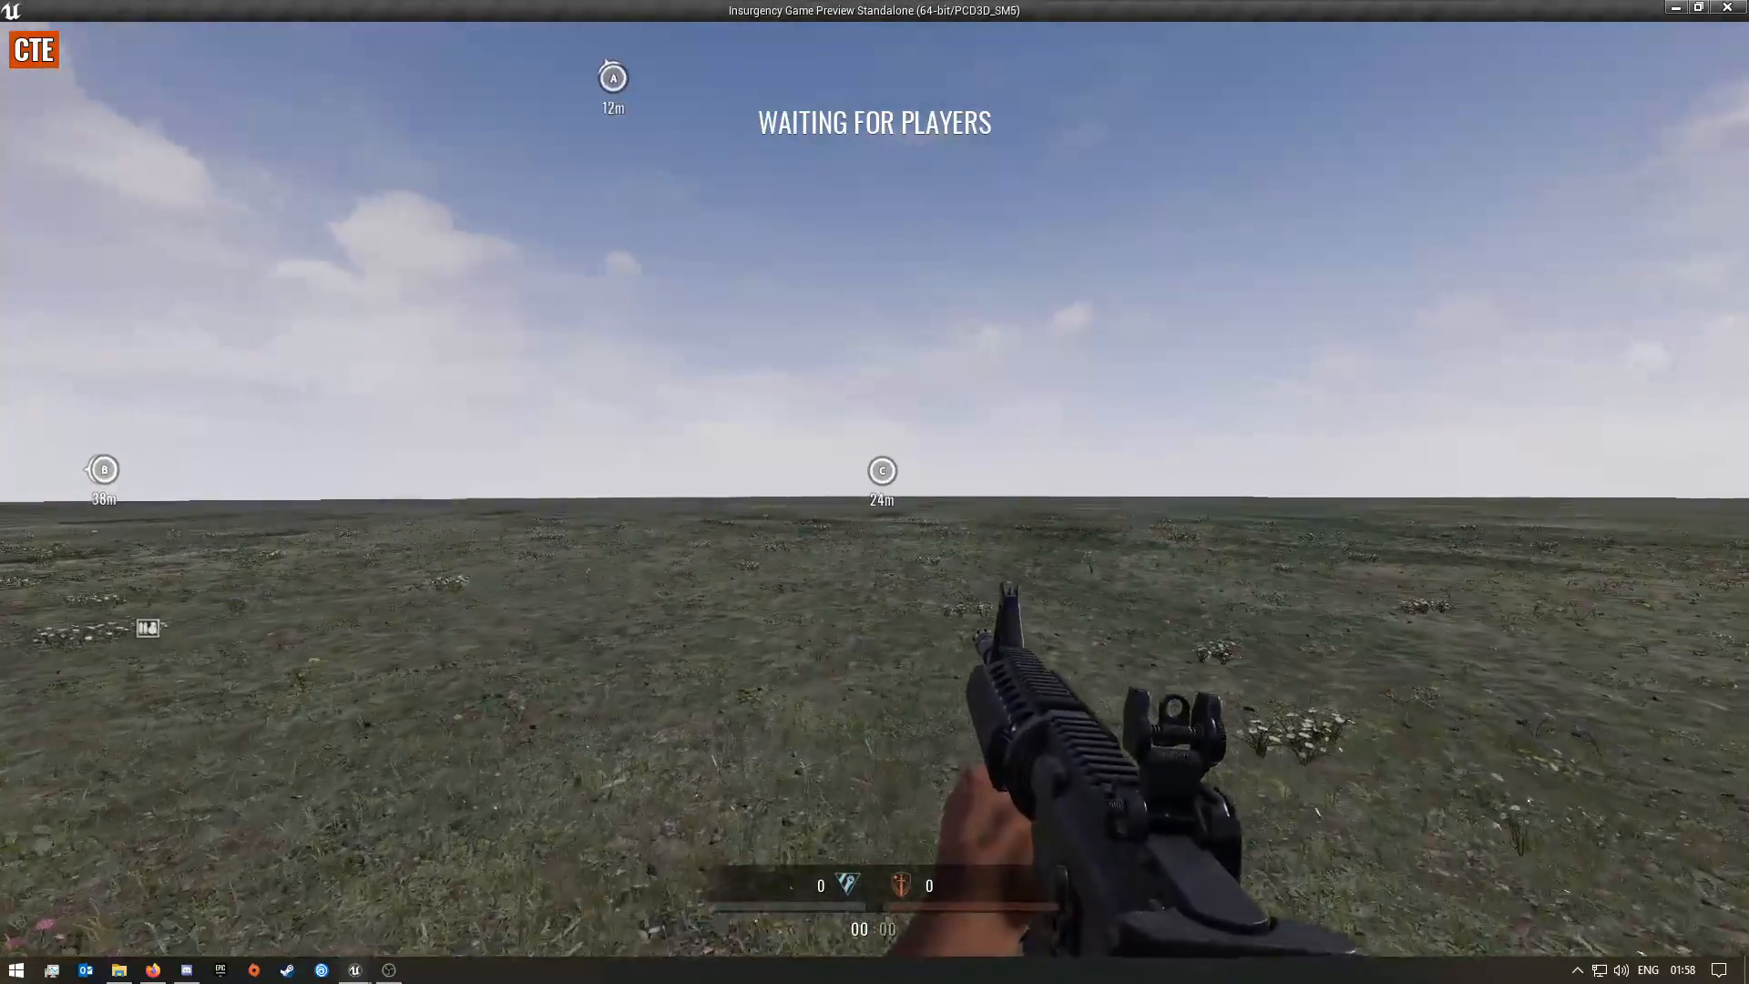
{"action": "key", "text": "w"}
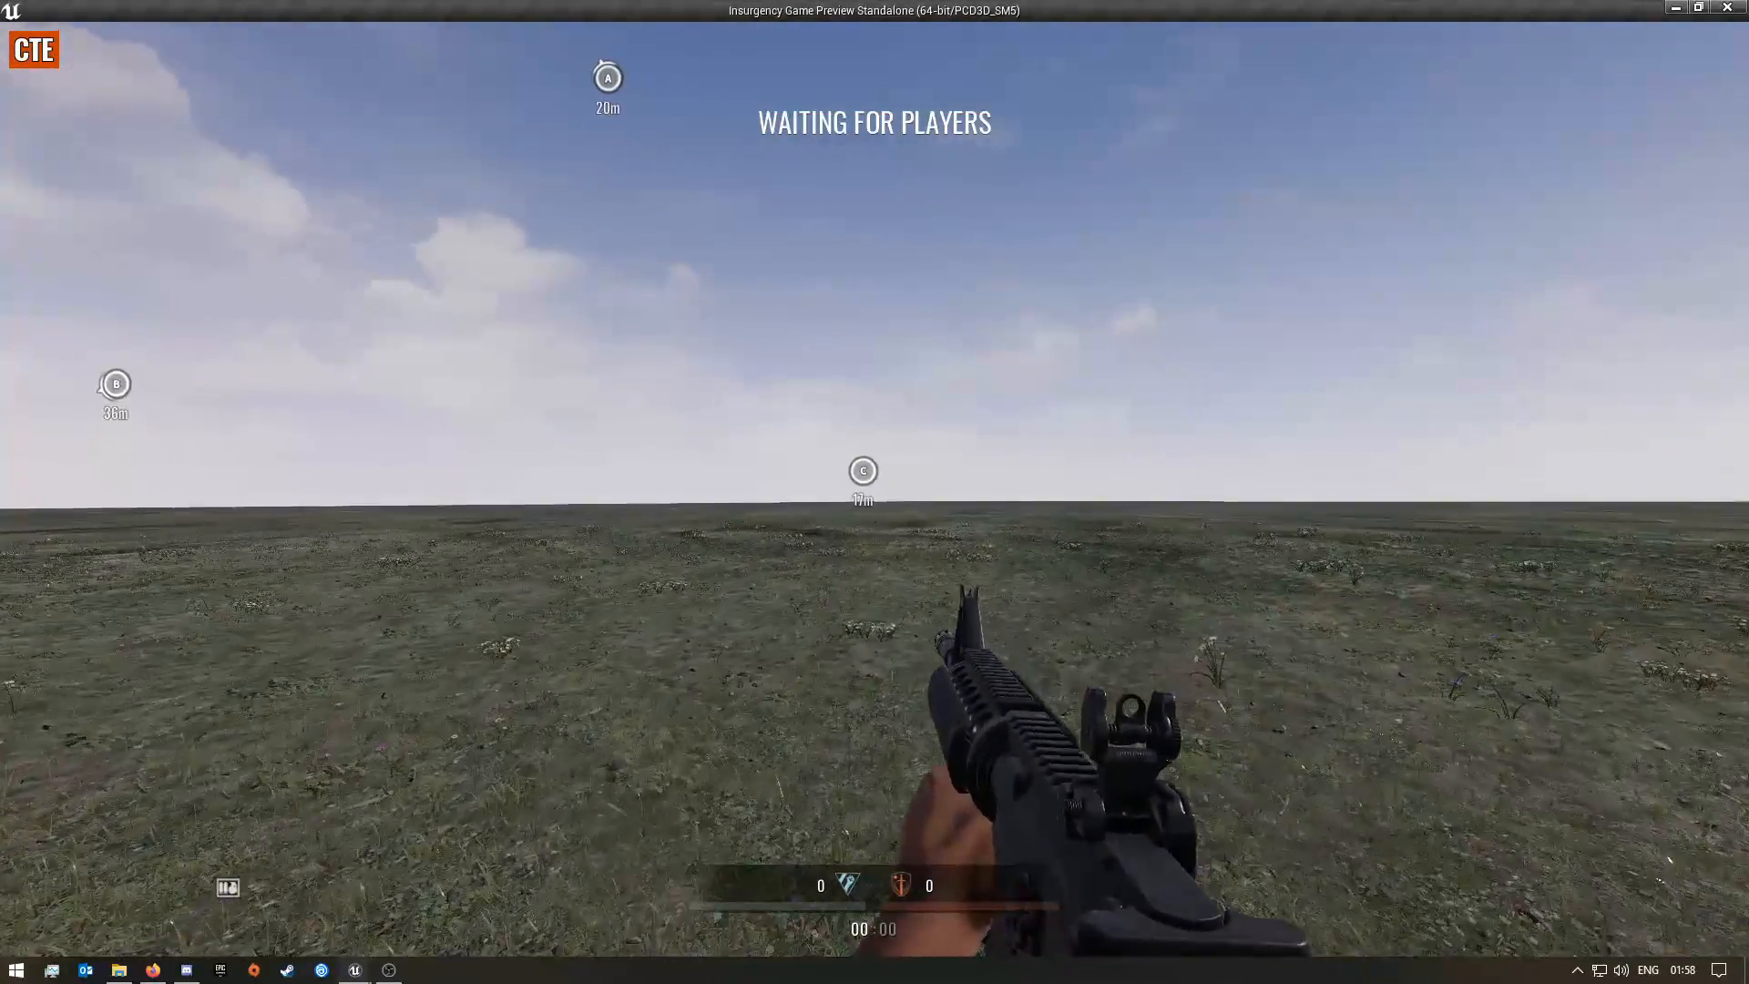
{"action": "key", "text": "w"}
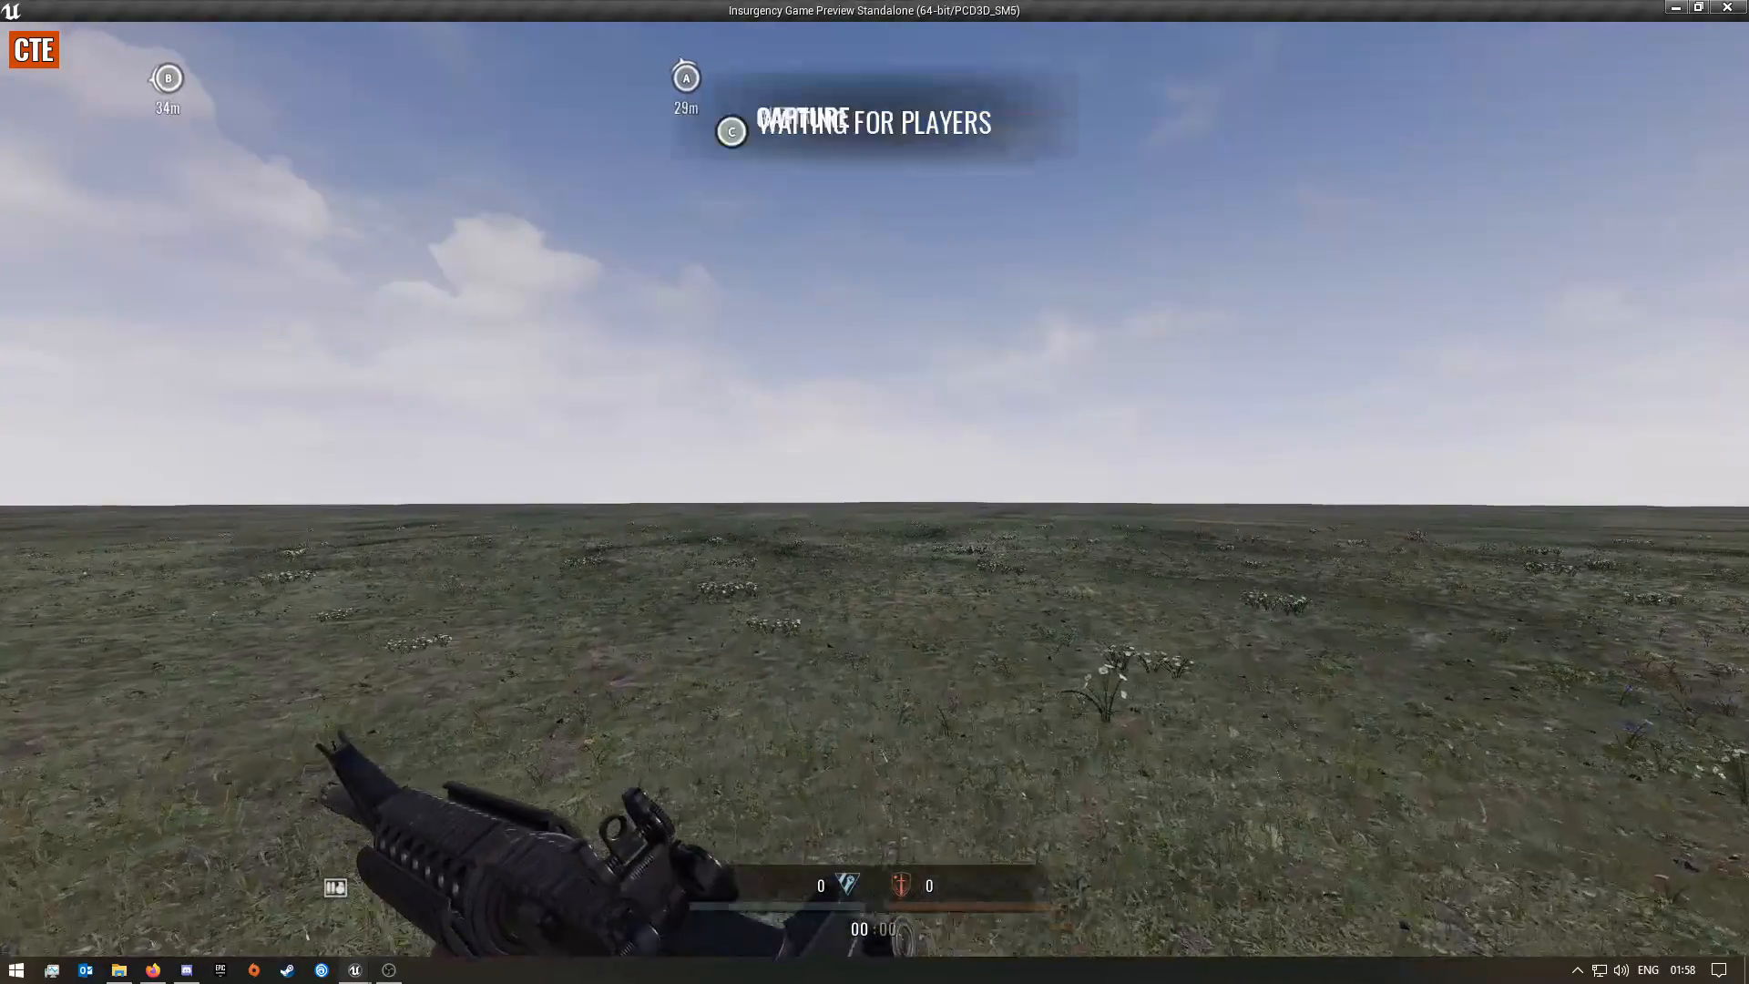
{"action": "key", "text": "w"}
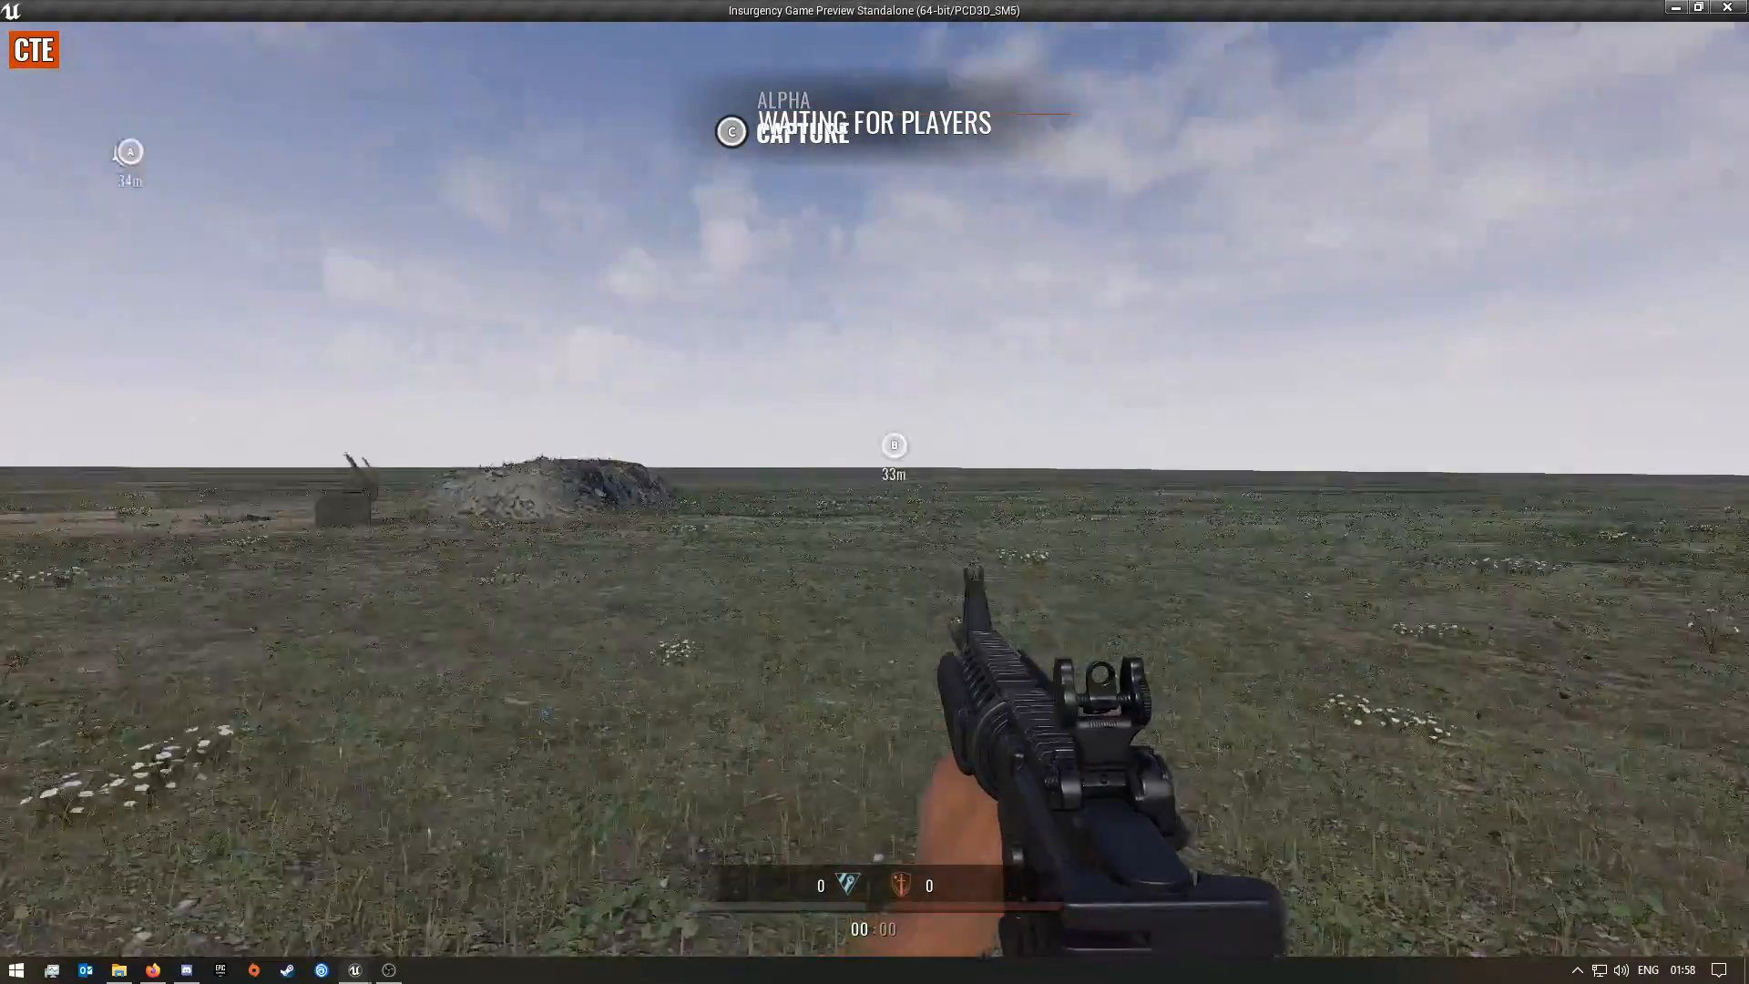
{"action": "key", "text": "w"}
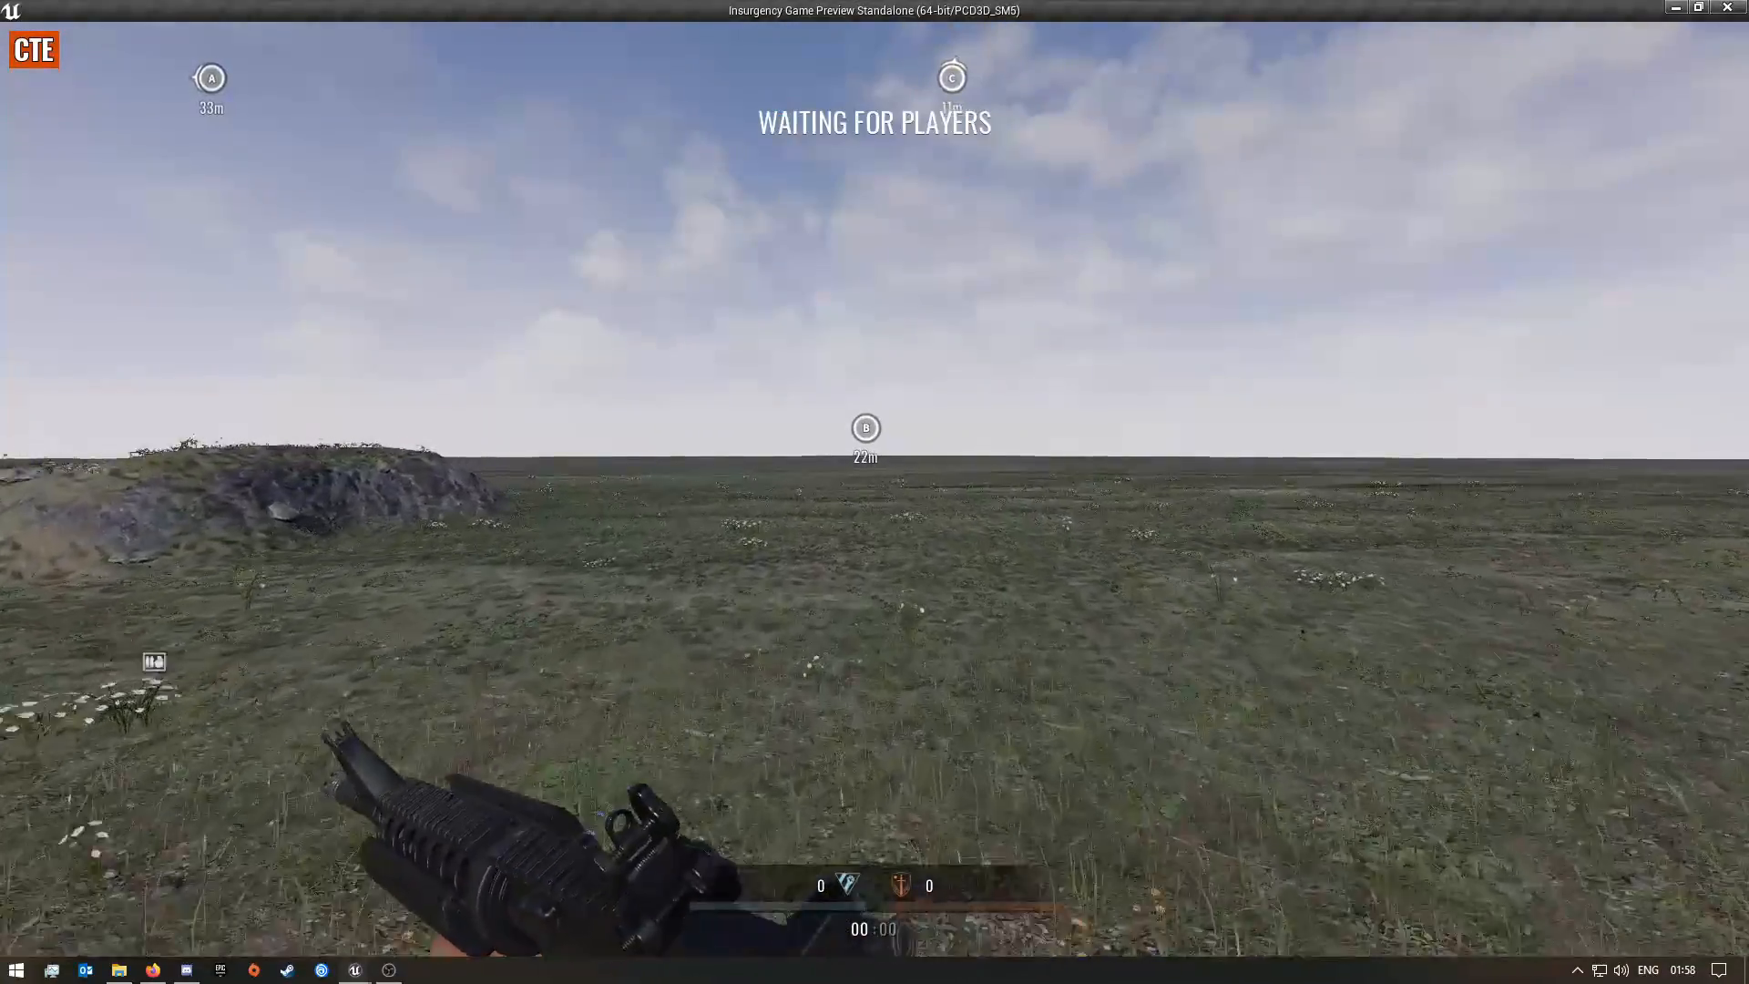
{"action": "key", "text": "w"}
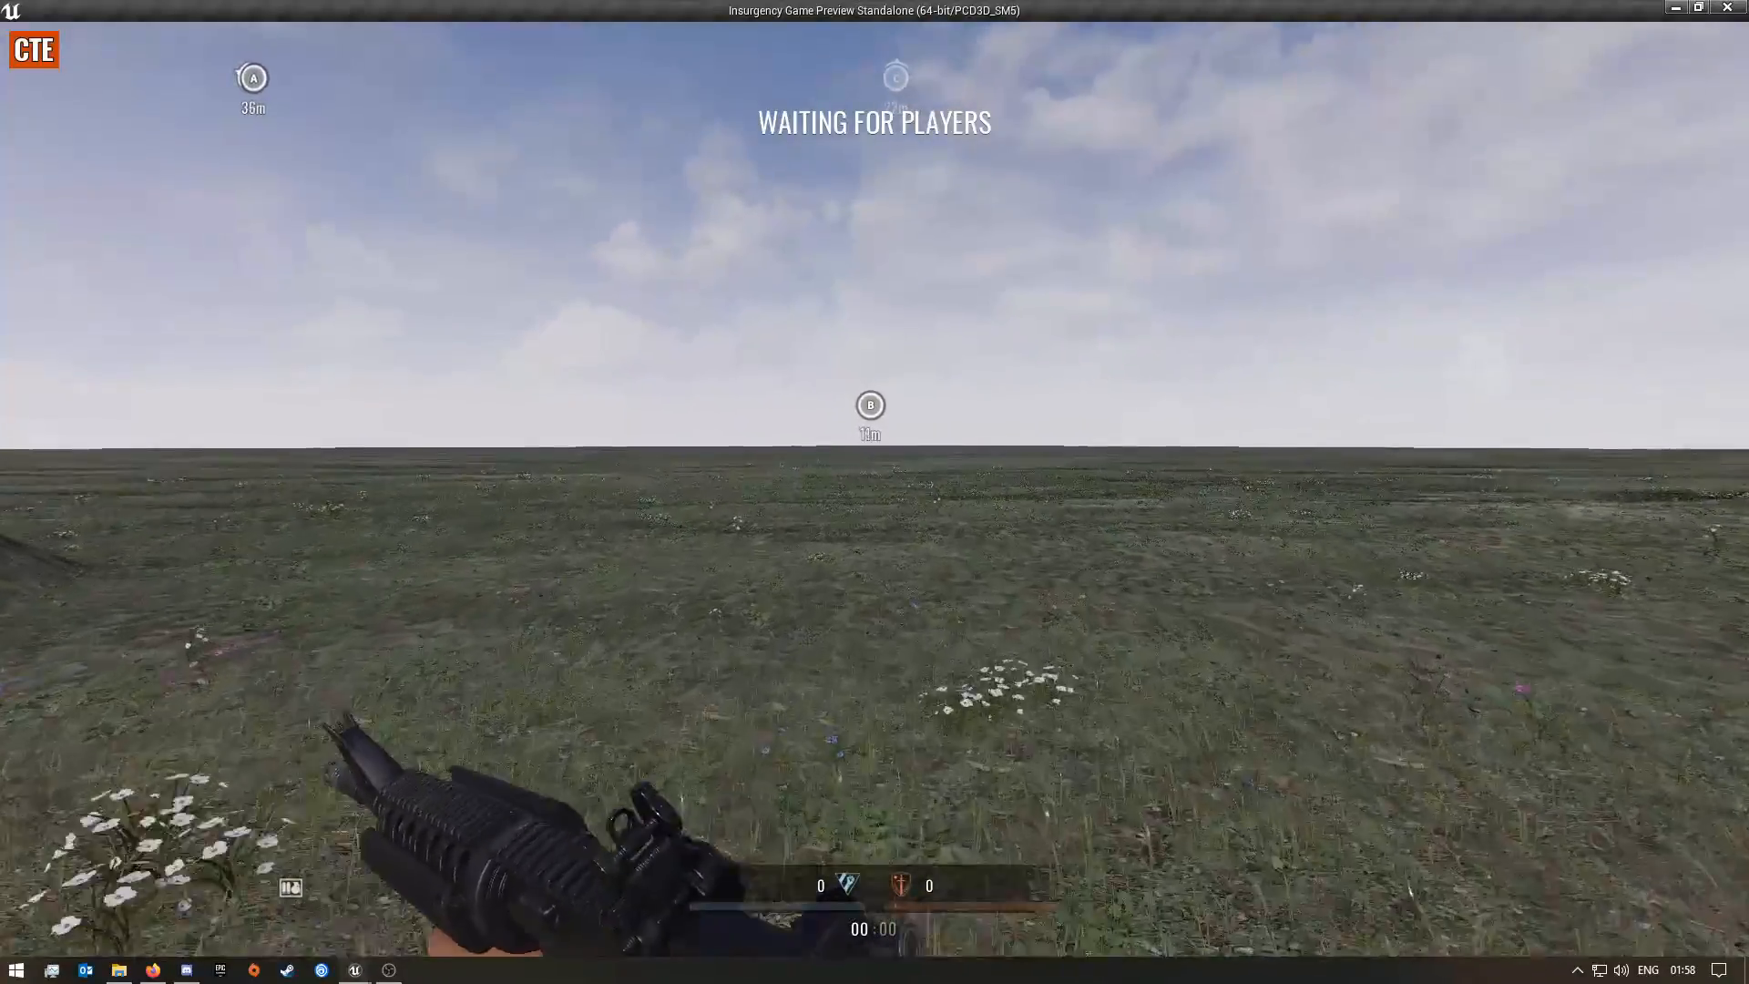
{"action": "key", "text": "w"}
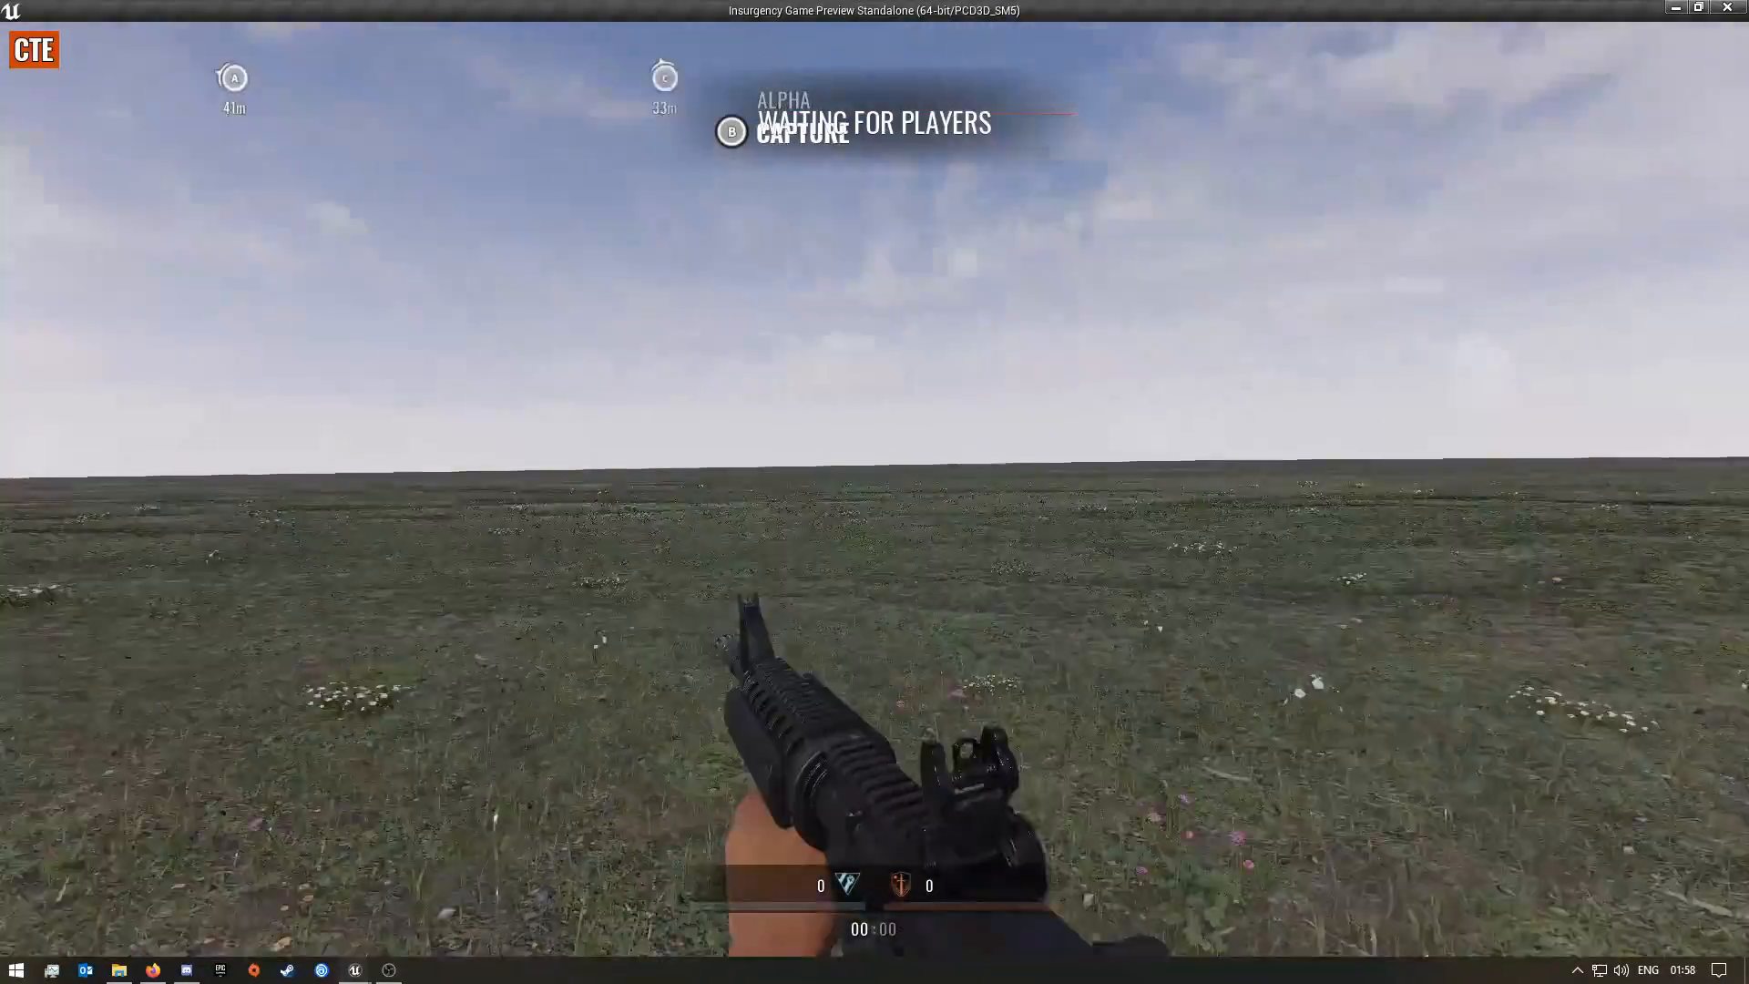
{"action": "key", "text": "w"}
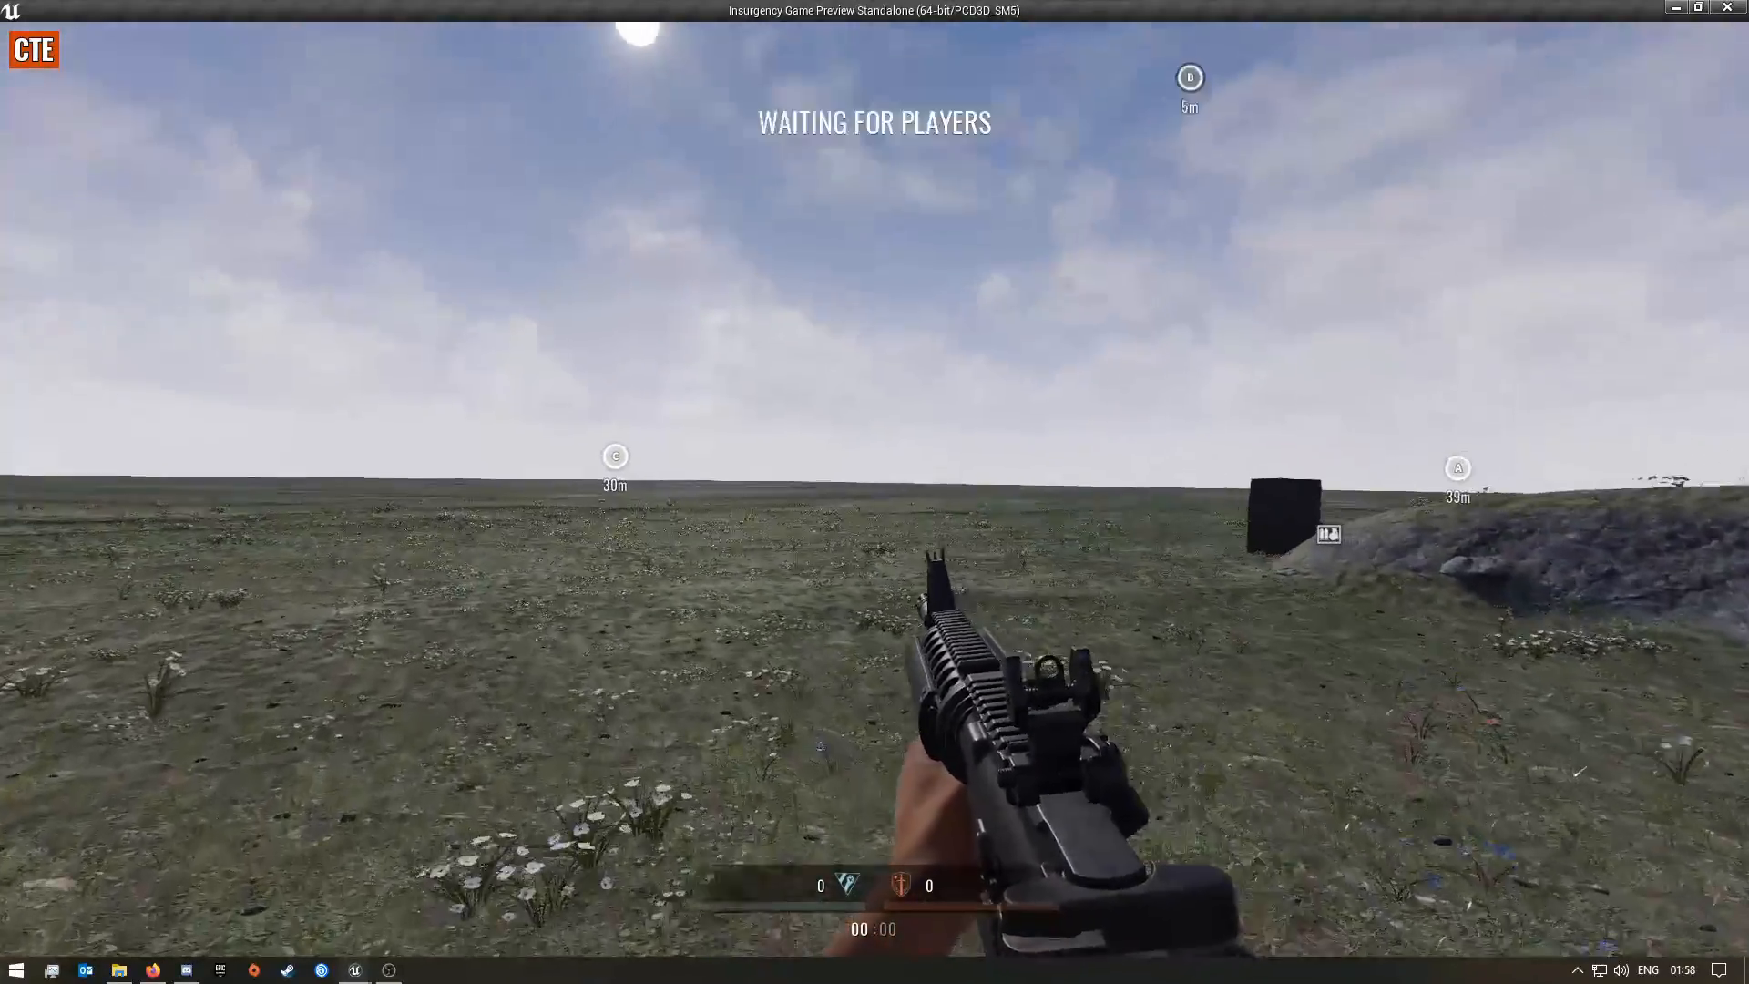
{"action": "key", "text": "w"}
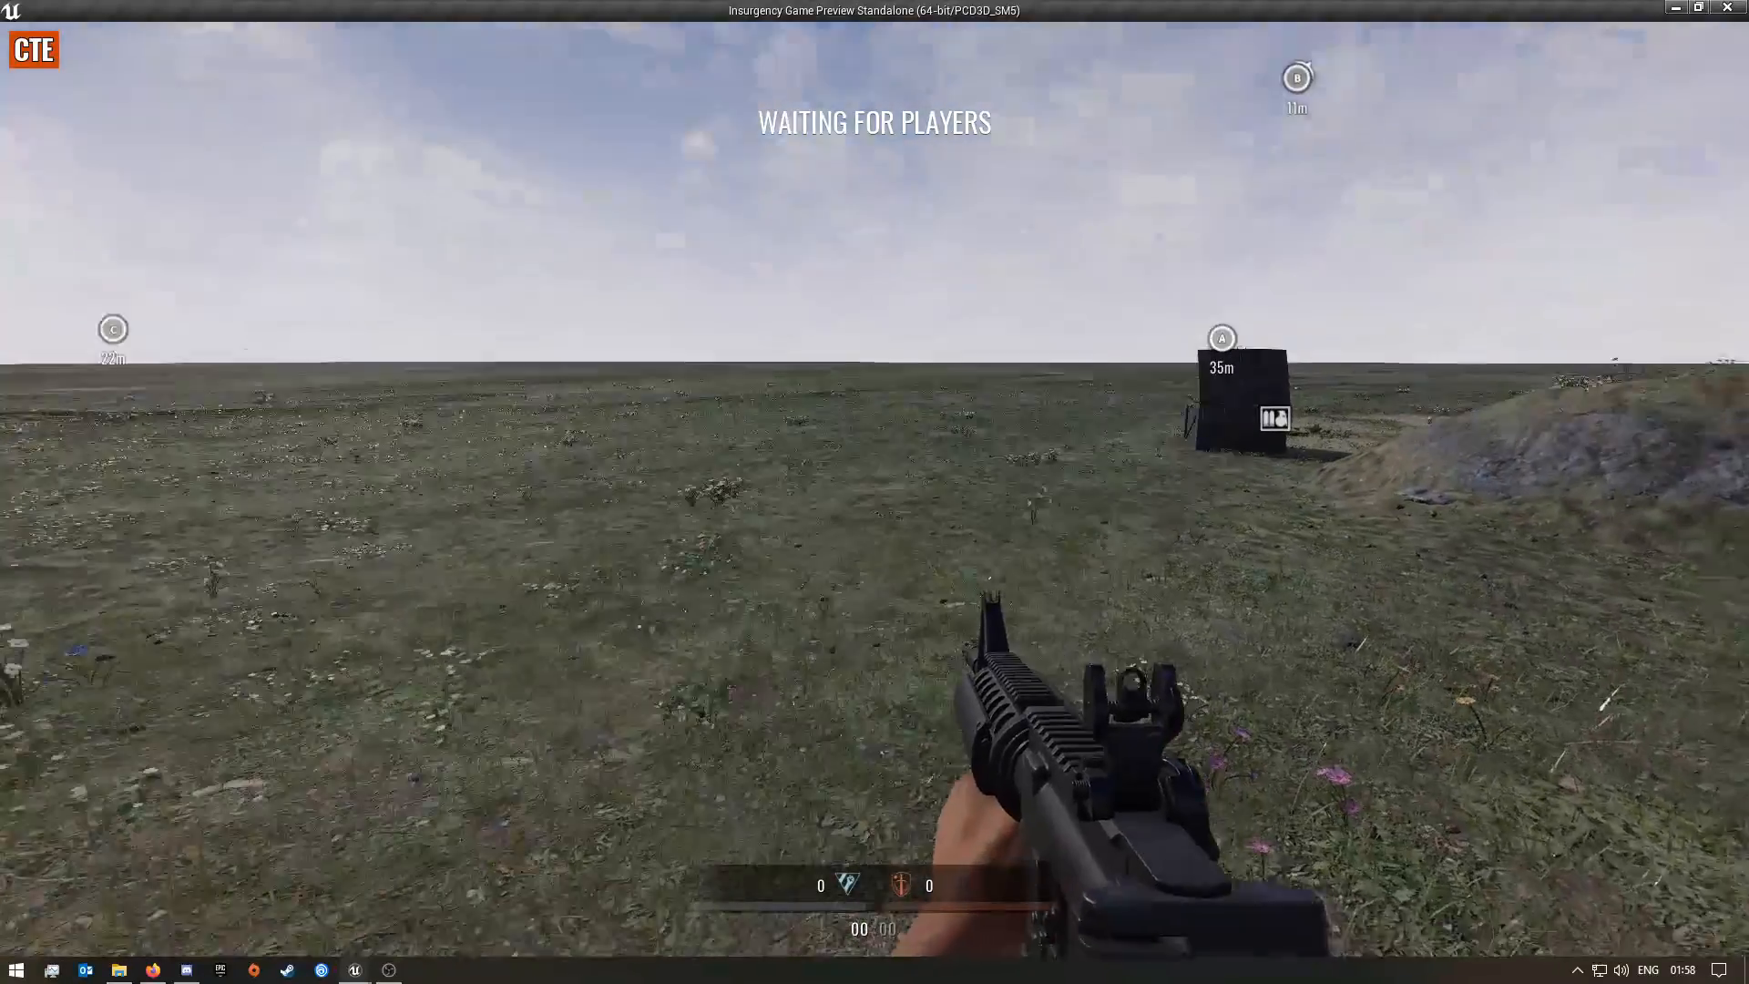
Close the game preview and the message log
{"action": "key", "text": "super"}
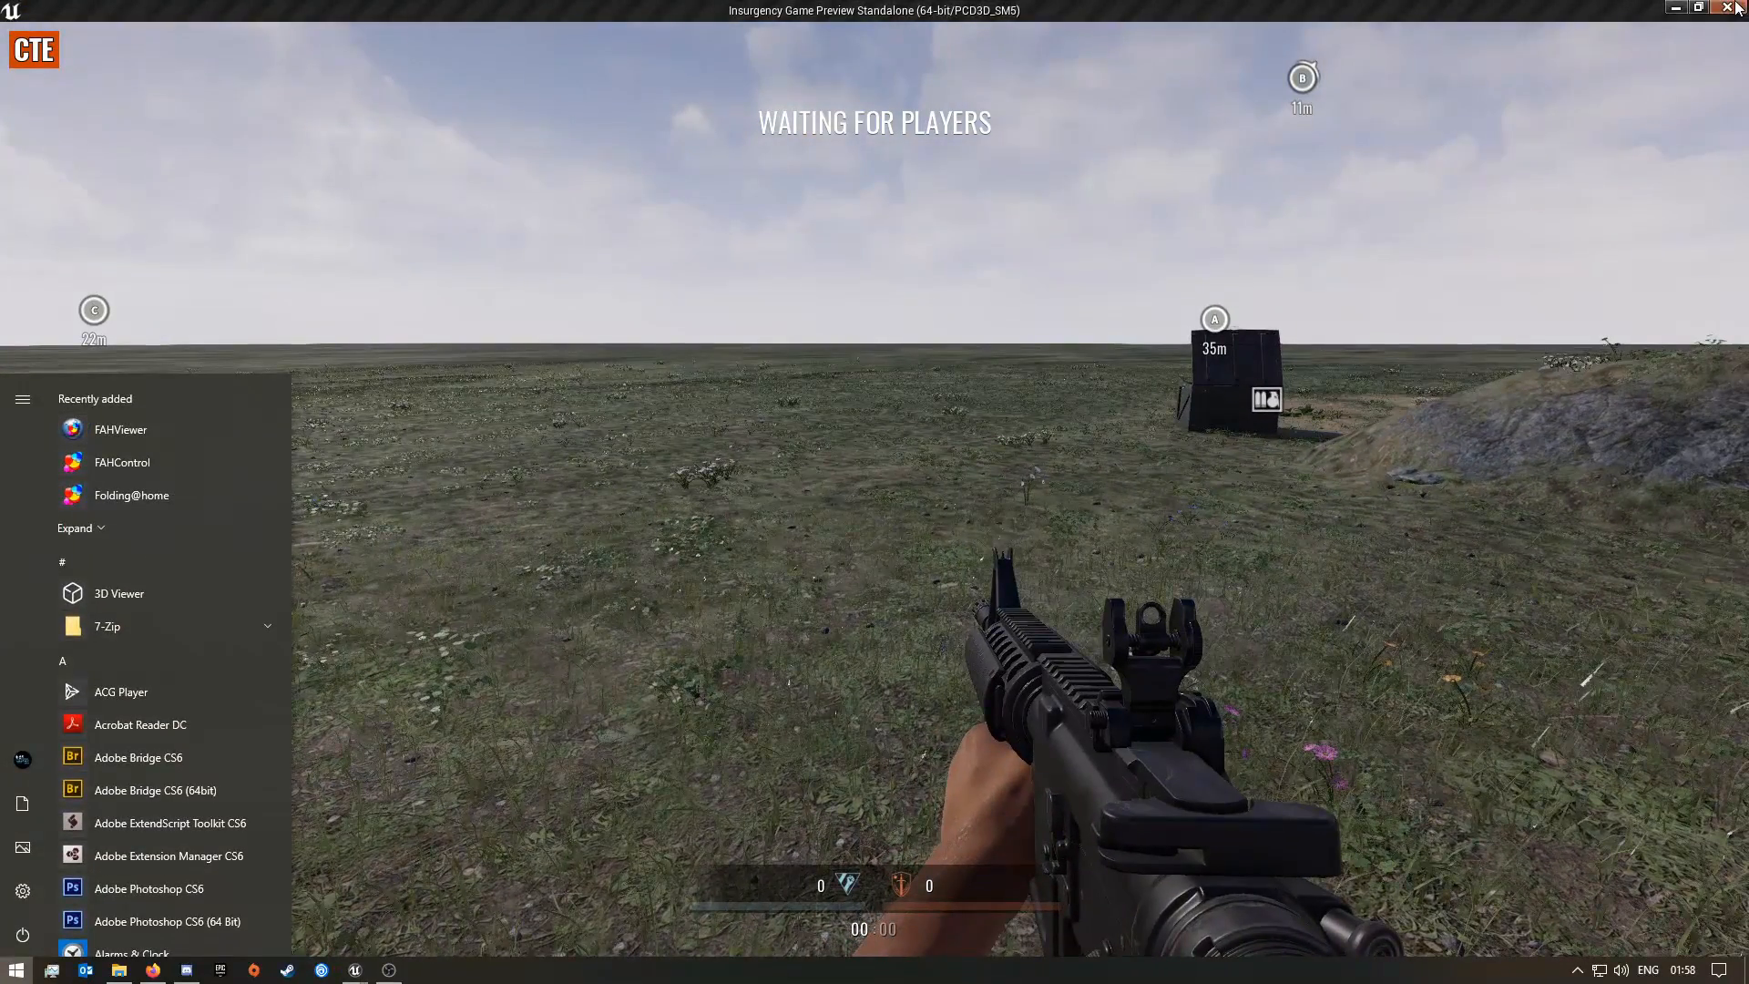
{"action": "left_click", "coordinate": [1729, 9]}
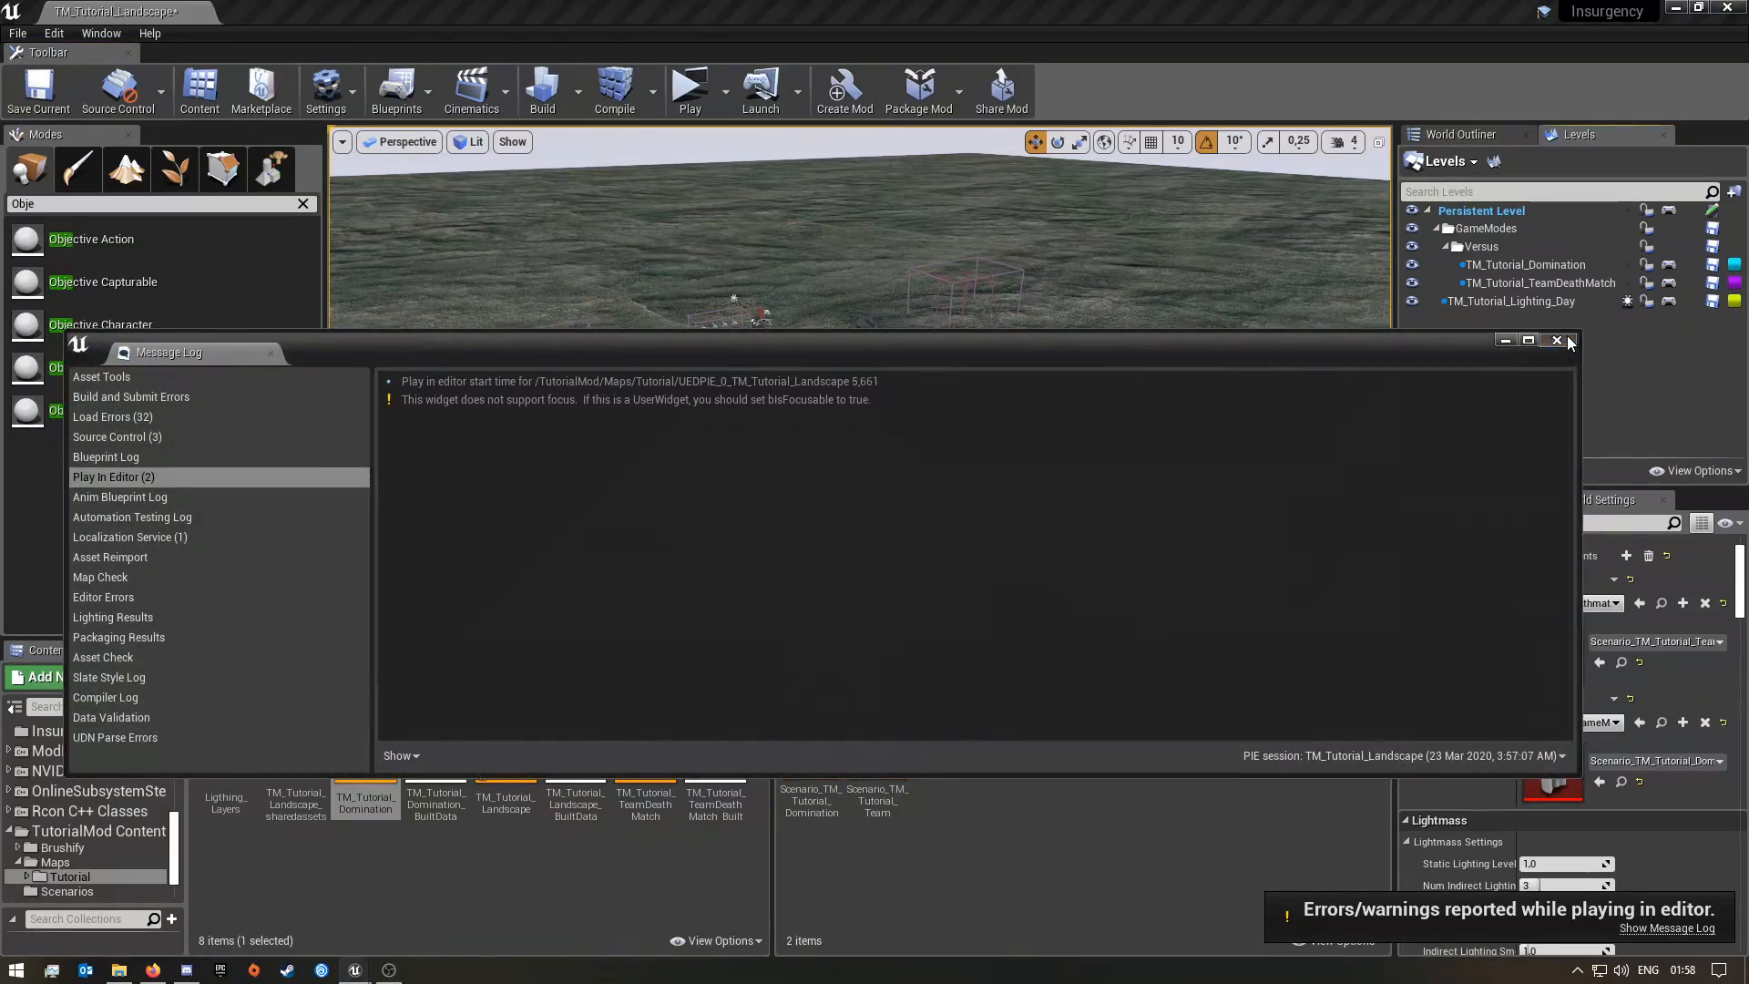
{"action": "left_click", "coordinate": [1567, 340]}
Make the TM_Tutorial_Domination sublevel current and show the details of its ObjectiveCapturable_Alpha actor
{"action": "right_click_drag", "start_coordinate": [1013, 505], "coordinate": [1007, 505]}
{"action": "left_click", "coordinate": [1469, 133]}
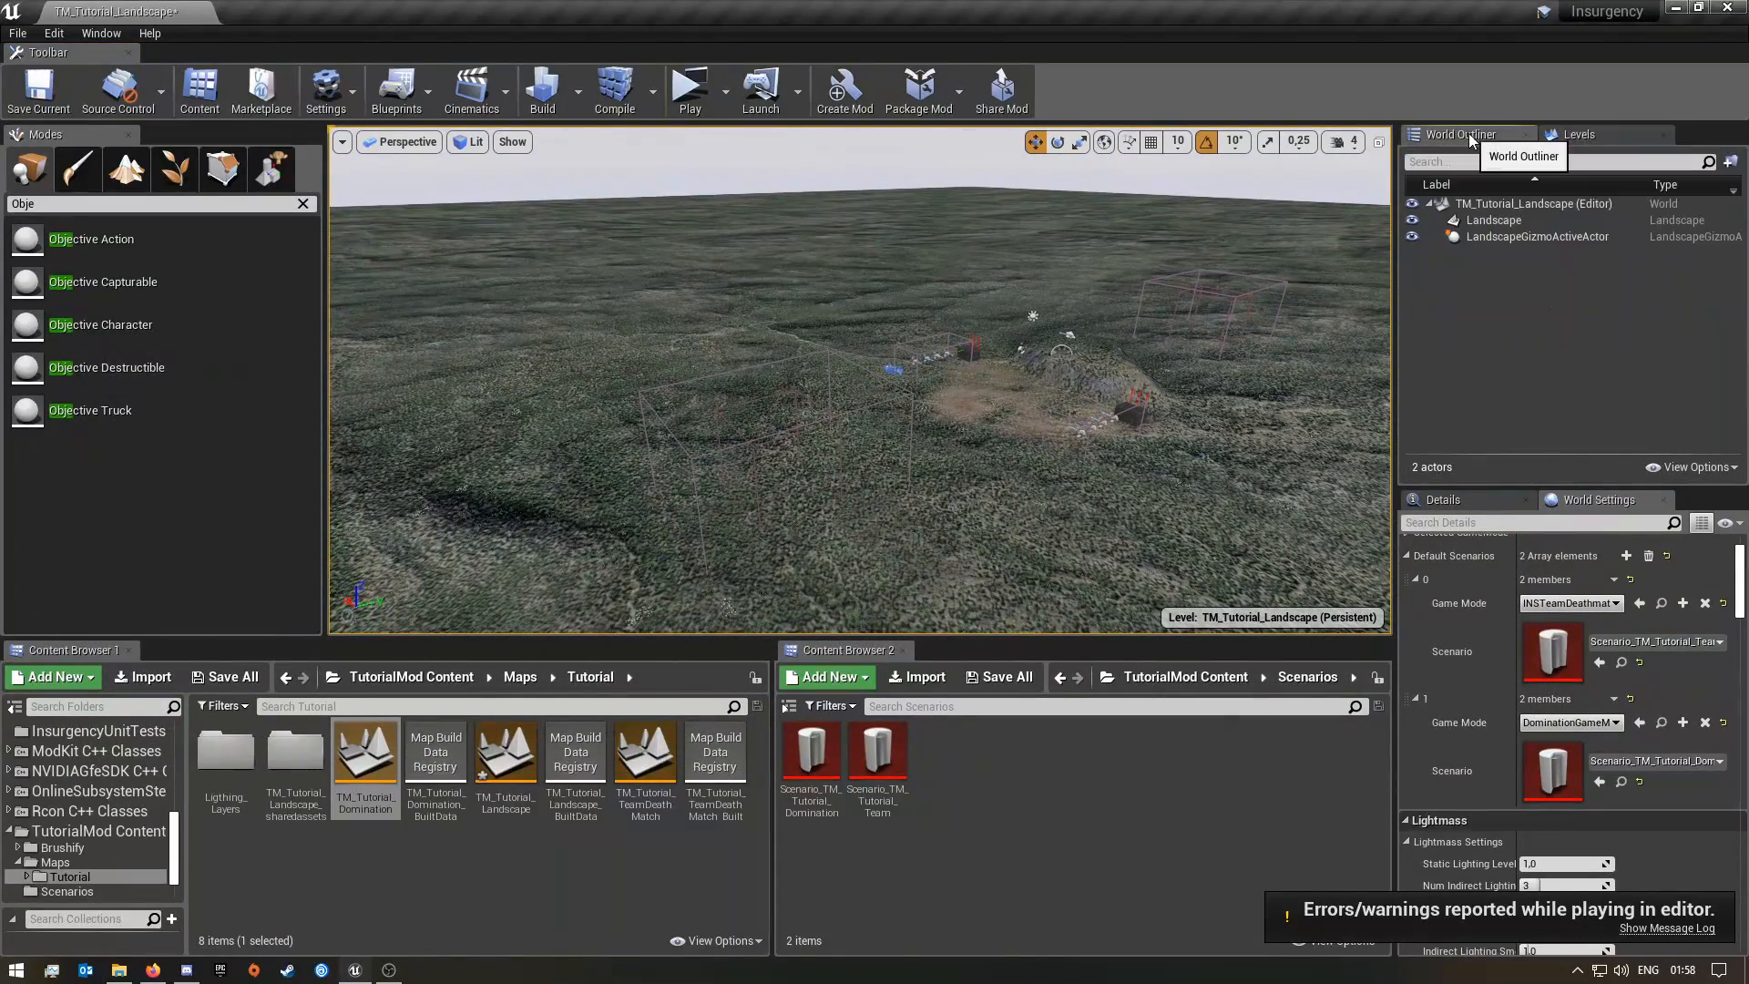
{"action": "left_click", "coordinate": [1583, 133]}
{"action": "double_click", "coordinate": [1508, 266]}
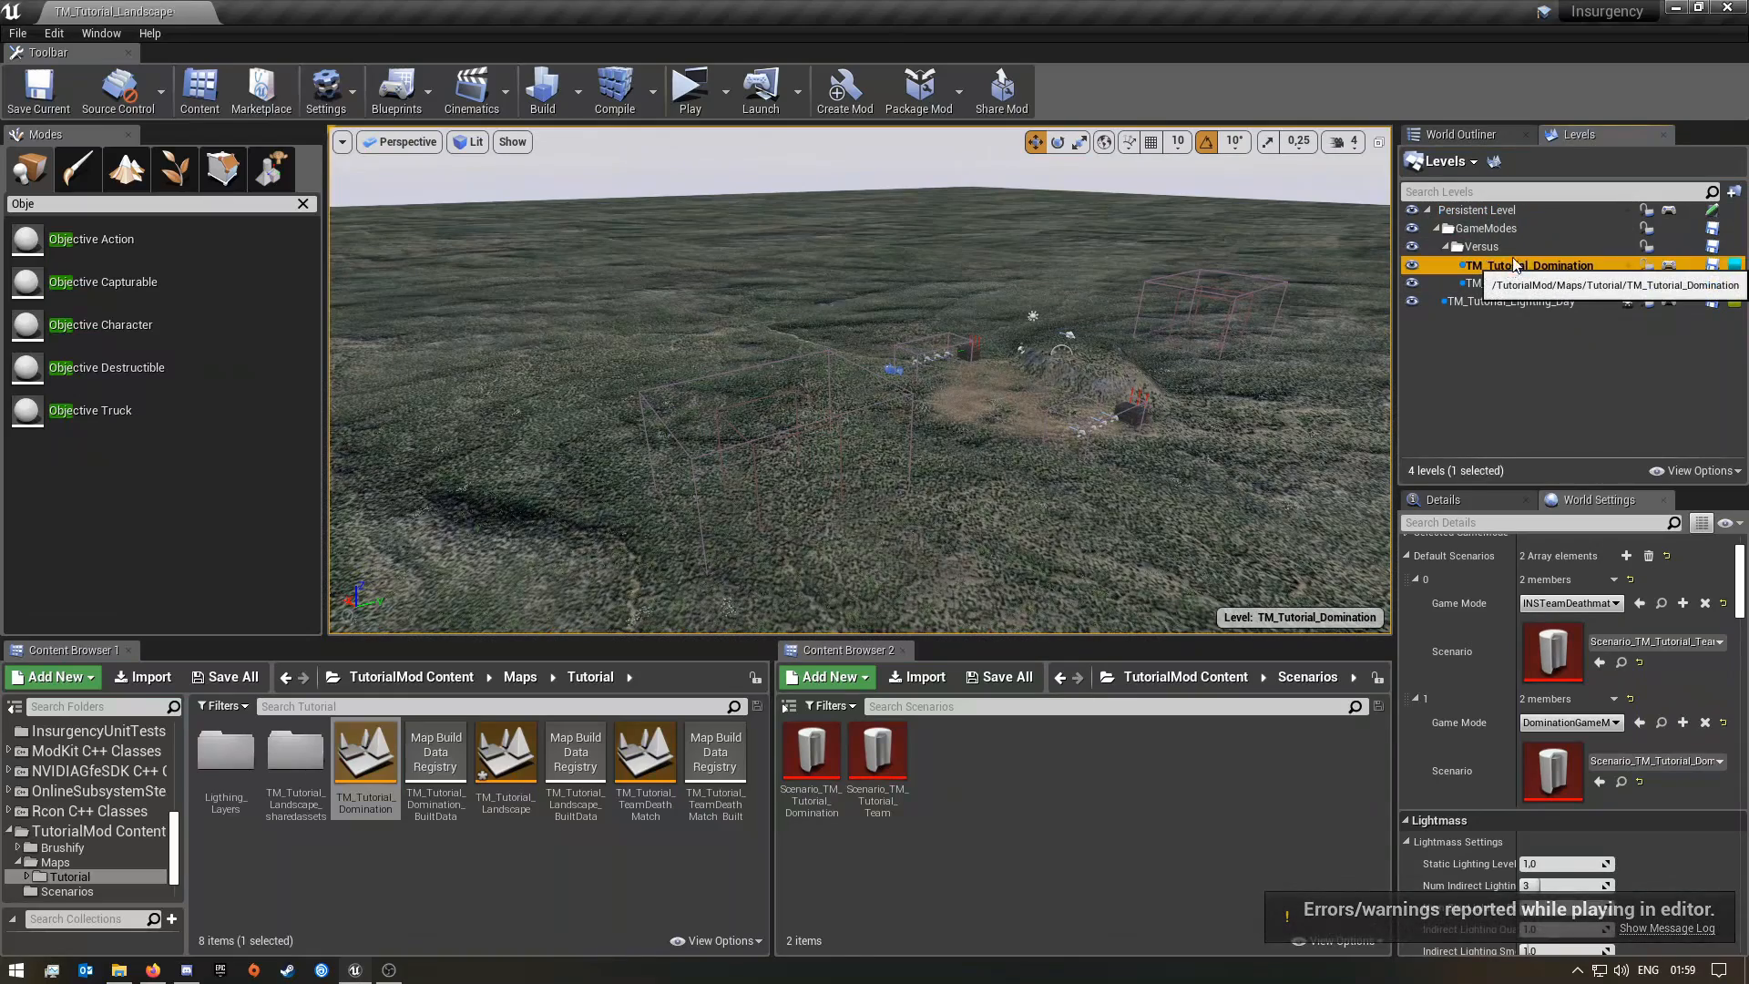
{"action": "left_click", "coordinate": [1461, 134]}
{"action": "scroll", "coordinate": [1536, 441], "scroll_direction": "down", "scroll_amount": 3}
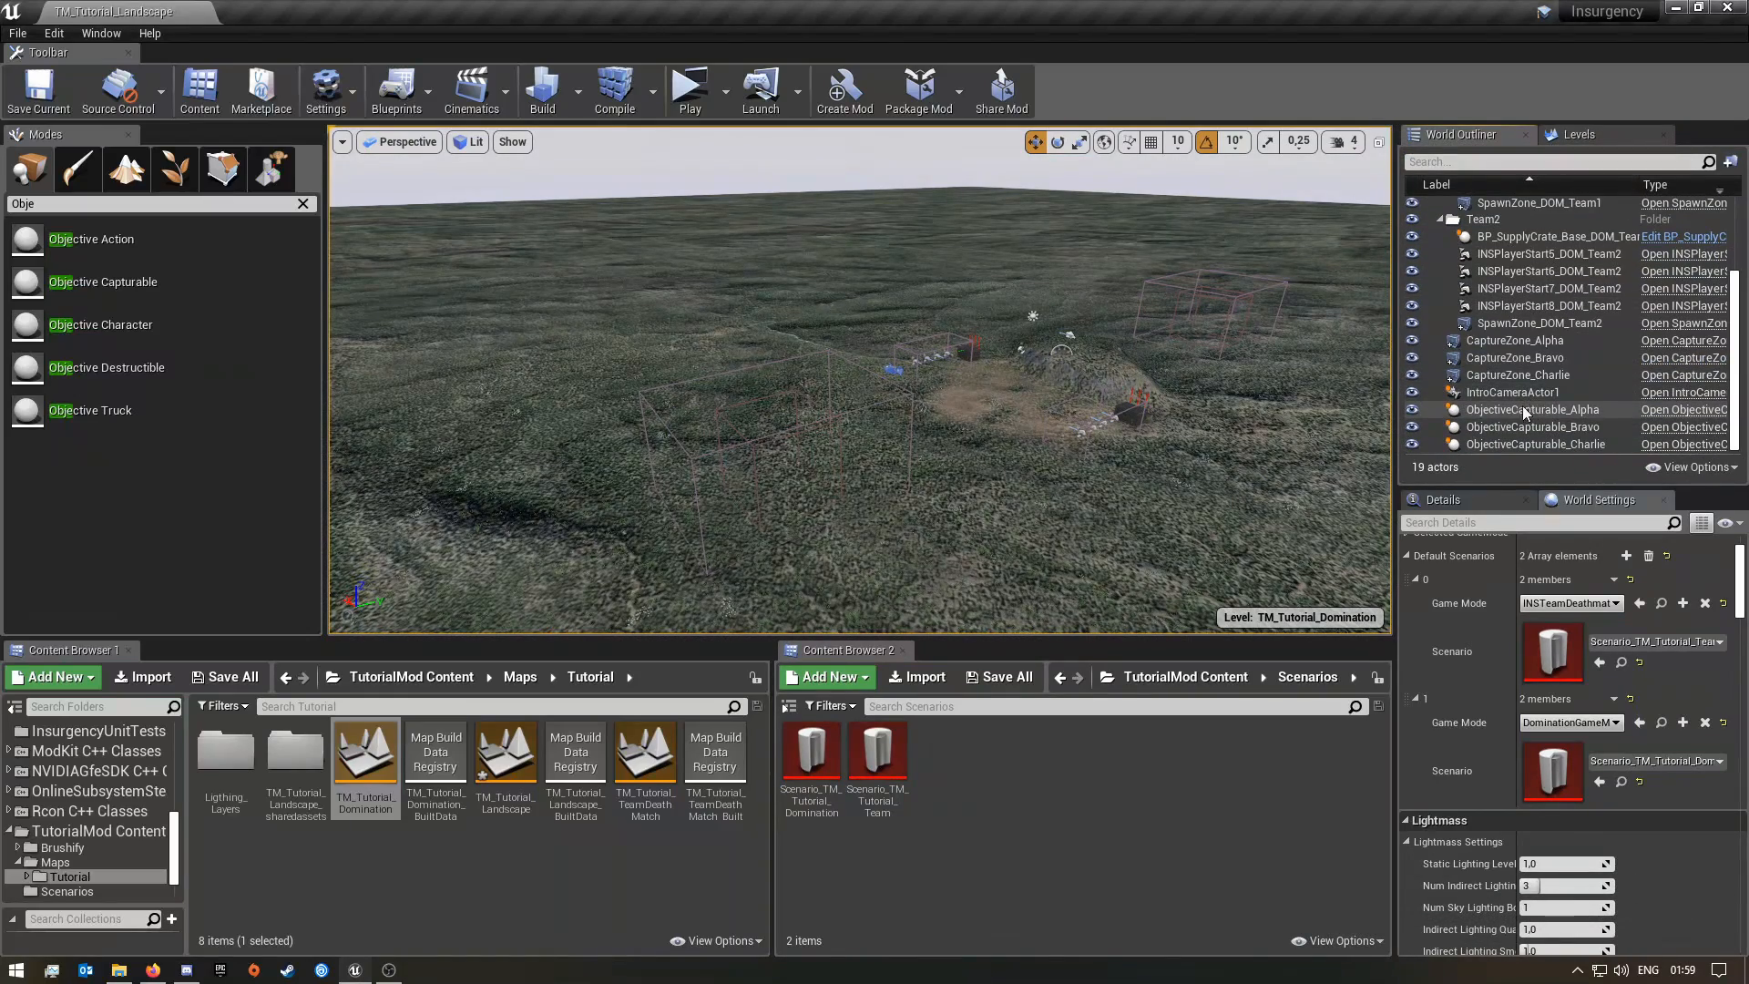
{"action": "left_click", "coordinate": [1528, 342]}
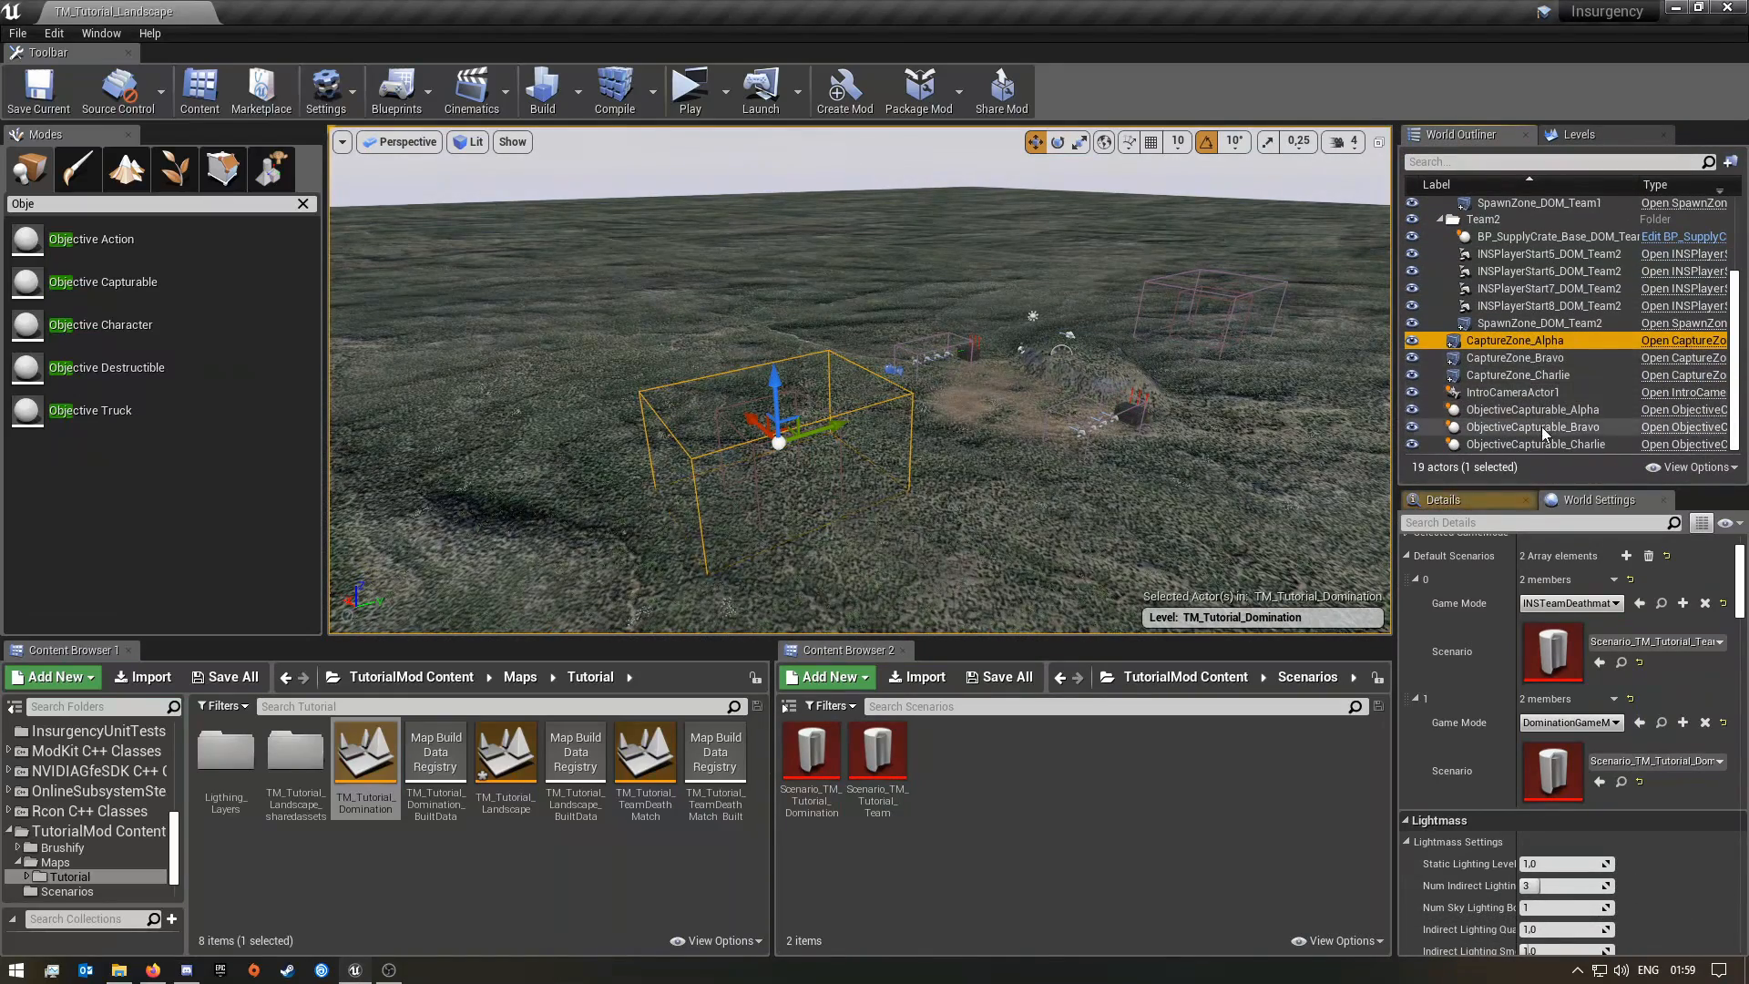
{"action": "left_click", "coordinate": [1435, 410]}
{"action": "left_click", "coordinate": [1448, 503]}
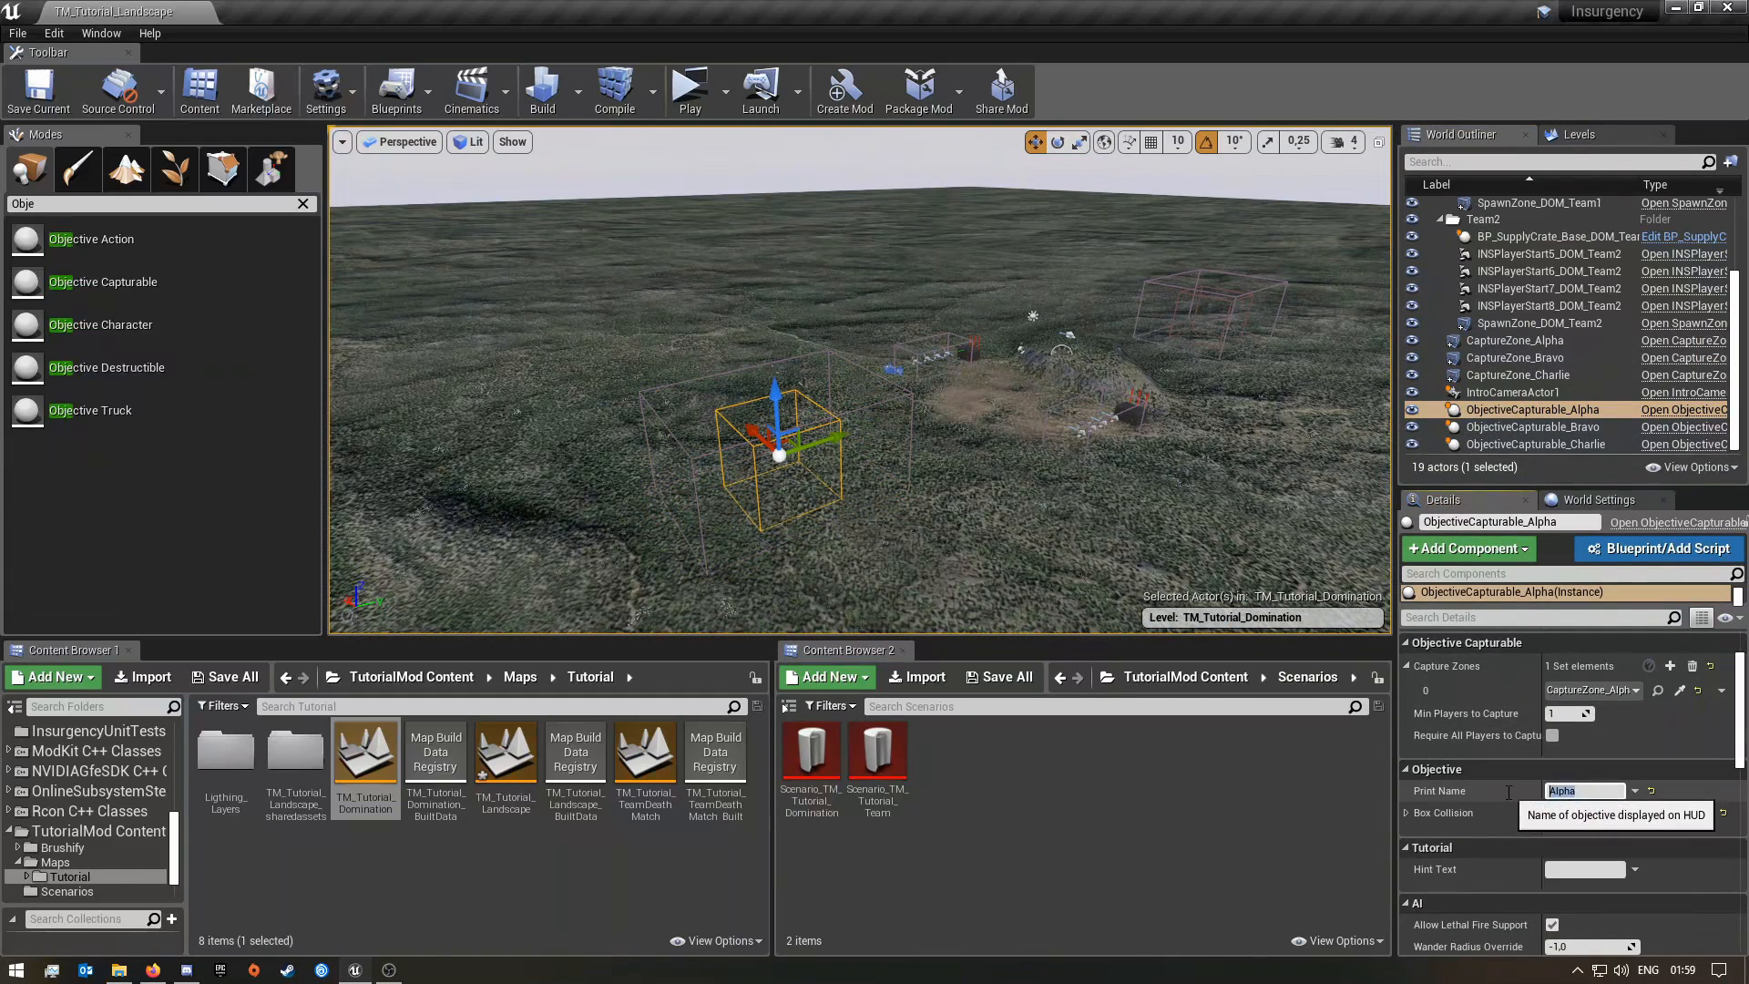
Set the Print Name of ObjectiveCapturable_Bravo to Bravo and that of ObjectiveCapturable_Charlie to Charlie
{"action": "left_click", "coordinate": [1530, 426]}
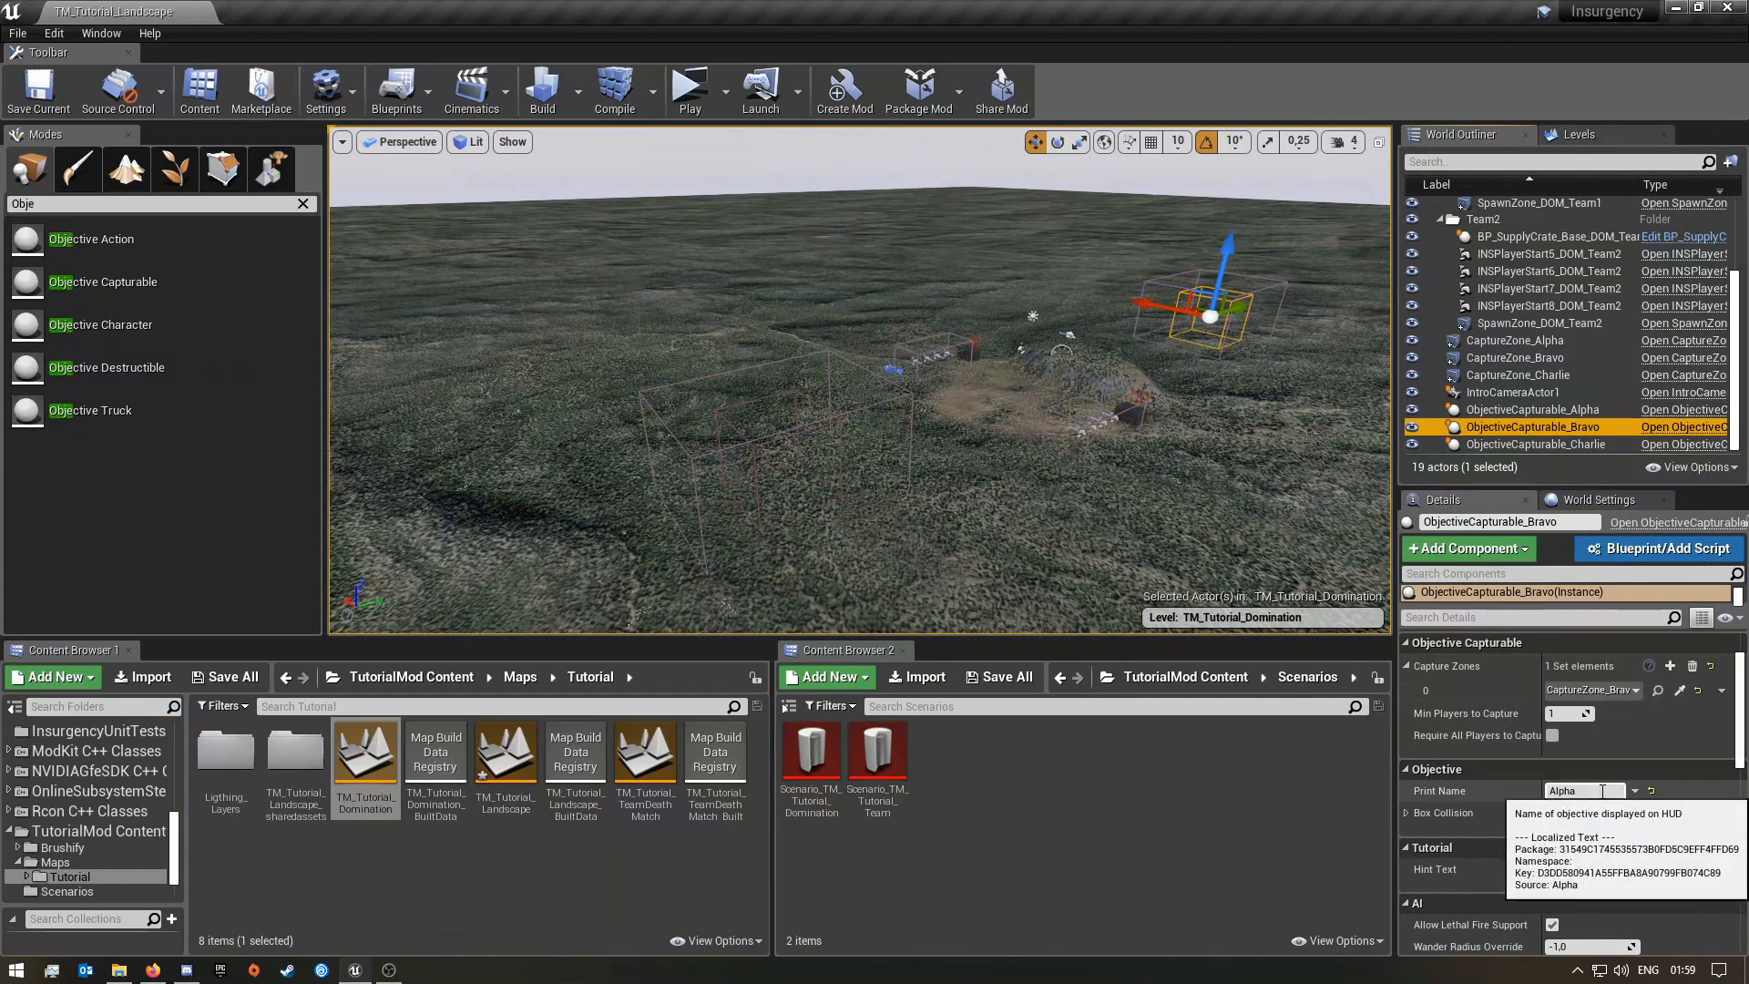
{"action": "left_click", "coordinate": [1415, 793]}
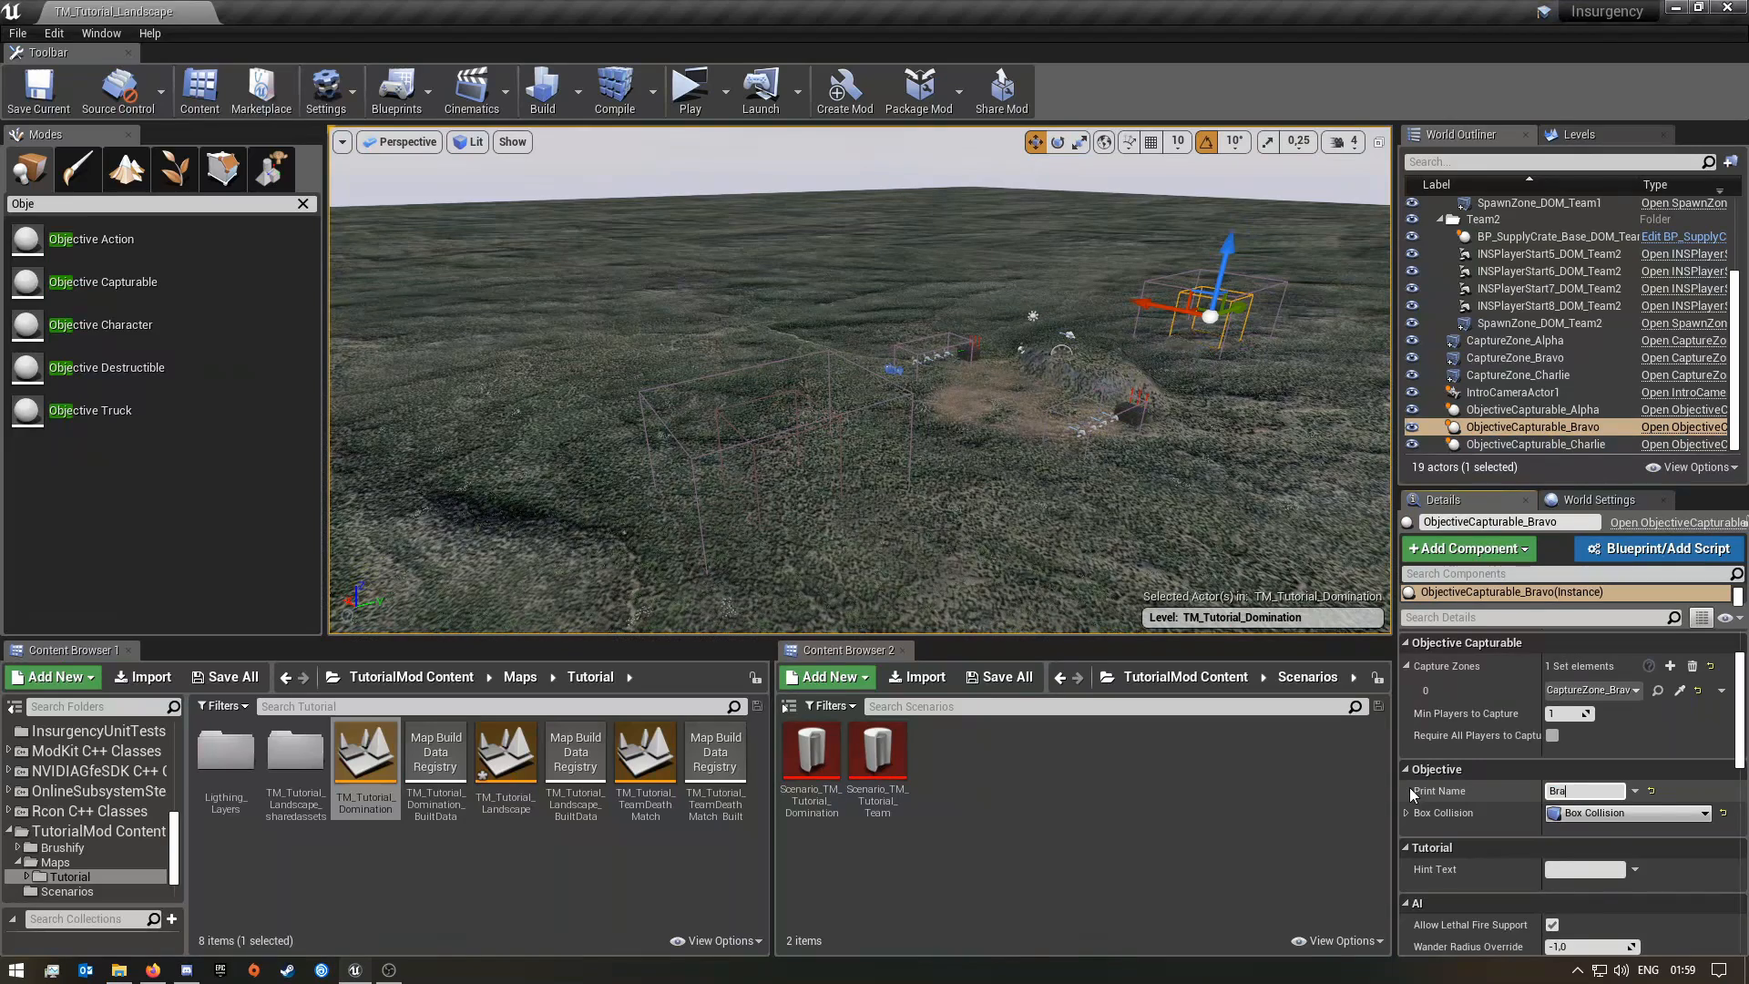
{"action": "left_click", "coordinate": [1572, 445]}
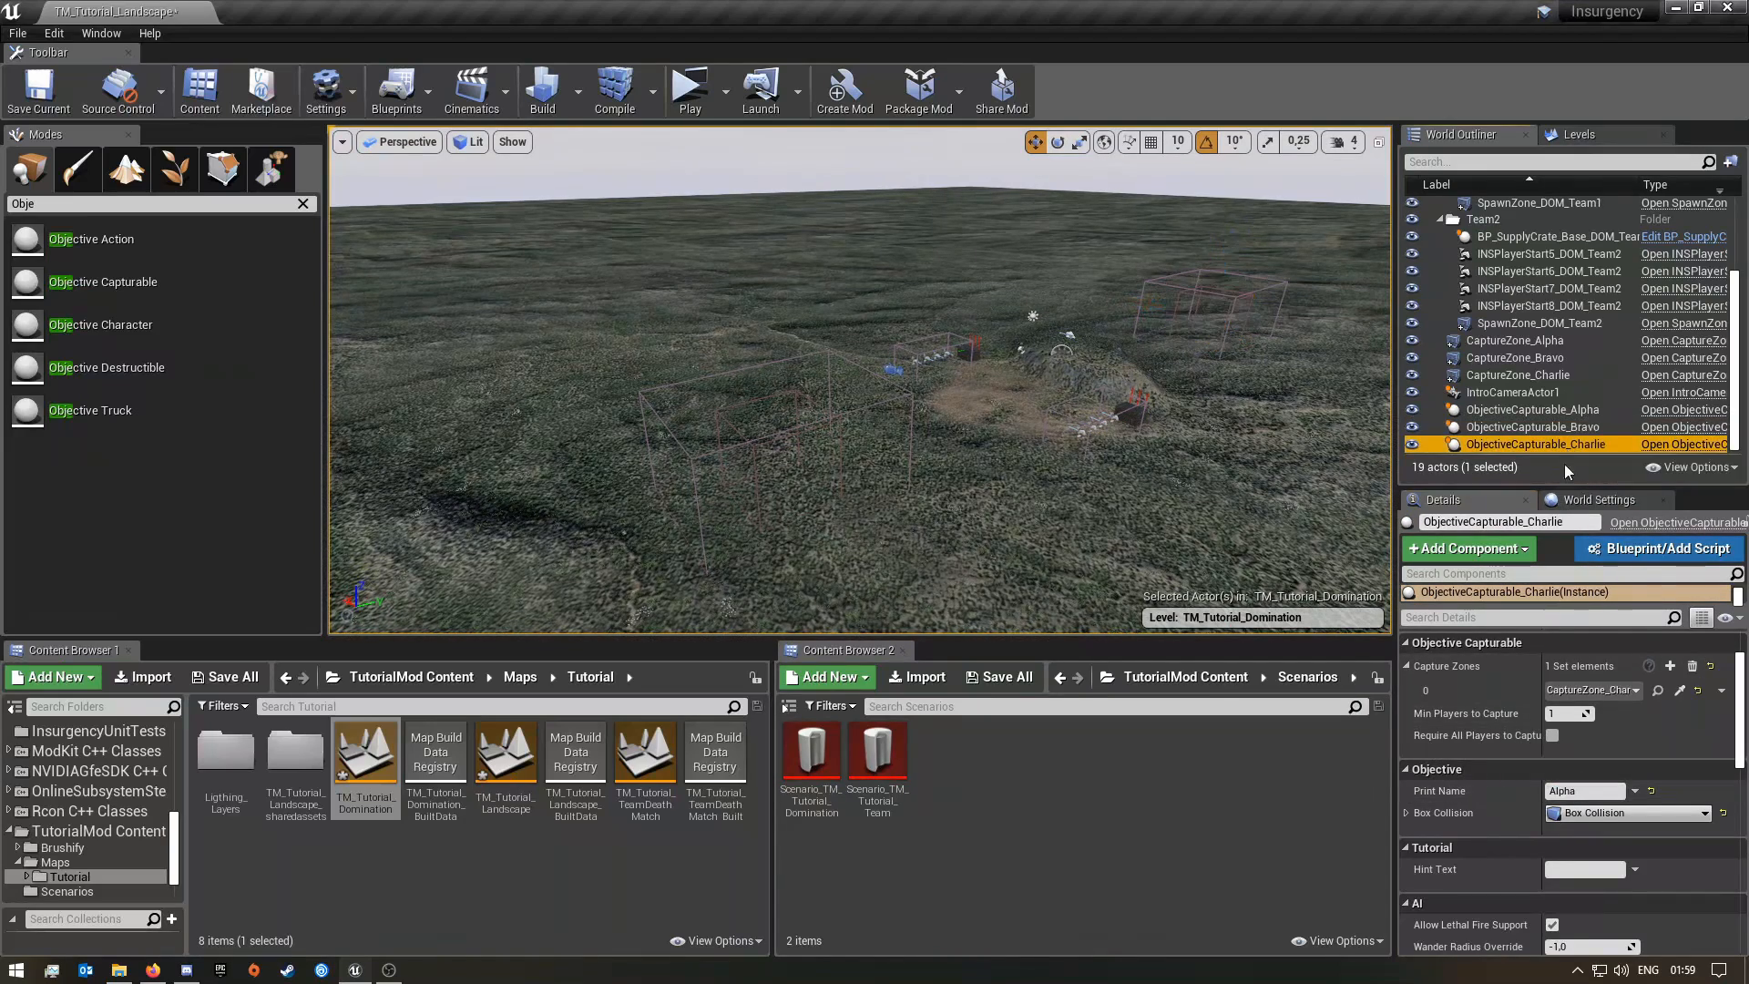
{"action": "left_click", "coordinate": [1412, 790]}
{"action": "type", "text": "Charlie"}
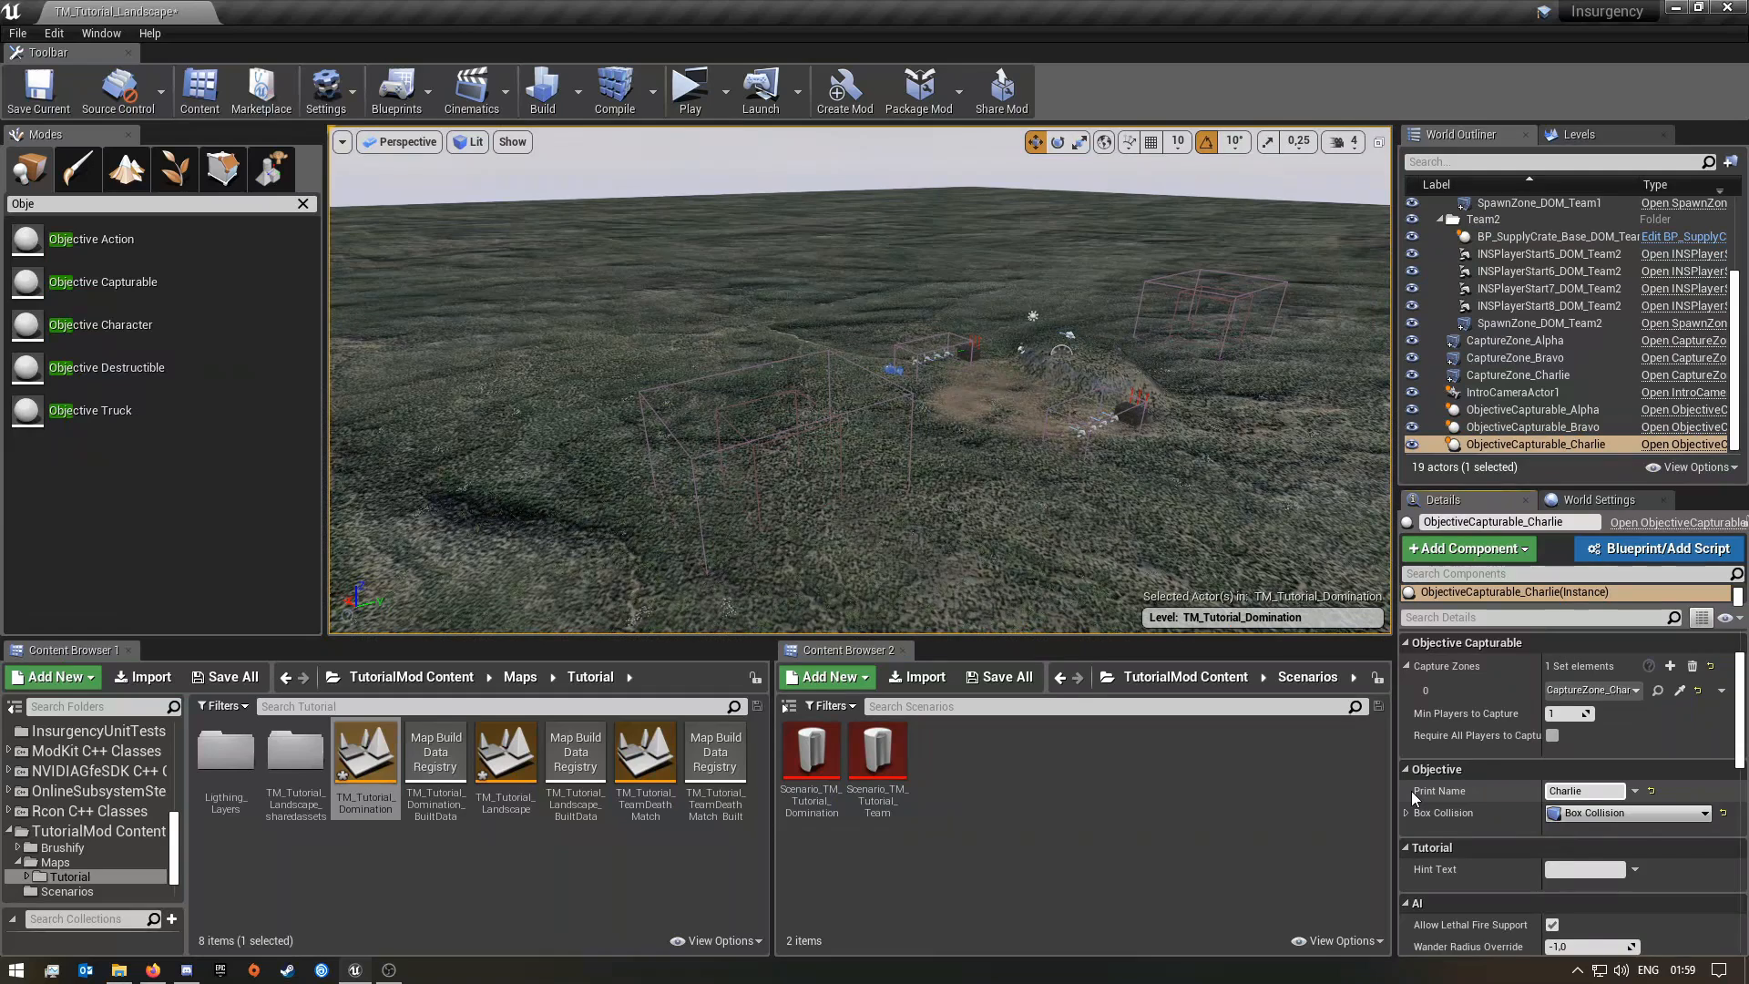
{"action": "left_click", "coordinate": [1310, 818]}
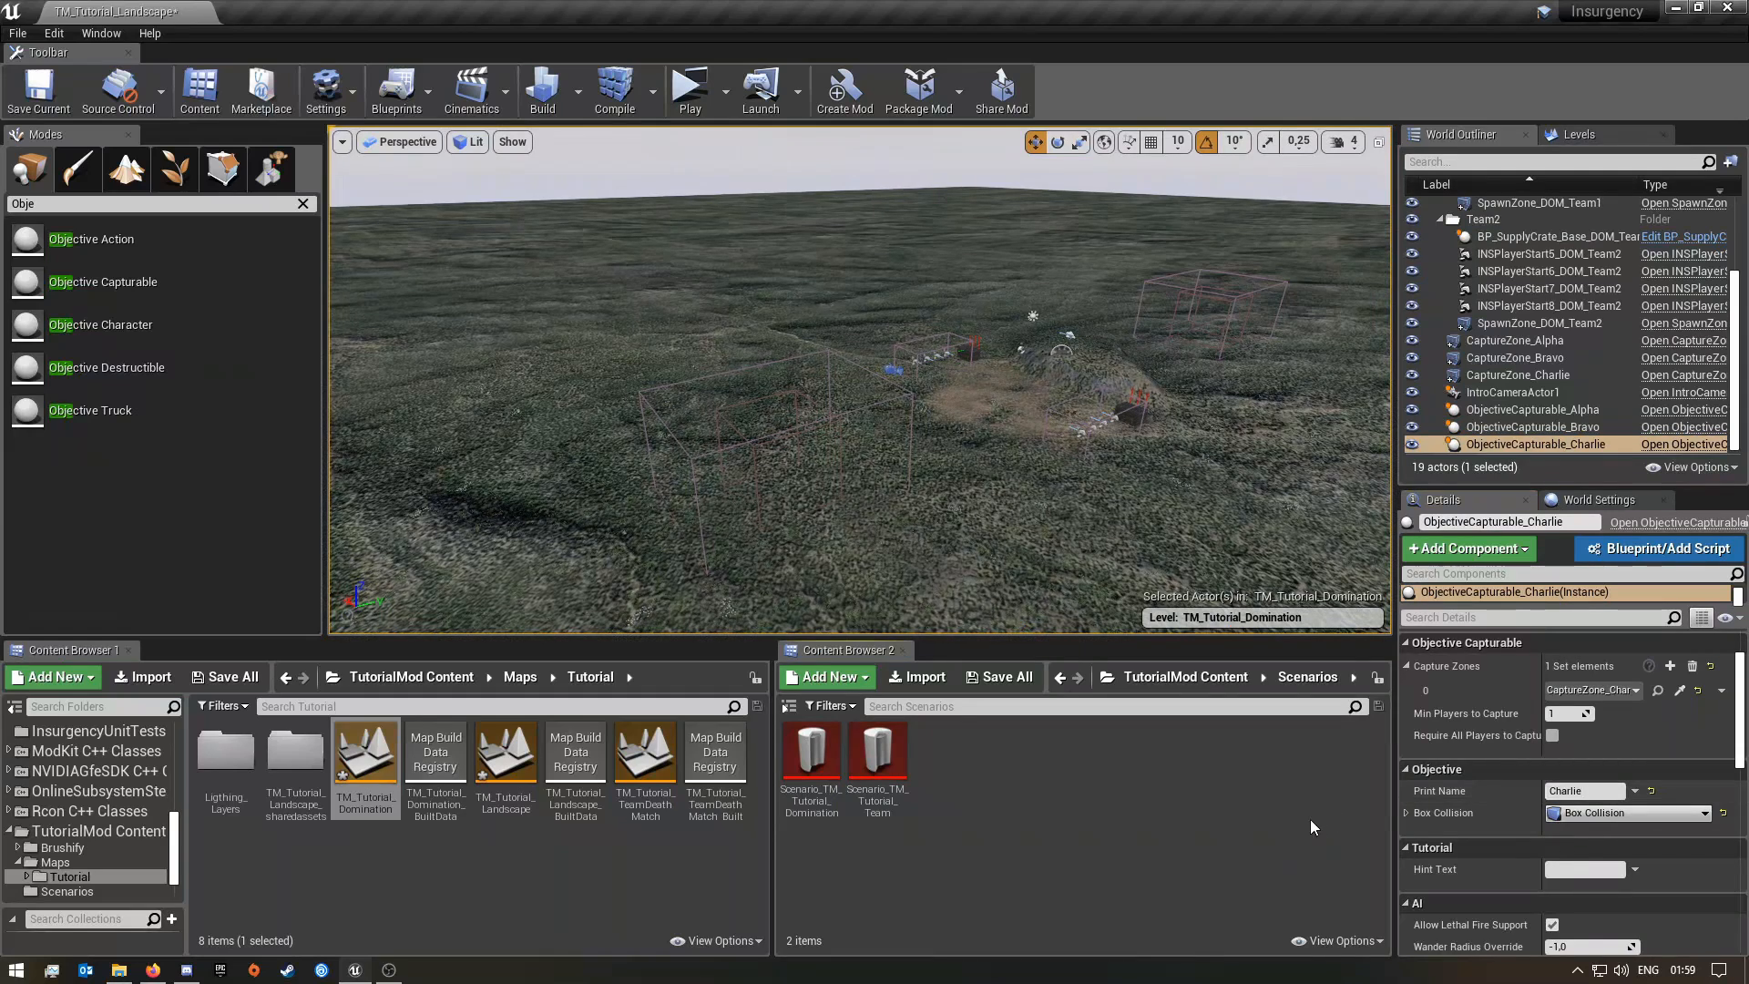
Start a two-player game preview and move the server window down to uncover the client window
{"action": "left_click", "coordinate": [725, 92]}
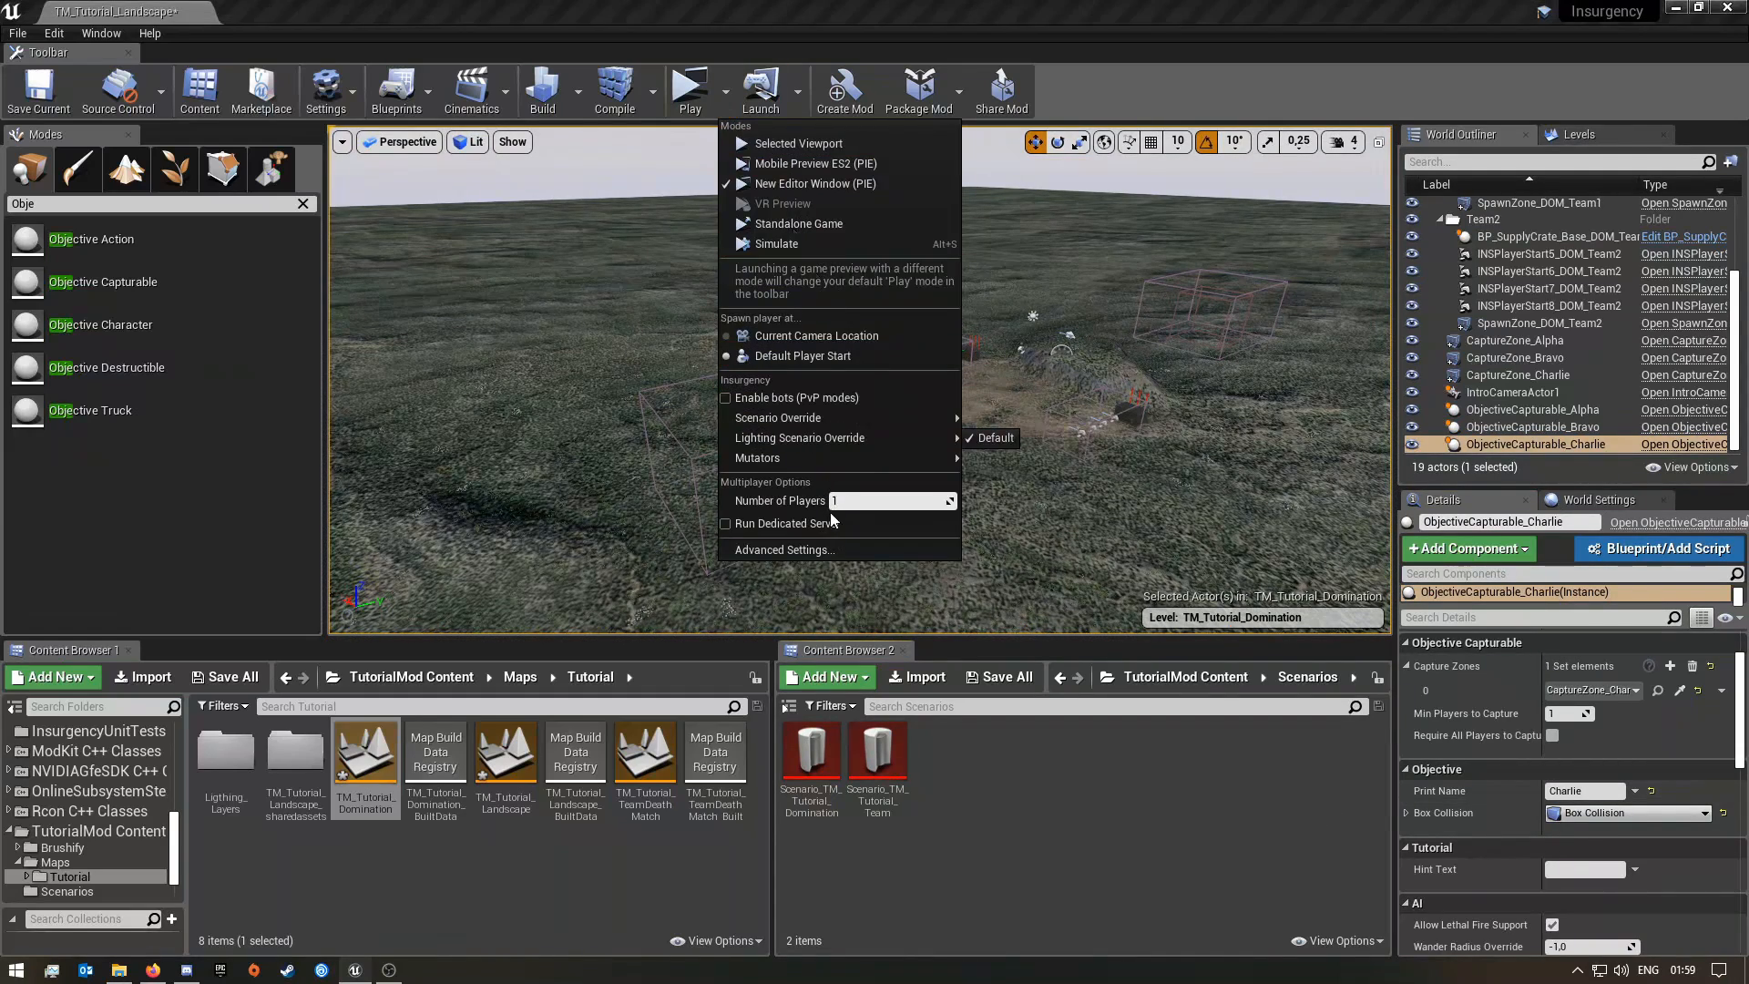
{"action": "left_click", "coordinate": [685, 90]}
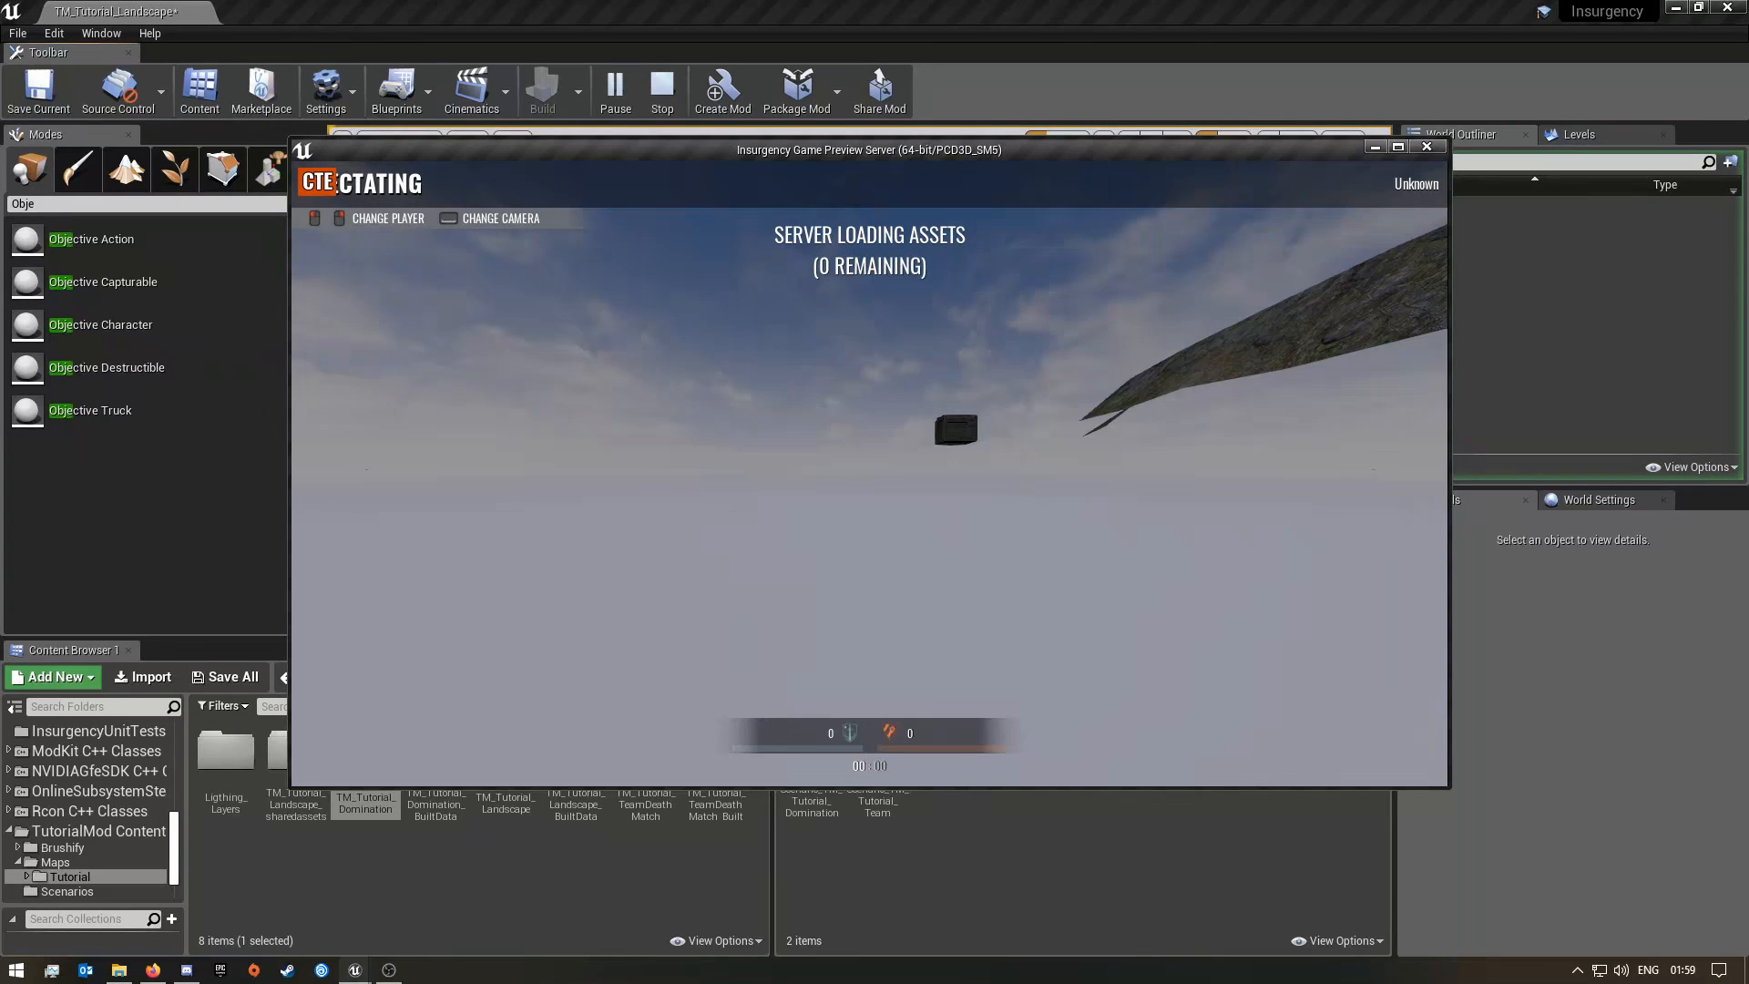
{"action": "key", "text": "super"}
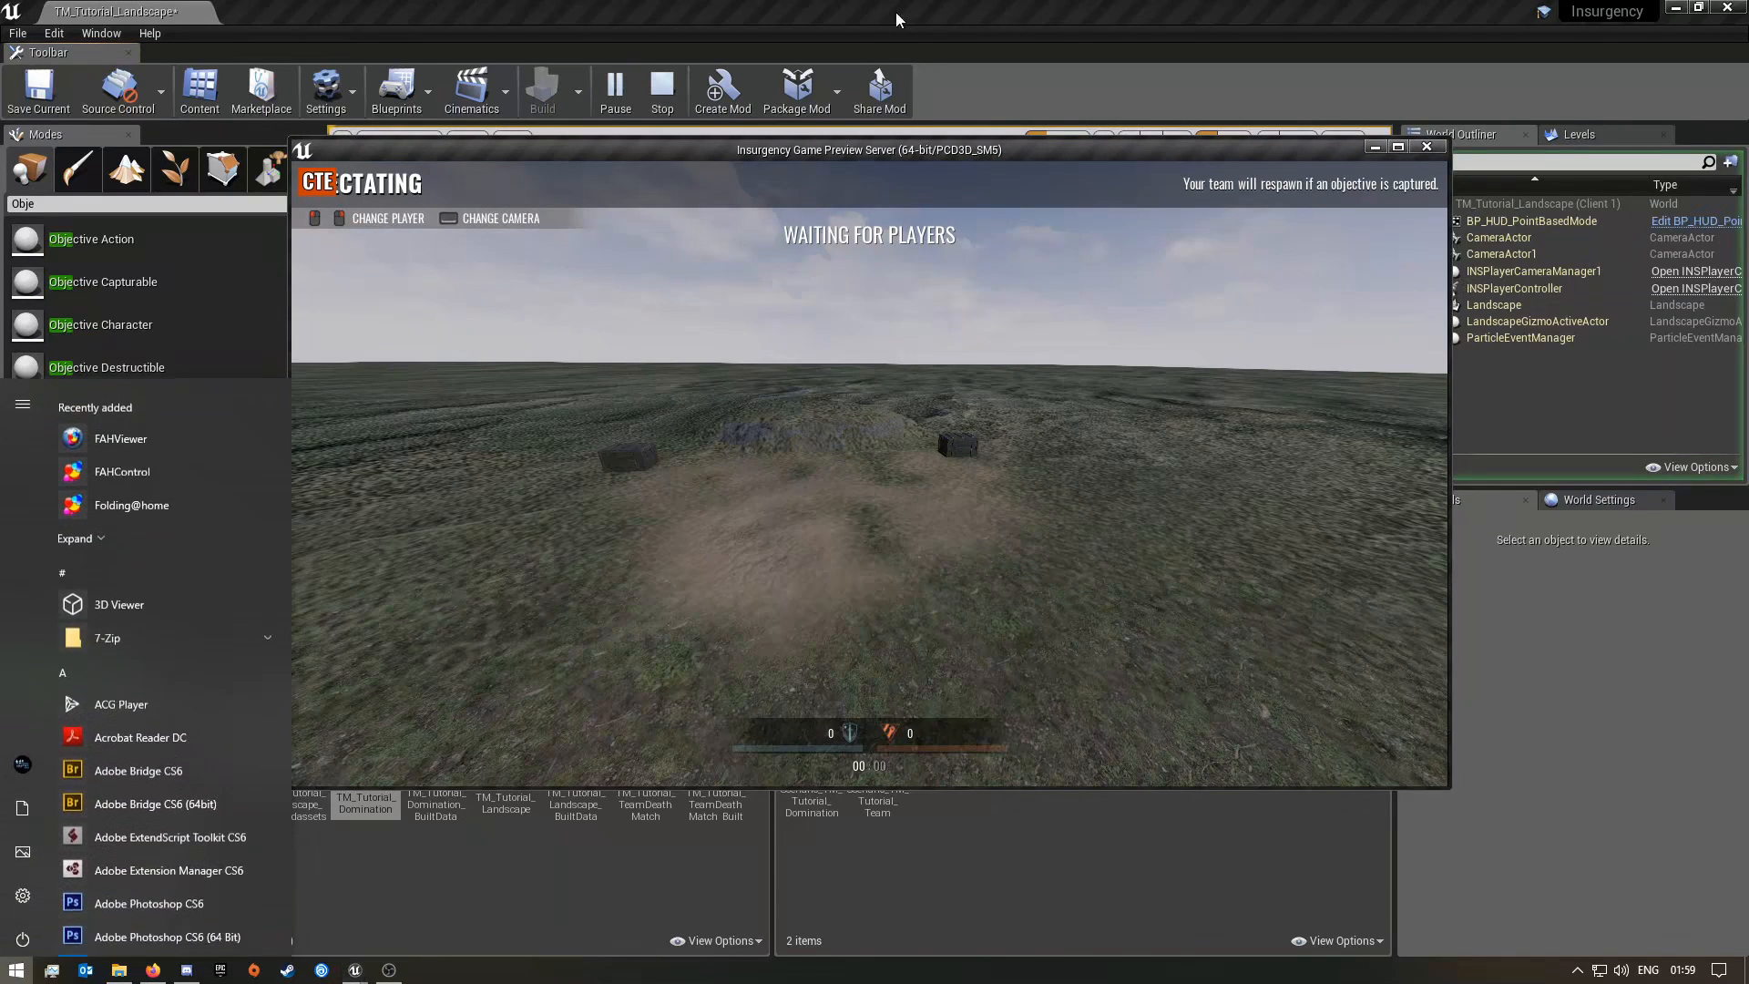
{"action": "left_click", "coordinate": [921, 150]}
{"action": "left_click_drag", "start_coordinate": [921, 150], "coordinate": [942, 377]}
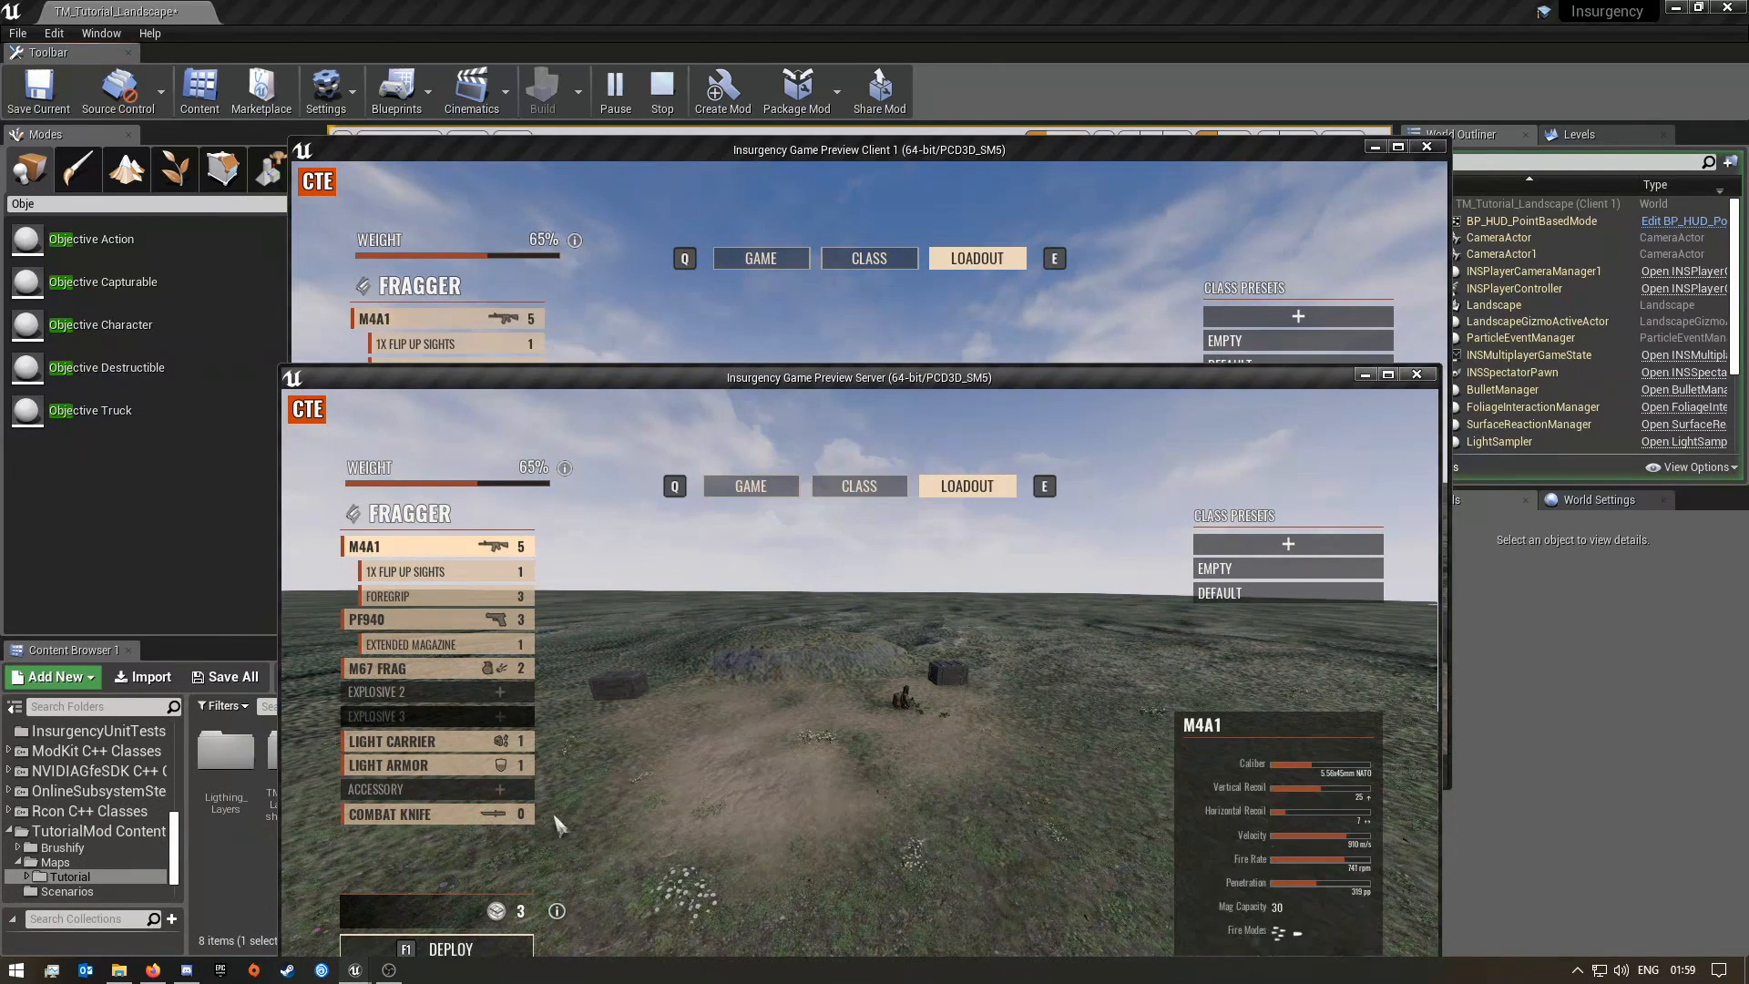
Deploy with the Fragger loadout in both the server and the client preview windows
{"action": "left_click", "coordinate": [481, 952]}
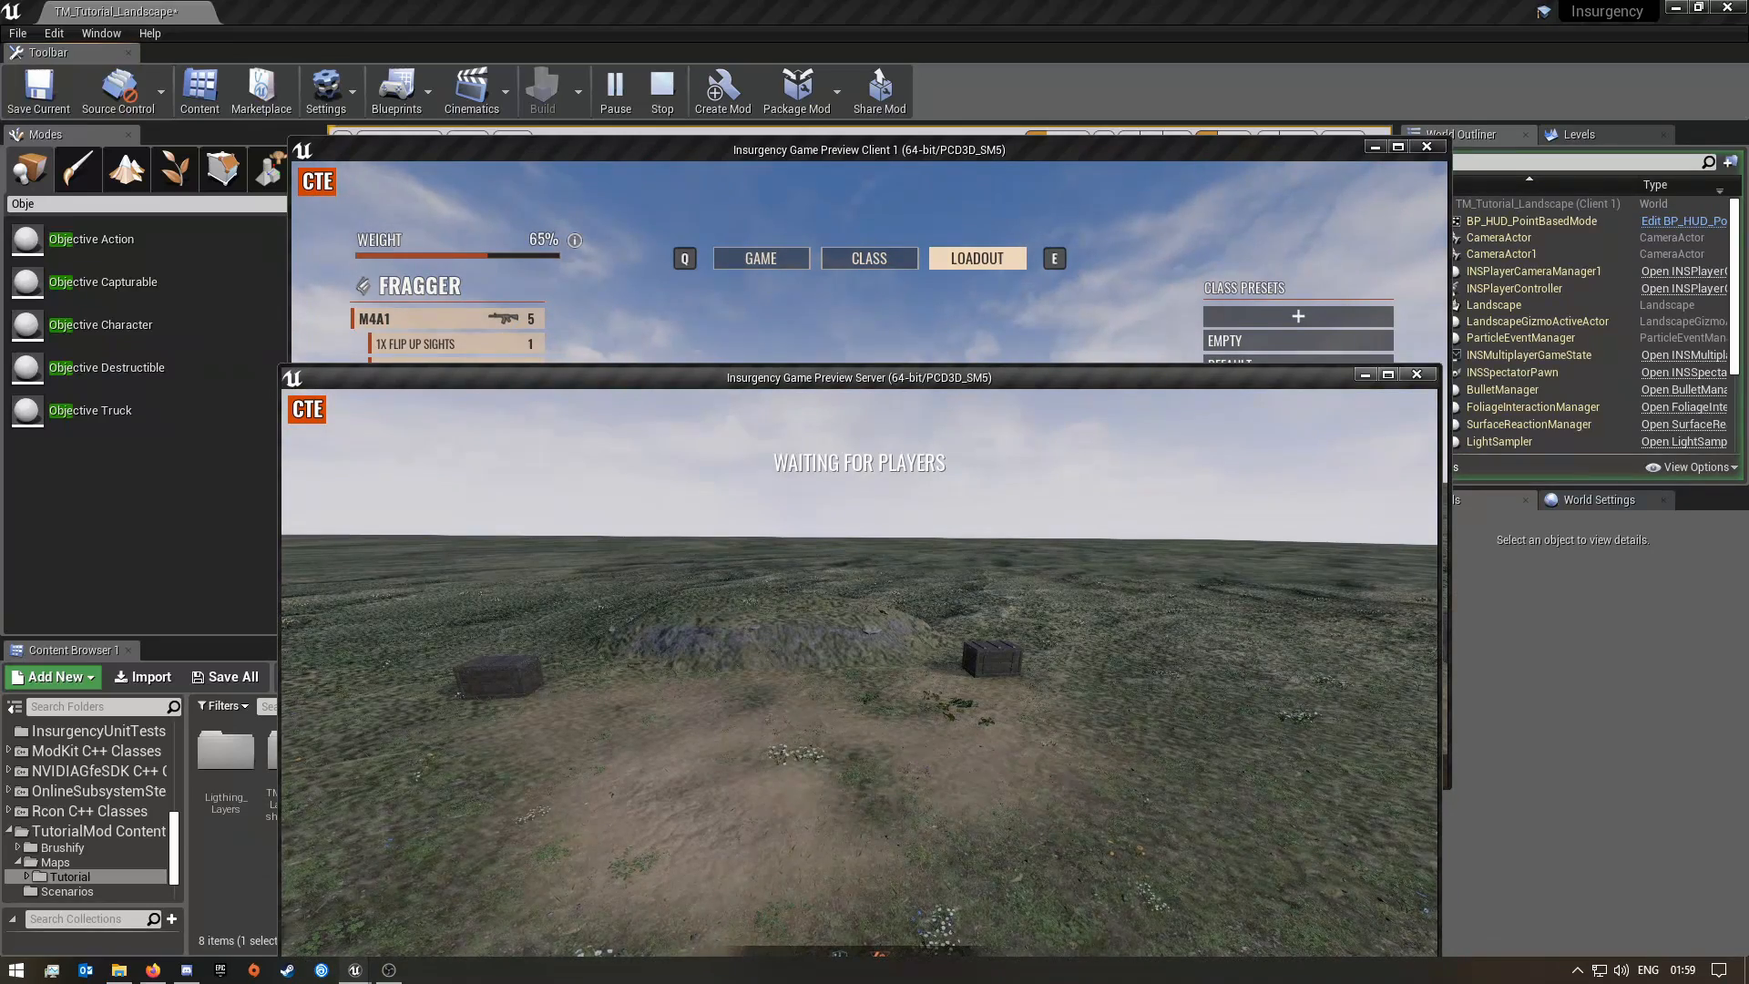
{"action": "key", "text": "super"}
{"action": "left_click", "coordinate": [1104, 300]}
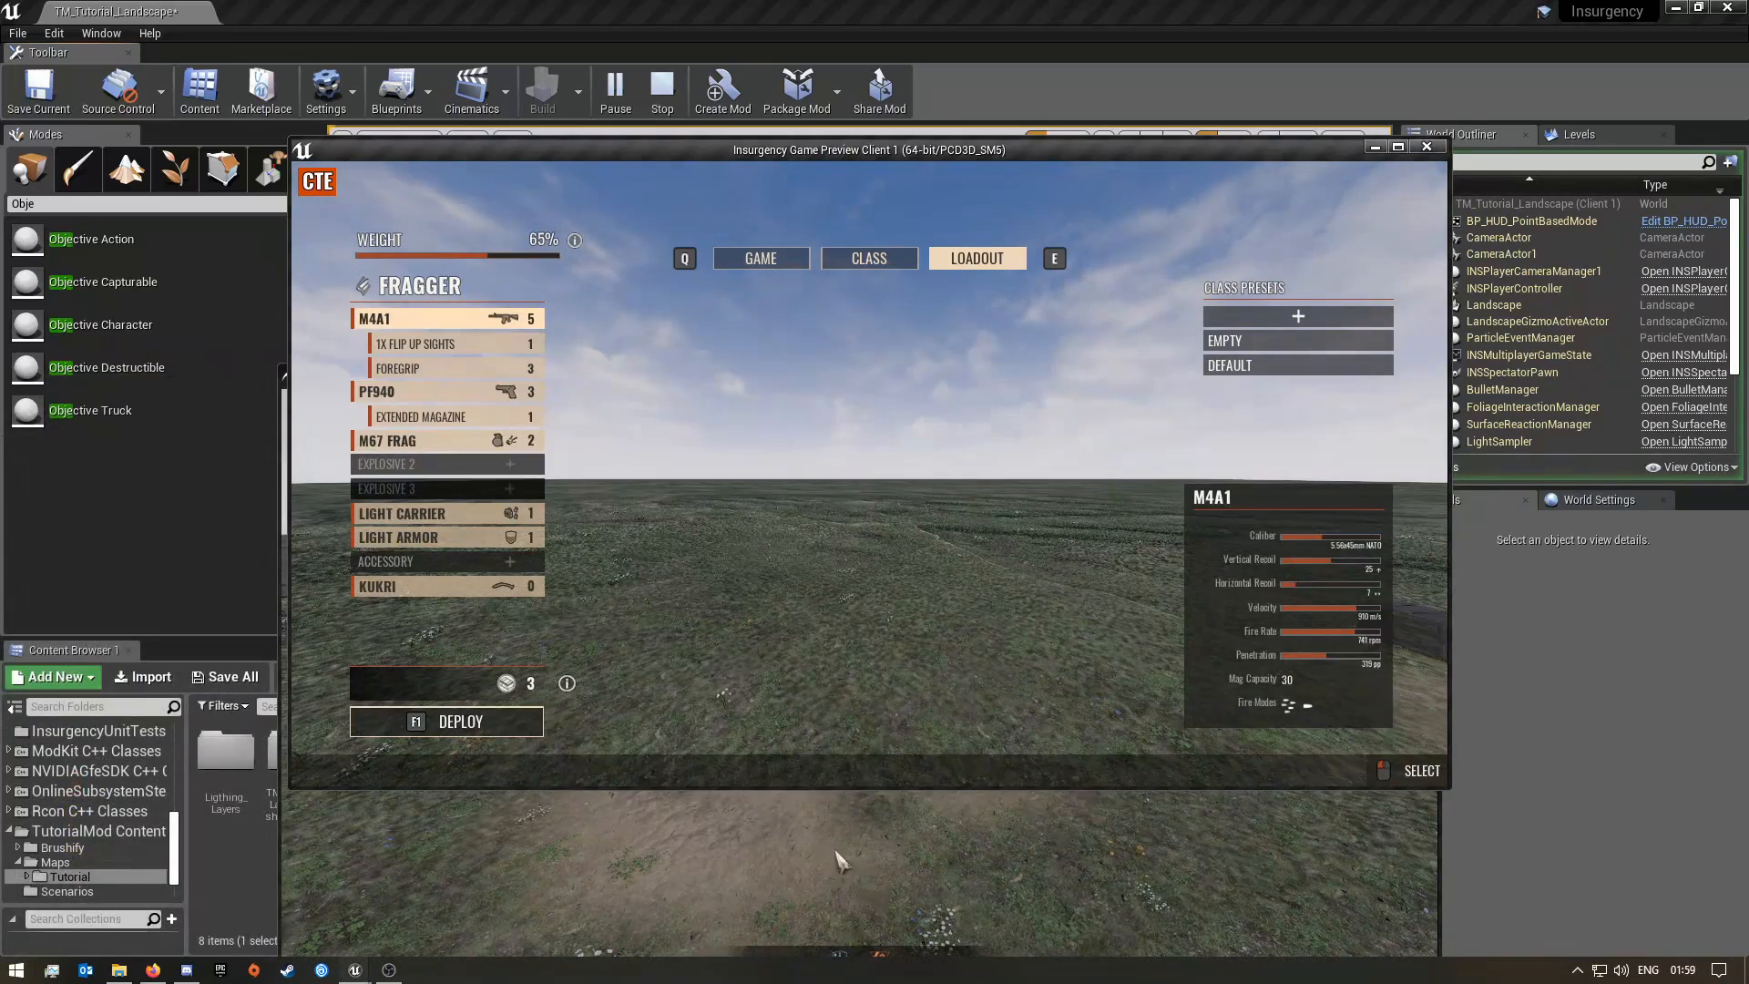
{"action": "left_click", "coordinate": [462, 722]}
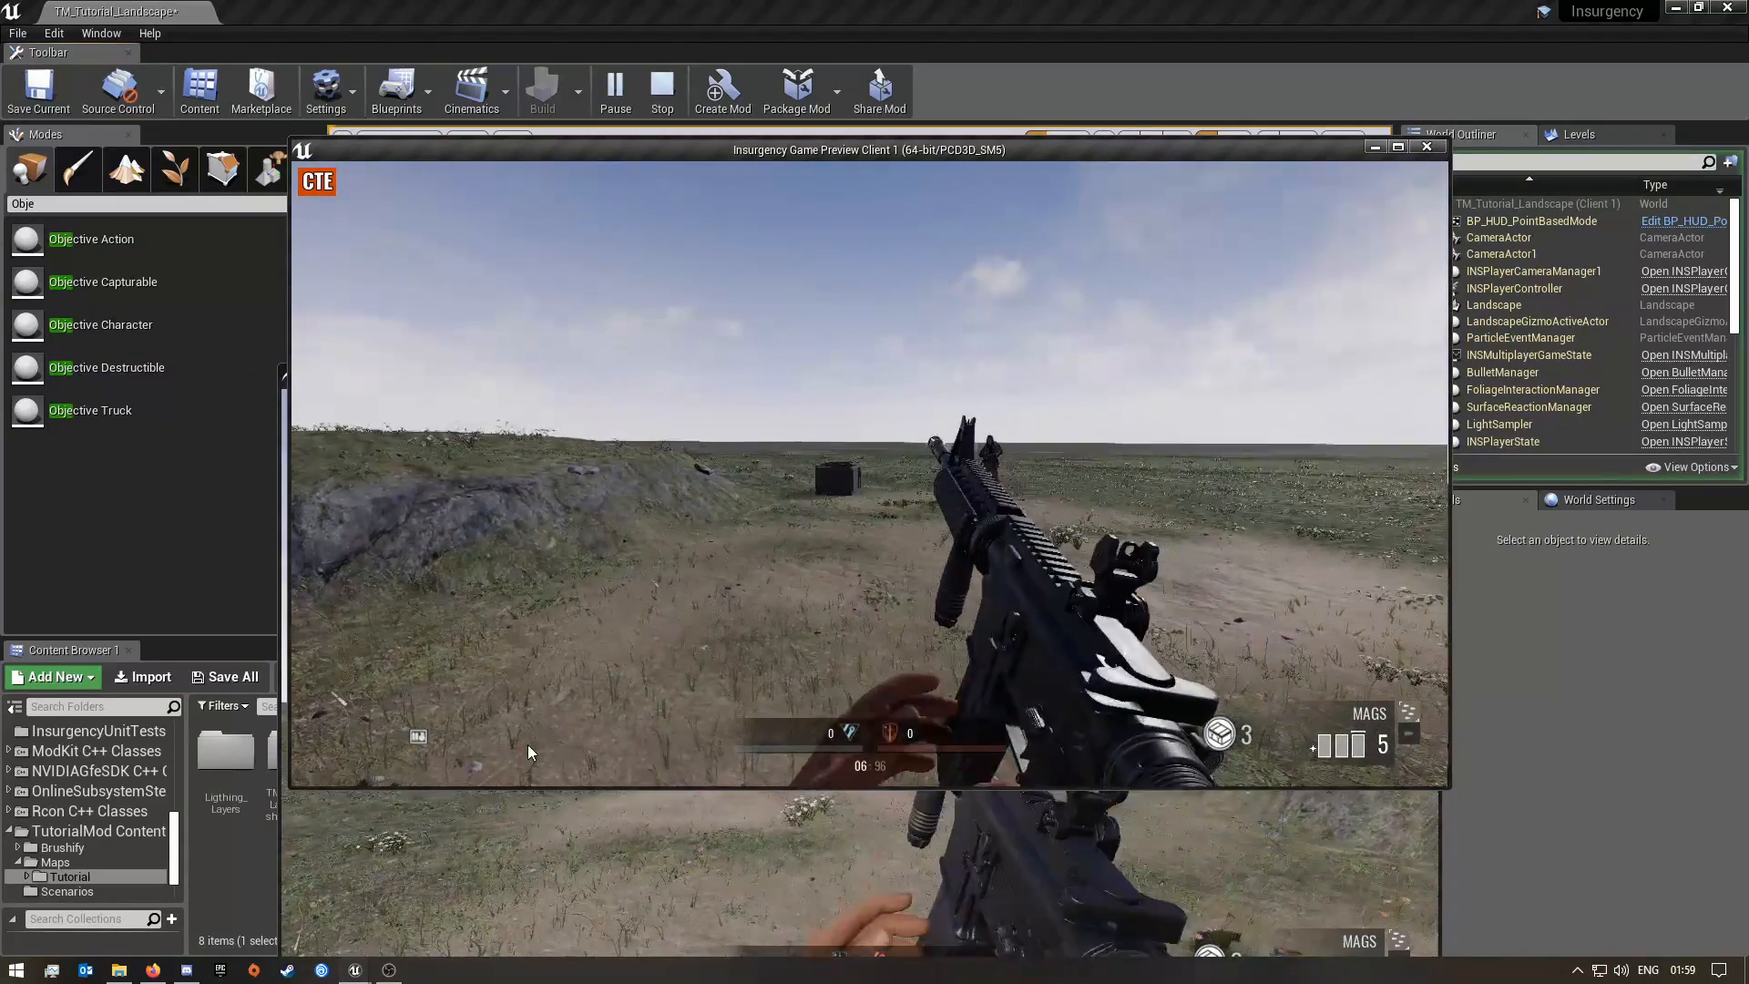
Bring both game preview windows over the editor and rearrange them so the client and the server views are both visible
{"action": "key", "text": "super"}
{"action": "left_click_drag", "start_coordinate": [891, 150], "coordinate": [787, 137]}
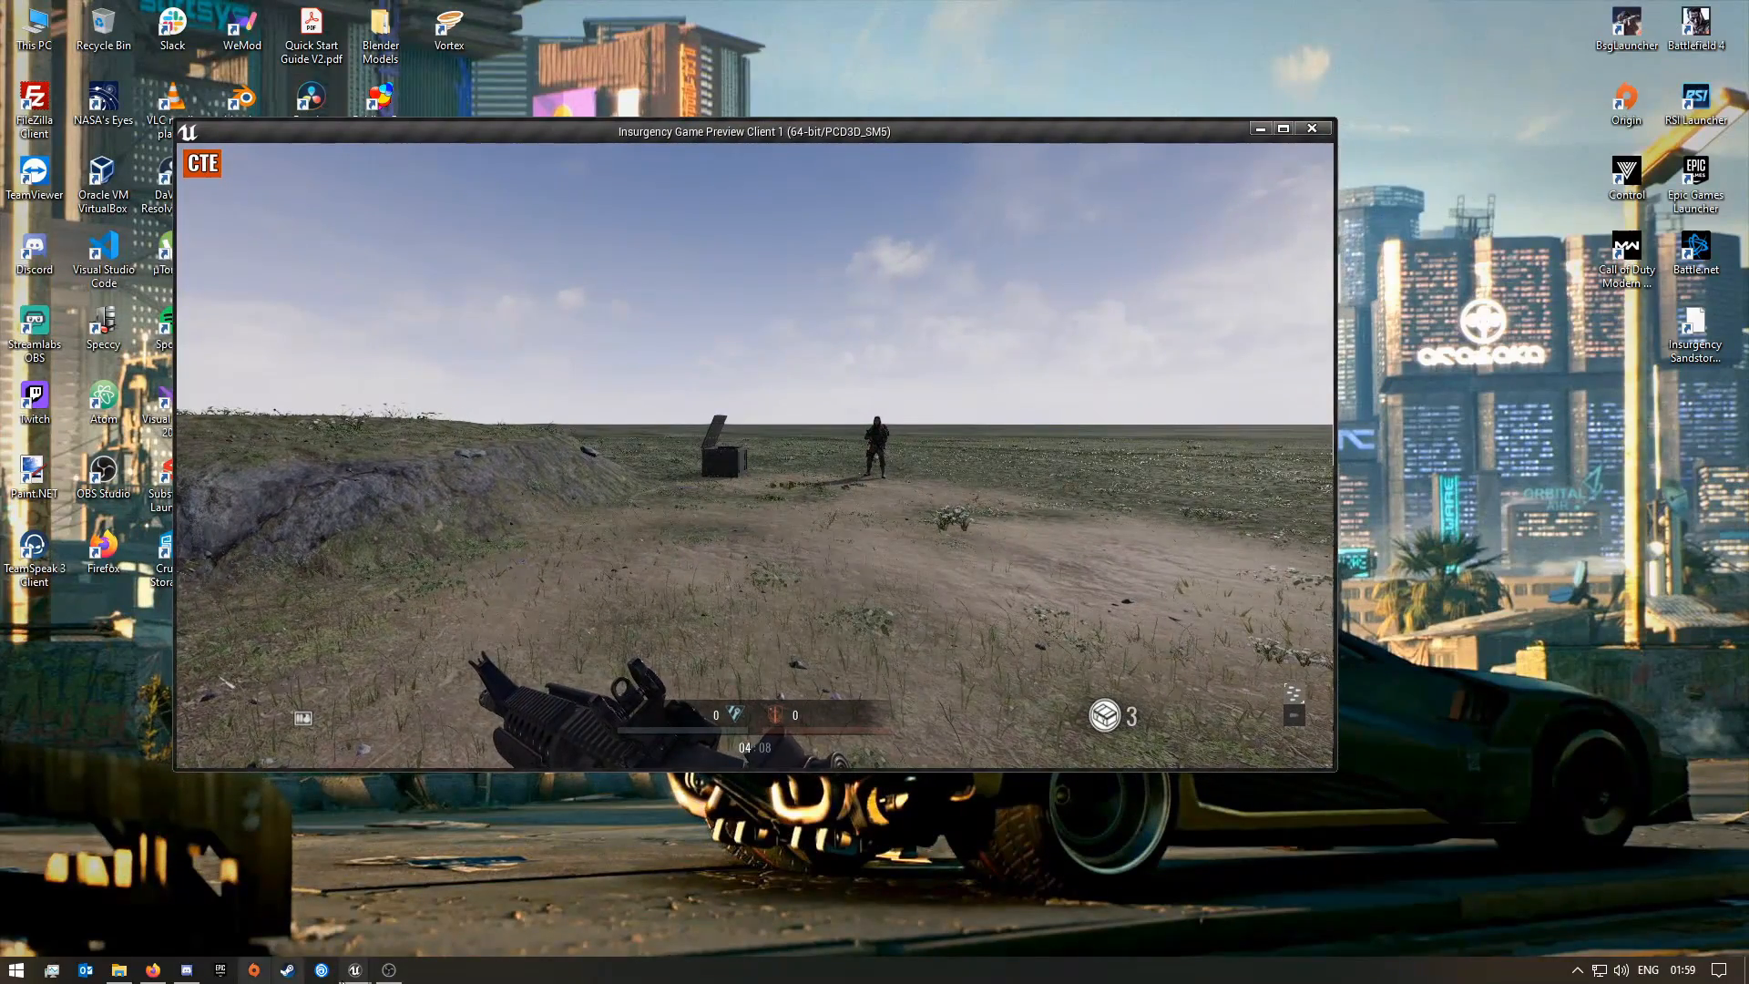
{"action": "mouse_move", "coordinate": [354, 970]}
{"action": "left_click", "coordinate": [331, 881]}
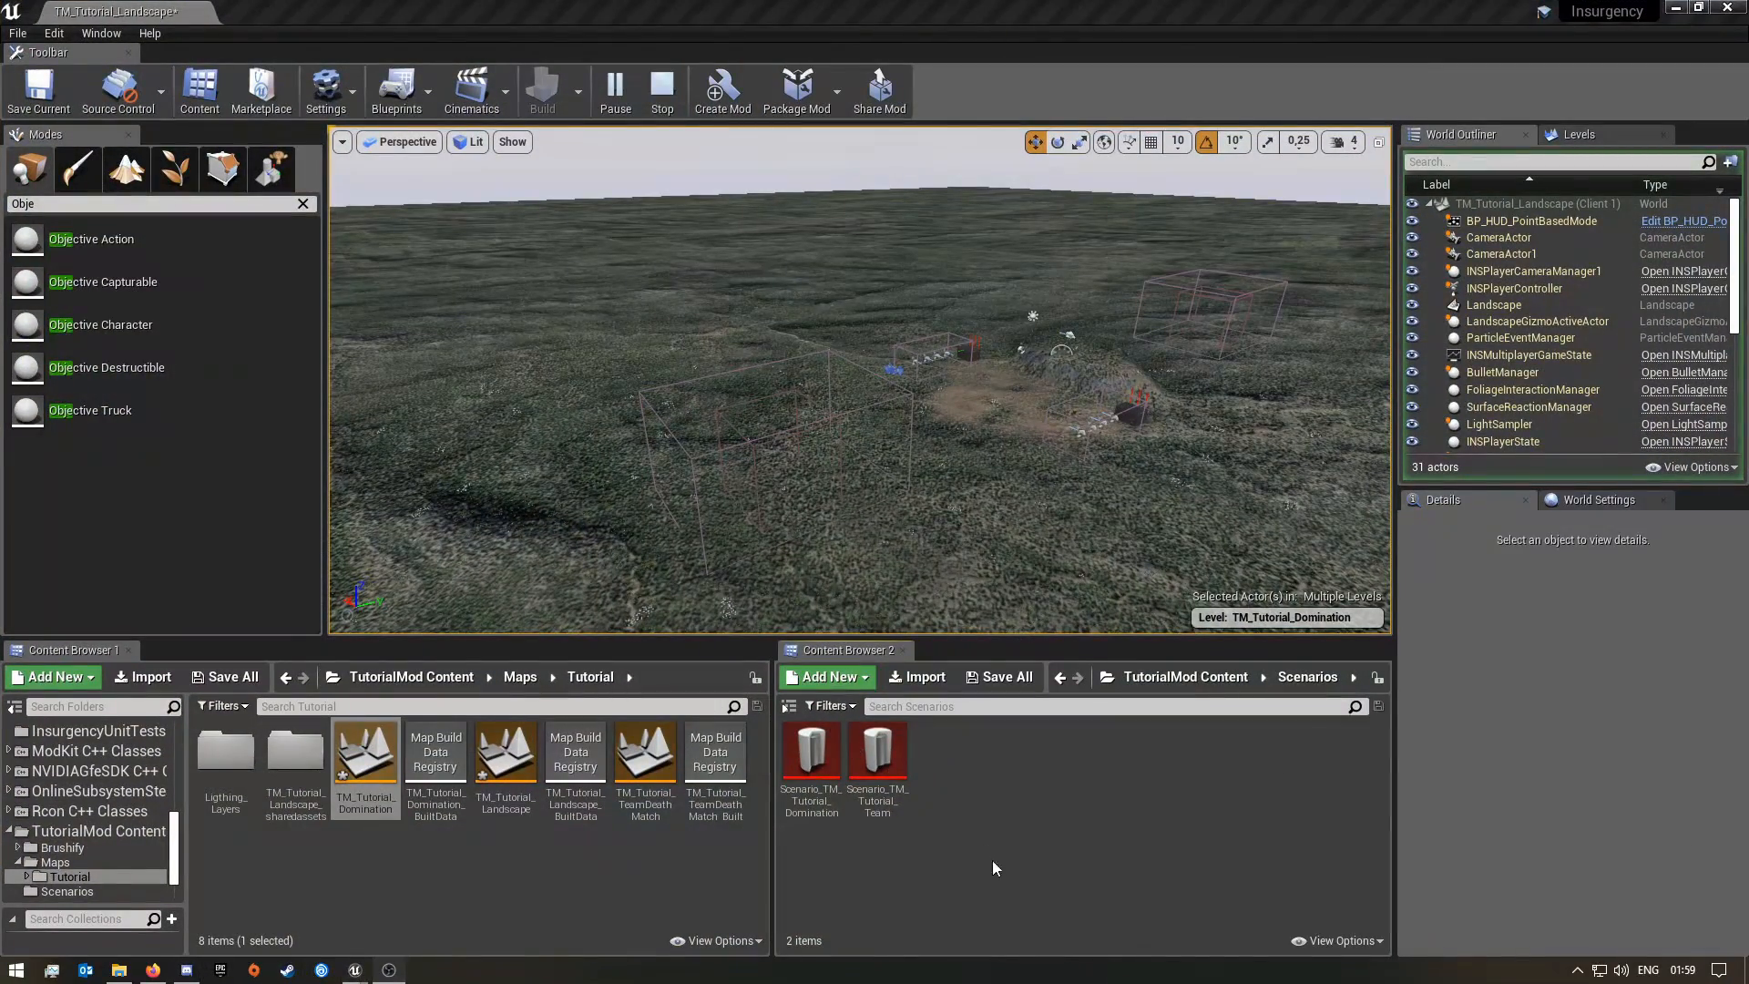
{"action": "mouse_move", "coordinate": [351, 973]}
{"action": "left_click", "coordinate": [301, 944]}
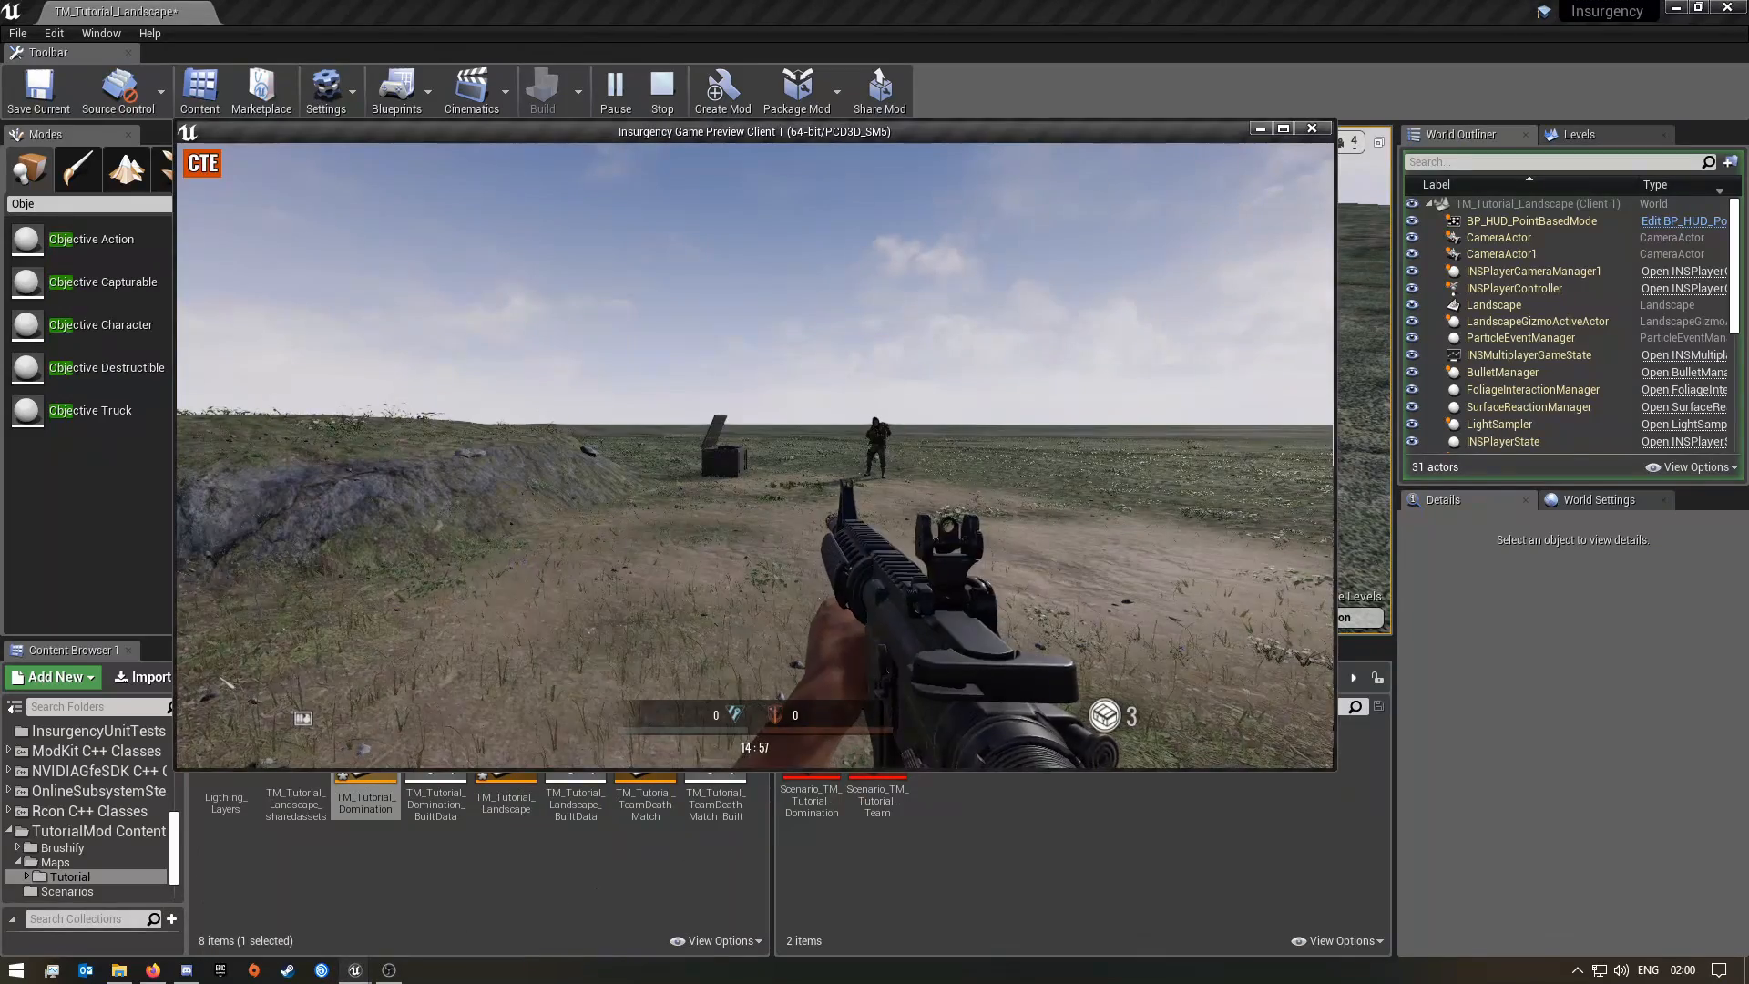
{"action": "left_click_drag", "start_coordinate": [776, 133], "coordinate": [708, 141]}
{"action": "mouse_move", "coordinate": [351, 975]}
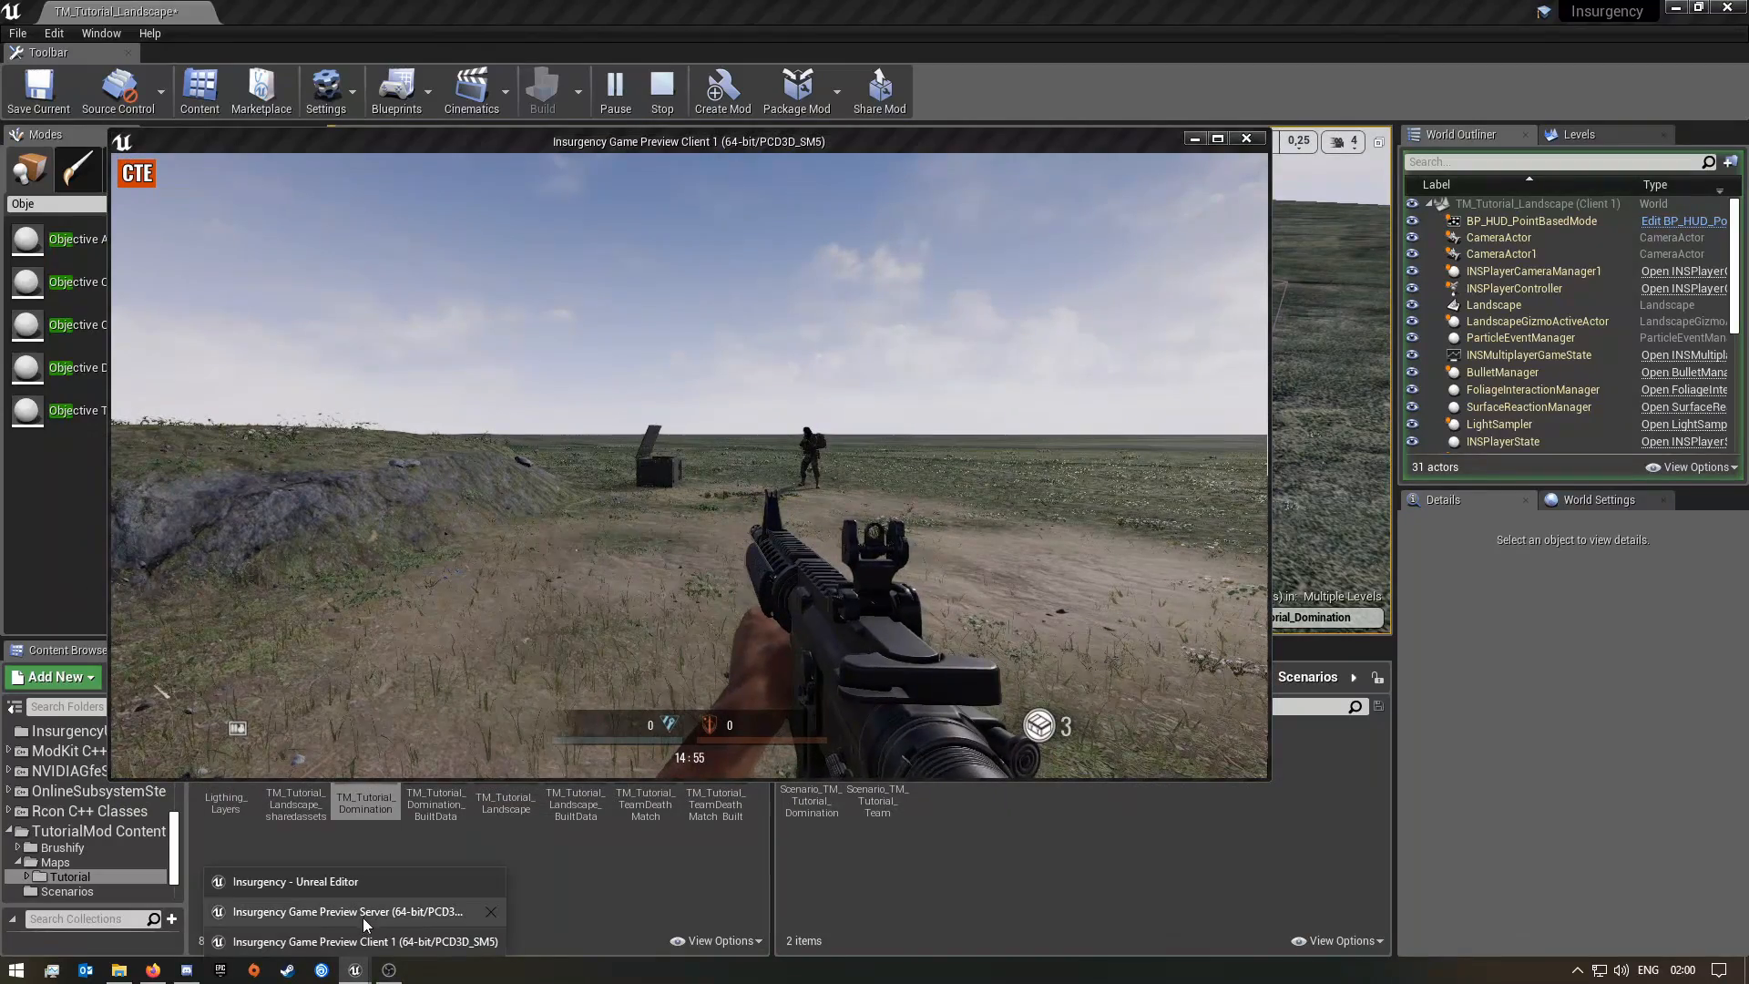
{"action": "left_click", "coordinate": [364, 924]}
{"action": "left_click_drag", "start_coordinate": [814, 378], "coordinate": [1185, 225]}
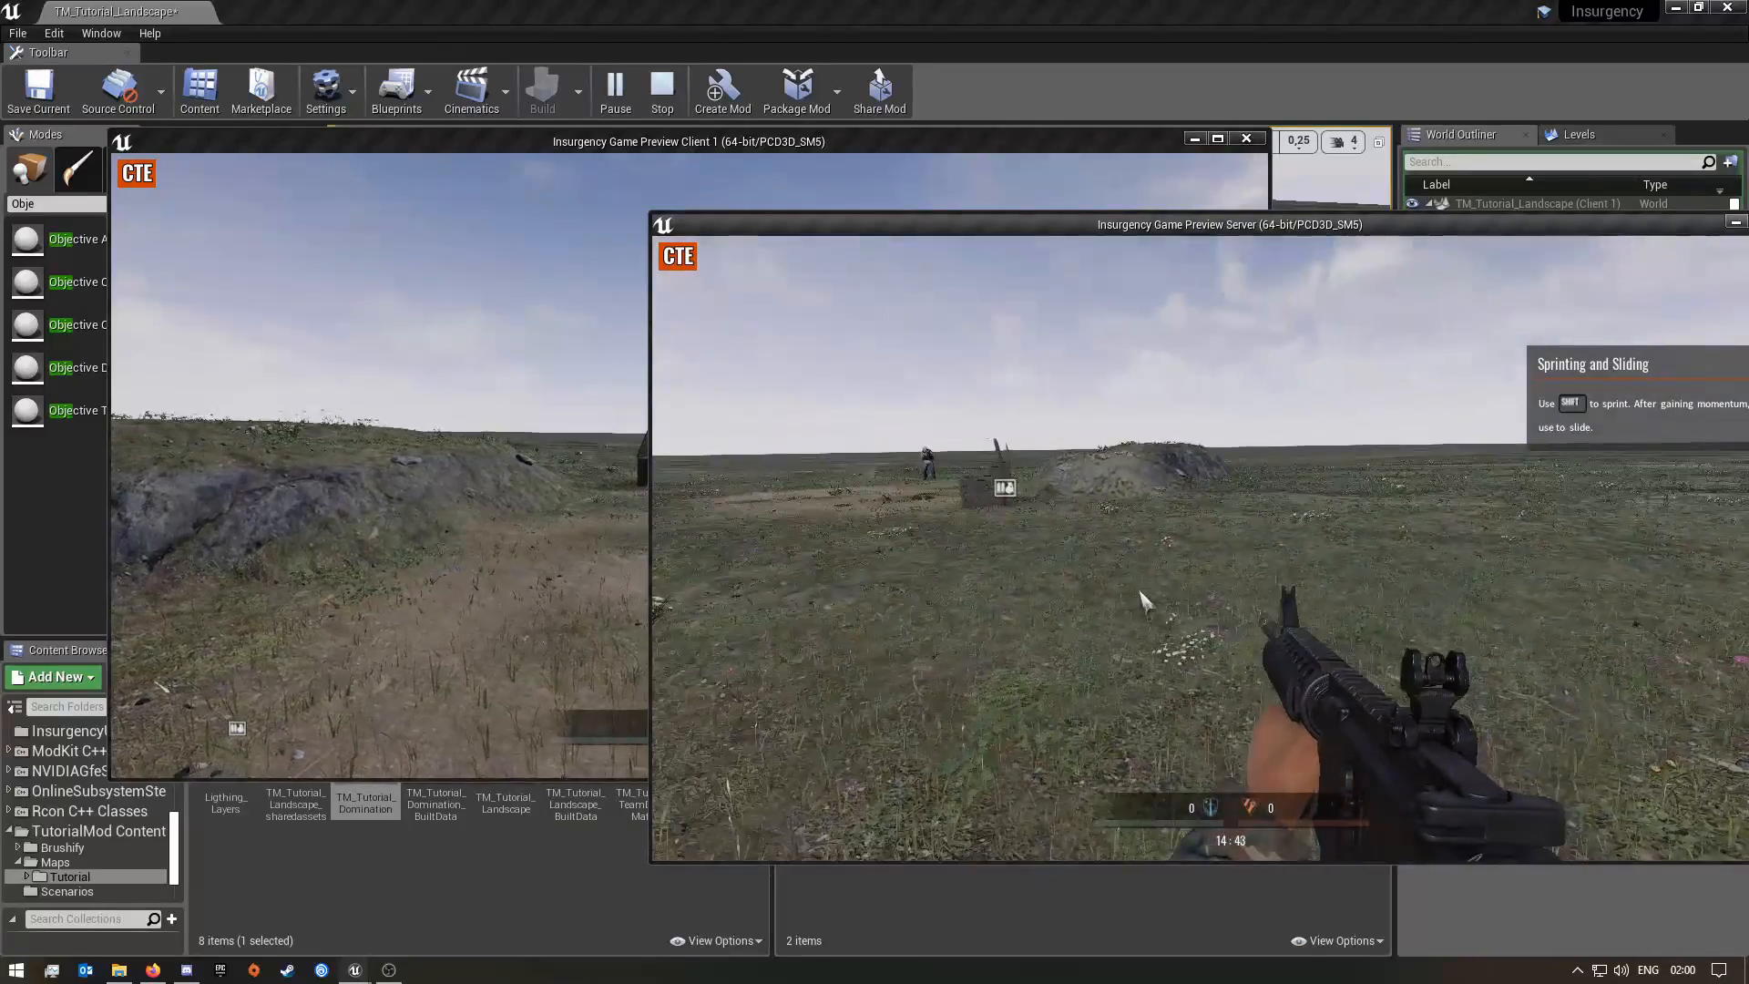
Check the match overview in the server preview, then walk the client's character around near its supply crate
{"action": "key", "text": "Tab"}
{"action": "key", "text": "Tab"}
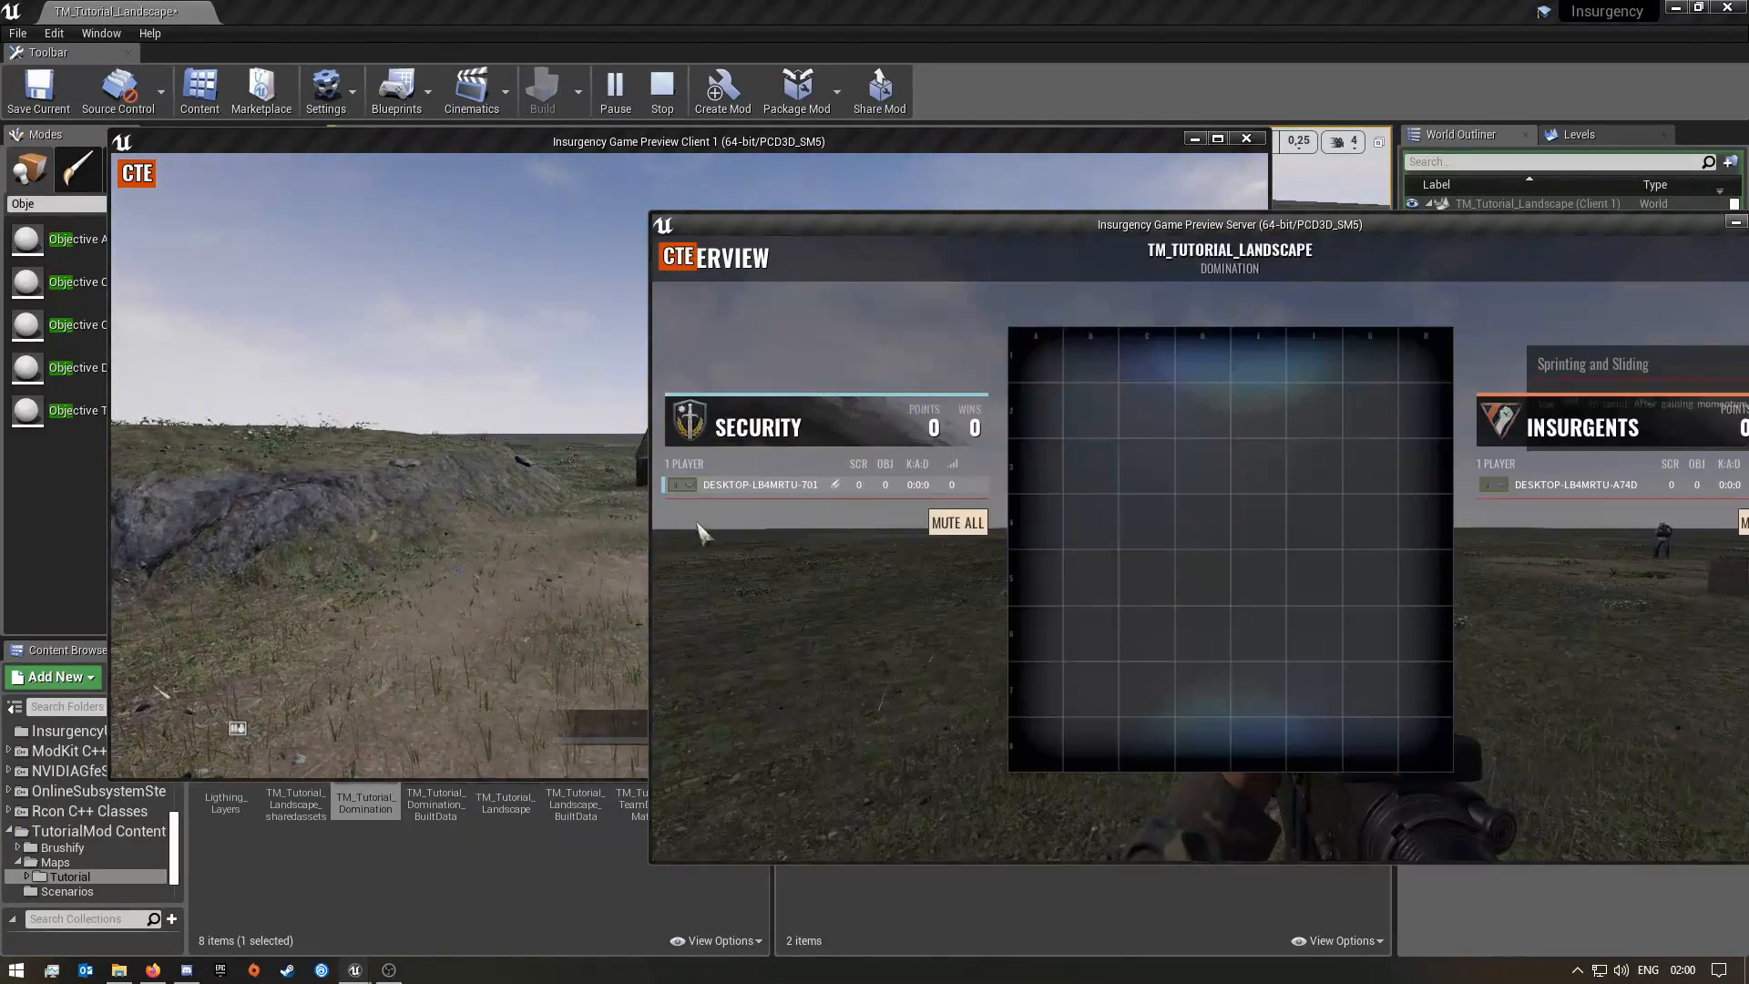
{"action": "left_click", "coordinate": [383, 516]}
{"action": "key", "text": "w"}
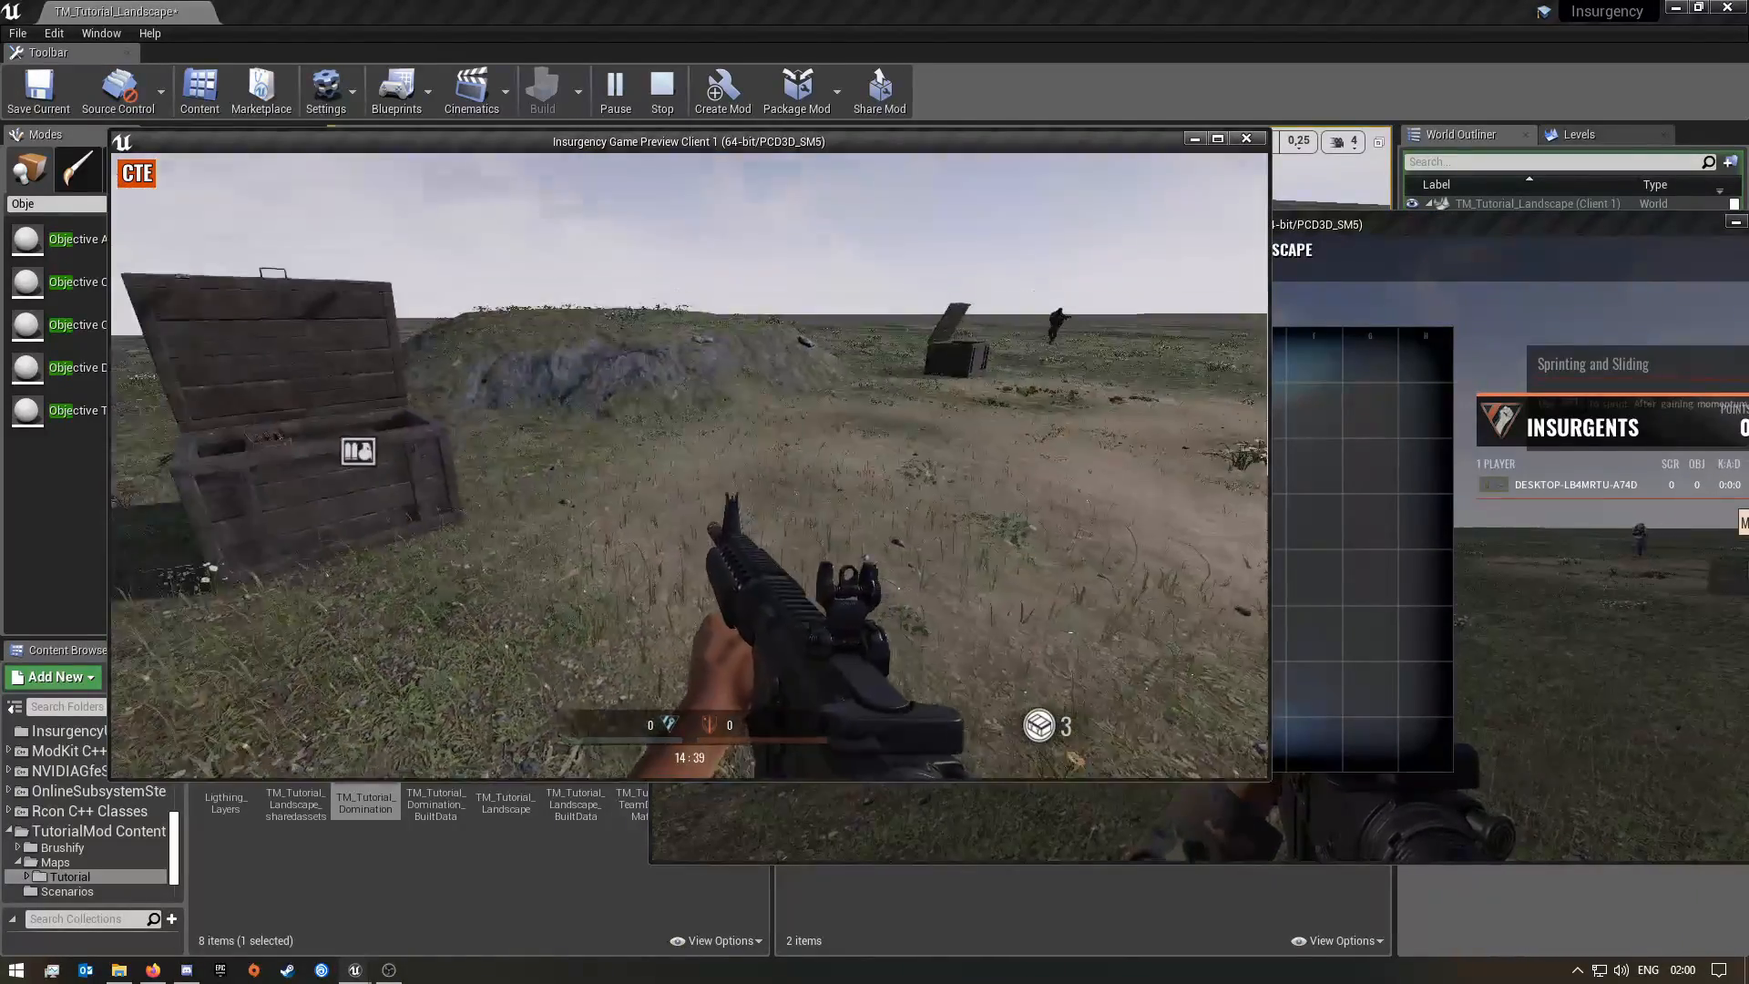
{"action": "key", "text": "s"}
End the two-player preview and close the Message Log
{"action": "key", "text": "shift+F1"}
{"action": "key", "text": "Escape"}
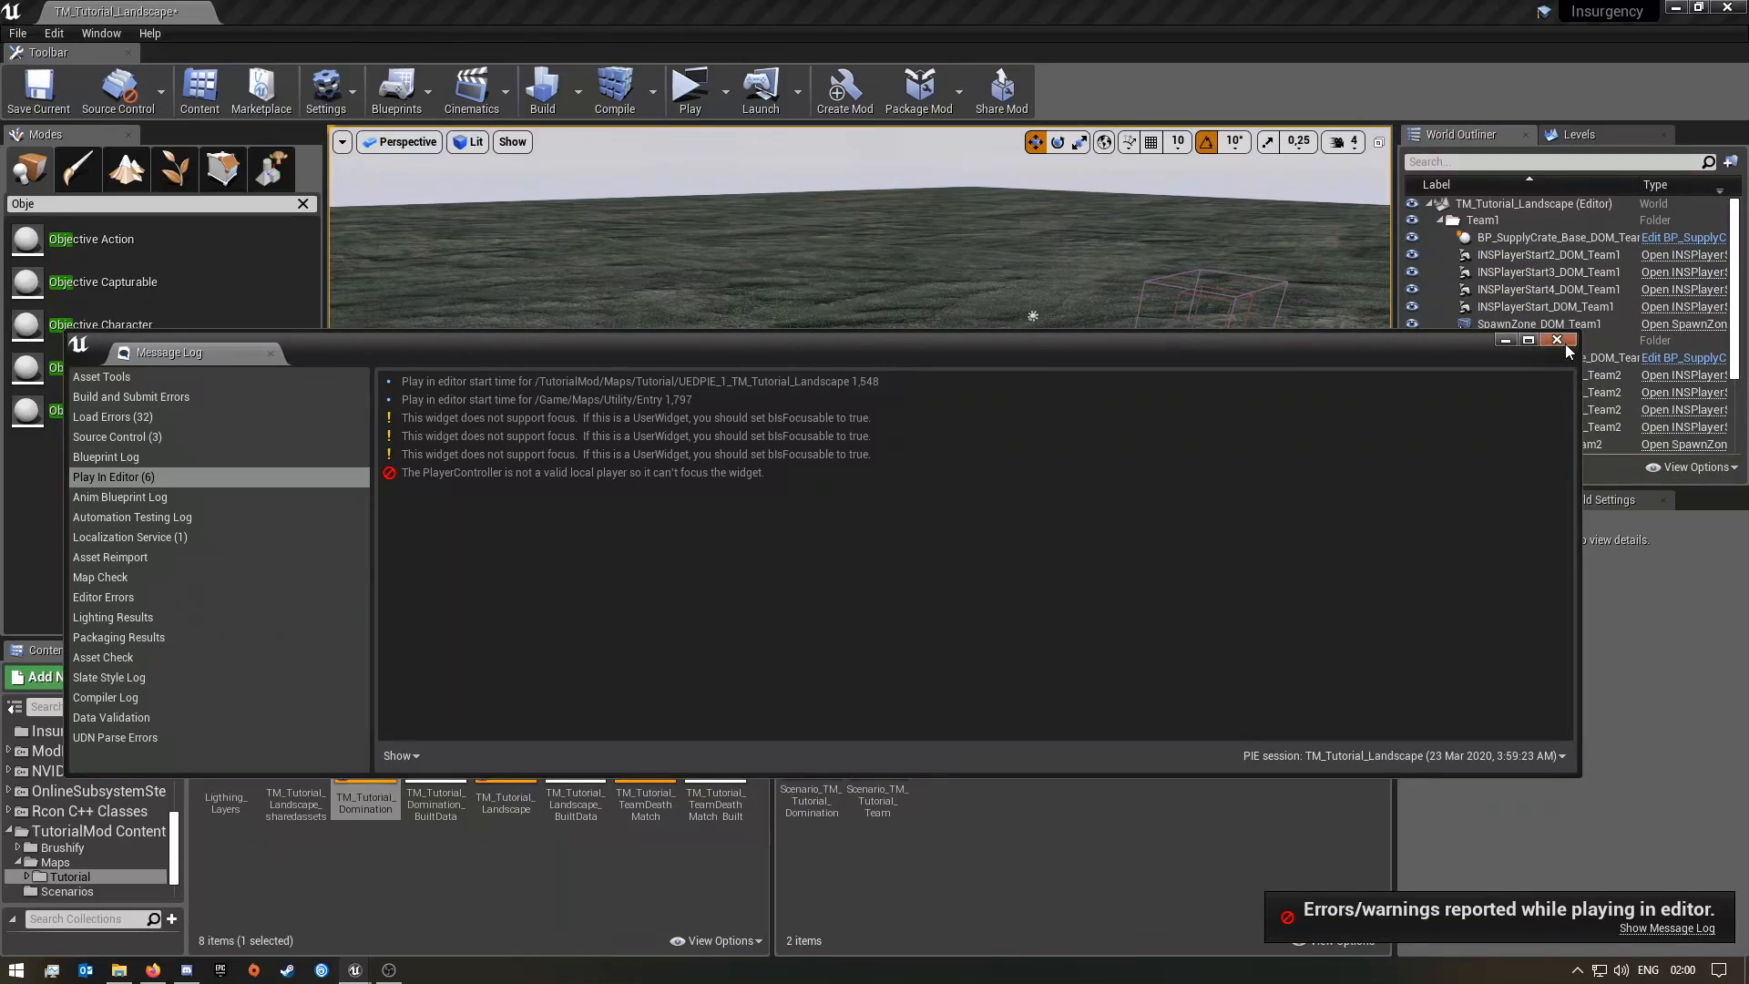
{"action": "left_click", "coordinate": [1558, 341]}
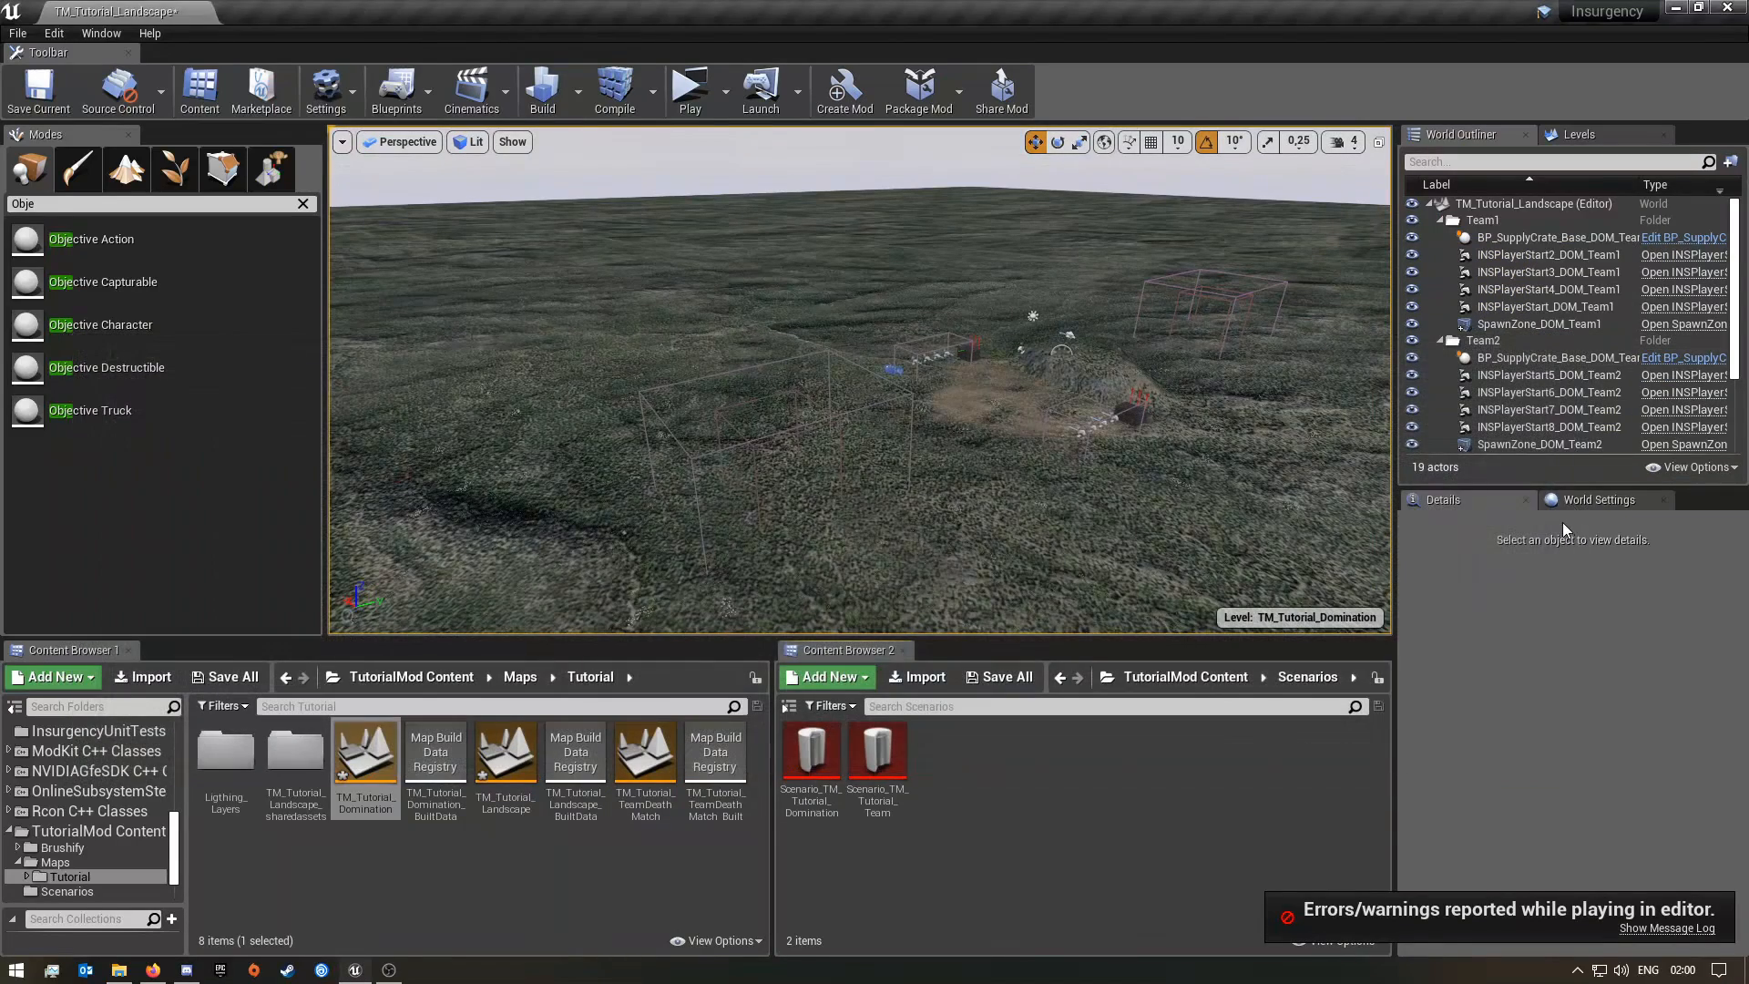
Choose compound_inside as the Default Soundscape in the level's World Settings
{"action": "left_click", "coordinate": [1603, 501]}
{"action": "scroll", "coordinate": [1638, 727], "scroll_direction": "down", "scroll_amount": 10}
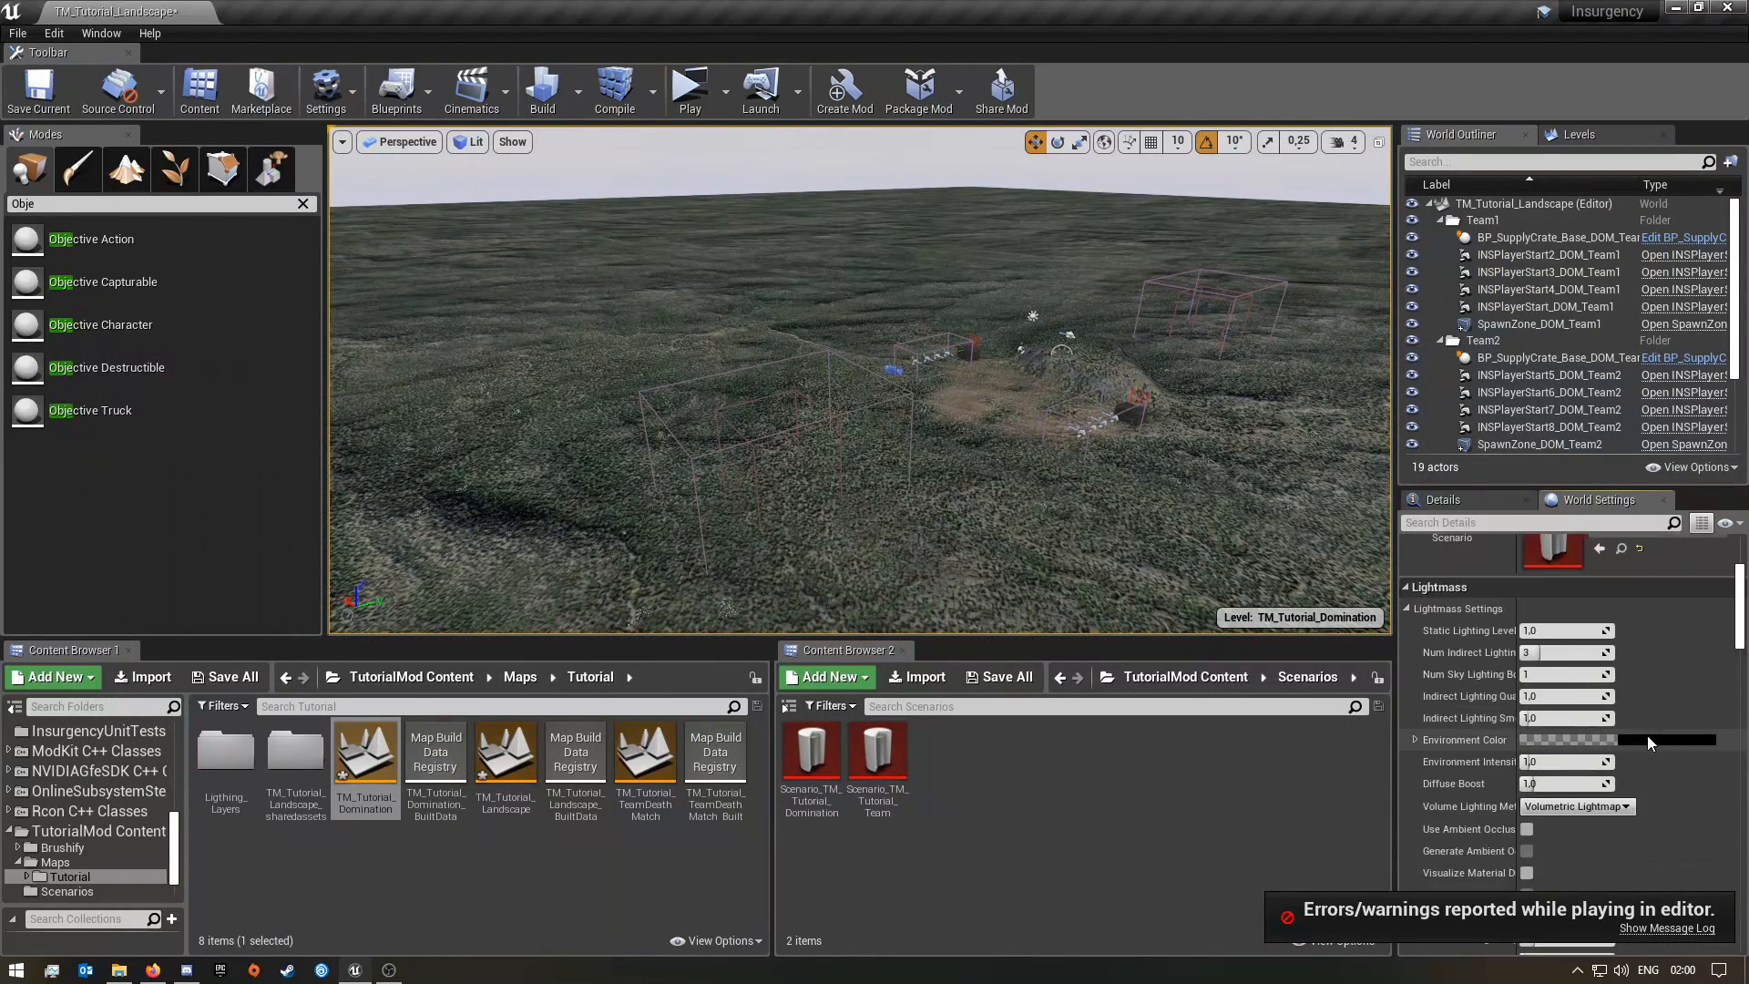
{"action": "scroll", "coordinate": [1649, 738], "scroll_direction": "down", "scroll_amount": 5}
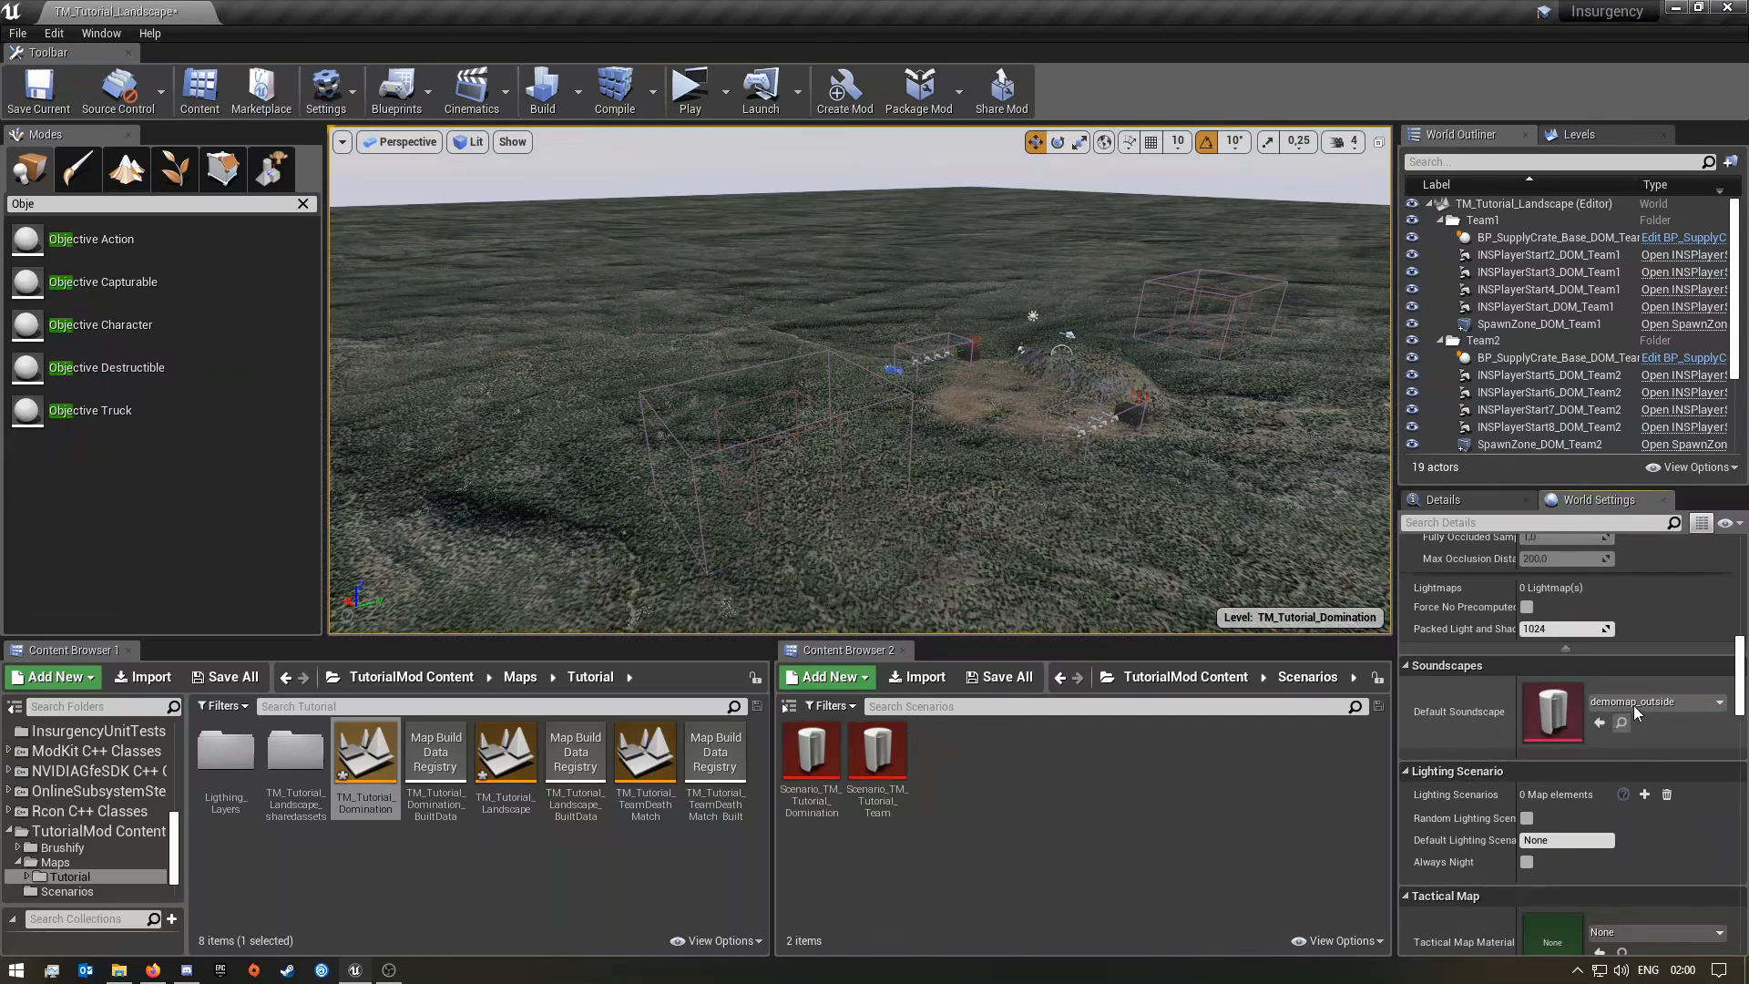
{"action": "left_click", "coordinate": [1631, 705]}
{"action": "left_click", "coordinate": [1629, 705]}
{"action": "right_click", "coordinate": [1621, 703]}
{"action": "left_click", "coordinate": [1663, 733]}
{"action": "left_click", "coordinate": [1640, 702]}
{"action": "scroll", "coordinate": [1591, 563], "scroll_direction": "up", "scroll_amount": 5}
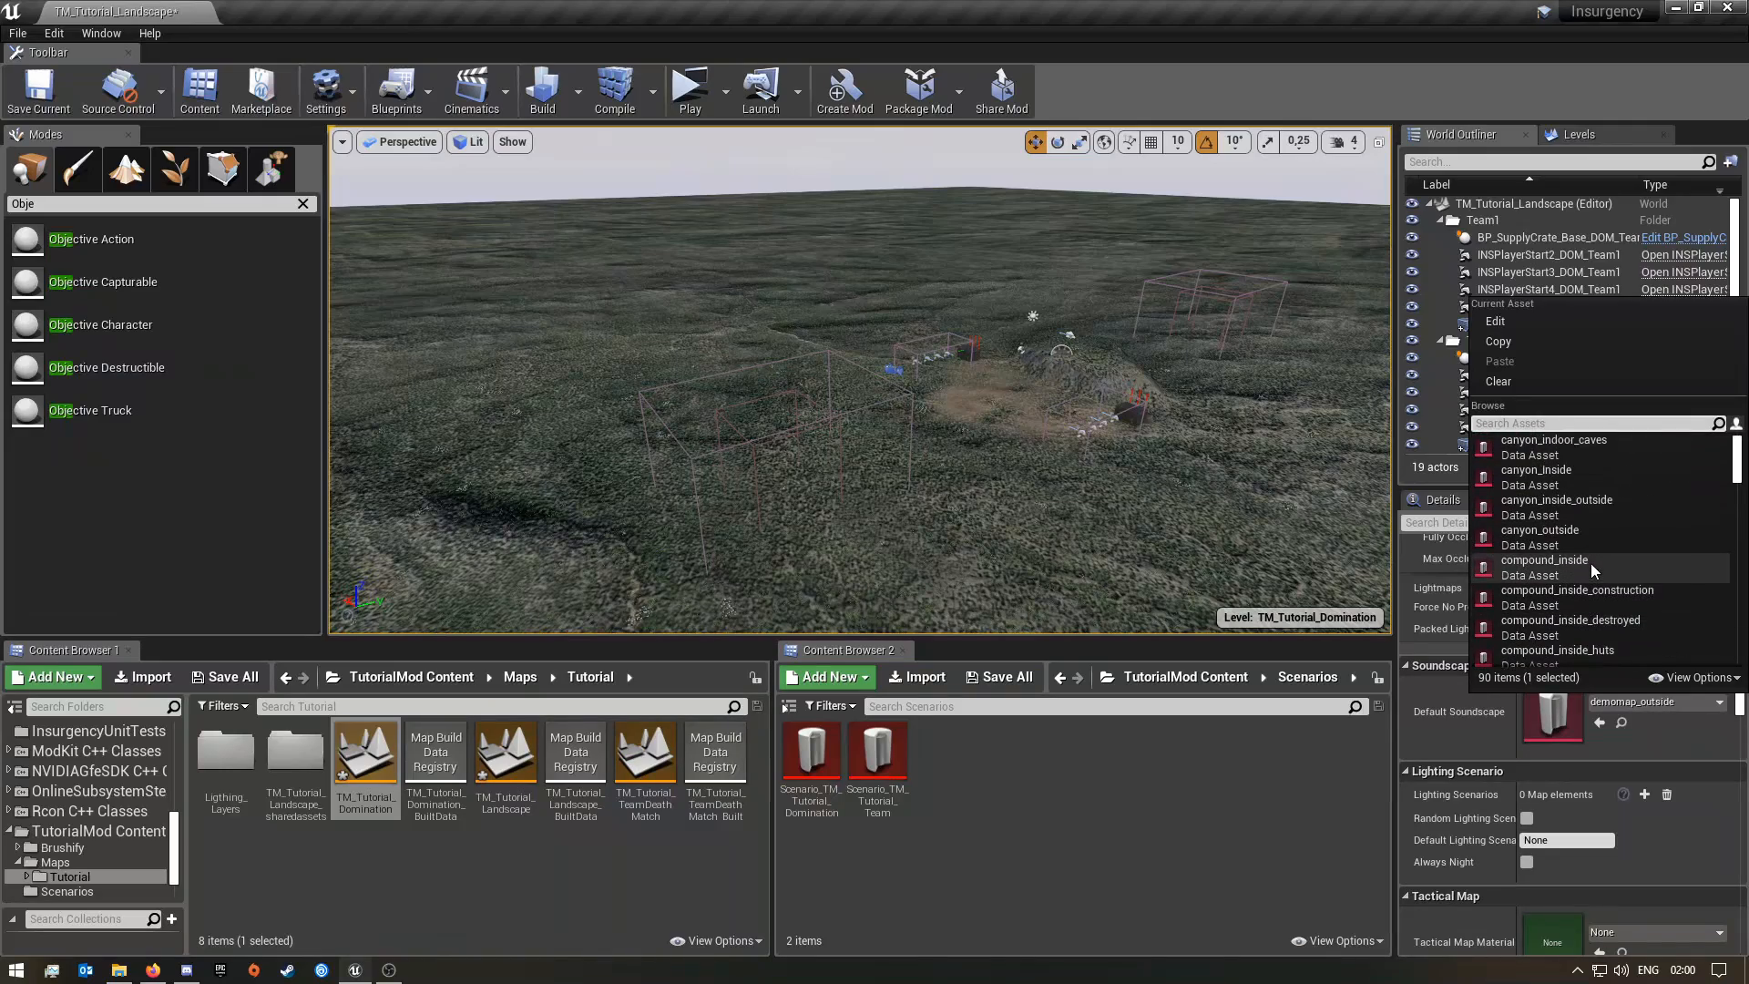
{"action": "left_click", "coordinate": [1591, 563]}
{"action": "scroll", "coordinate": [1676, 808], "scroll_direction": "down", "scroll_amount": 8}
Save all modified assets and levels of the tutorial map
{"action": "right_click_drag", "start_coordinate": [1066, 439], "coordinate": [1003, 542]}
{"action": "key", "text": "a"}
{"action": "key", "text": "d"}
{"action": "key", "text": "s"}
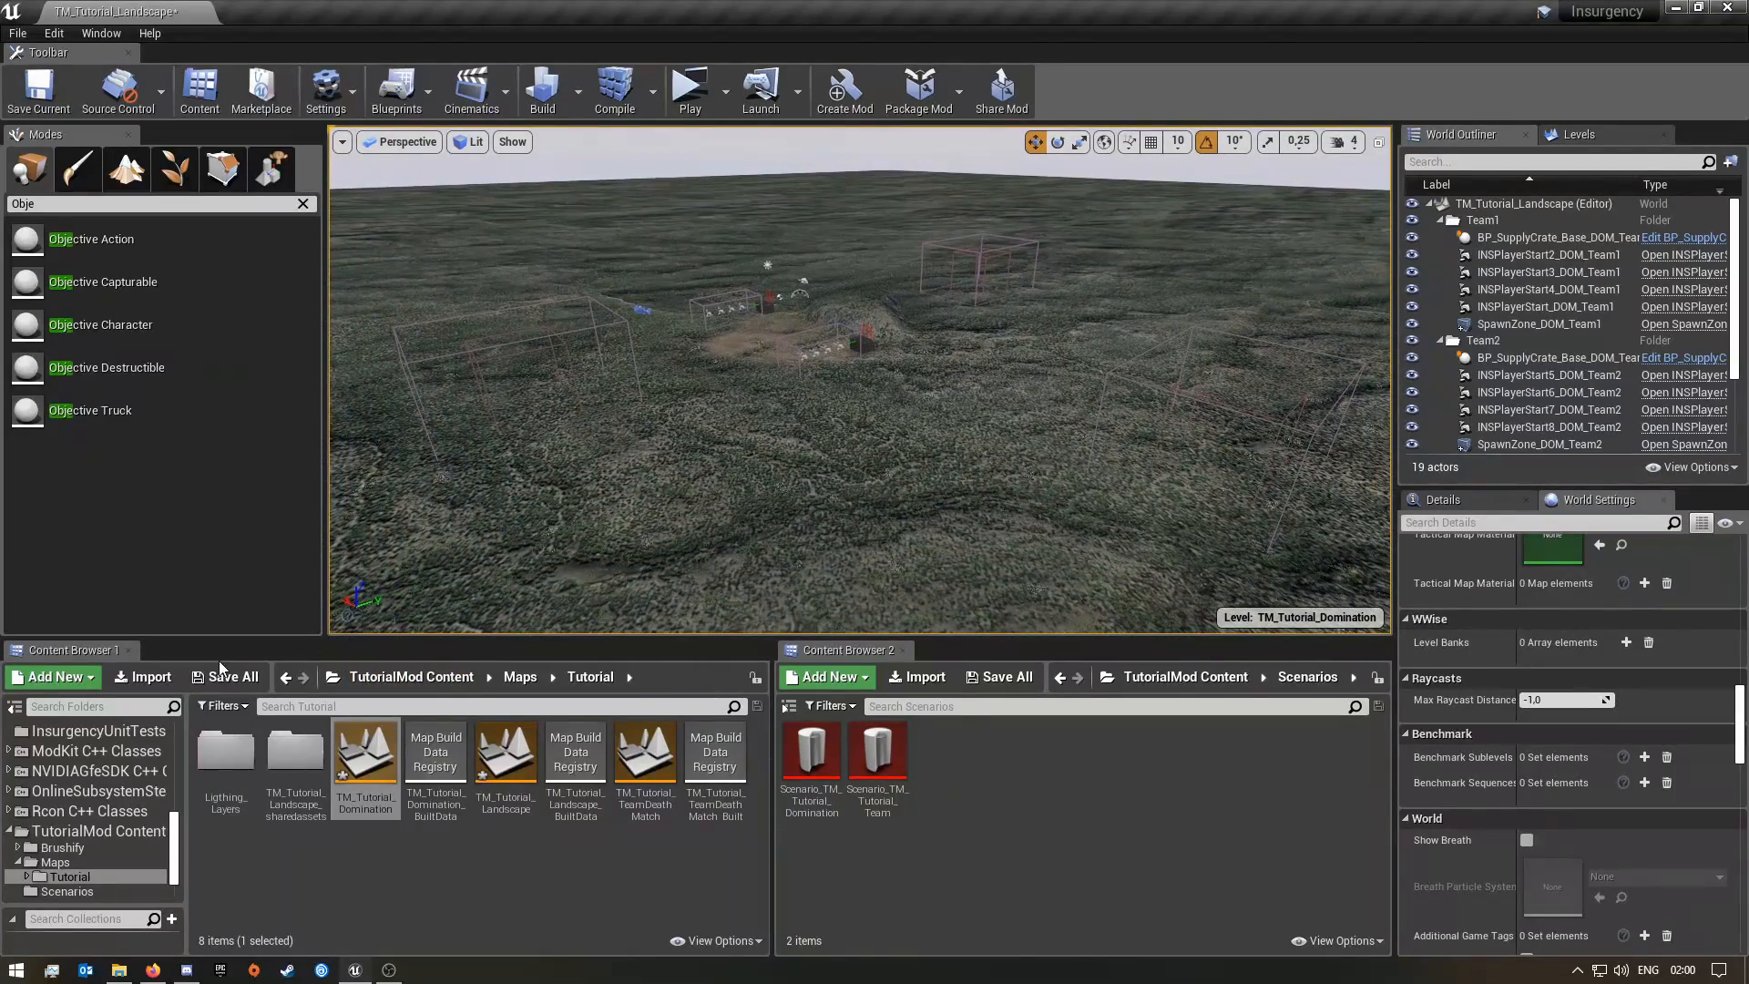
{"action": "left_click", "coordinate": [245, 678]}
{"action": "left_click", "coordinate": [1027, 656]}
{"action": "right_click_drag", "start_coordinate": [827, 439], "coordinate": [784, 450]}
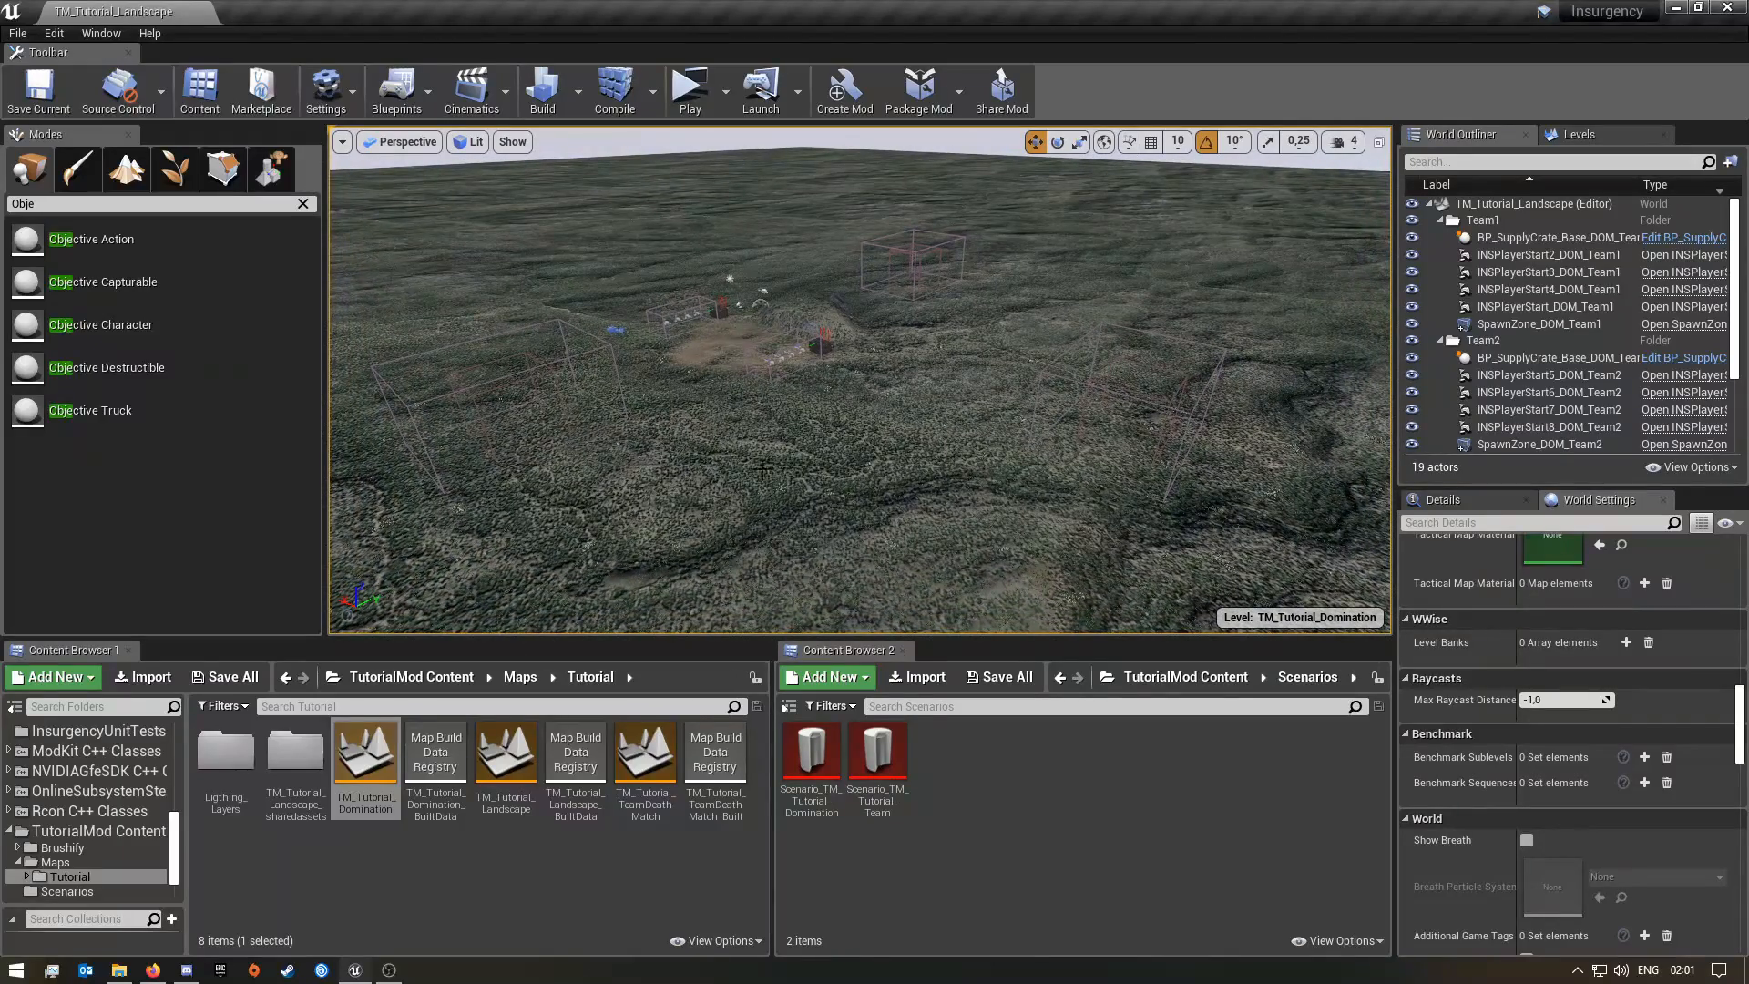
Open the Scenario_TM_Tutorial_Domination asset and review its spawn zones, level, game mode, lighting and sublevel settings
{"action": "double_click", "coordinate": [811, 755]}
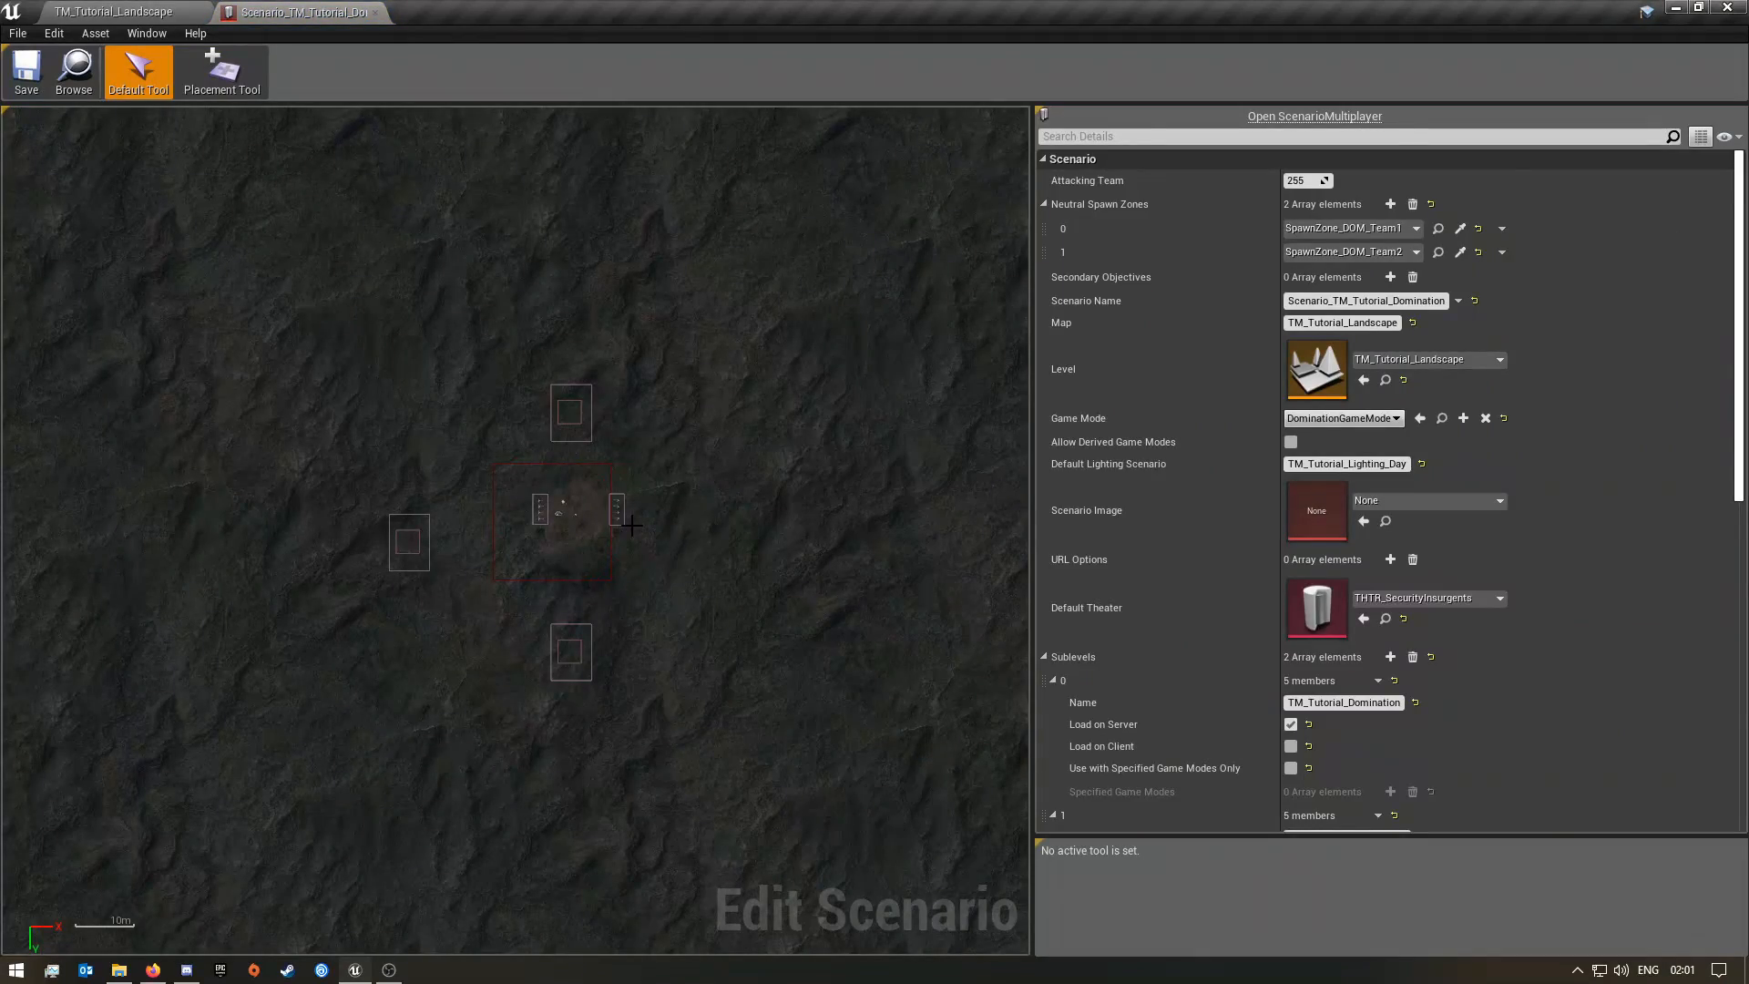
{"action": "scroll", "coordinate": [631, 526], "scroll_direction": "up", "scroll_amount": 3}
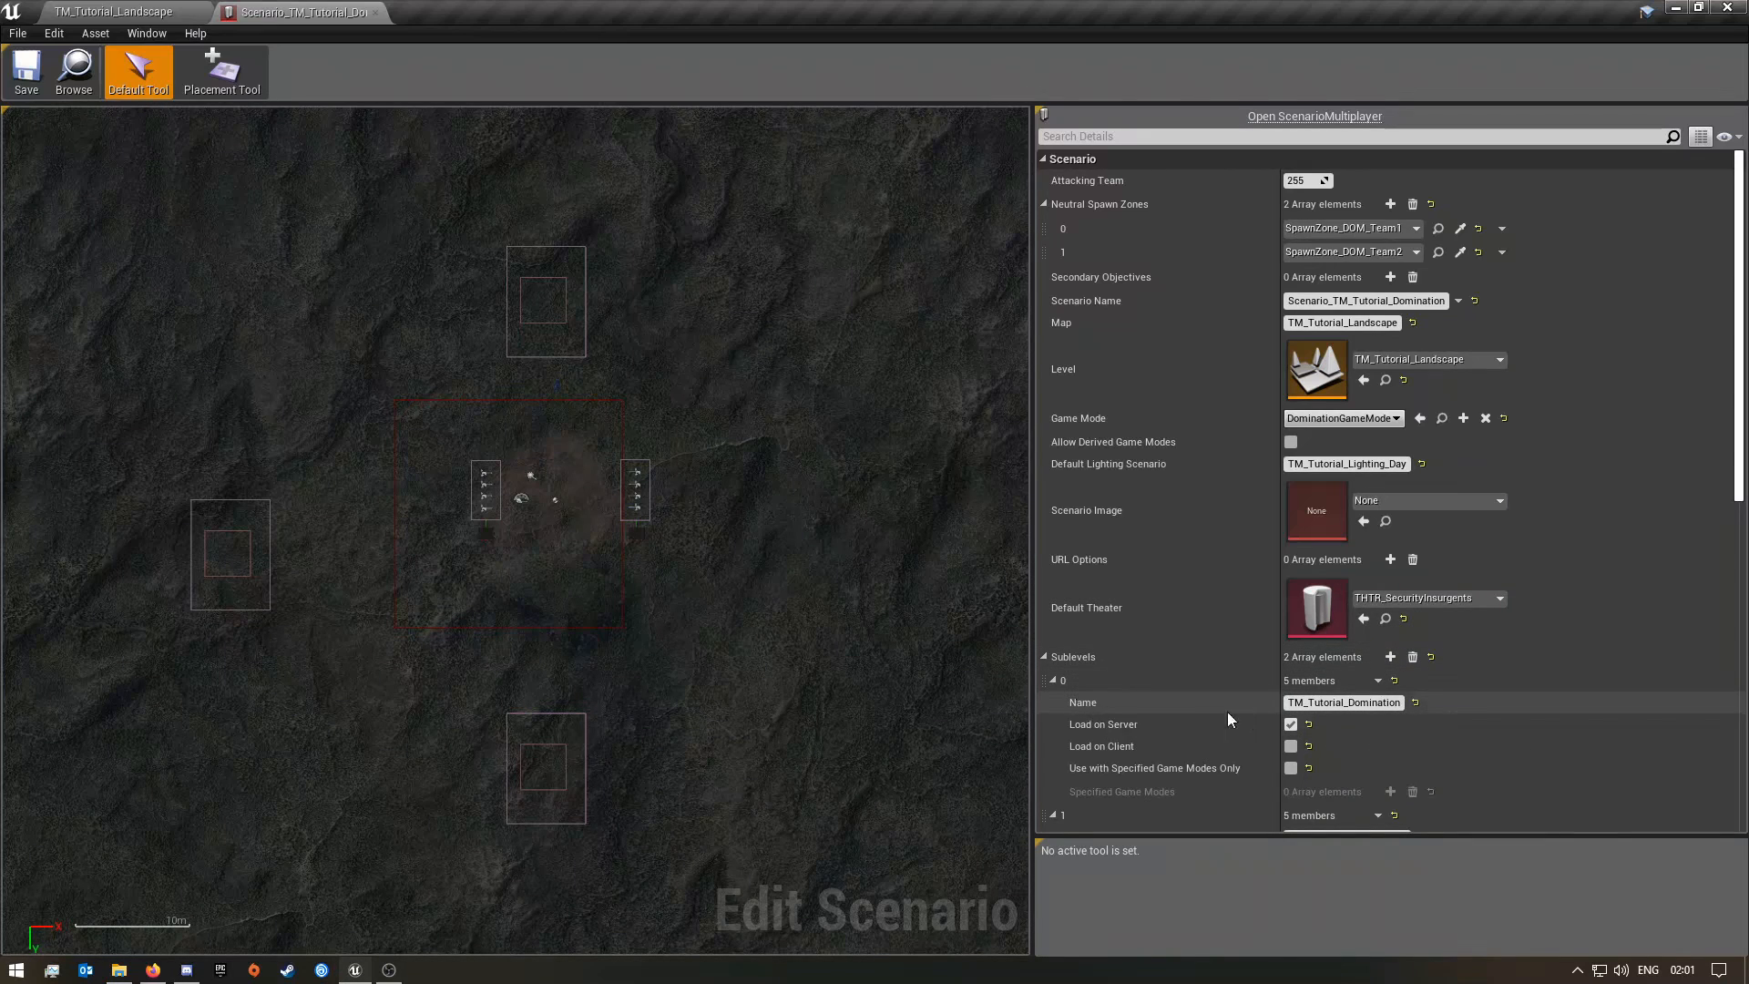
{"action": "scroll", "coordinate": [1394, 713], "scroll_direction": "down", "scroll_amount": 2}
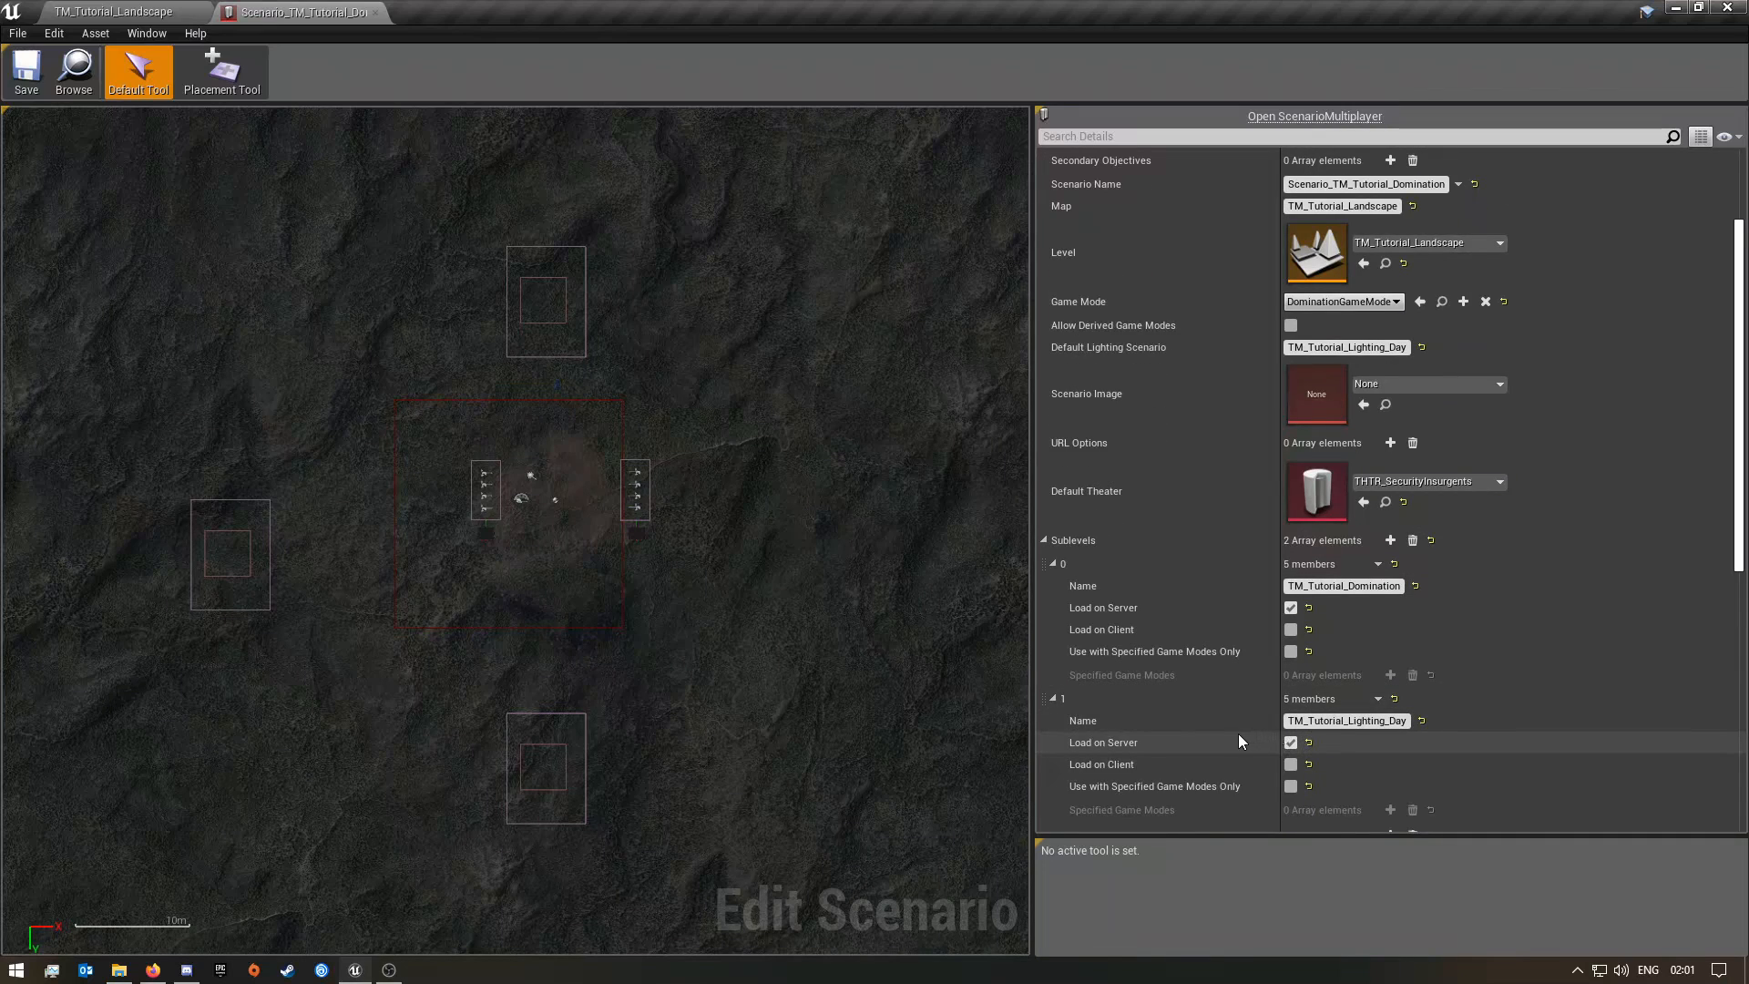
{"action": "scroll", "coordinate": [1461, 536], "scroll_direction": "up", "scroll_amount": 2}
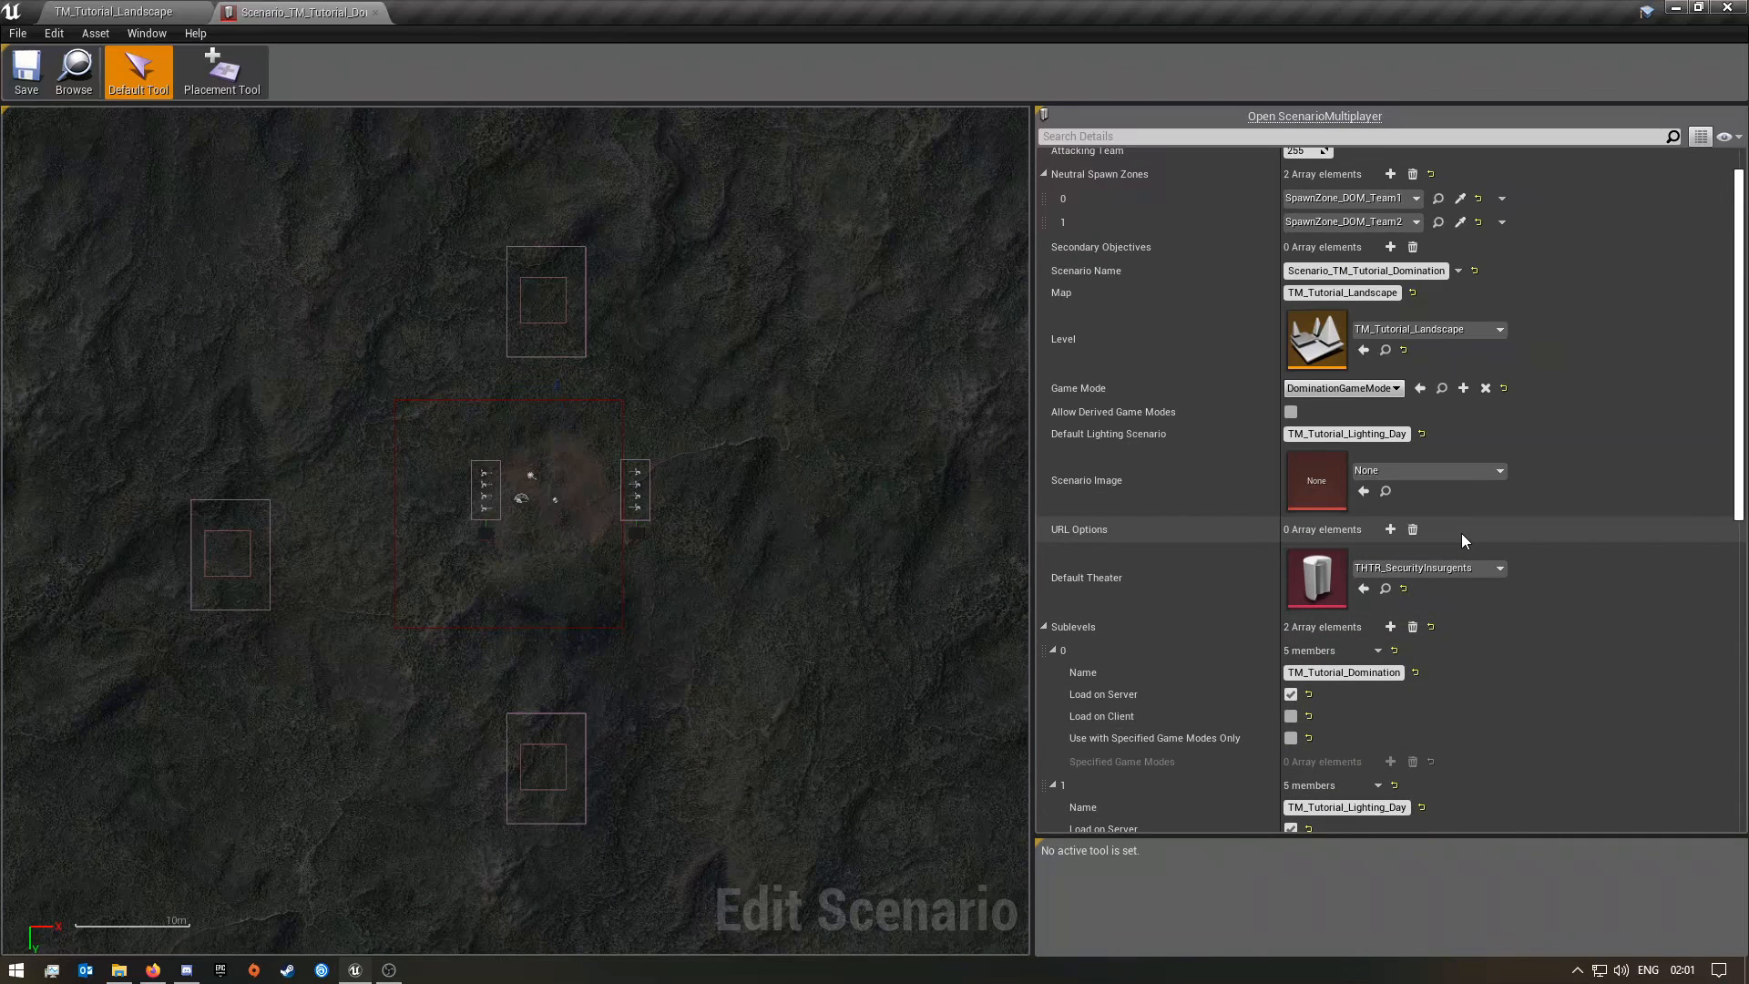
{"action": "scroll", "coordinate": [1461, 533], "scroll_direction": "up", "scroll_amount": 1}
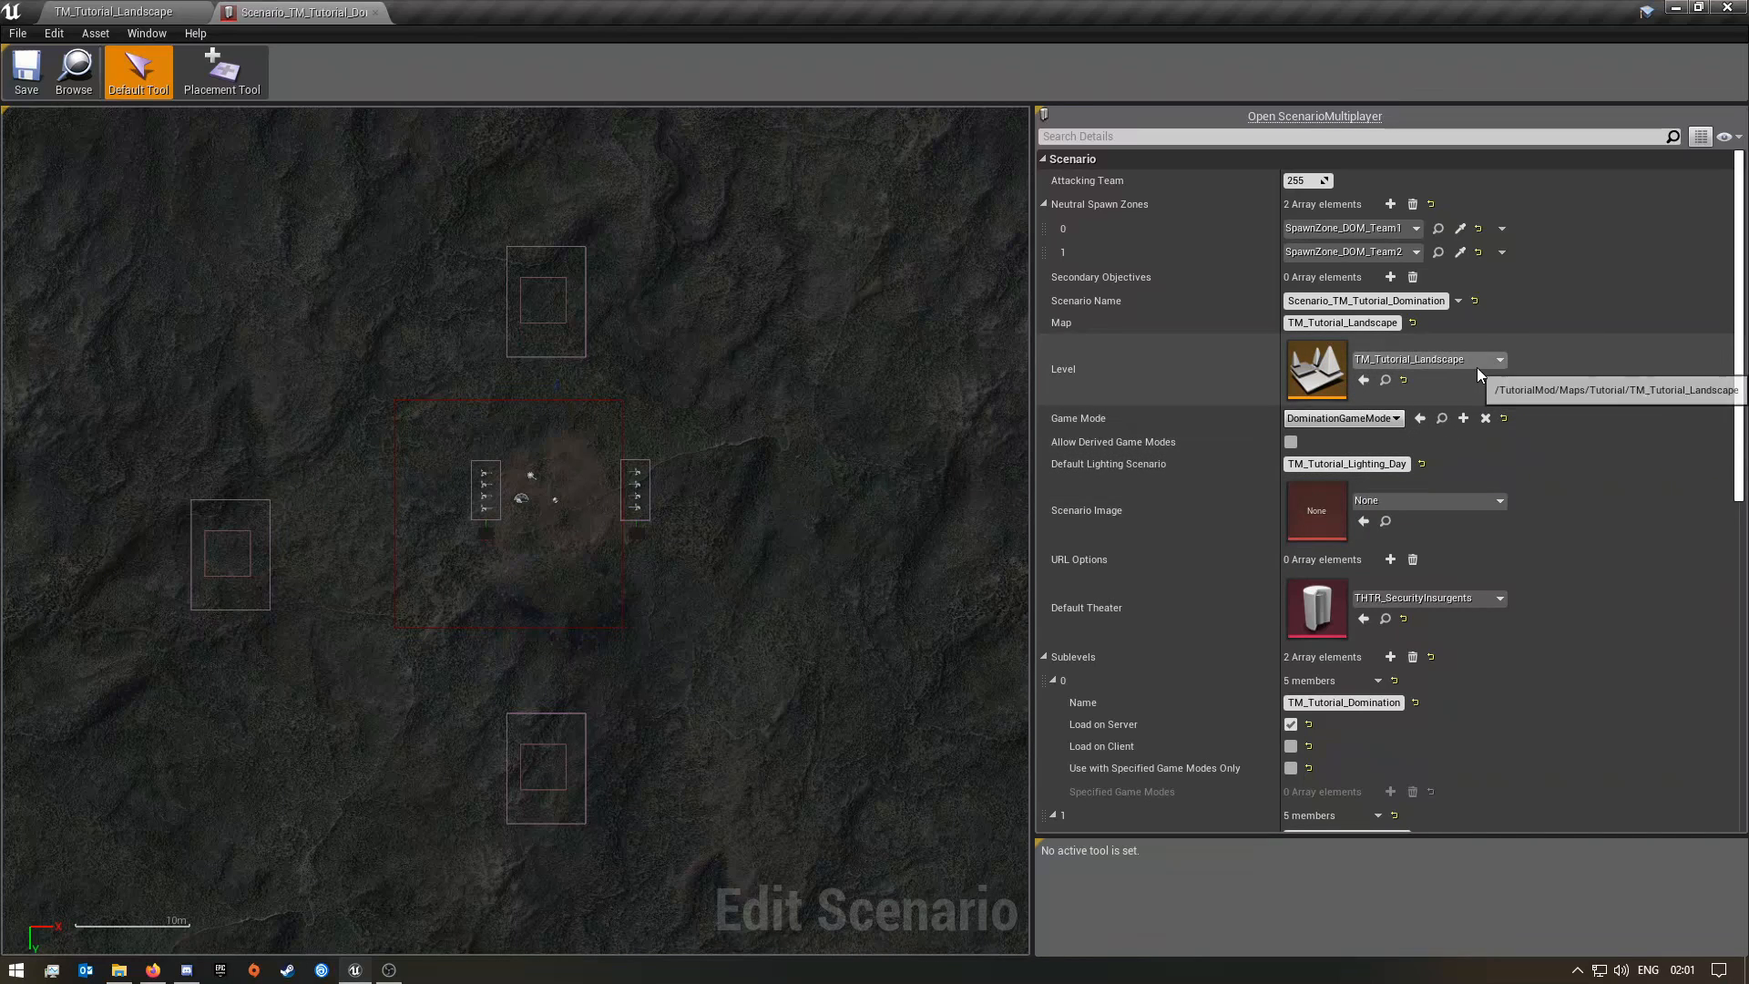
Re-enter the asset's name, Scenario_TM_Tutorial_Domination, as the Scenario Name of the Domination scenario
{"action": "left_click", "coordinate": [108, 9]}
{"action": "right_click", "coordinate": [814, 770]}
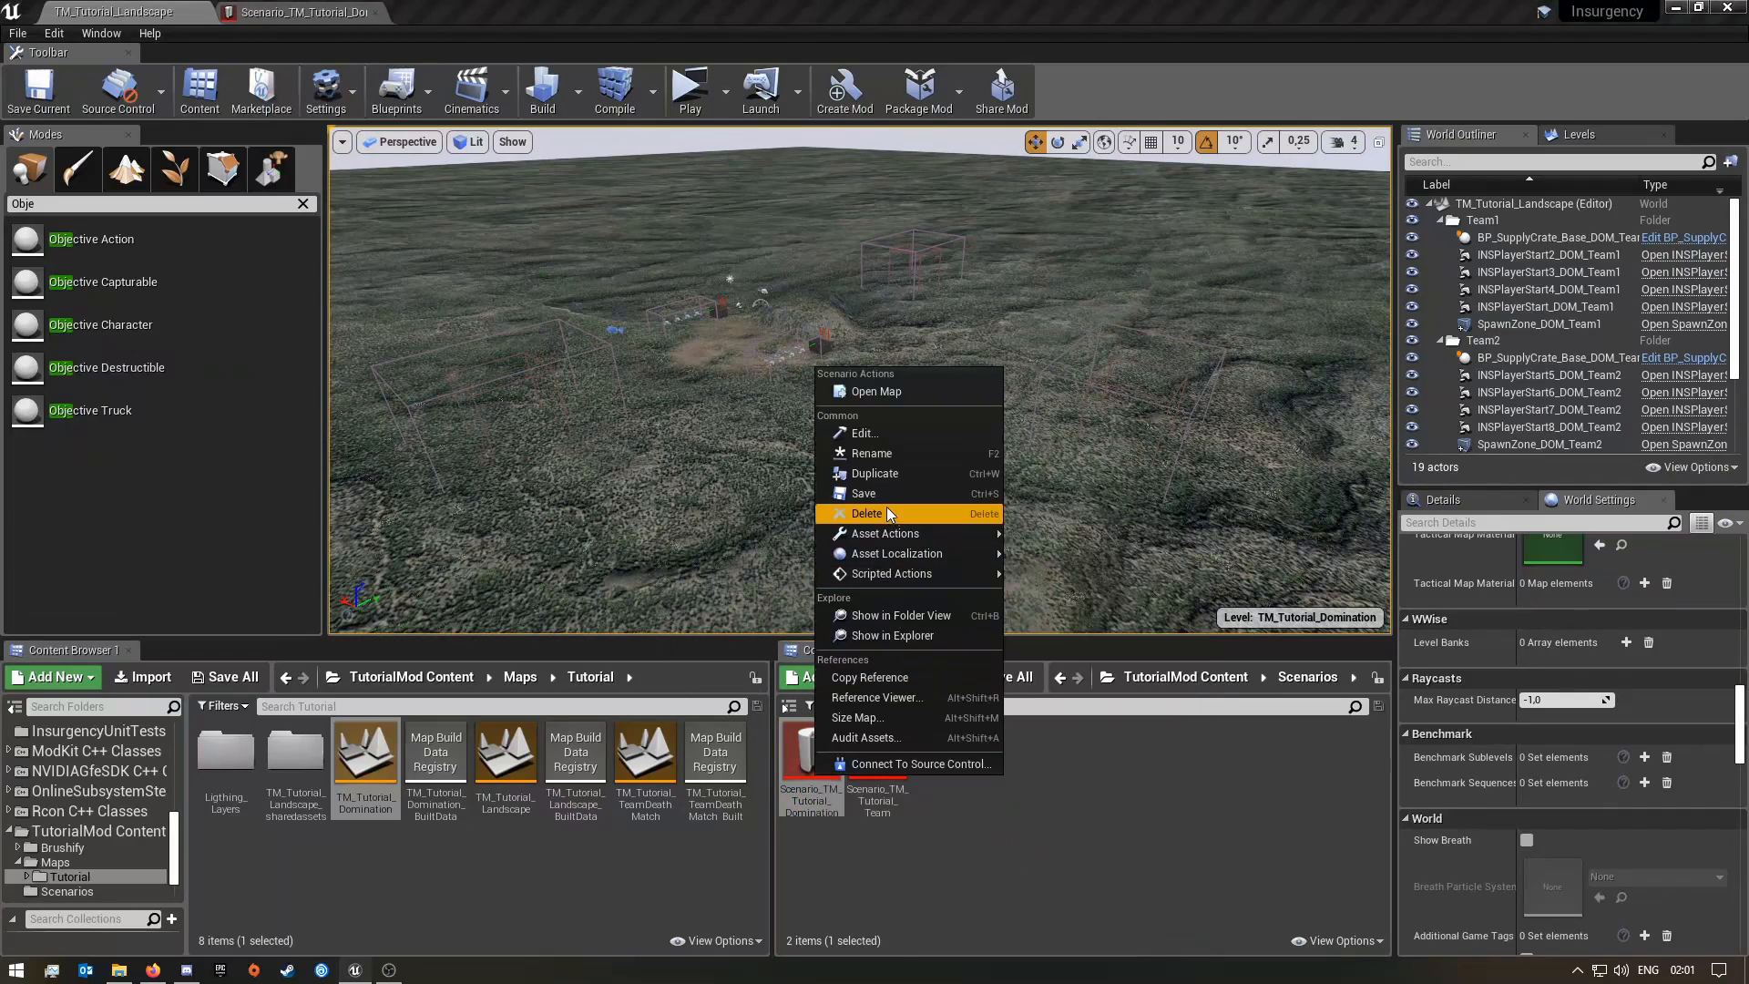
{"action": "left_click", "coordinate": [872, 454]}
{"action": "left_click", "coordinate": [1072, 830]}
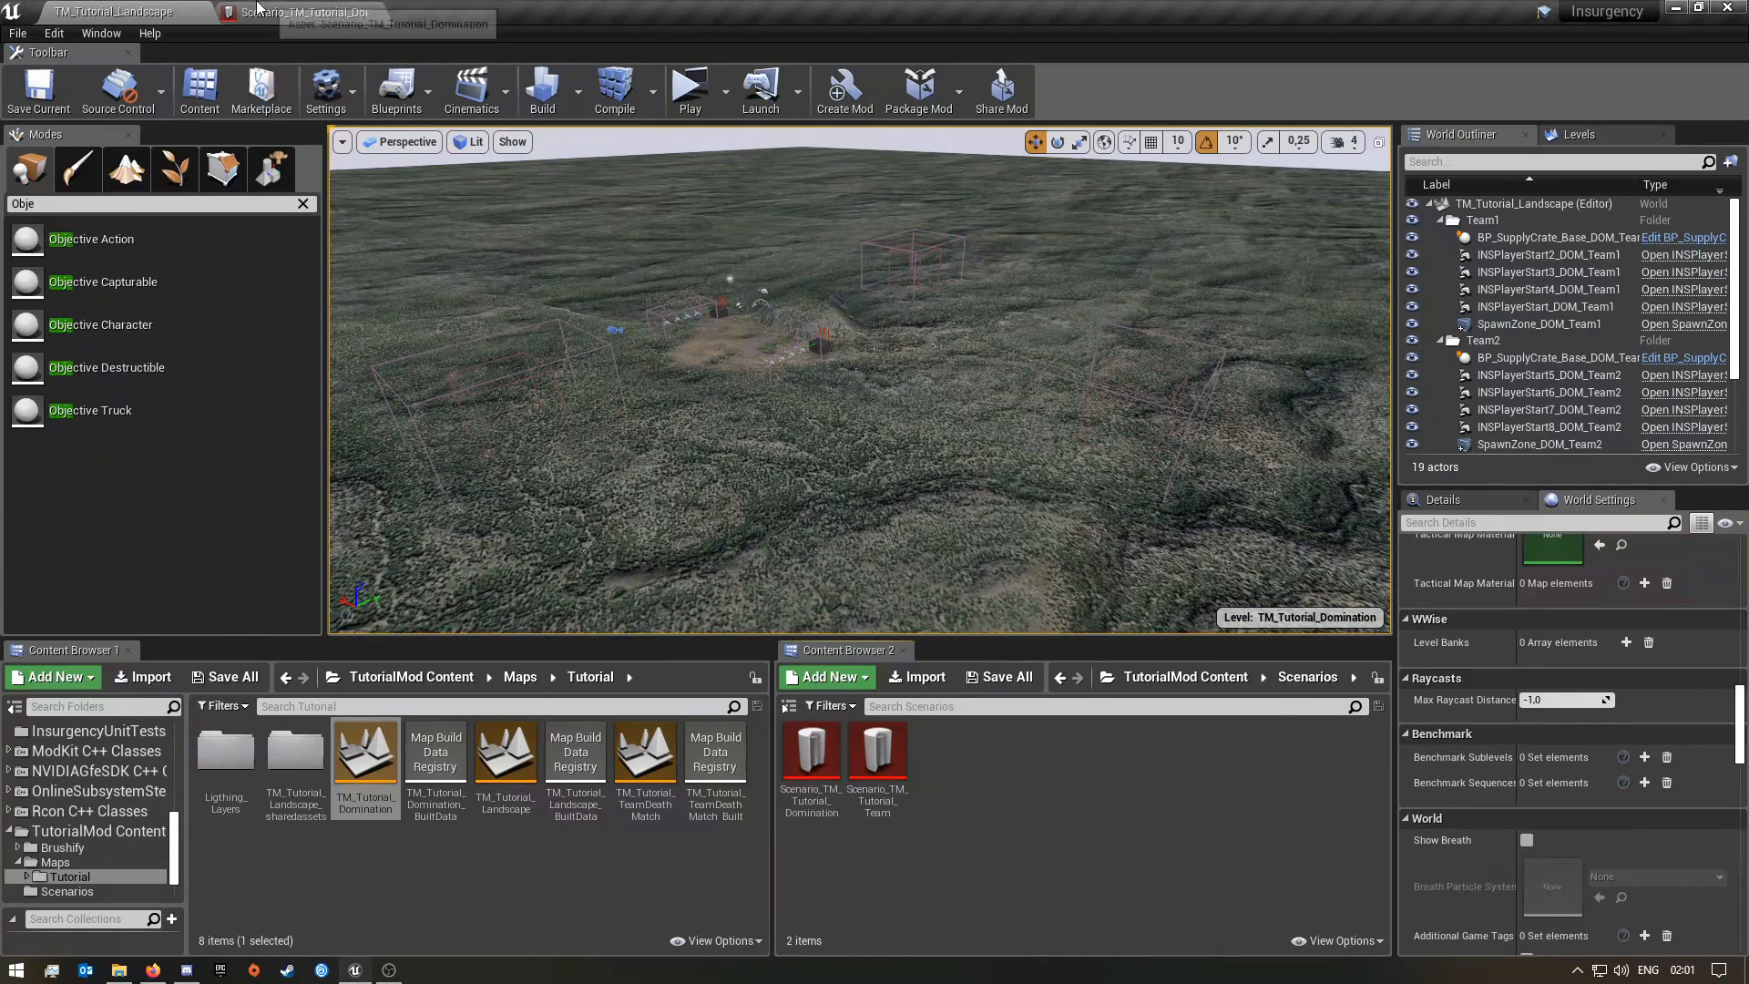
{"action": "left_click", "coordinate": [276, 7]}
{"action": "left_click", "coordinate": [1376, 297]}
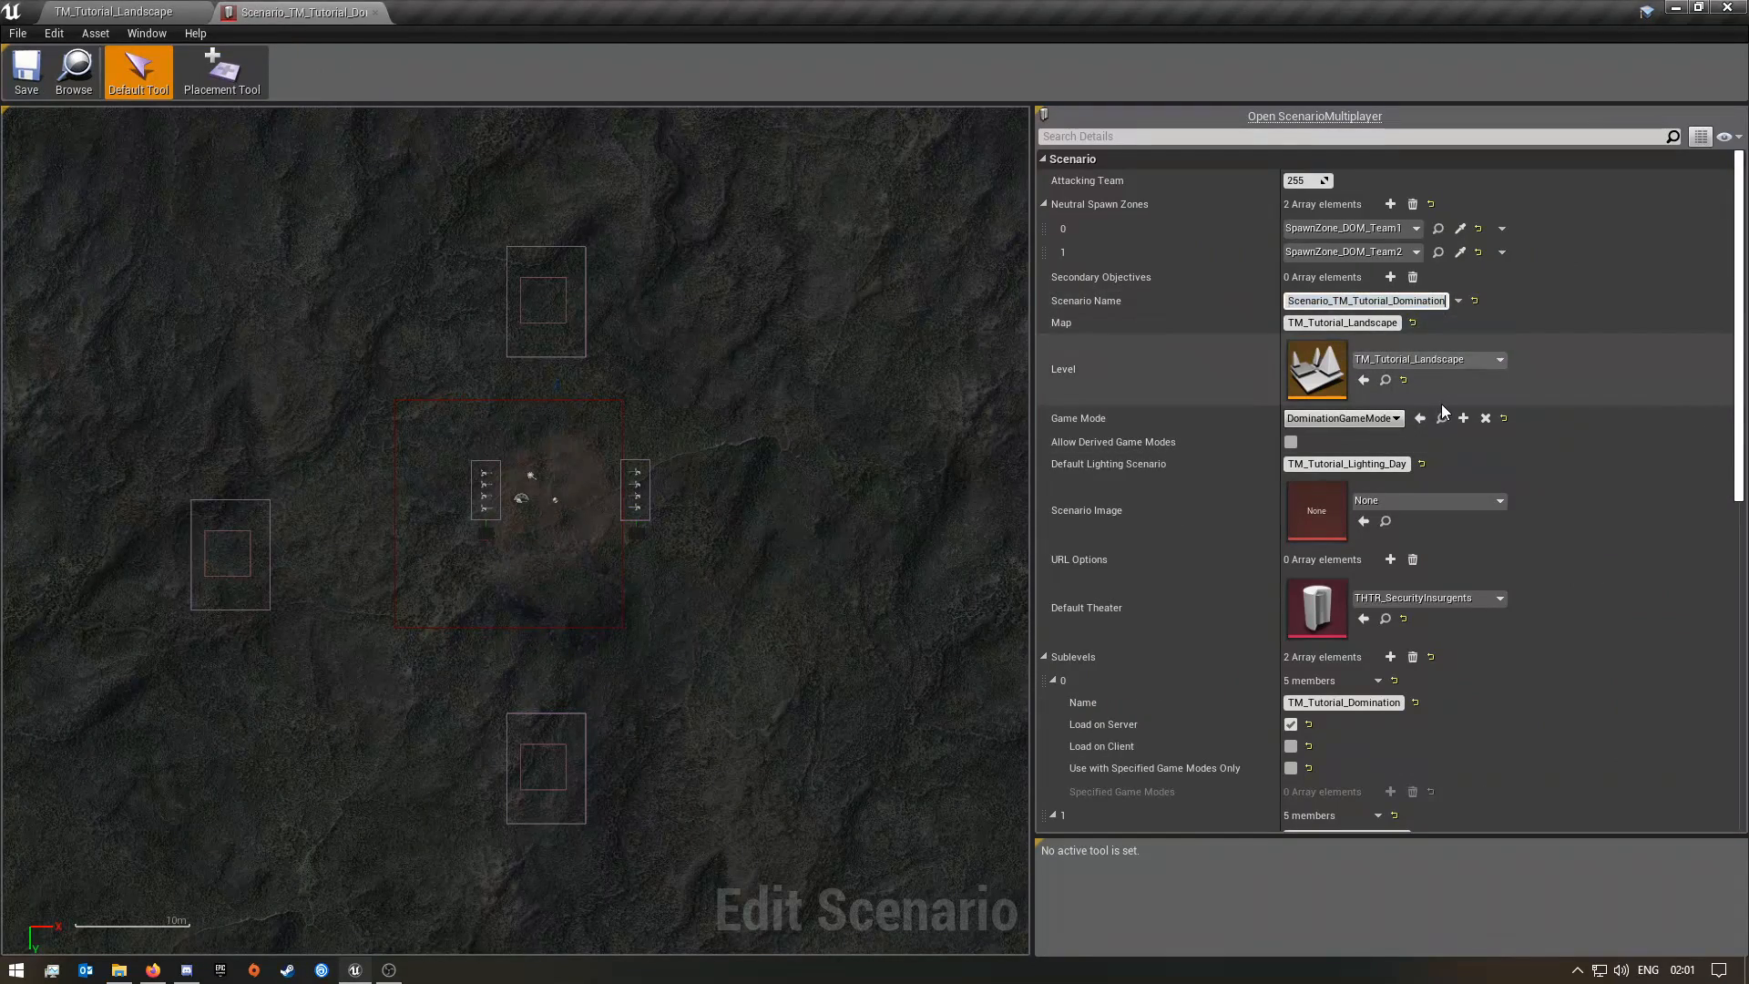
{"action": "left_click", "coordinate": [1604, 408]}
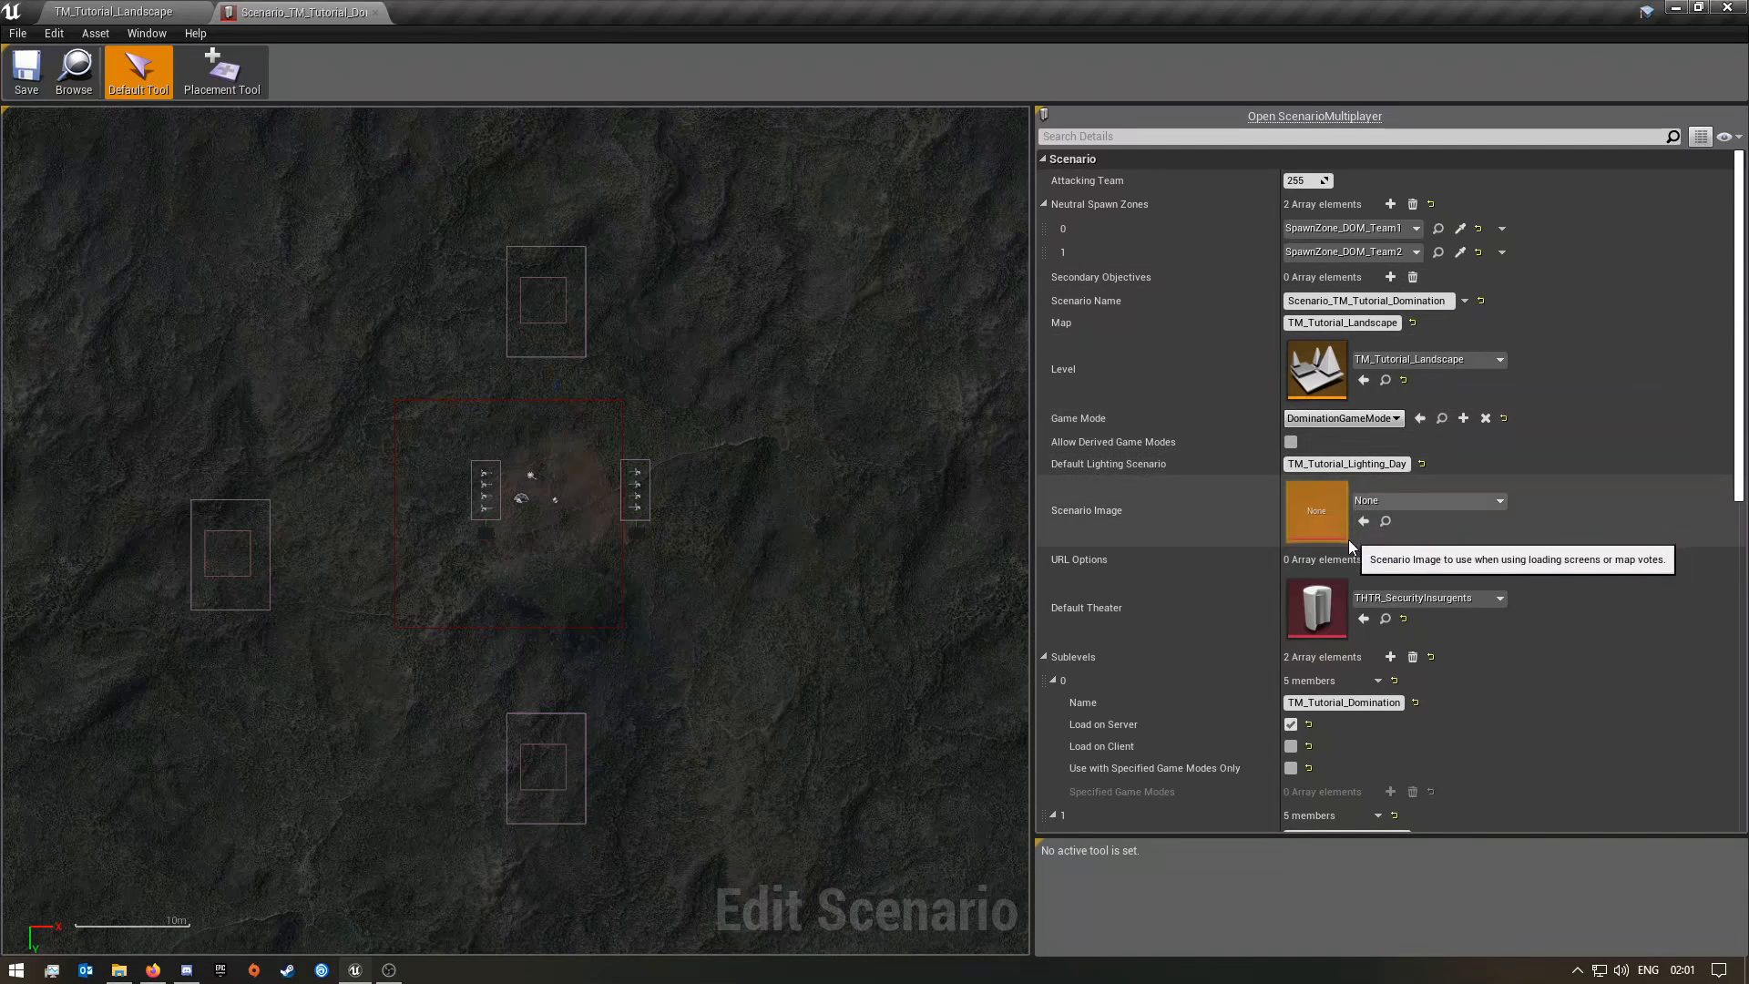
Review the scenario's sublevels and the Default Scenarios entries in the TM_Tutorial_Landscape World Settings
{"action": "scroll", "coordinate": [1296, 723], "scroll_direction": "down", "scroll_amount": 5}
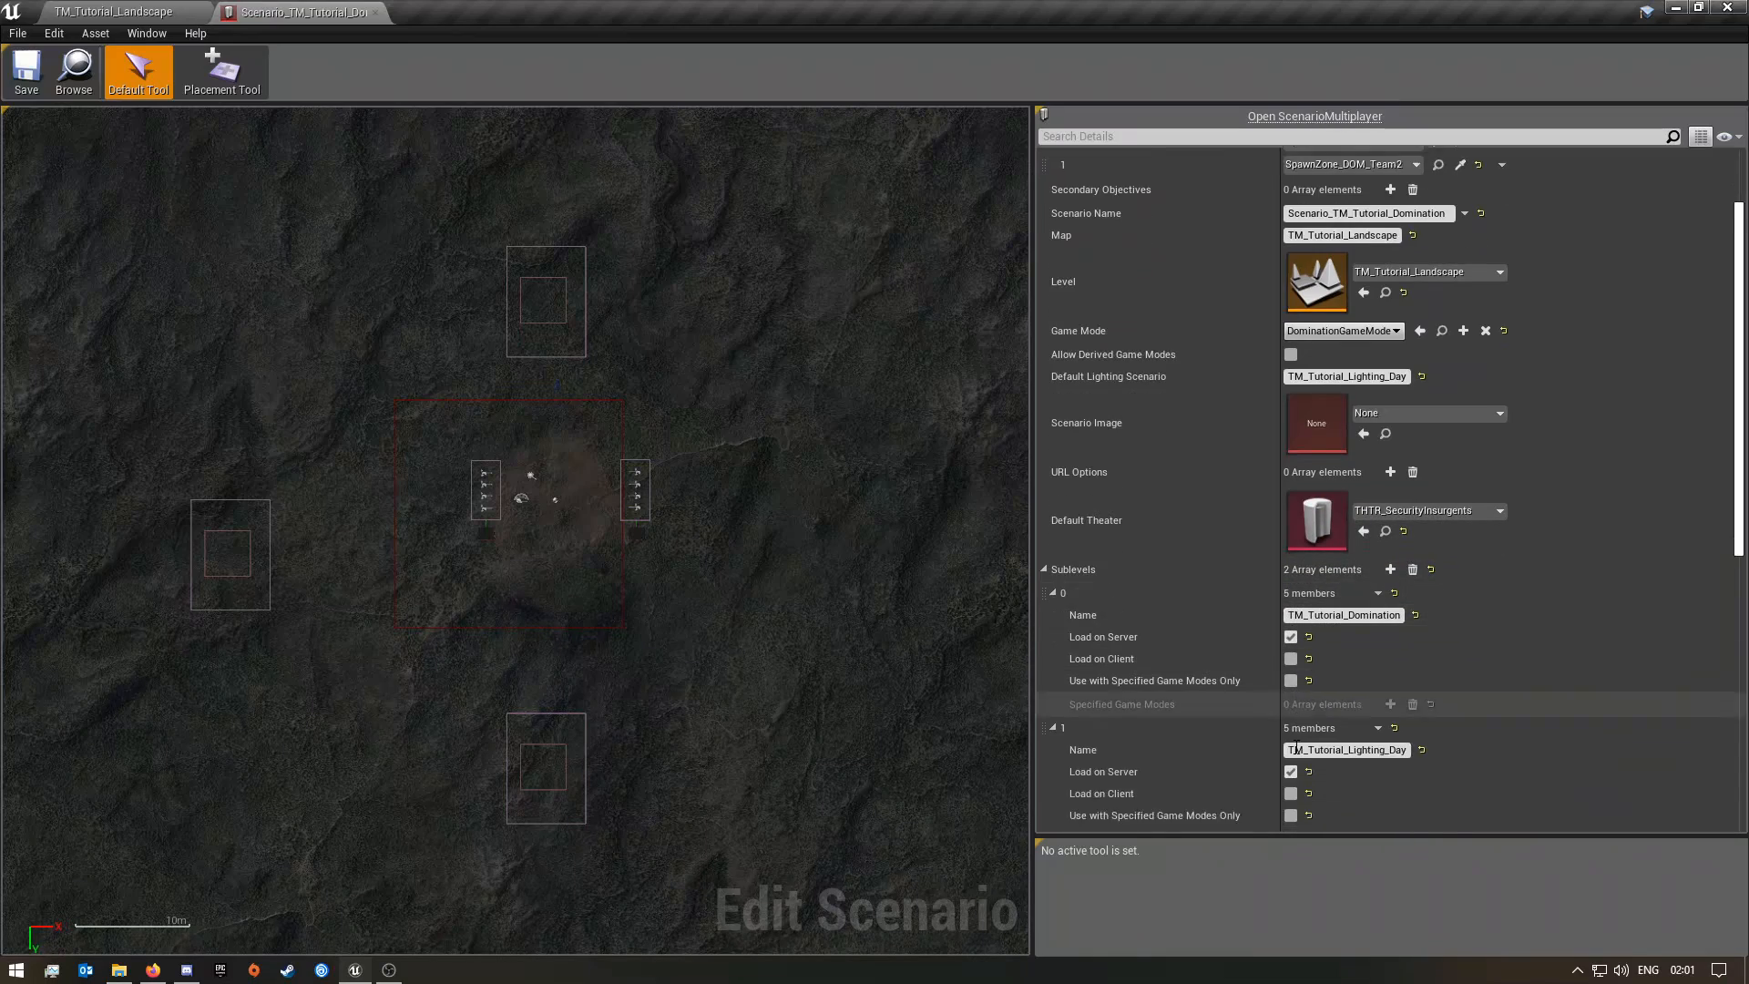
{"action": "left_click", "coordinate": [127, 11]}
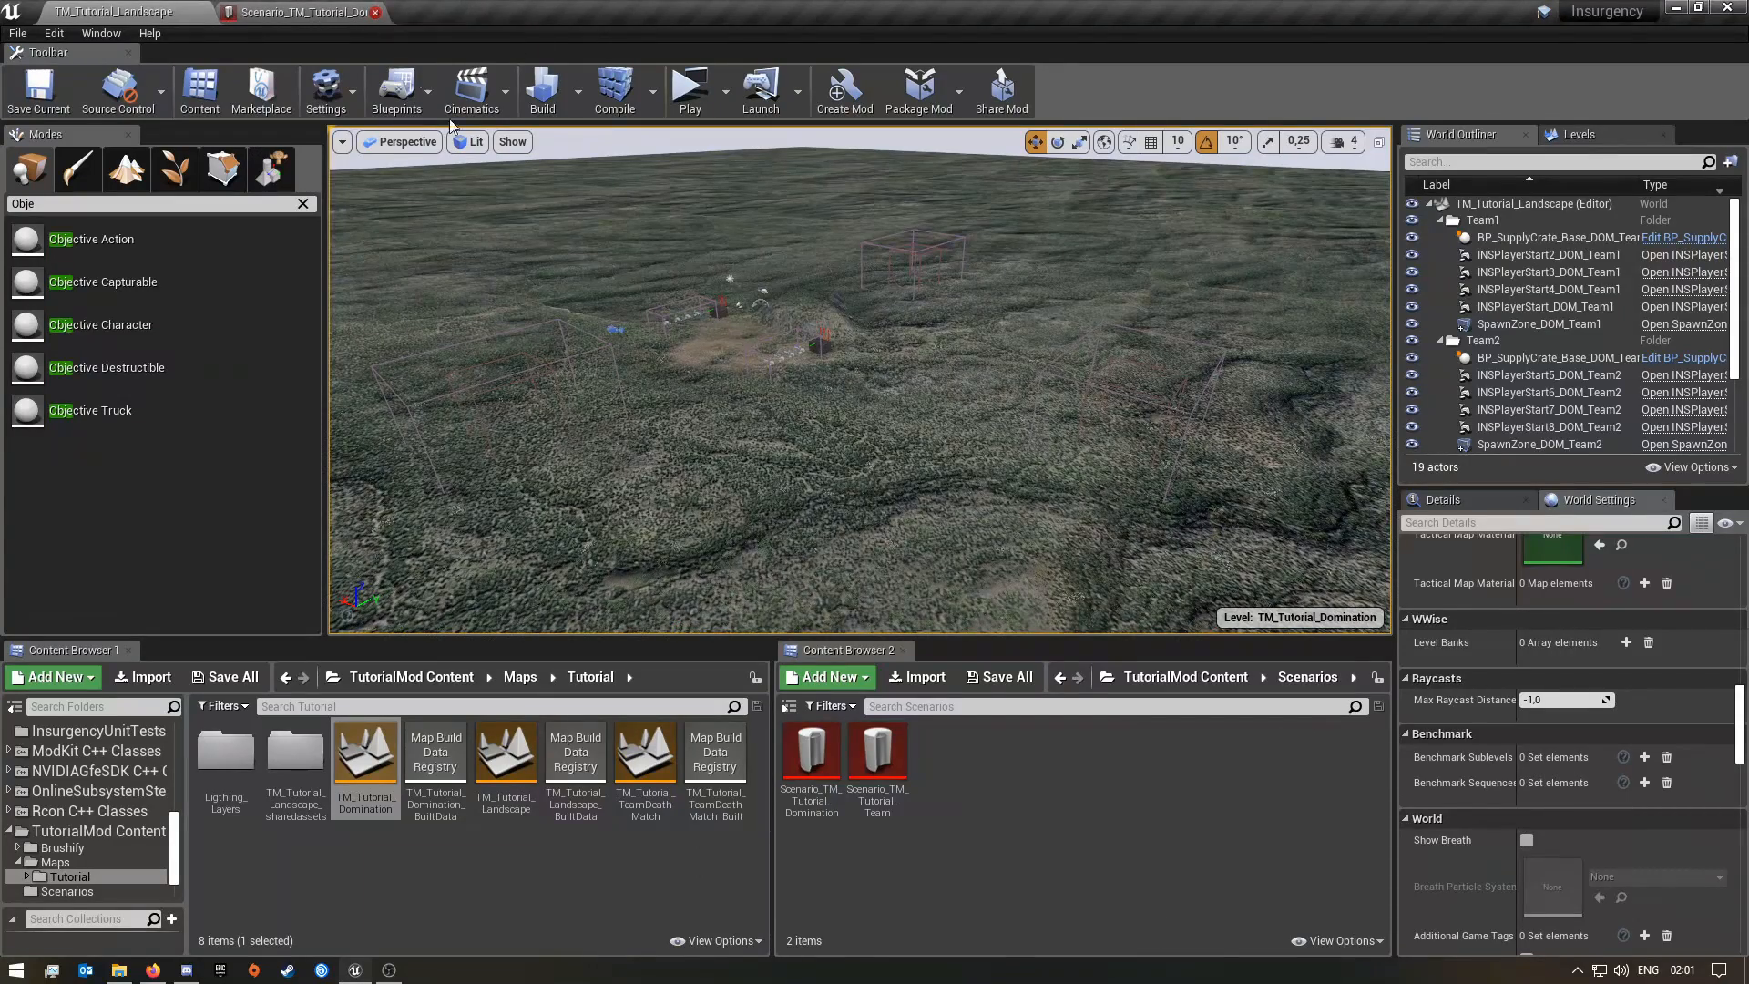
{"action": "scroll", "coordinate": [1583, 722], "scroll_direction": "up", "scroll_amount": 4}
{"action": "scroll", "coordinate": [1583, 721], "scroll_direction": "up", "scroll_amount": 8}
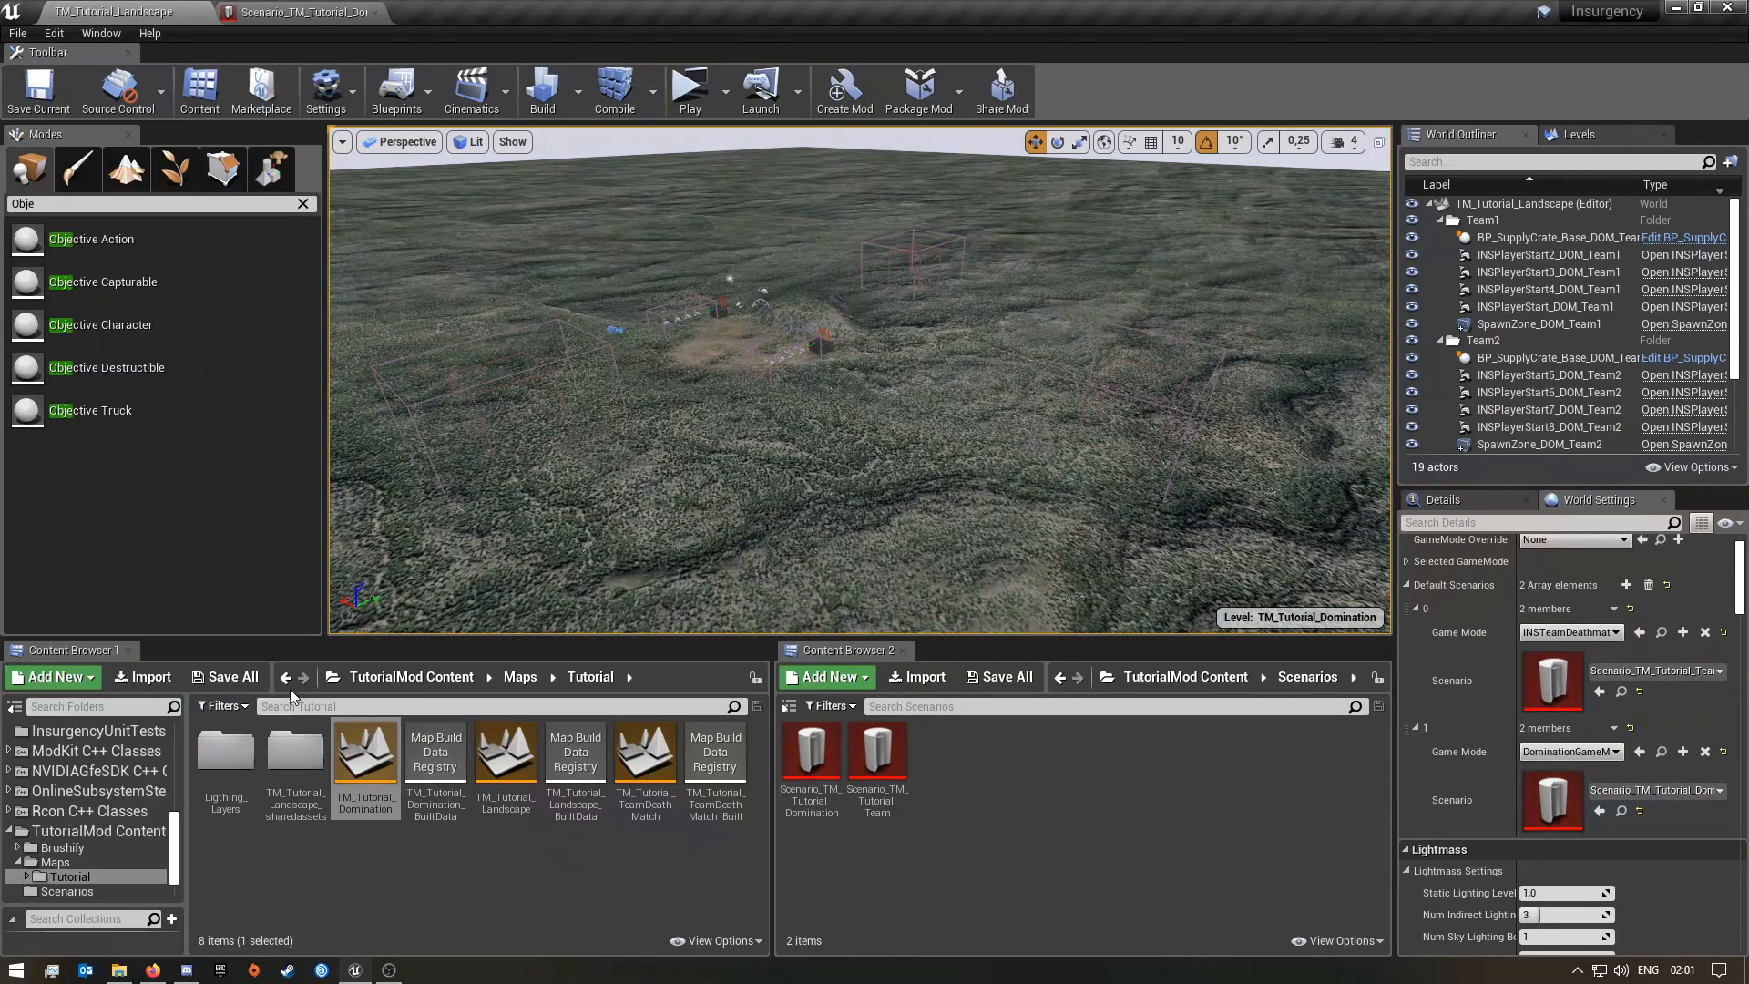
Start a two-player preview with Run Dedicated Server enabled and show the class selection in the Client 2 window
{"action": "left_click", "coordinate": [725, 92]}
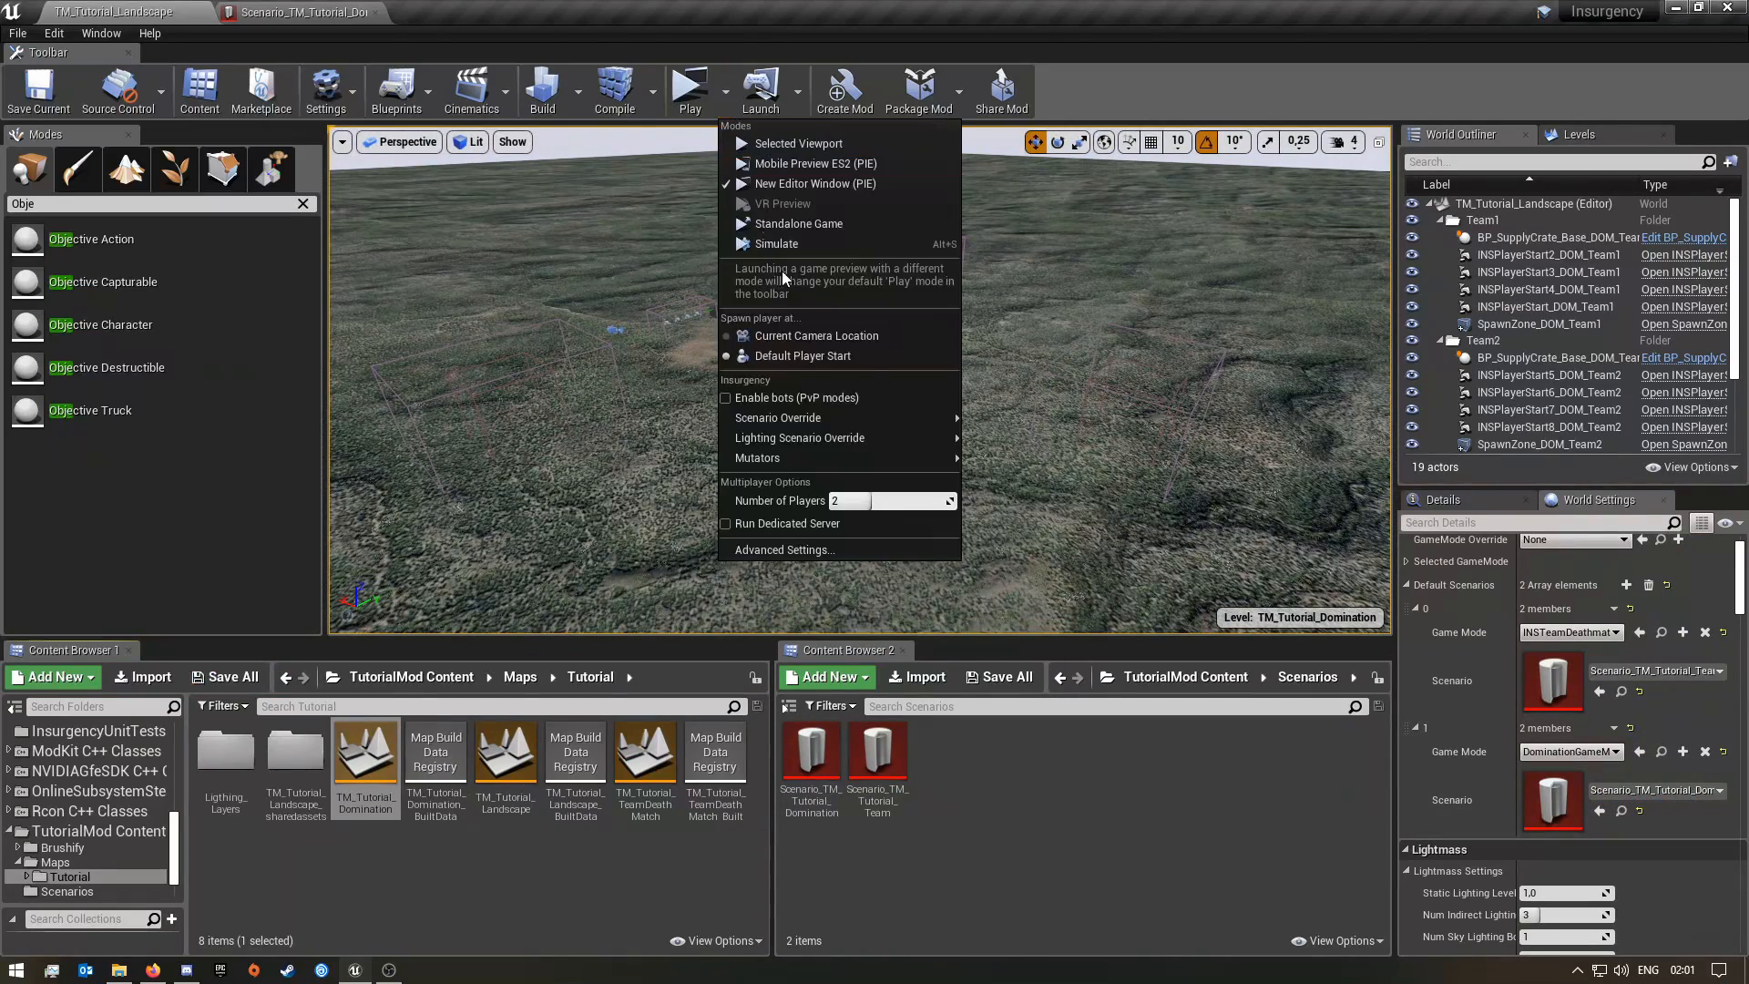
{"action": "left_click", "coordinate": [893, 517]}
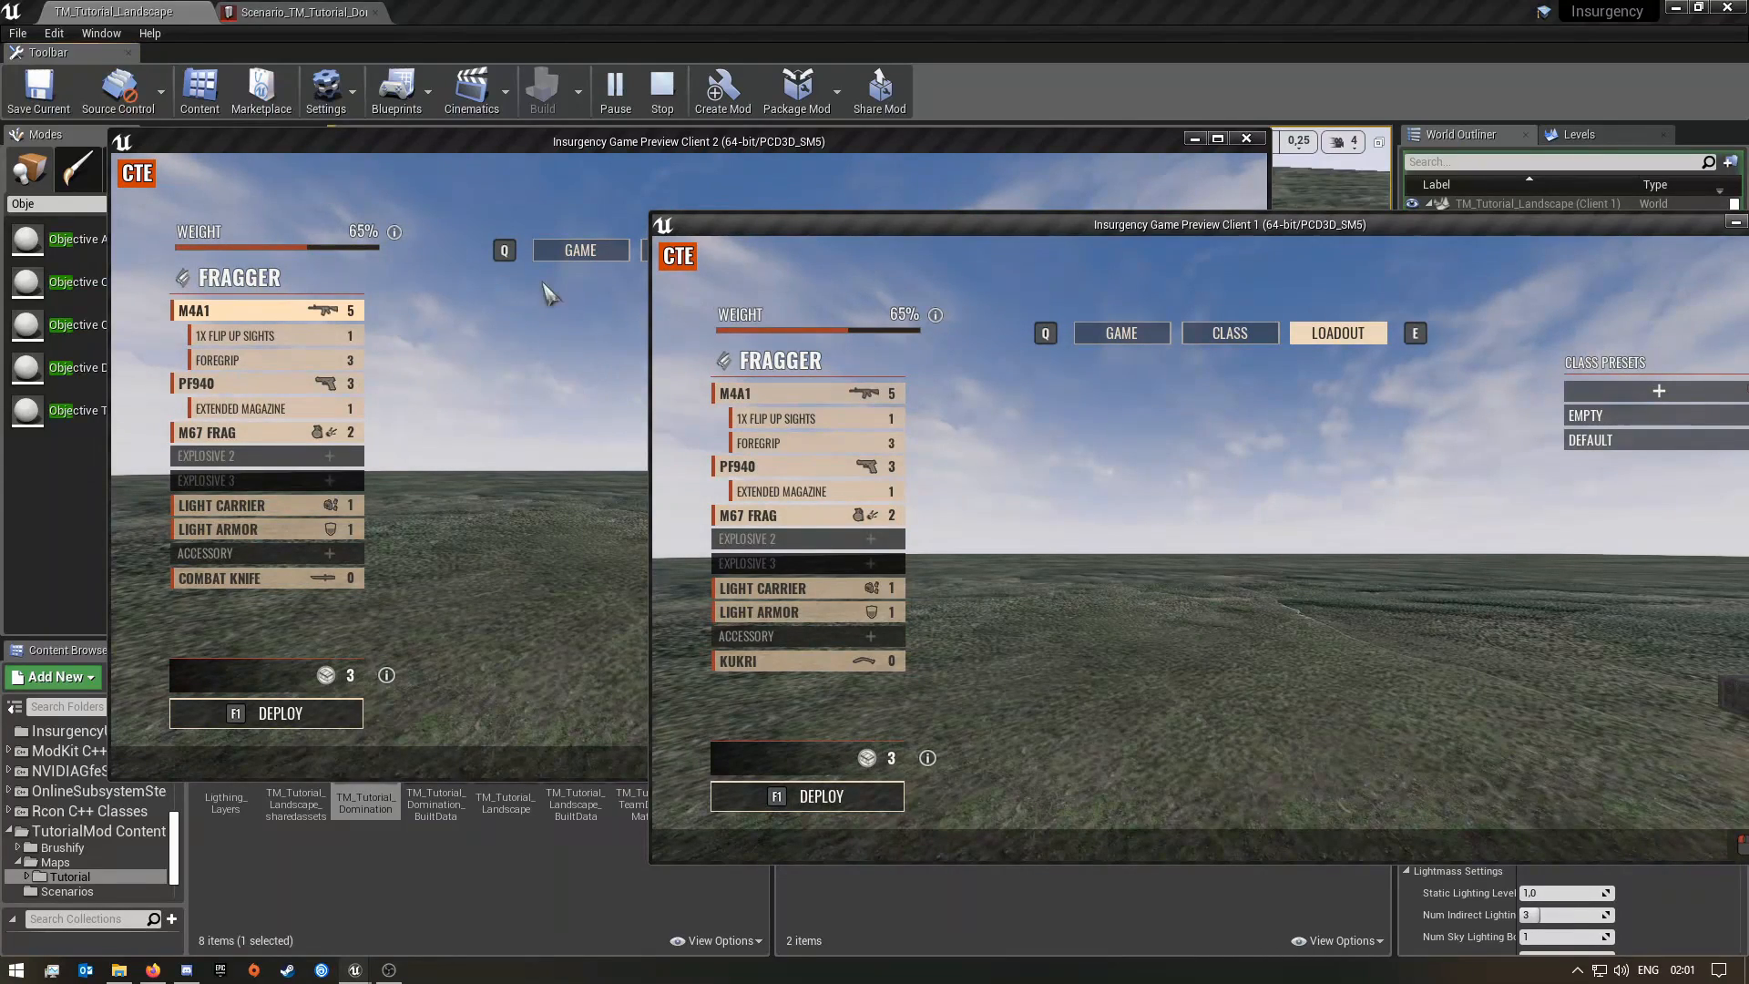
{"action": "left_click", "coordinate": [485, 205]}
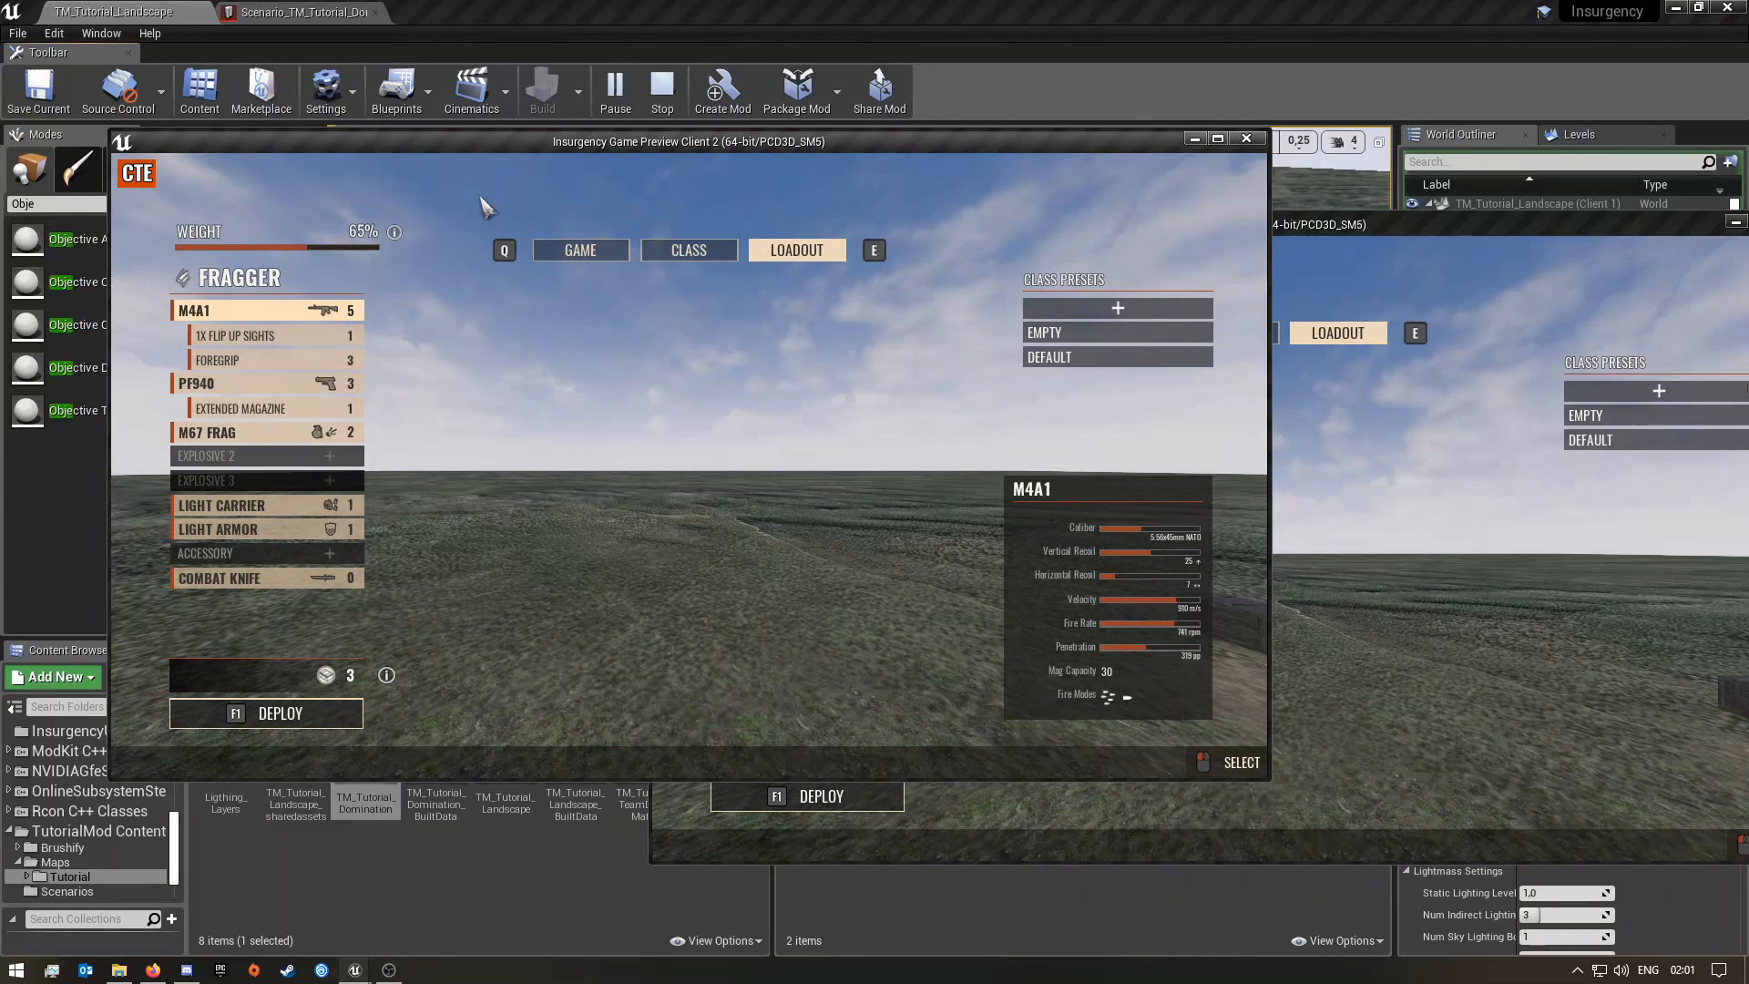
{"action": "left_click", "coordinate": [690, 261]}
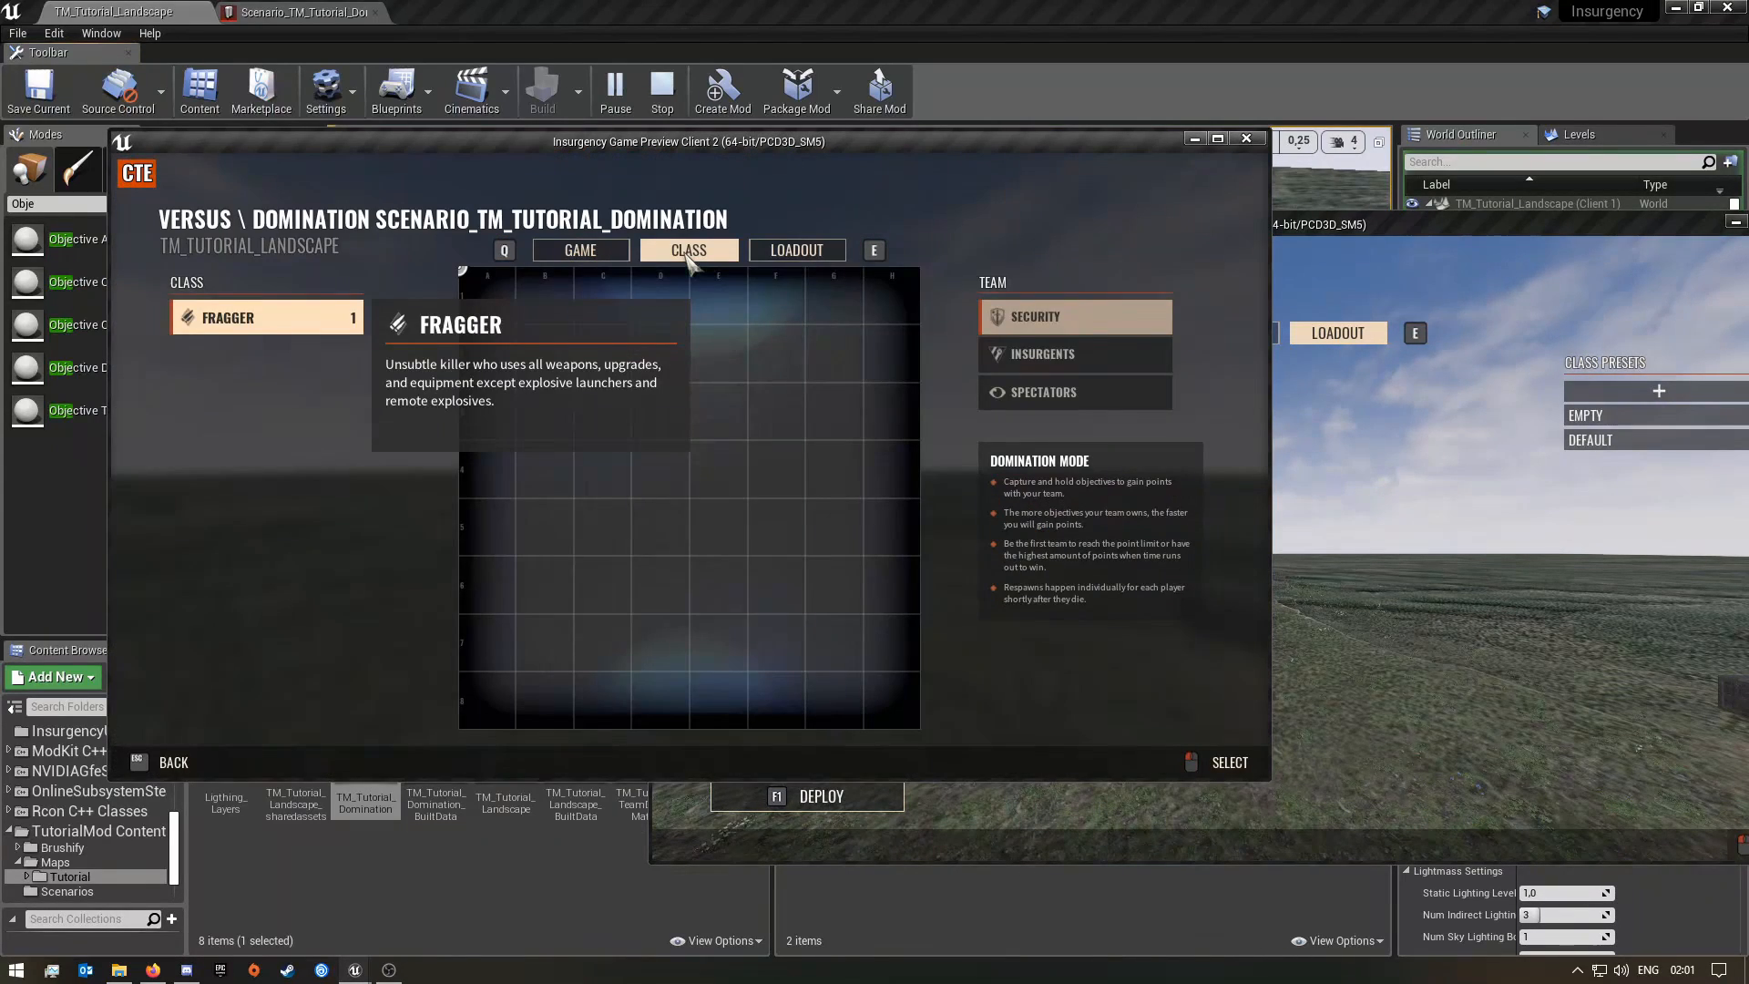
Bring the whole Client 1 window into view and deploy there as an Insurgents Fragger
{"action": "left_click", "coordinate": [1457, 552]}
{"action": "left_click_drag", "start_coordinate": [1253, 222], "coordinate": [940, 222]}
{"action": "left_click", "coordinate": [917, 336]}
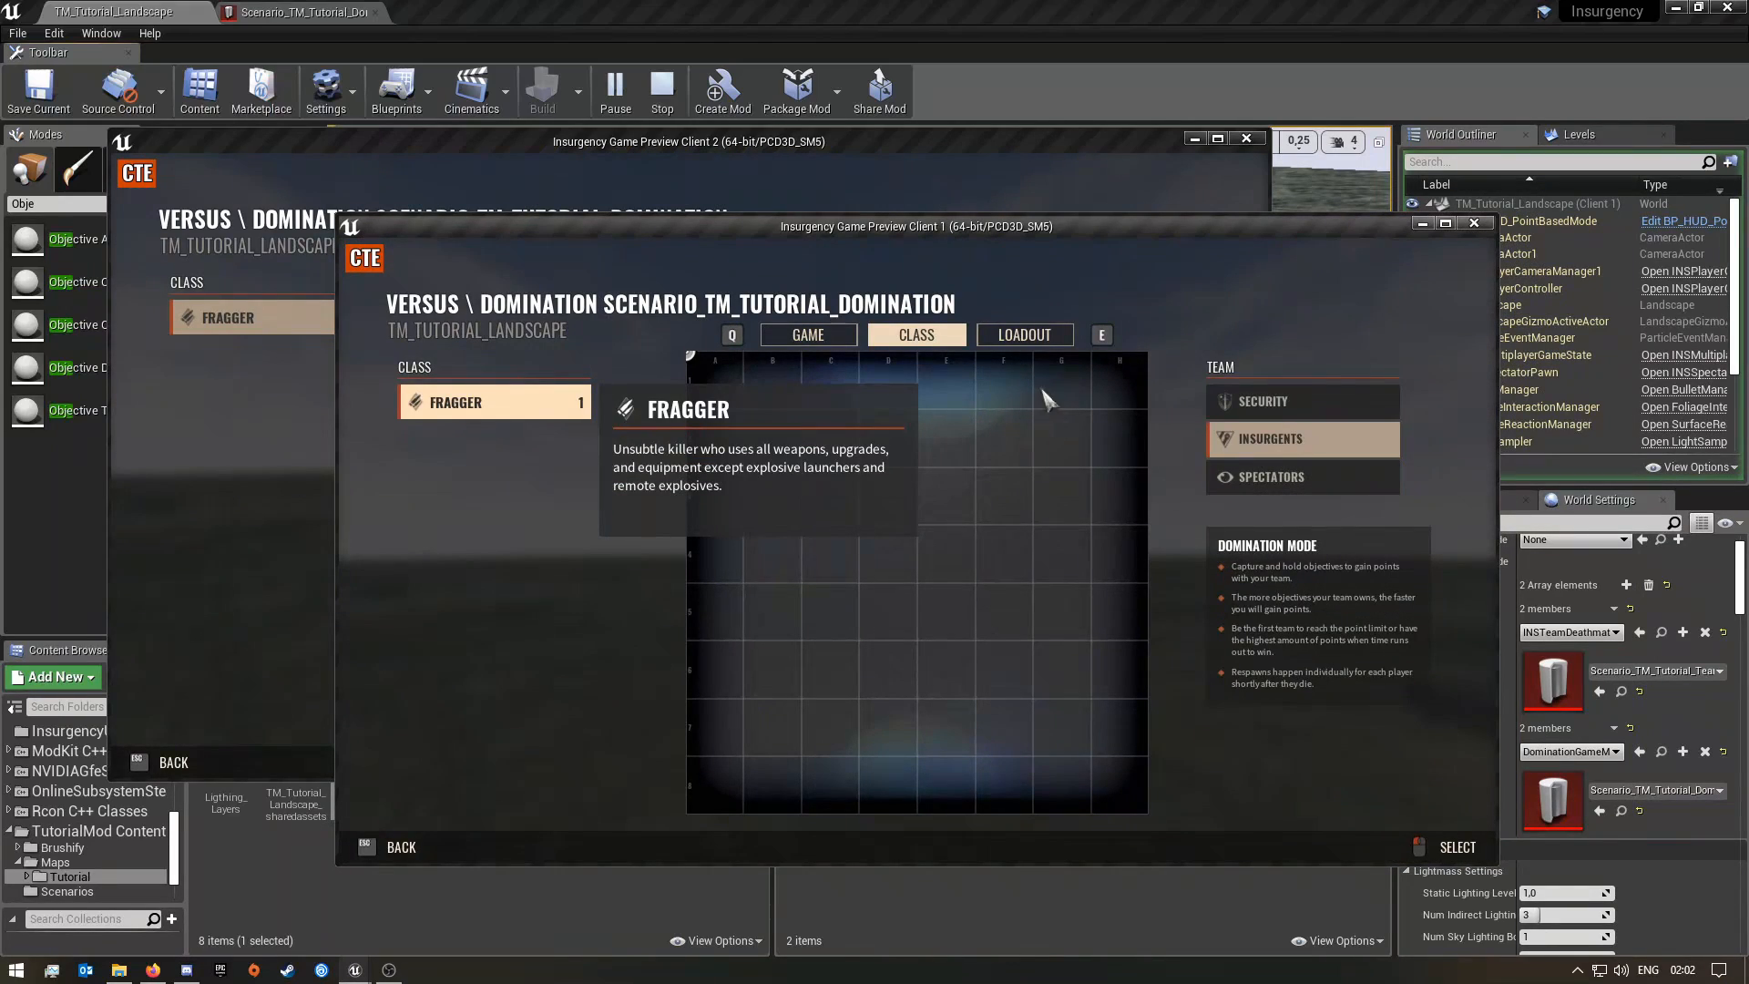
{"action": "left_click", "coordinate": [1024, 335]}
{"action": "left_click", "coordinate": [506, 798]}
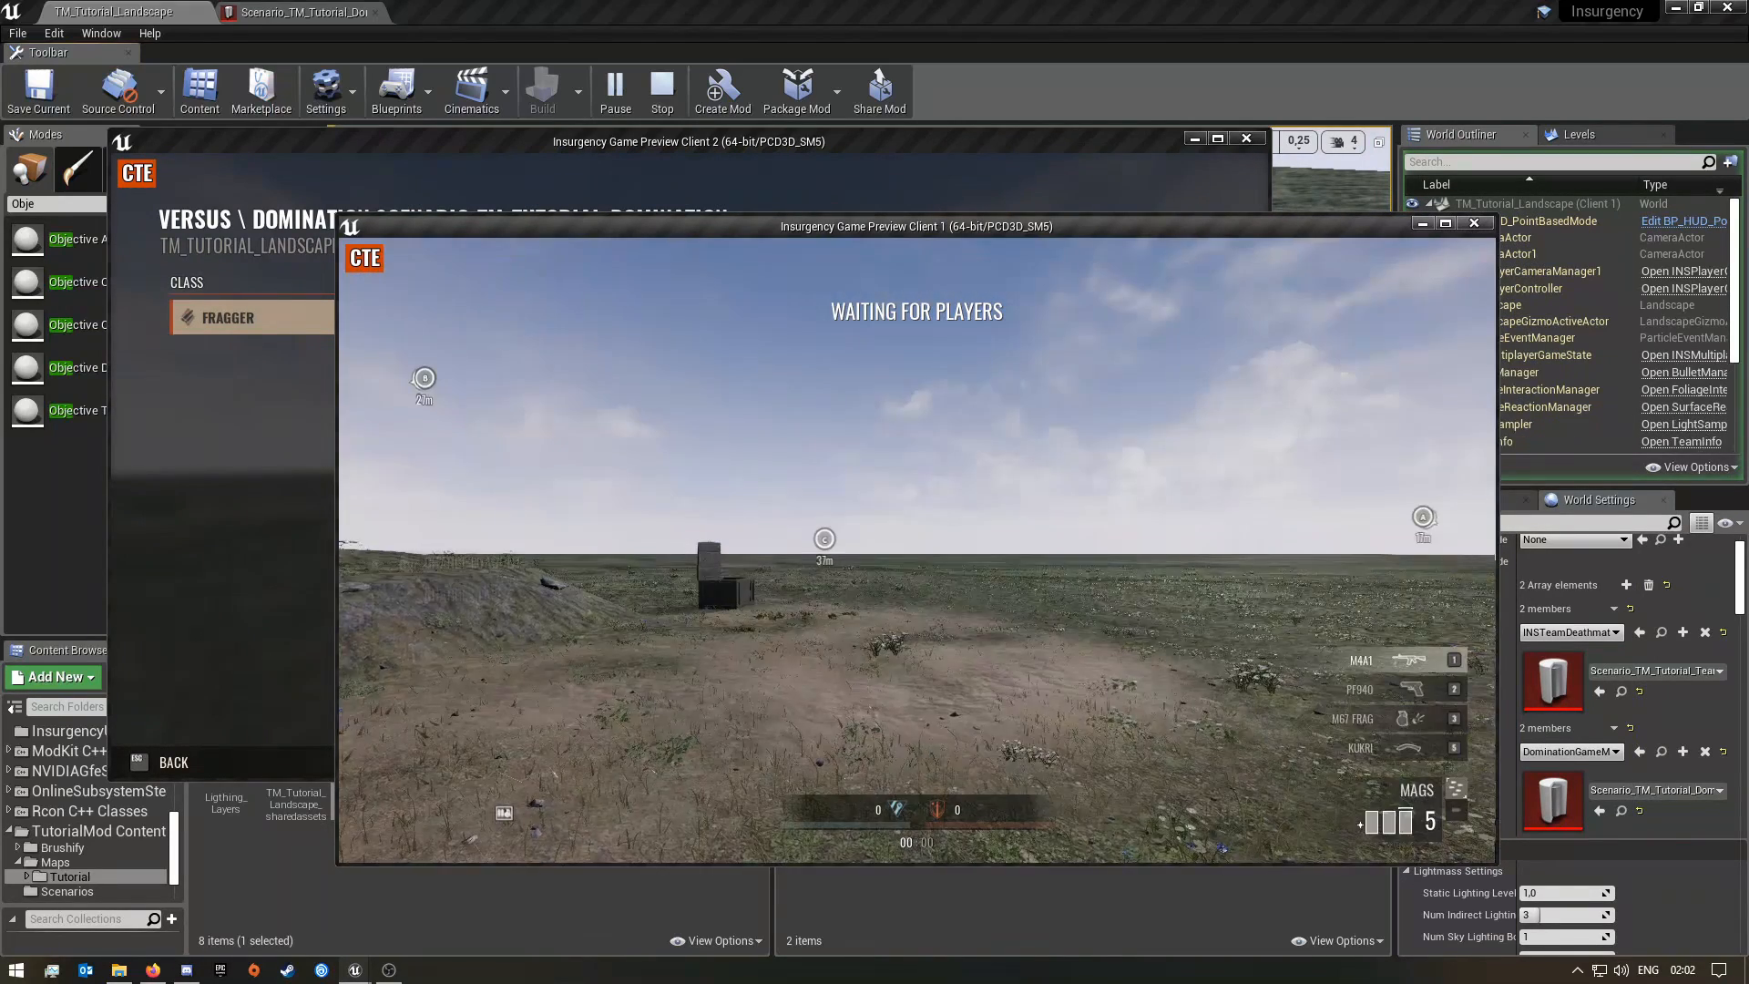
Check the match overview in Client 1 and look around the map for the objective markers
{"action": "key", "text": "Tab"}
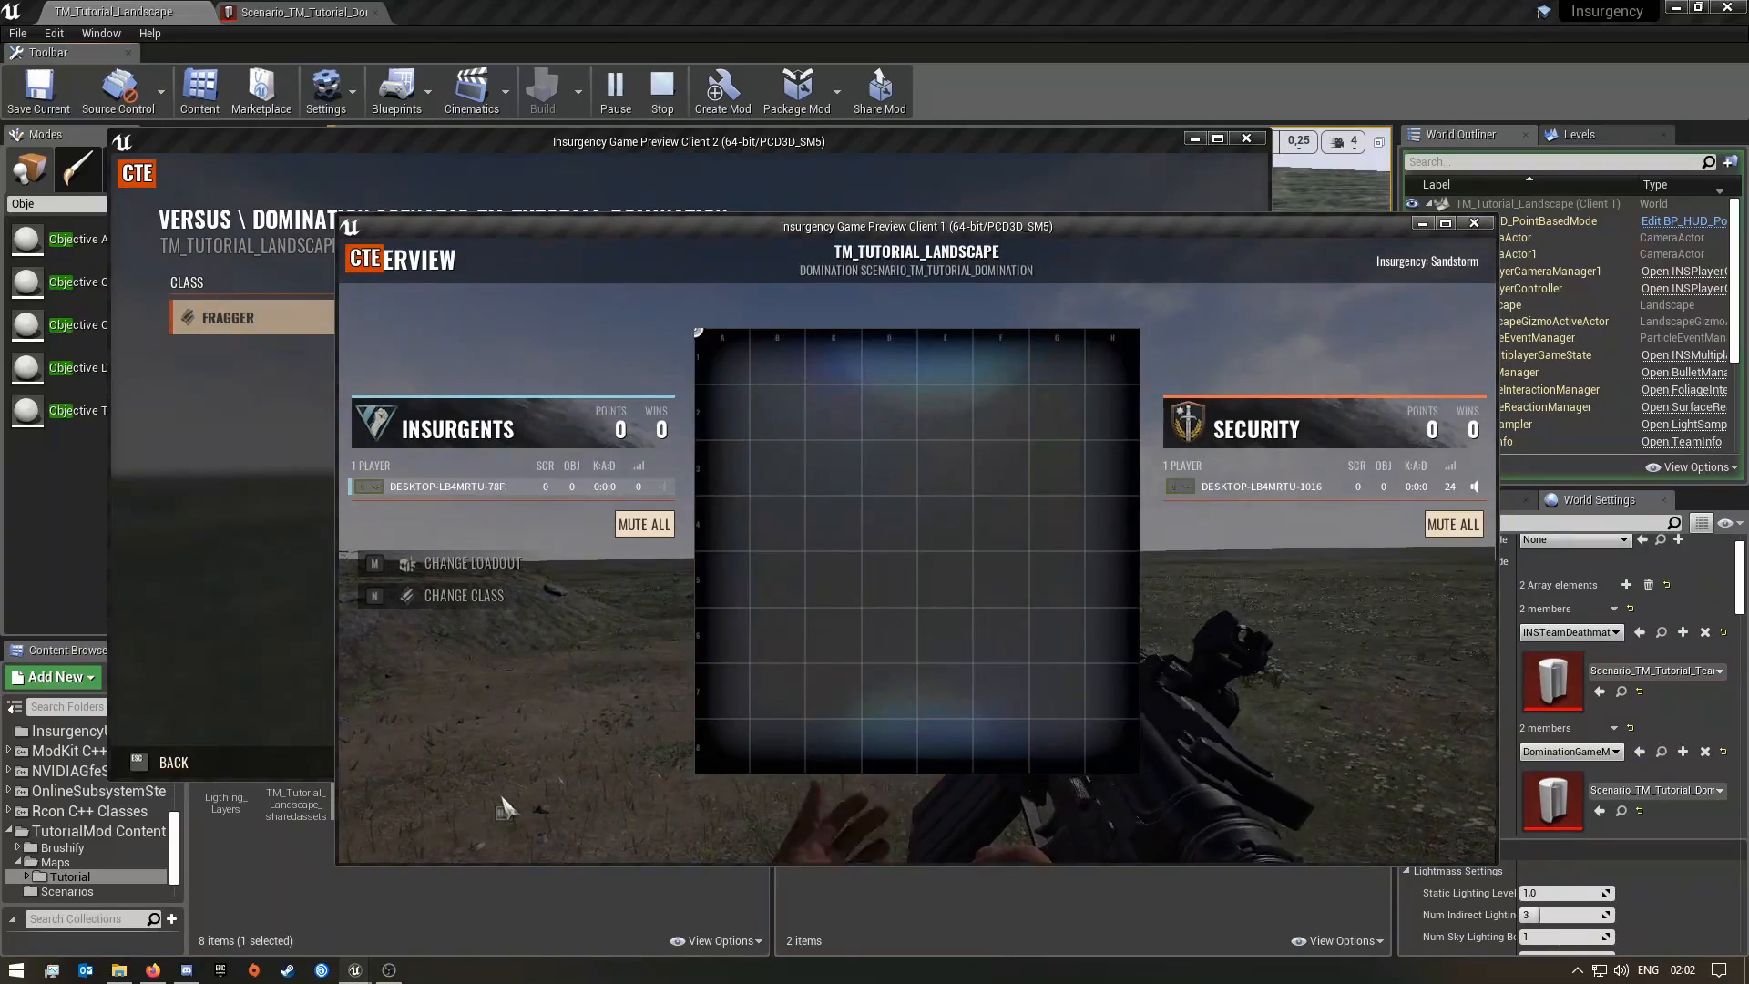
{"action": "key", "text": "Tab"}
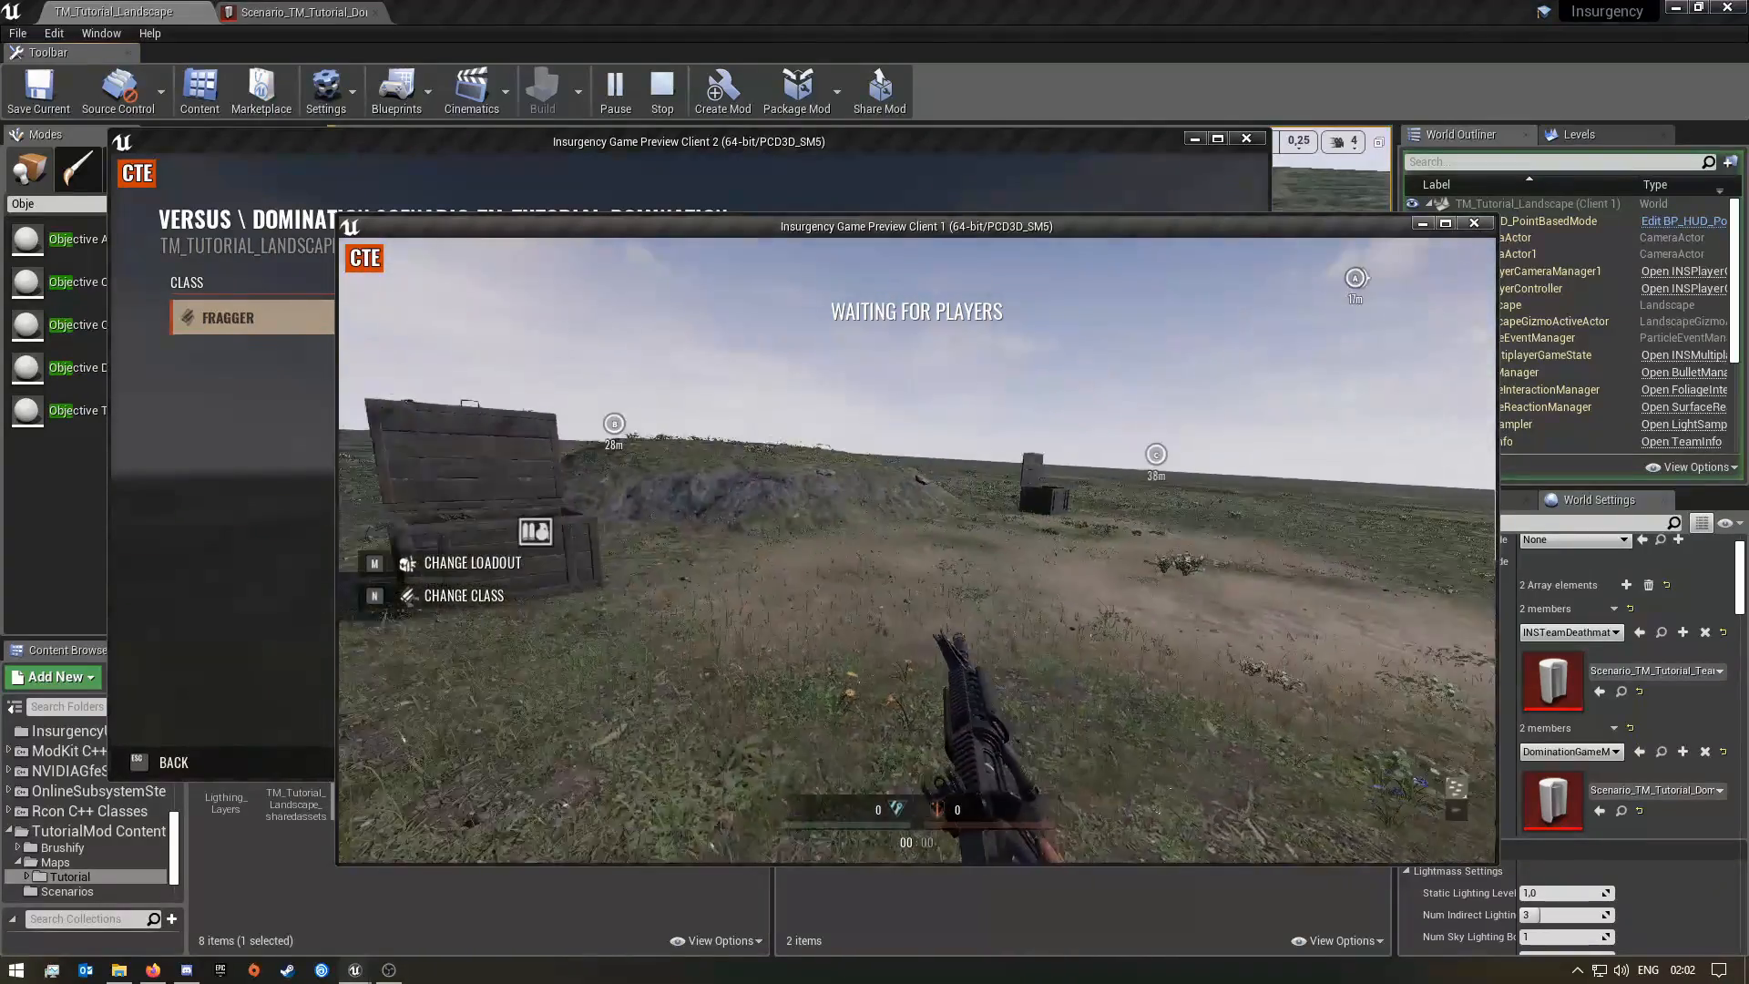
{"action": "key", "text": "d"}
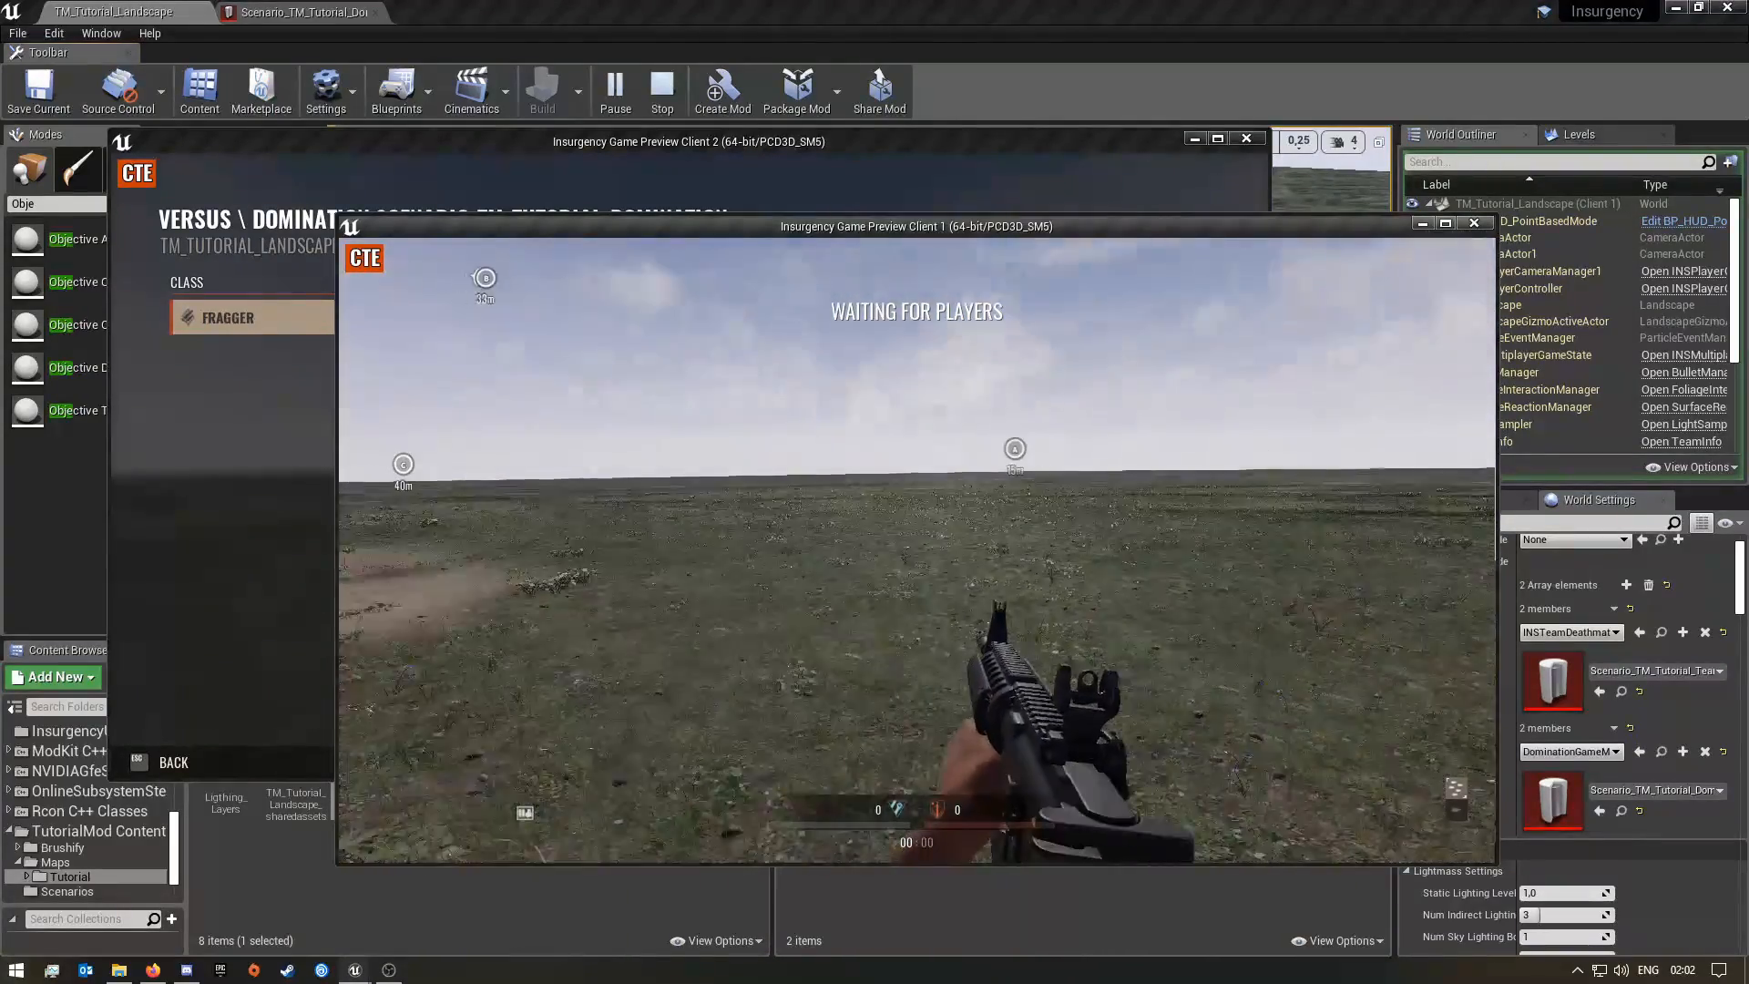
Switch to the Client 2 window and deploy there as a Security Fragger with the current loadout
{"action": "key", "text": "super"}
{"action": "left_click", "coordinate": [815, 182]}
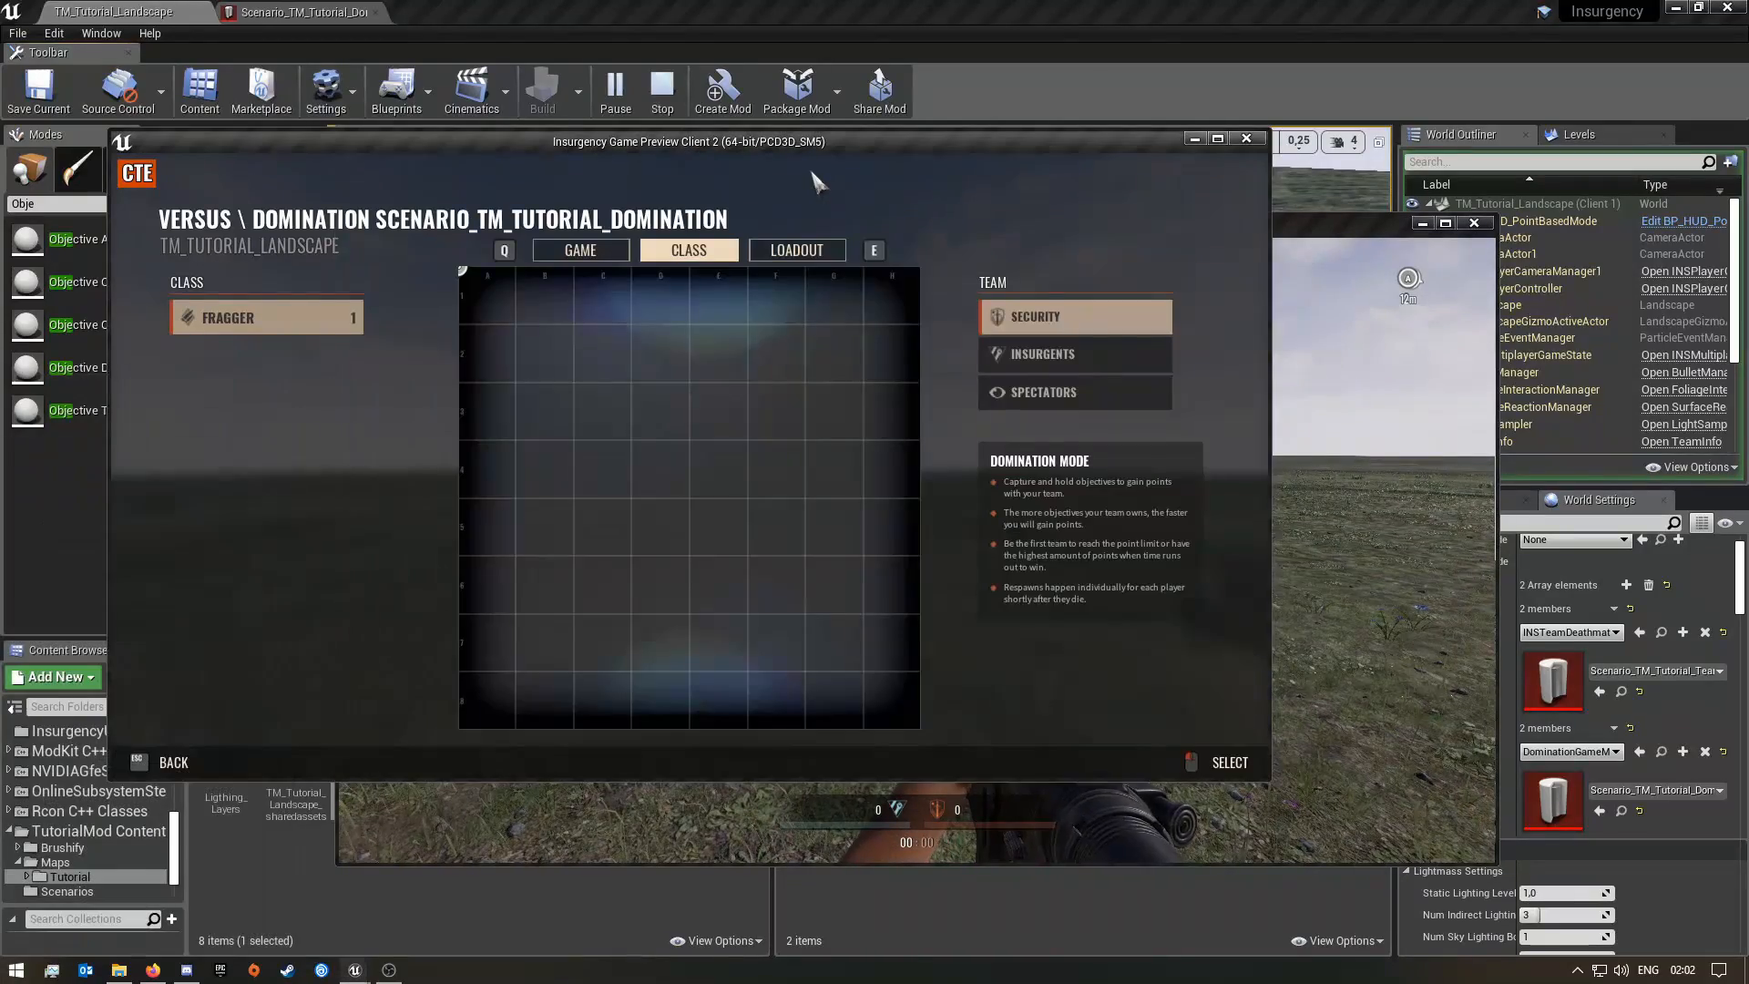
{"action": "left_click", "coordinate": [825, 250]}
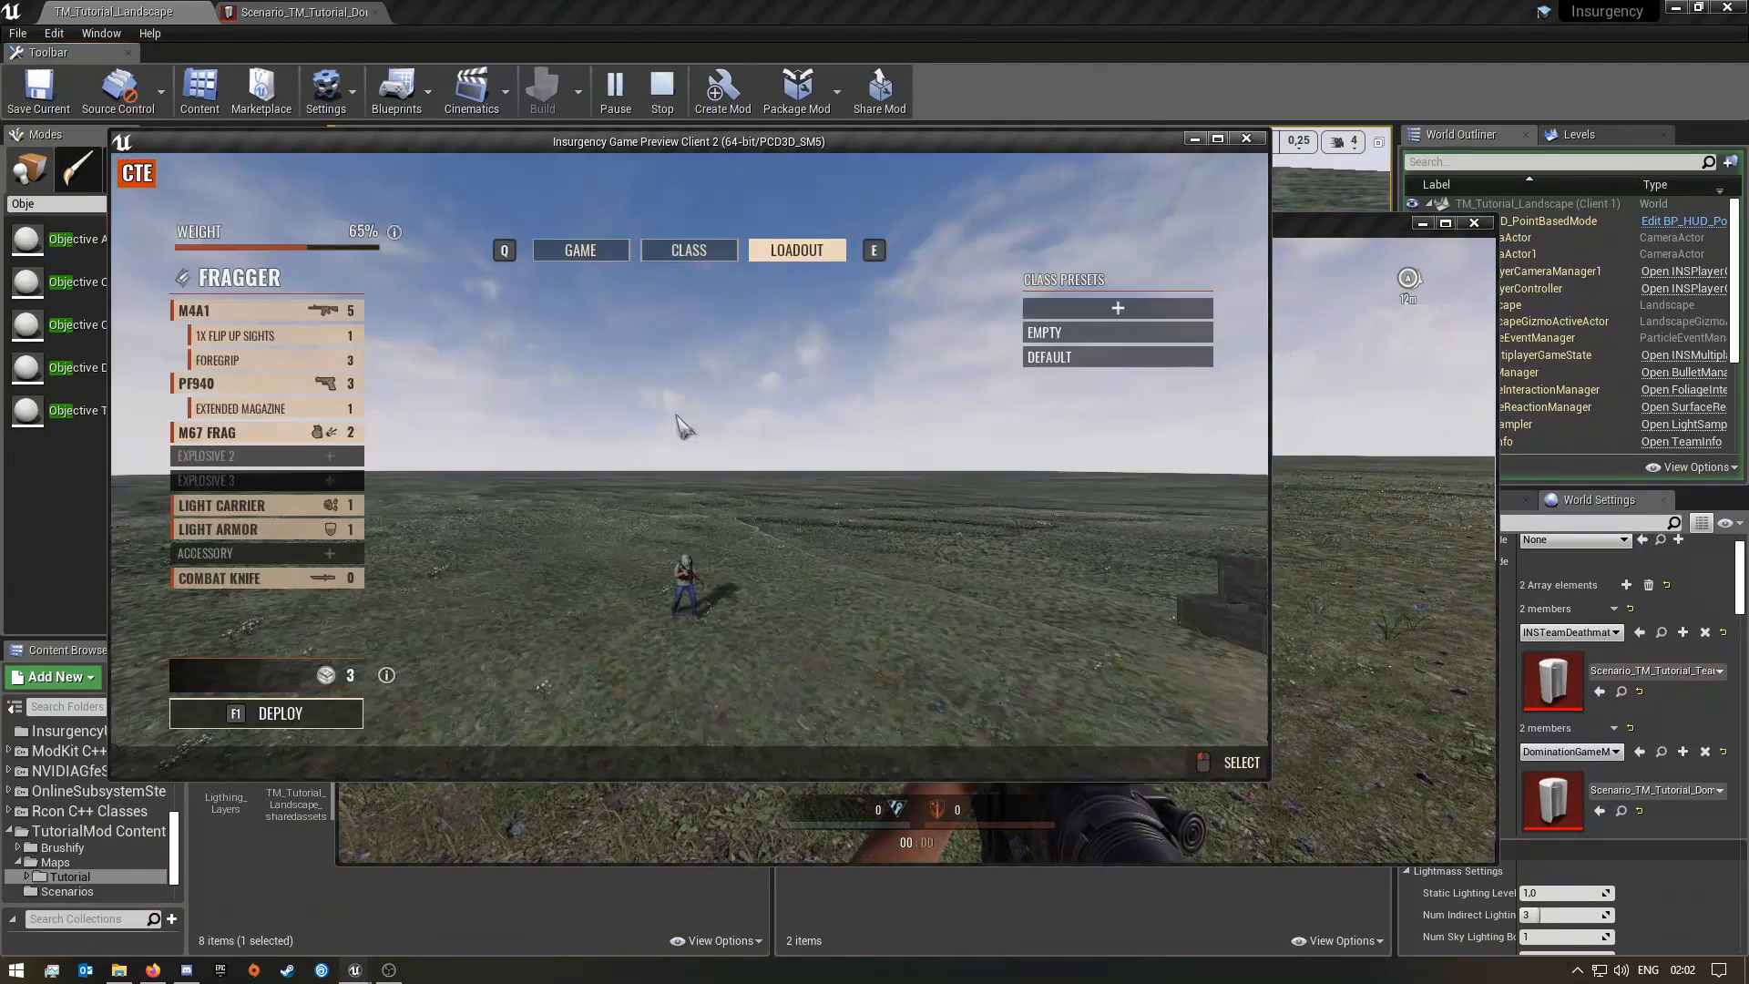
{"action": "left_click", "coordinate": [292, 723]}
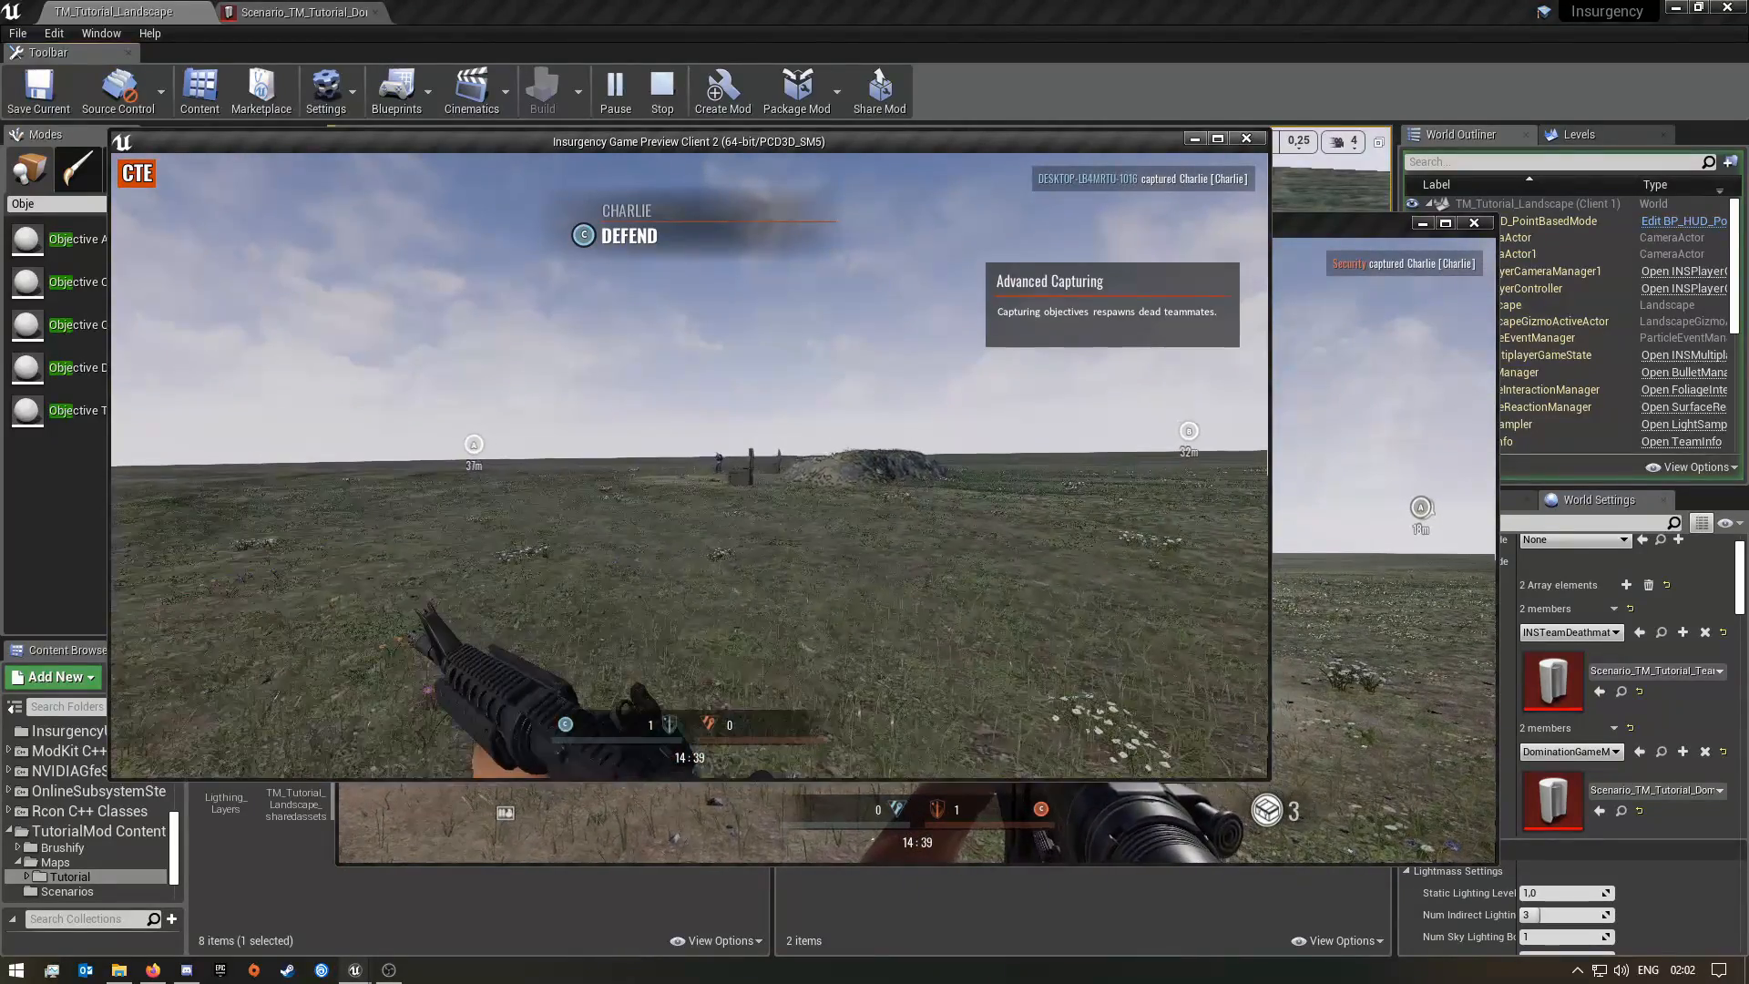
Stop the two-player preview and close the Message Log to return to the level viewport
{"action": "key", "text": "Escape"}
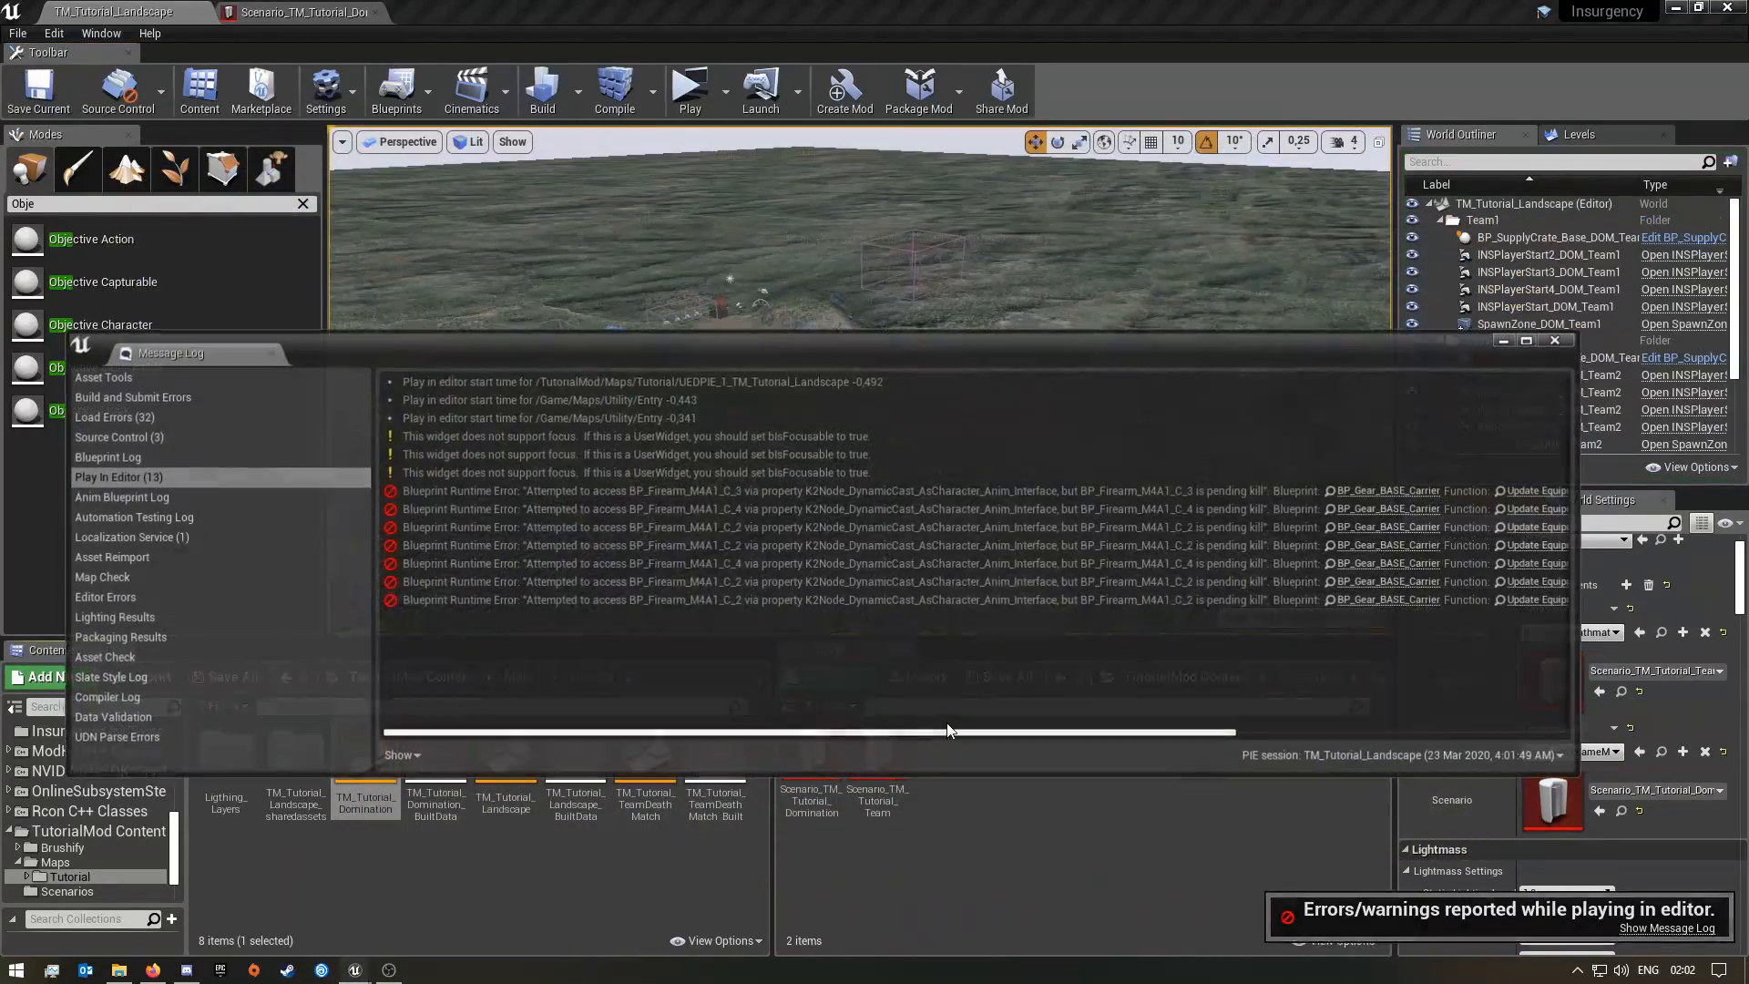
{"action": "left_click", "coordinate": [1549, 342]}
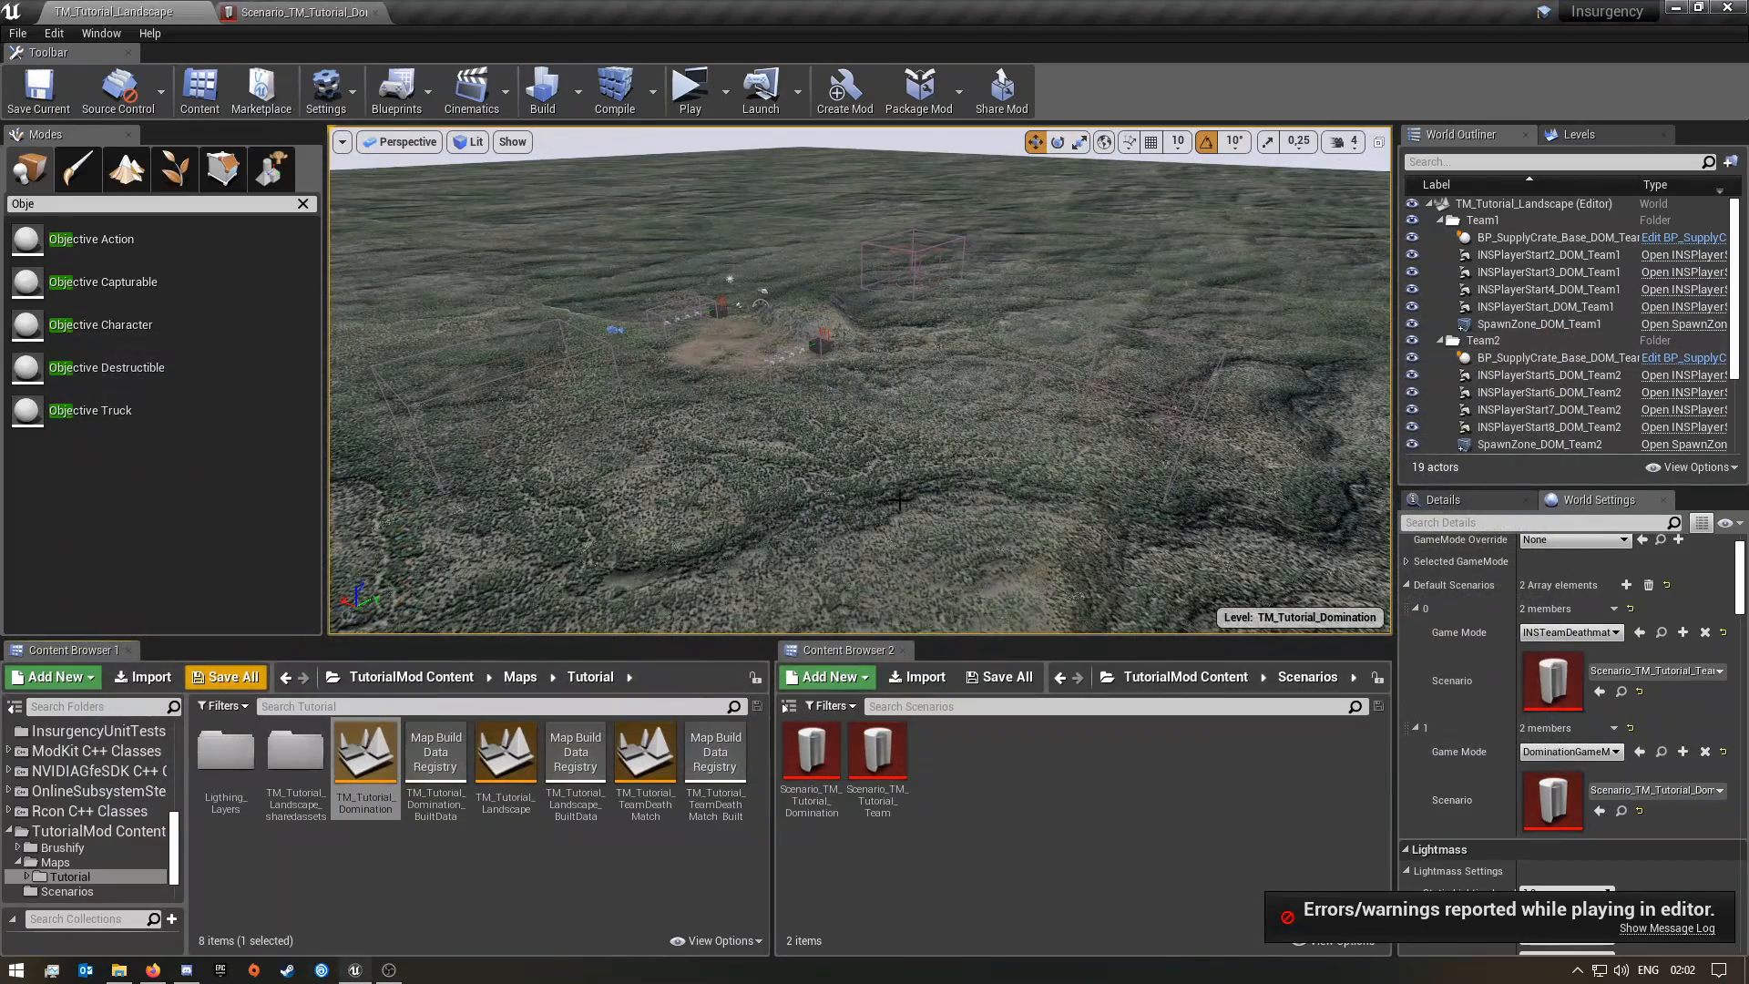
{"action": "key", "text": "w"}
{"action": "mouse_move", "coordinate": [860, 379]}
{"action": "right_mouse_down"}
{"action": "mouse_move", "coordinate": [847, 319]}
{"action": "mouse_move", "coordinate": [861, 377]}
{"action": "mouse_move", "coordinate": [837, 373]}
{"action": "right_mouse_up"}
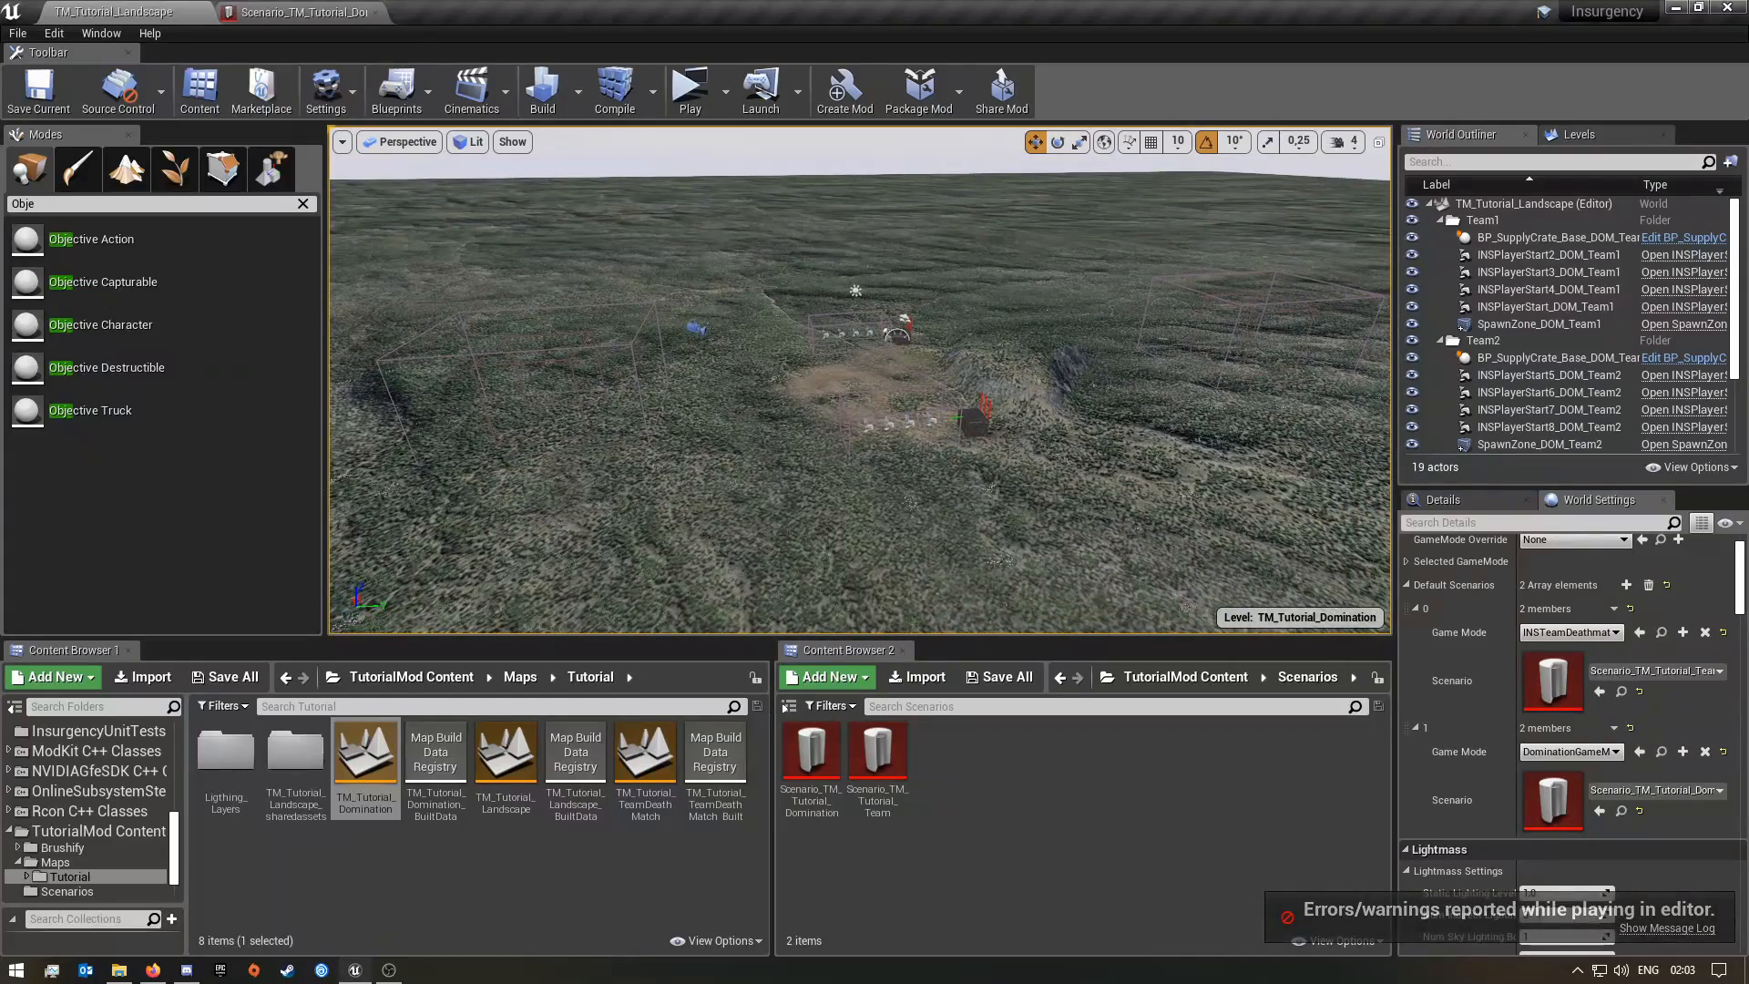